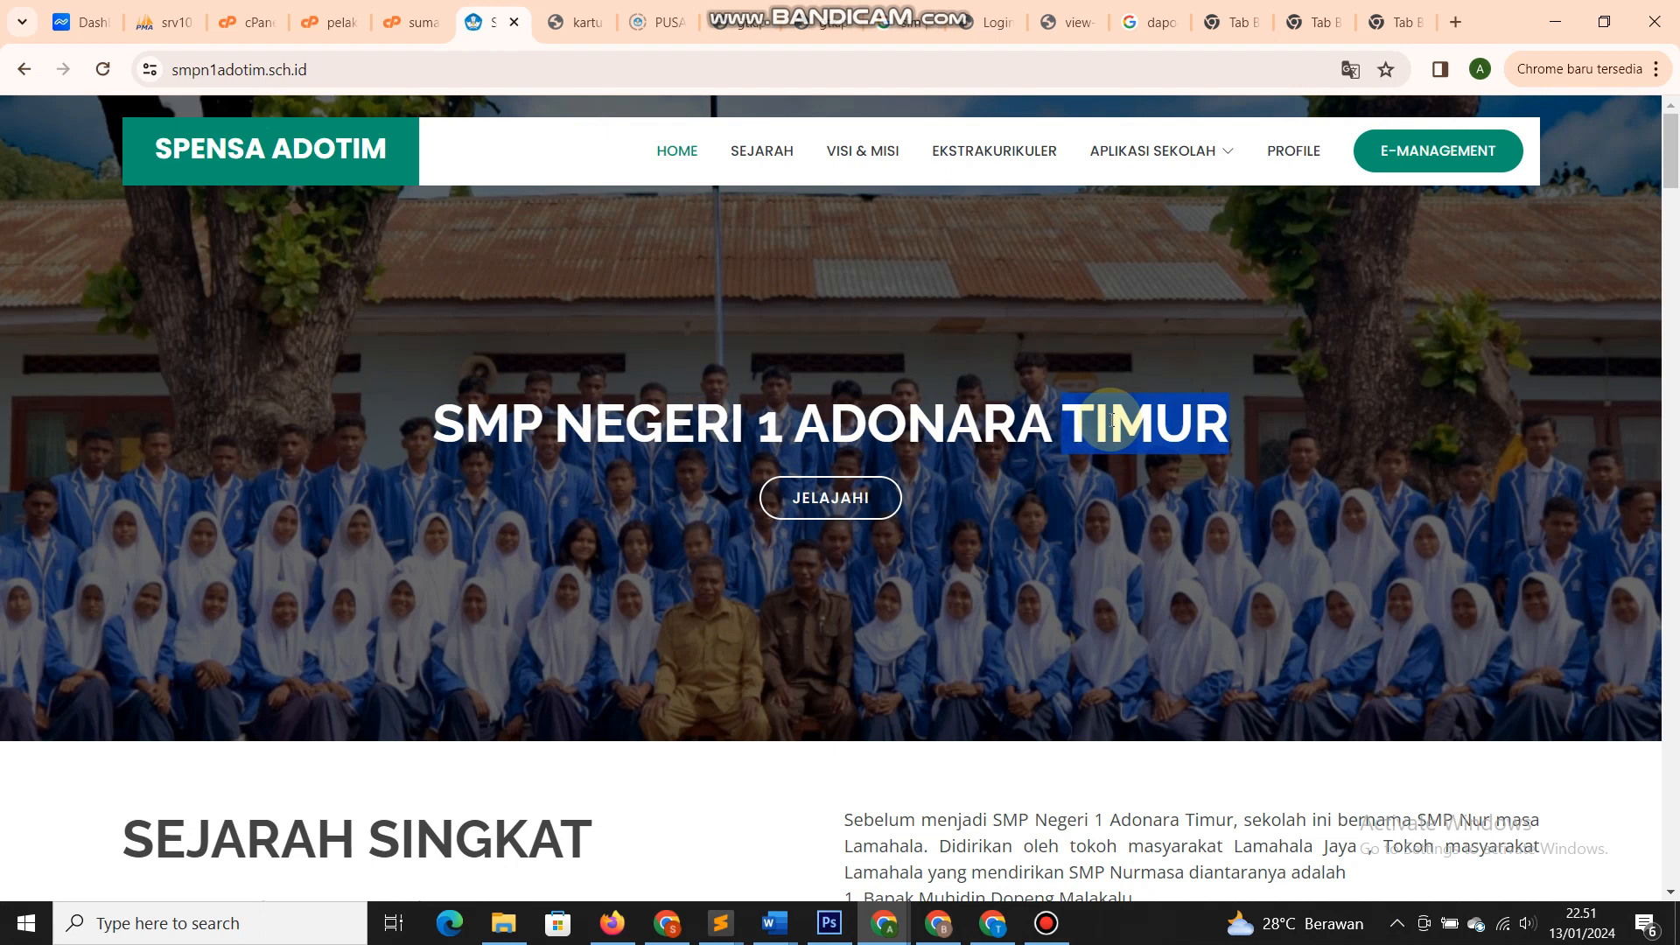
- Highlight individual words of the SMP NEGERI 1 ADONARA TIMUR heading, then the whole heading
{"action": "left_click", "coordinate": [752, 540]}
{"action": "double_click", "coordinate": [486, 427]}
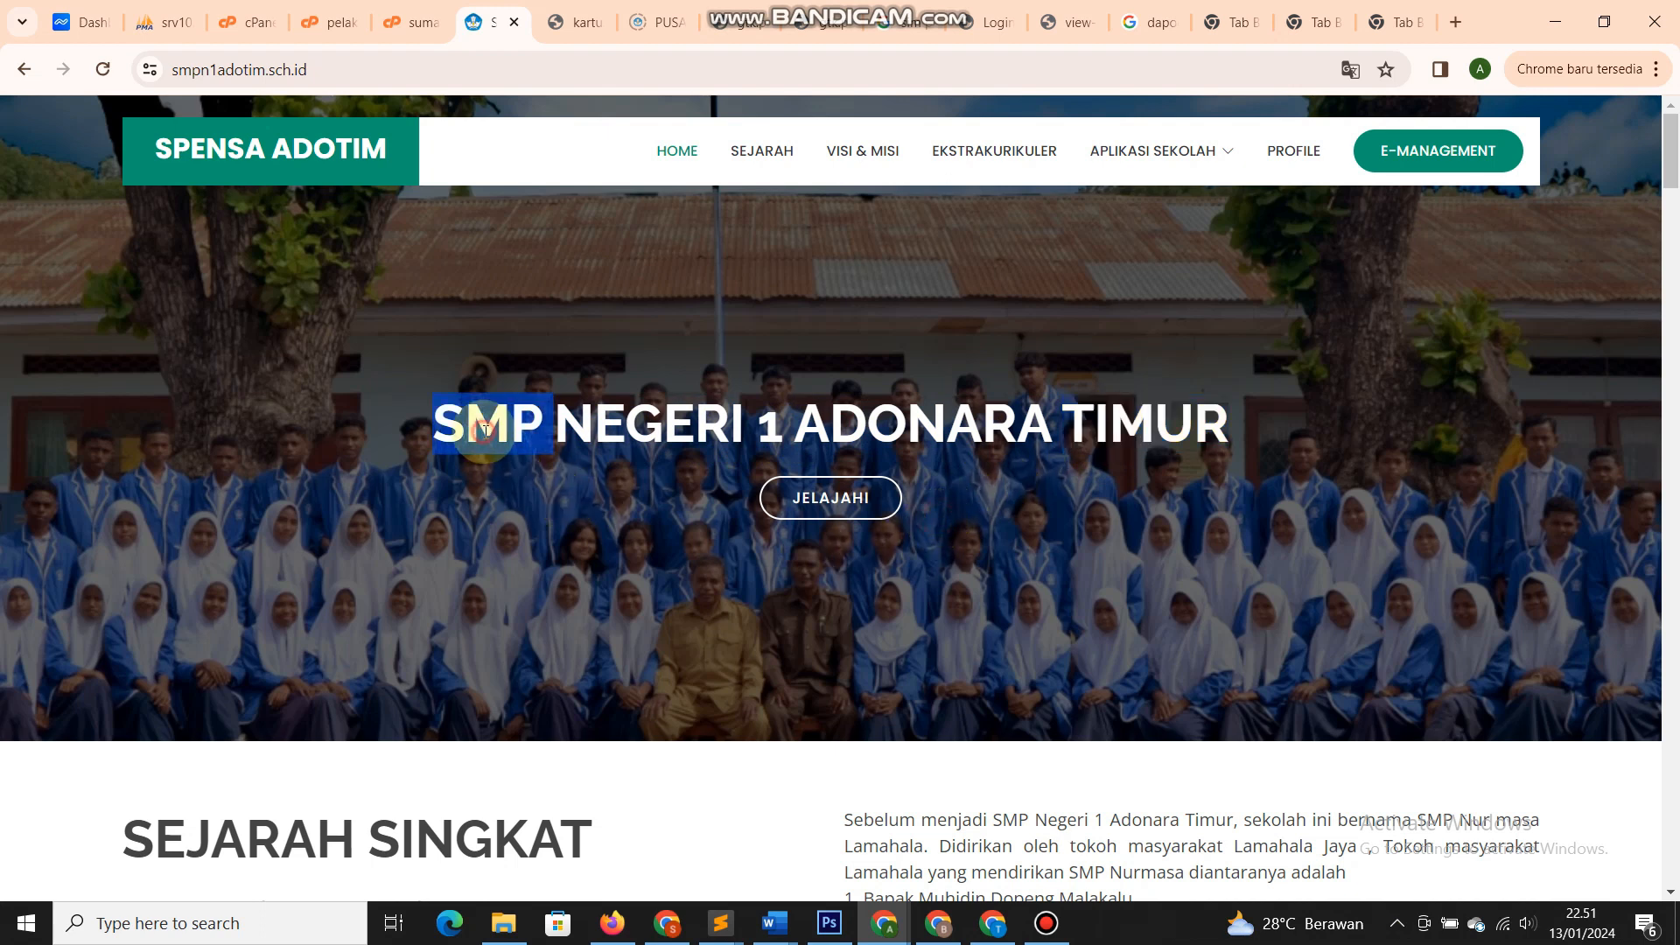
{"action": "double_click", "coordinate": [647, 425]}
{"action": "double_click", "coordinate": [839, 431]}
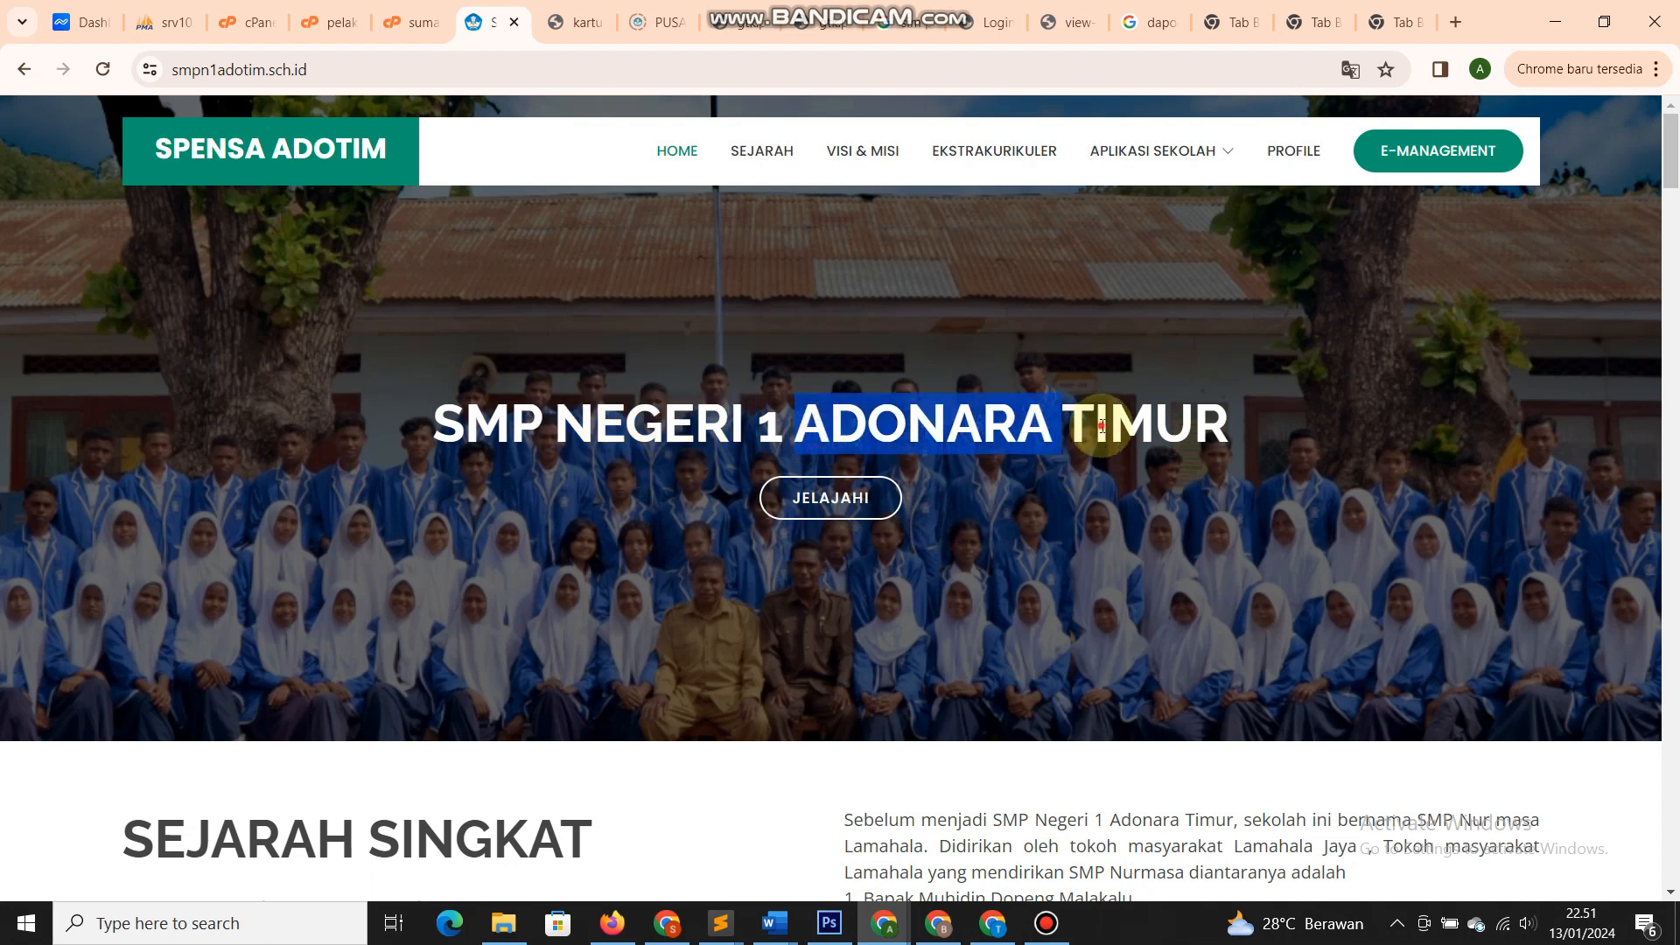
{"action": "double_click", "coordinate": [1088, 429]}
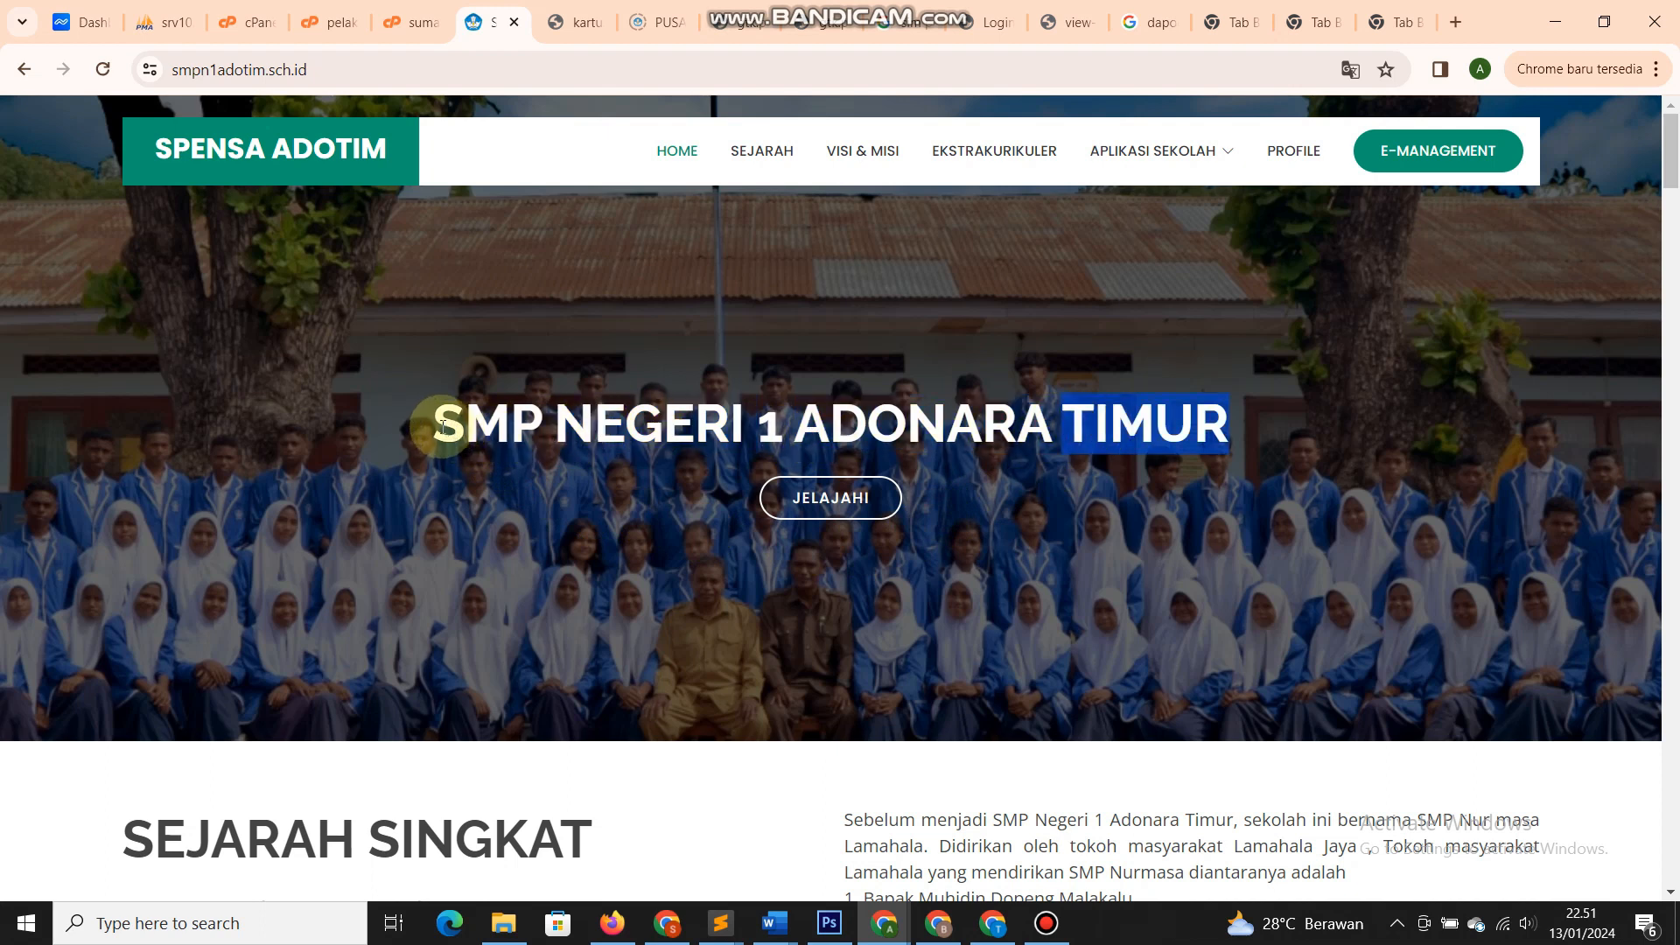
{"action": "left_click_drag", "start_coordinate": [440, 429], "coordinate": [1217, 444]}
{"action": "left_click", "coordinate": [1223, 477]}
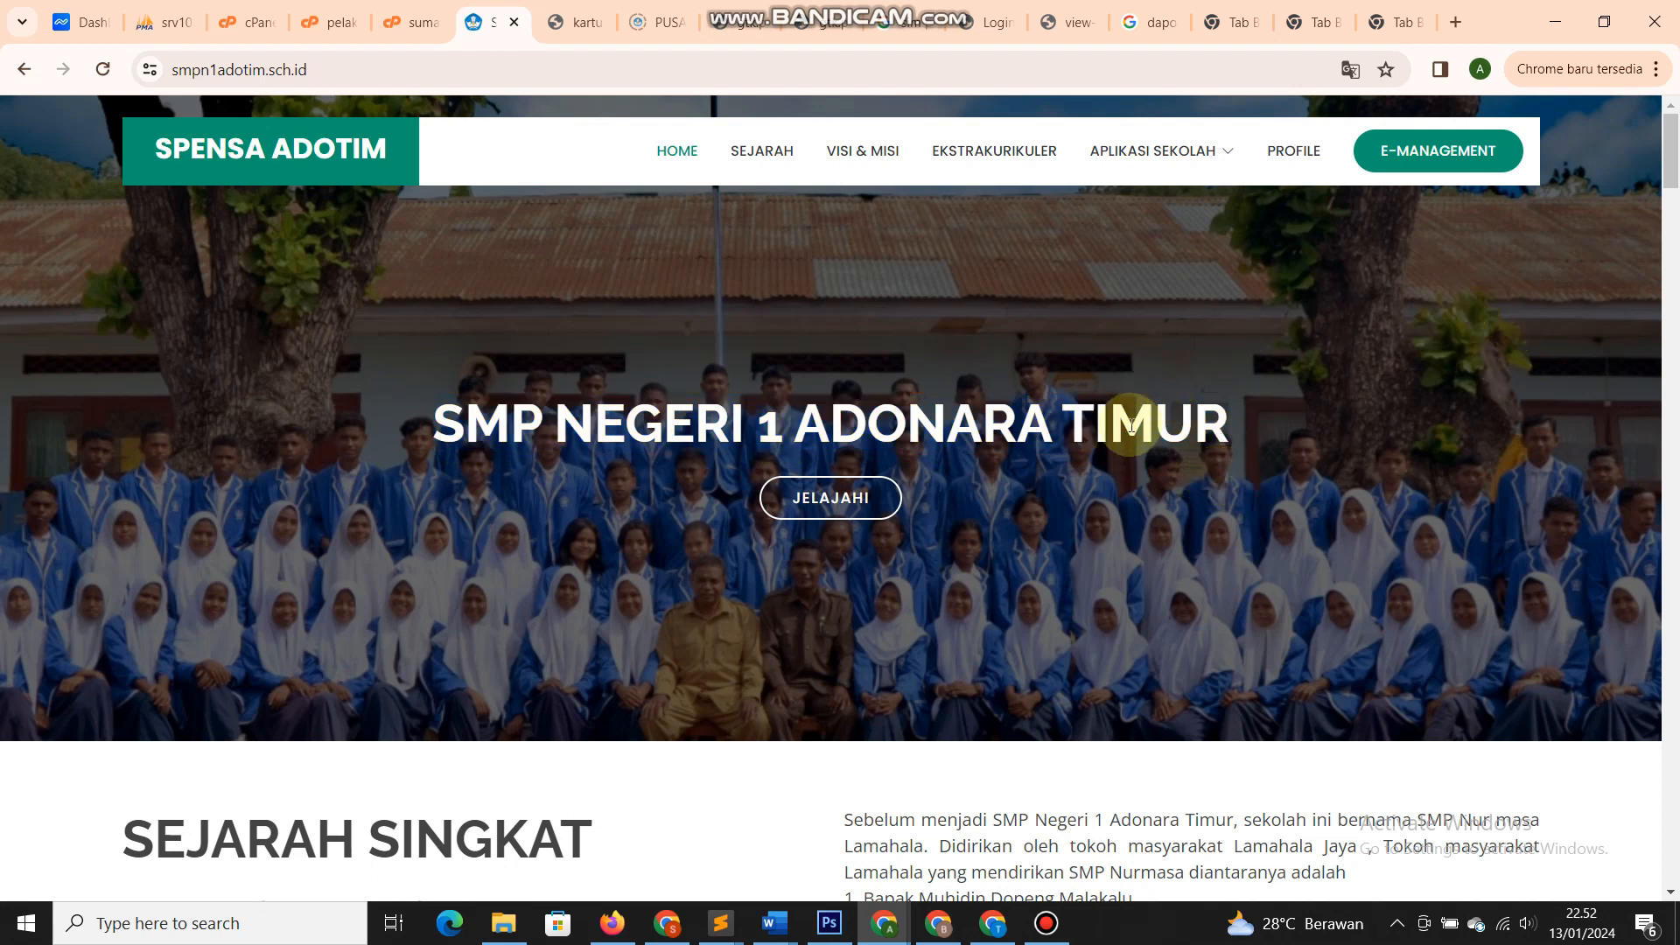
{"action": "left_click_drag", "start_coordinate": [1061, 429], "coordinate": [507, 430]}
{"action": "double_click", "coordinate": [508, 431]}
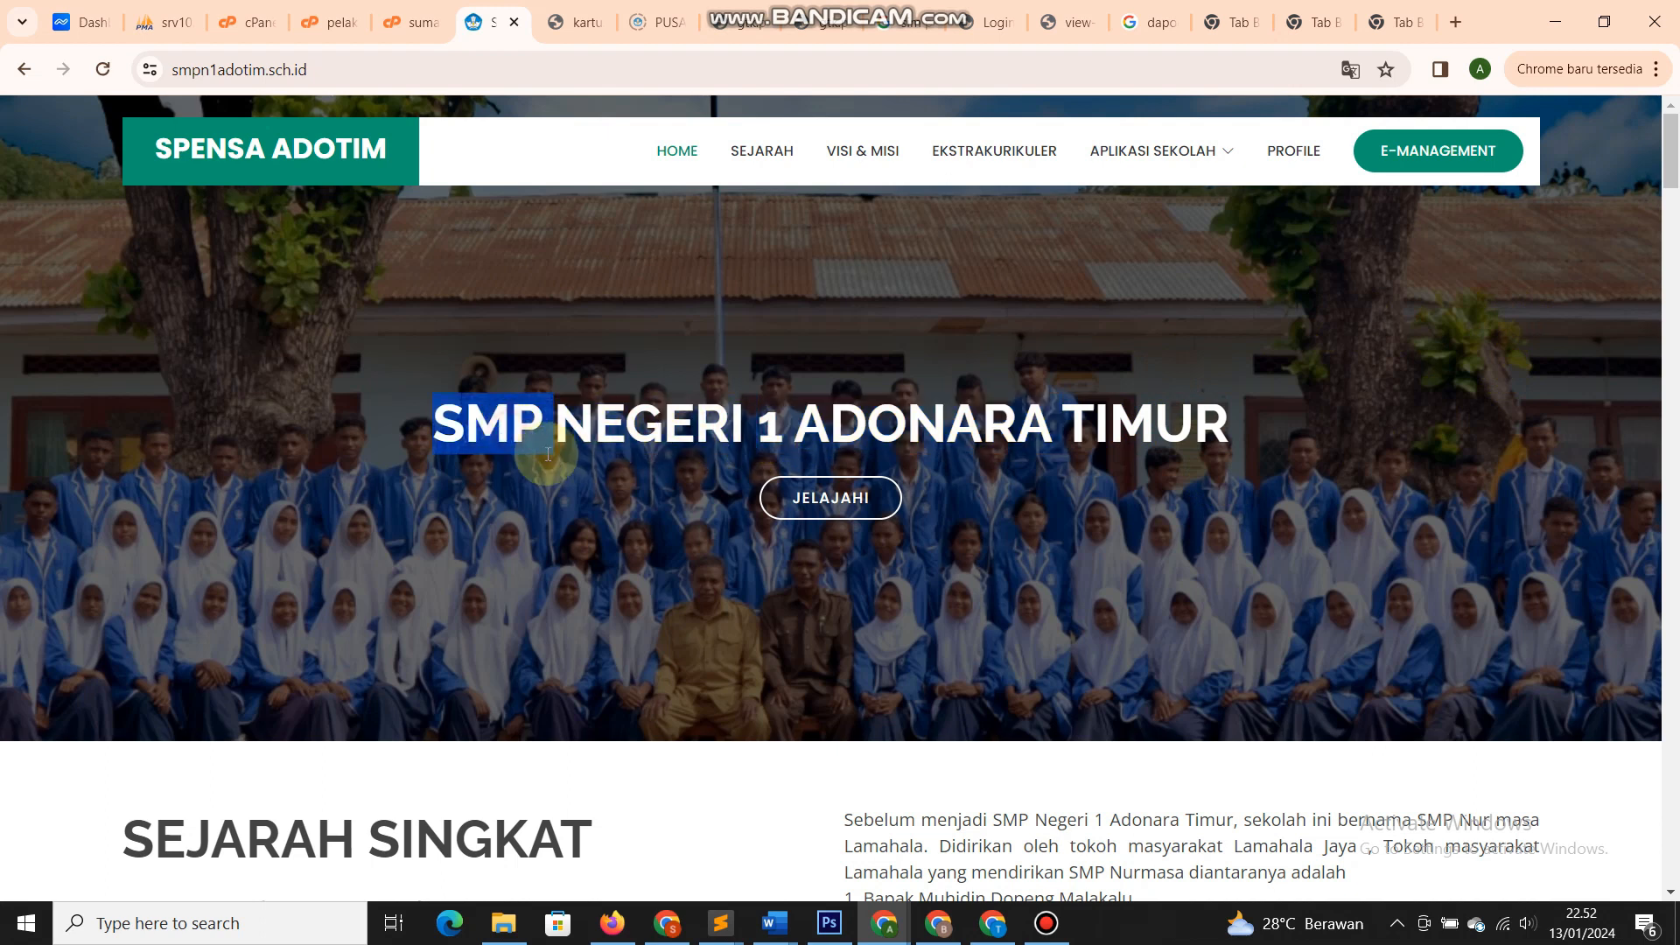
{"action": "double_click", "coordinate": [570, 431]}
{"action": "left_click", "coordinate": [779, 426]}
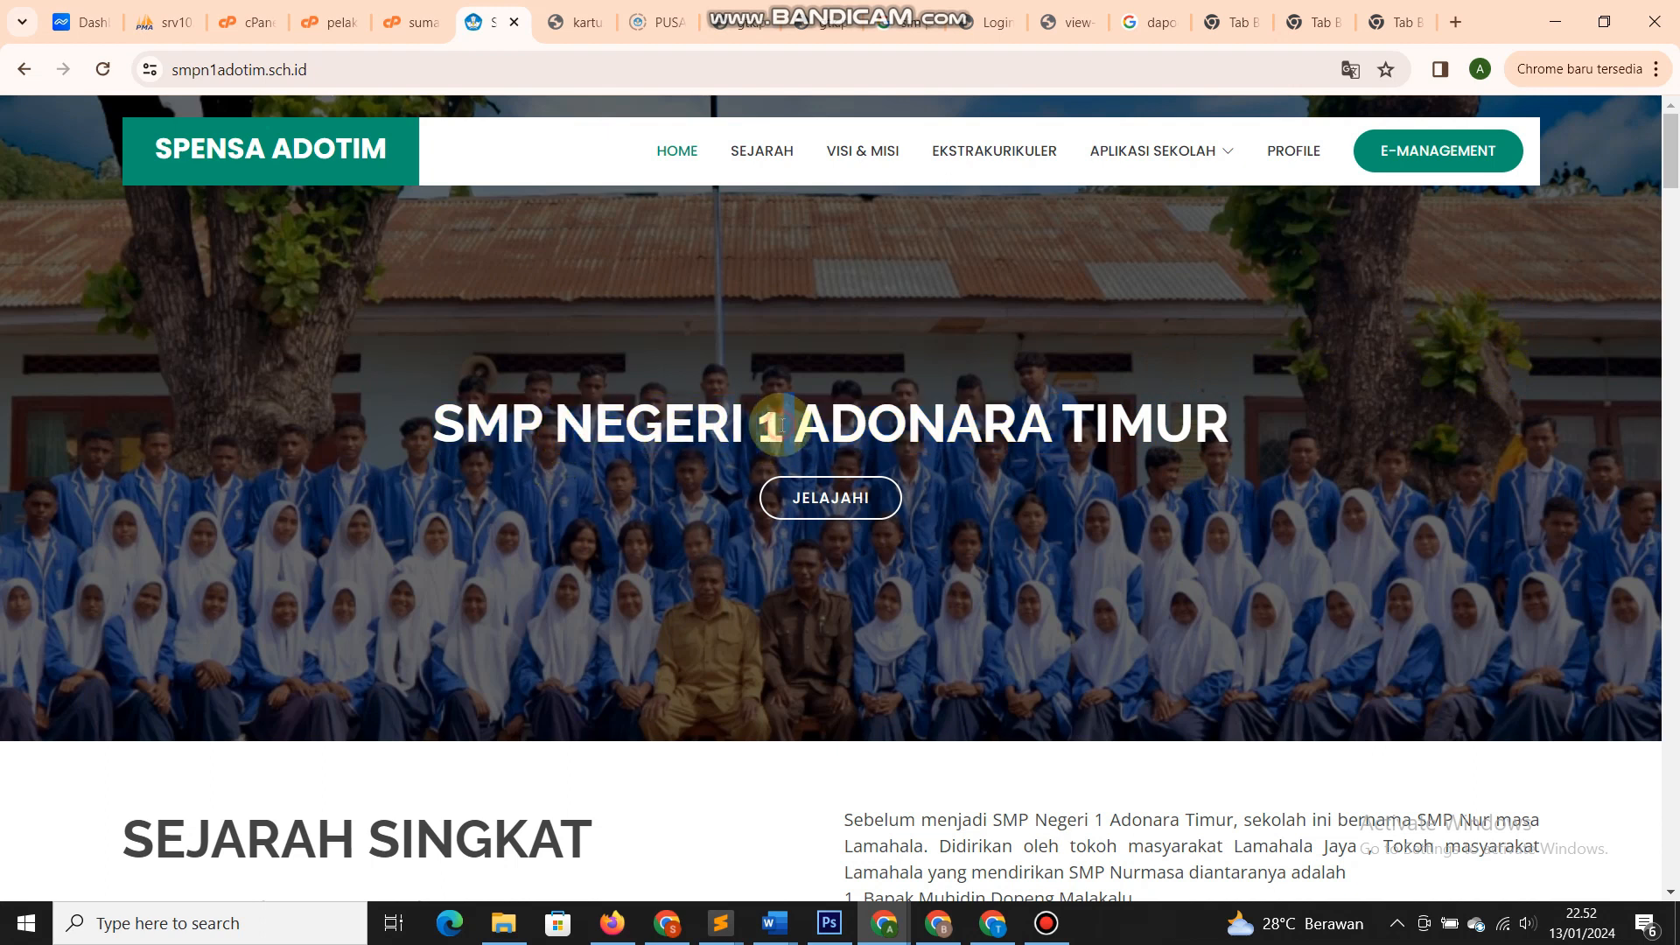
{"action": "double_click", "coordinate": [922, 427]}
{"action": "double_click", "coordinate": [1115, 429]}
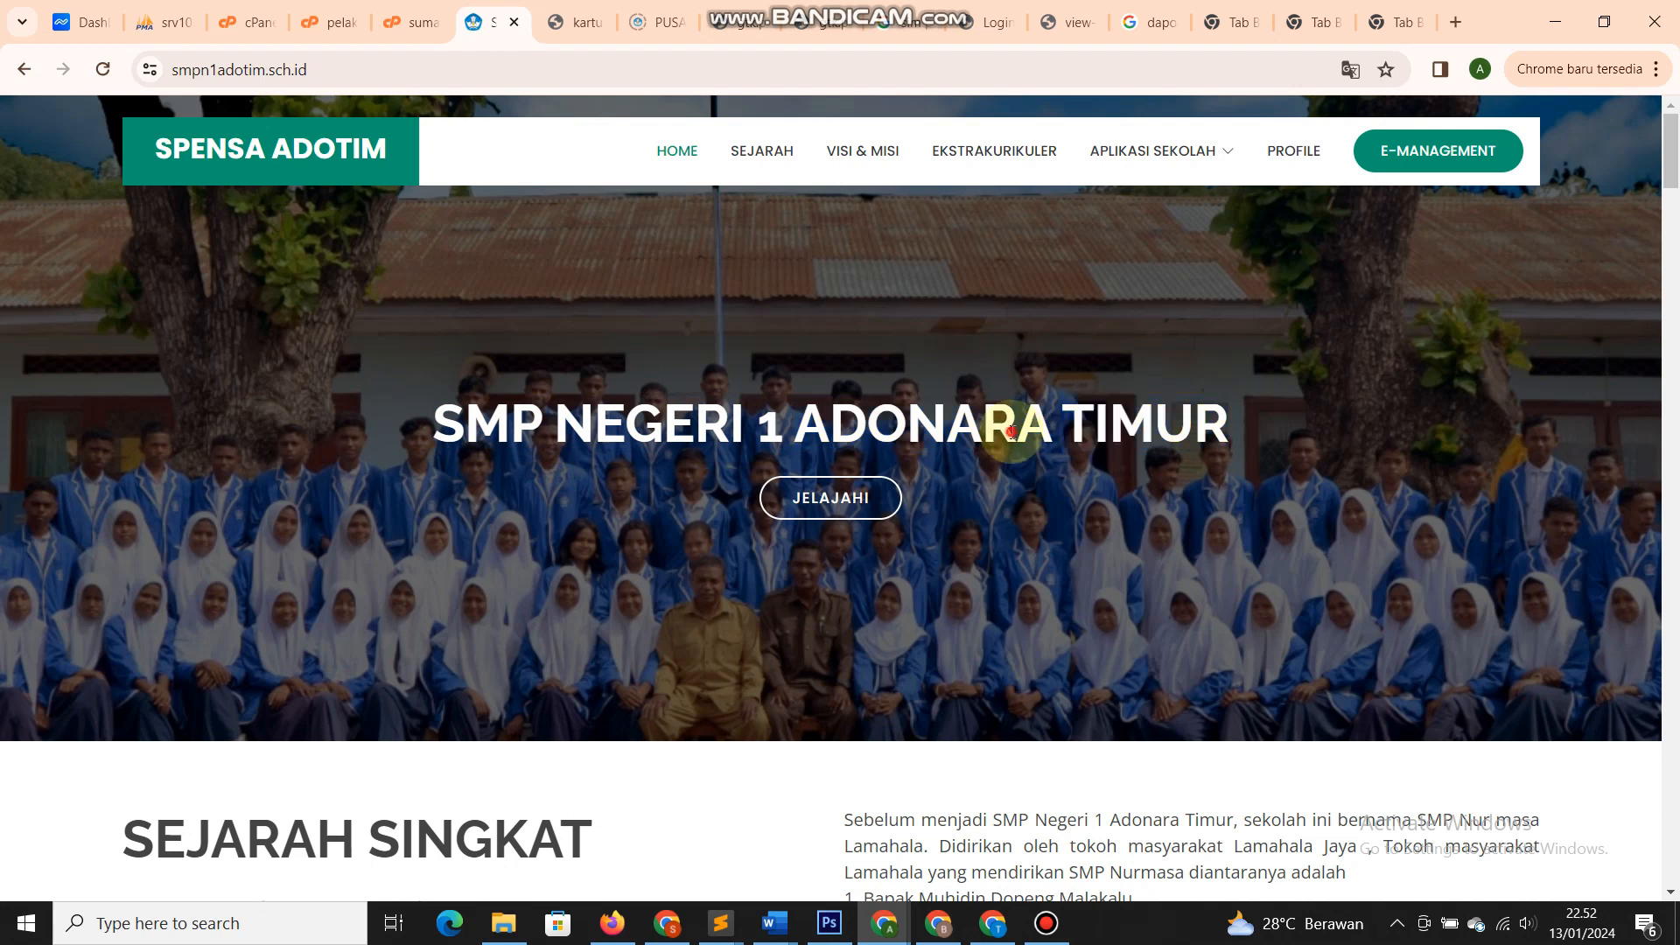
{"action": "double_click", "coordinate": [1011, 432]}
{"action": "left_click", "coordinate": [761, 436]}
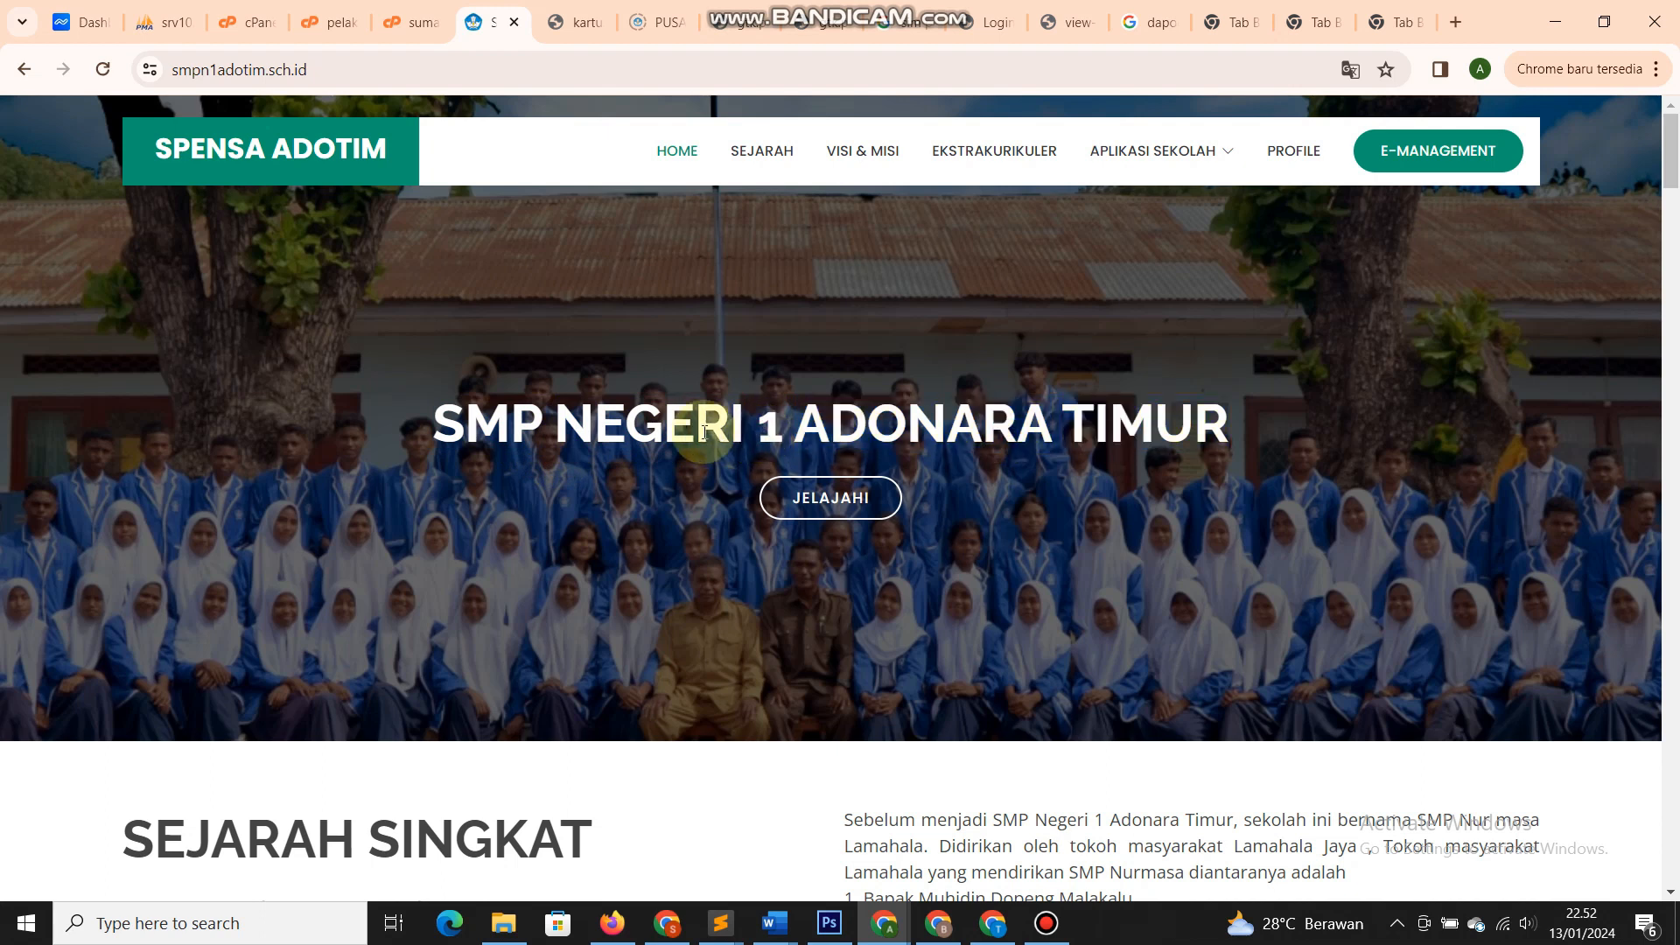
{"action": "double_click", "coordinate": [689, 431]}
{"action": "double_click", "coordinate": [508, 433]}
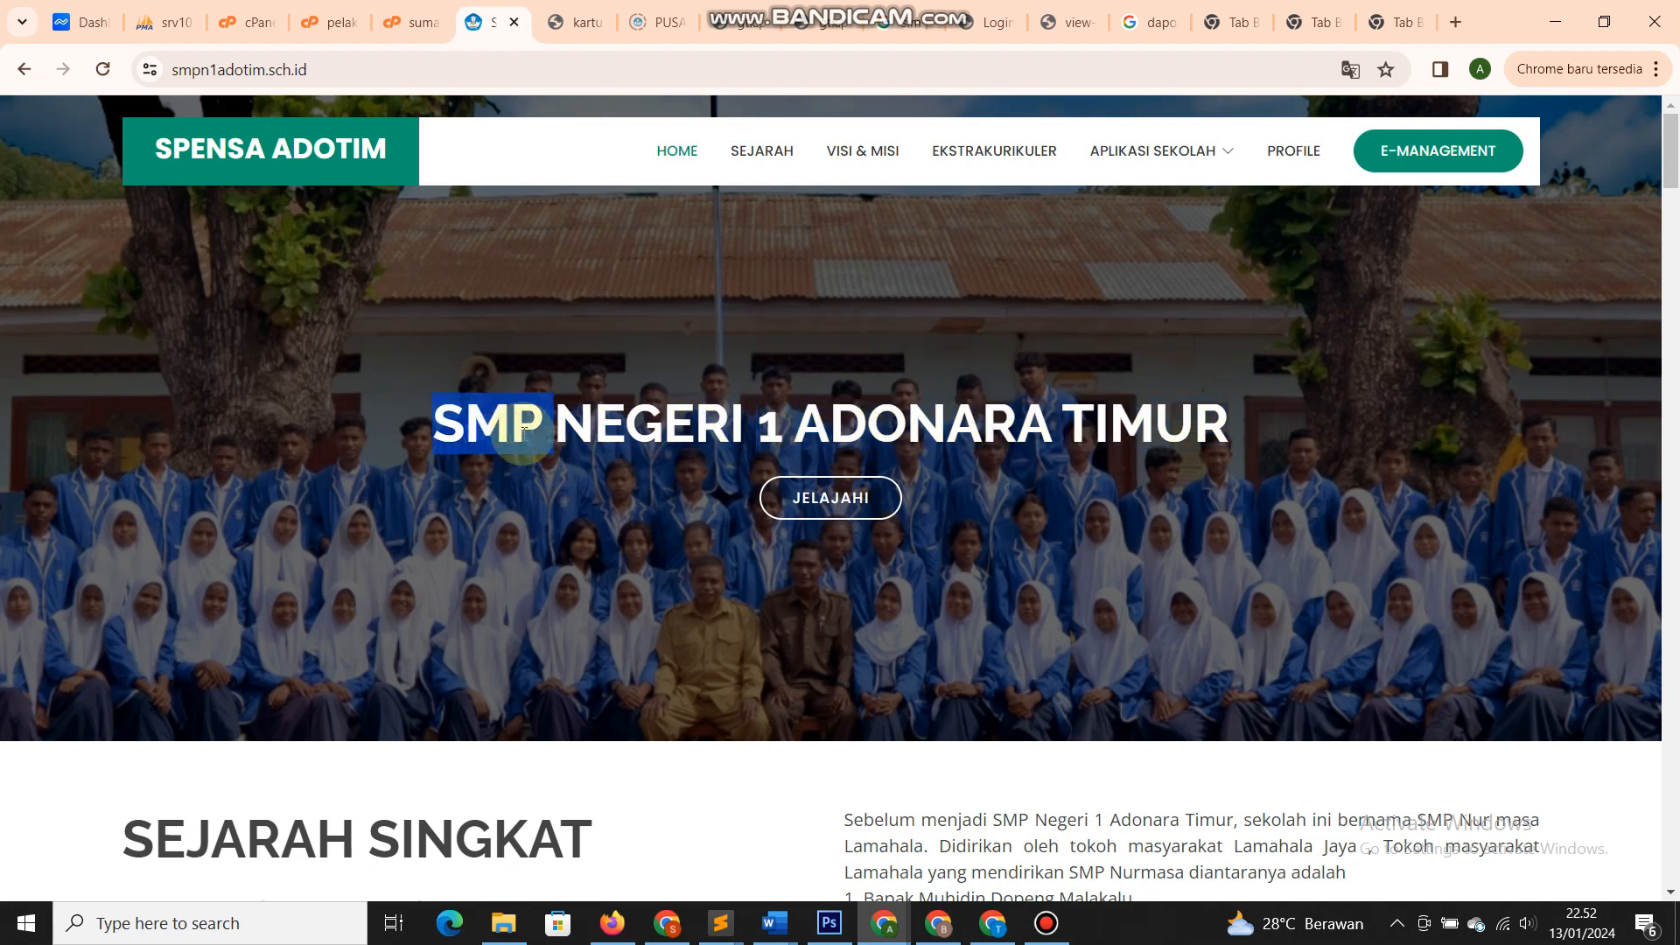
{"action": "left_click", "coordinate": [733, 344]}
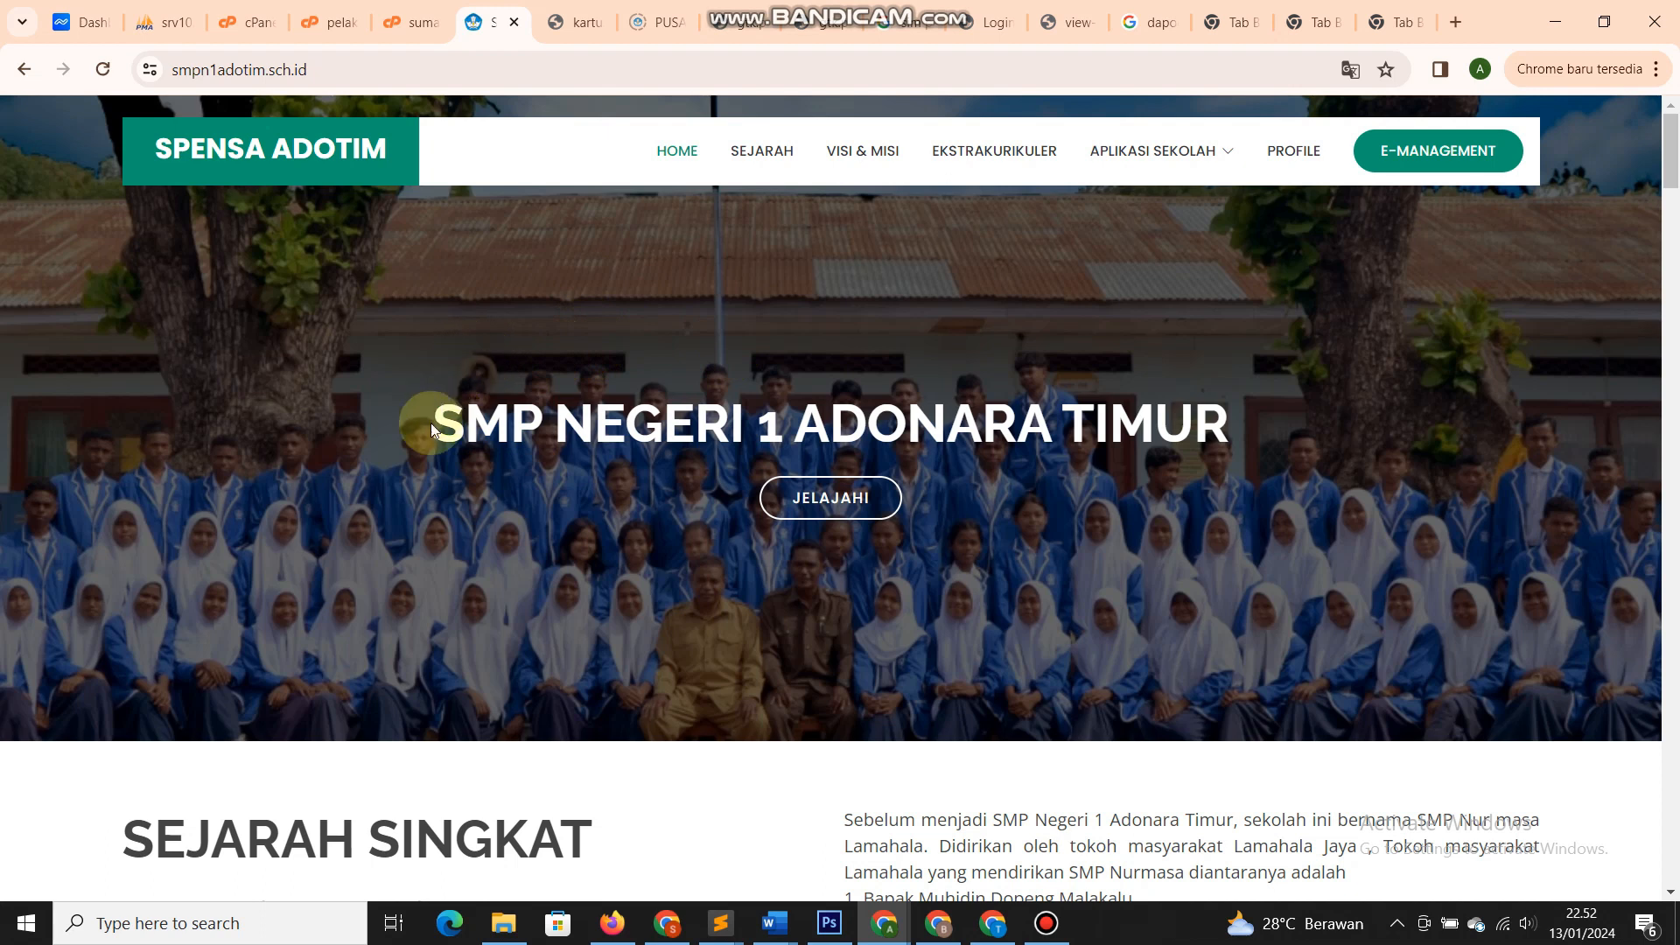
{"action": "left_click_drag", "start_coordinate": [430, 423], "coordinate": [1272, 429]}
{"action": "left_click", "coordinate": [1272, 429]}
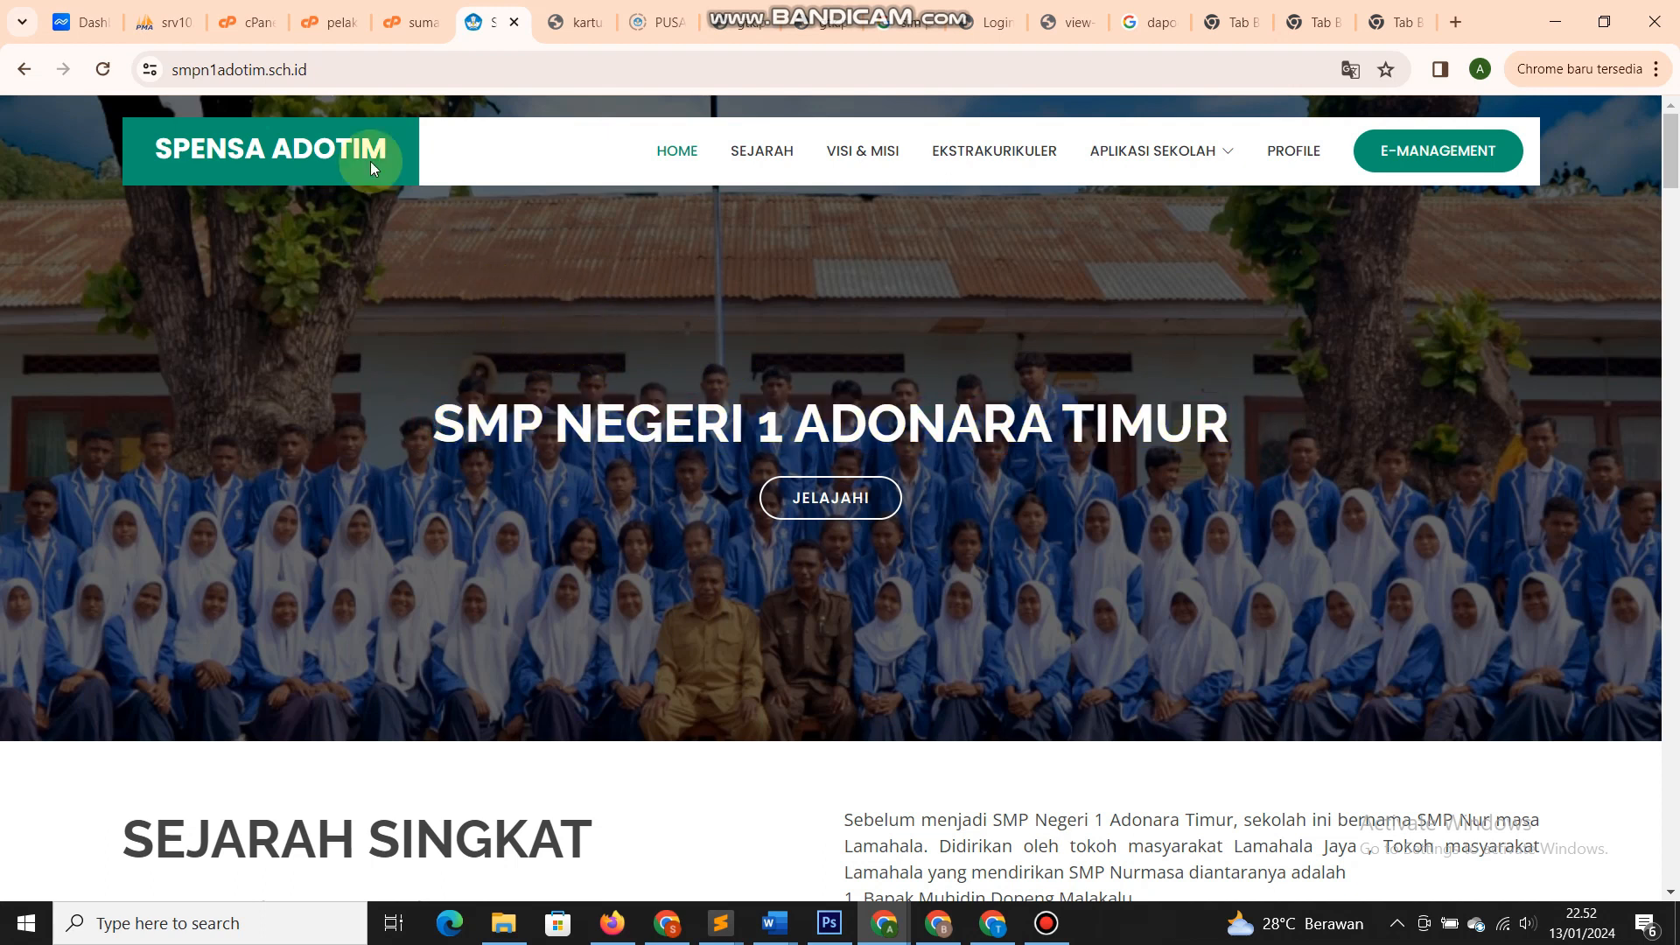
- Inspect the site address, then scroll down through the homepage sections and back up
{"action": "left_click_drag", "start_coordinate": [178, 70], "coordinate": [323, 73]}
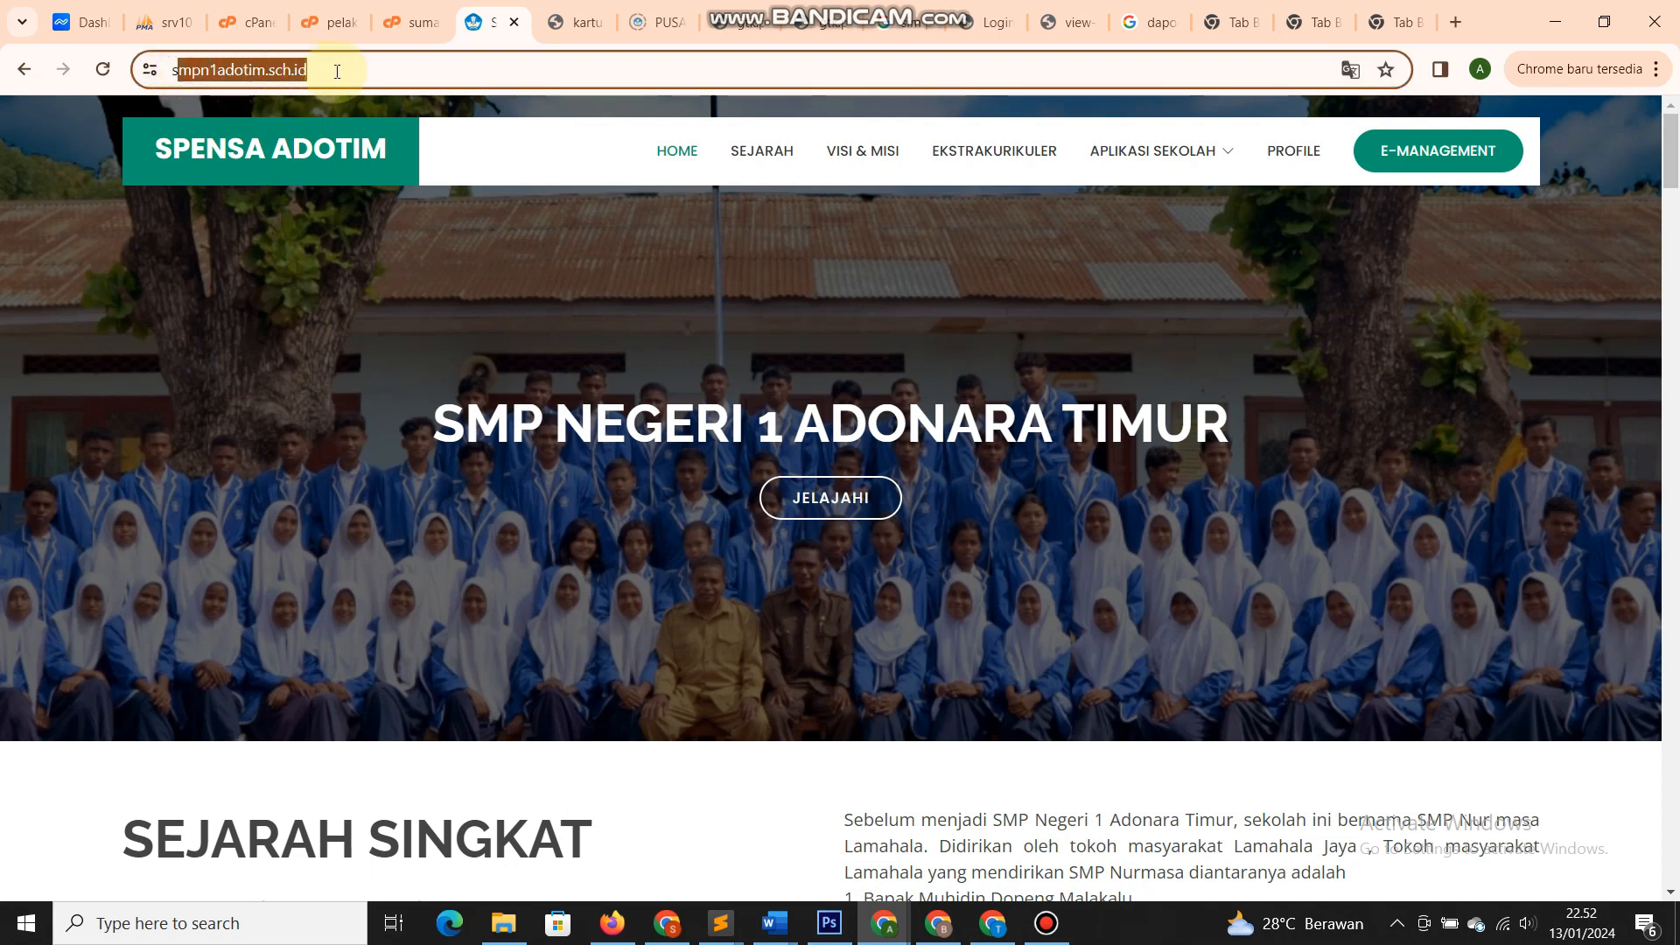
{"action": "left_click", "coordinate": [389, 67]}
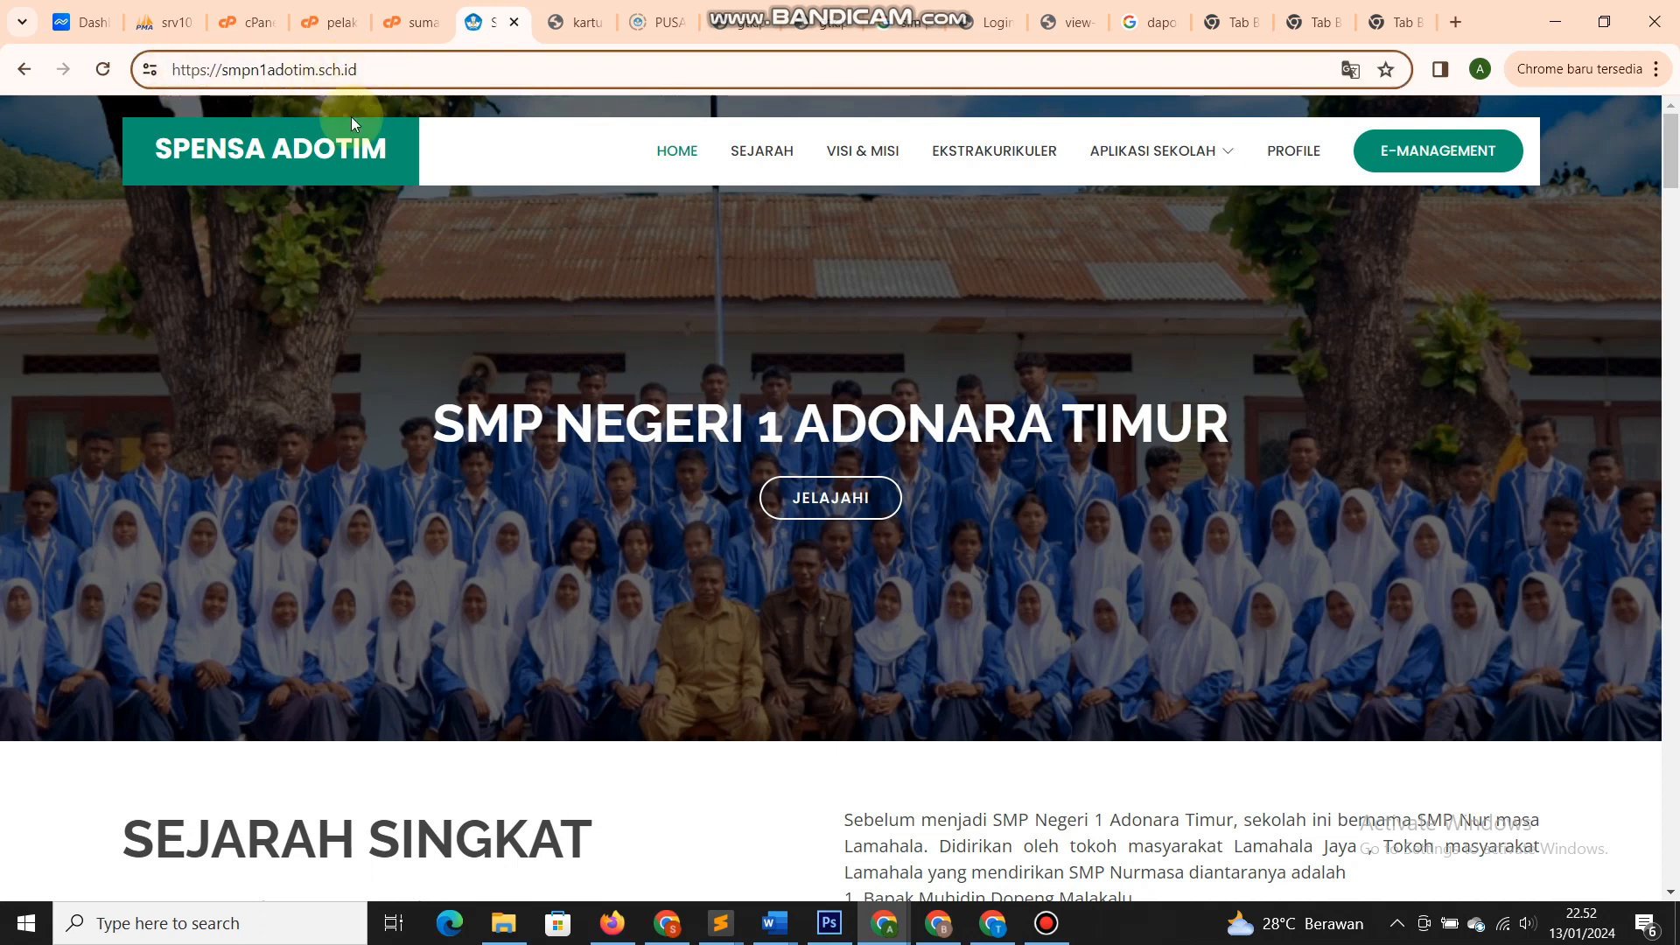
{"action": "left_click", "coordinate": [482, 348]}
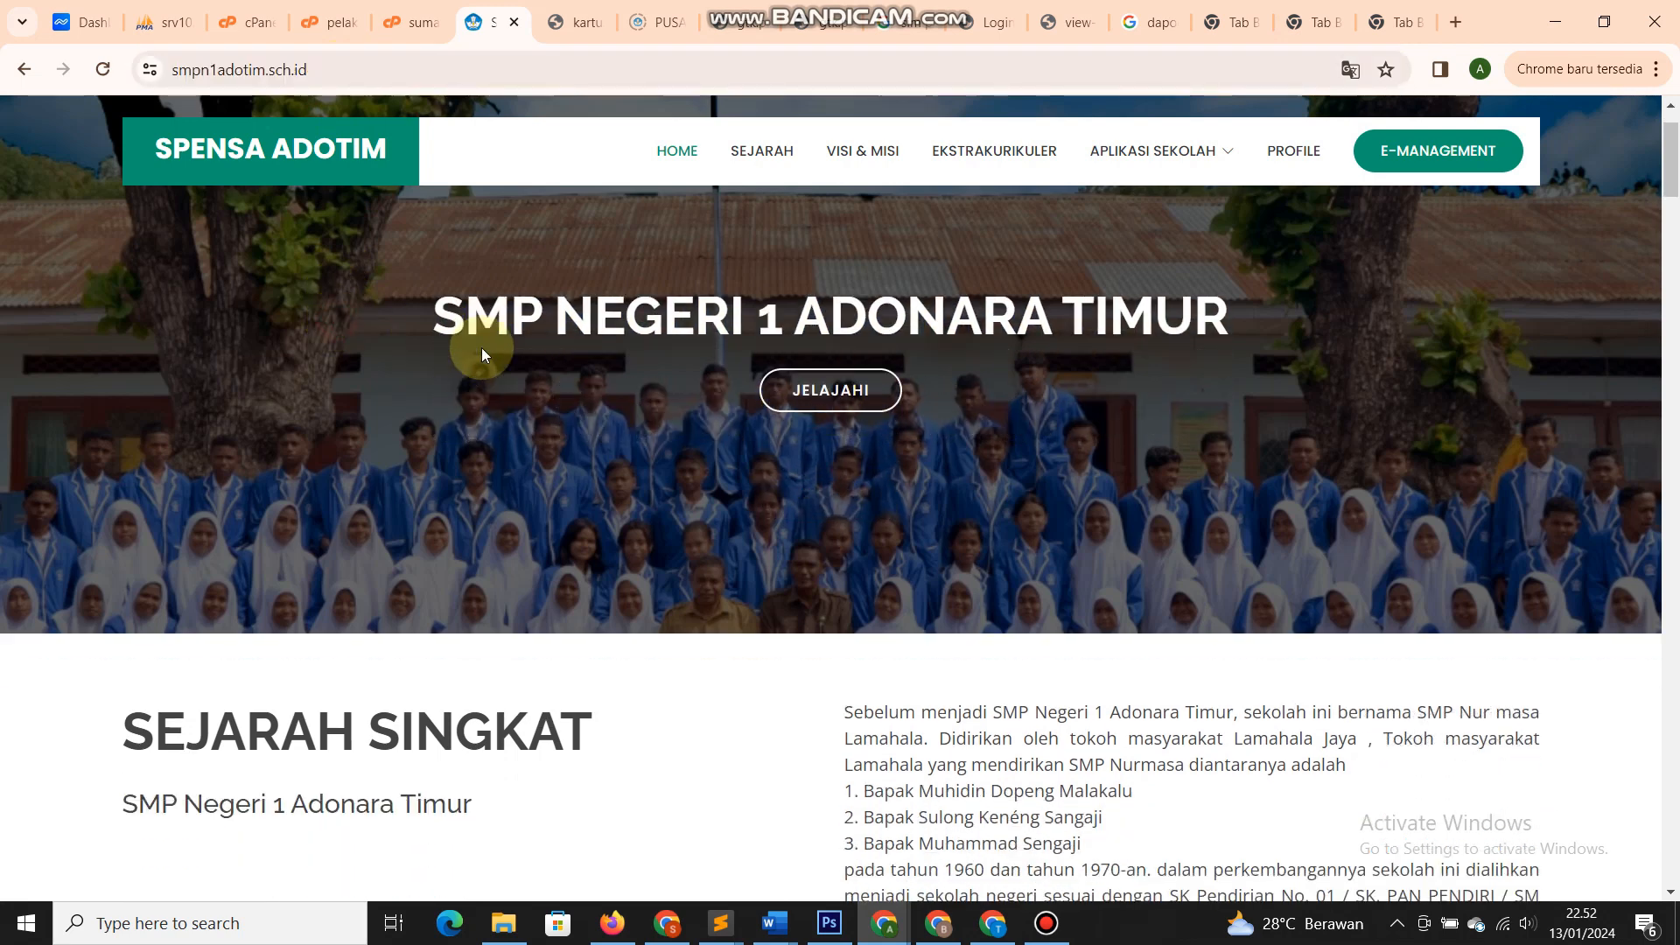
{"action": "scroll", "coordinate": [481, 348], "scroll_direction": "down", "scroll_amount": 20}
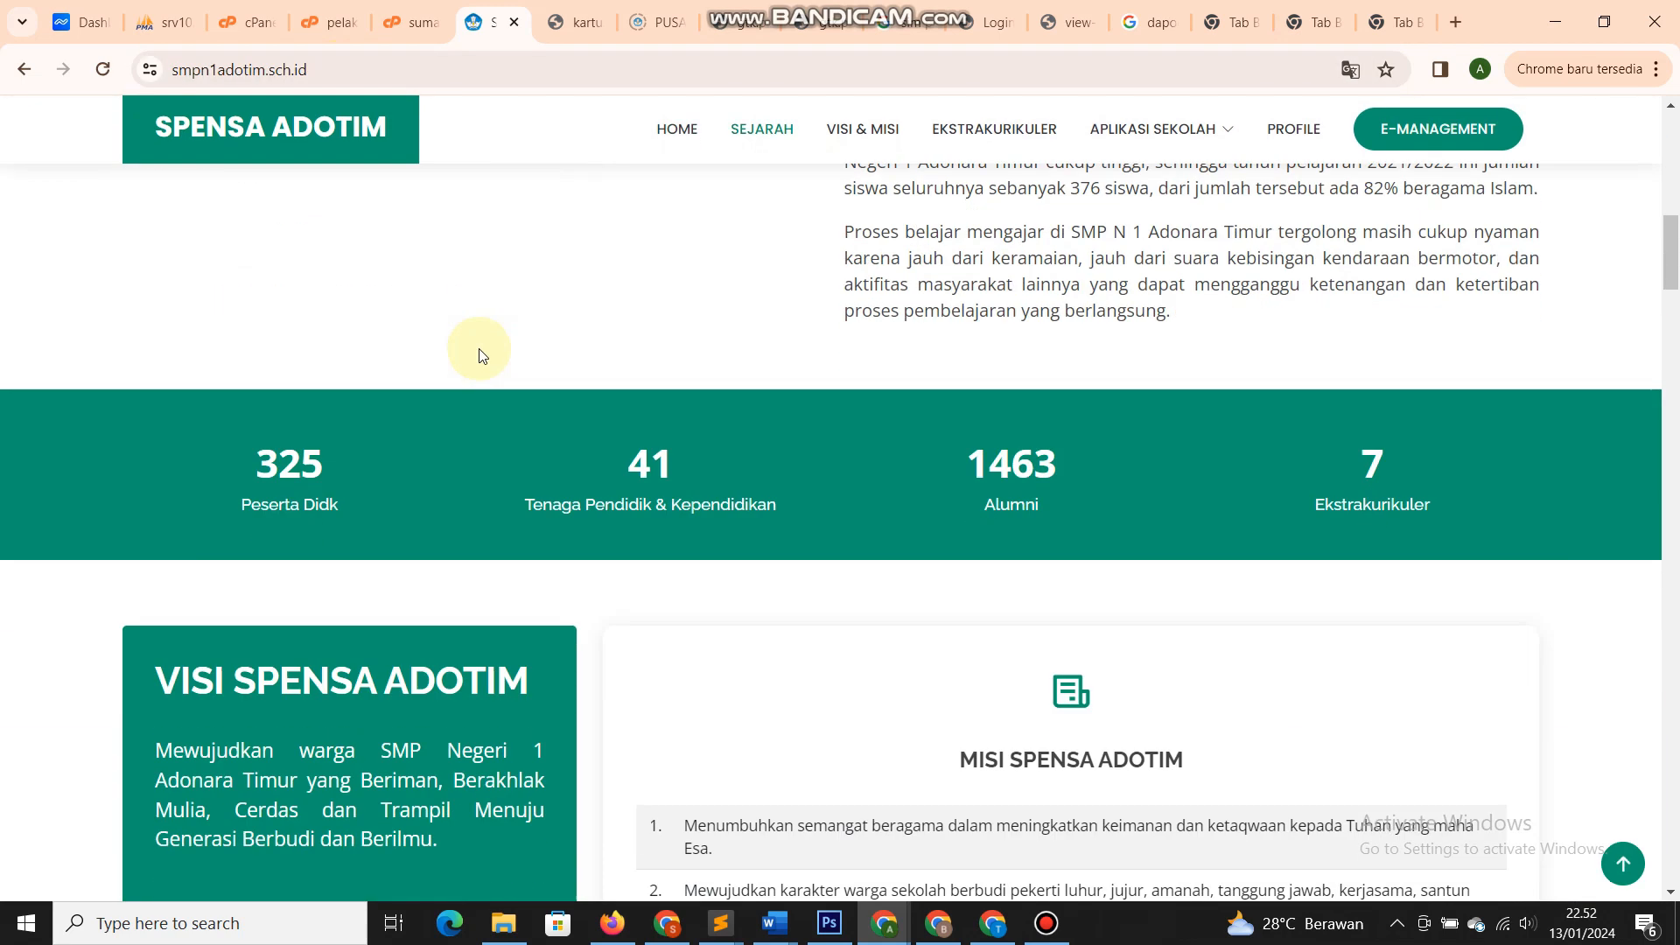
{"action": "scroll", "coordinate": [480, 354], "scroll_direction": "down", "scroll_amount": 16}
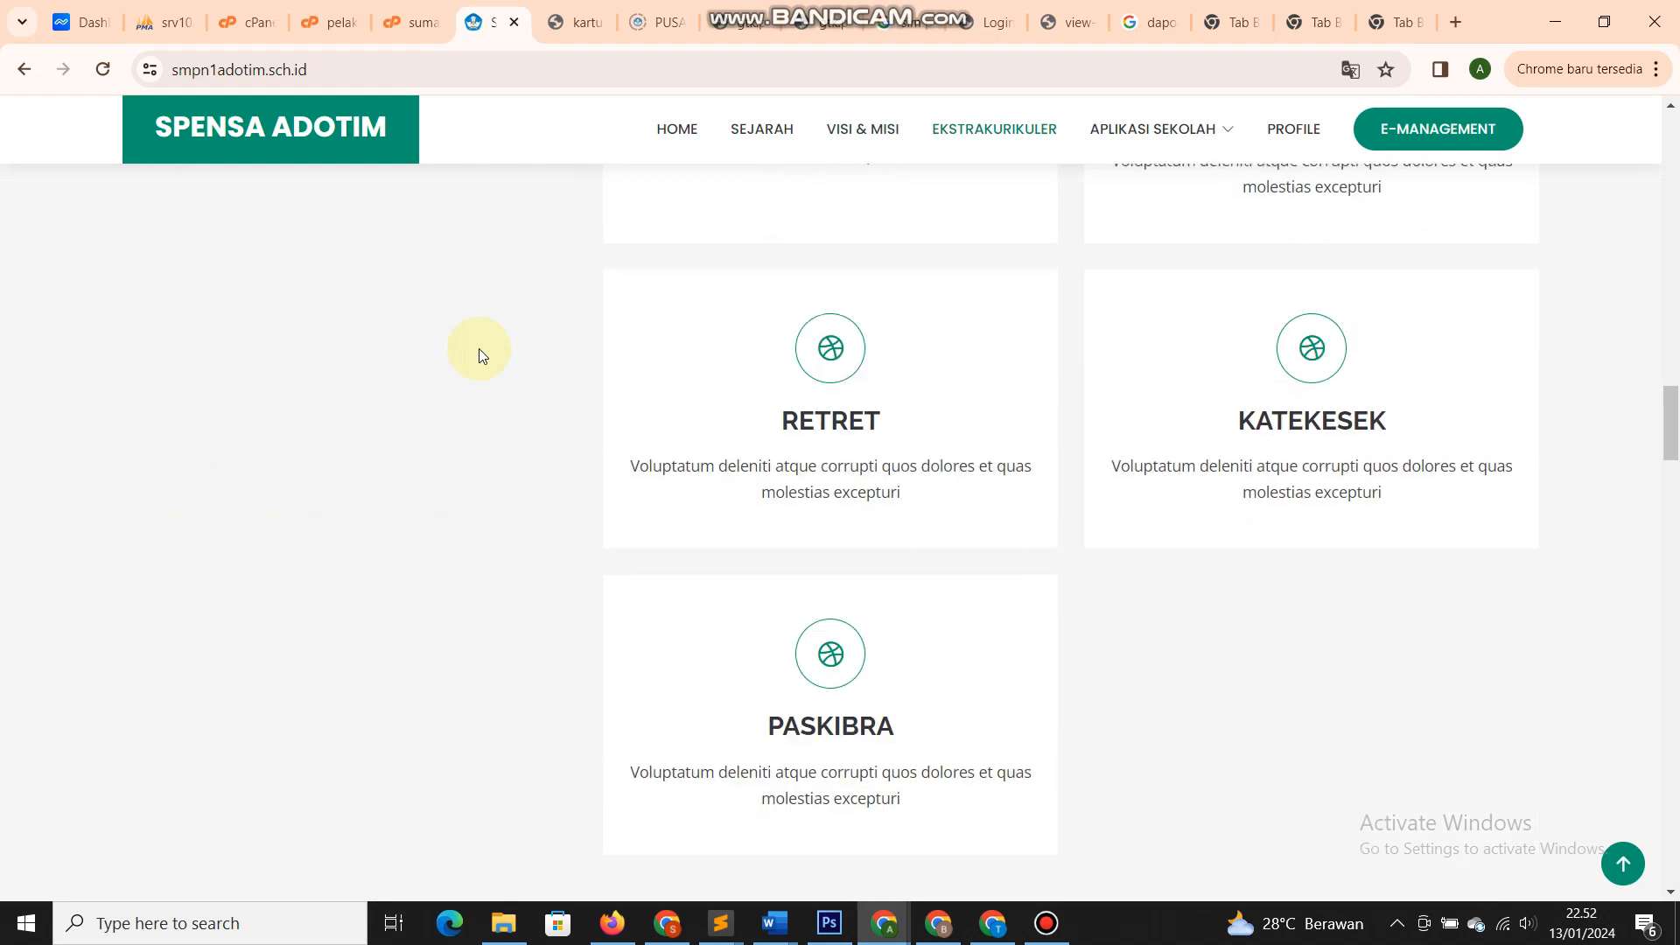
{"action": "scroll", "coordinate": [479, 352], "scroll_direction": "down", "scroll_amount": 15}
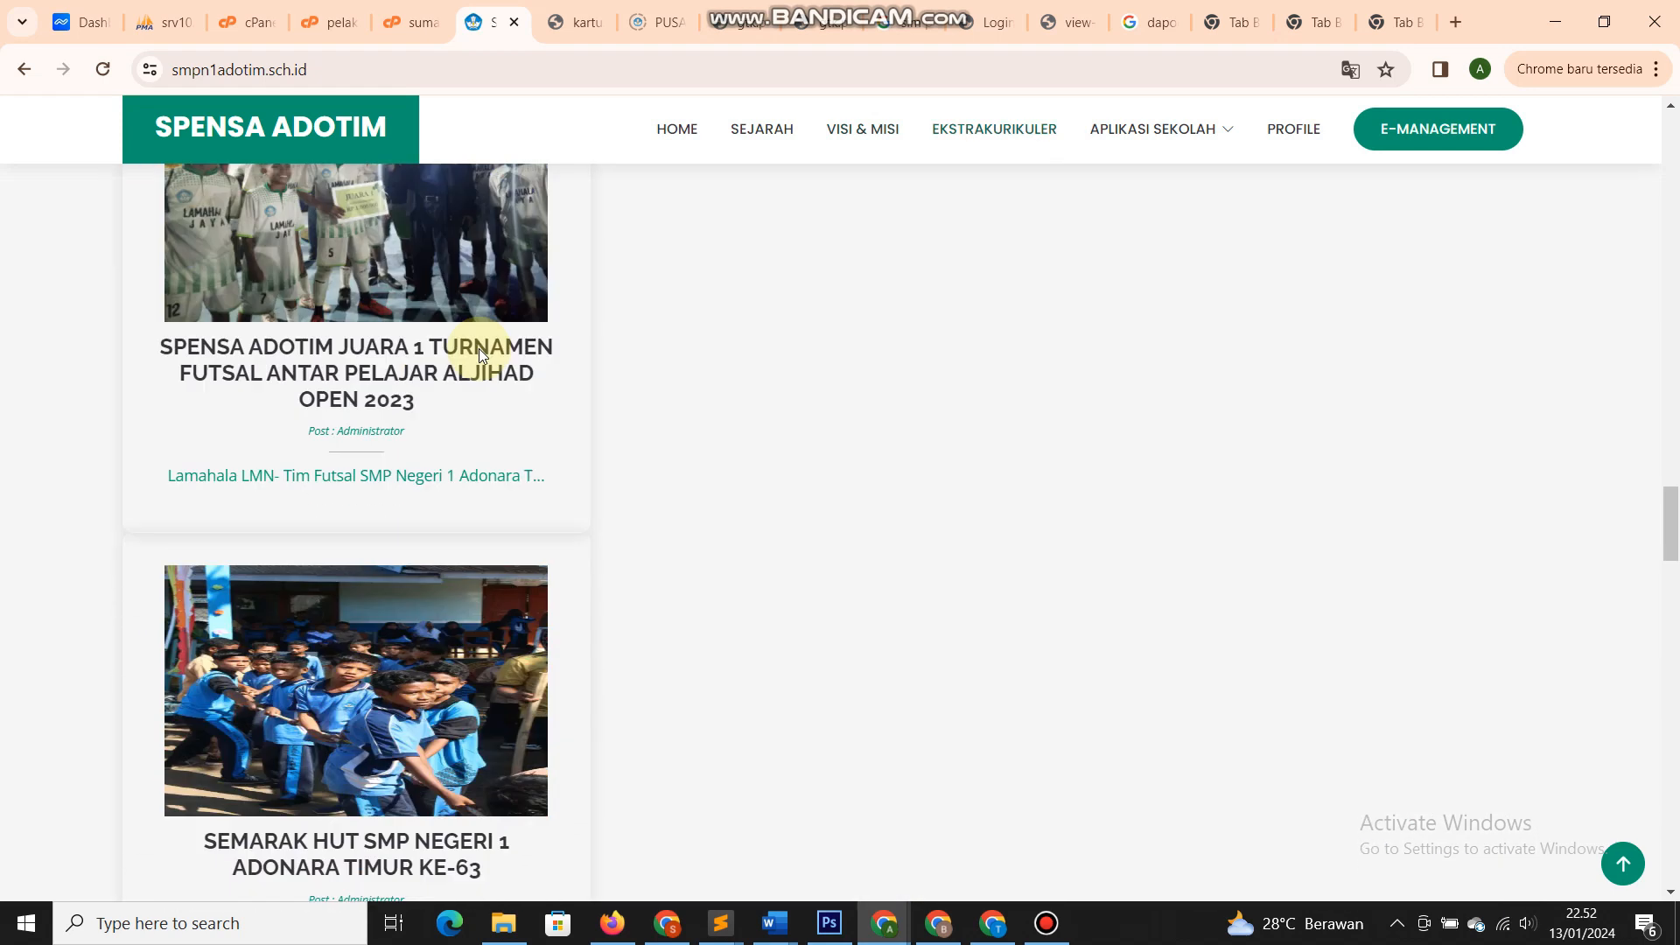
{"action": "scroll", "coordinate": [479, 355], "scroll_direction": "down", "scroll_amount": 12}
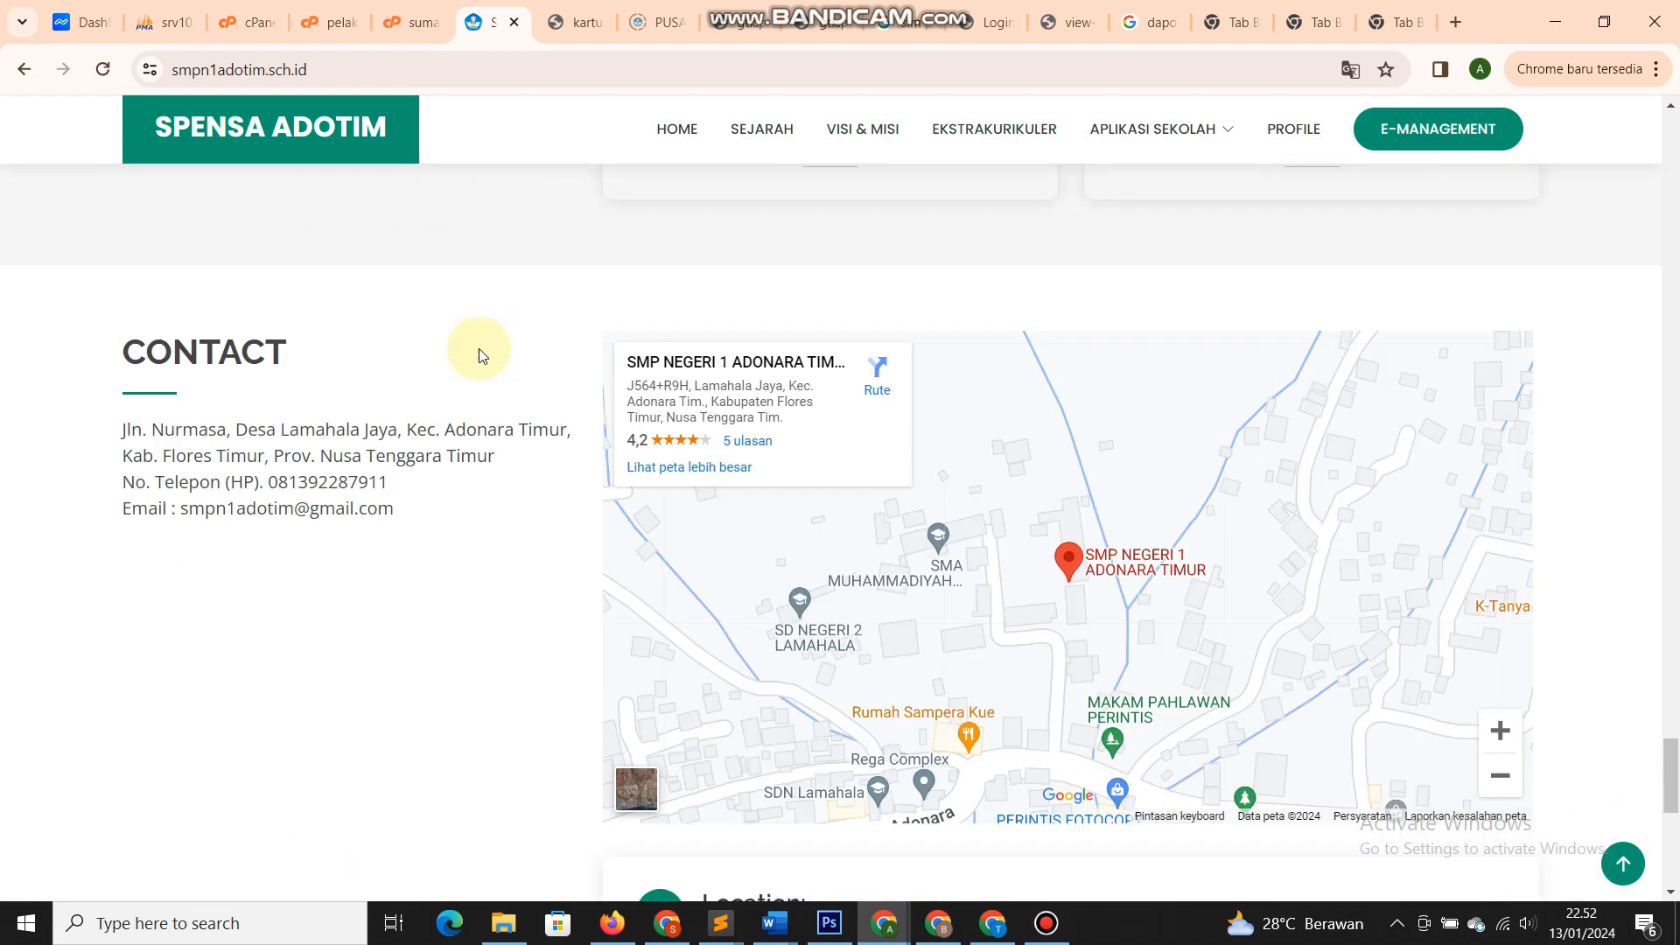
{"action": "scroll", "coordinate": [481, 355], "scroll_direction": "up", "scroll_amount": 6}
{"action": "scroll", "coordinate": [480, 354], "scroll_direction": "up", "scroll_amount": 20}
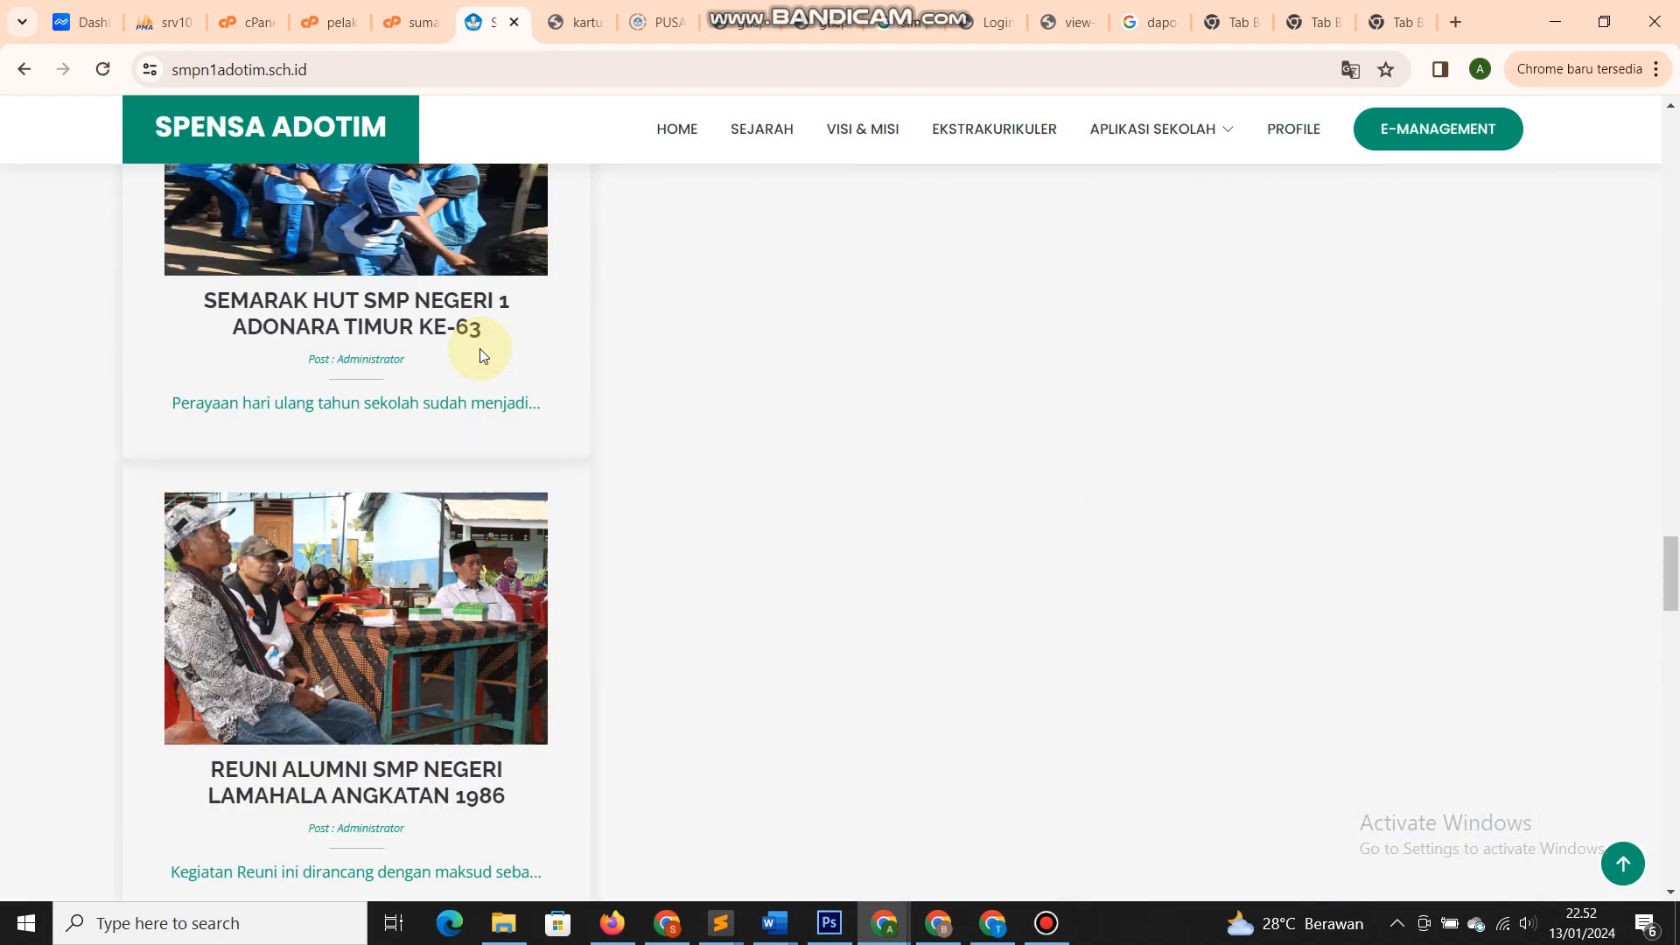
{"action": "scroll", "coordinate": [477, 348], "scroll_direction": "up", "scroll_amount": 6}
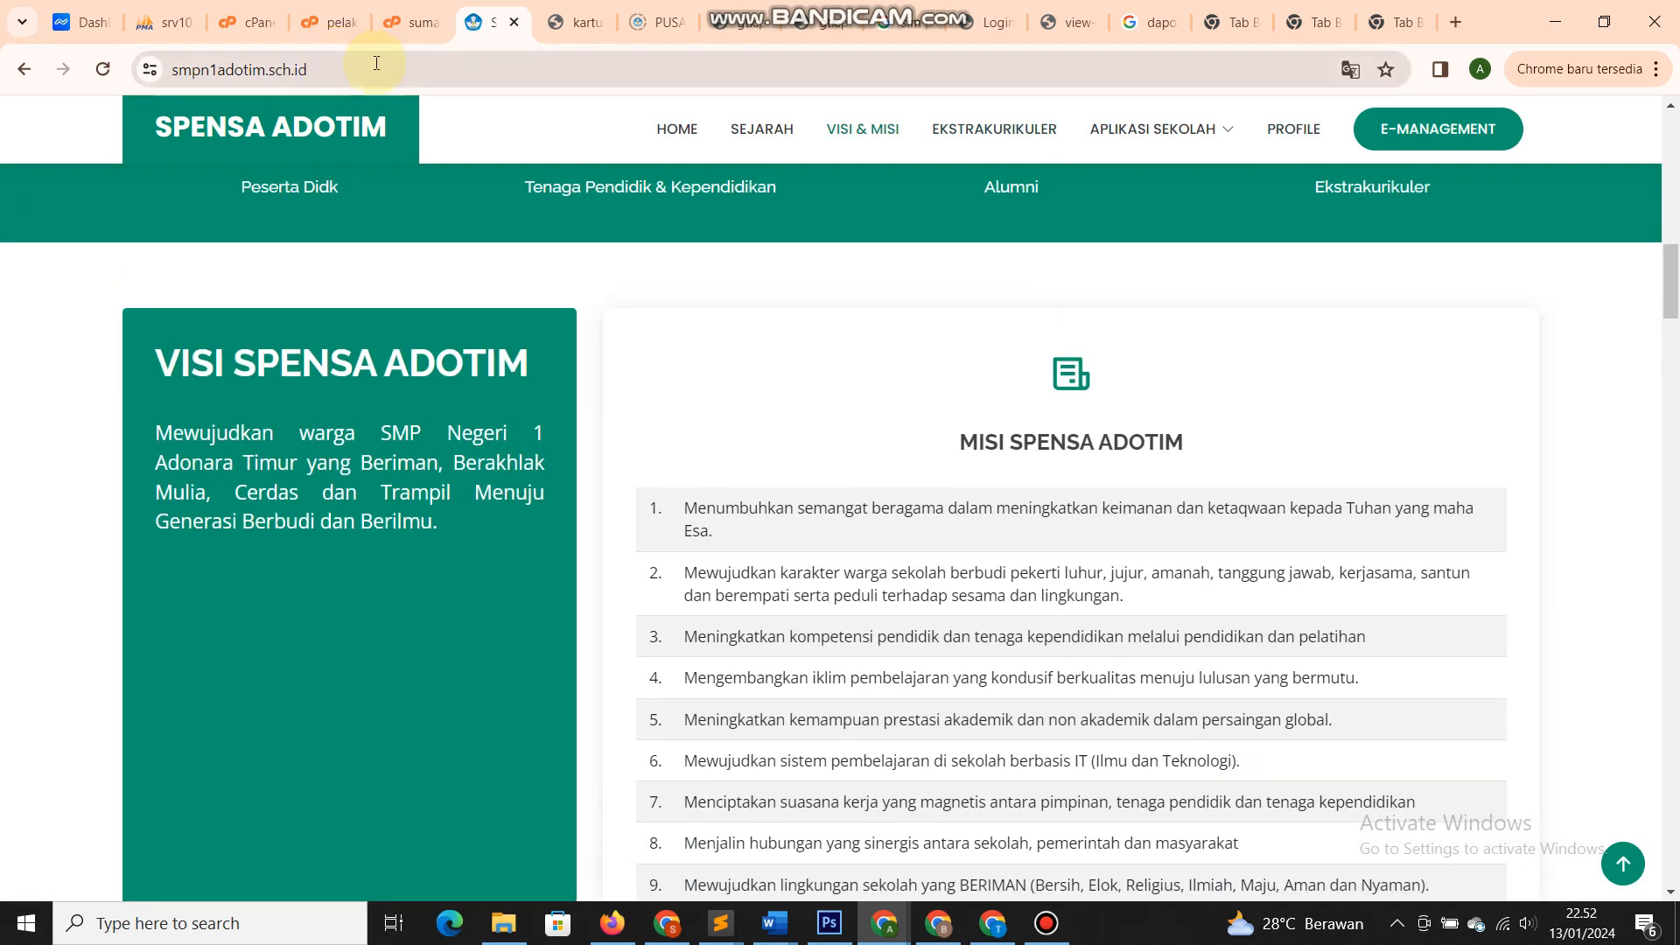
- Append '/' to the site address and load the suggested pusatdata login page
{"action": "left_click", "coordinate": [358, 70]}
{"action": "left_click", "coordinate": [358, 72]}
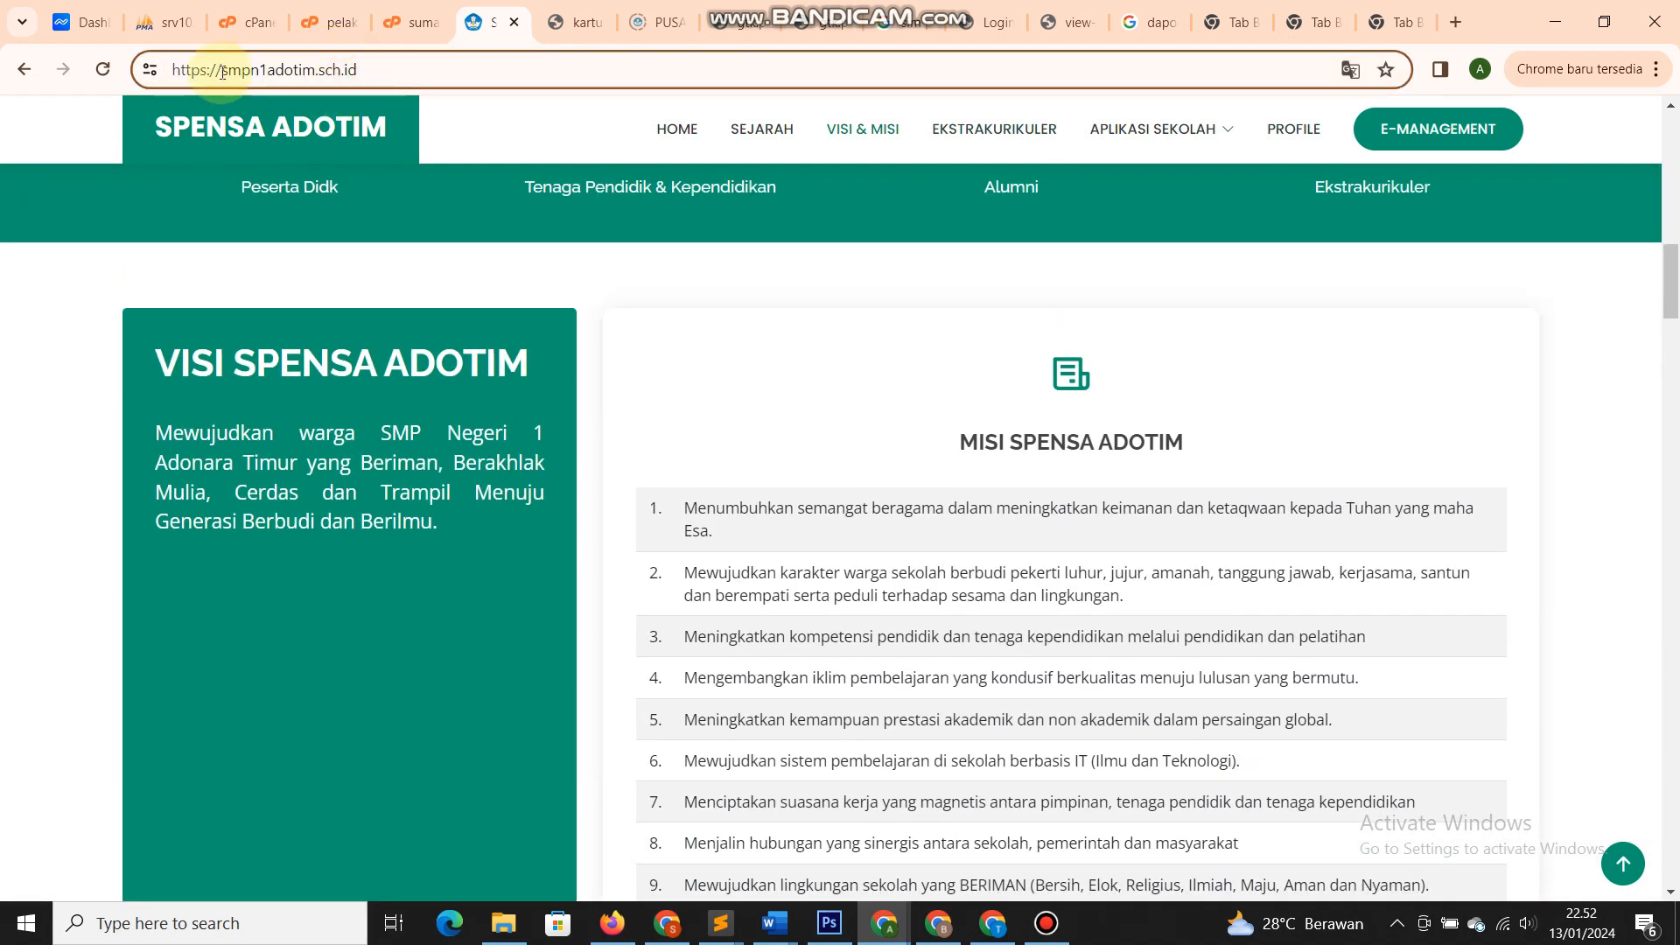
{"action": "left_click_drag", "start_coordinate": [222, 72], "coordinate": [399, 83]}
{"action": "left_click", "coordinate": [407, 65]}
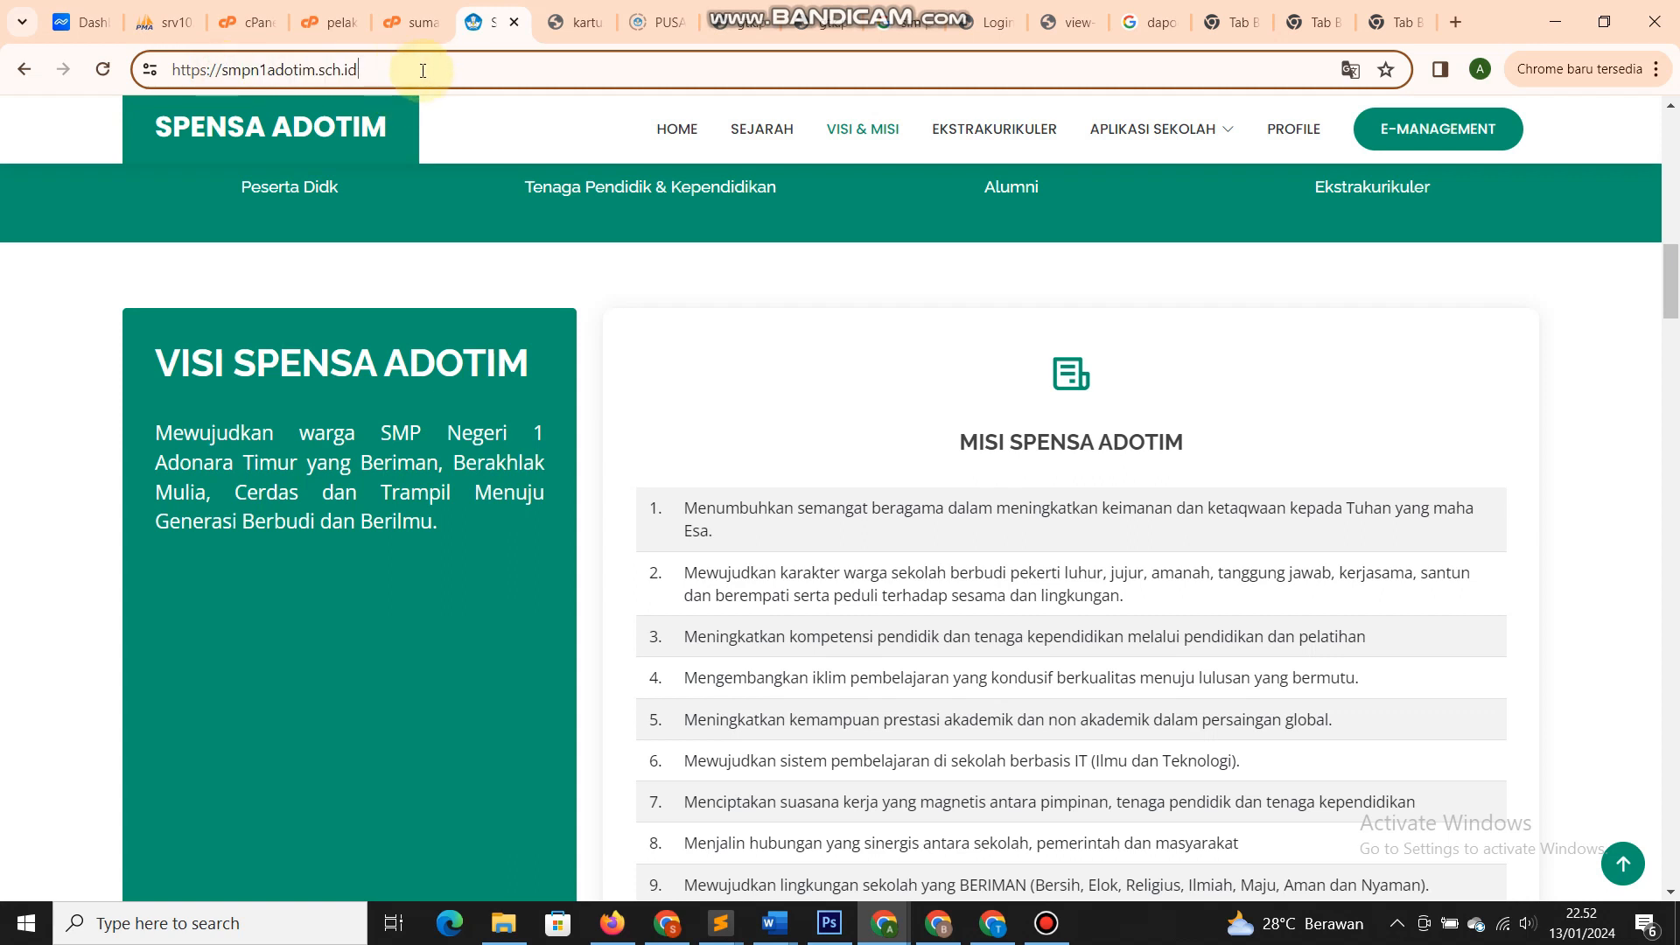
{"action": "type", "text": "/"}
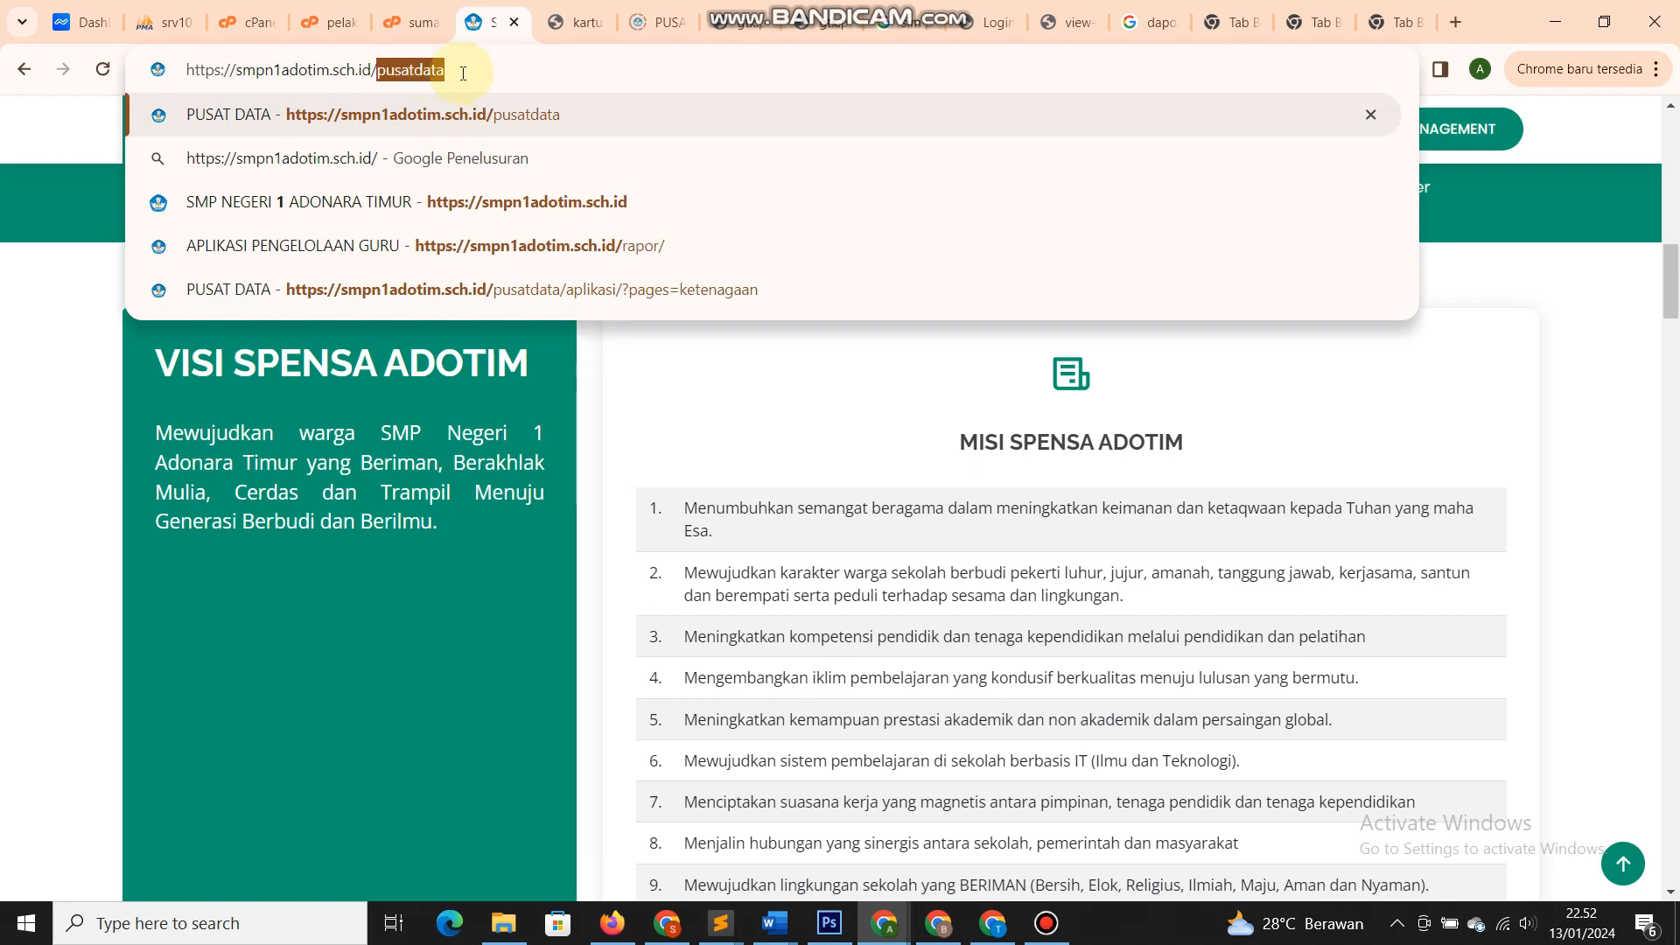
{"action": "left_click", "coordinate": [482, 76]}
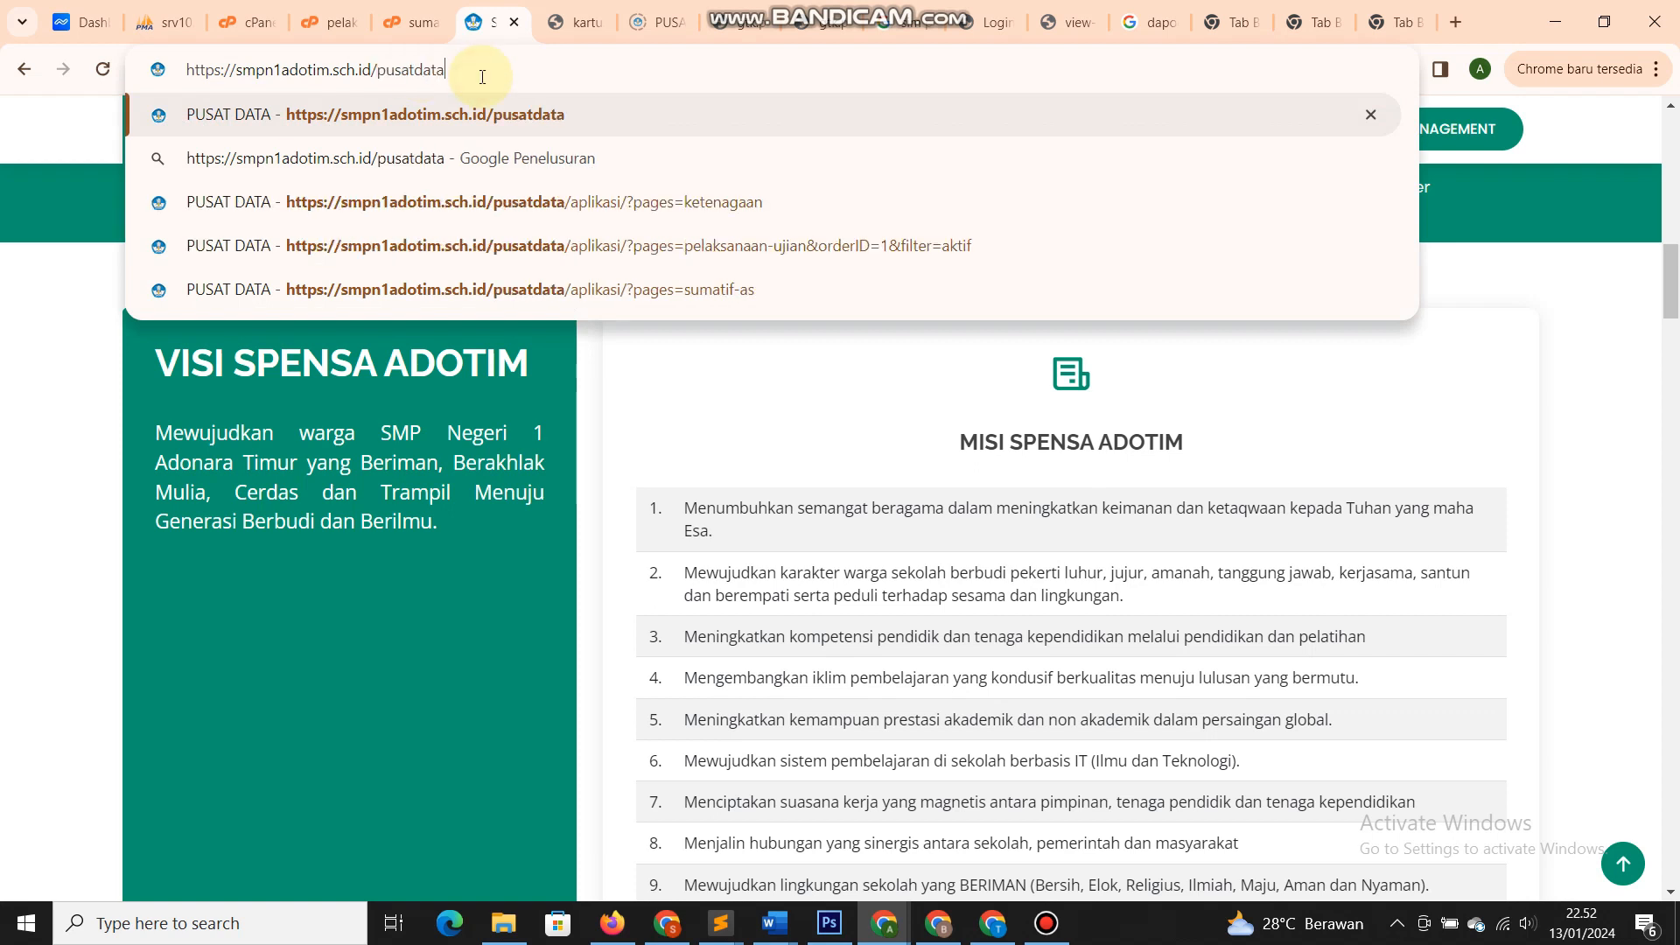
{"action": "key", "text": "Return"}
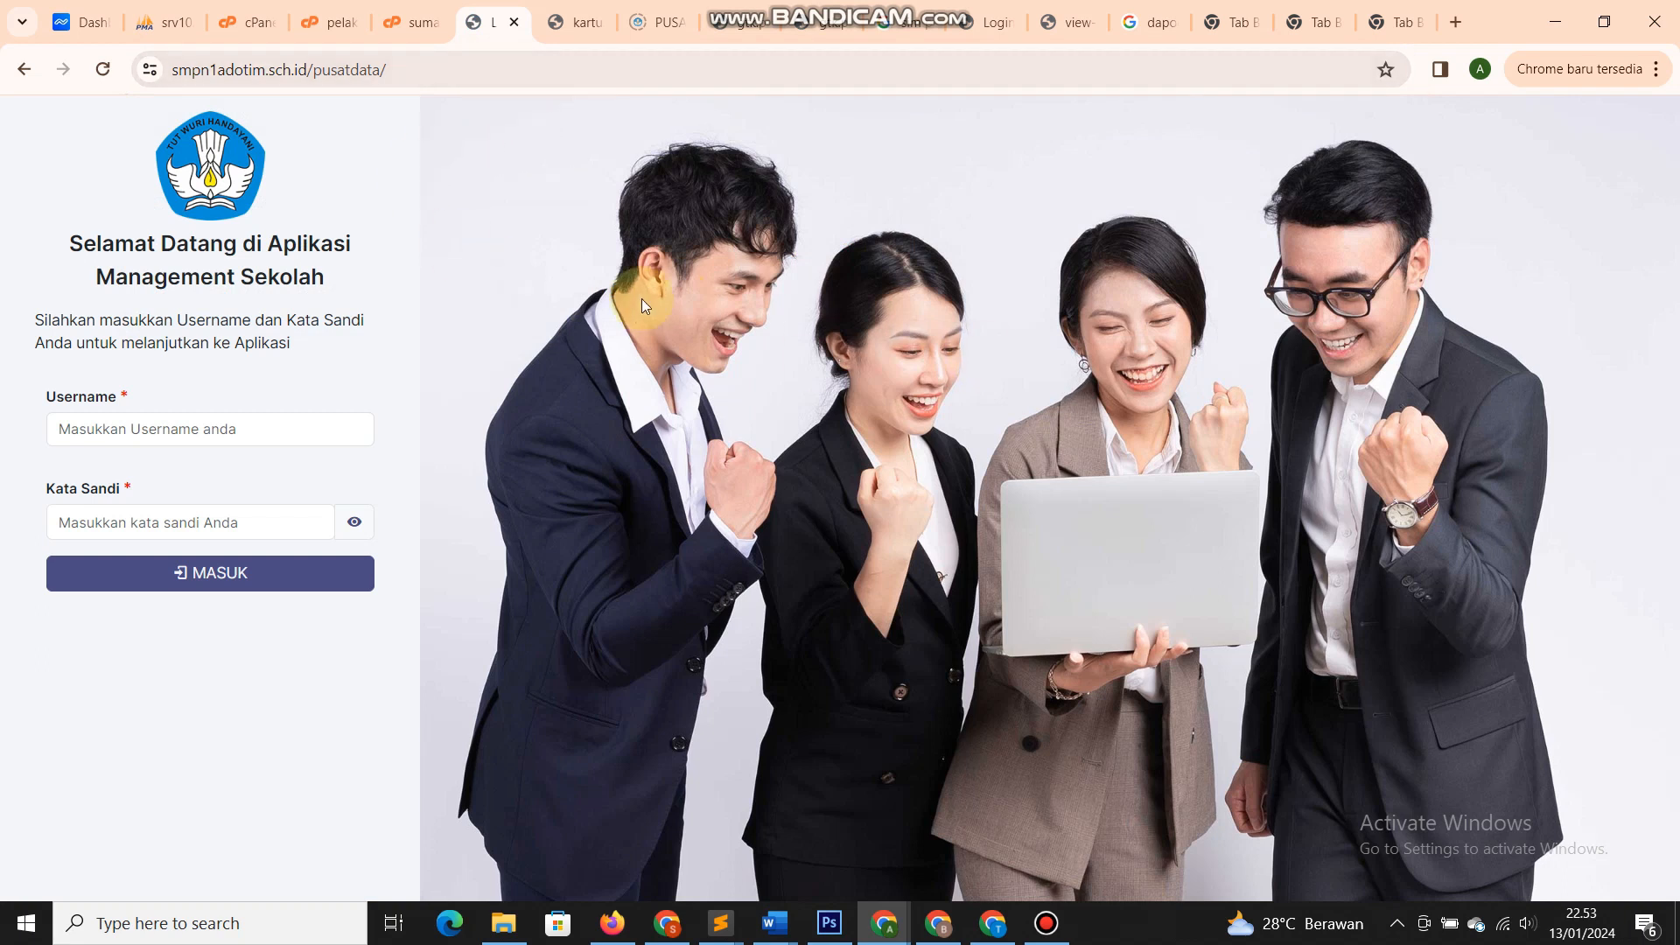
- Highlight words in the Aplikasi Management Sekolah welcome heading
{"action": "left_click_drag", "start_coordinate": [79, 246], "coordinate": [332, 282]}
{"action": "left_click", "coordinate": [332, 281]}
{"action": "double_click", "coordinate": [174, 280]}
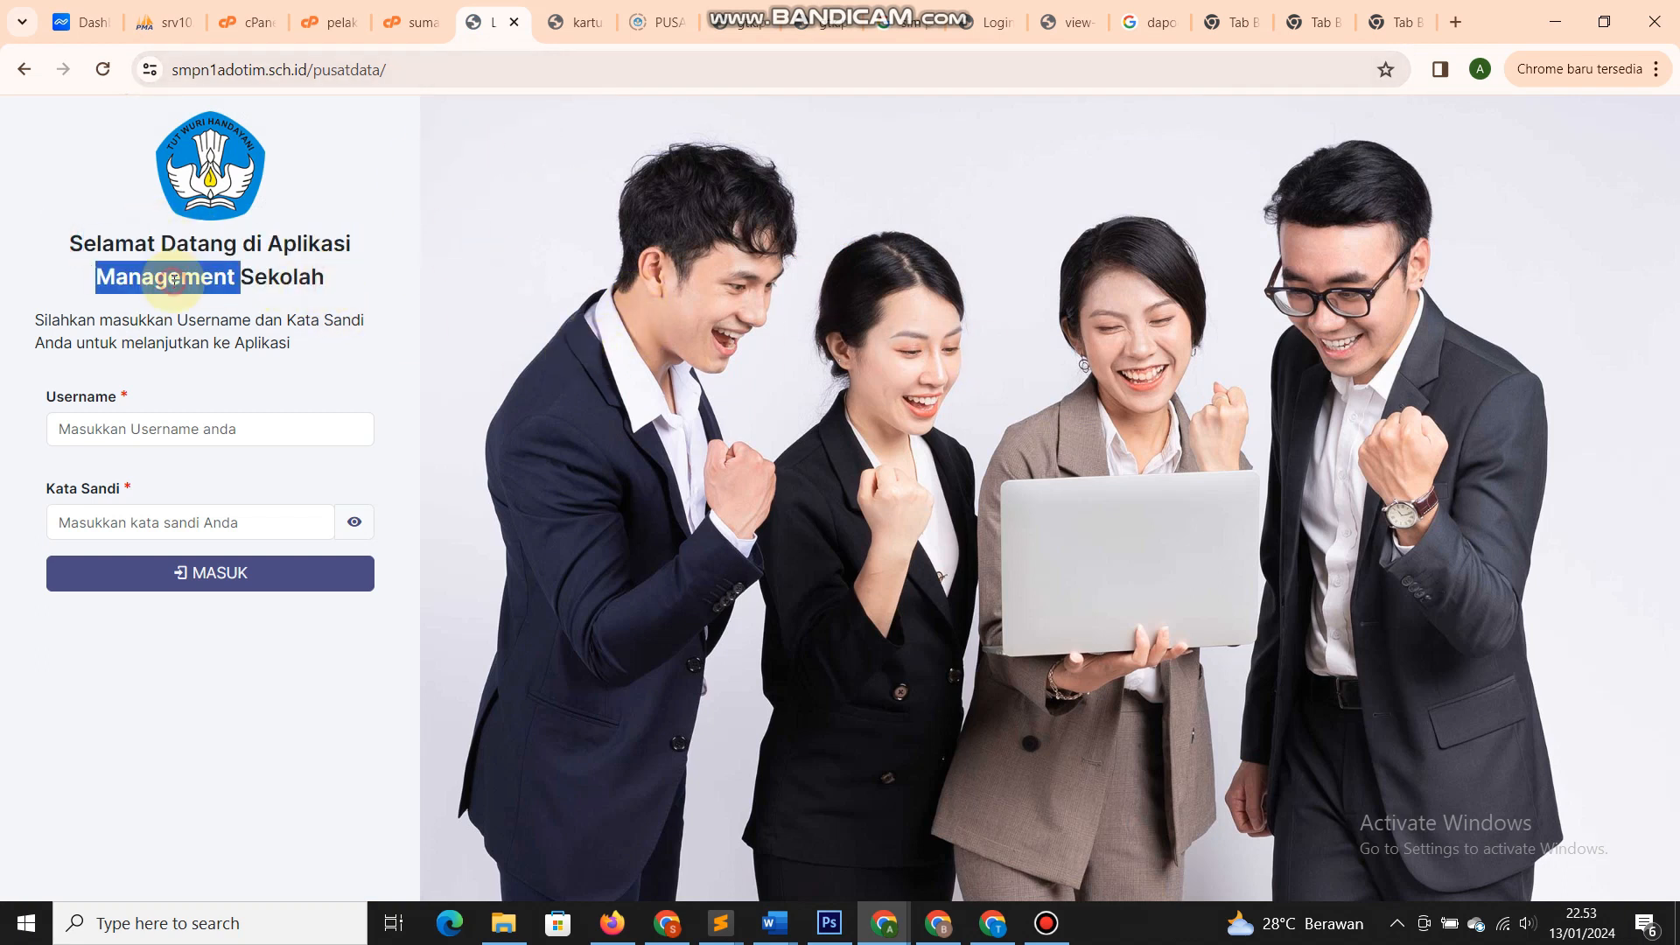
{"action": "double_click", "coordinate": [252, 280]}
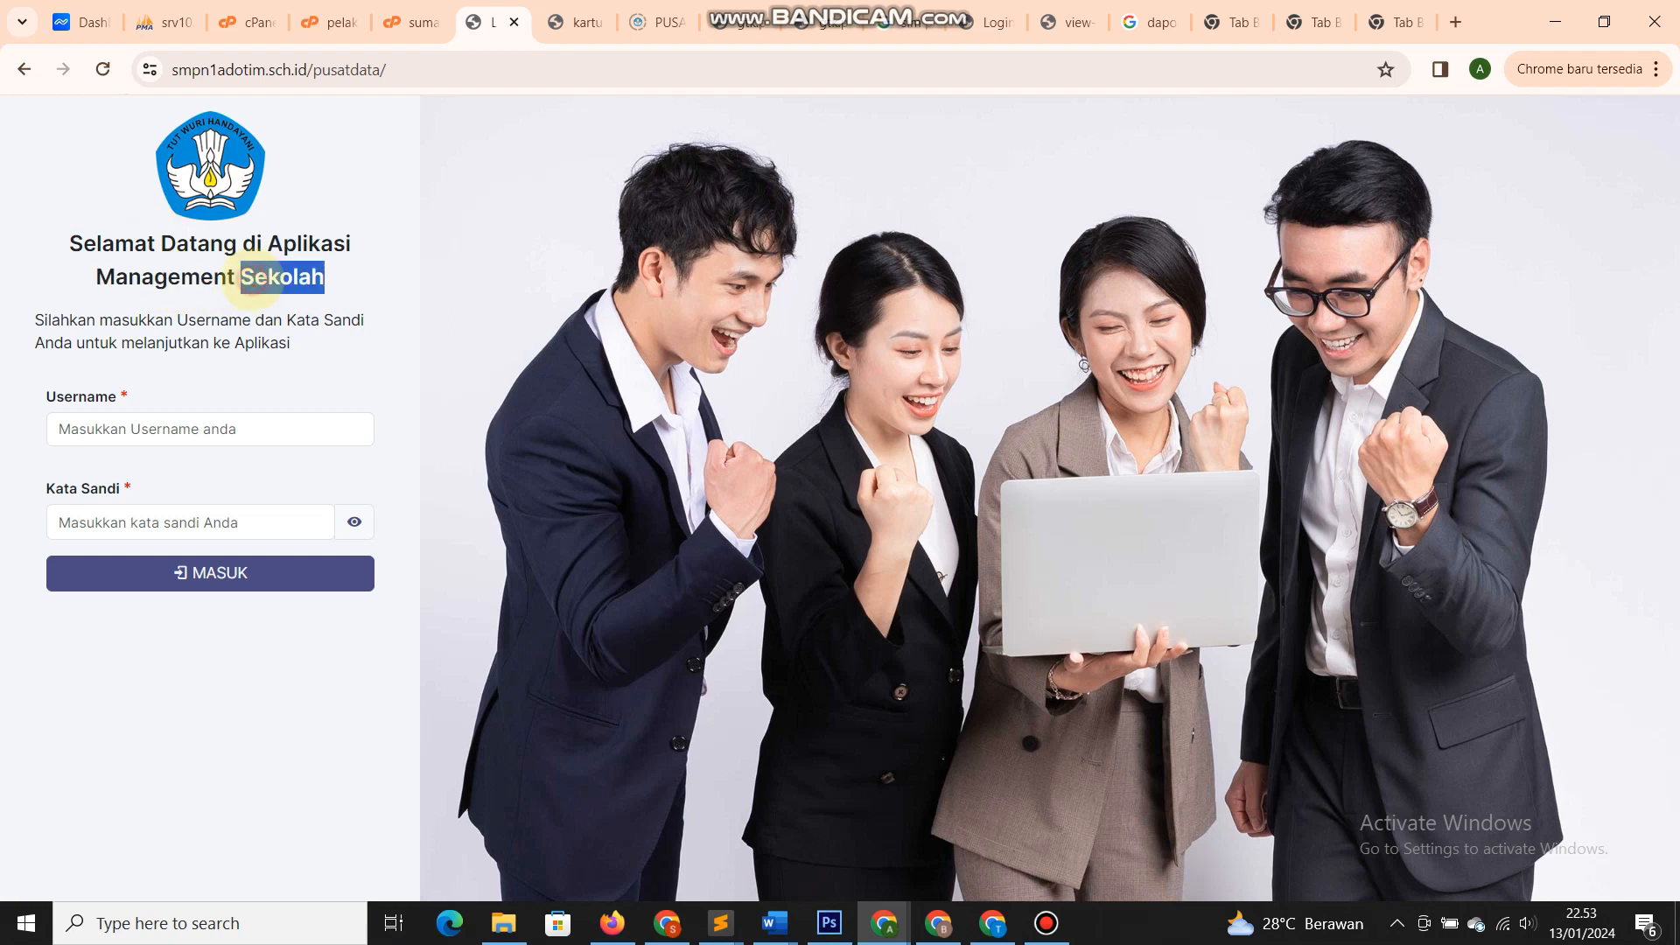
- Fill in a saved username and the password, then log in with MASUK
{"action": "left_click", "coordinate": [203, 398]}
{"action": "left_click", "coordinate": [202, 424]}
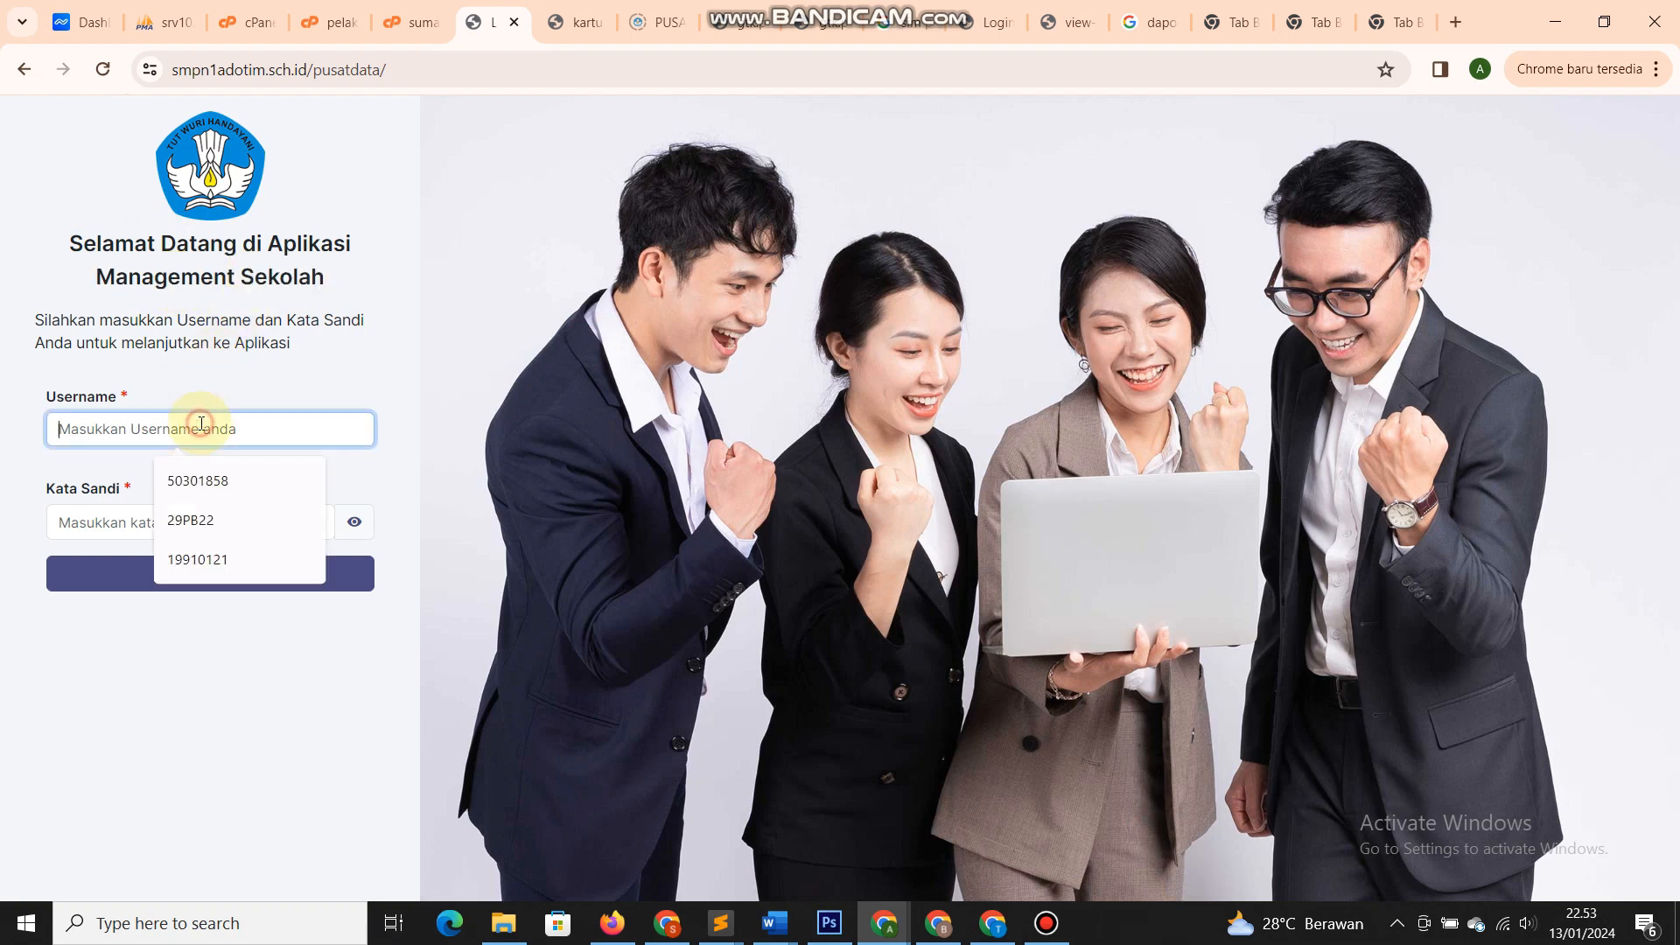
{"action": "left_click", "coordinate": [203, 476]}
{"action": "left_click", "coordinate": [185, 515]}
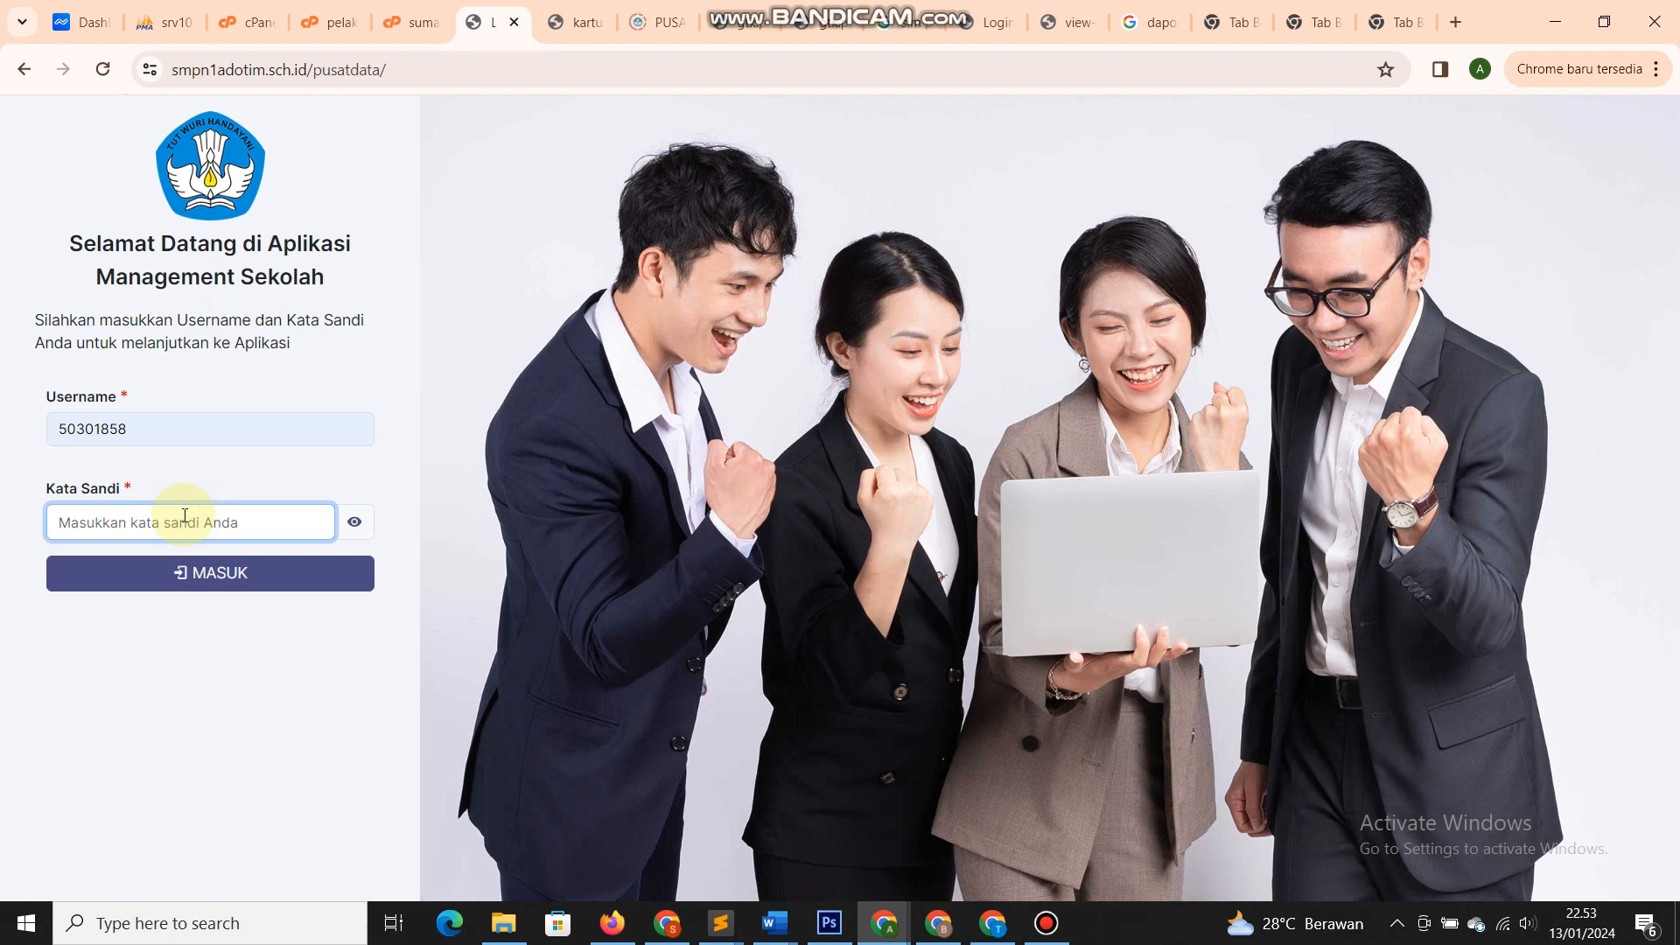
{"action": "type", "text": "••"}
{"action": "left_click", "coordinate": [233, 588]}
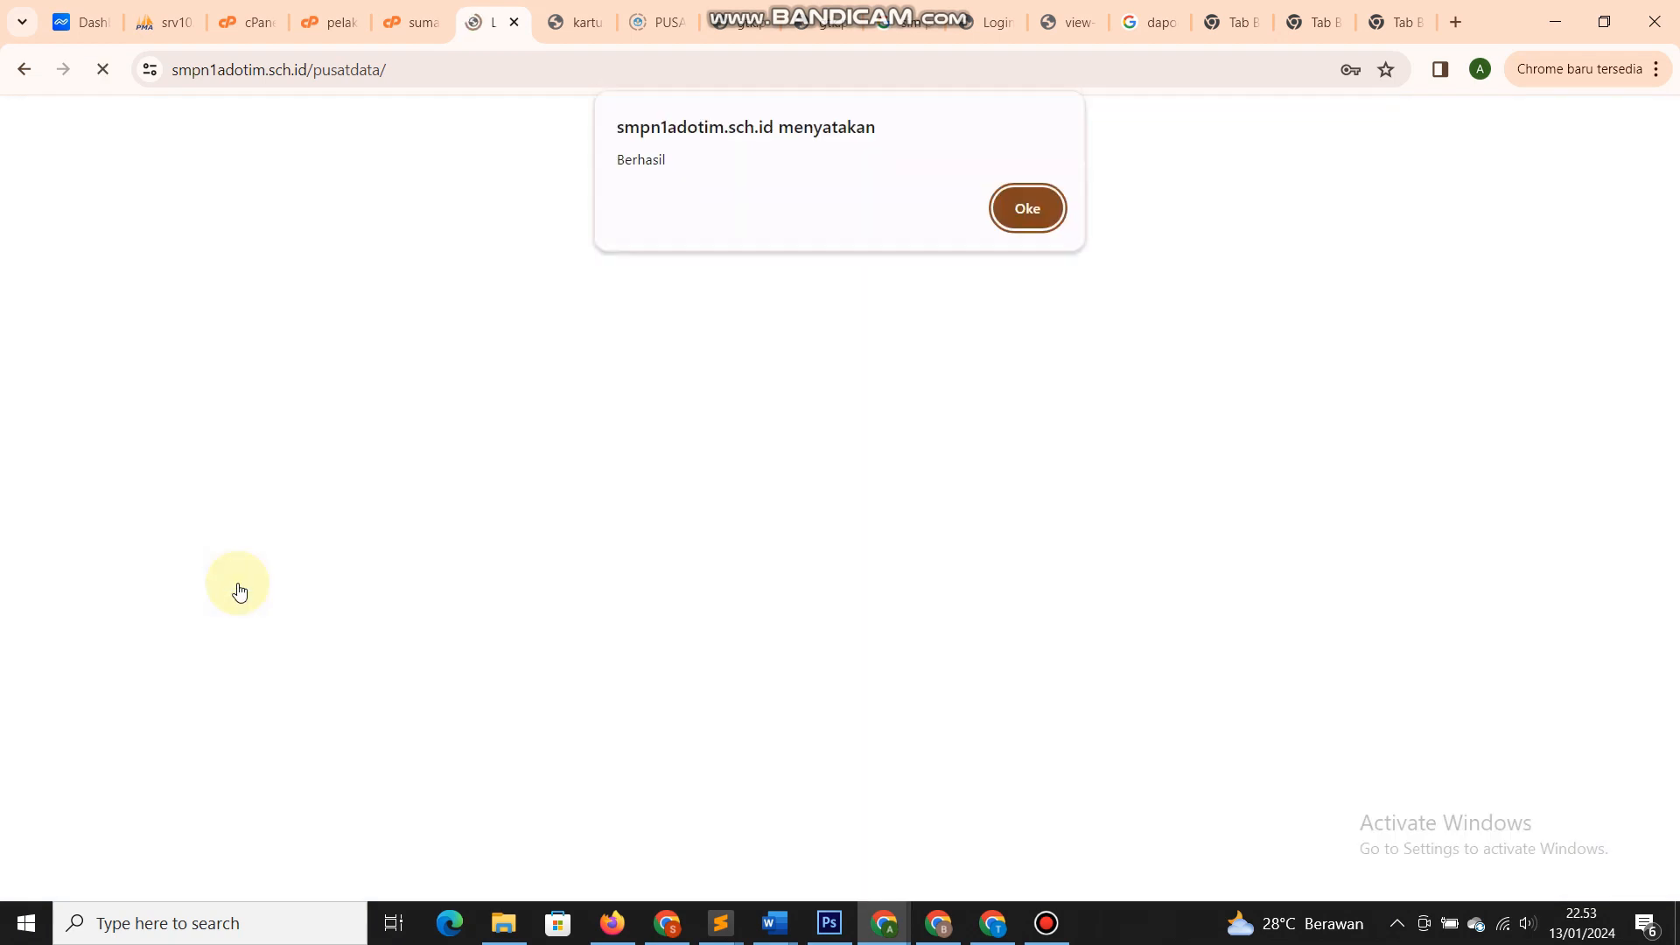
- Dismiss the login message and open the Ketenagaan staff list under Data Pokok Sekolah
{"action": "left_click", "coordinate": [1034, 210]}
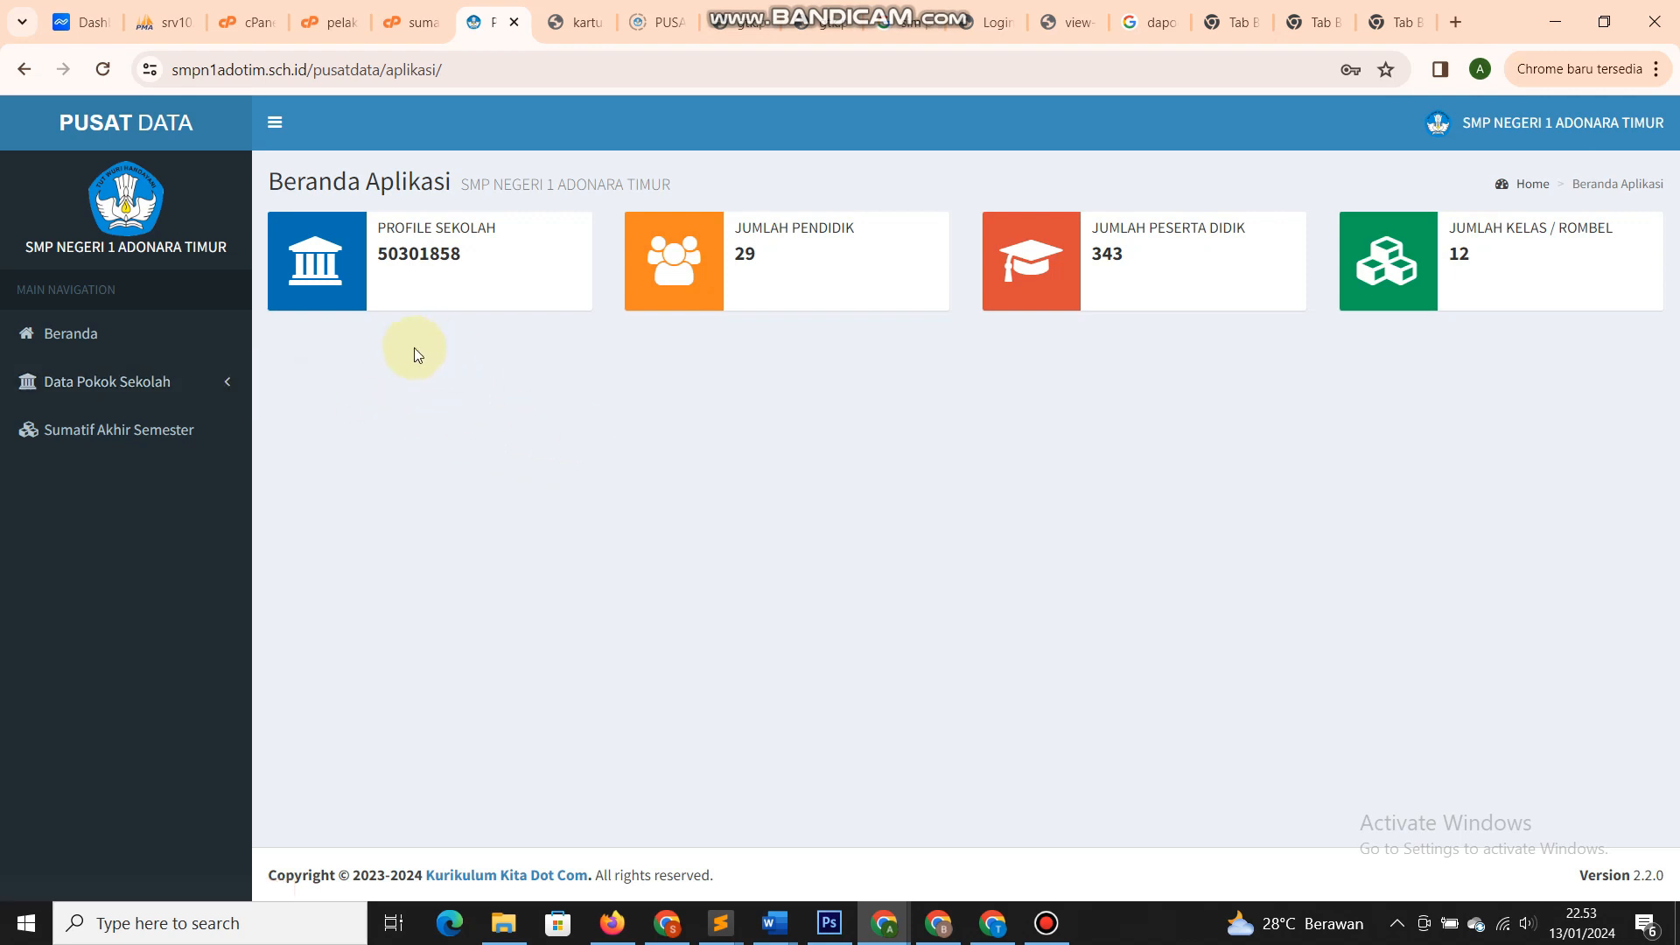
{"action": "left_click", "coordinate": [224, 385]}
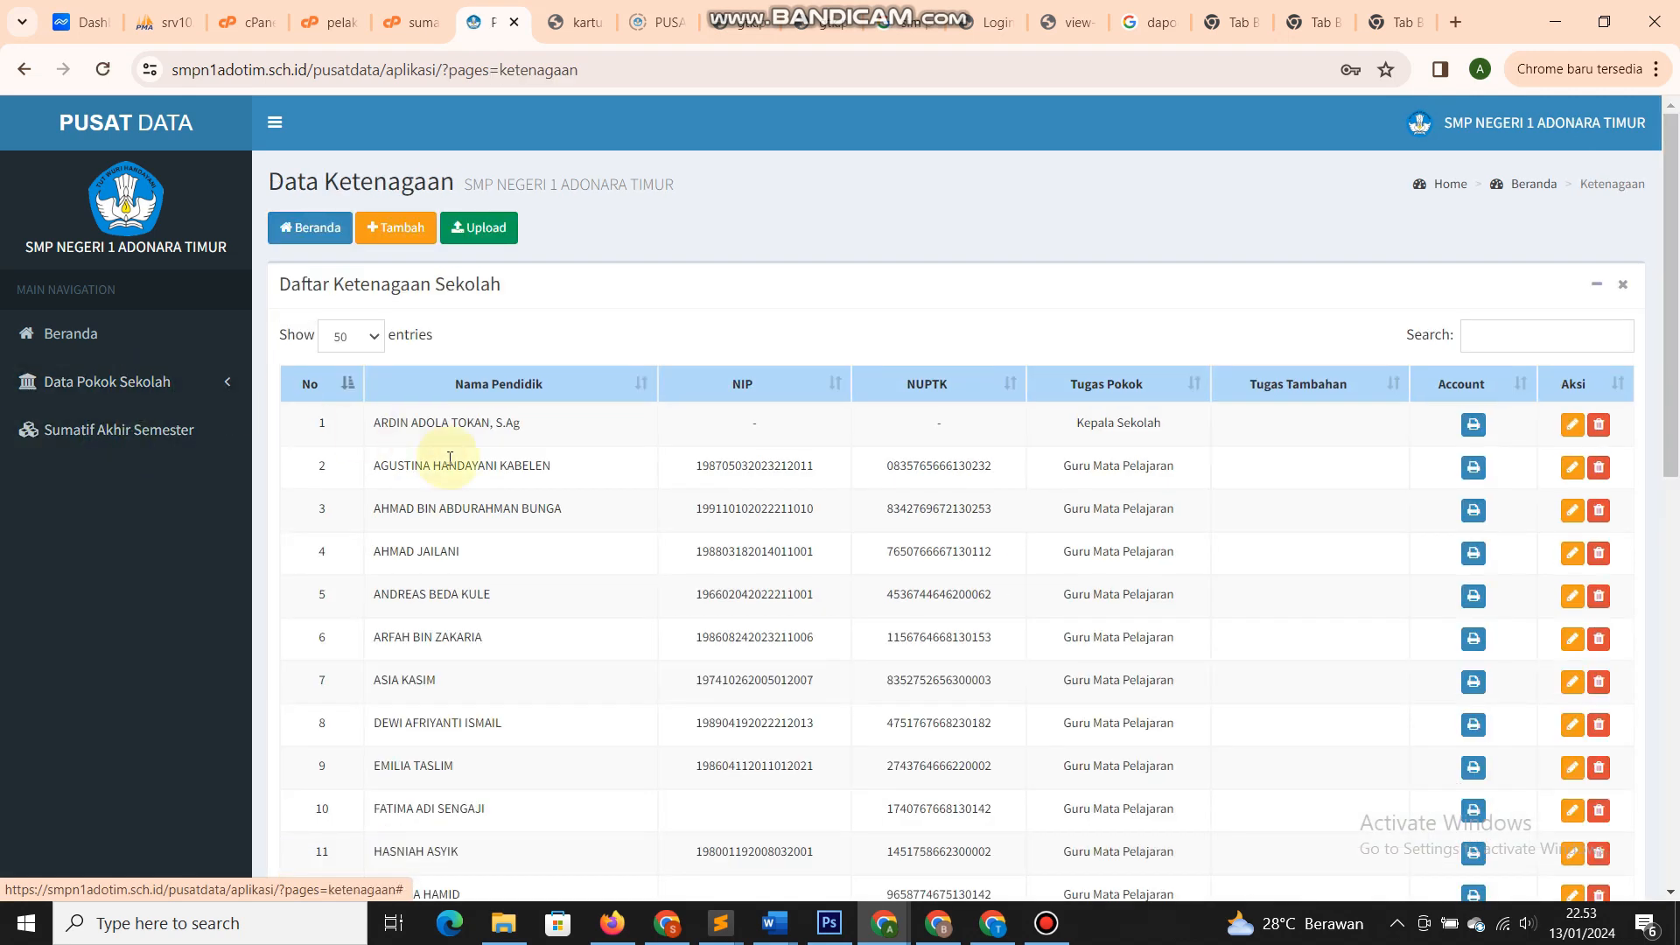
{"action": "scroll", "coordinate": [443, 458], "scroll_direction": "down", "scroll_amount": 5}
{"action": "scroll", "coordinate": [443, 458], "scroll_direction": "up", "scroll_amount": 5}
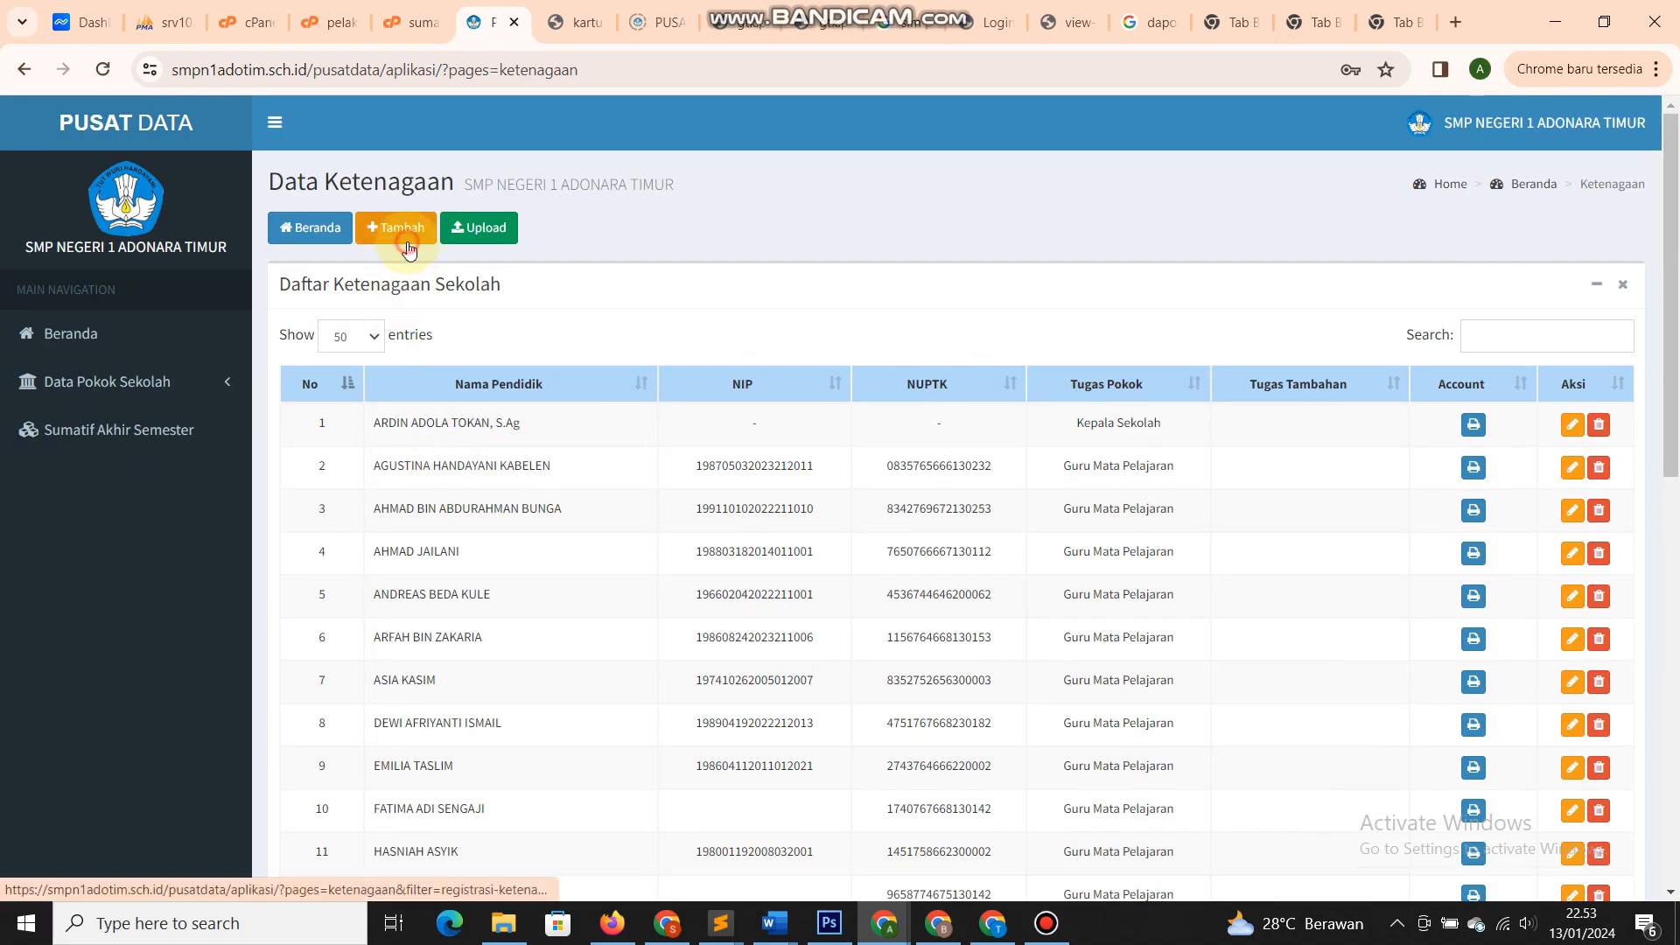
- Preview the staff registration and Excel upload forms, returning to the 29-staff list each time
{"action": "left_click", "coordinate": [408, 238]}
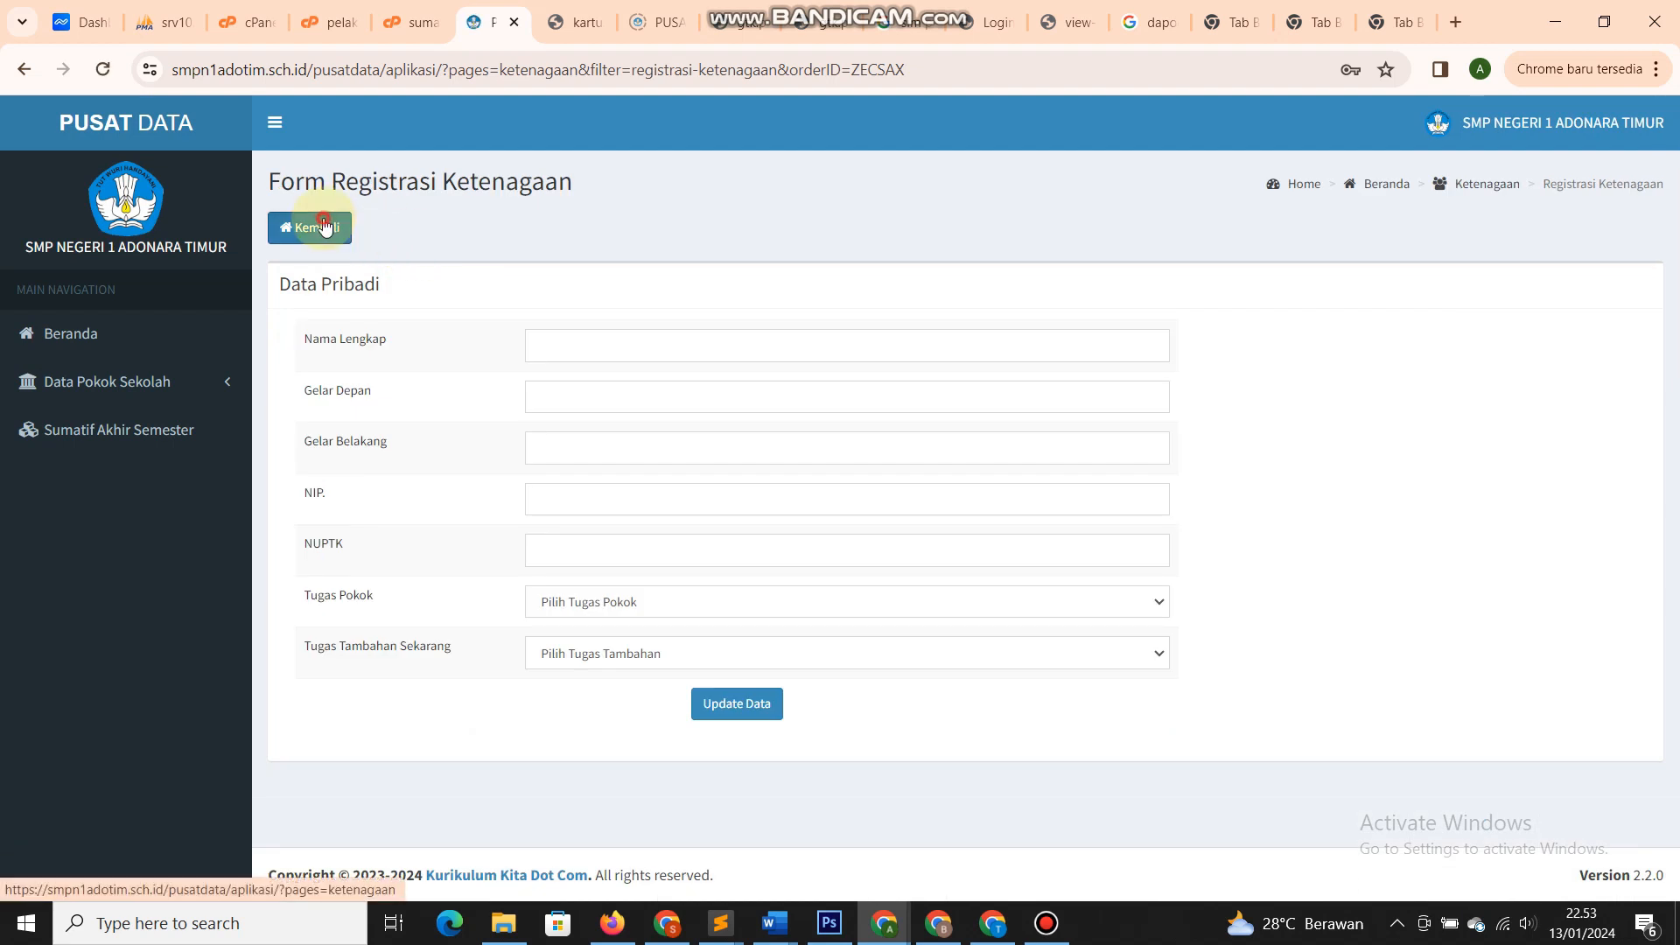
{"action": "left_click", "coordinate": [323, 226]}
{"action": "left_click", "coordinate": [495, 226]}
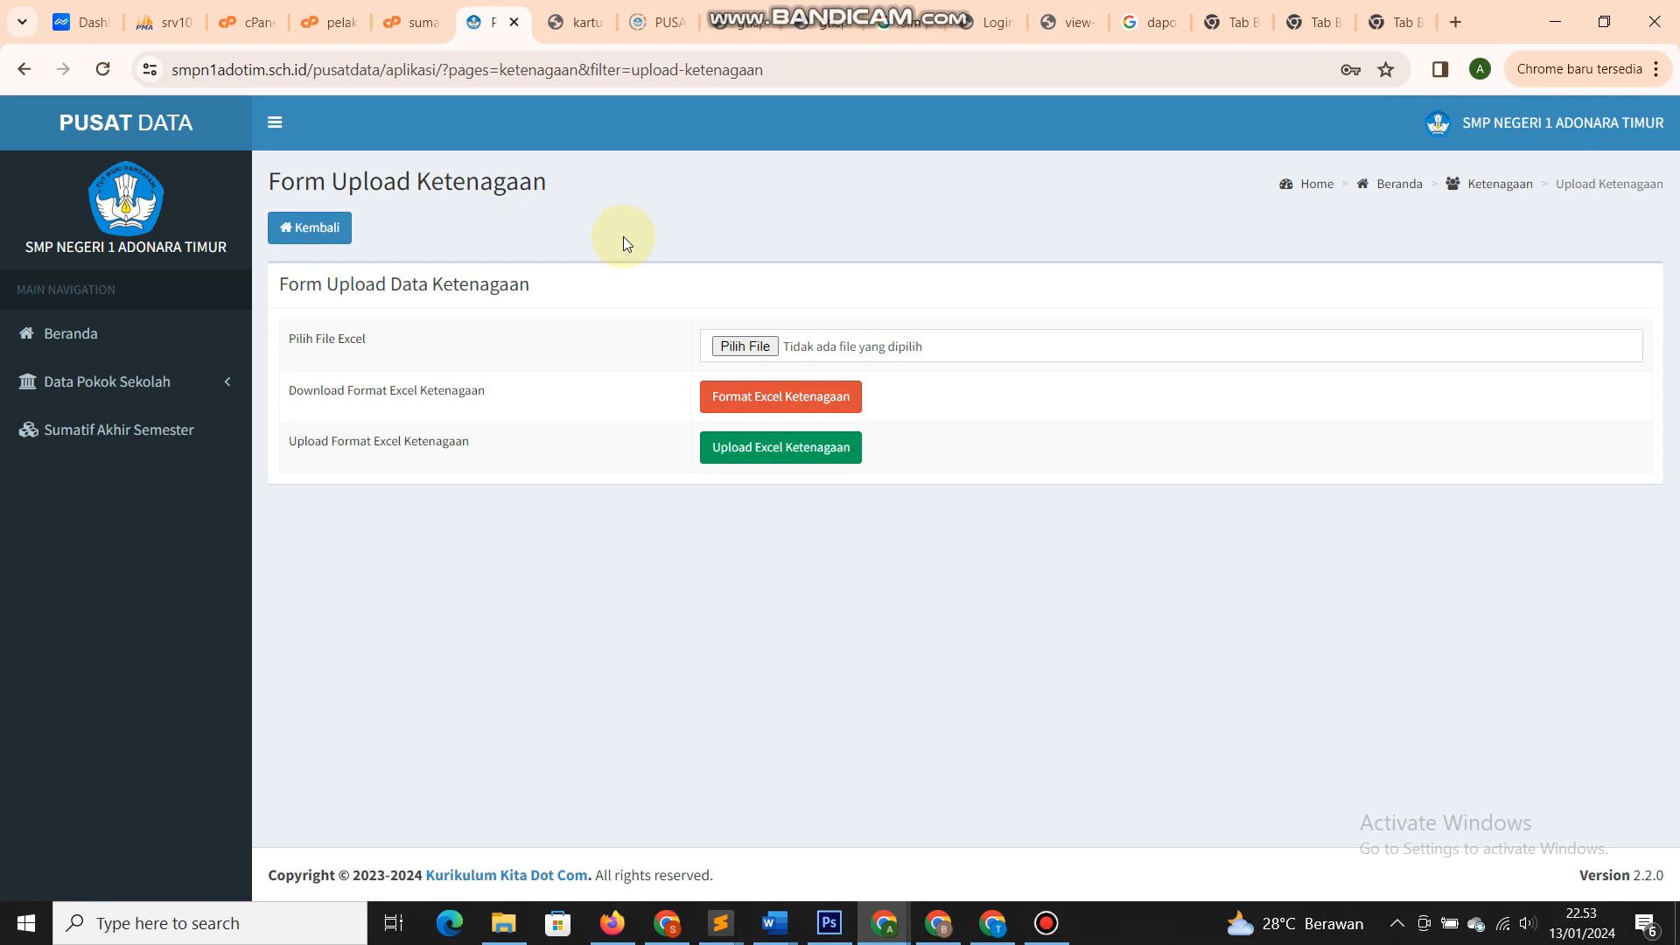
{"action": "left_click", "coordinate": [344, 230]}
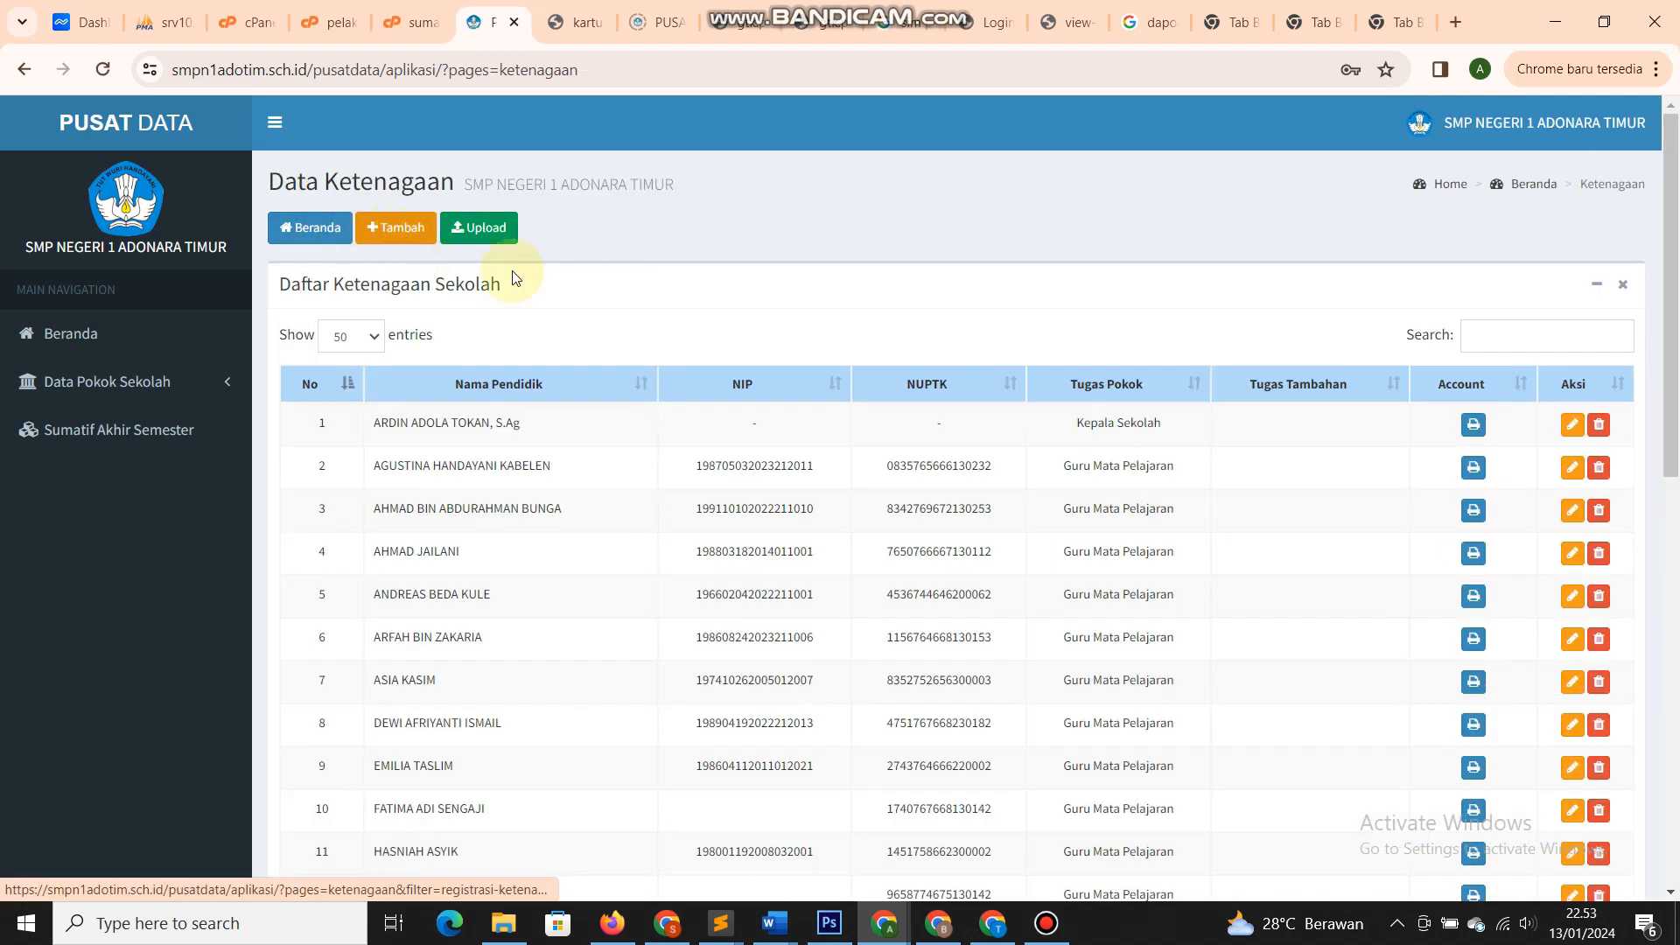
{"action": "scroll", "coordinate": [669, 468], "scroll_direction": "down", "scroll_amount": 8}
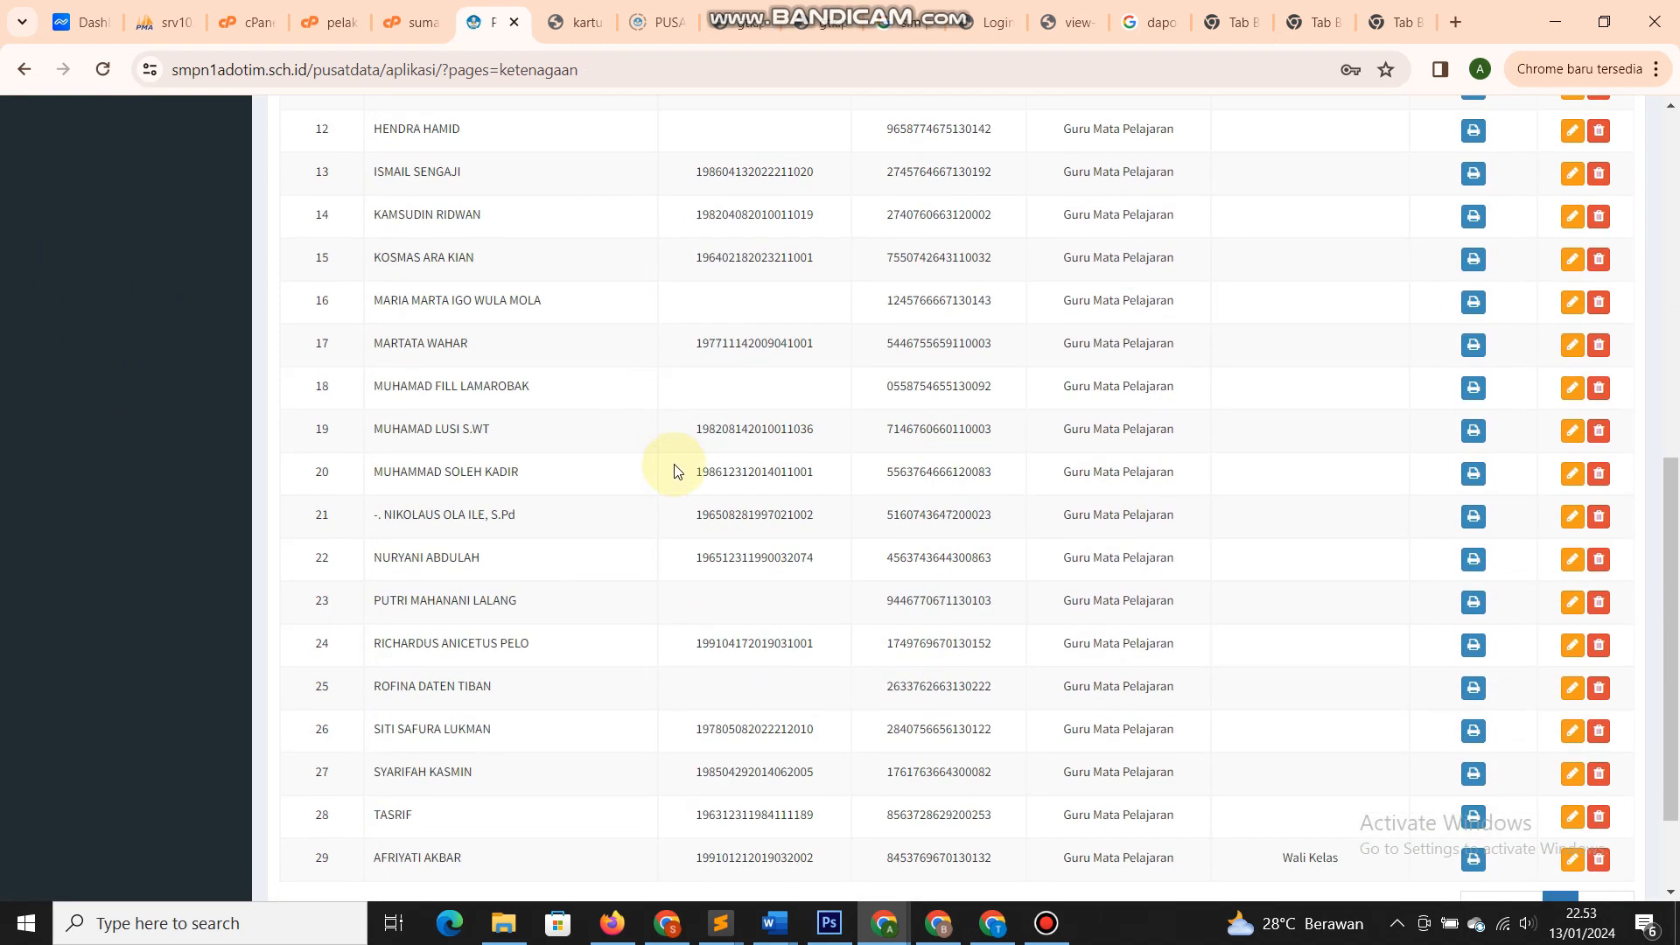
{"action": "scroll", "coordinate": [674, 471], "scroll_direction": "up", "scroll_amount": 8}
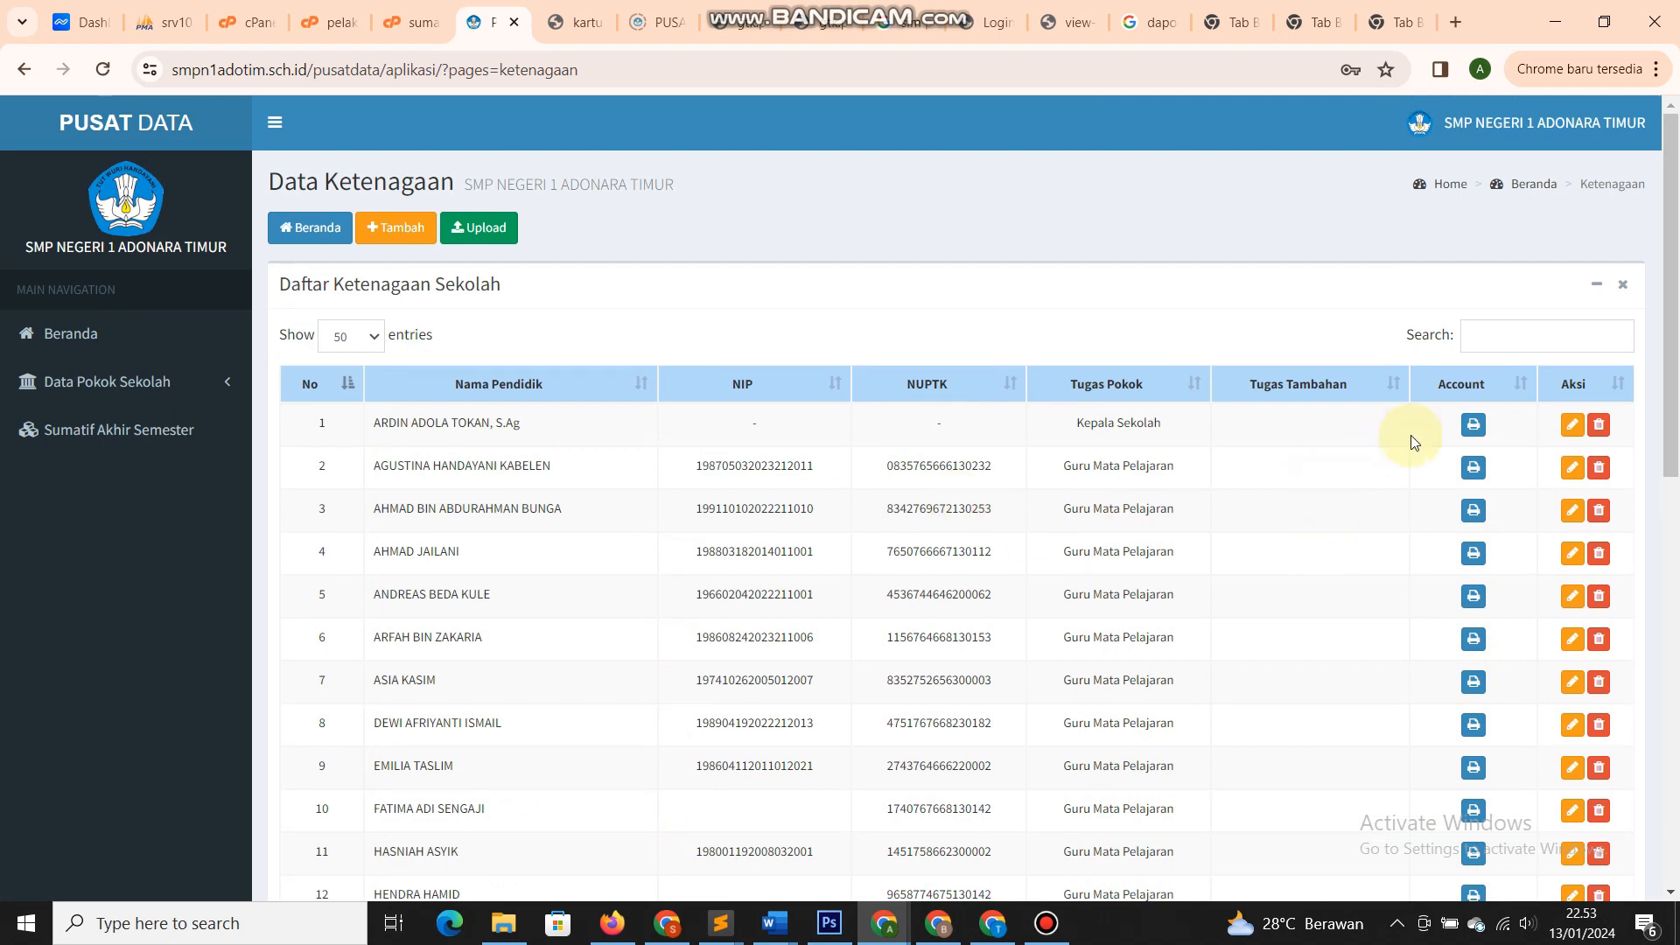
- Print row 2's staff account in a new tab and briefly view its Detail Ketenagaan form
{"action": "left_click", "coordinate": [1476, 472]}
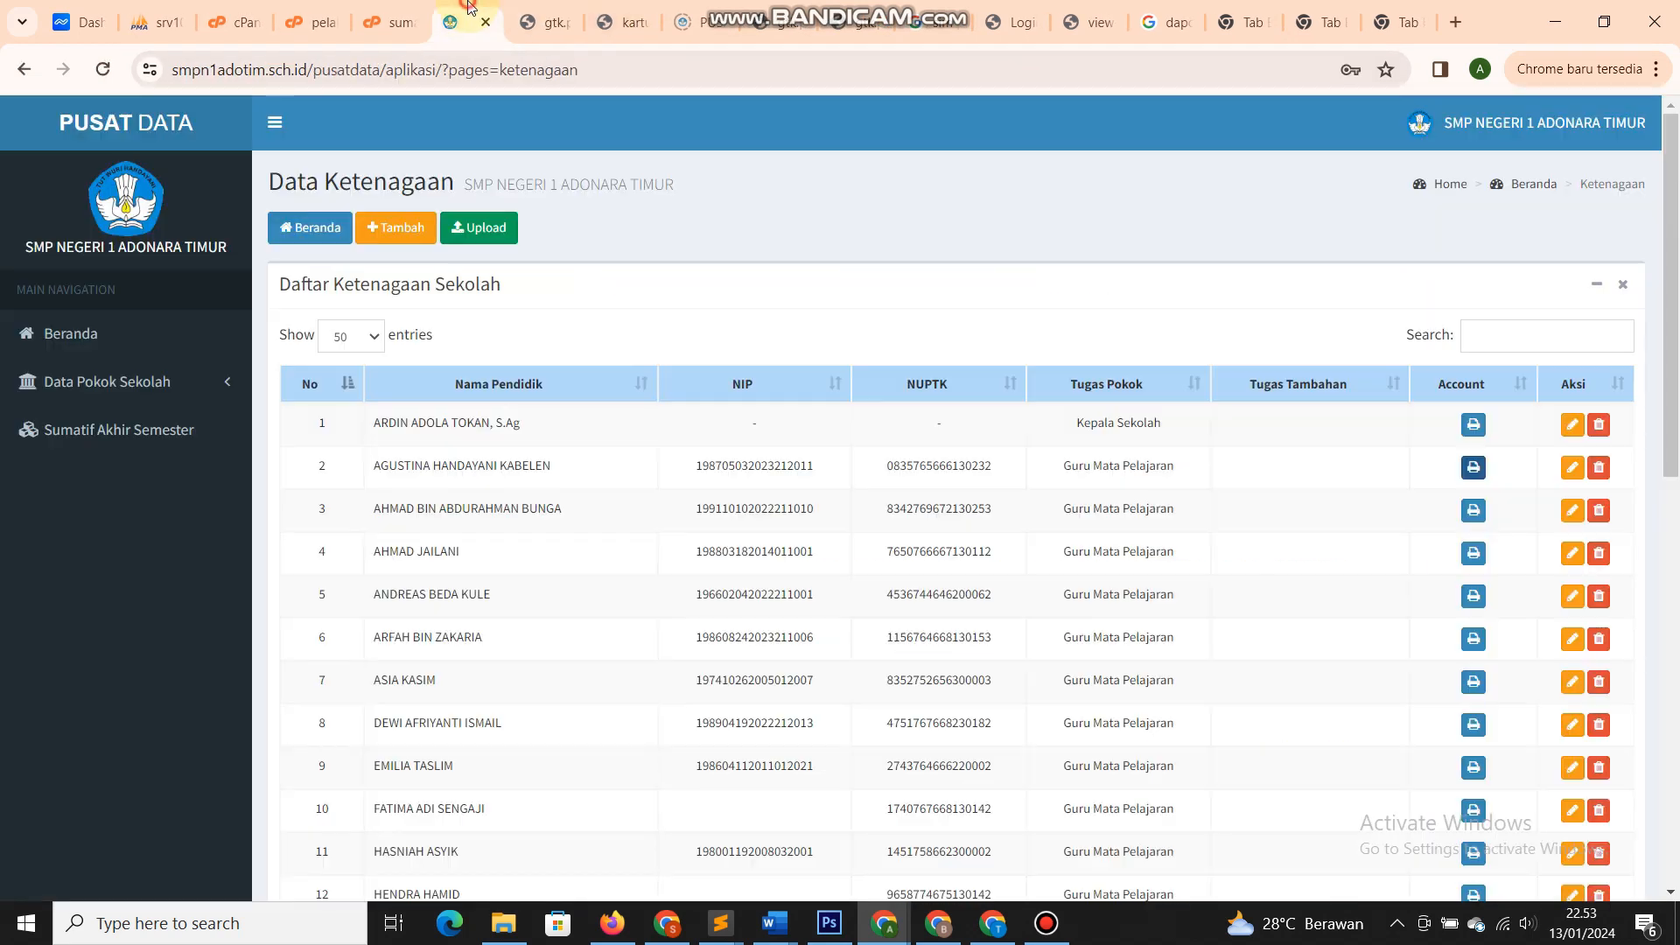
{"action": "left_click", "coordinate": [916, 435]}
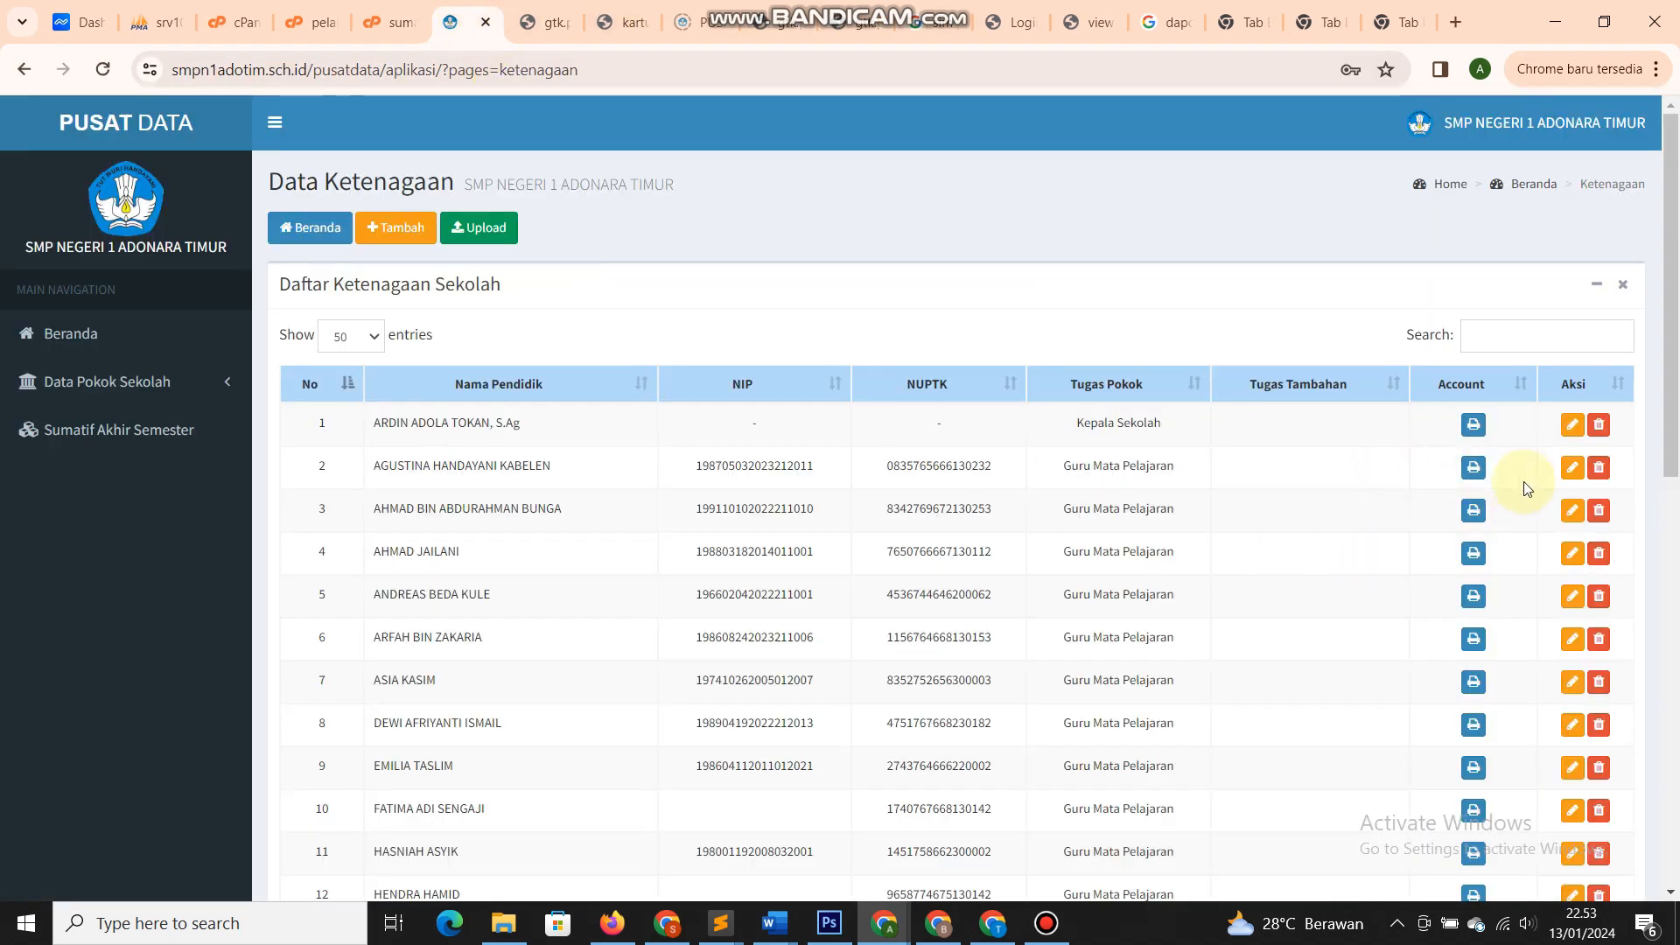
{"action": "left_click", "coordinate": [1572, 468]}
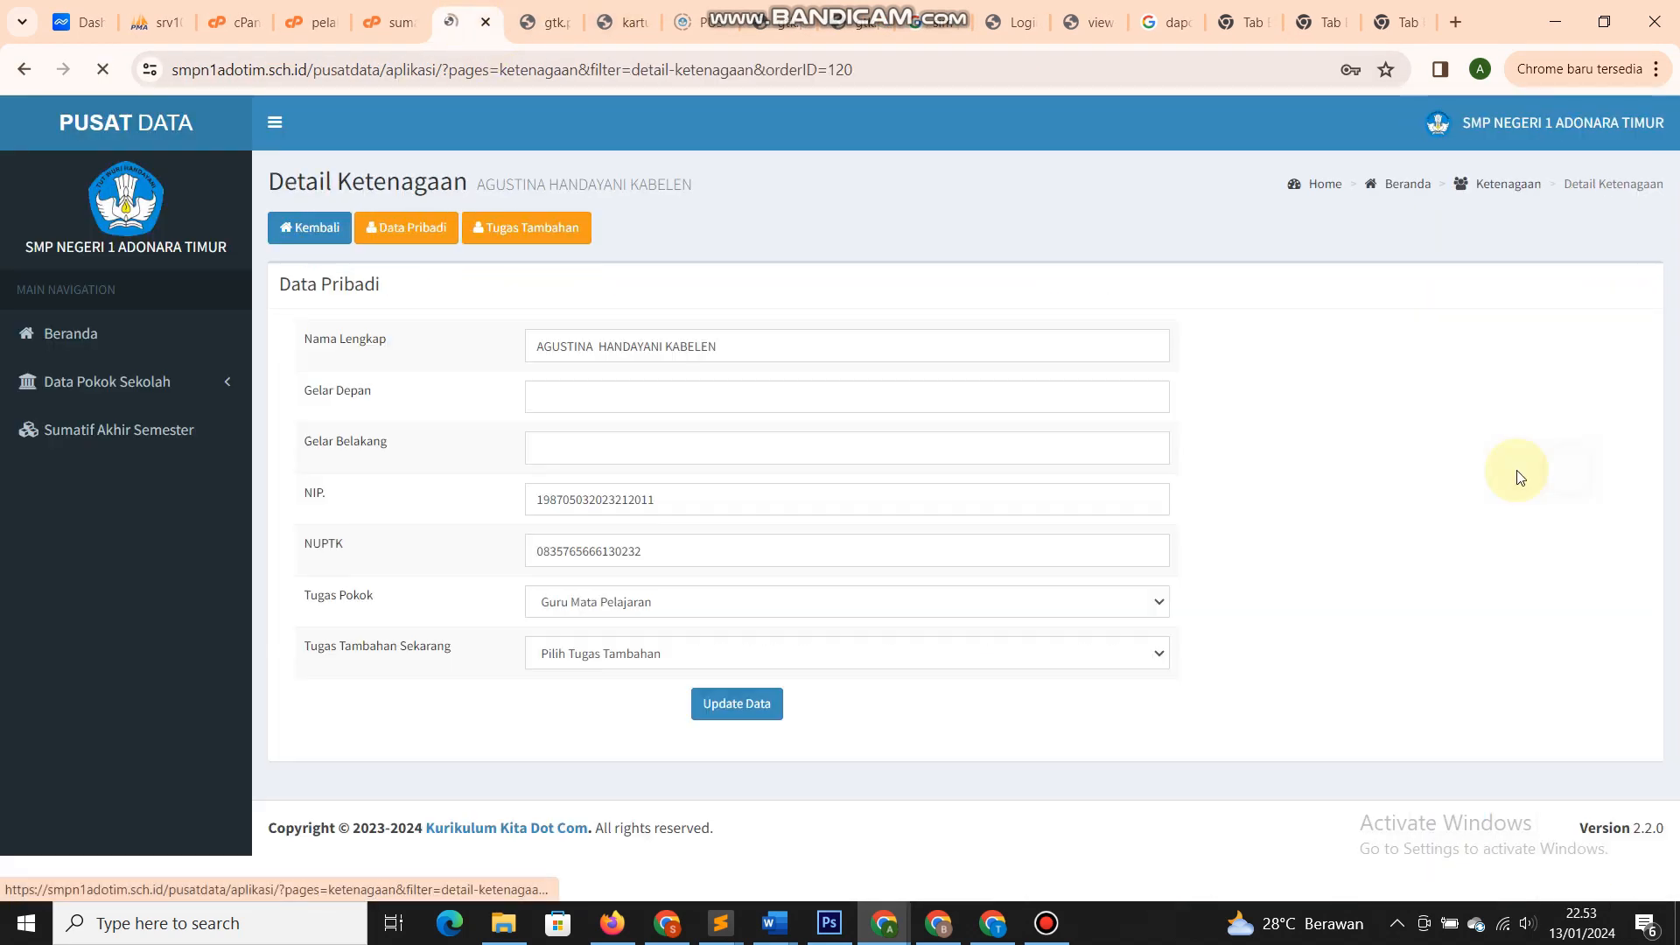
{"action": "left_click", "coordinate": [323, 230]}
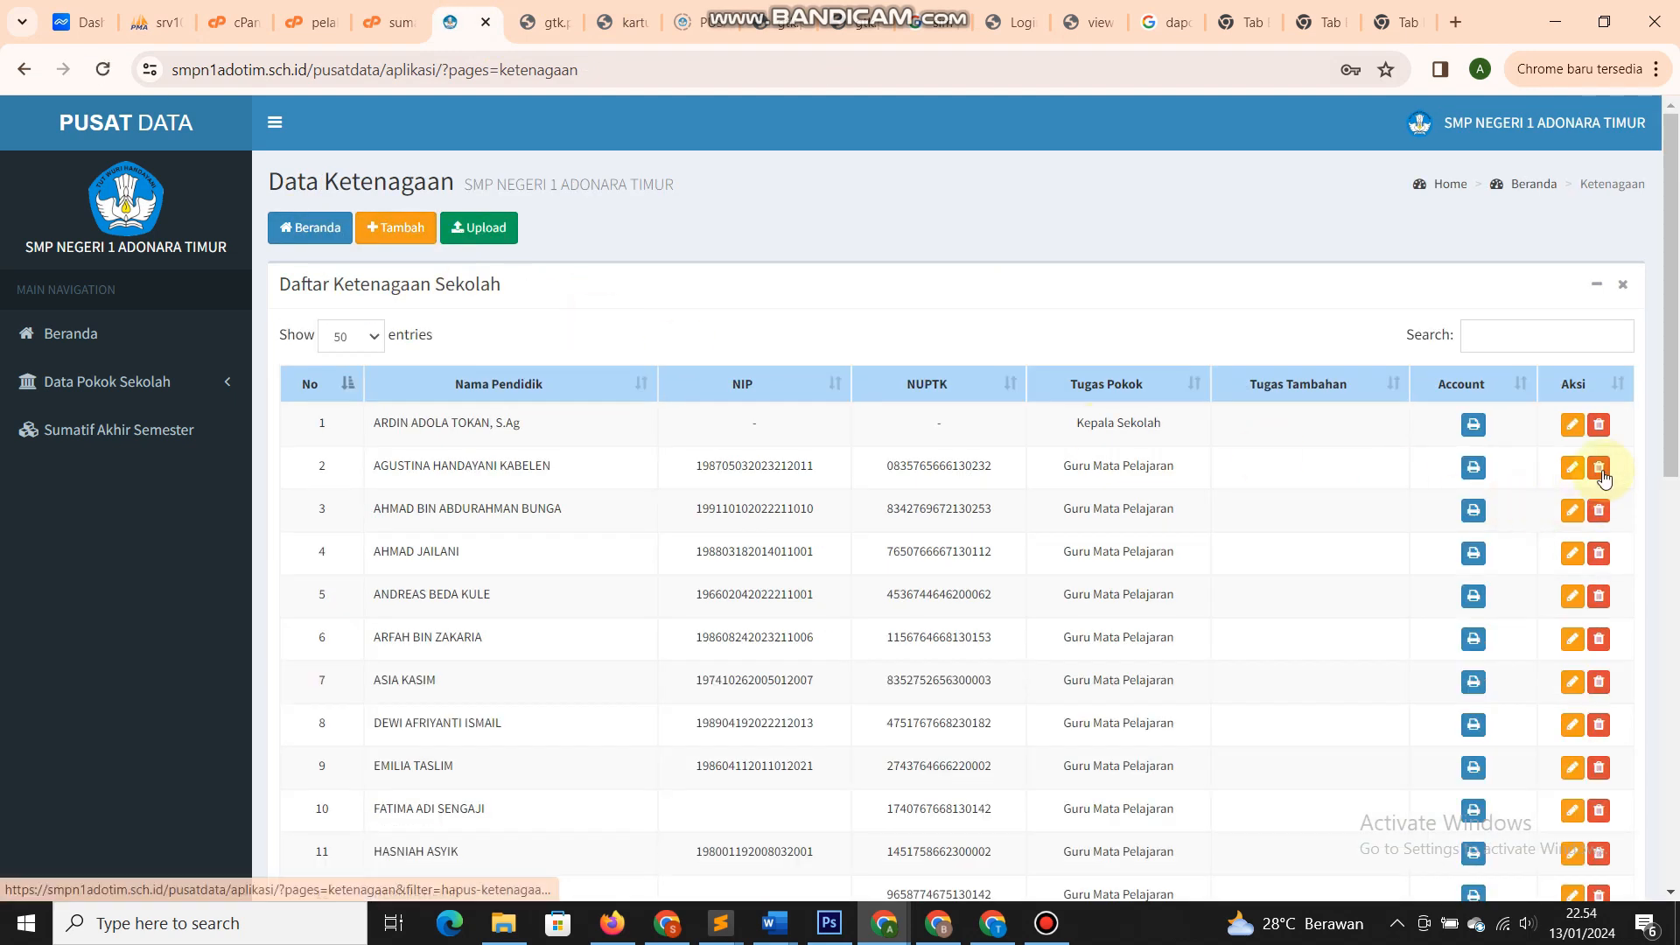
- Start deleting row 2's staff record, then cancel with Batal to keep it
{"action": "left_click", "coordinate": [1600, 472]}
{"action": "left_click", "coordinate": [1030, 212]}
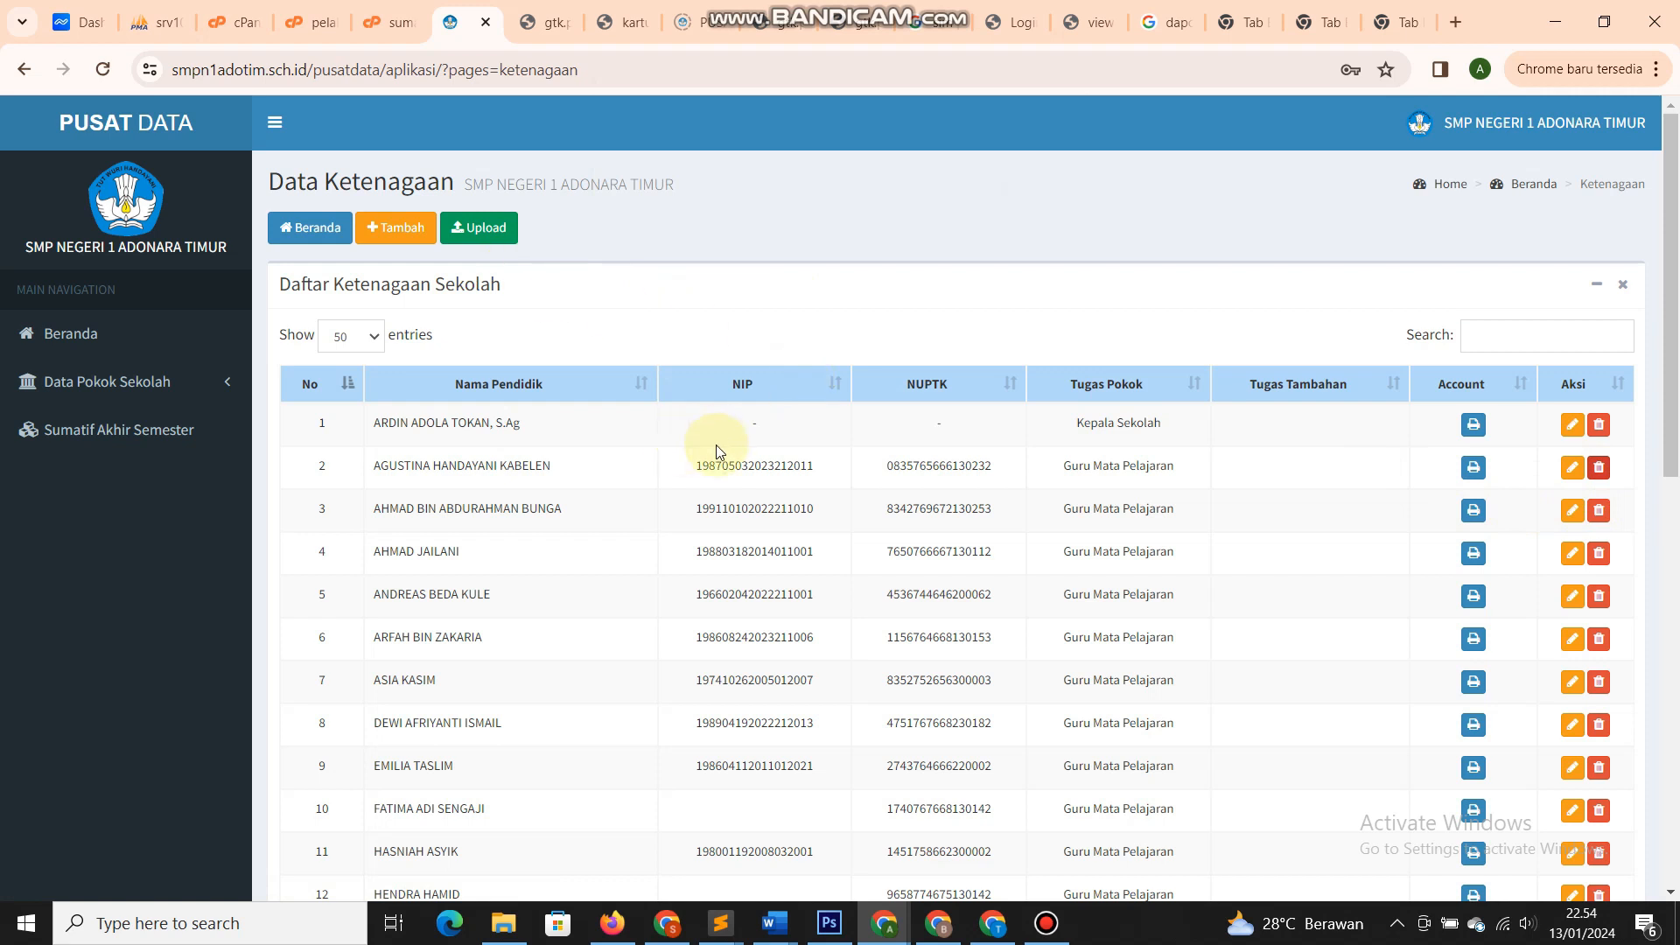
{"action": "scroll", "coordinate": [920, 556], "scroll_direction": "down", "scroll_amount": 1}
{"action": "scroll", "coordinate": [798, 525], "scroll_direction": "up", "scroll_amount": 1}
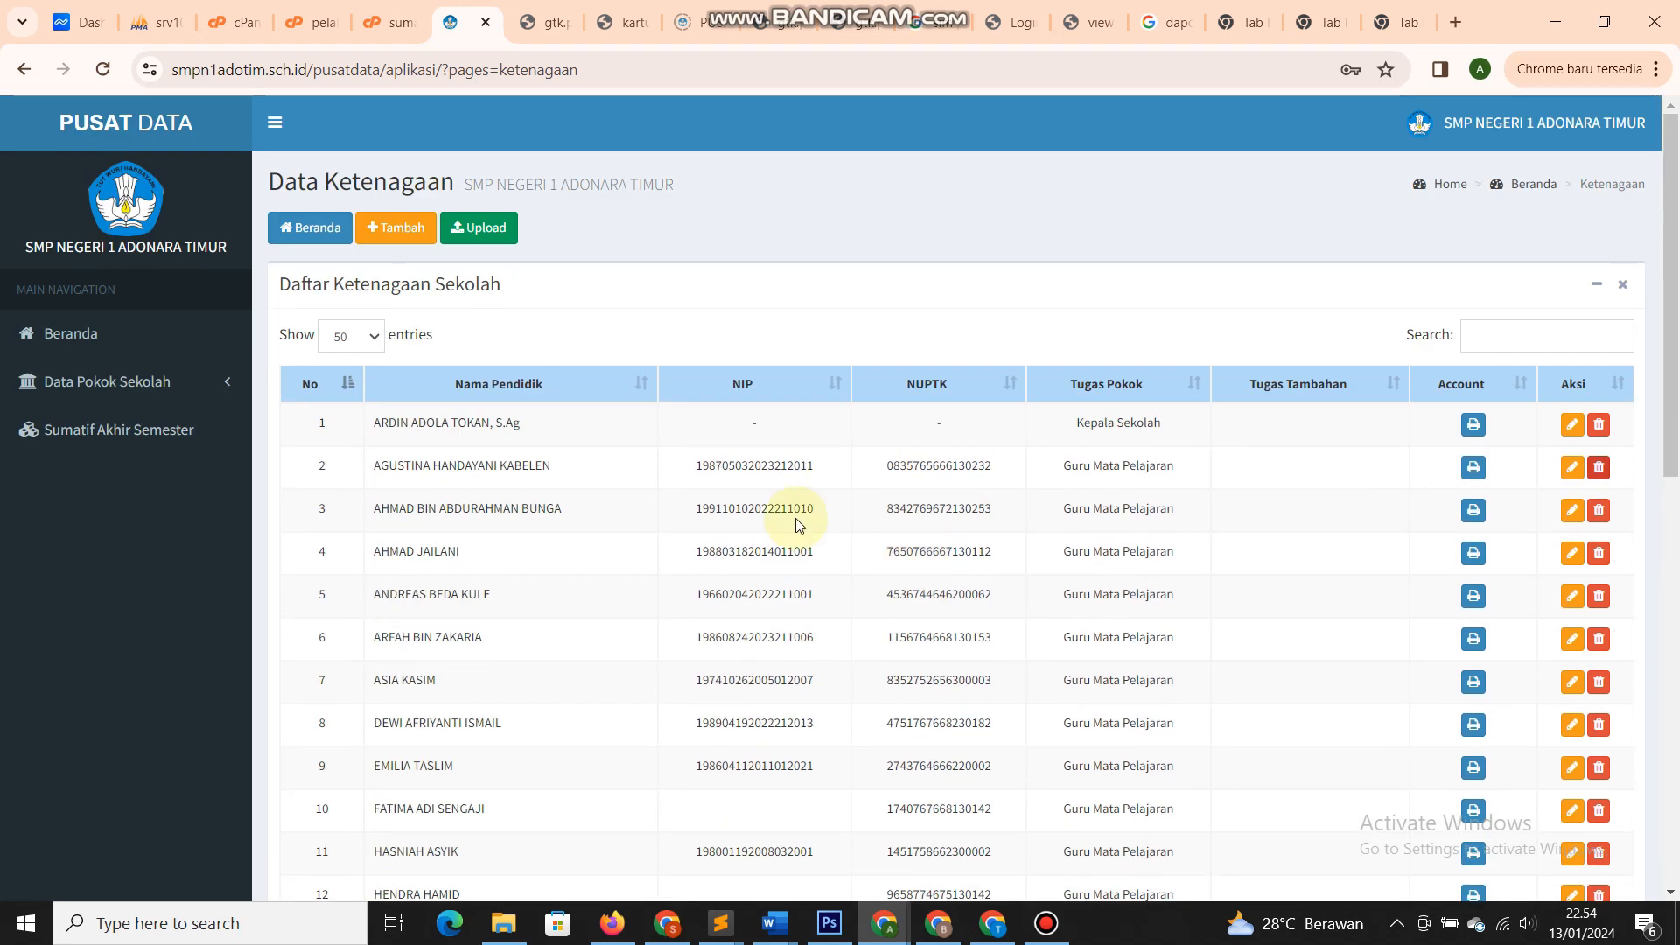
{"action": "left_click", "coordinate": [114, 381]}
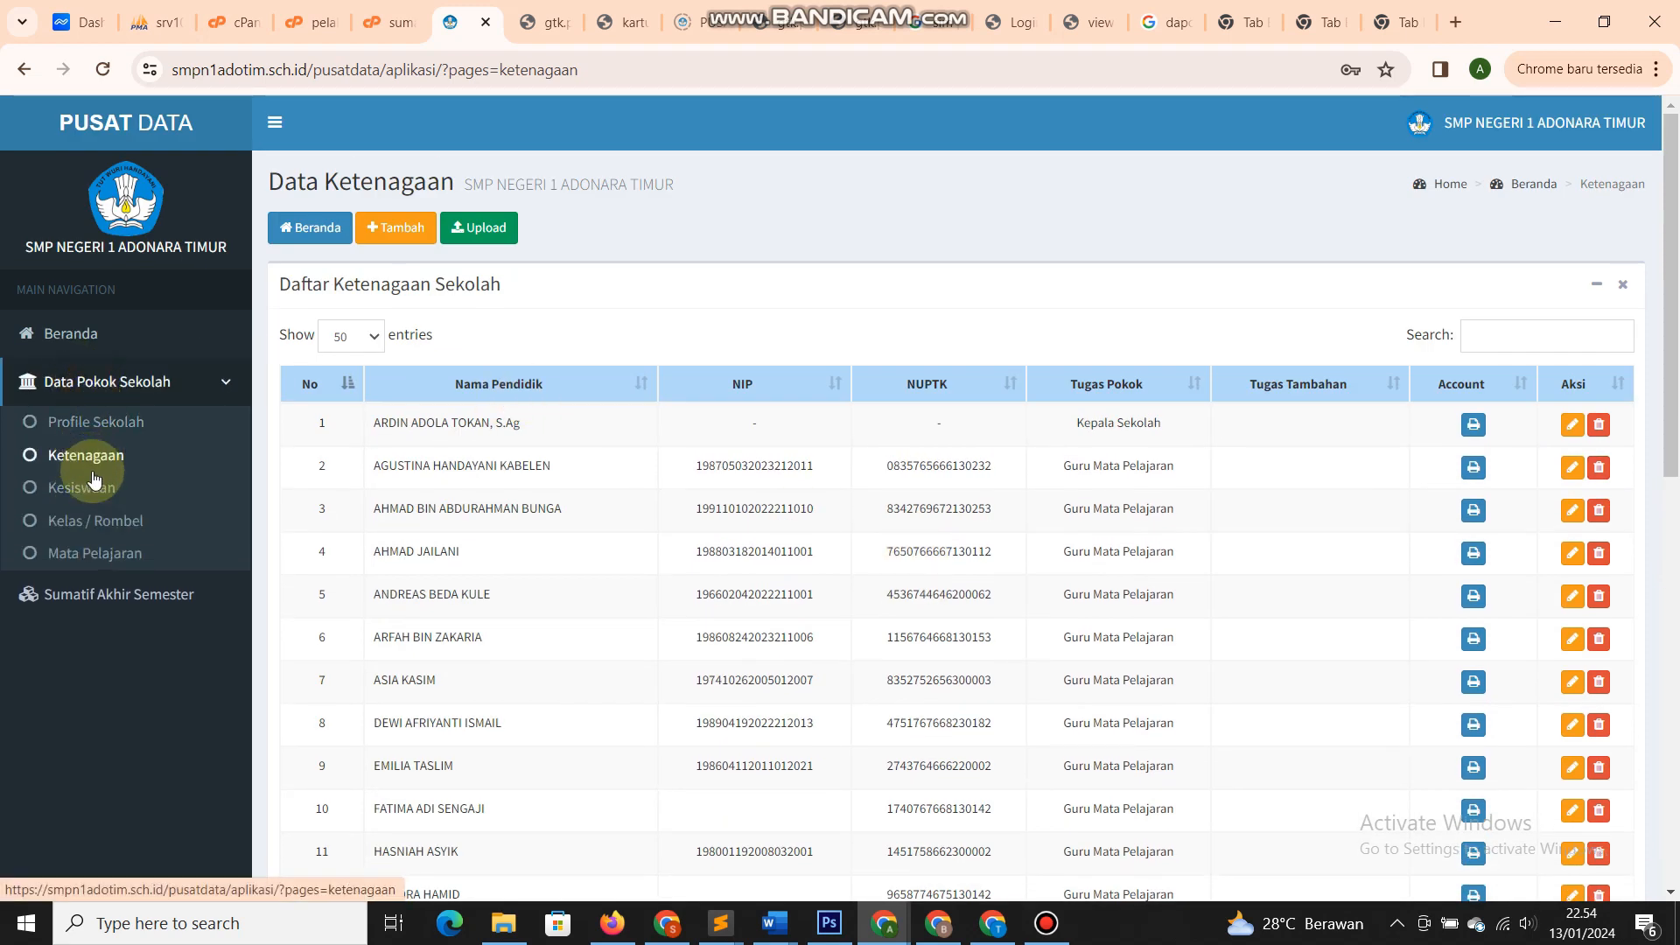
- Open Data Peserta Didik and preview its student registration and Excel upload forms
{"action": "left_click", "coordinate": [83, 487]}
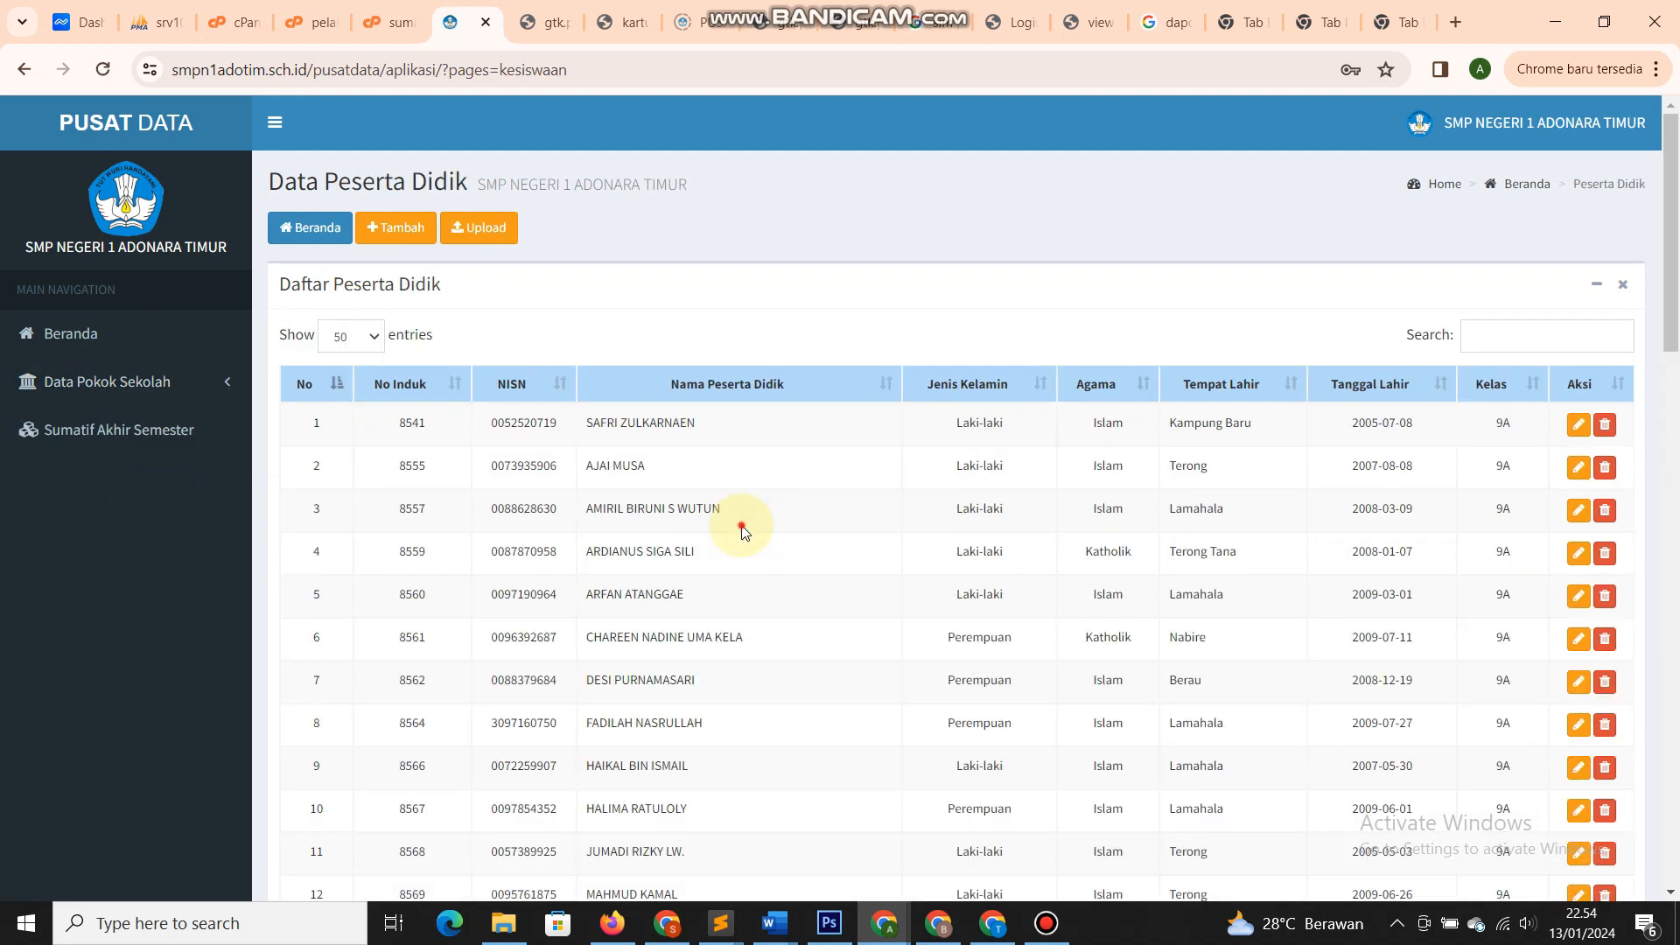
{"action": "scroll", "coordinate": [743, 529], "scroll_direction": "down", "scroll_amount": 2}
{"action": "scroll", "coordinate": [743, 529], "scroll_direction": "up", "scroll_amount": 2}
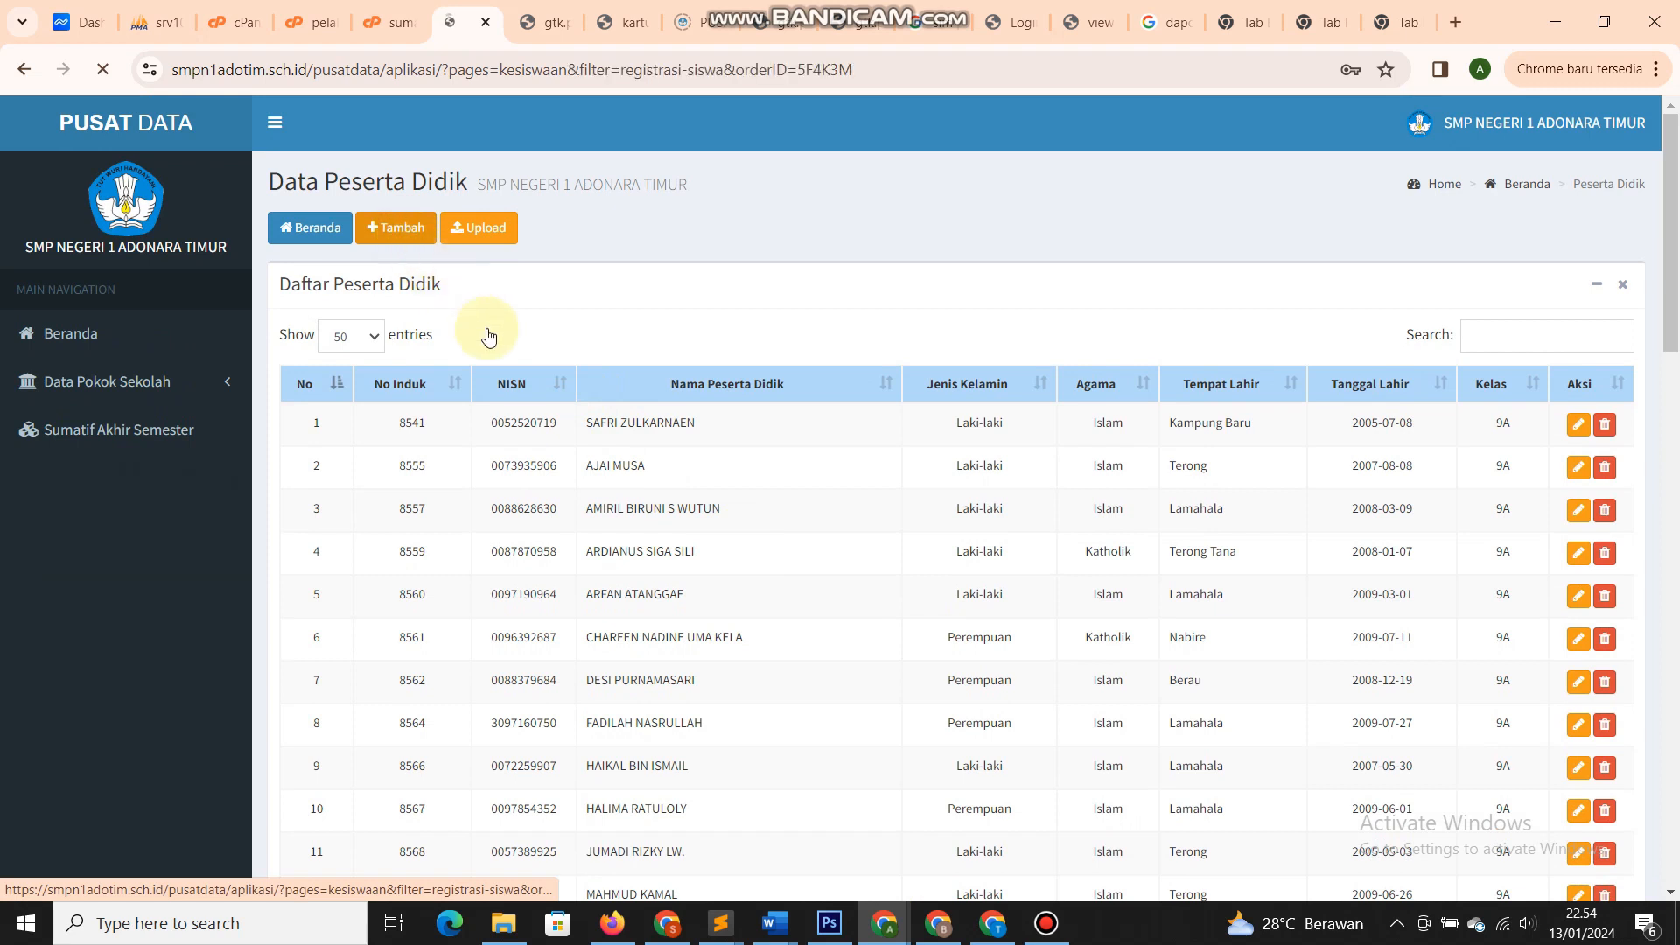
{"action": "scroll", "coordinate": [694, 466], "scroll_direction": "down", "scroll_amount": 2}
{"action": "scroll", "coordinate": [612, 394], "scroll_direction": "up", "scroll_amount": 2}
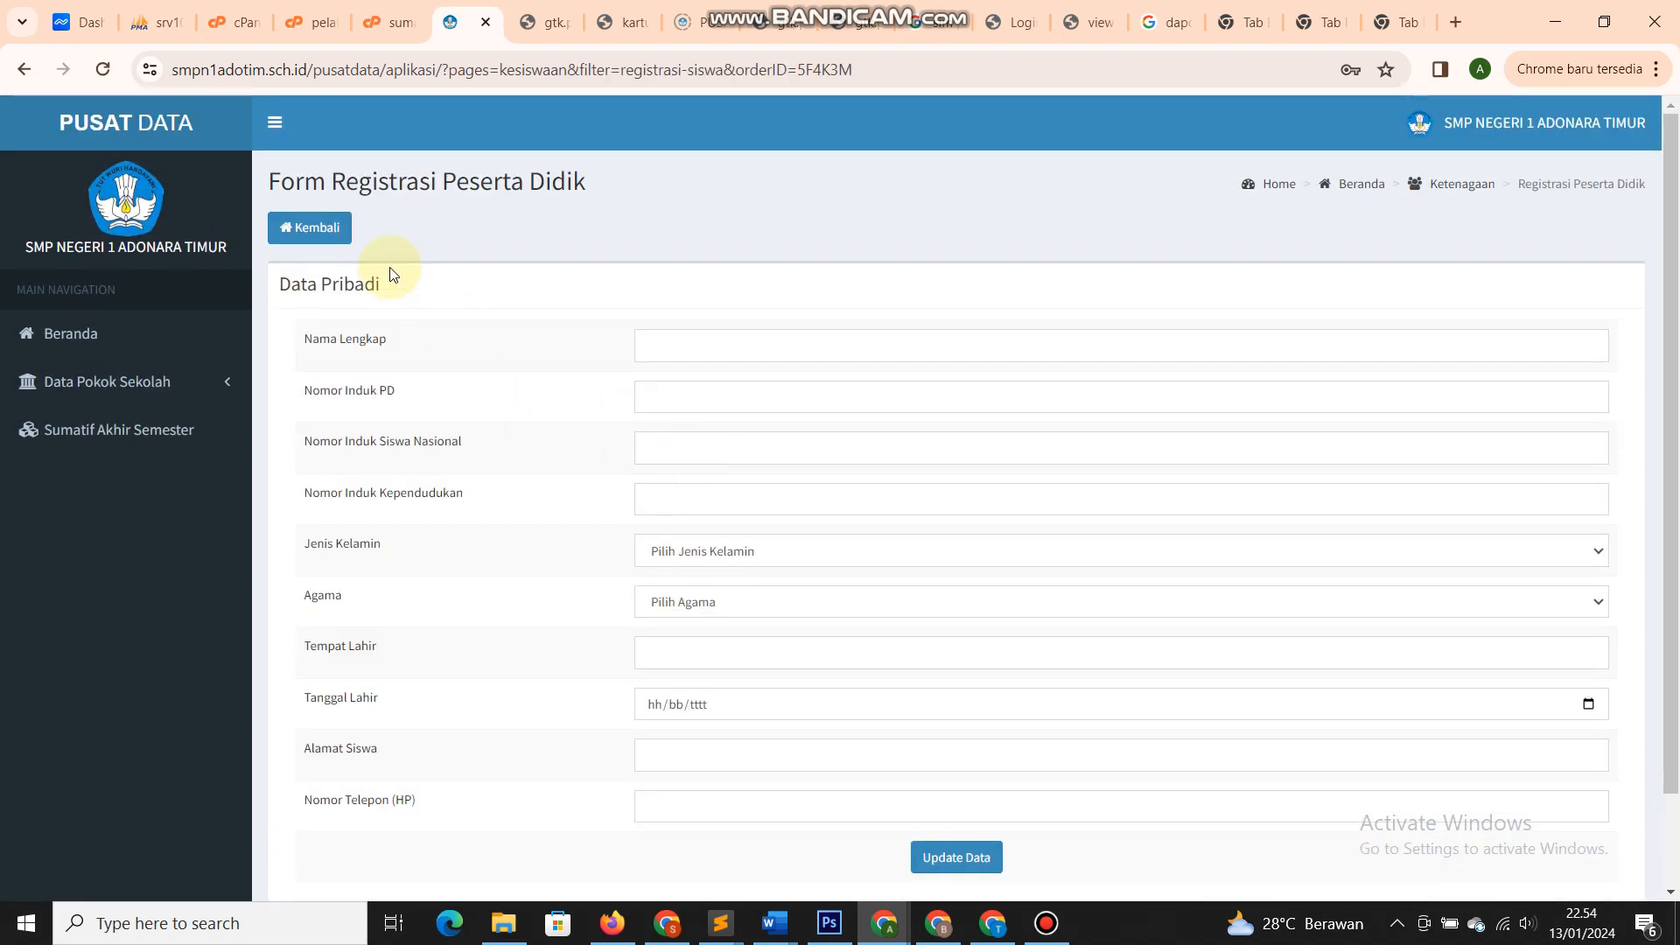
{"action": "left_click", "coordinate": [311, 227]}
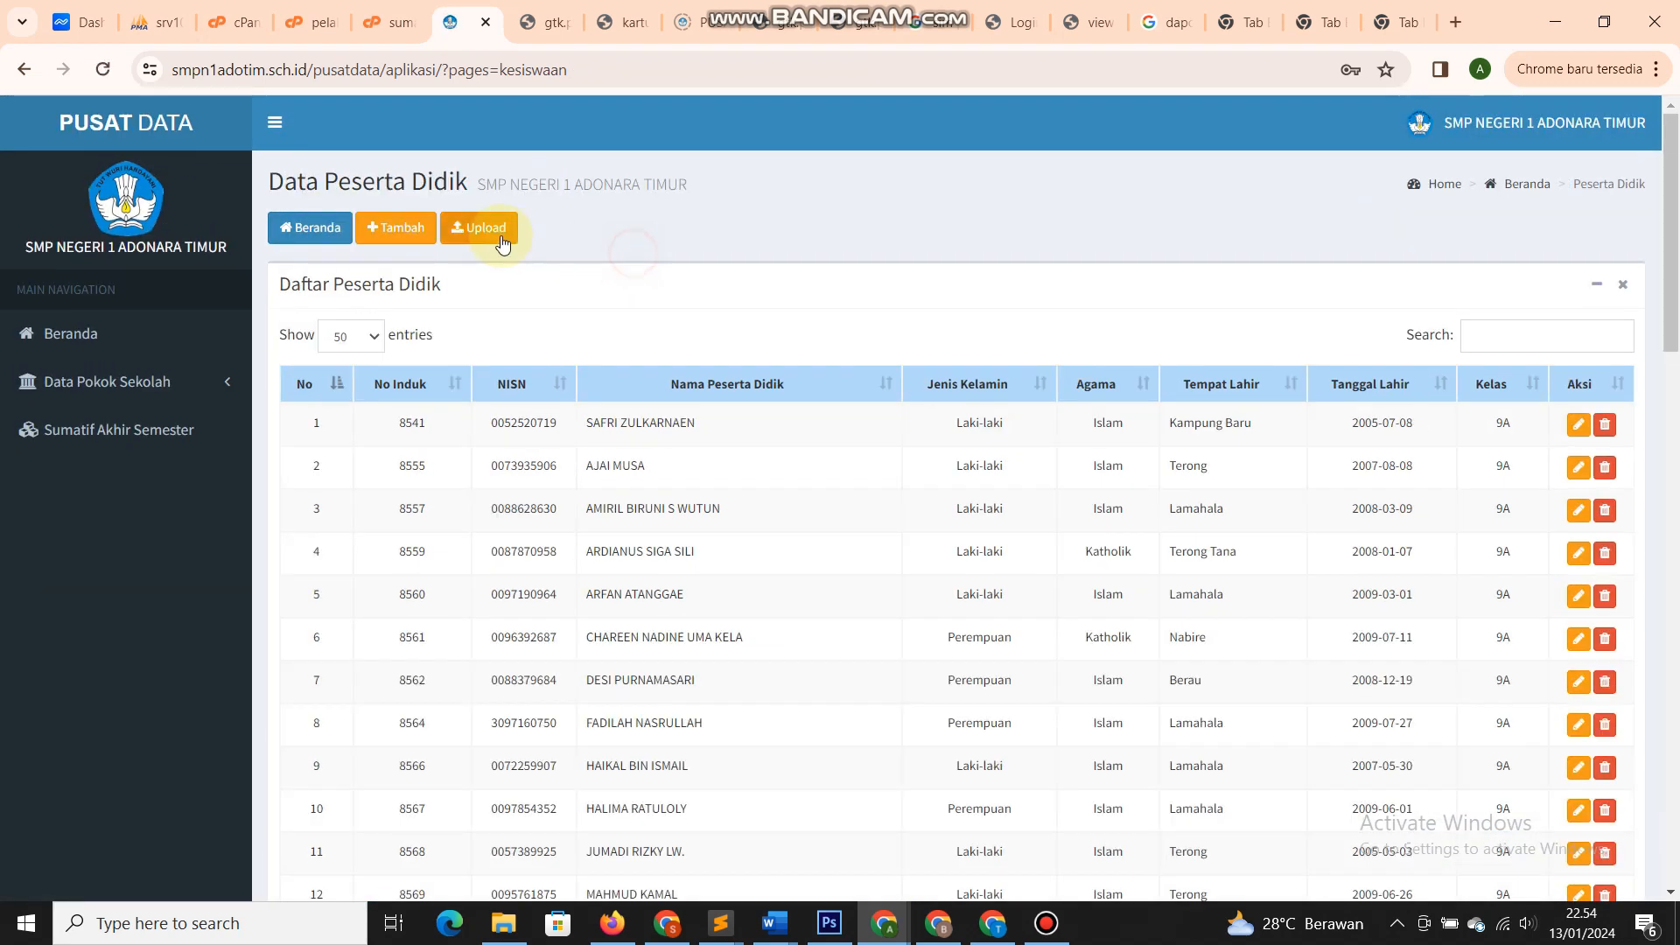
{"action": "left_click", "coordinate": [472, 226]}
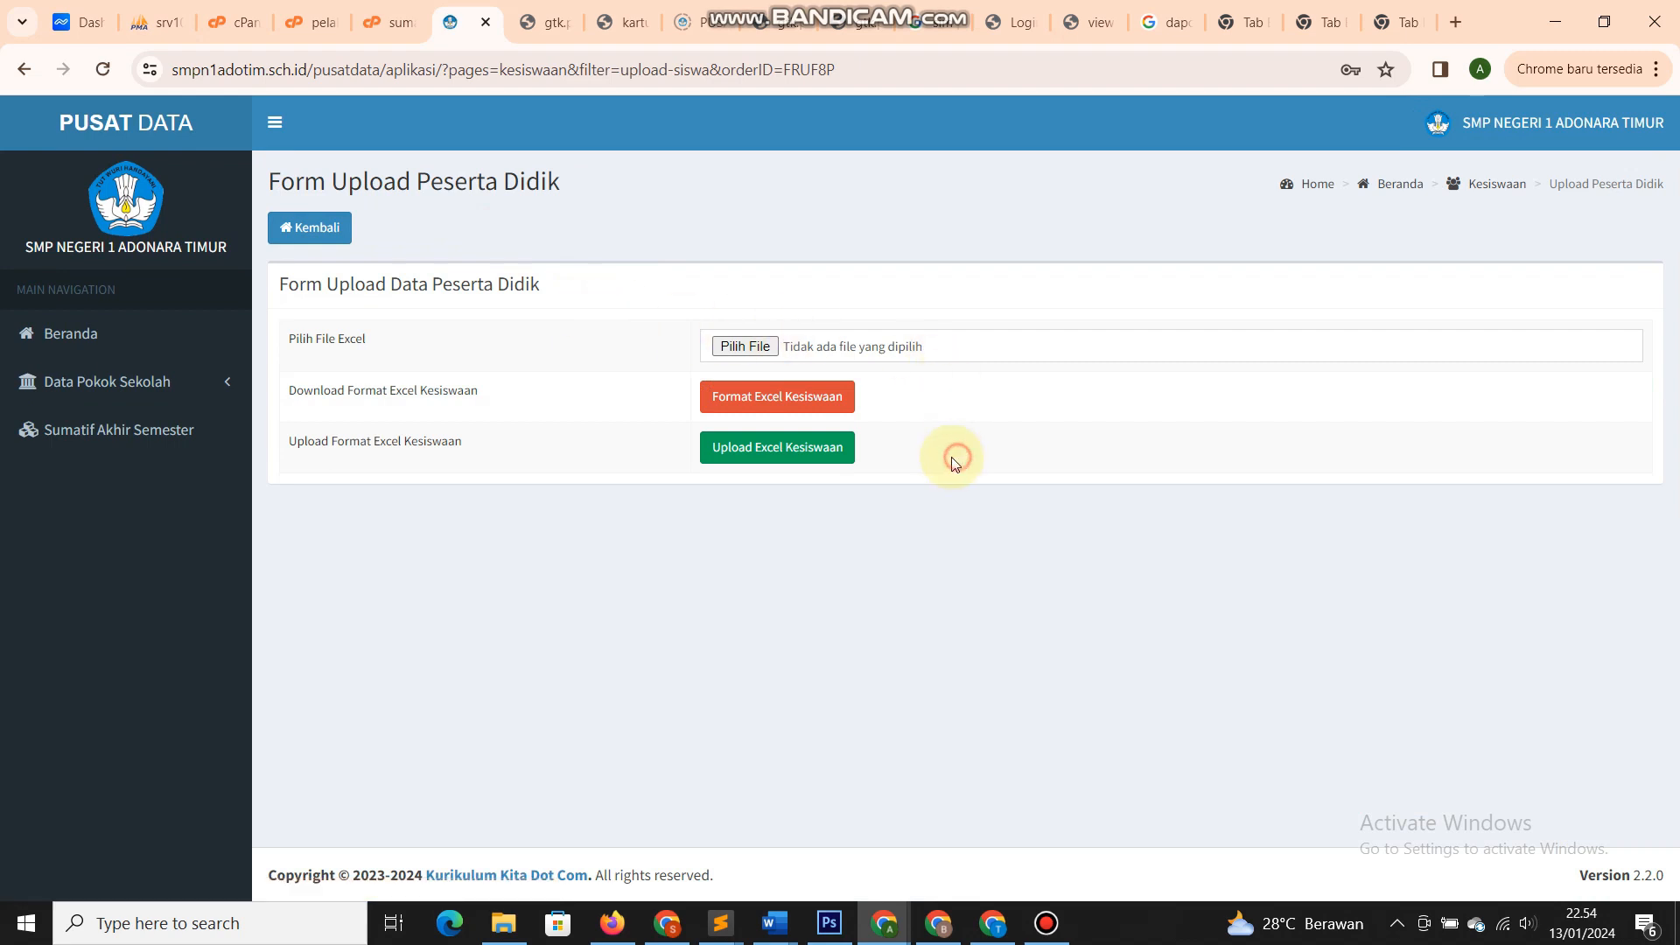
{"action": "left_click", "coordinate": [299, 230]}
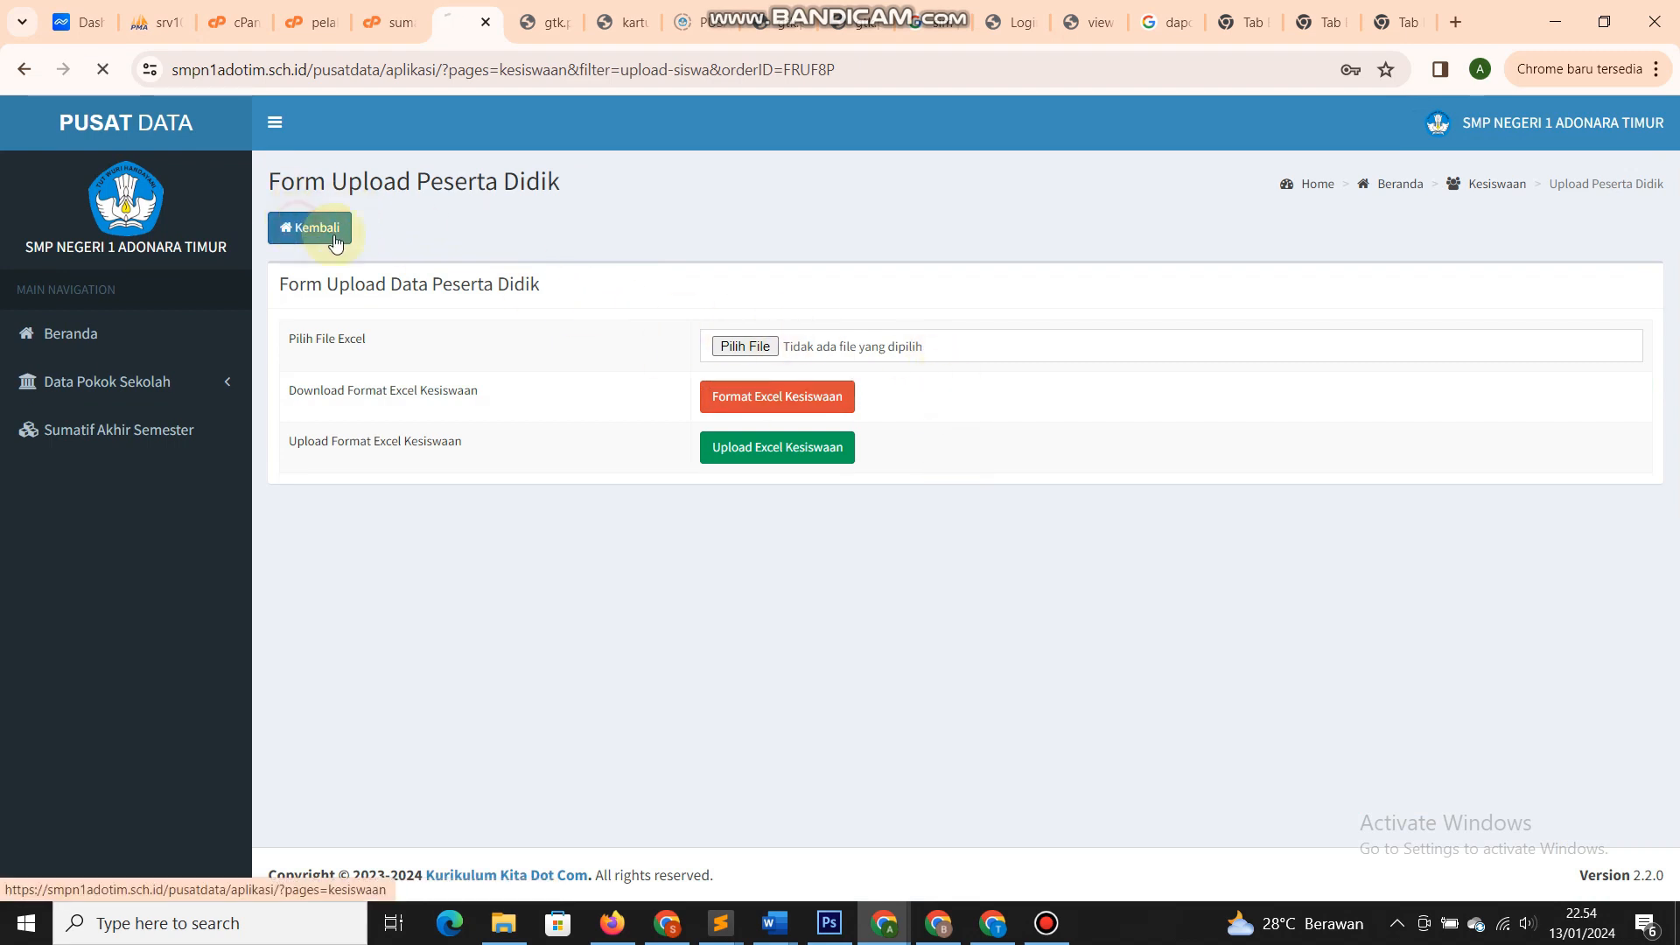
{"action": "scroll", "coordinate": [1532, 538], "scroll_direction": "down", "scroll_amount": 3}
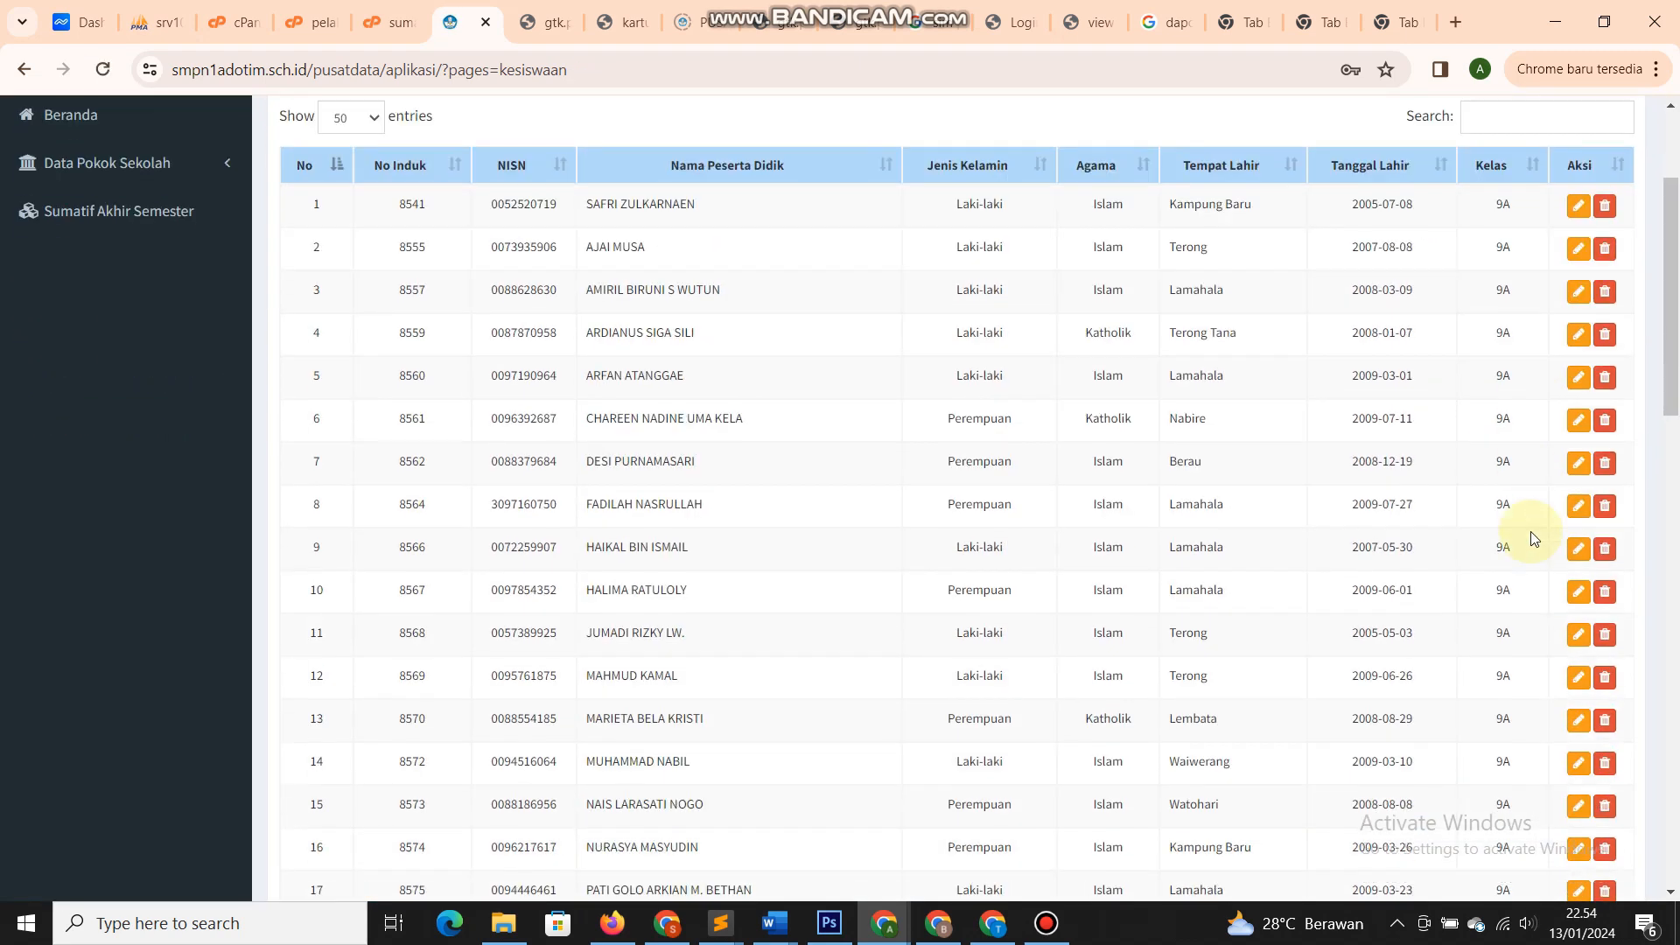
{"action": "left_click", "coordinate": [1576, 507]}
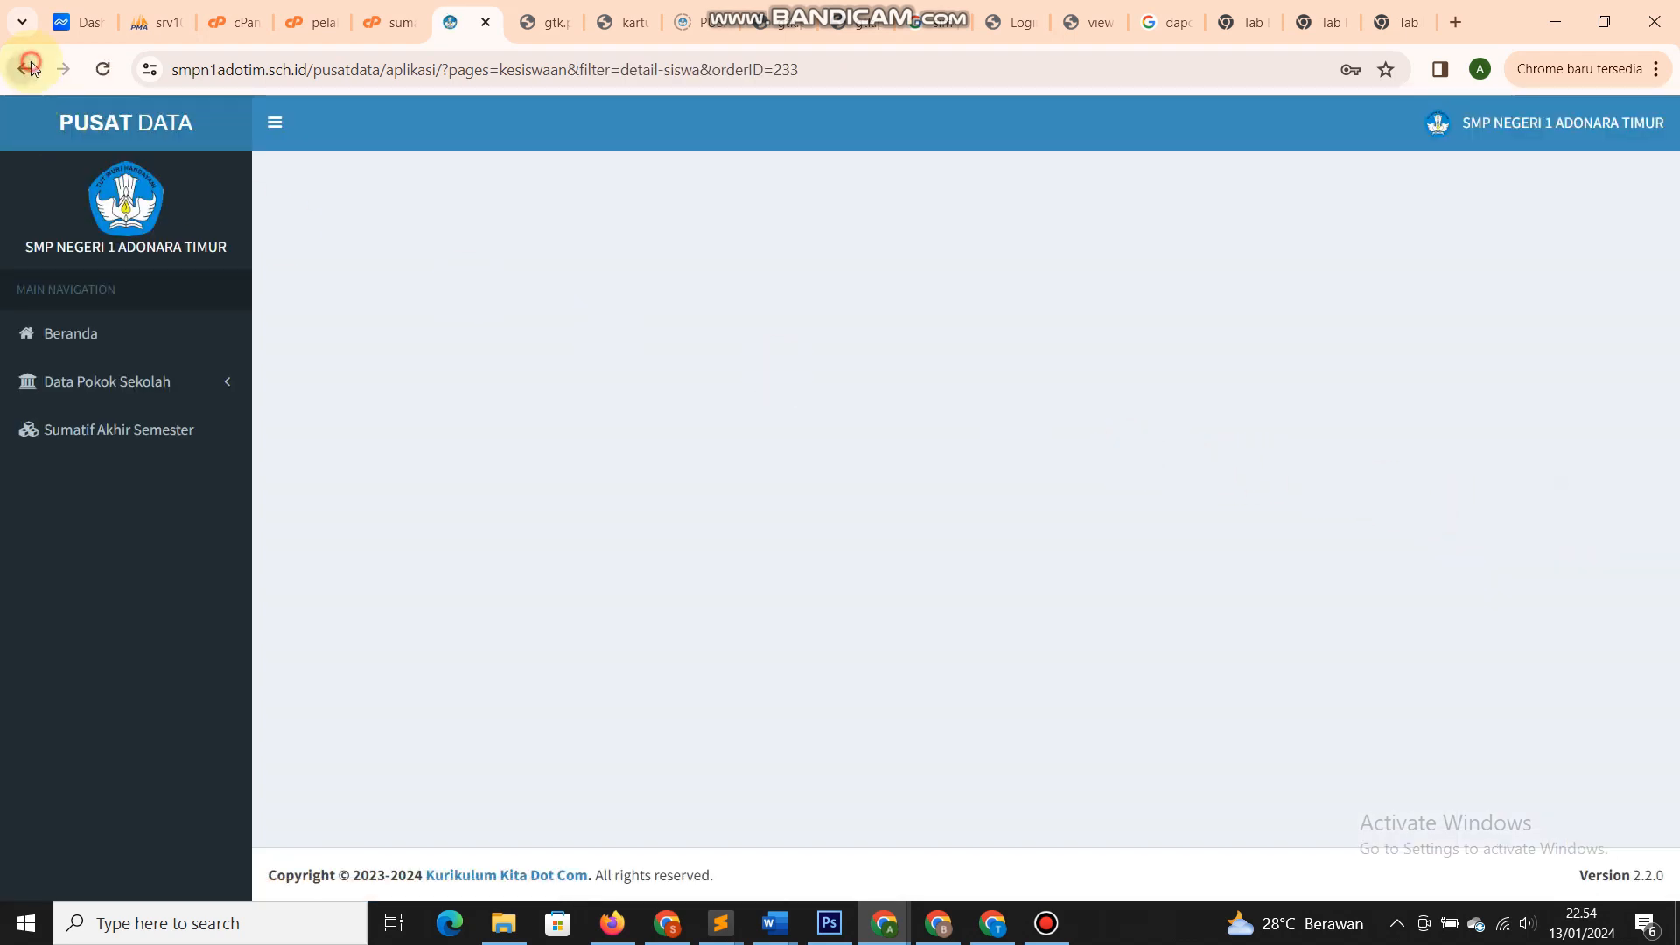
{"action": "left_click", "coordinate": [31, 69]}
{"action": "scroll", "coordinate": [1369, 510], "scroll_direction": "up", "scroll_amount": 3}
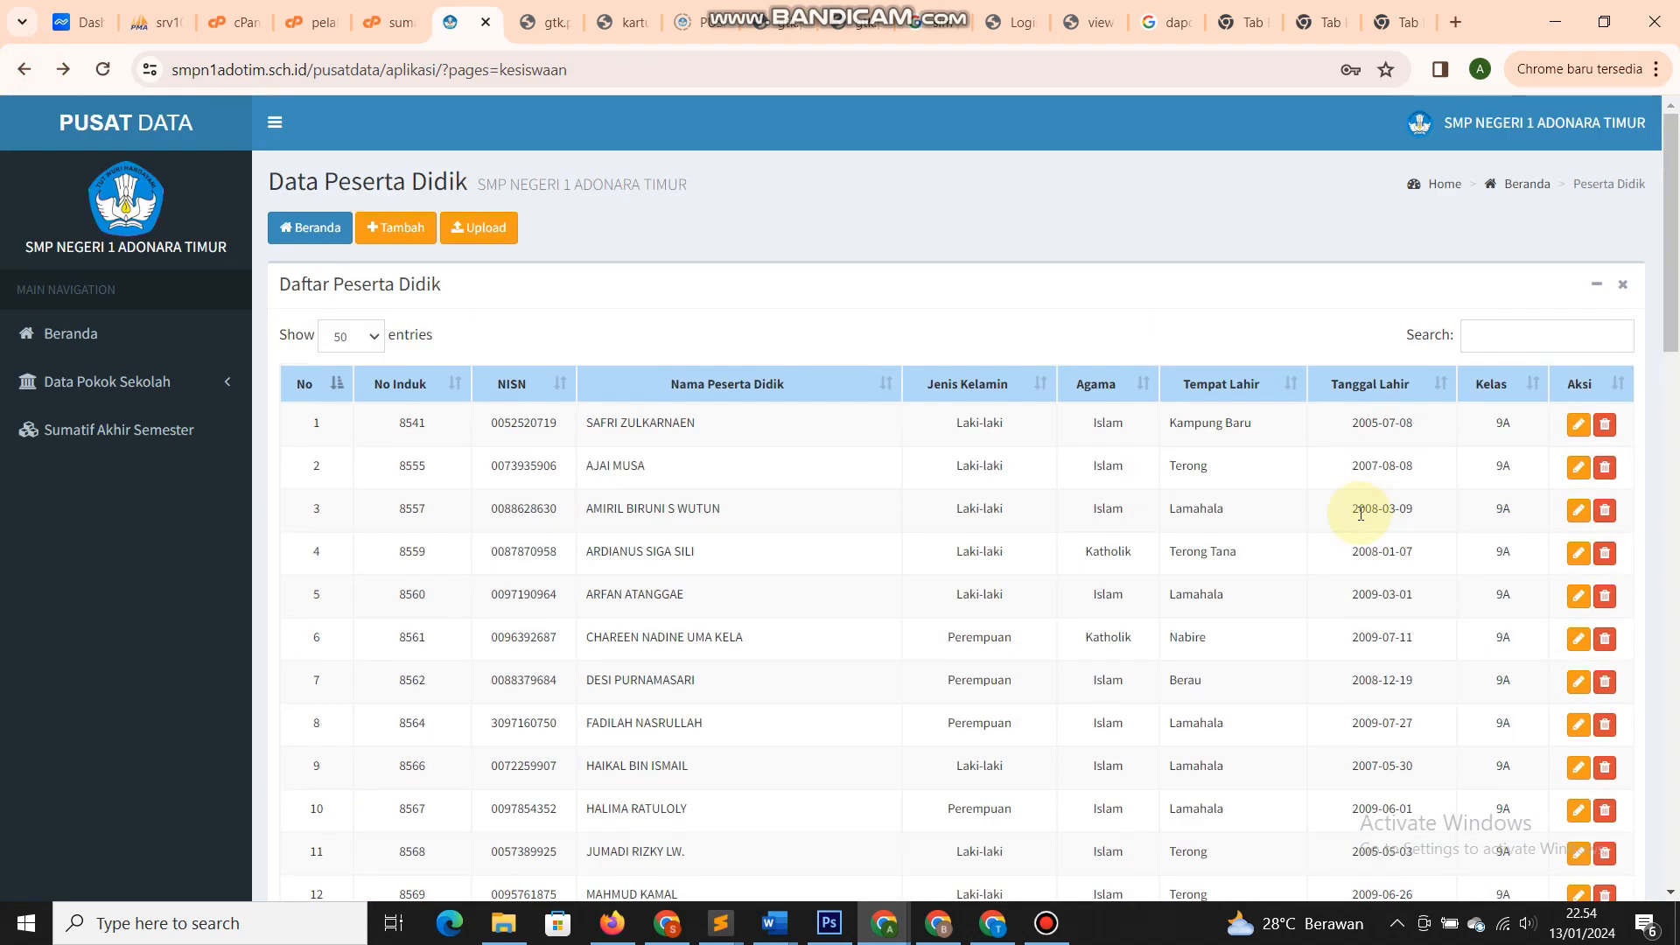
{"action": "left_click_drag", "start_coordinate": [1207, 507], "coordinate": [1174, 508]}
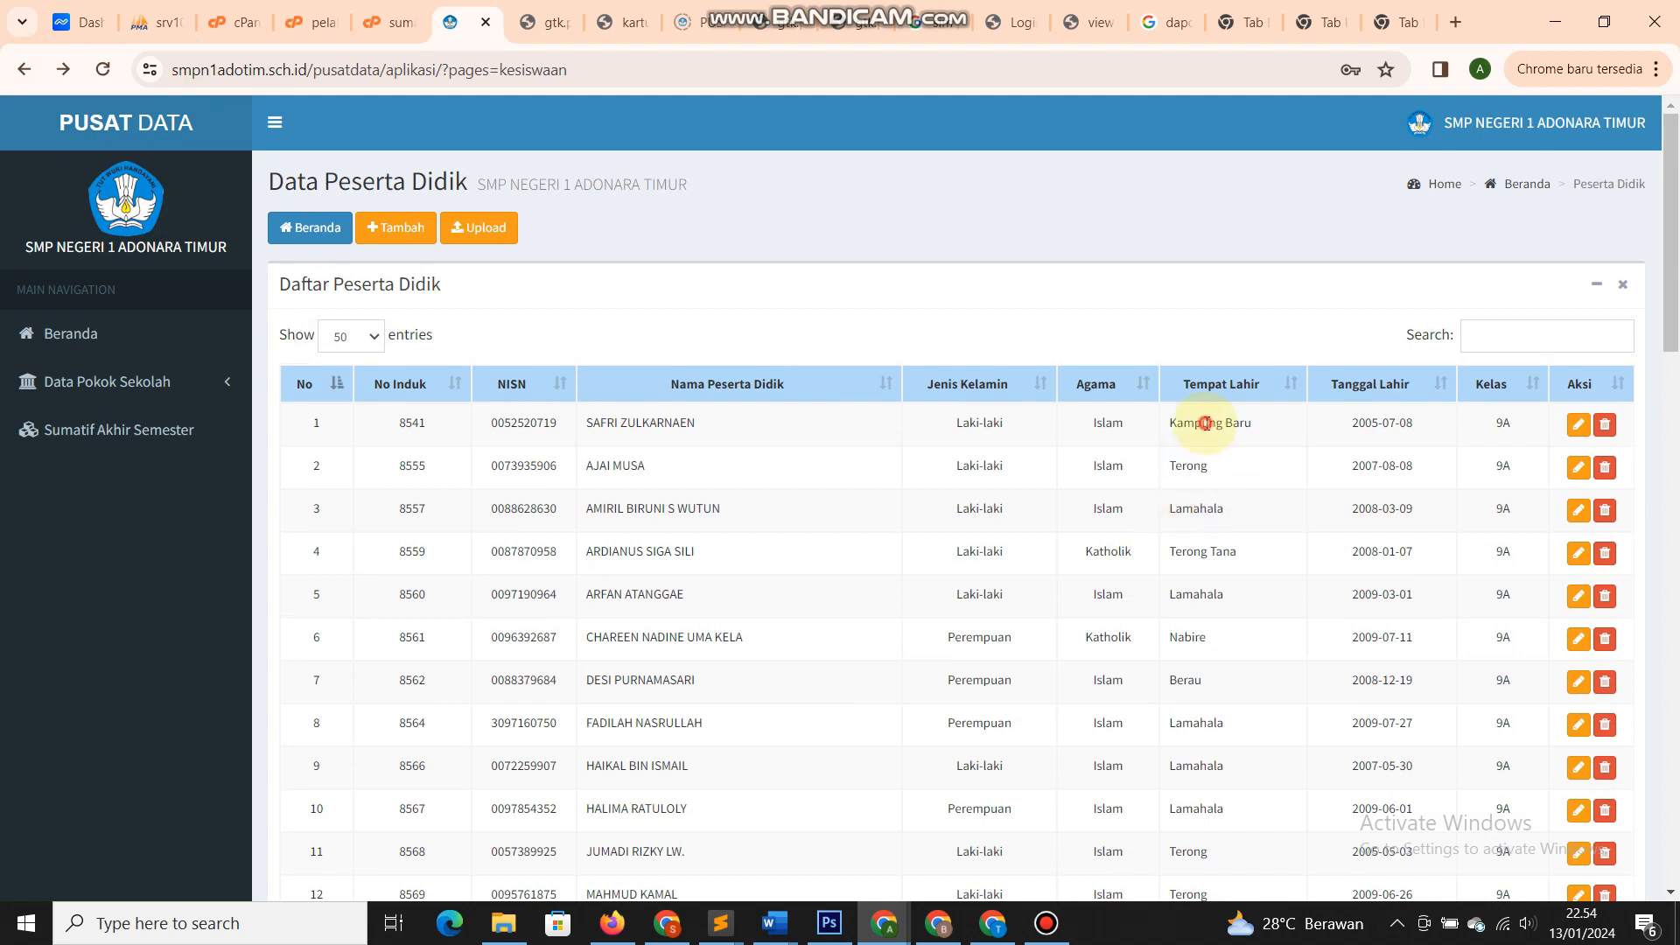
{"action": "double_click", "coordinate": [1247, 423]}
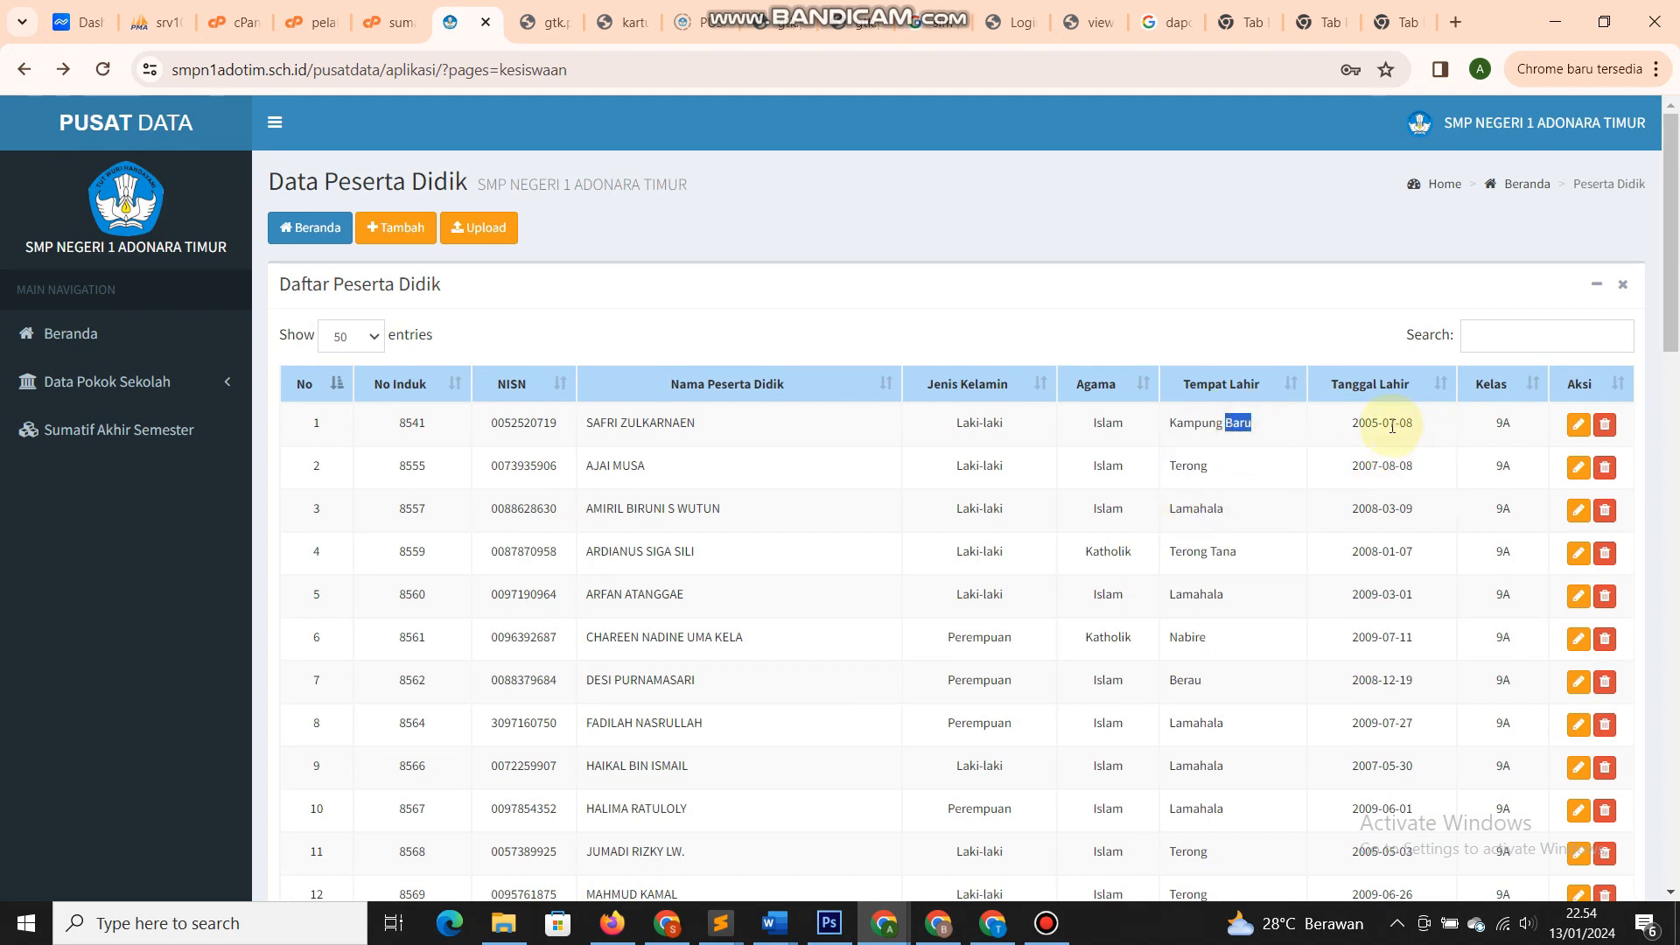
{"action": "left_click_drag", "start_coordinate": [1347, 433], "coordinate": [1428, 432]}
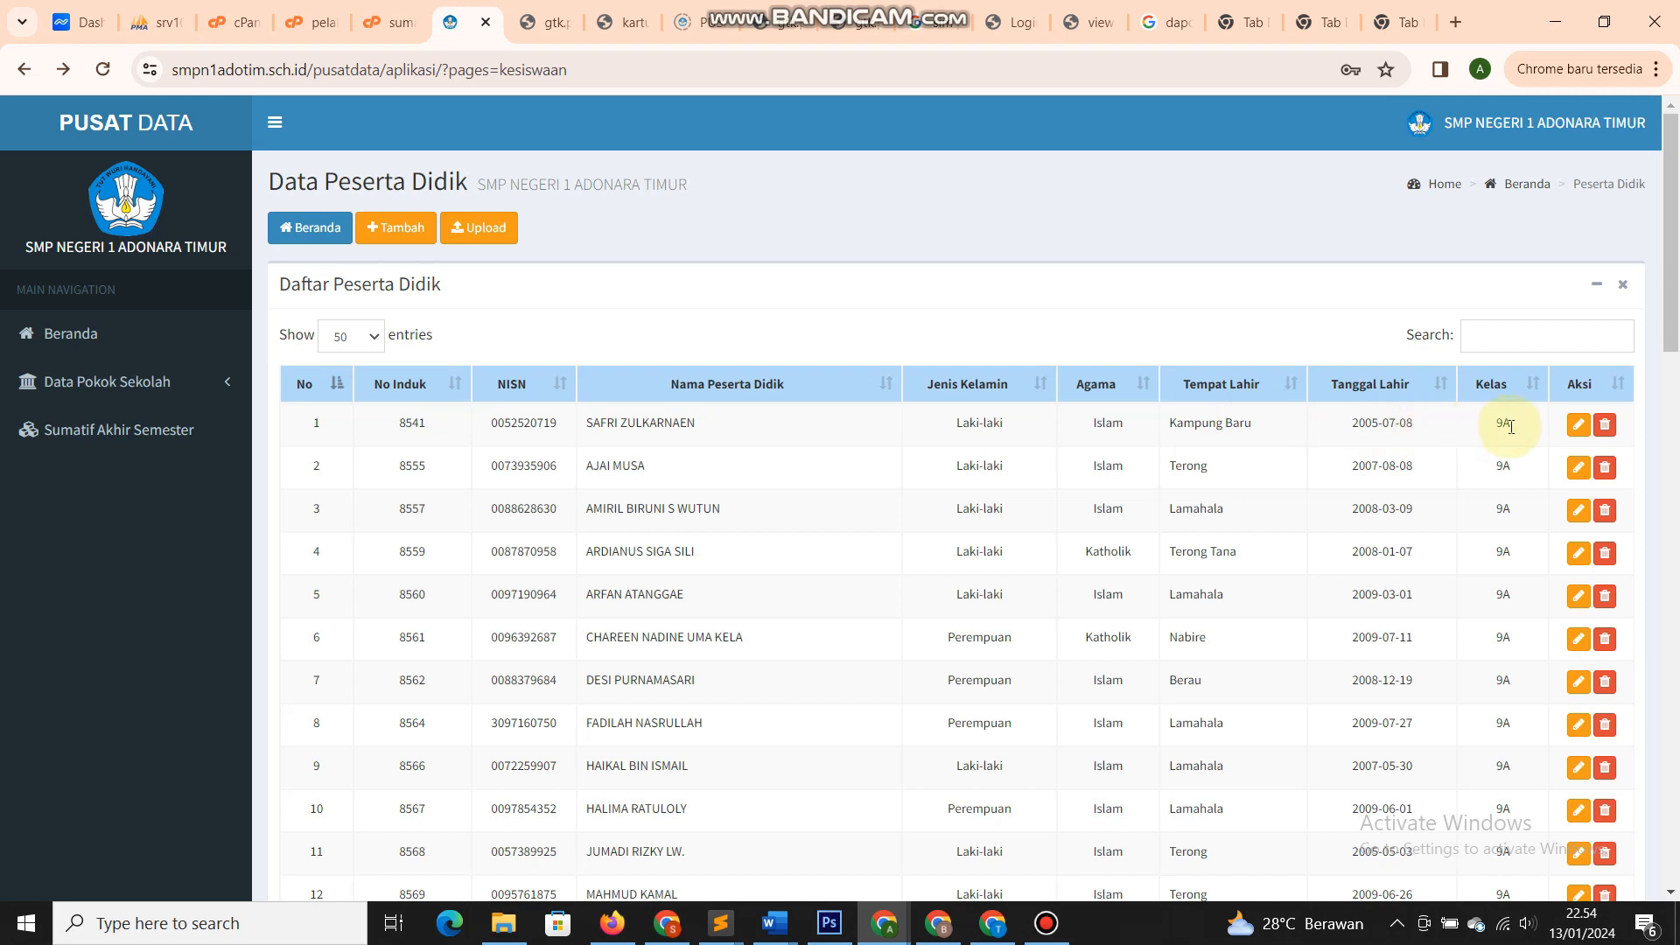
{"action": "left_click", "coordinate": [136, 385]}
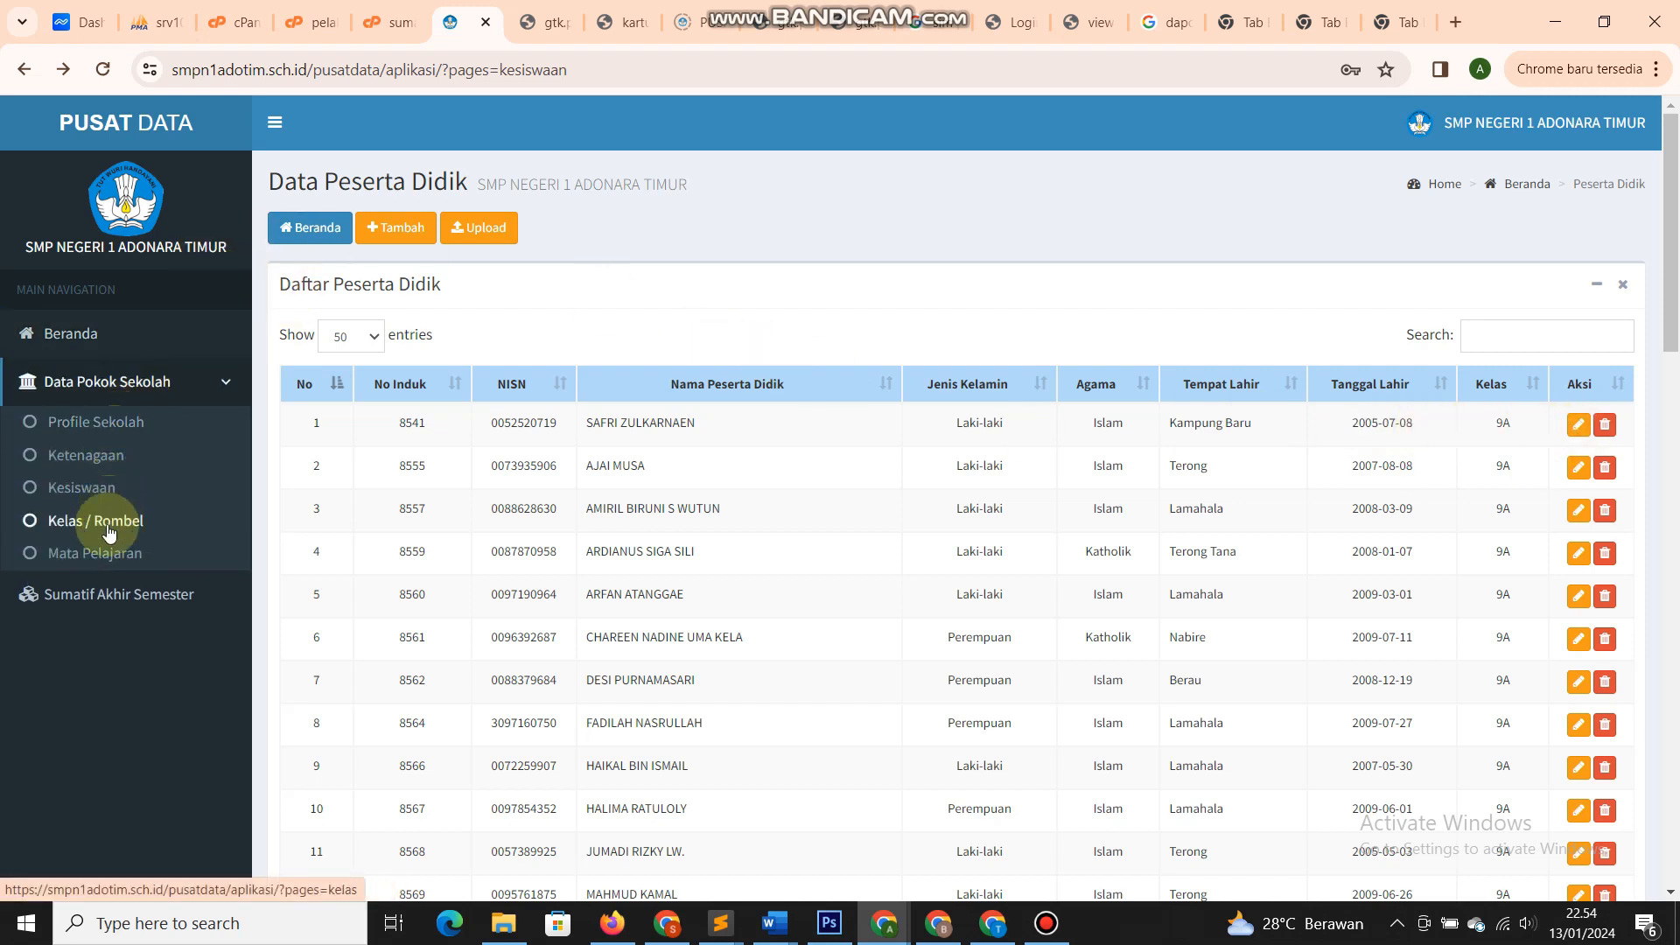
- Open the Kelas / Rombel class list and start a new class with +Tambah
{"action": "left_click", "coordinate": [109, 533]}
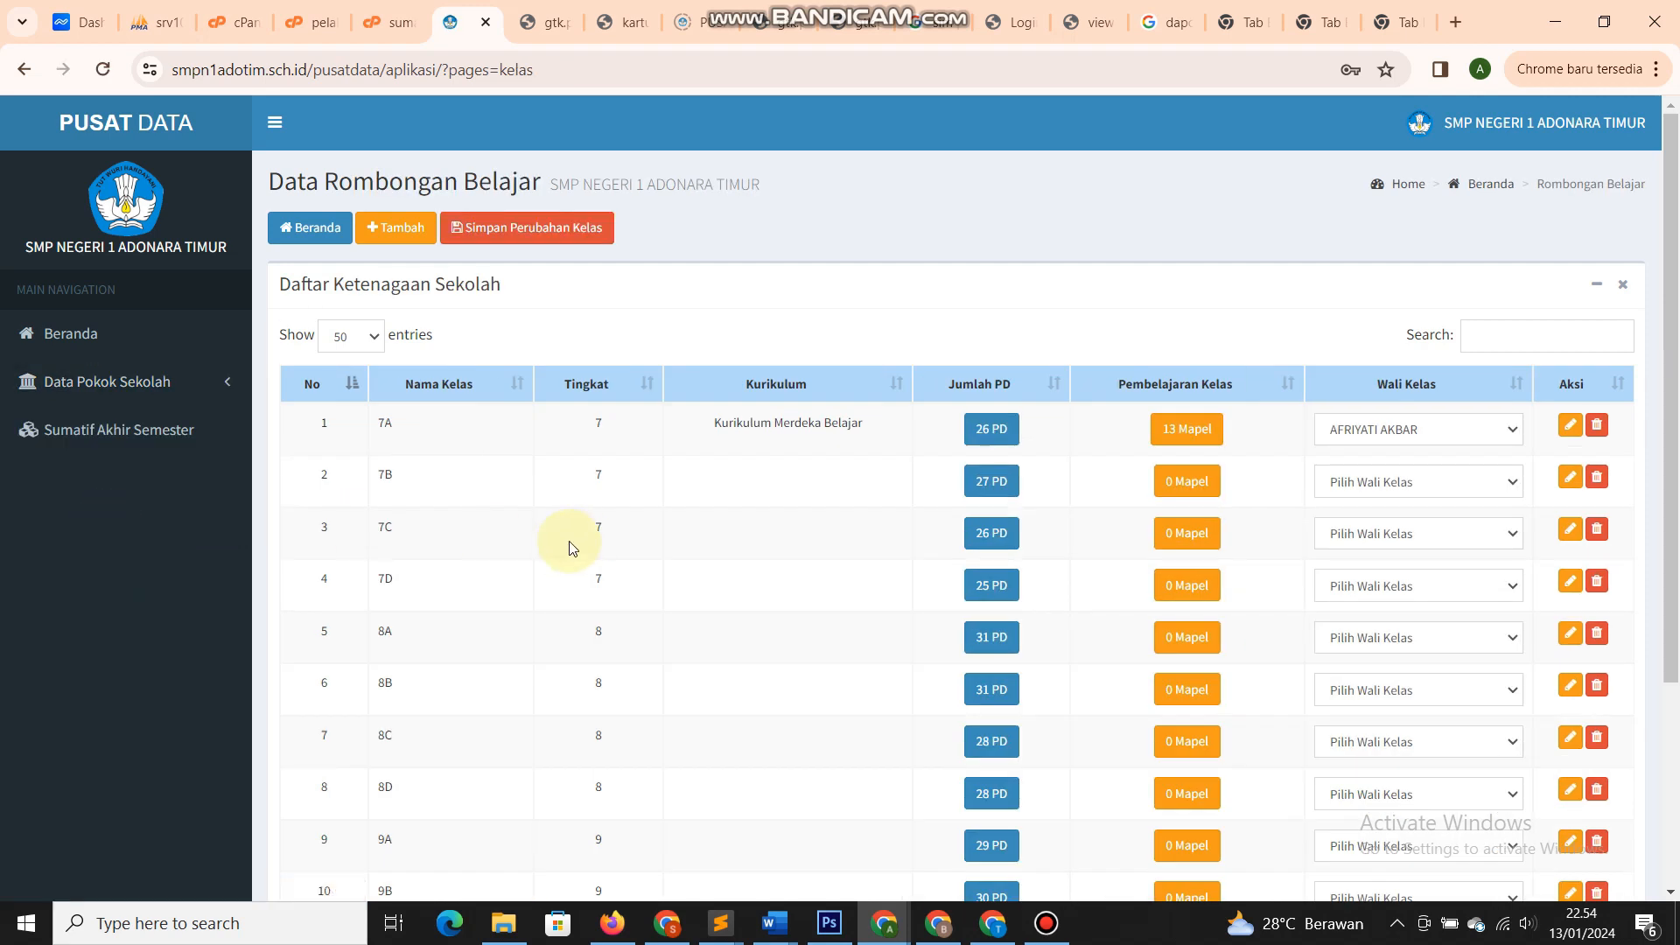
{"action": "scroll", "coordinate": [731, 572], "scroll_direction": "down", "scroll_amount": 3}
{"action": "scroll", "coordinate": [731, 572], "scroll_direction": "down", "scroll_amount": 1}
{"action": "scroll", "coordinate": [732, 572], "scroll_direction": "up", "scroll_amount": 4}
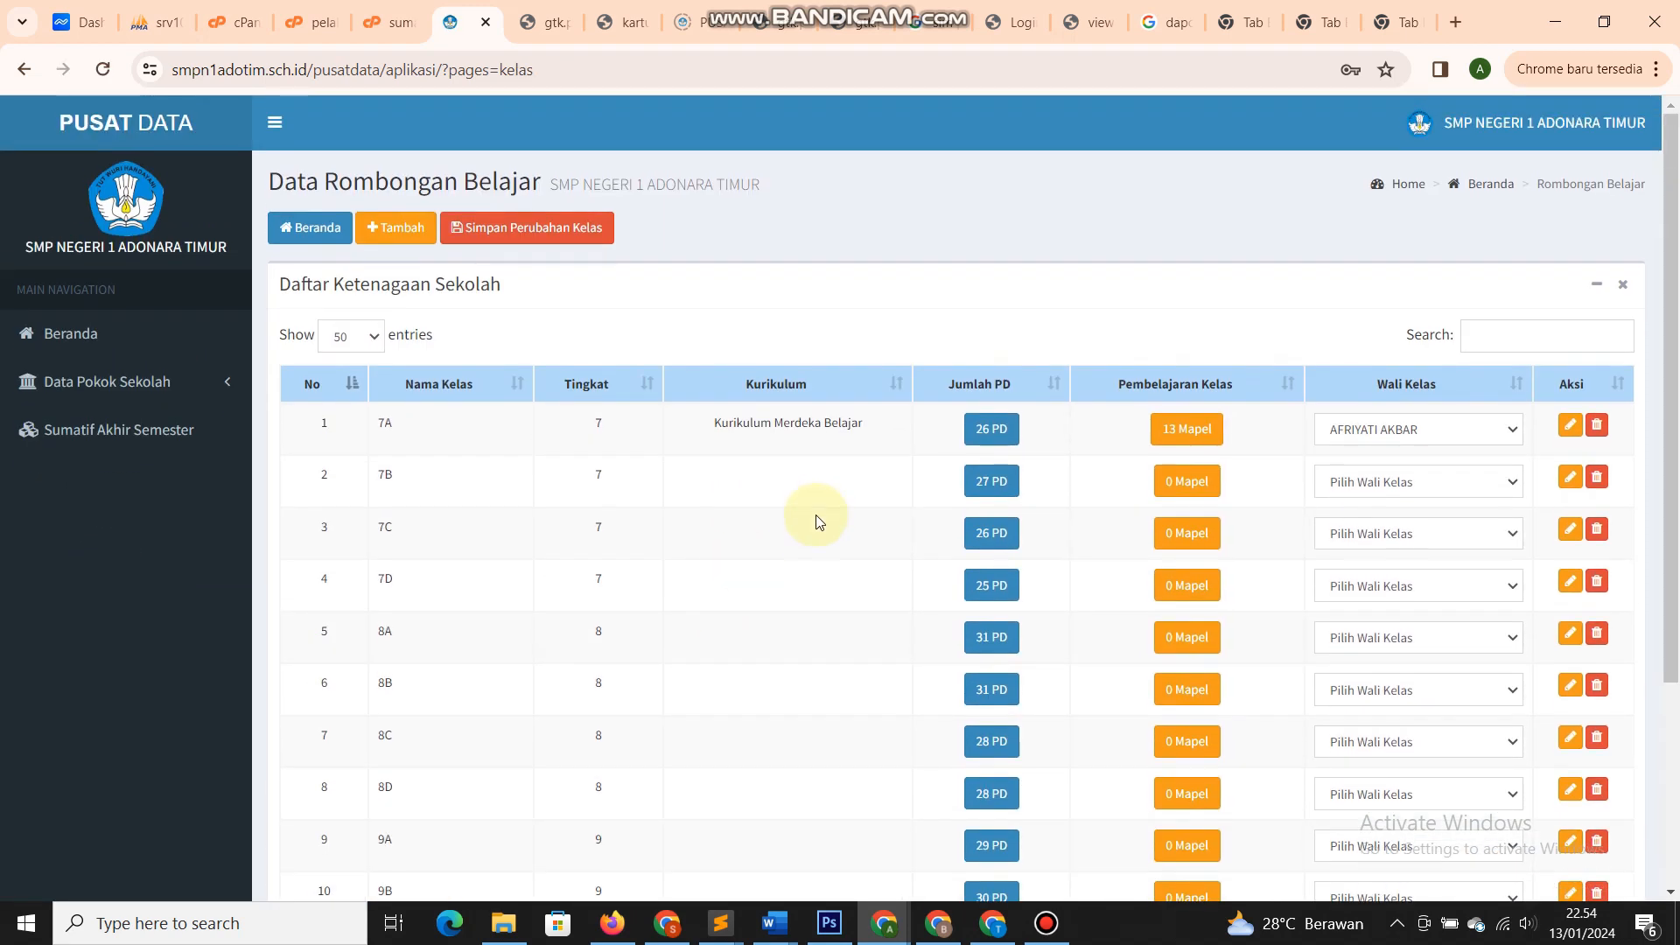
{"action": "left_click", "coordinate": [389, 229]}
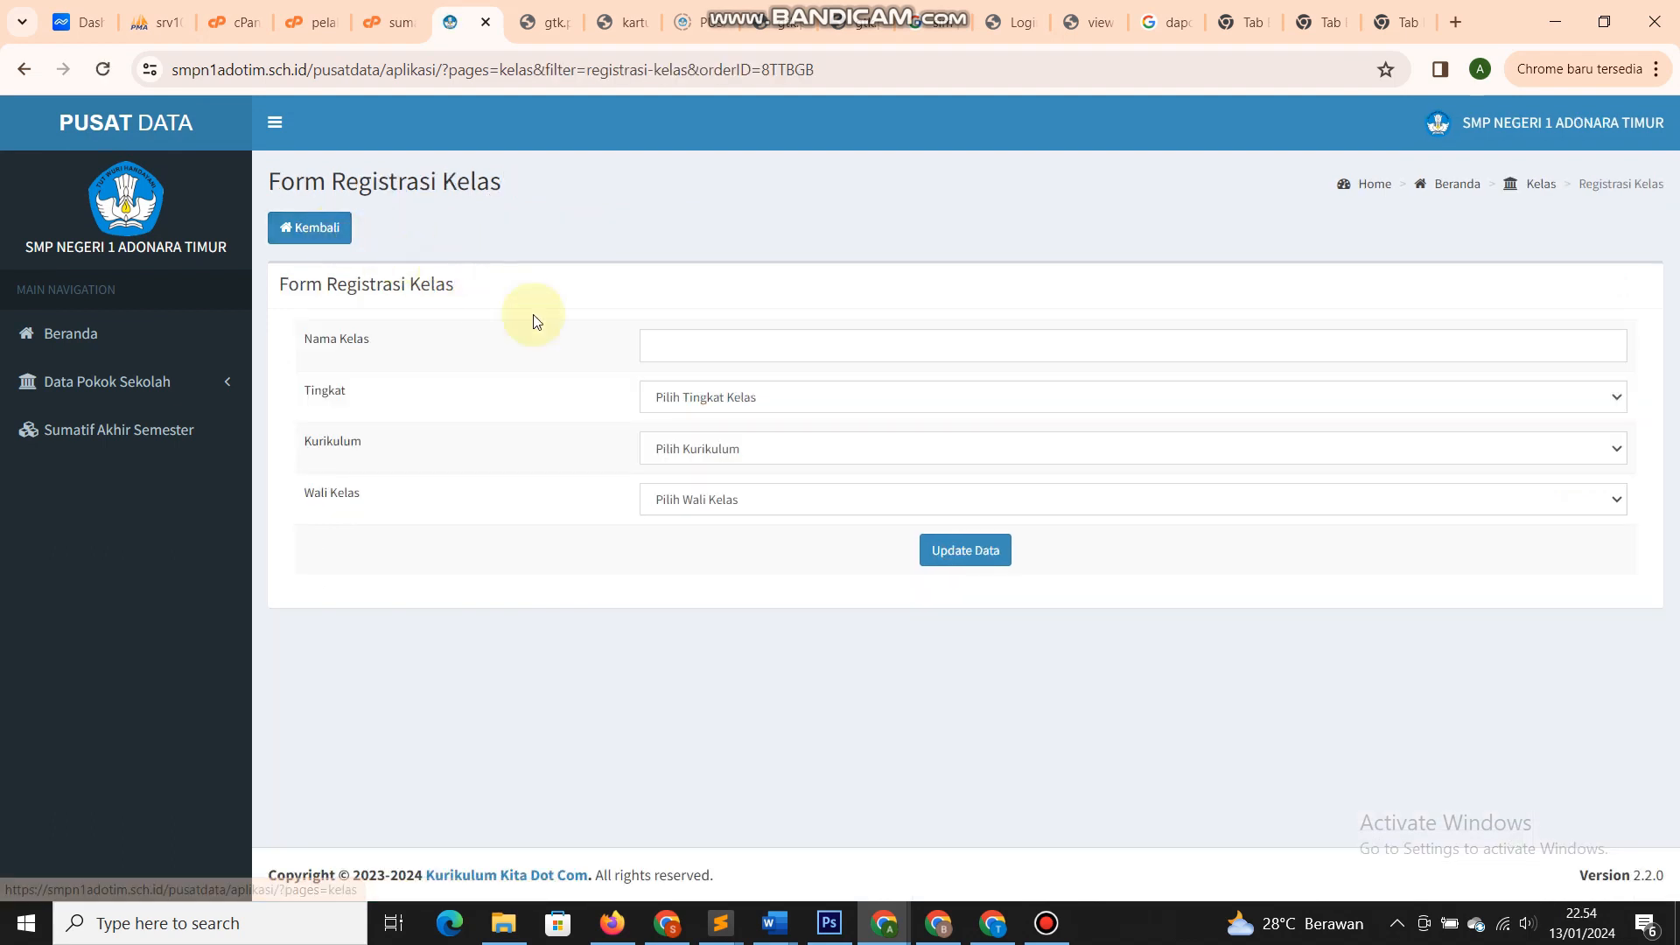
- Check the Tingkat, Kurikulum and Wali Kelas dropdowns on the class form without choosing anything
{"action": "left_click", "coordinate": [709, 347]}
{"action": "left_click", "coordinate": [693, 394]}
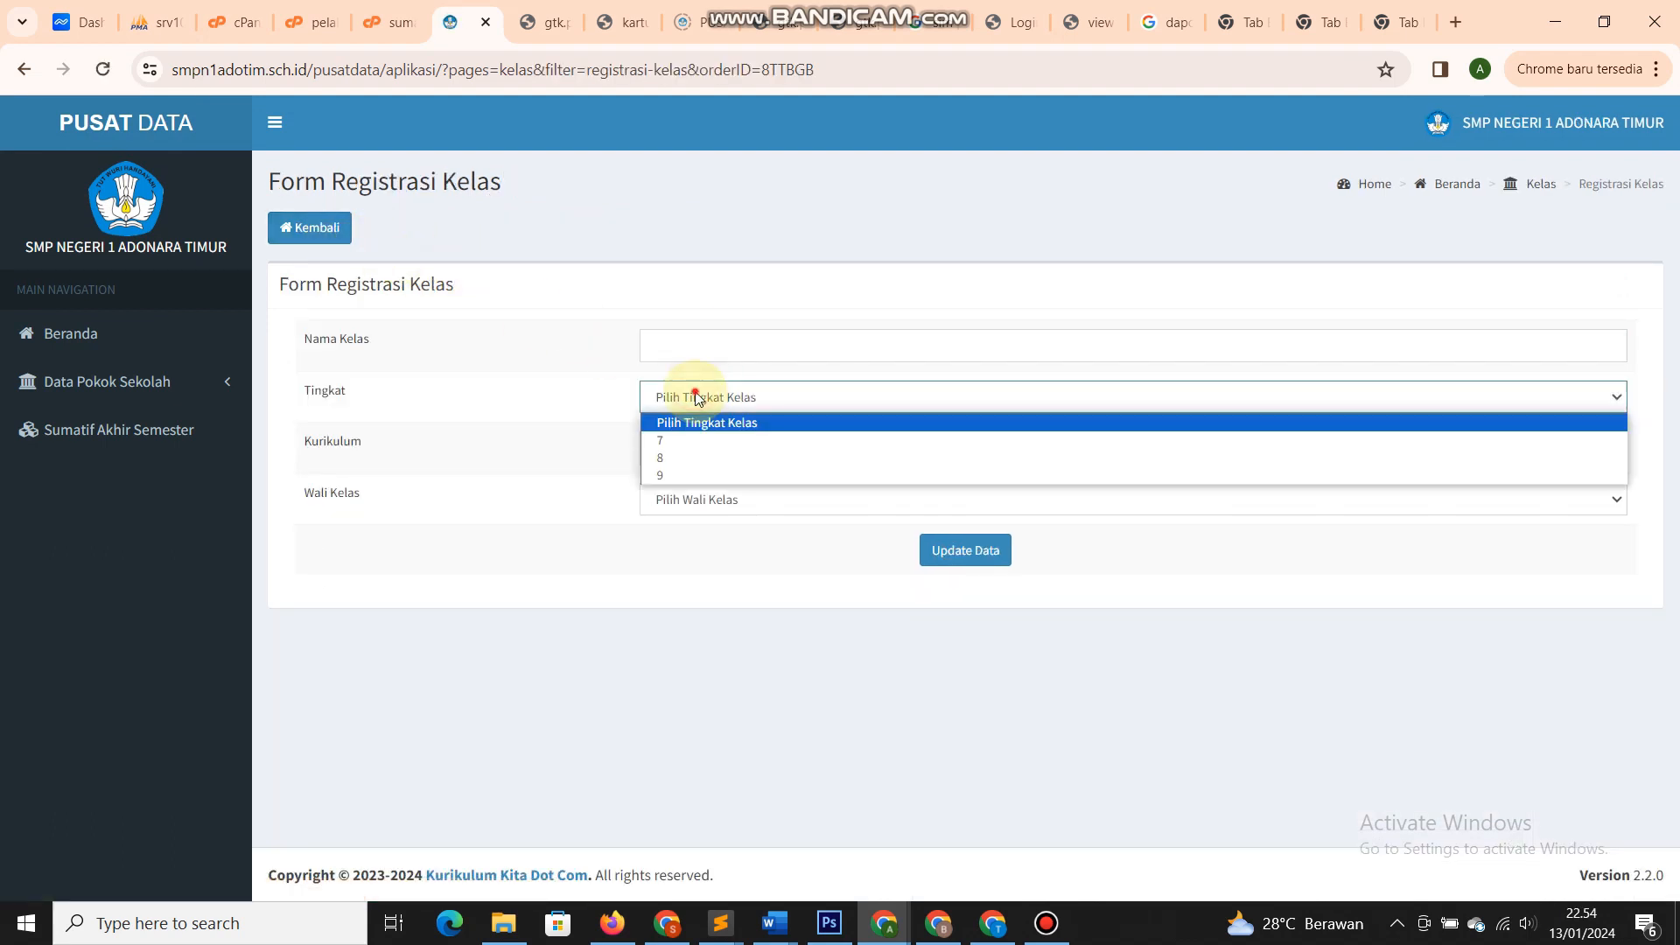
{"action": "left_click", "coordinate": [693, 394]}
{"action": "left_click", "coordinate": [678, 450]}
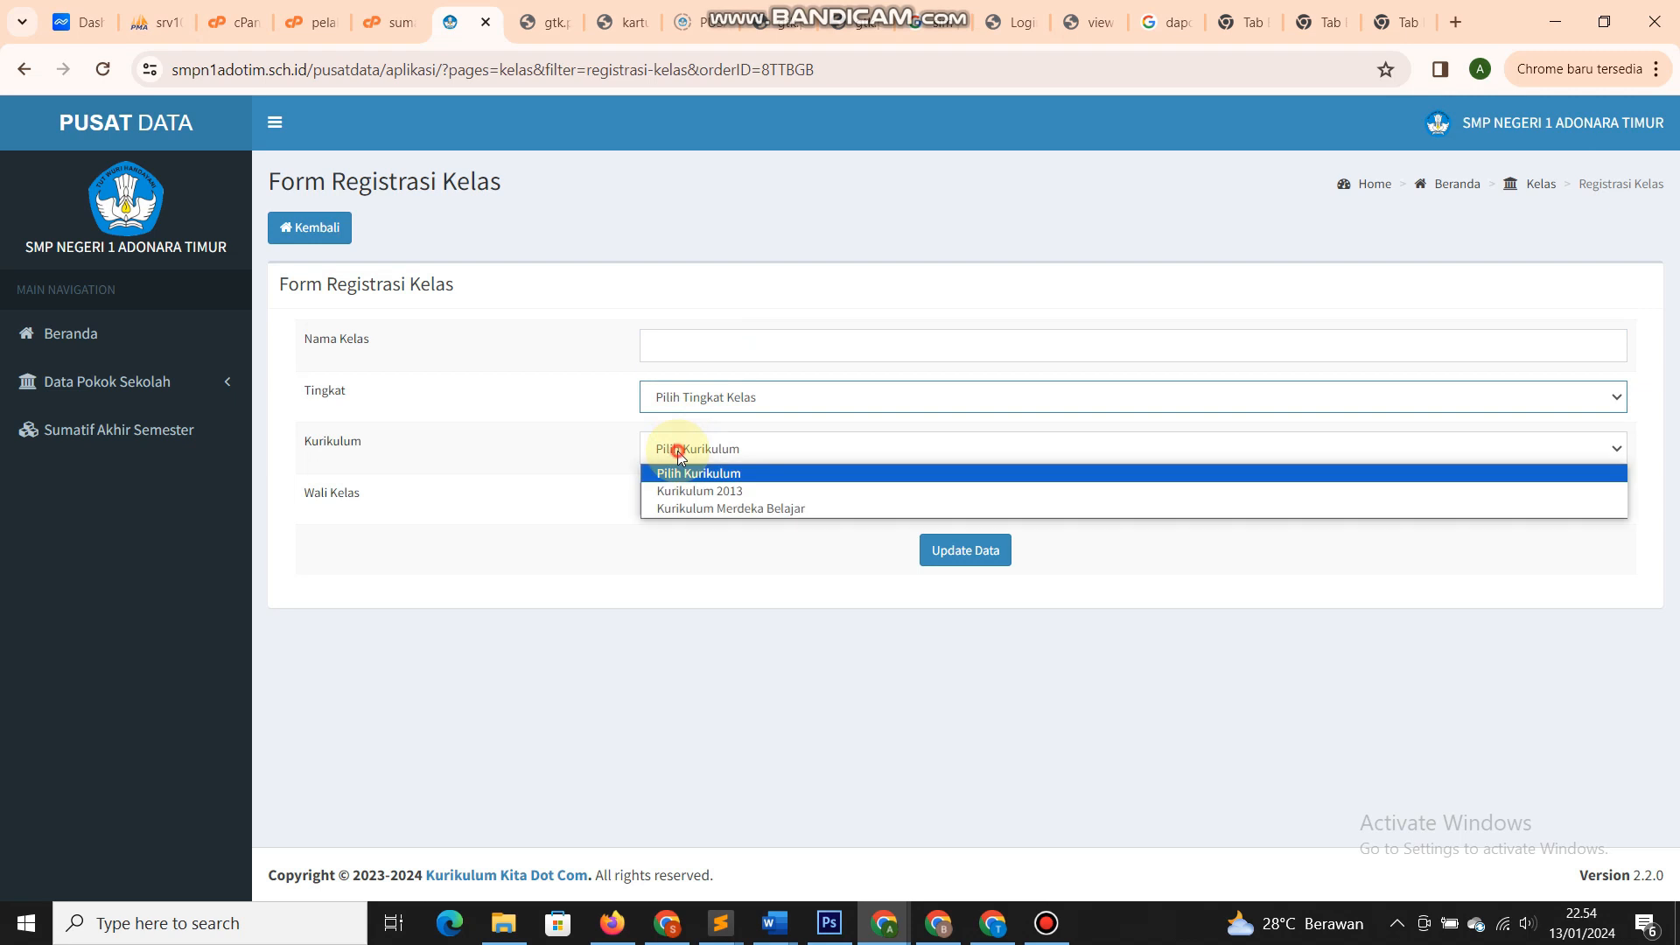
{"action": "left_click", "coordinate": [532, 497]}
{"action": "left_click", "coordinate": [713, 505]}
{"action": "left_click", "coordinate": [688, 578]}
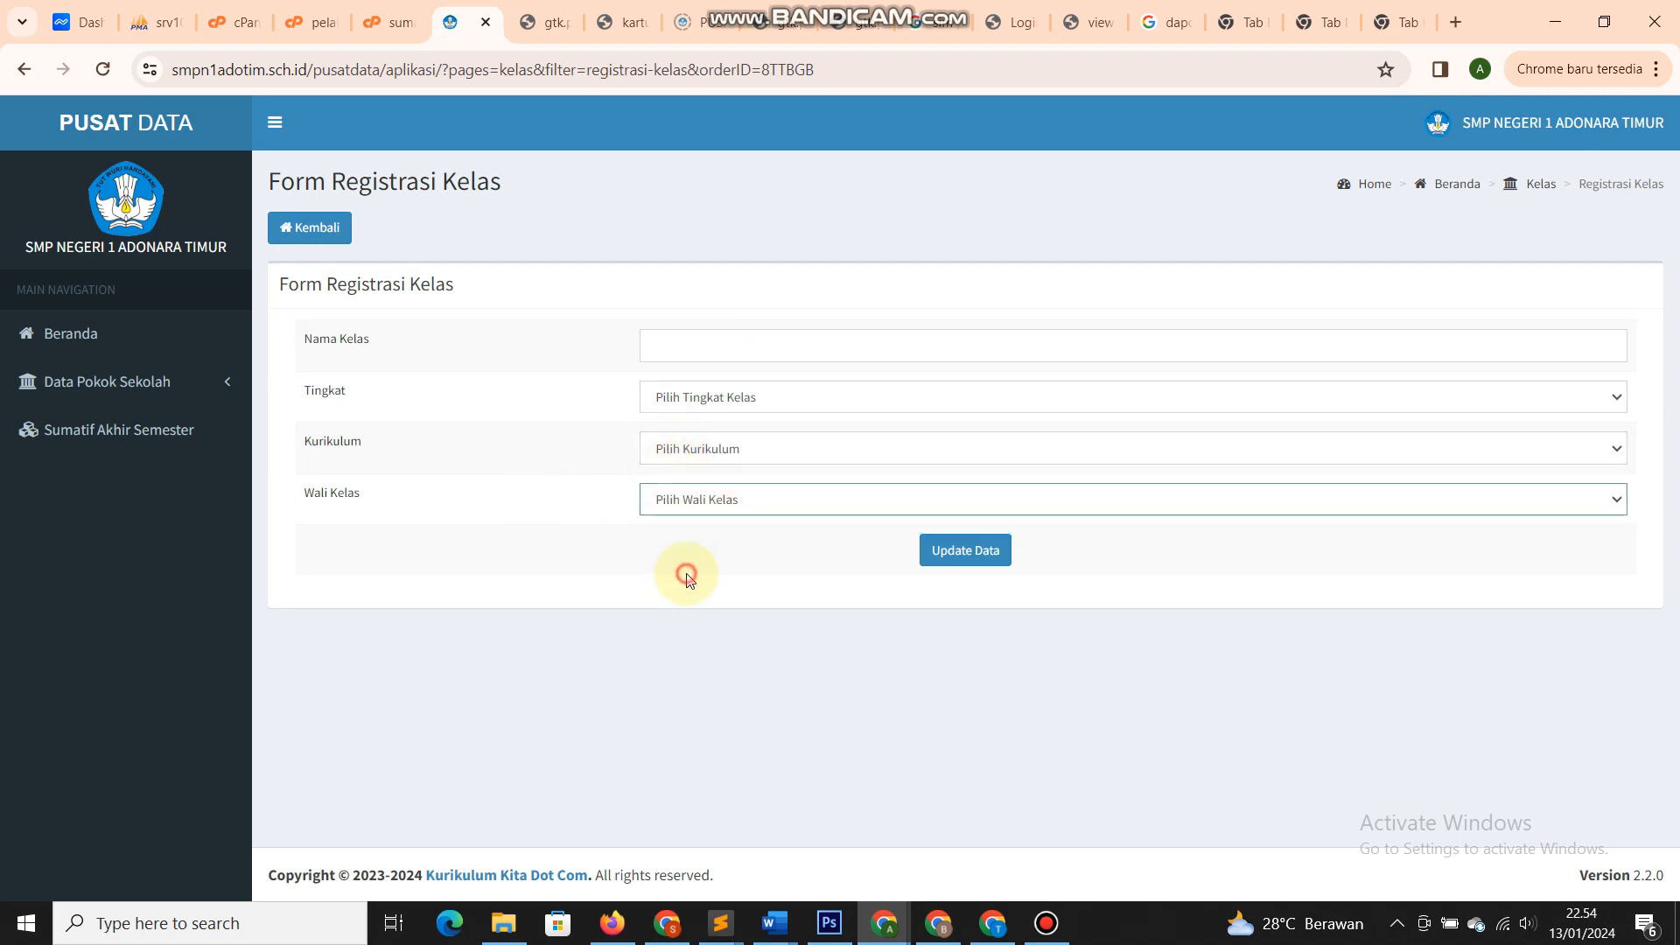
{"action": "left_click", "coordinate": [702, 511]}
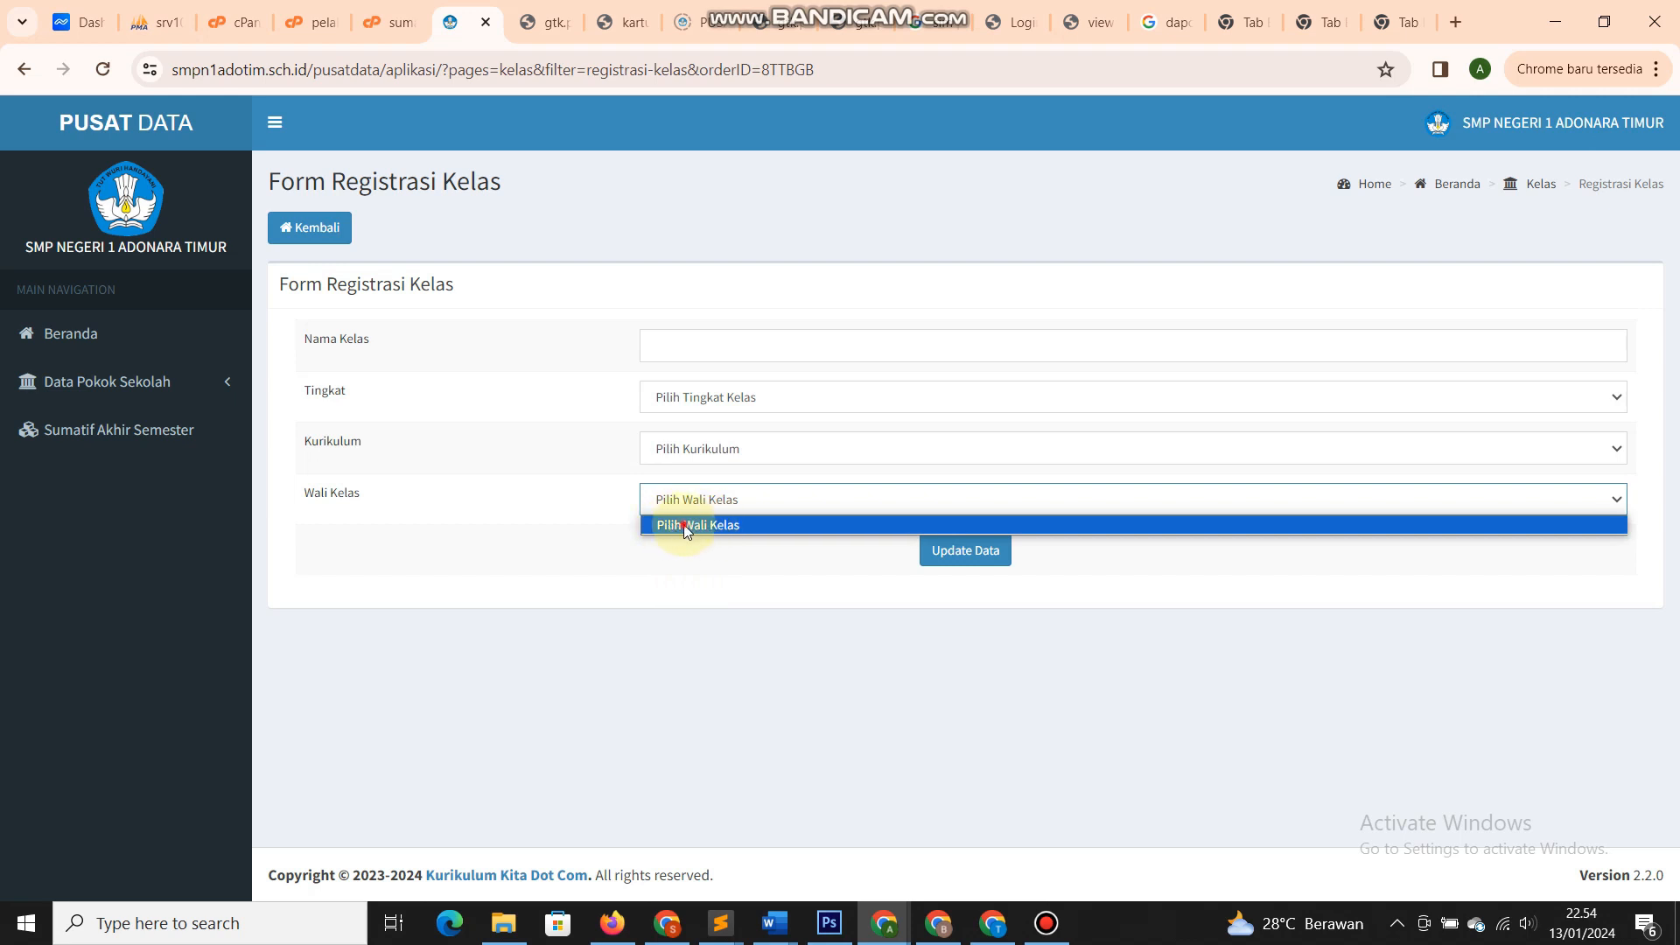
{"action": "left_click", "coordinate": [686, 525]}
{"action": "left_click", "coordinate": [187, 382]}
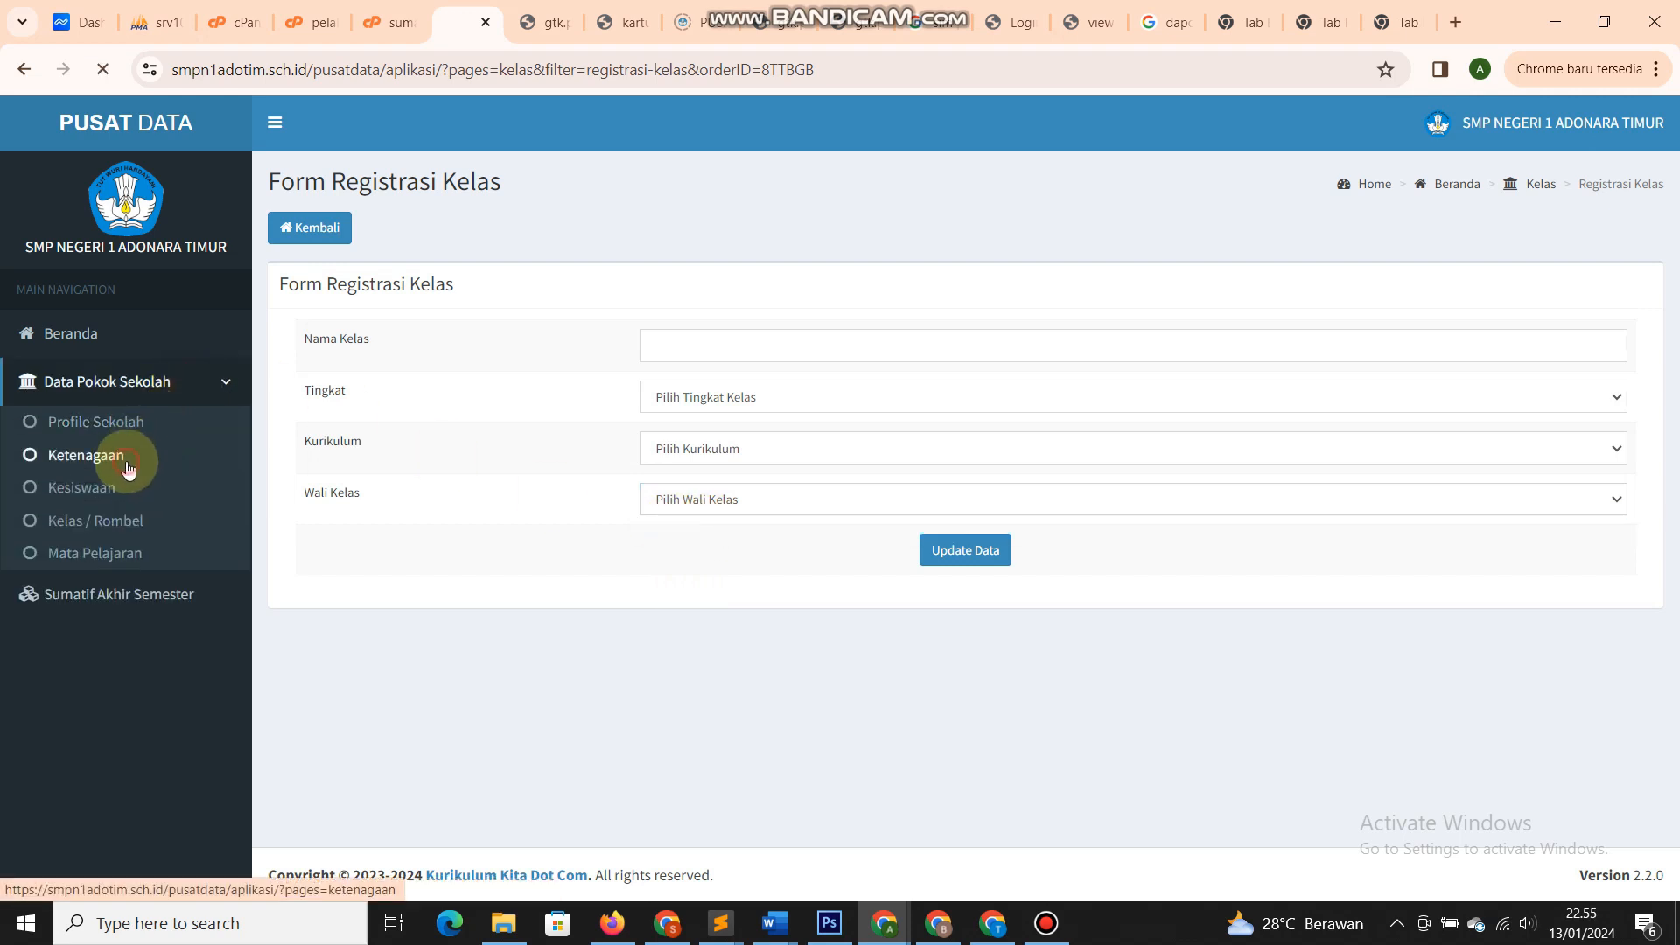
- Review row 5 teacher's record and Tugas Tambahan Sekarang options, then return to Kelas / Rombel
{"action": "scroll", "coordinate": [1293, 555], "scroll_direction": "down", "scroll_amount": 5}
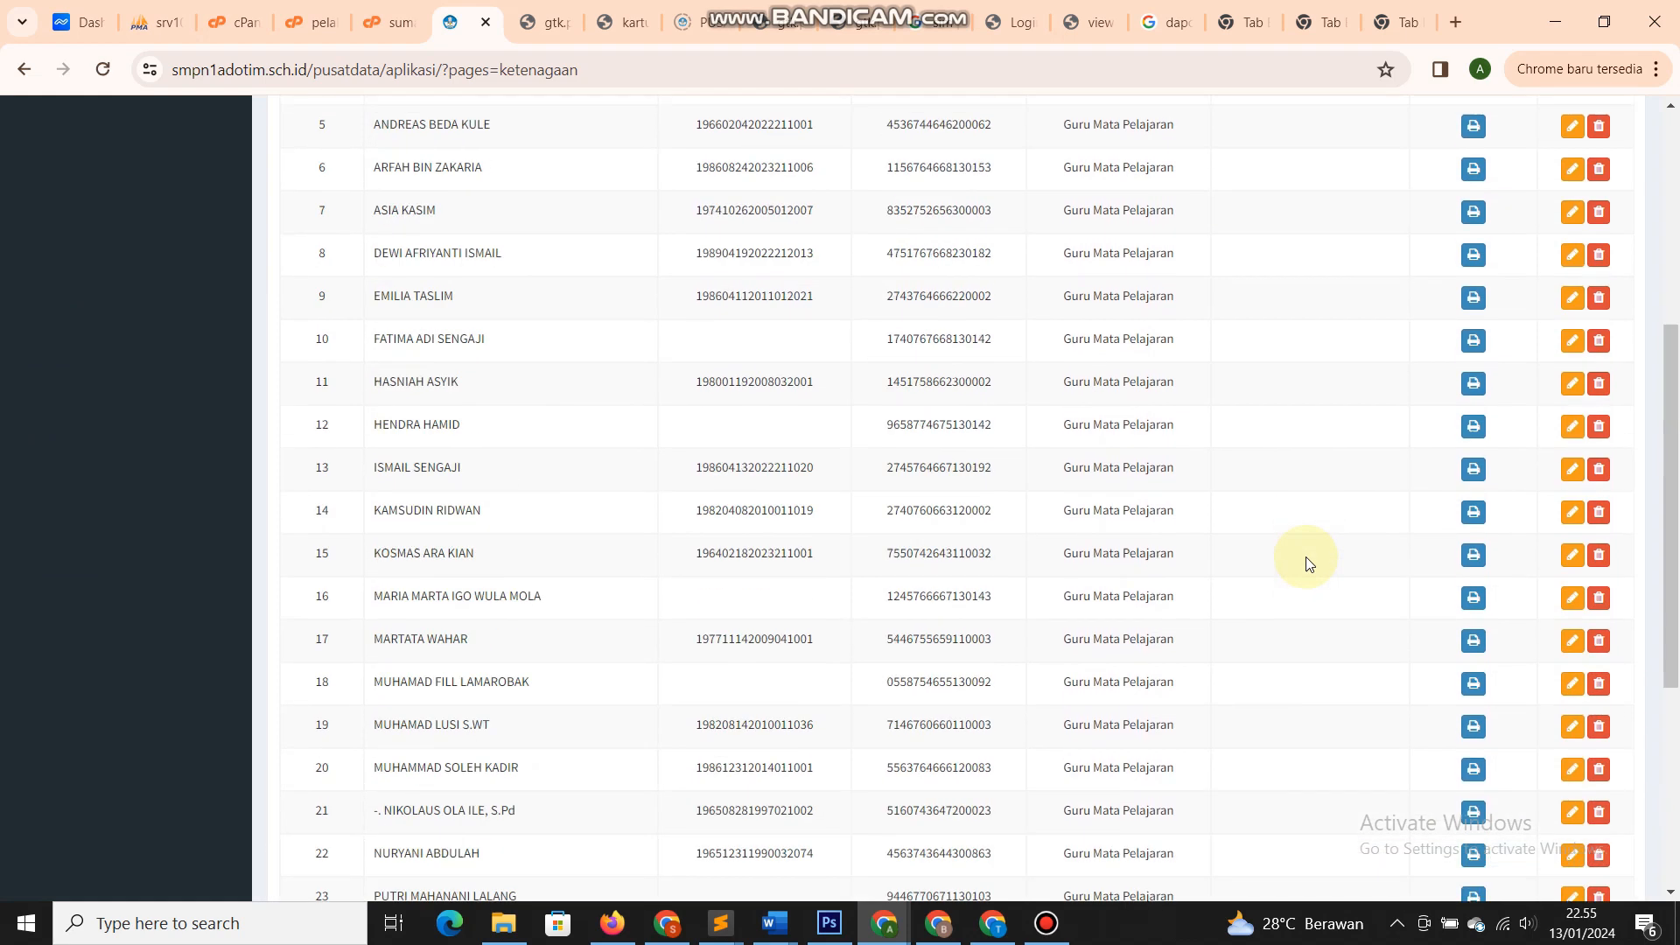
{"action": "scroll", "coordinate": [1307, 558], "scroll_direction": "up", "scroll_amount": 5}
{"action": "scroll", "coordinate": [1365, 554], "scroll_direction": "down", "scroll_amount": 2}
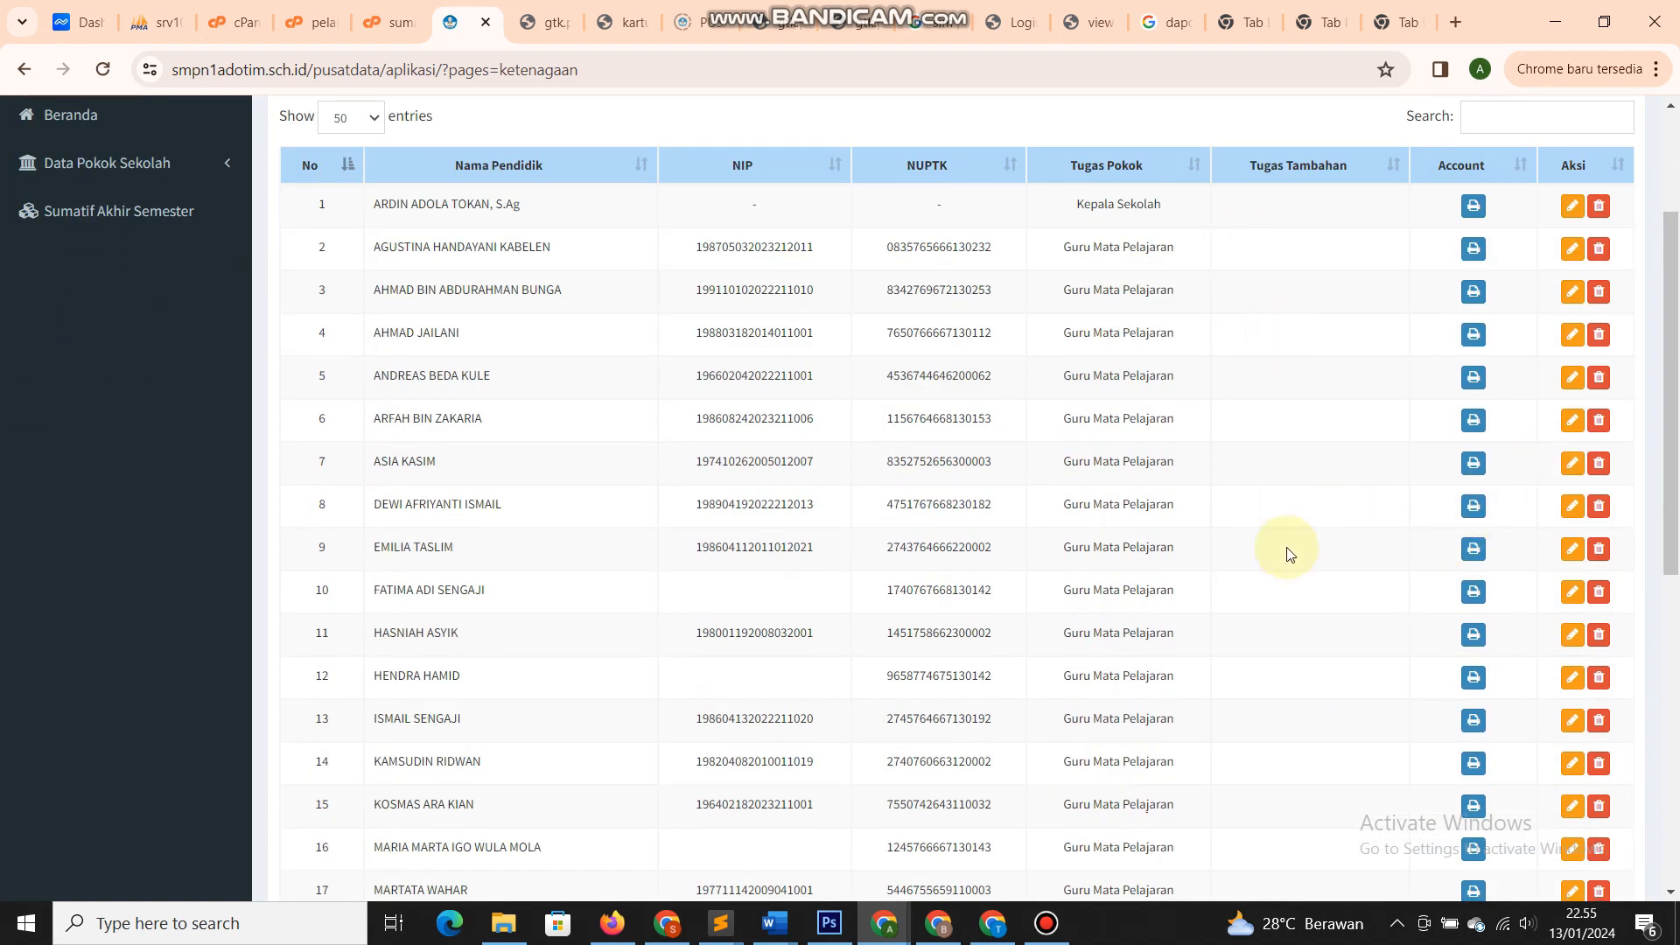
{"action": "left_click", "coordinate": [1572, 376]}
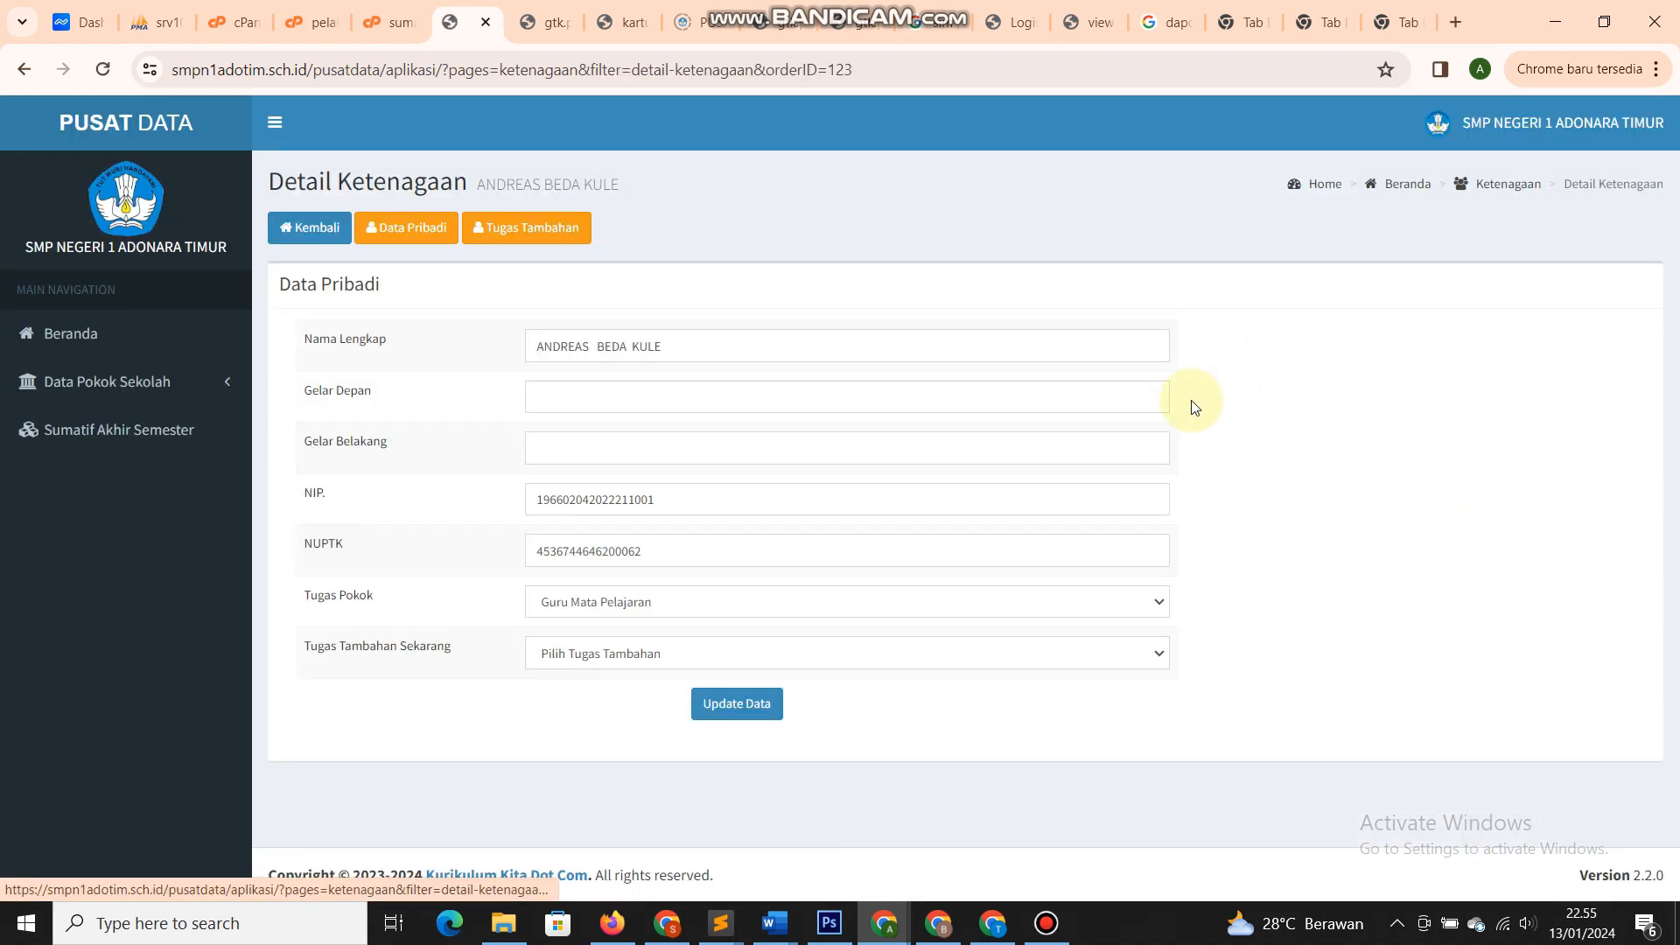
{"action": "left_click", "coordinate": [595, 653]}
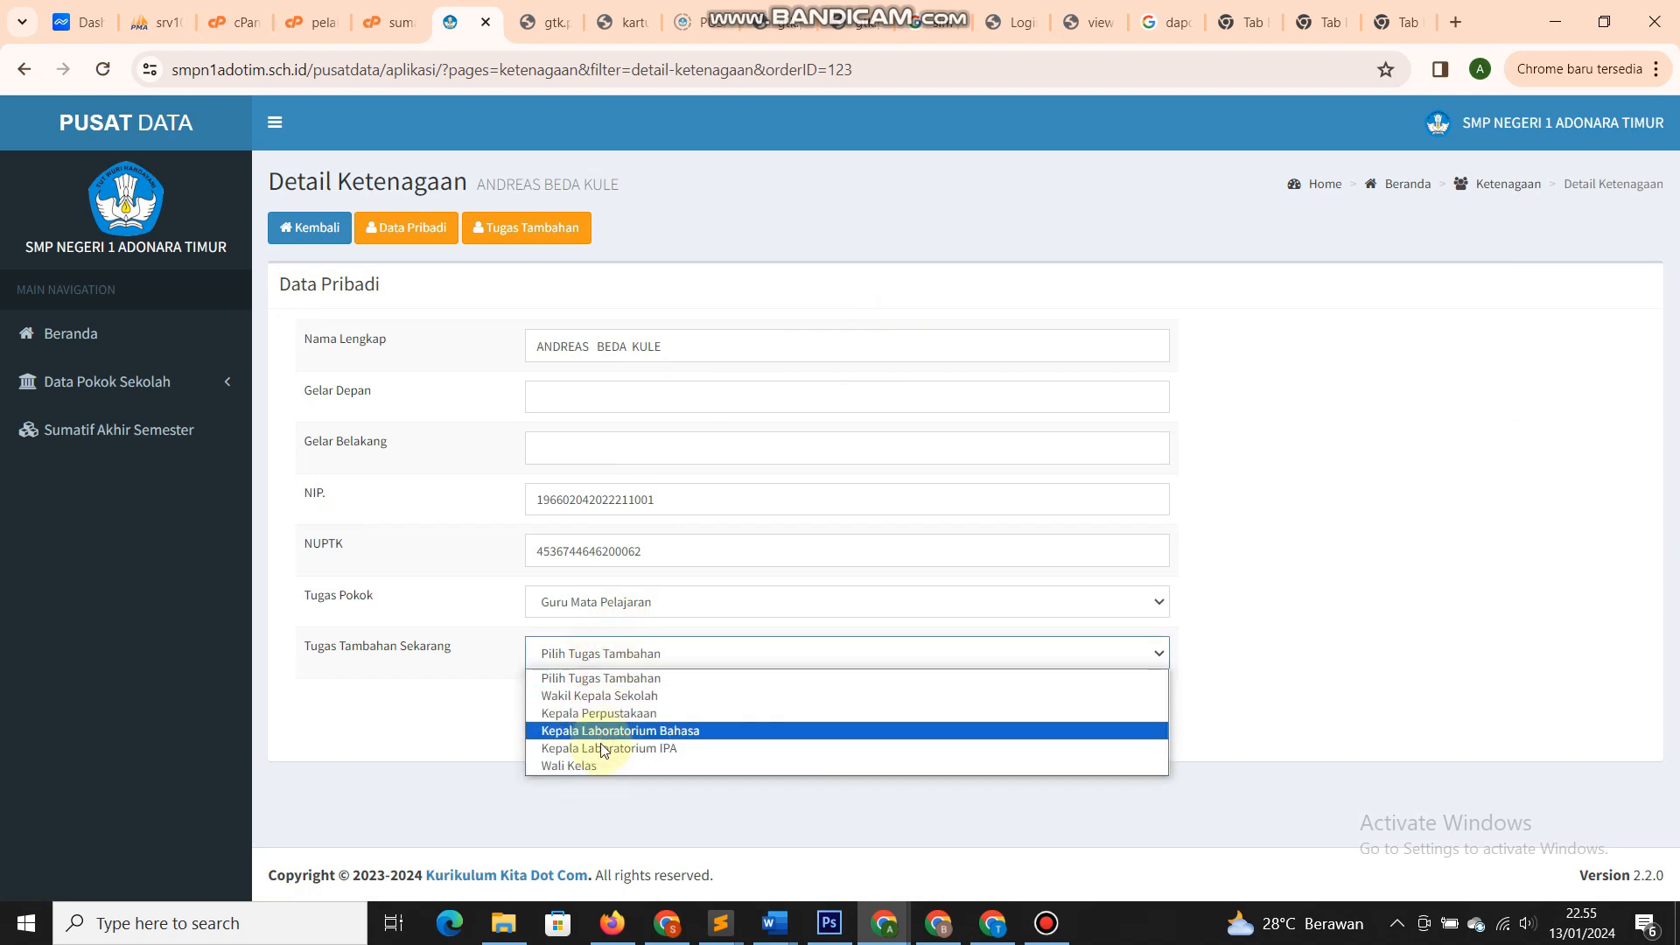
{"action": "left_click", "coordinate": [457, 612]}
{"action": "left_click", "coordinate": [294, 367]}
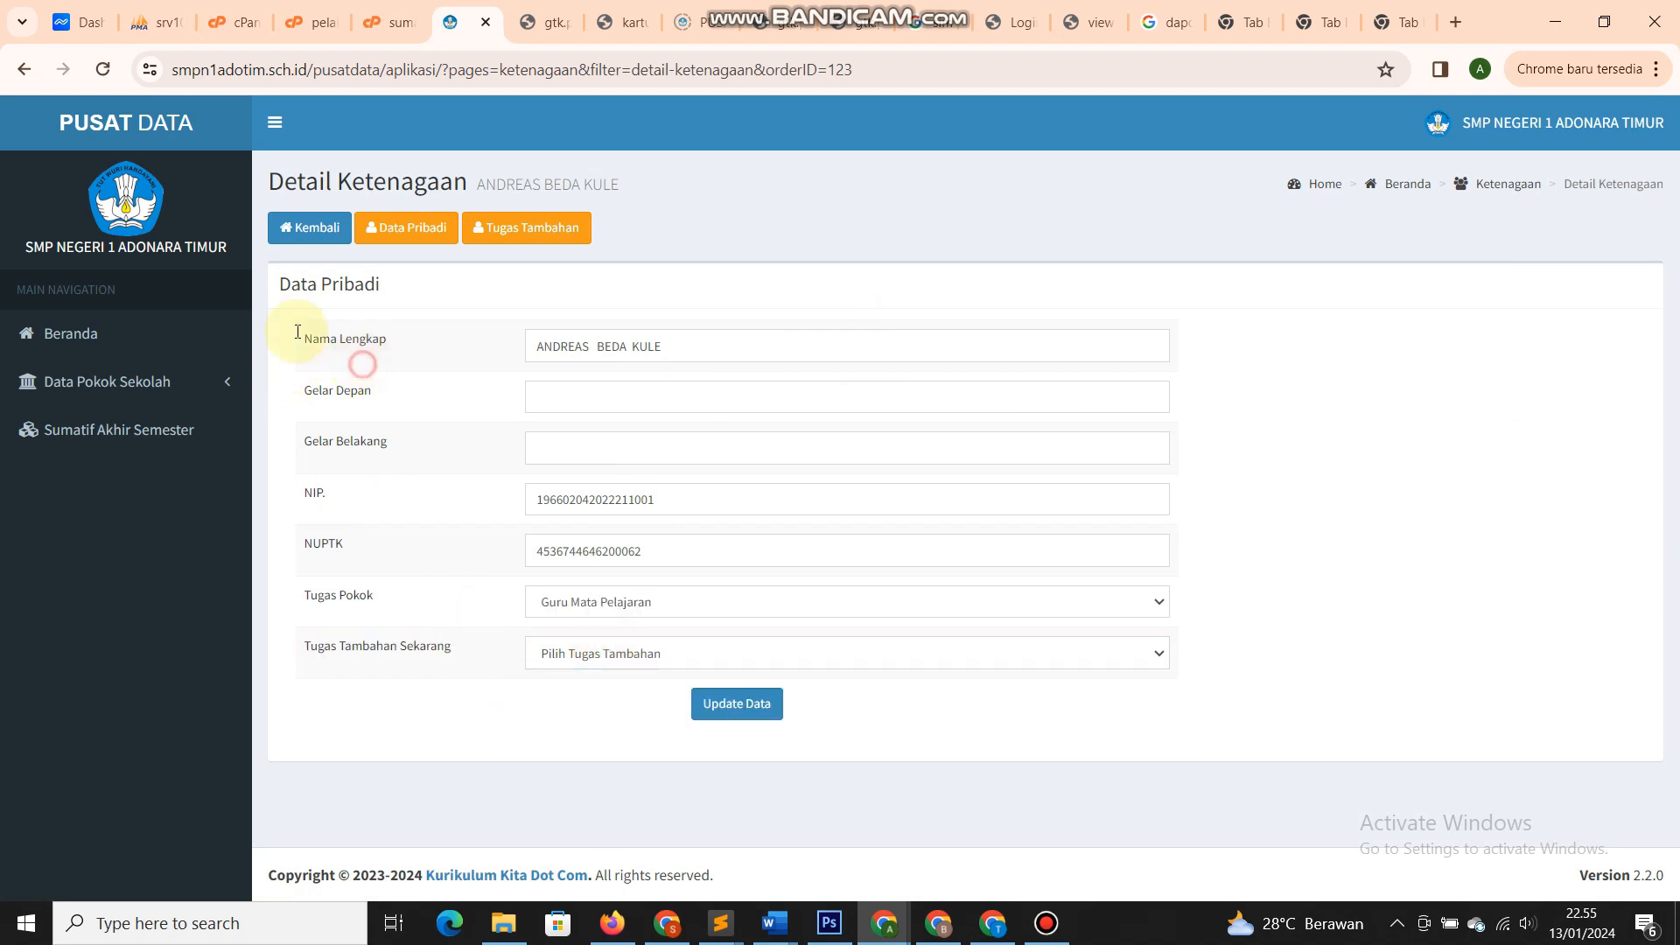
{"action": "left_click", "coordinate": [134, 382]}
{"action": "left_click", "coordinate": [102, 521]}
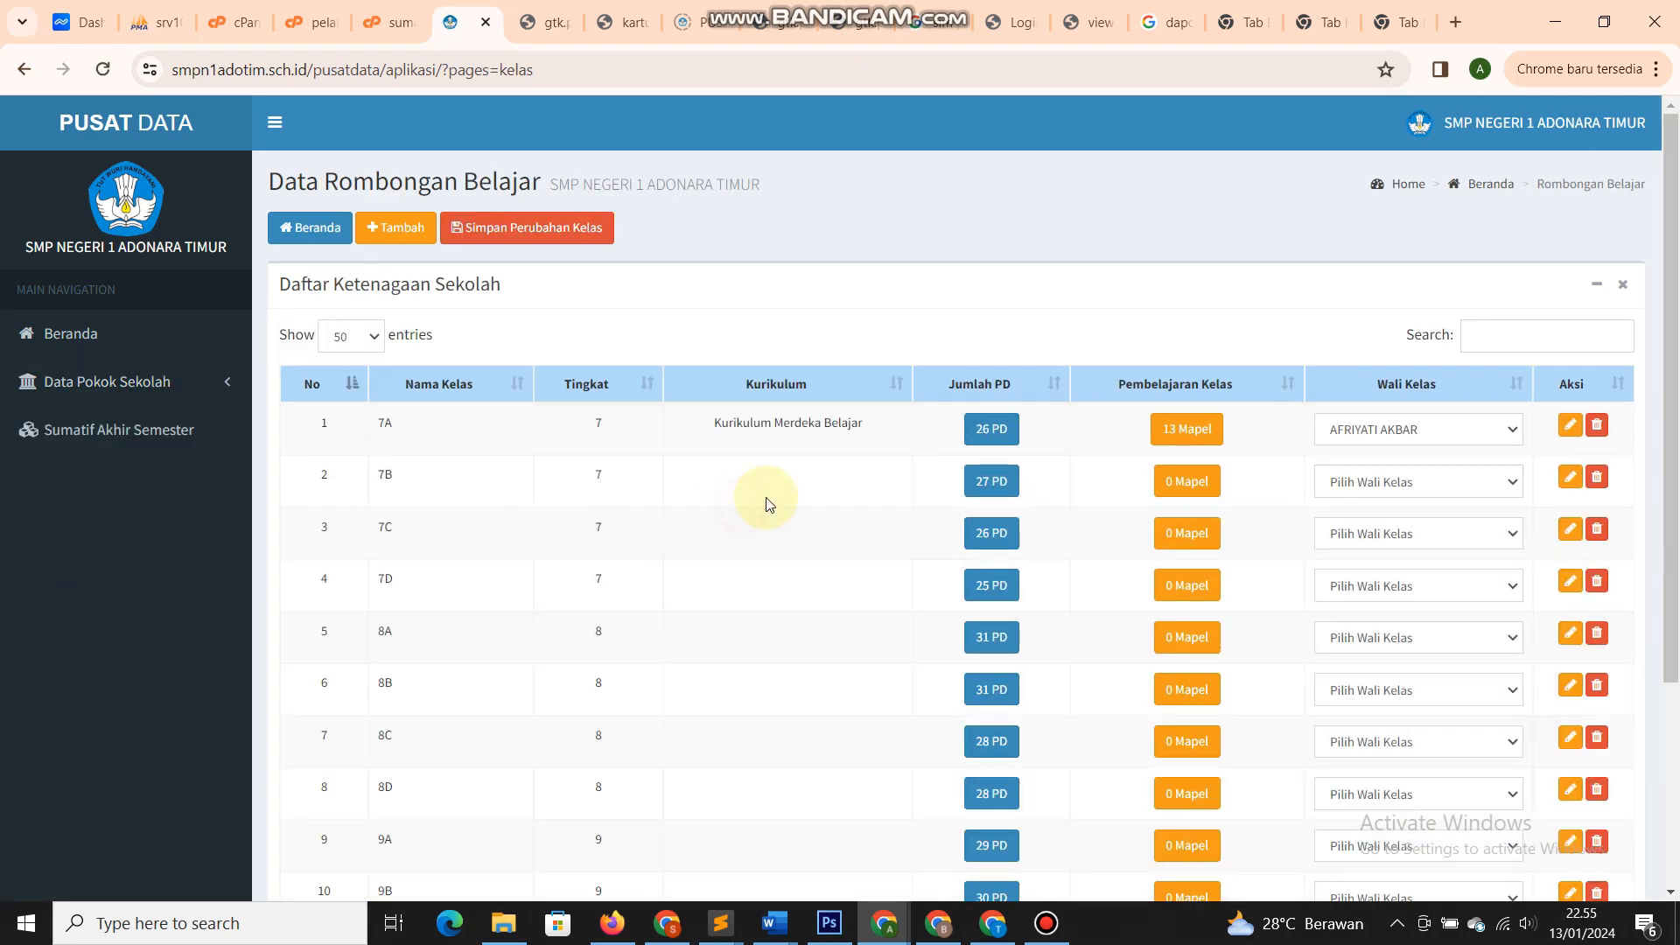
{"action": "scroll", "coordinate": [768, 504], "scroll_direction": "down", "scroll_amount": 3}
{"action": "scroll", "coordinate": [768, 499], "scroll_direction": "up", "scroll_amount": 3}
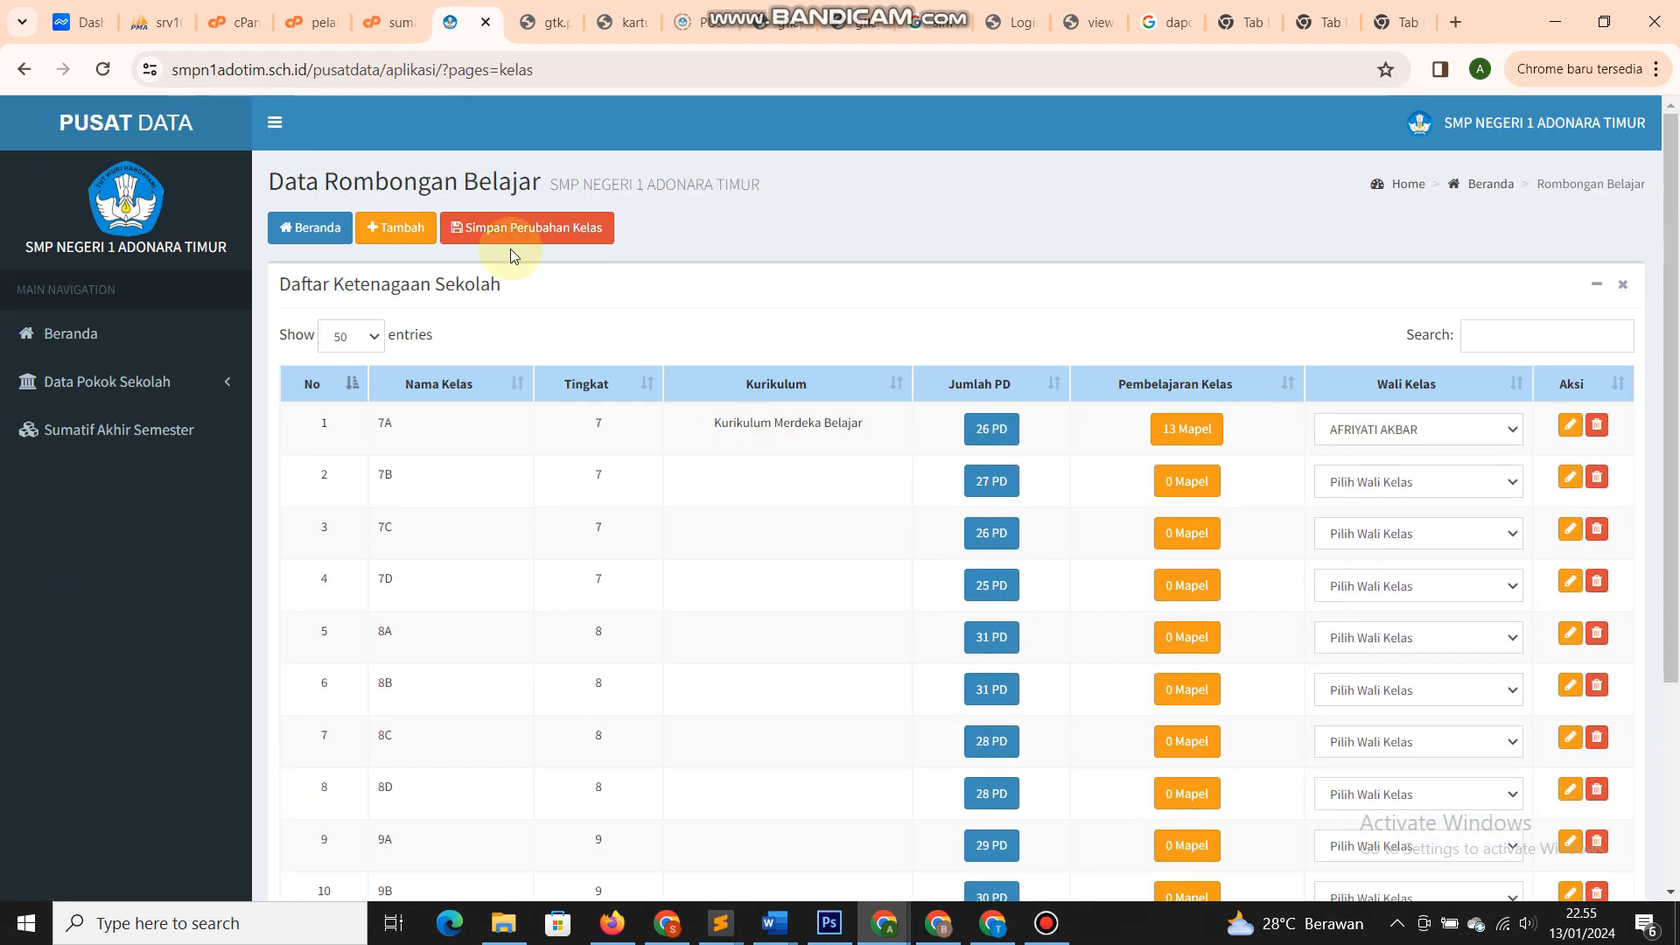
{"action": "left_click", "coordinate": [394, 229]}
{"action": "left_click", "coordinate": [757, 450]}
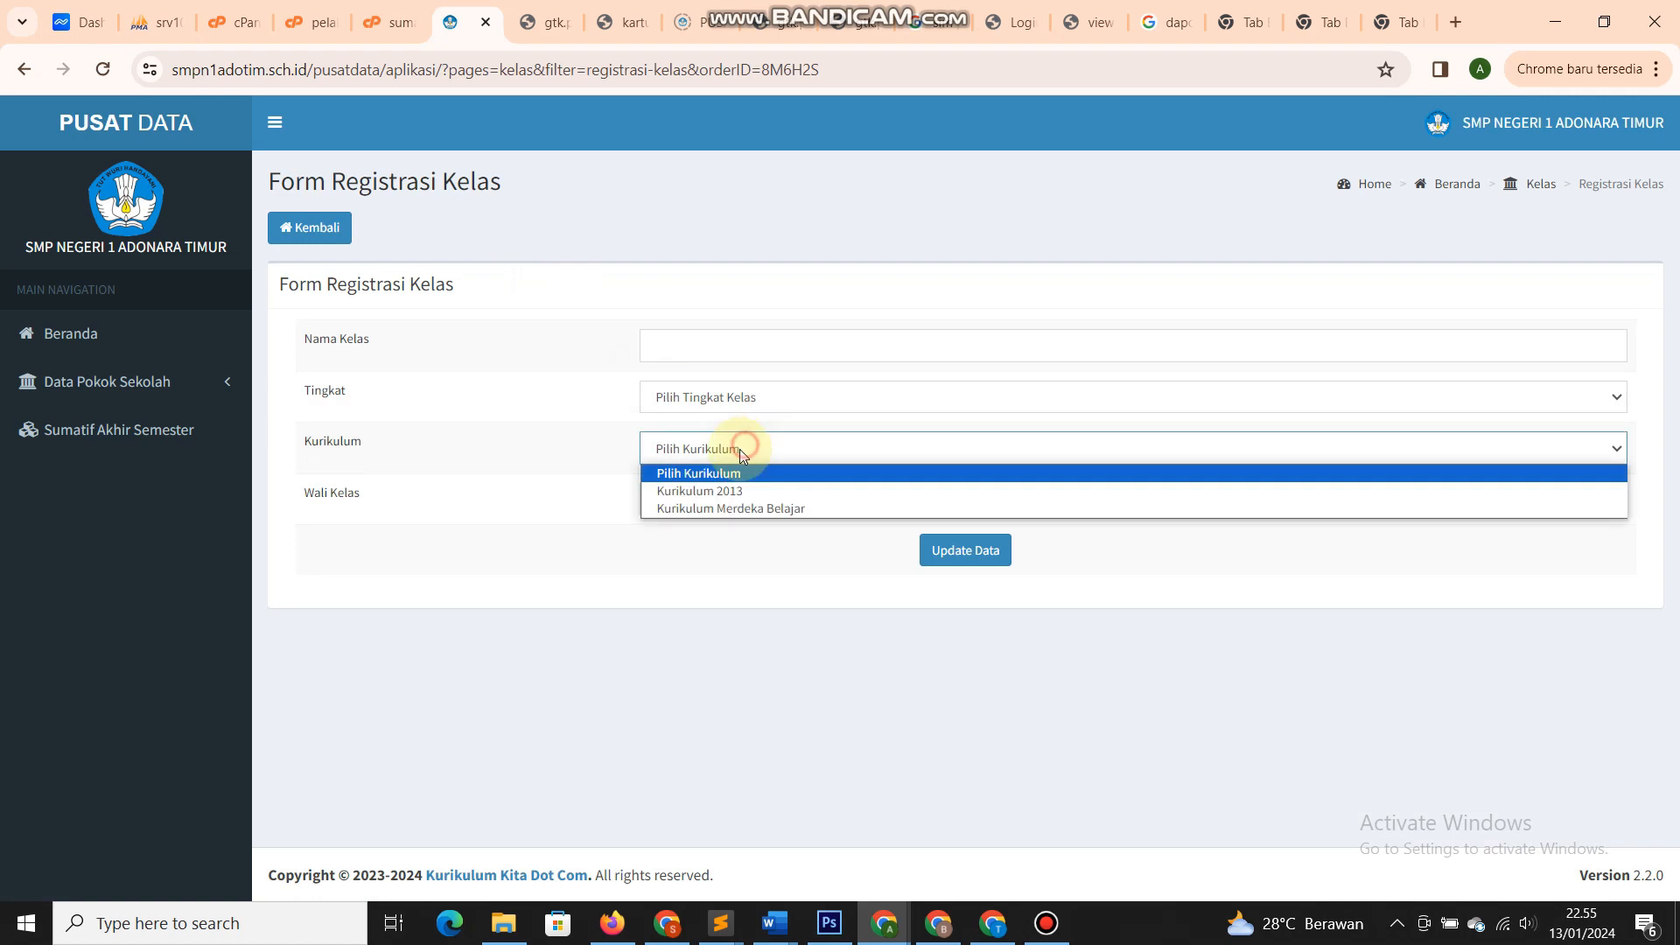
{"action": "left_click", "coordinate": [665, 560]}
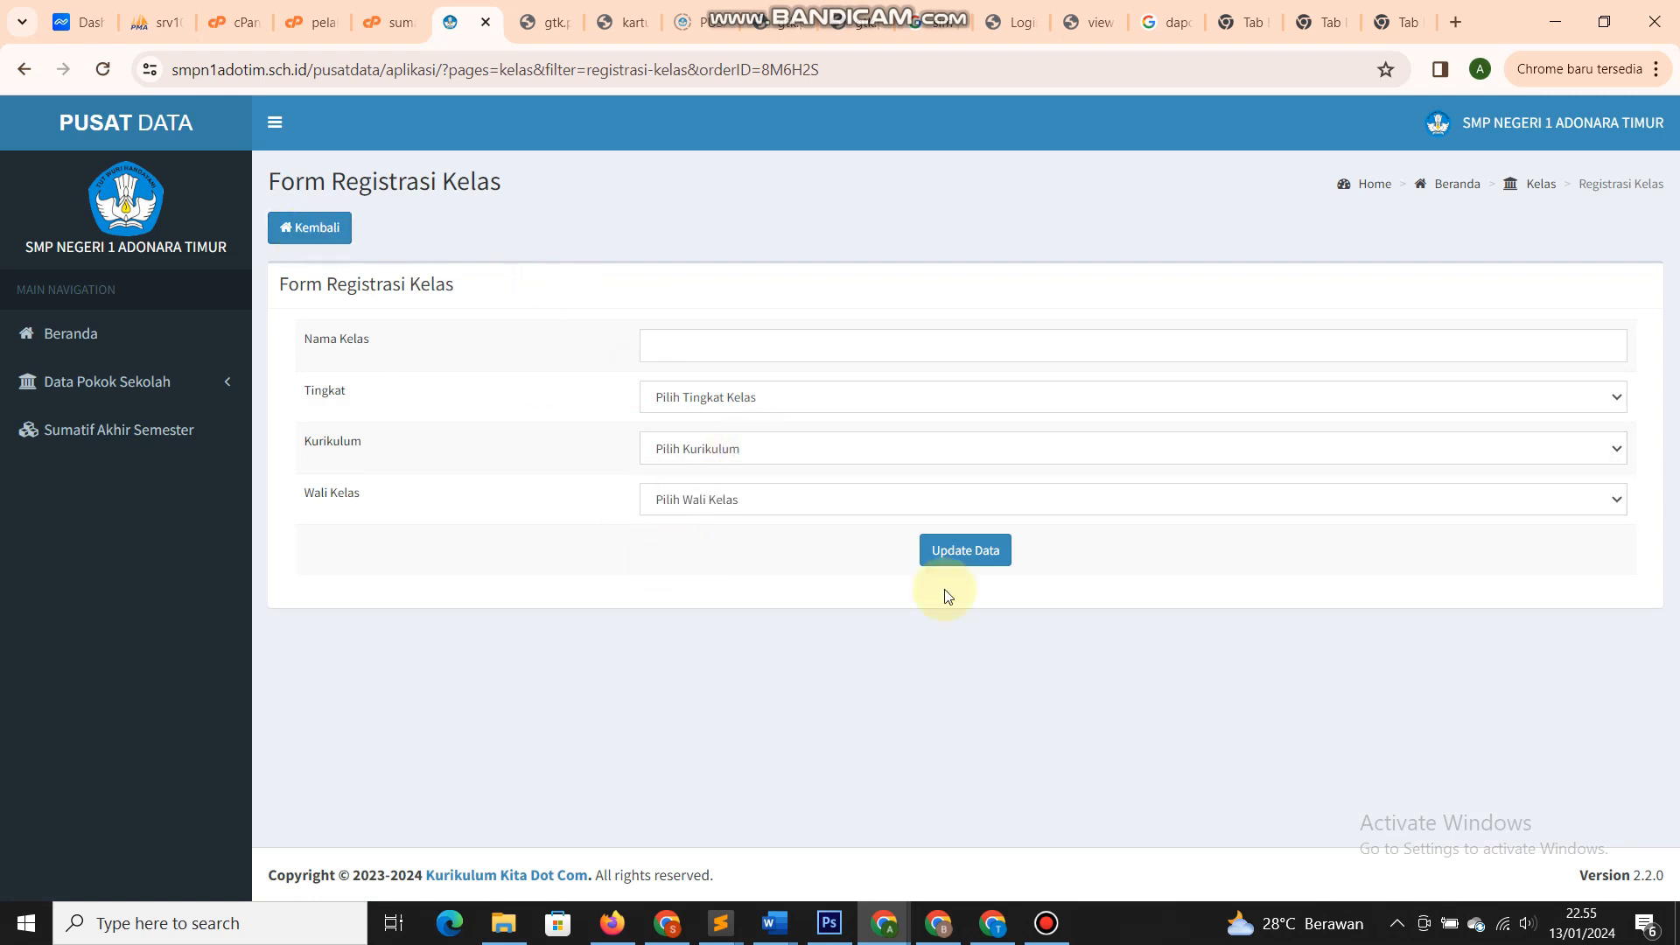
{"action": "left_click", "coordinate": [315, 229]}
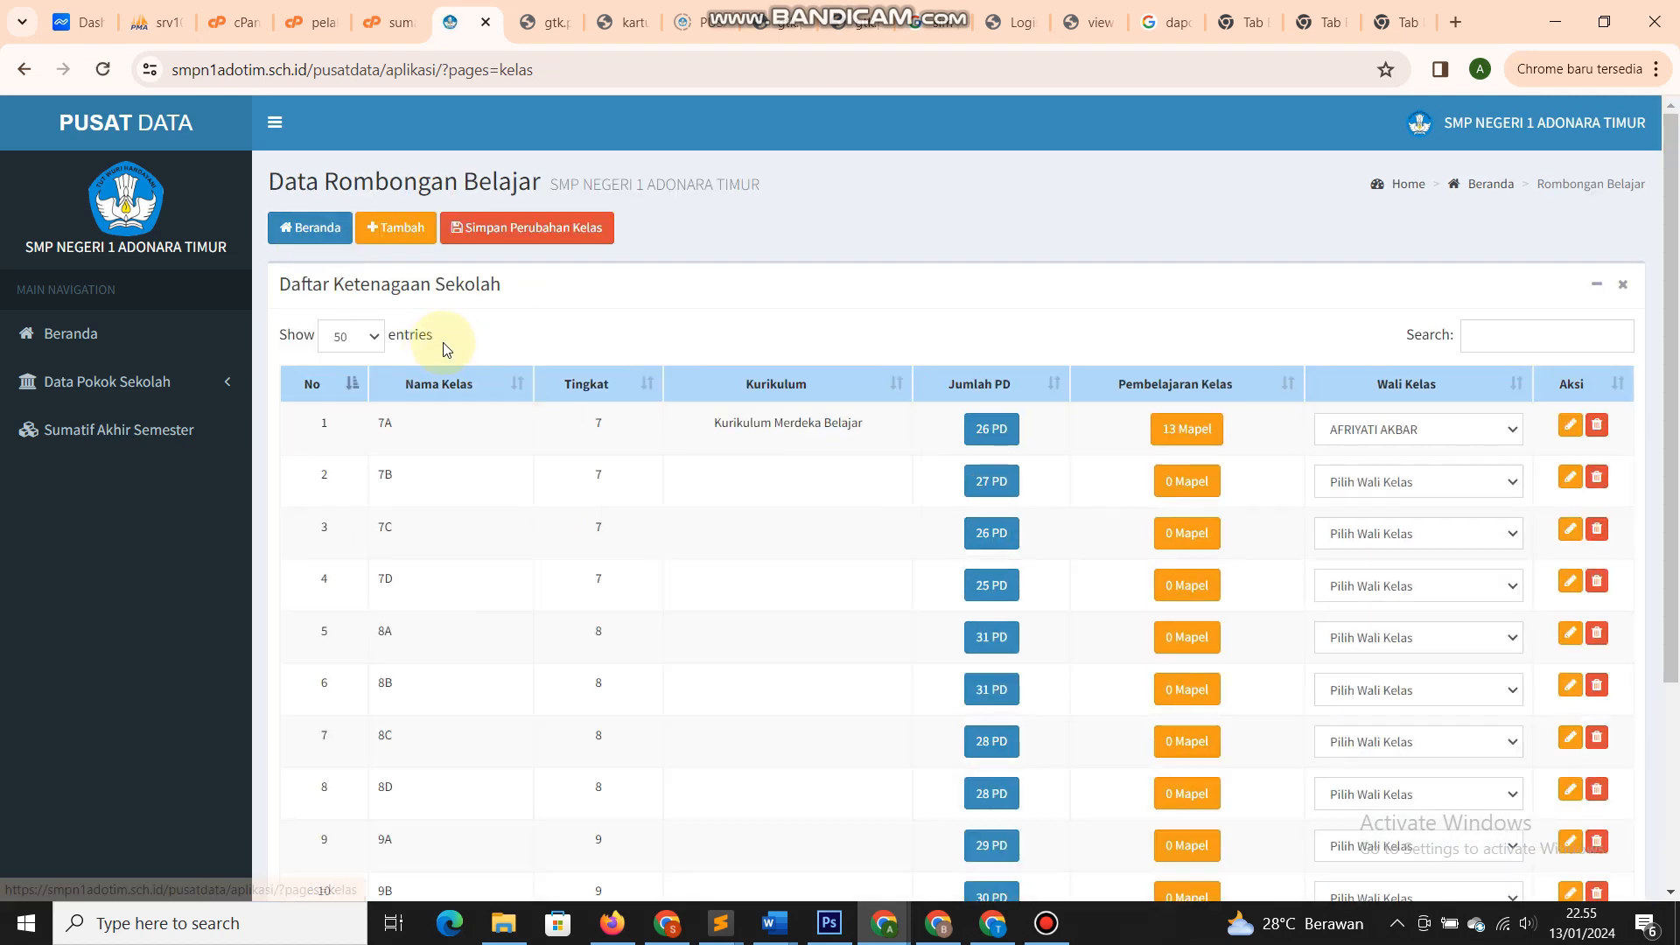
{"action": "left_click", "coordinate": [596, 320]}
{"action": "scroll", "coordinate": [596, 322], "scroll_direction": "down", "scroll_amount": 1}
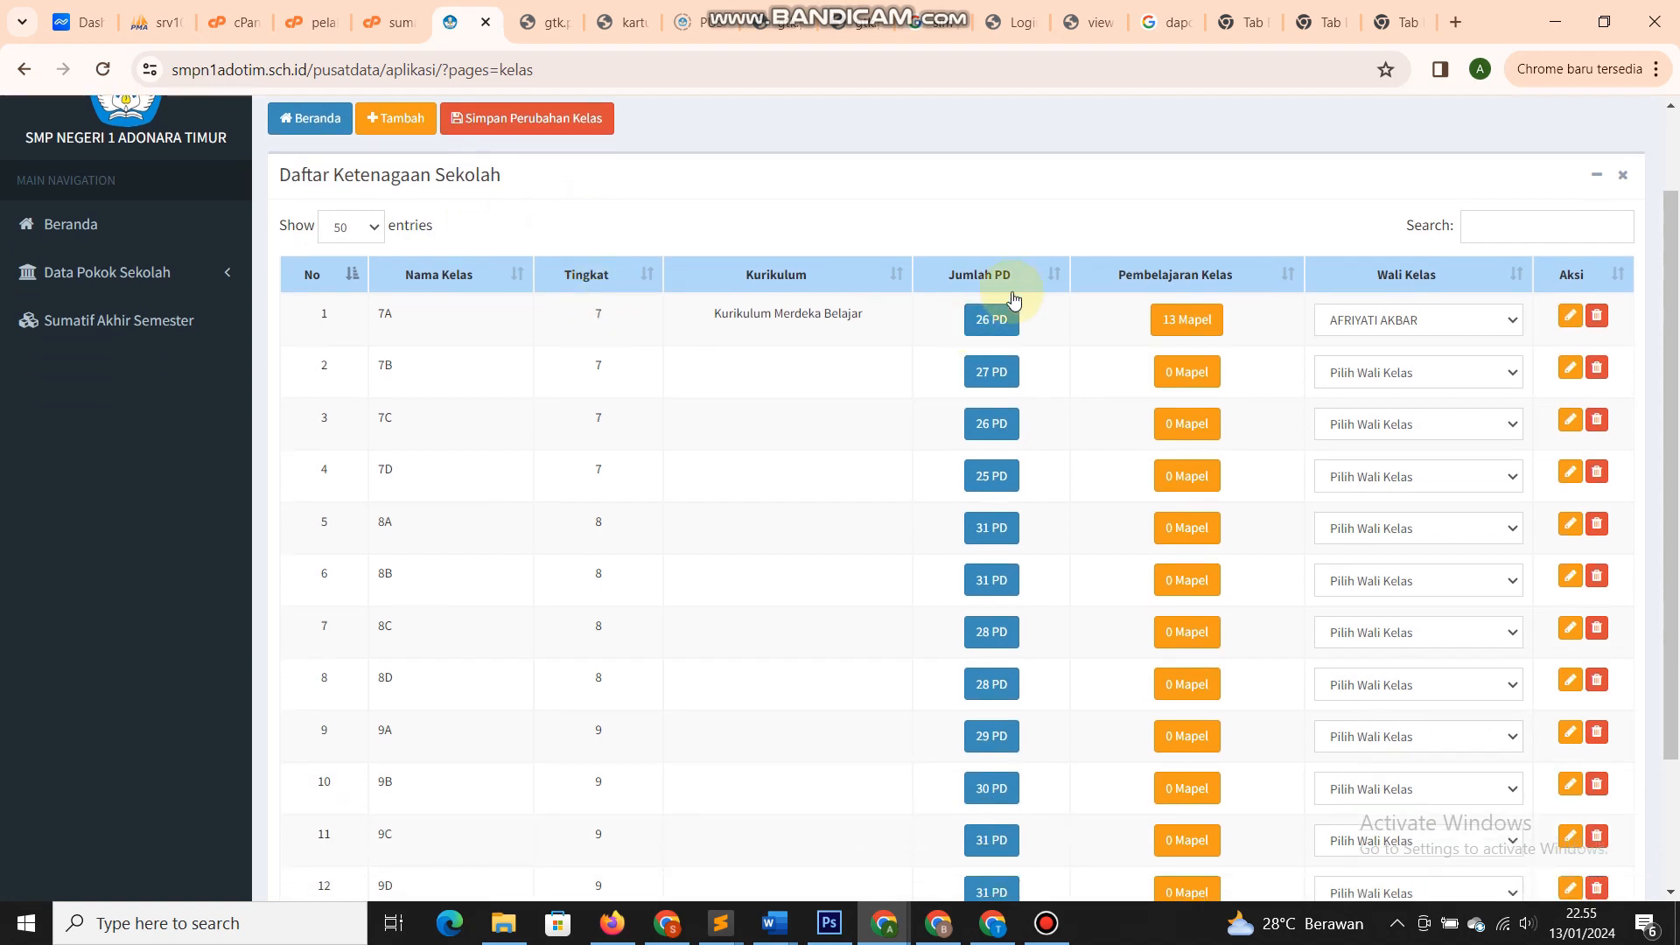
{"action": "left_click", "coordinate": [1044, 330]}
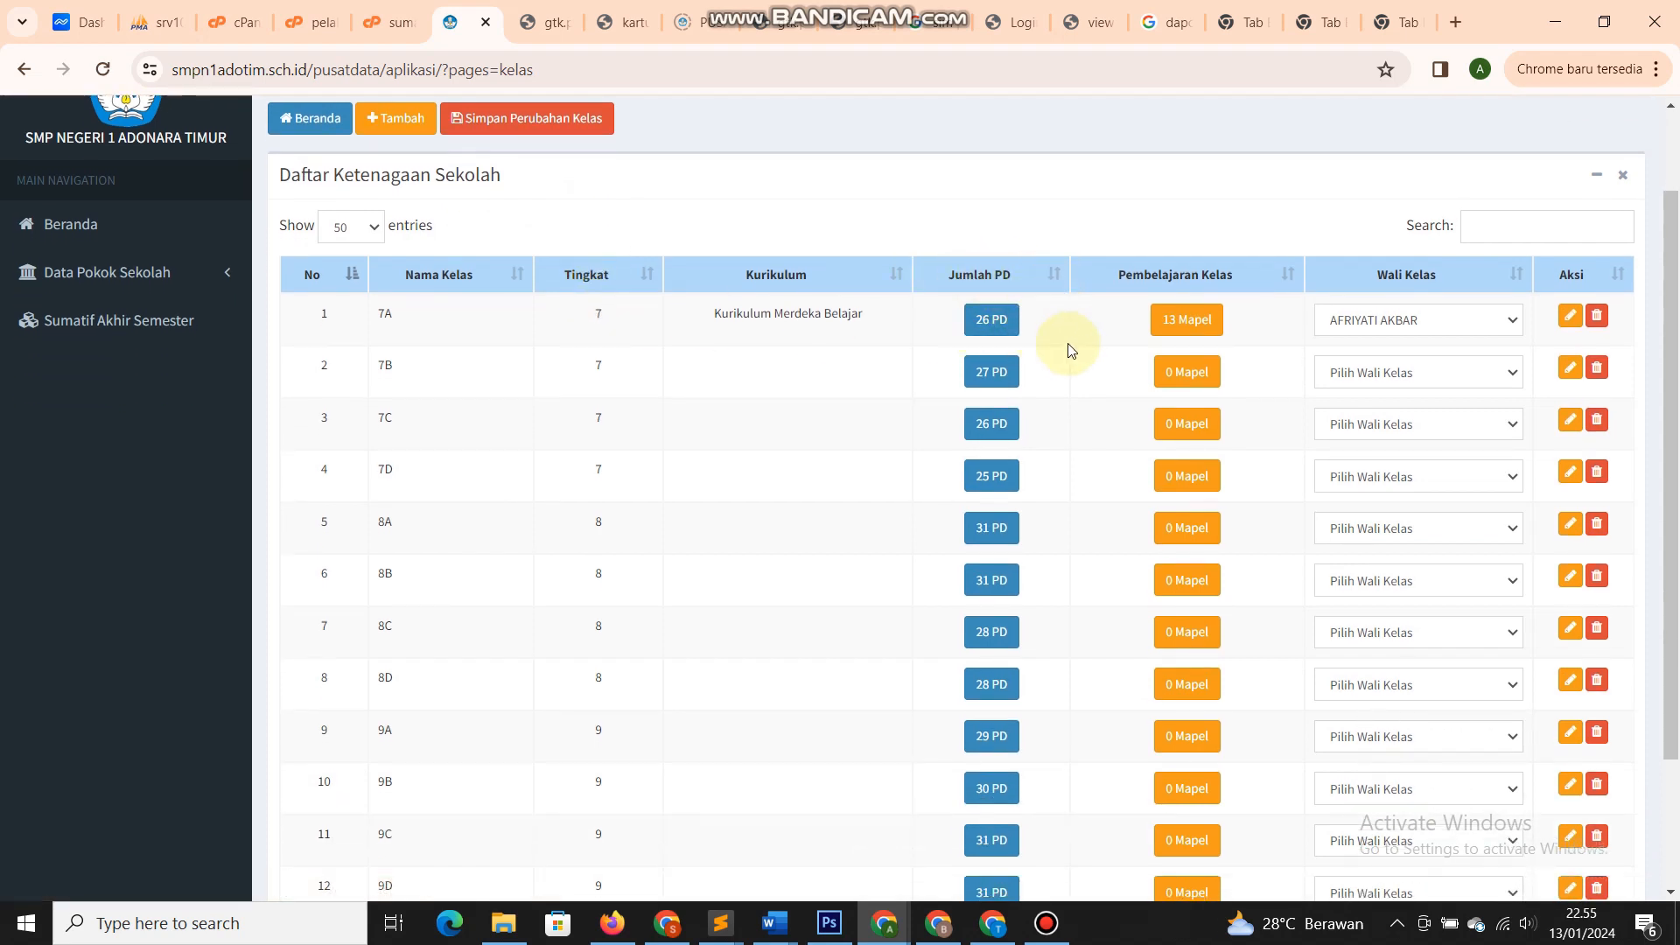
{"action": "scroll", "coordinate": [1063, 359], "scroll_direction": "down", "scroll_amount": 2}
{"action": "scroll", "coordinate": [1056, 385], "scroll_direction": "up", "scroll_amount": 3}
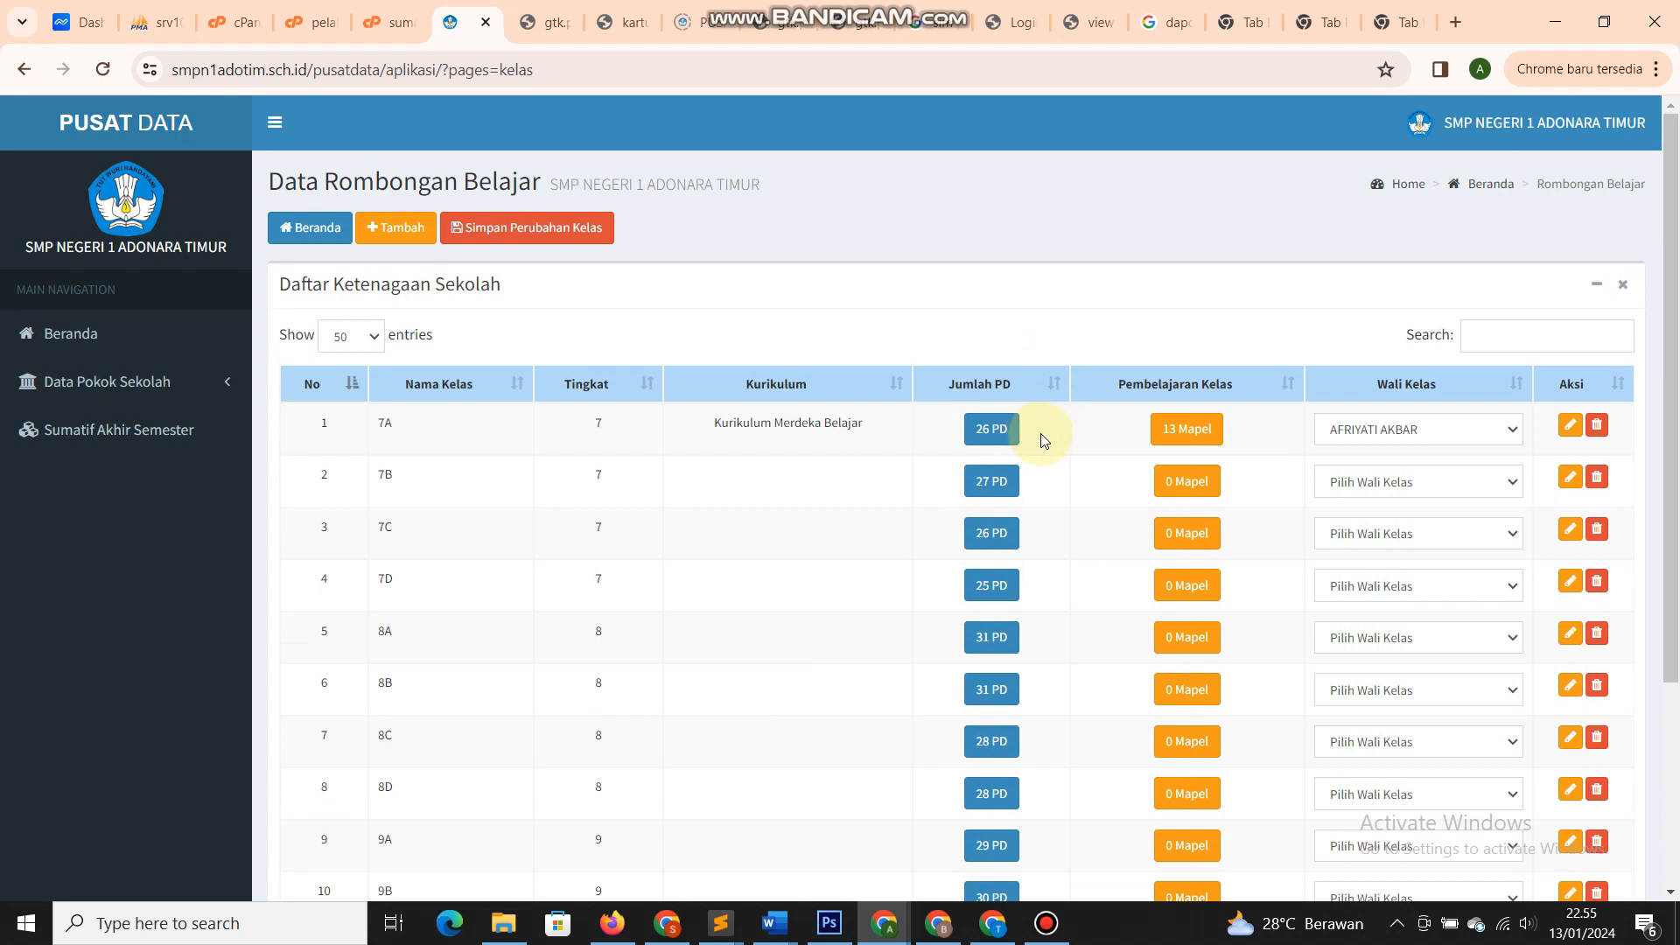
- Open class 7A's member list and look over its students
{"action": "left_click", "coordinate": [1001, 428]}
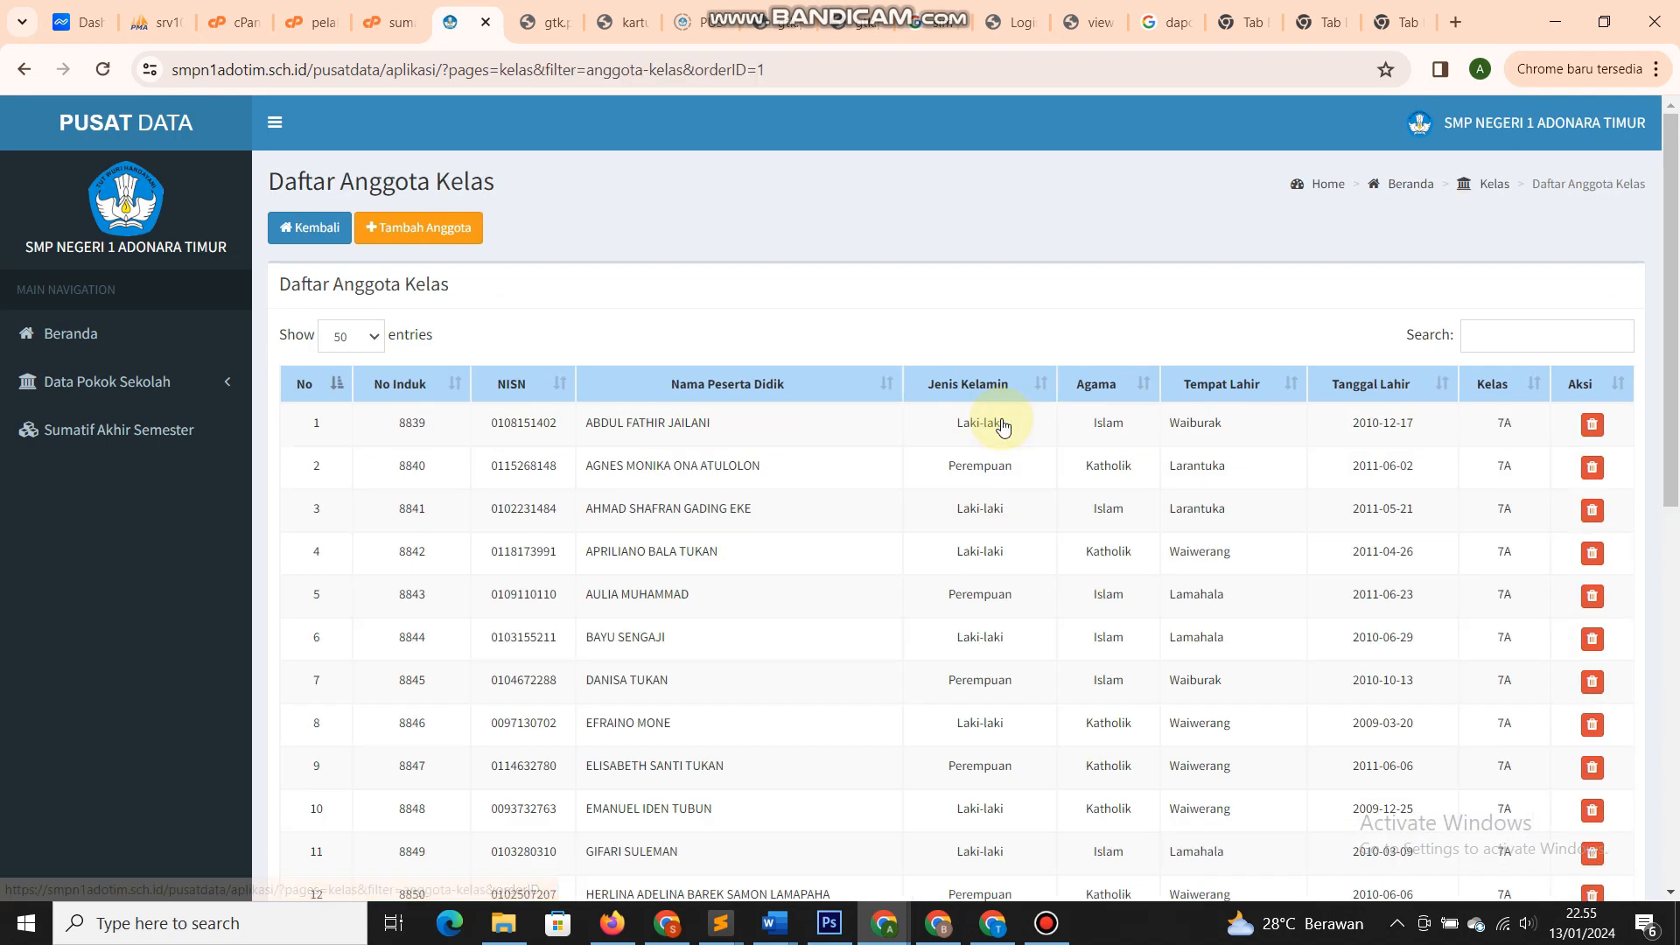
{"action": "scroll", "coordinate": [1002, 426], "scroll_direction": "down", "scroll_amount": 9}
{"action": "scroll", "coordinate": [999, 425], "scroll_direction": "up", "scroll_amount": 2}
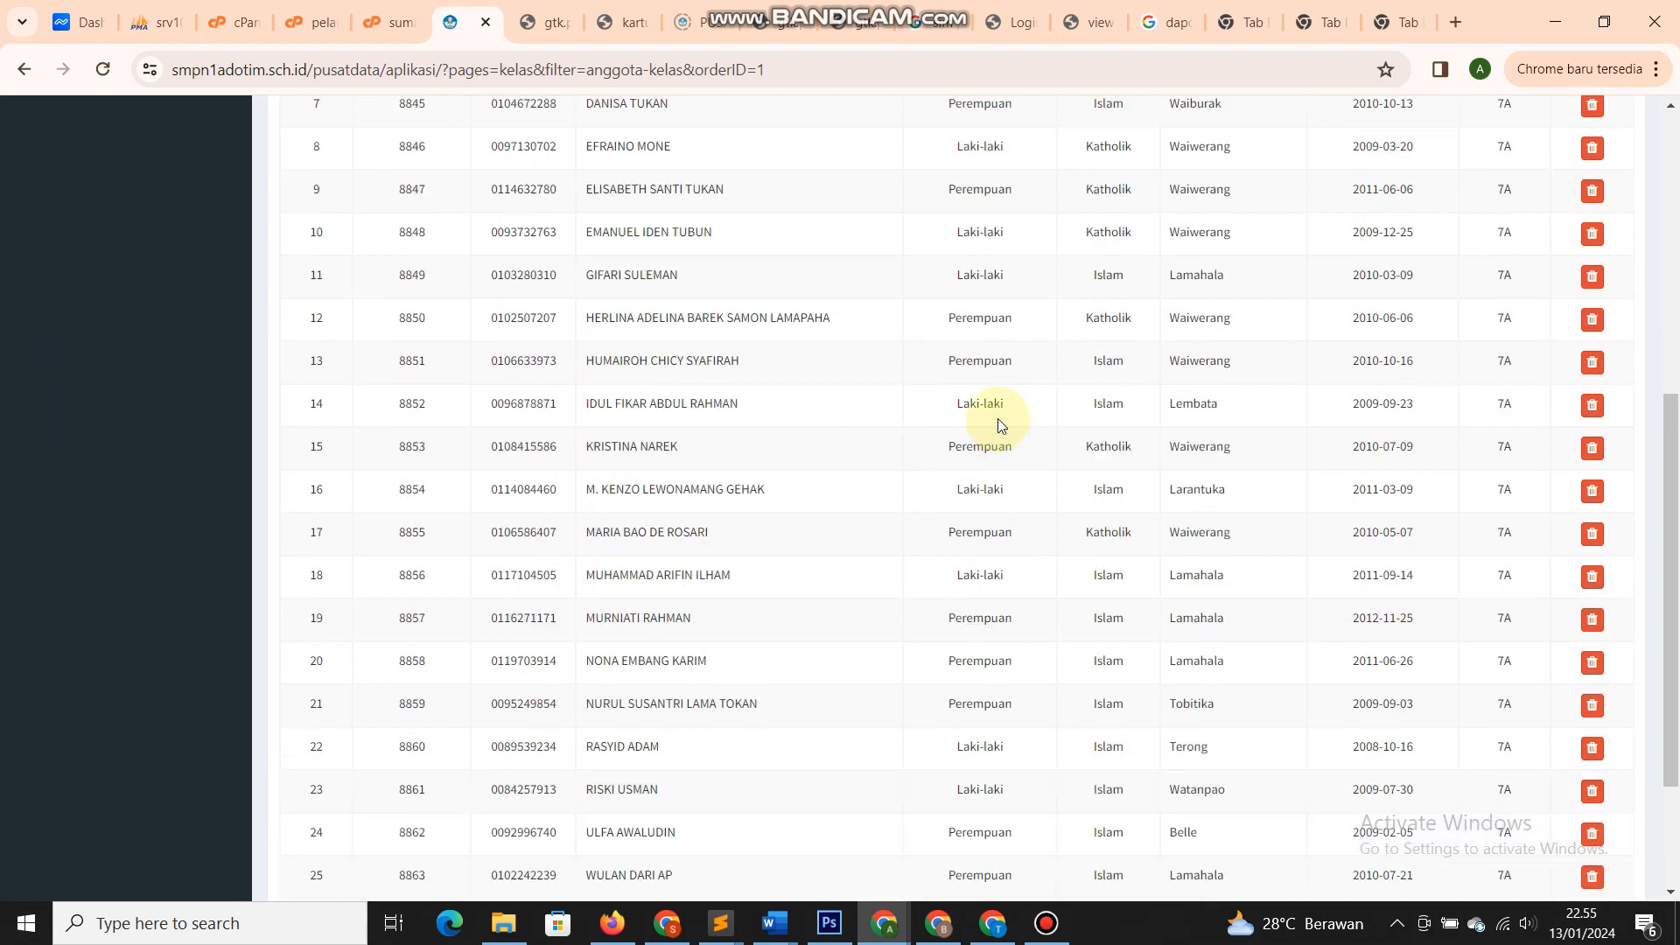
{"action": "scroll", "coordinate": [997, 419], "scroll_direction": "up", "scroll_amount": 5}
{"action": "left_click_drag", "start_coordinate": [395, 314], "coordinate": [1037, 595]}
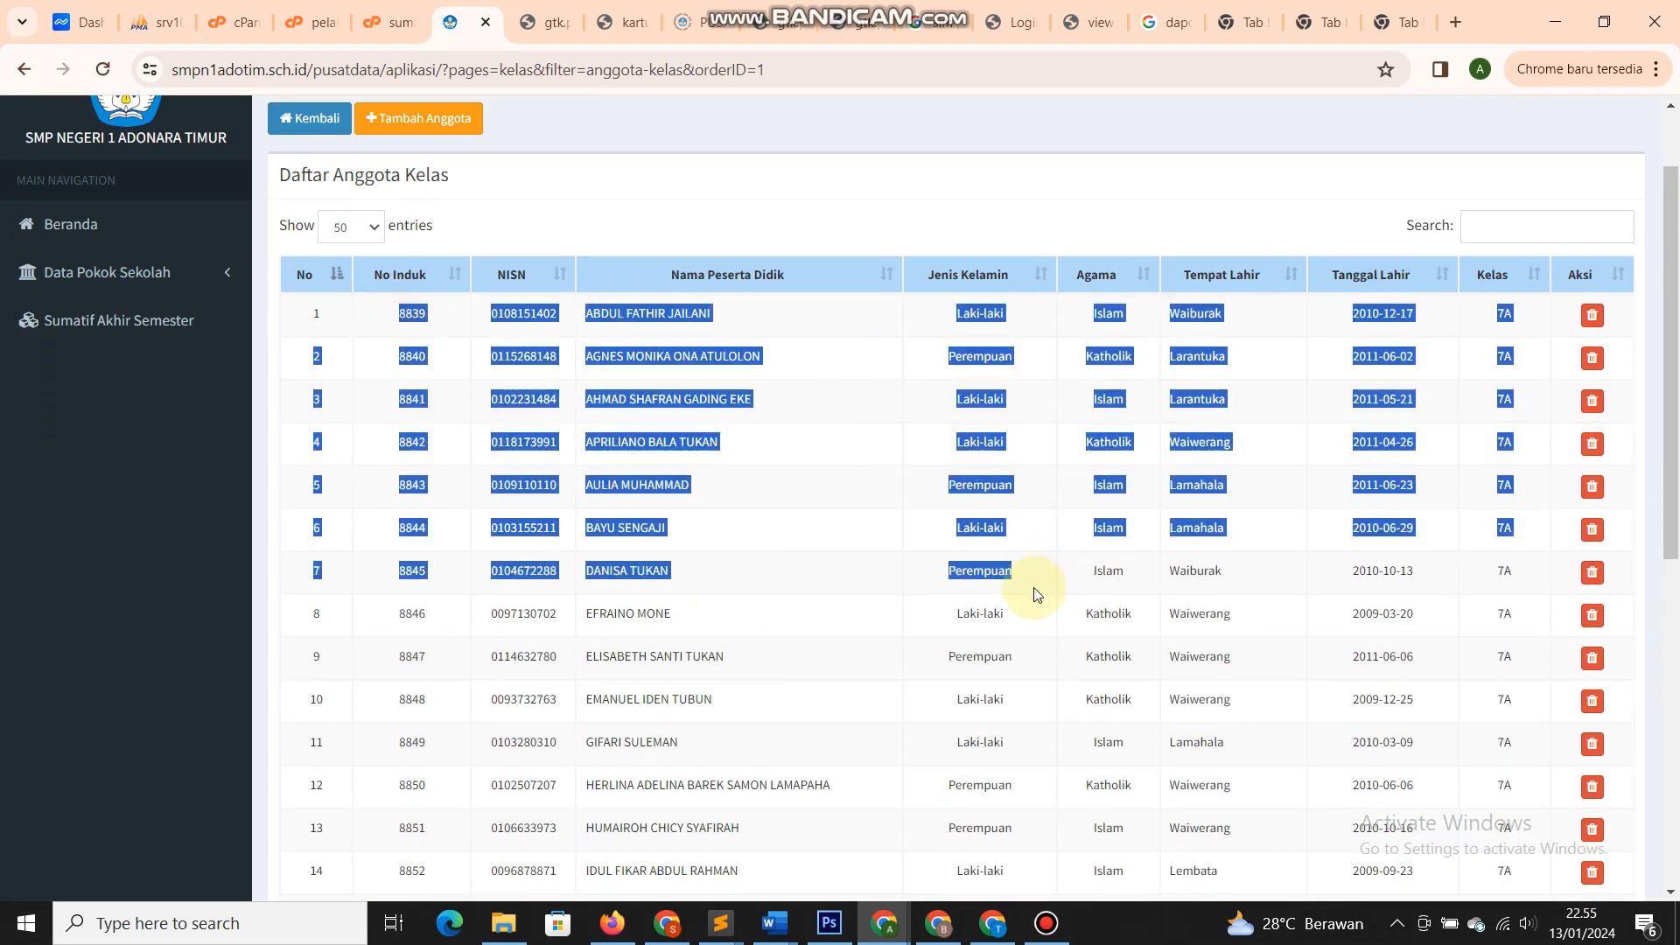
{"action": "left_click", "coordinate": [861, 549]}
{"action": "scroll", "coordinate": [744, 492], "scroll_direction": "up", "scroll_amount": 2}
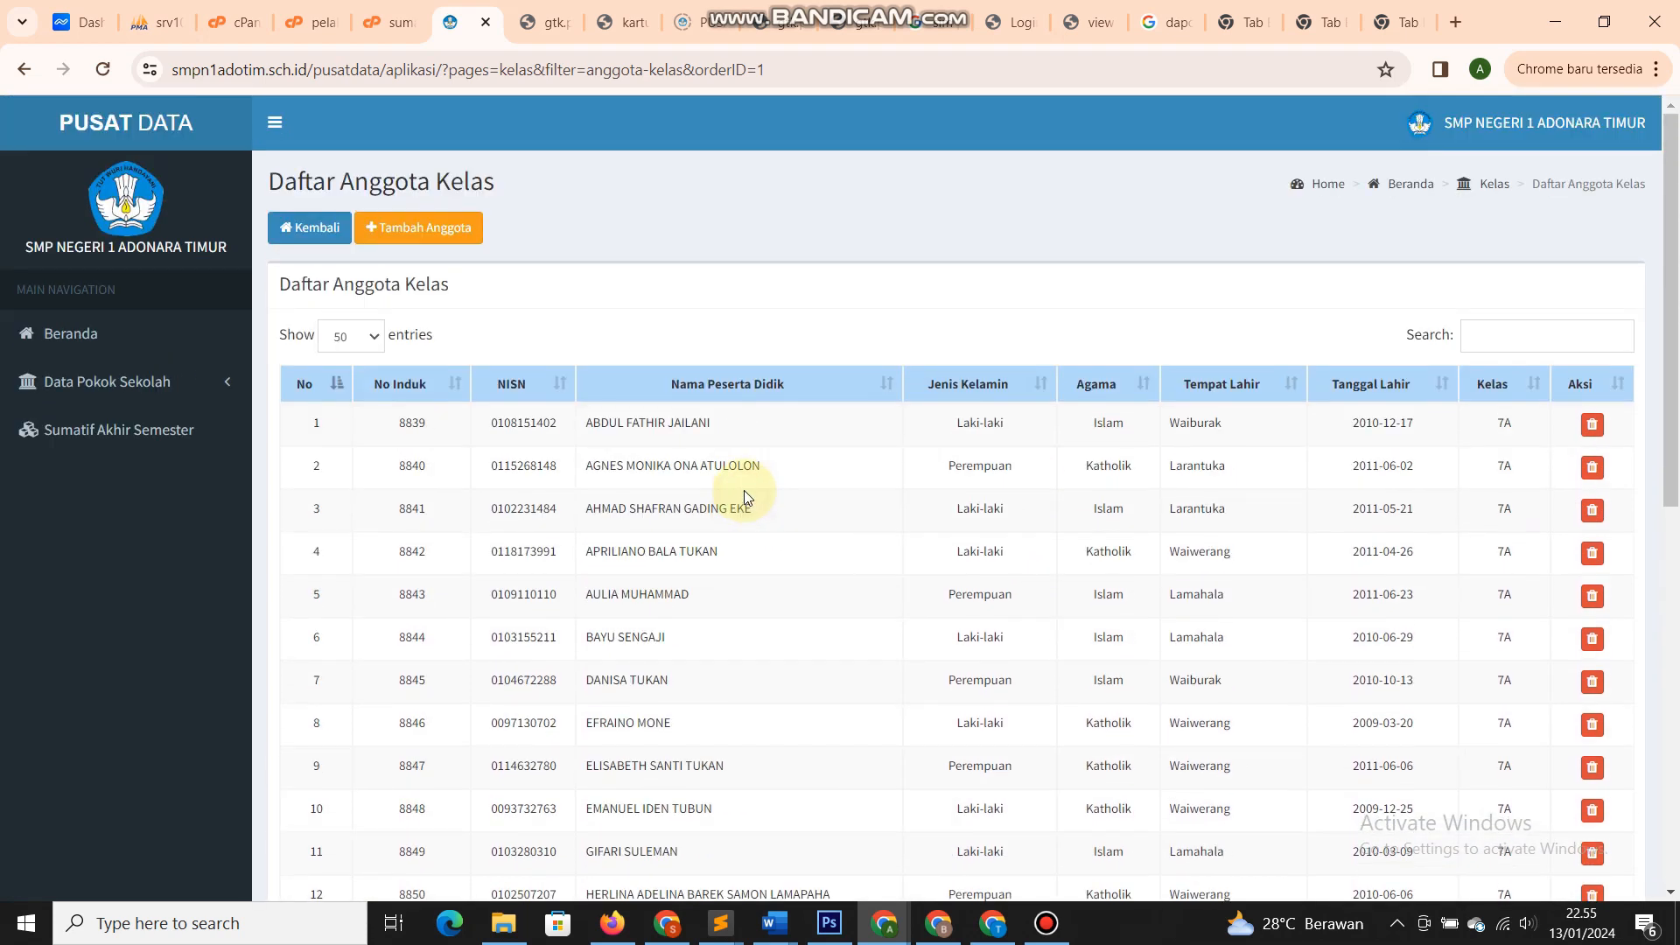
{"action": "scroll", "coordinate": [743, 491], "scroll_direction": "down", "scroll_amount": 2}
{"action": "scroll", "coordinate": [743, 490], "scroll_direction": "up", "scroll_amount": 2}
{"action": "left_click", "coordinate": [687, 300]}
{"action": "left_click", "coordinate": [507, 299]}
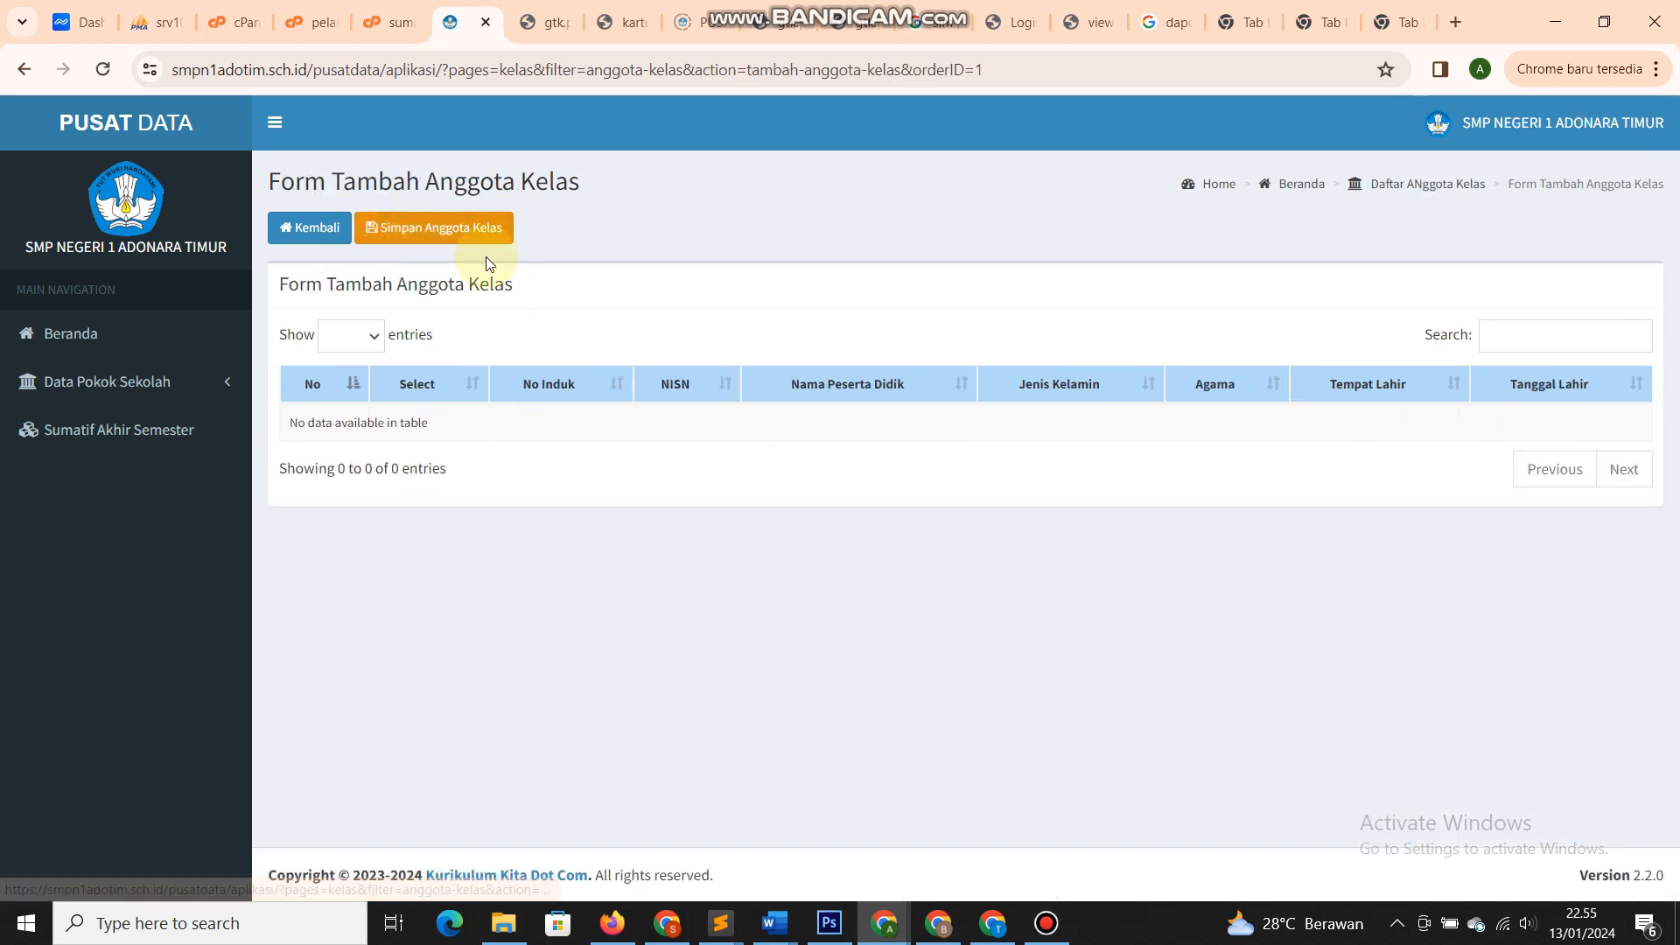
- Open the empty Form Tambah Anggota Kelas for 7A, then go back twice with Kembali
{"action": "left_click", "coordinate": [656, 312]}
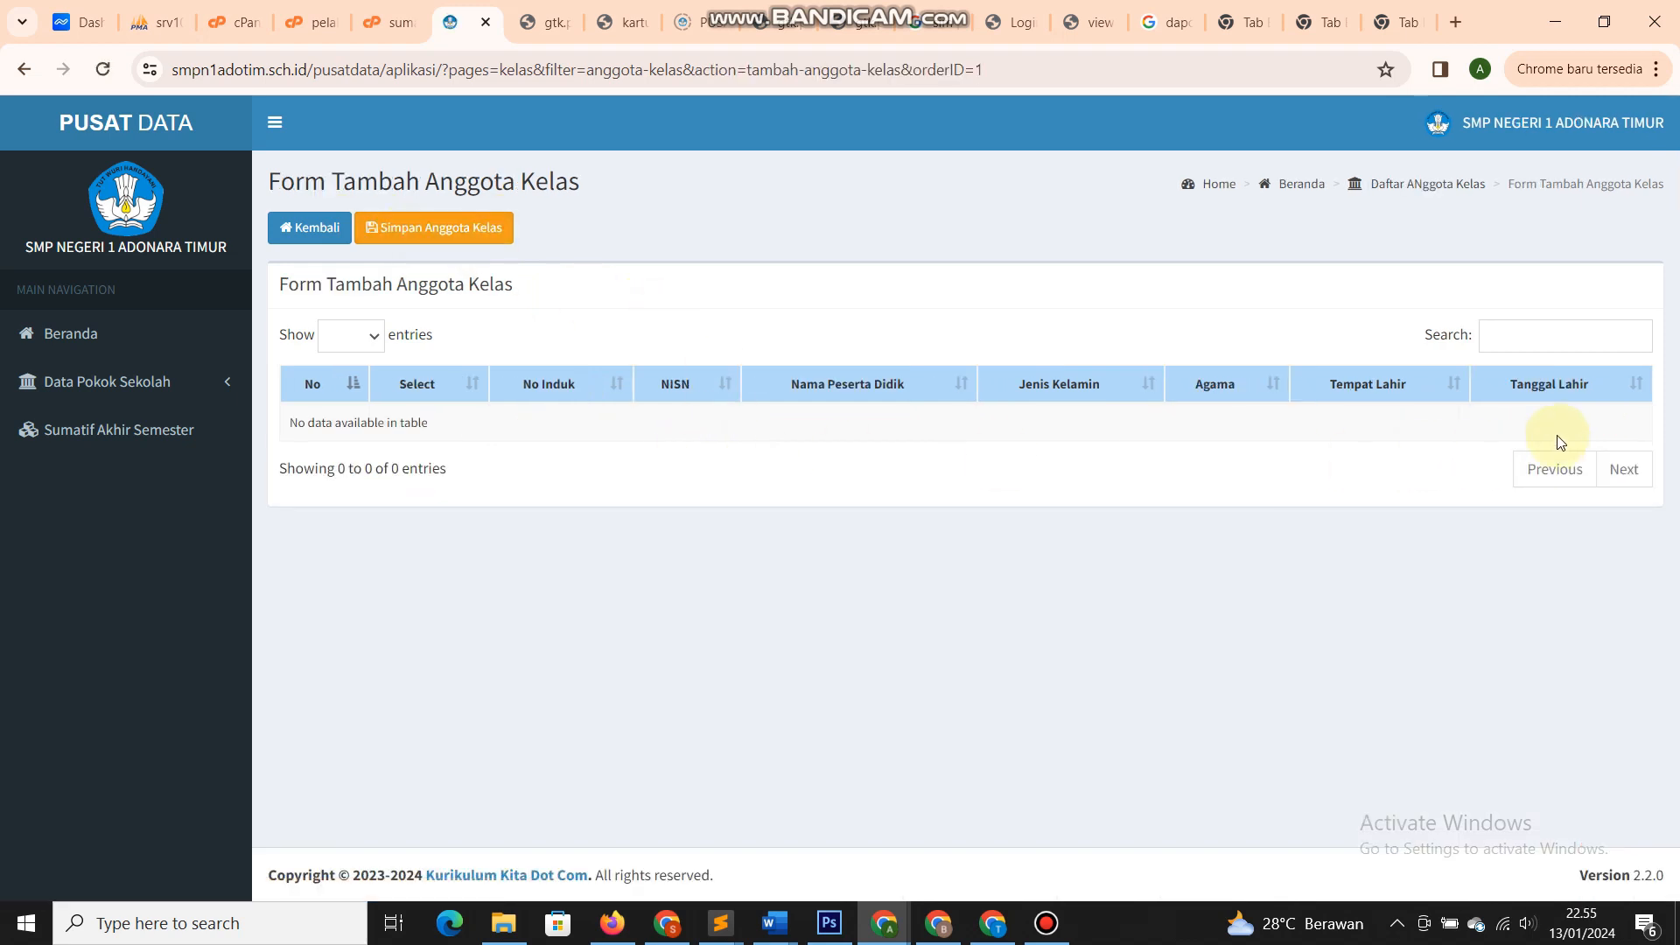
{"action": "left_click_drag", "start_coordinate": [888, 437], "coordinate": [300, 422]}
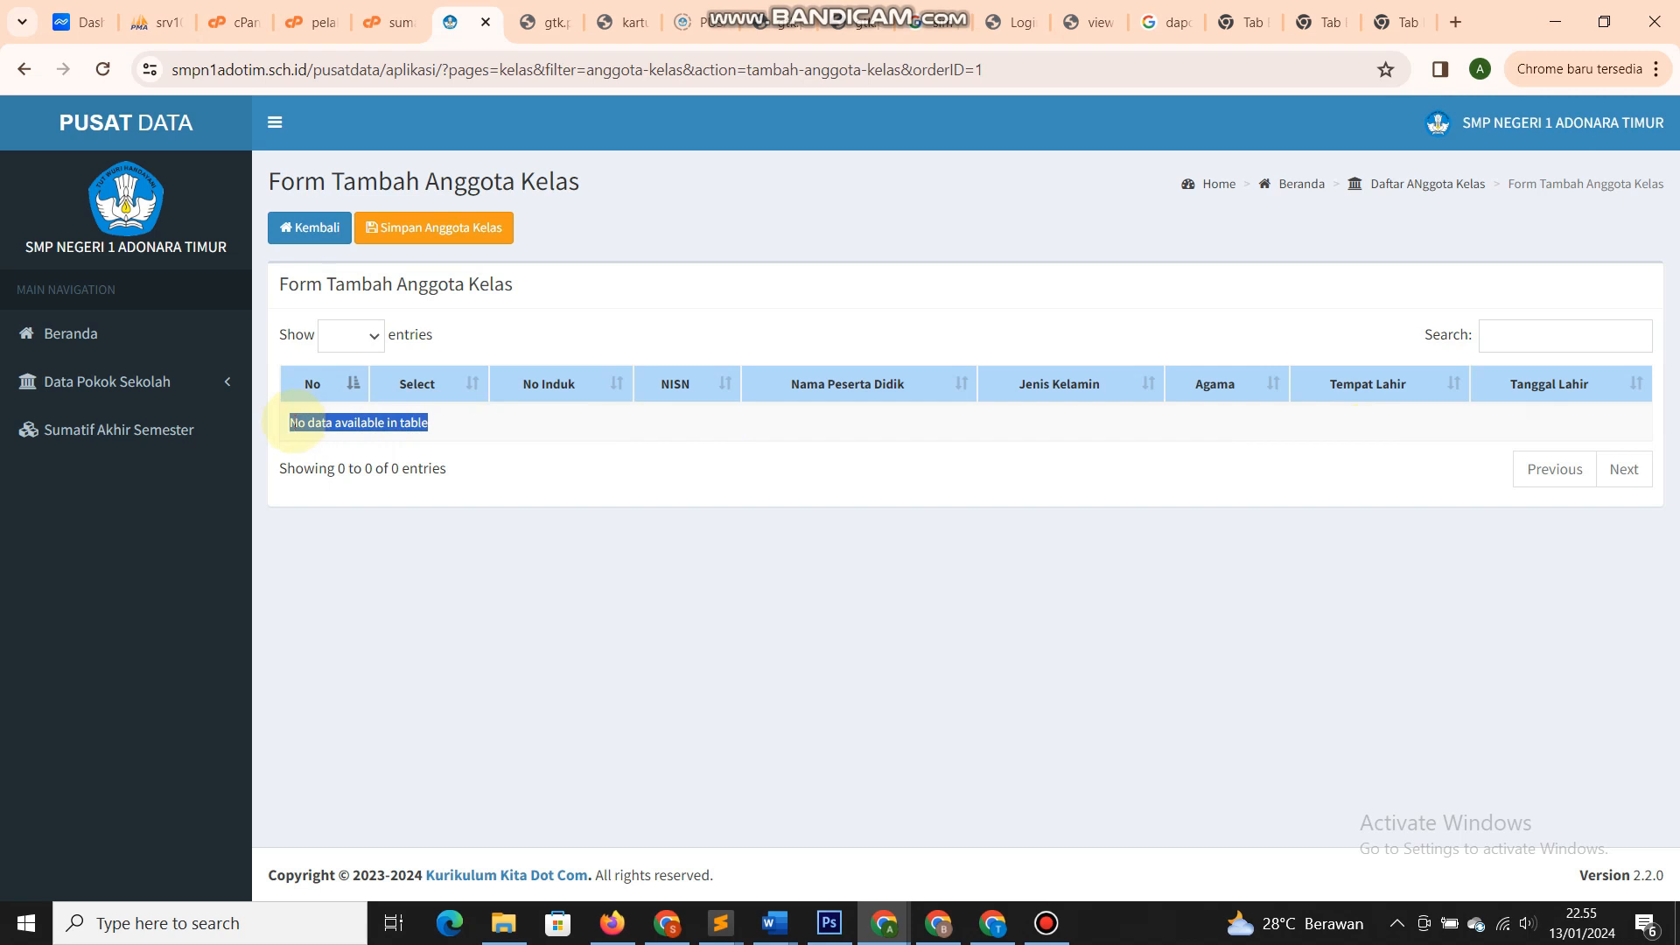
{"action": "left_click", "coordinate": [319, 425]}
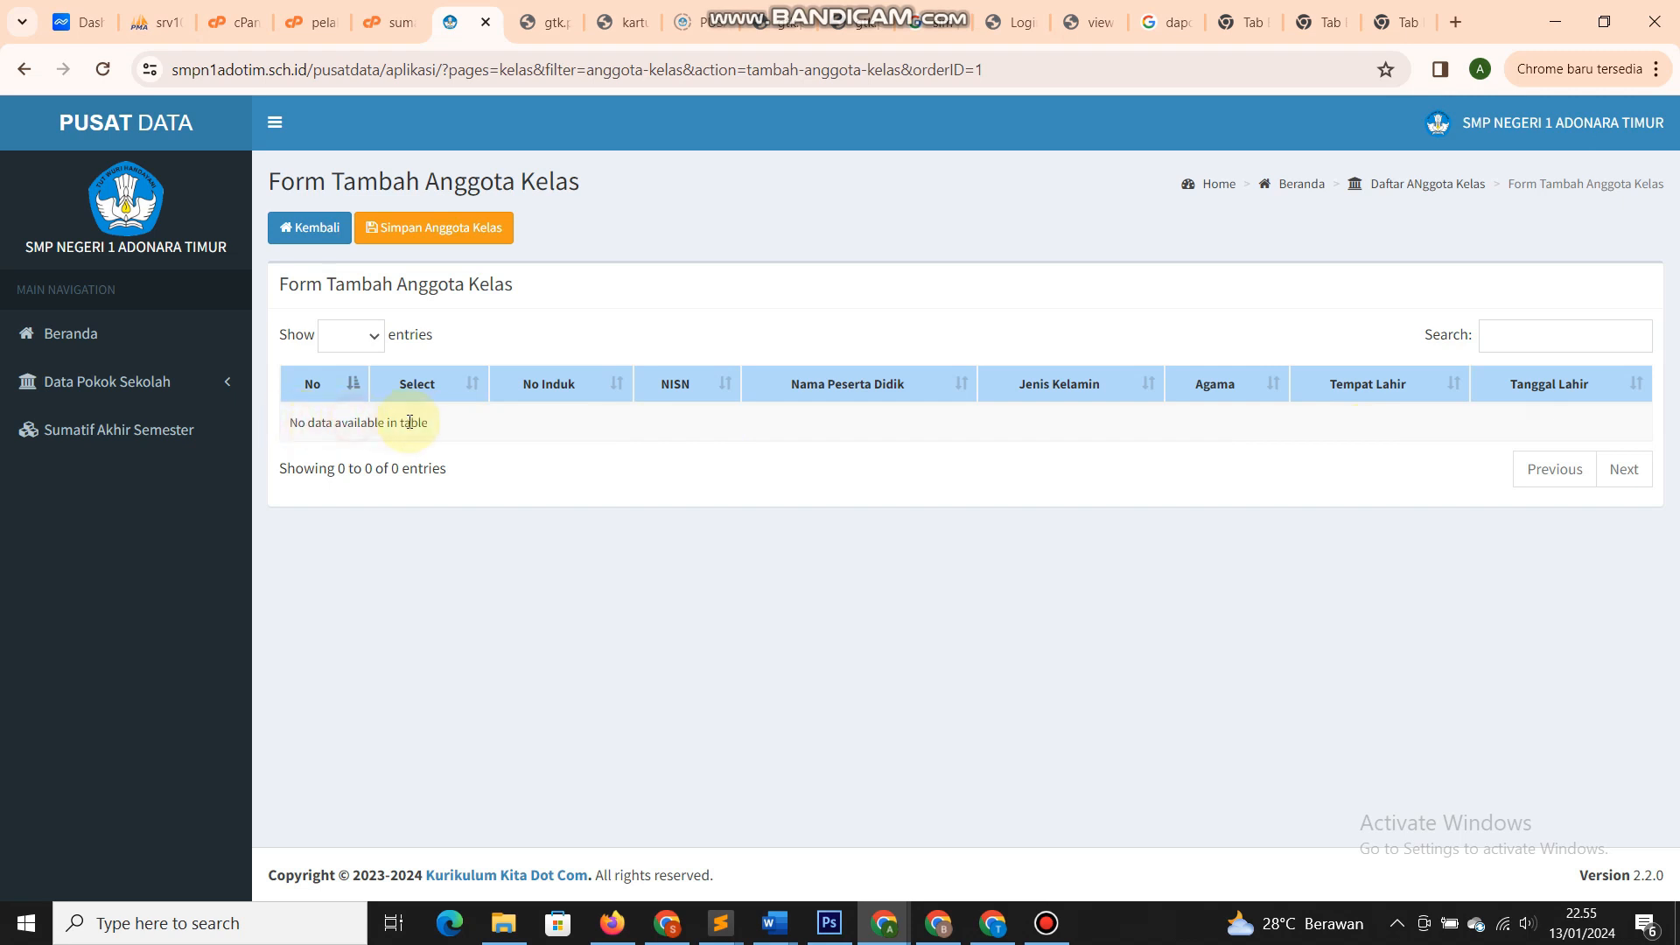
{"action": "left_click_drag", "start_coordinate": [446, 428], "coordinate": [310, 424]}
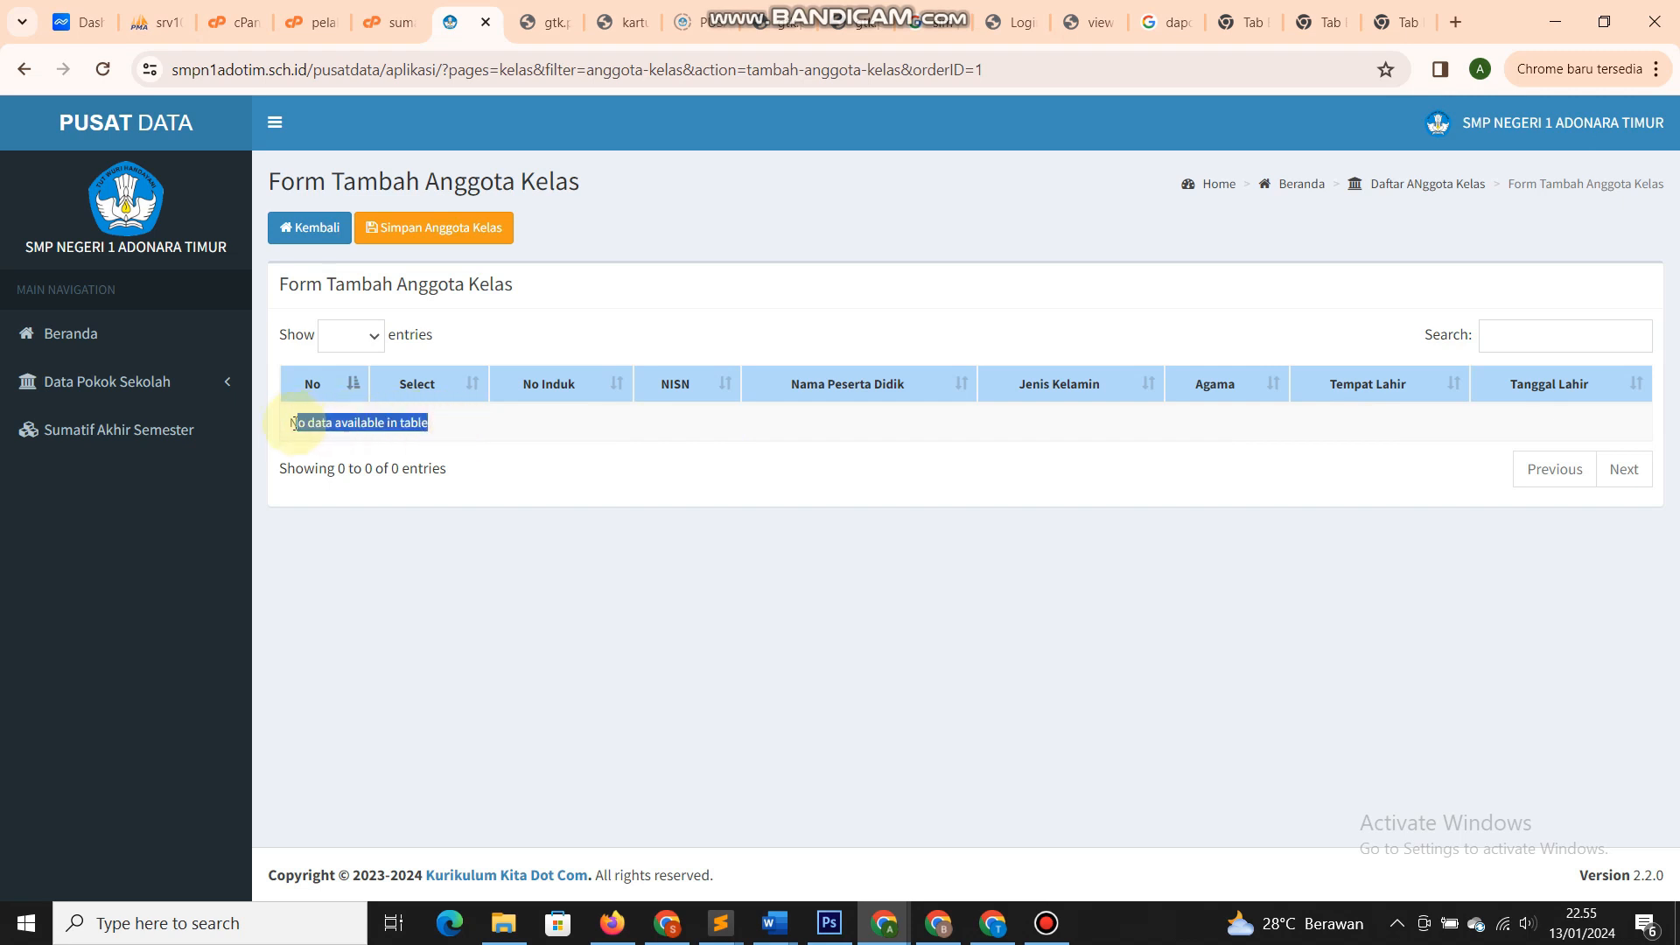
{"action": "left_click", "coordinate": [306, 423]}
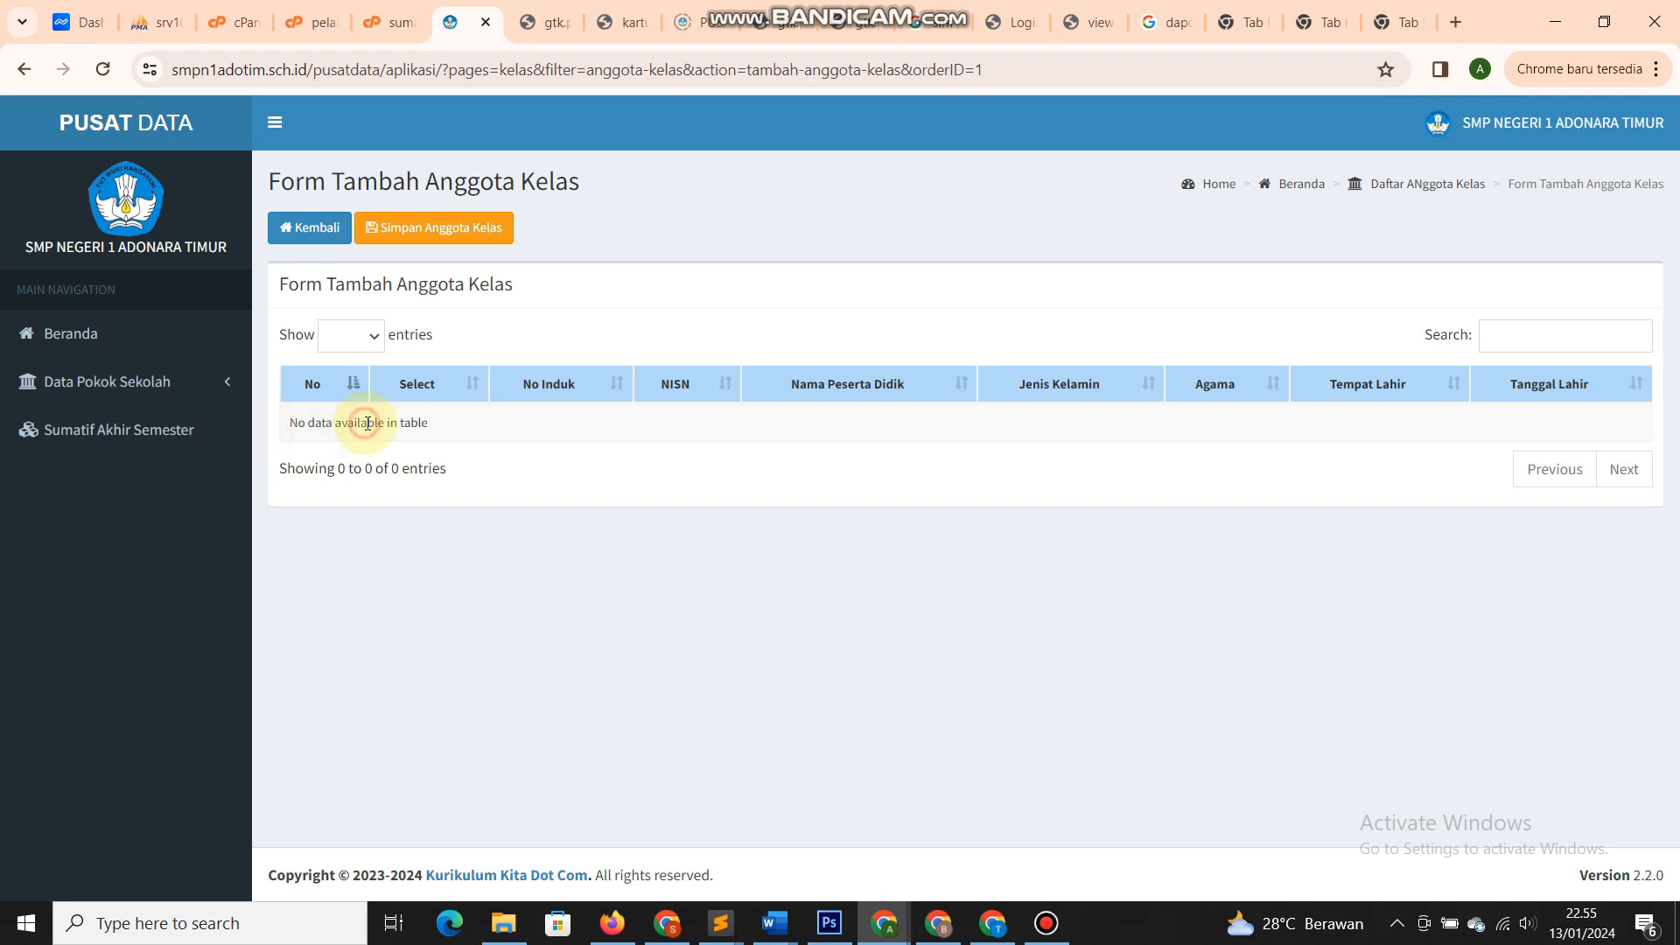
{"action": "left_click", "coordinate": [302, 227]}
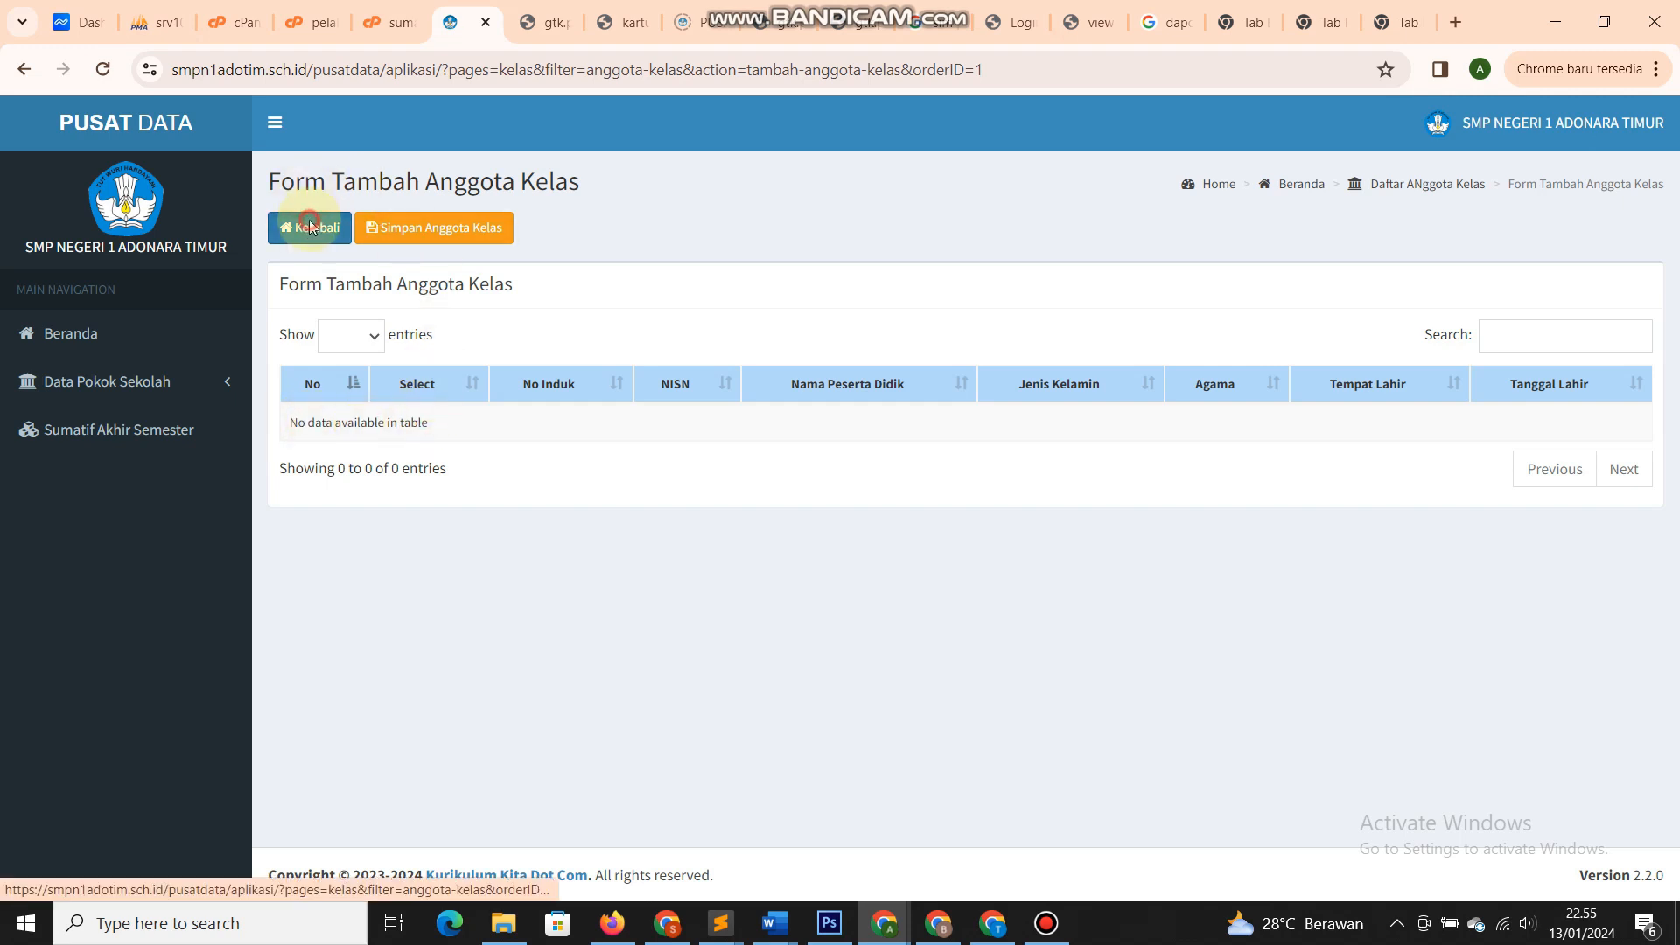
{"action": "left_click", "coordinate": [344, 232]}
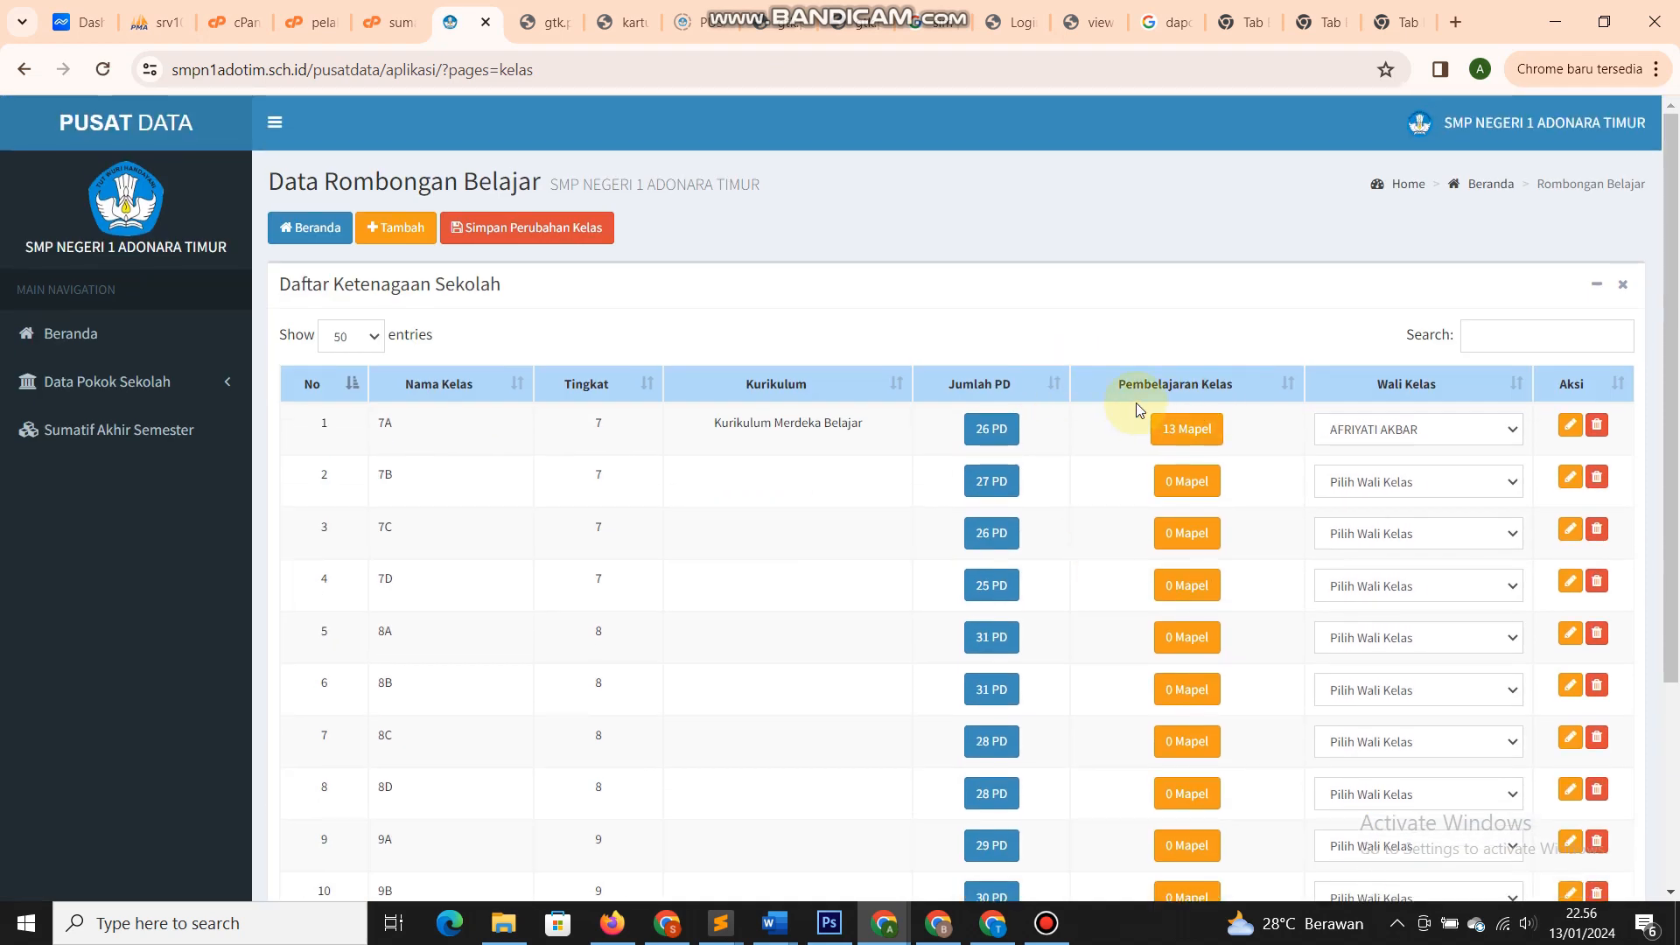
{"action": "left_click", "coordinate": [1109, 493]}
{"action": "left_click", "coordinate": [1200, 440]}
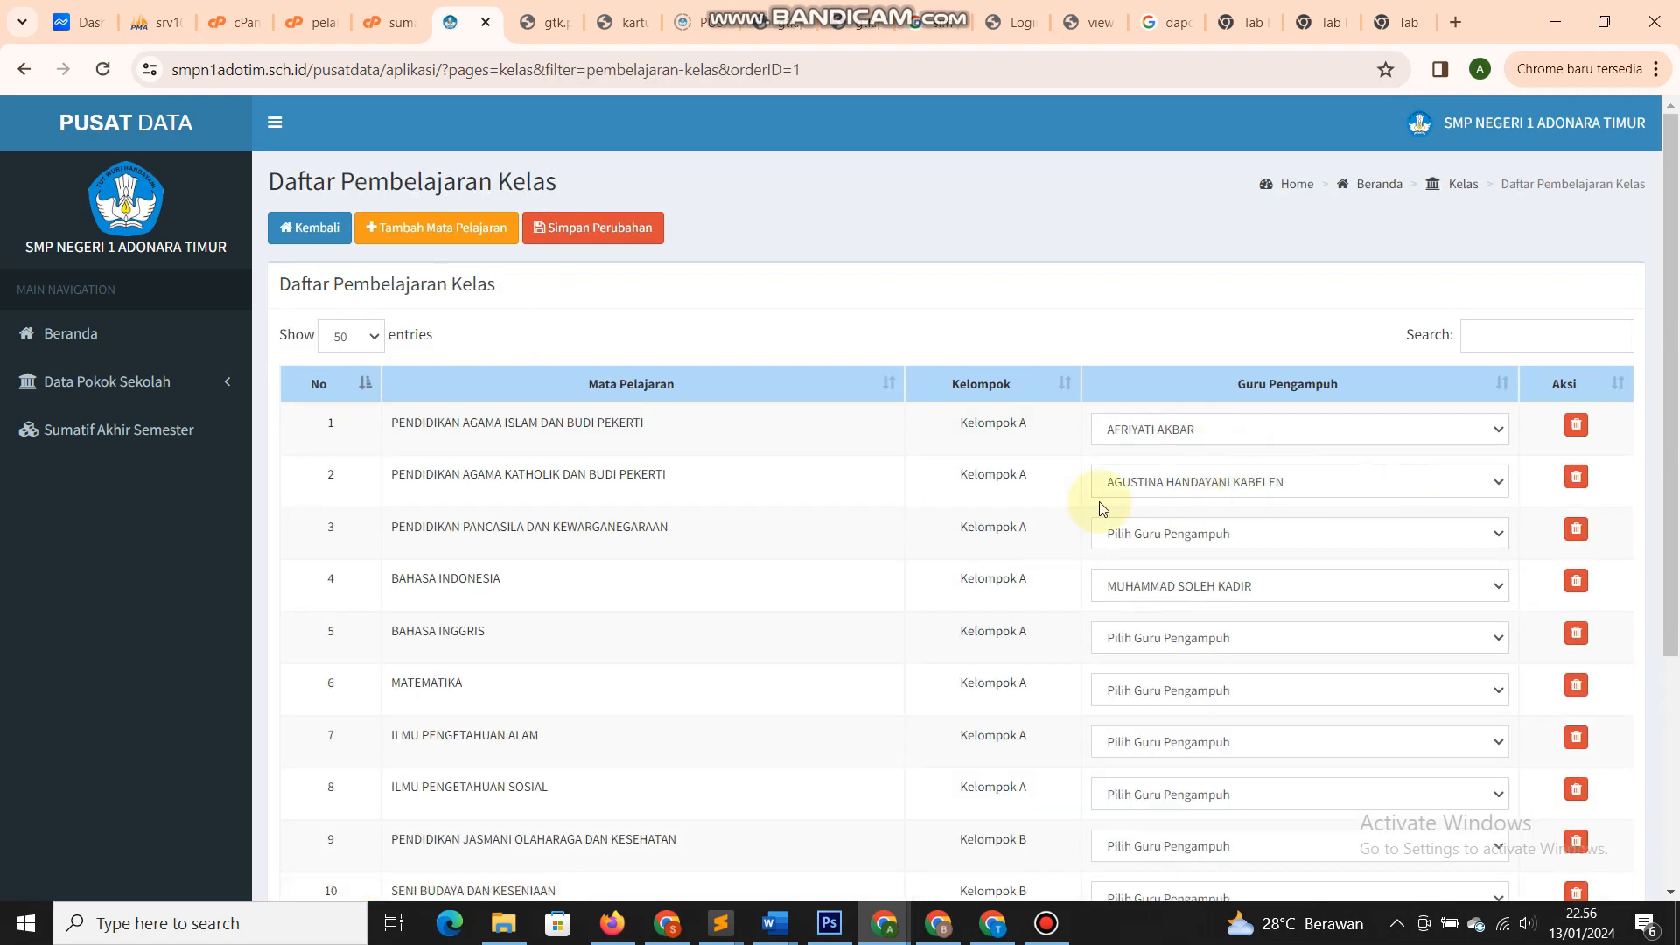
{"action": "scroll", "coordinate": [1087, 487], "scroll_direction": "down", "scroll_amount": 4}
{"action": "scroll", "coordinate": [1002, 493], "scroll_direction": "up", "scroll_amount": 4}
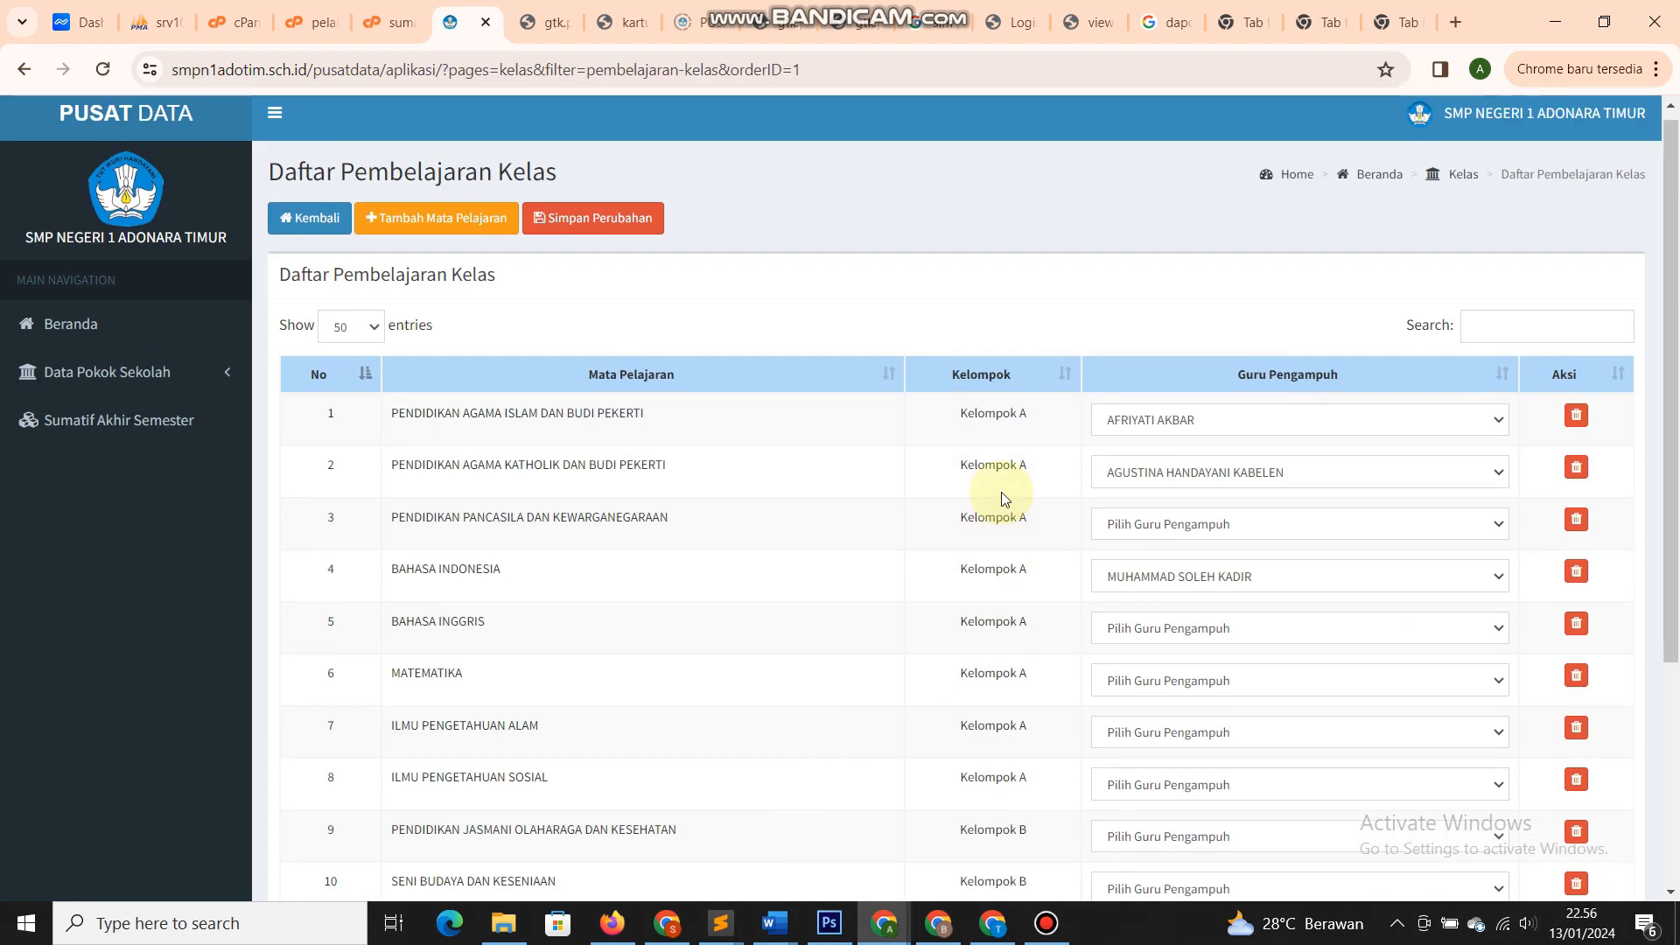
{"action": "scroll", "coordinate": [1002, 499], "scroll_direction": "down", "scroll_amount": 1}
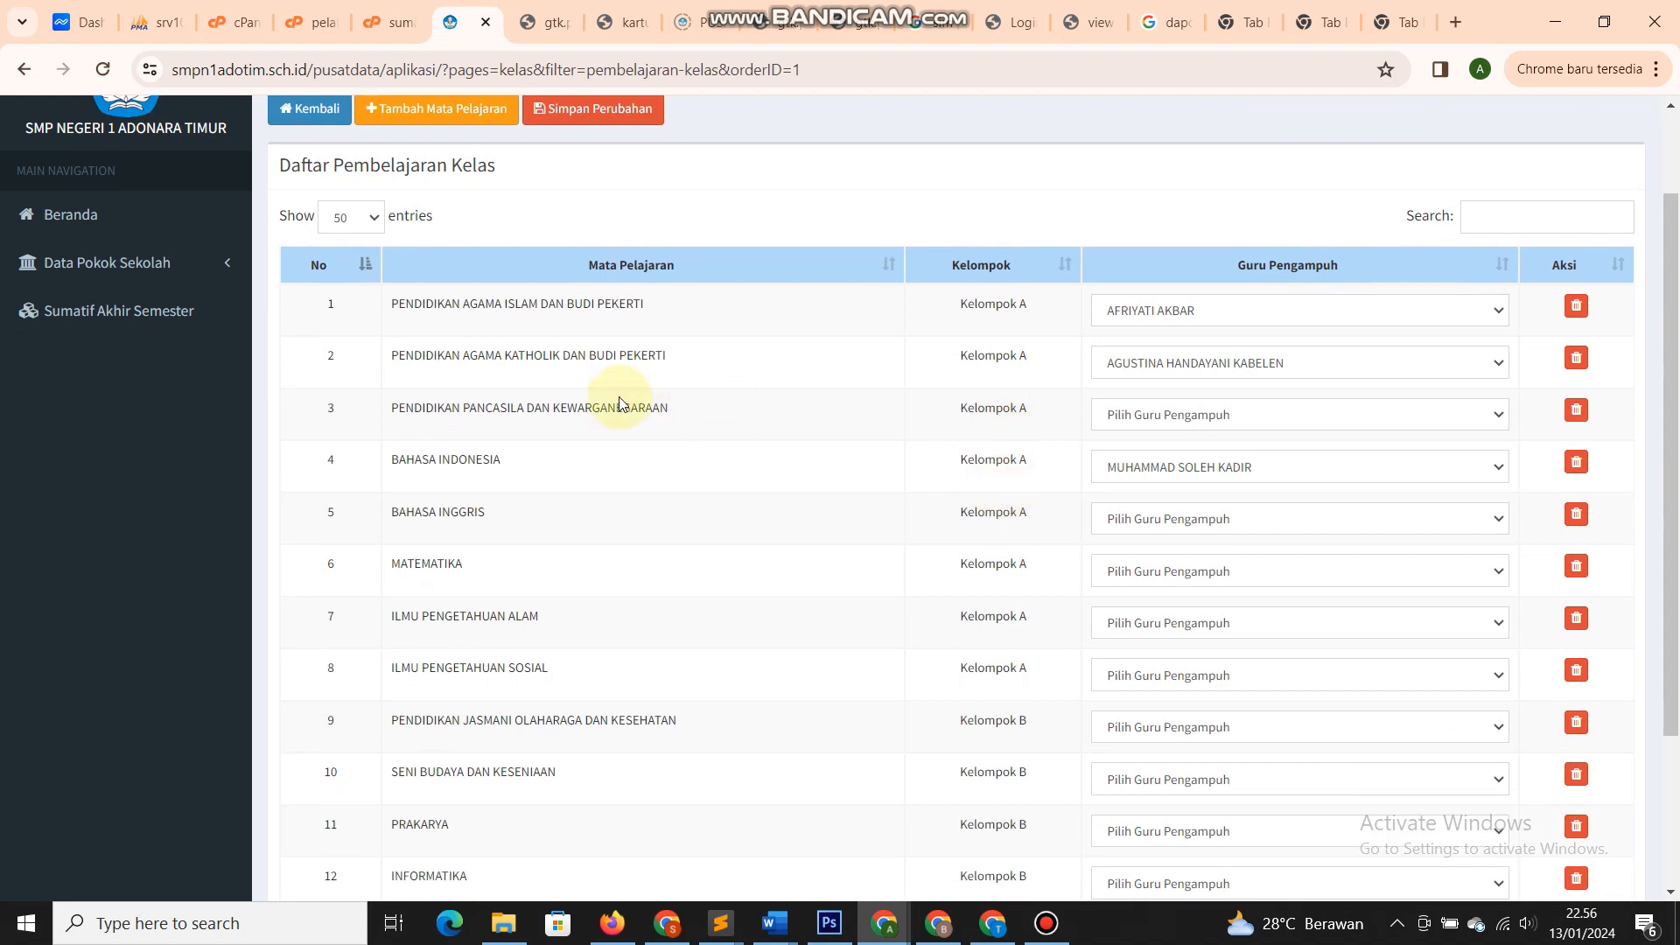
{"action": "scroll", "coordinate": [620, 403], "scroll_direction": "up", "scroll_amount": 1}
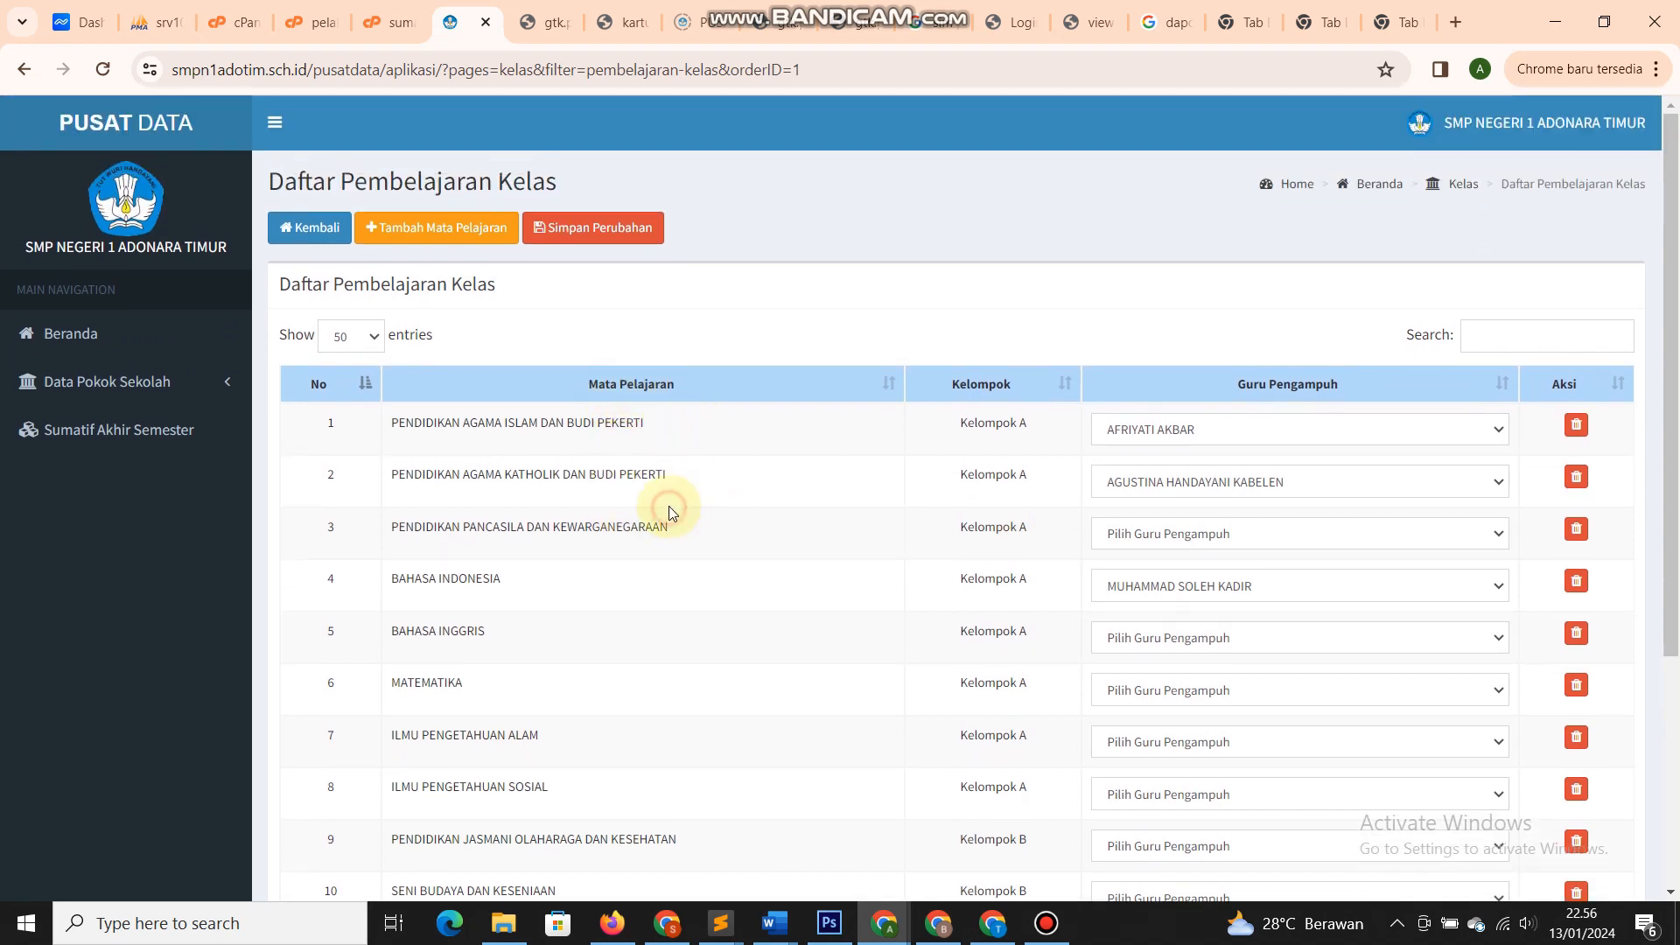
{"action": "left_click_drag", "start_coordinate": [440, 424], "coordinate": [643, 423]}
{"action": "left_click", "coordinate": [435, 229]}
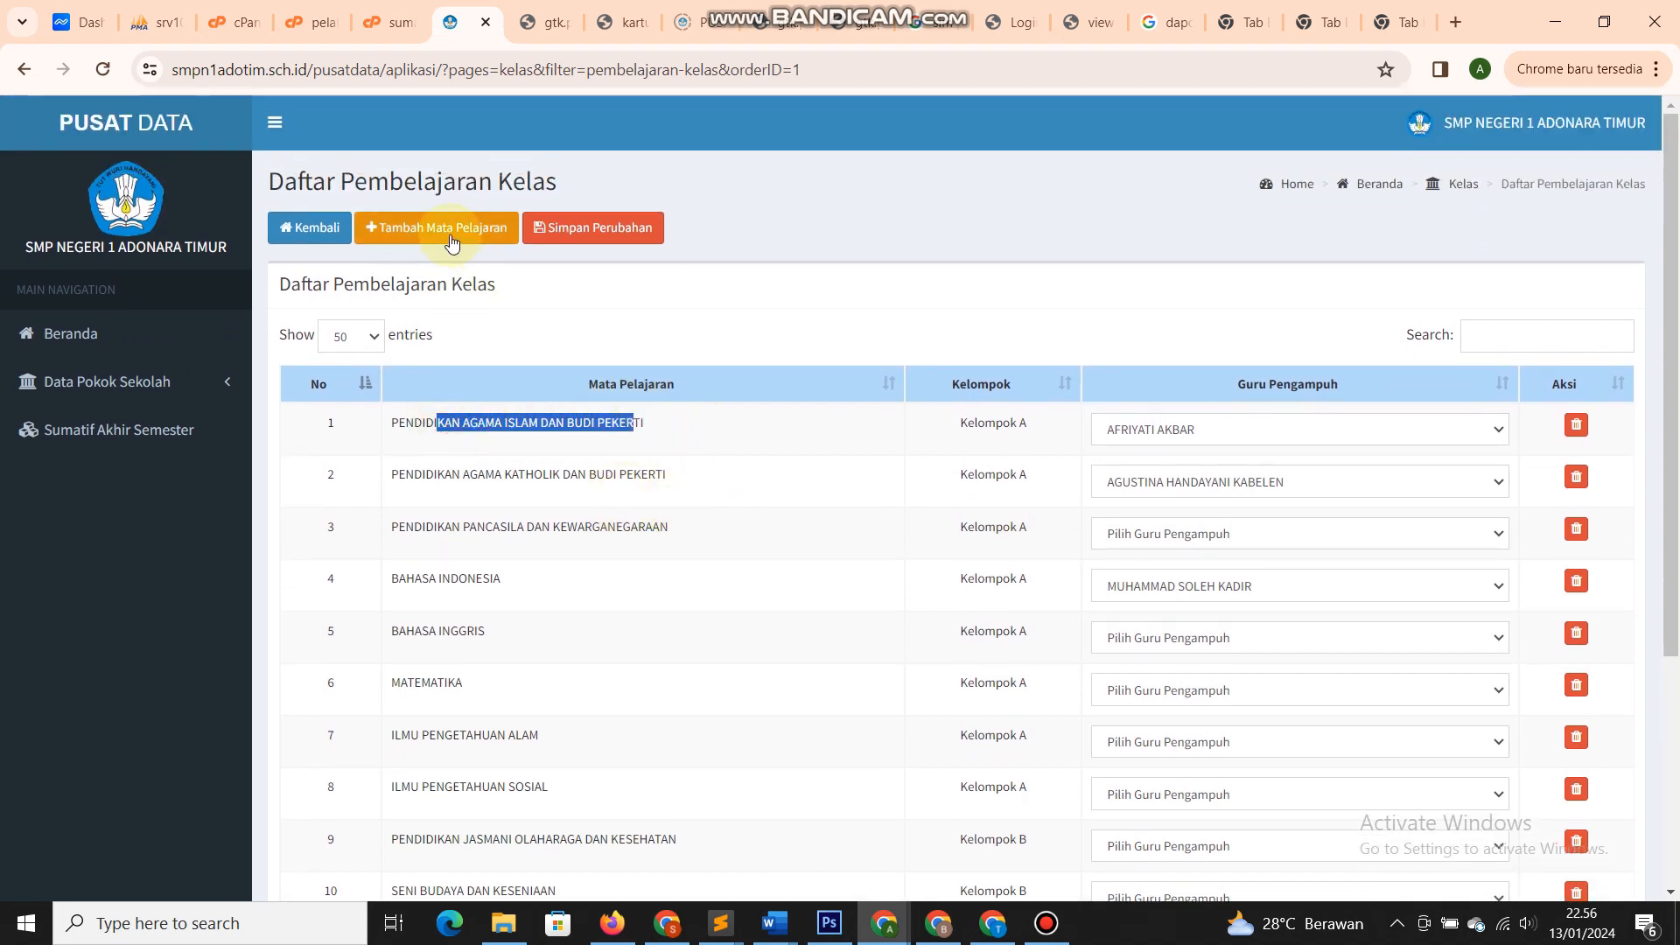
{"action": "scroll", "coordinate": [726, 681], "scroll_direction": "down", "scroll_amount": 1}
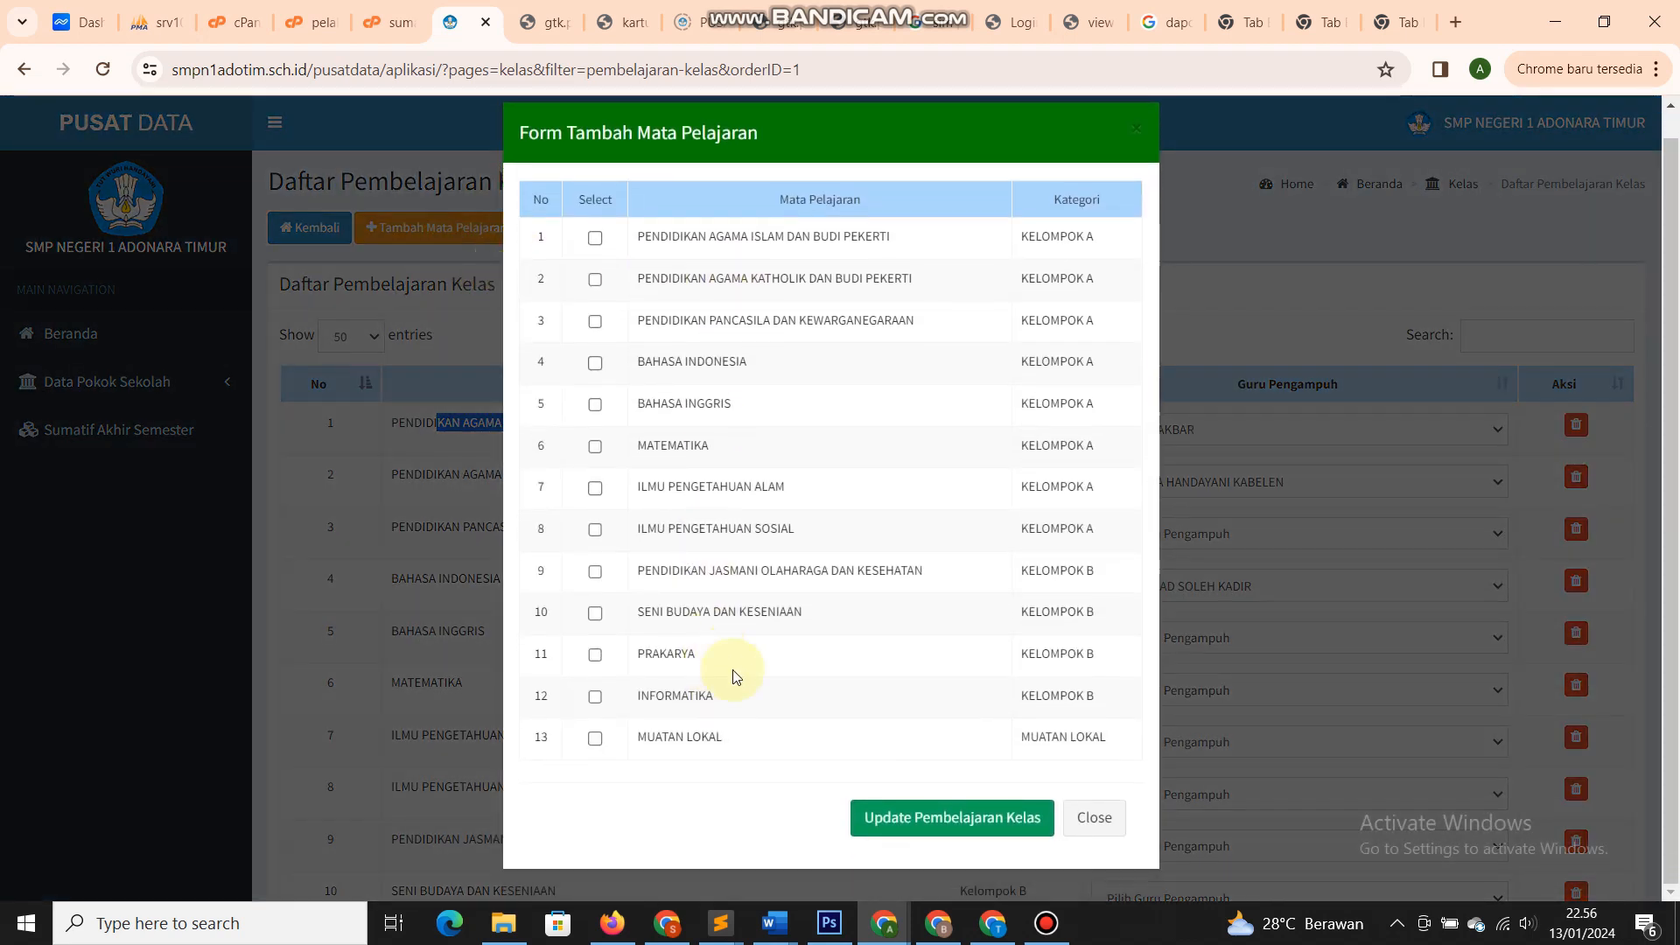
{"action": "left_click", "coordinate": [1094, 817]}
{"action": "scroll", "coordinate": [779, 638], "scroll_direction": "down", "scroll_amount": 4}
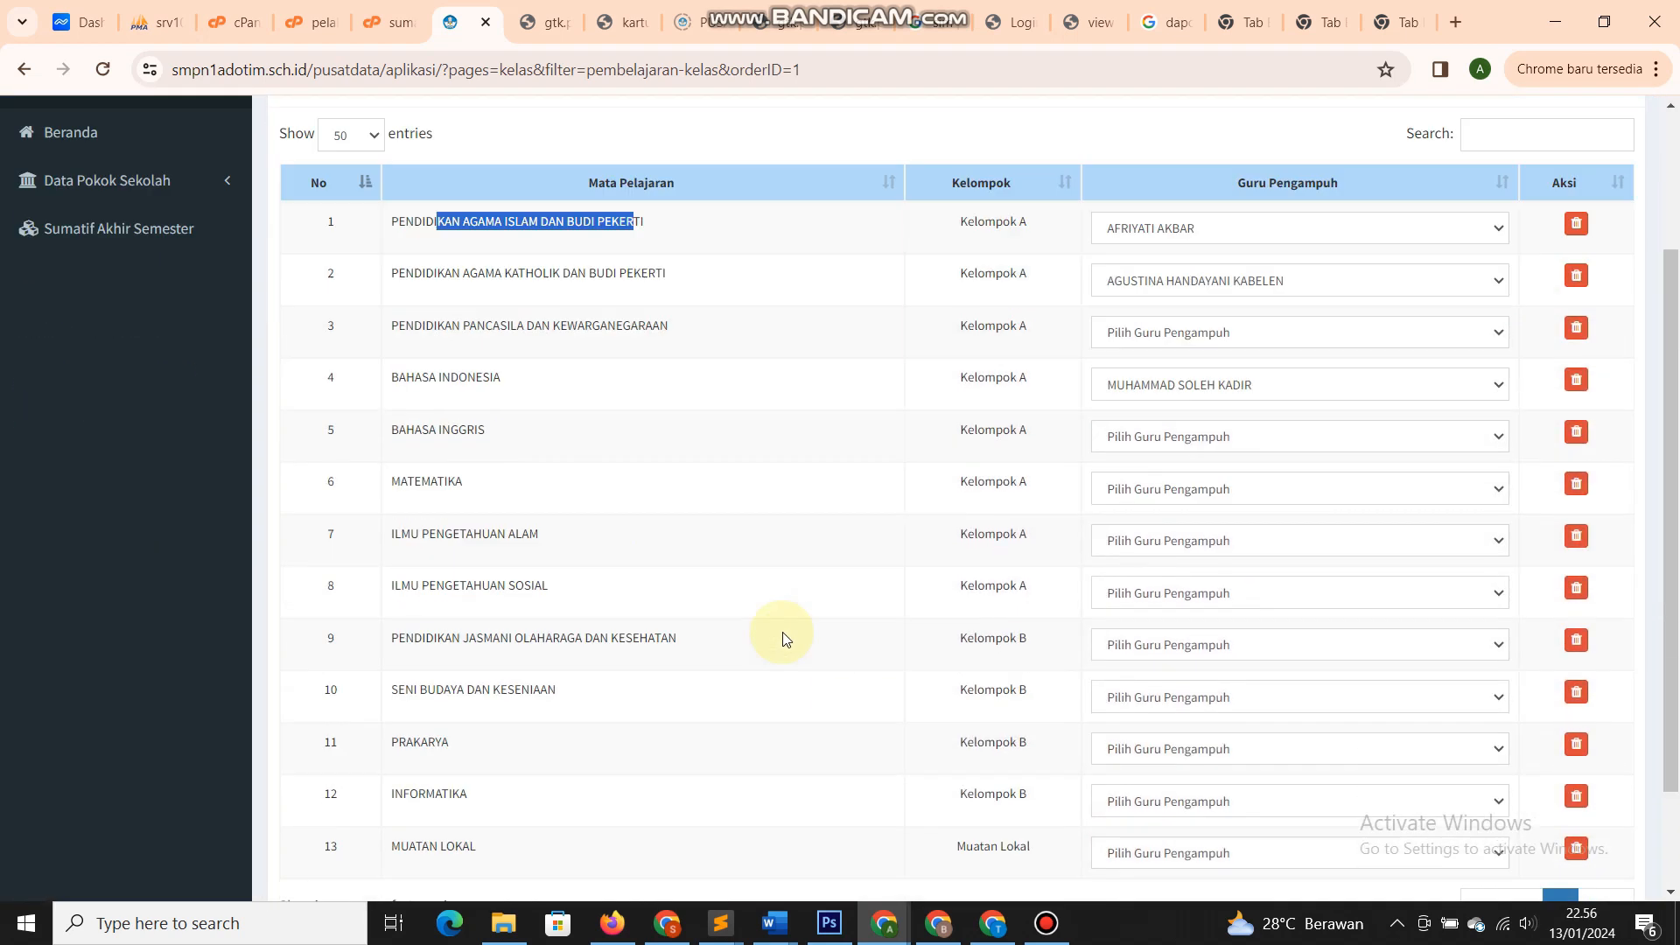
{"action": "scroll", "coordinate": [1139, 567], "scroll_direction": "up", "scroll_amount": 4}
{"action": "left_click", "coordinate": [1153, 416]}
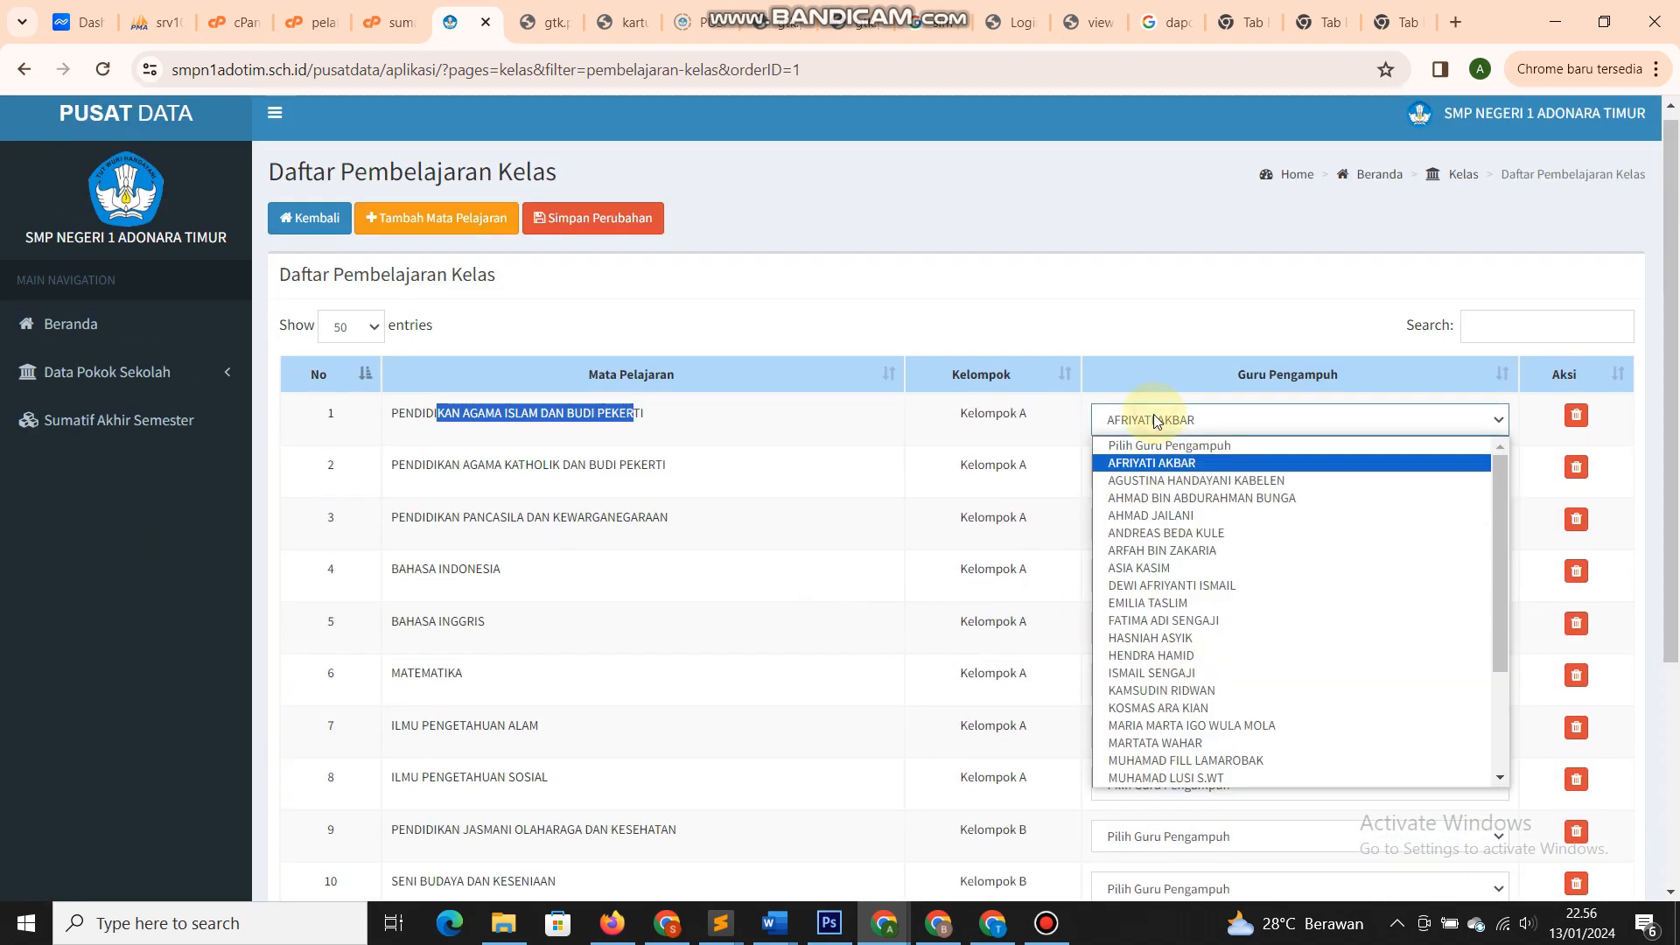
{"action": "left_click", "coordinate": [858, 524]}
{"action": "left_click_drag", "start_coordinate": [392, 426], "coordinate": [673, 435]}
{"action": "left_click", "coordinate": [692, 433]}
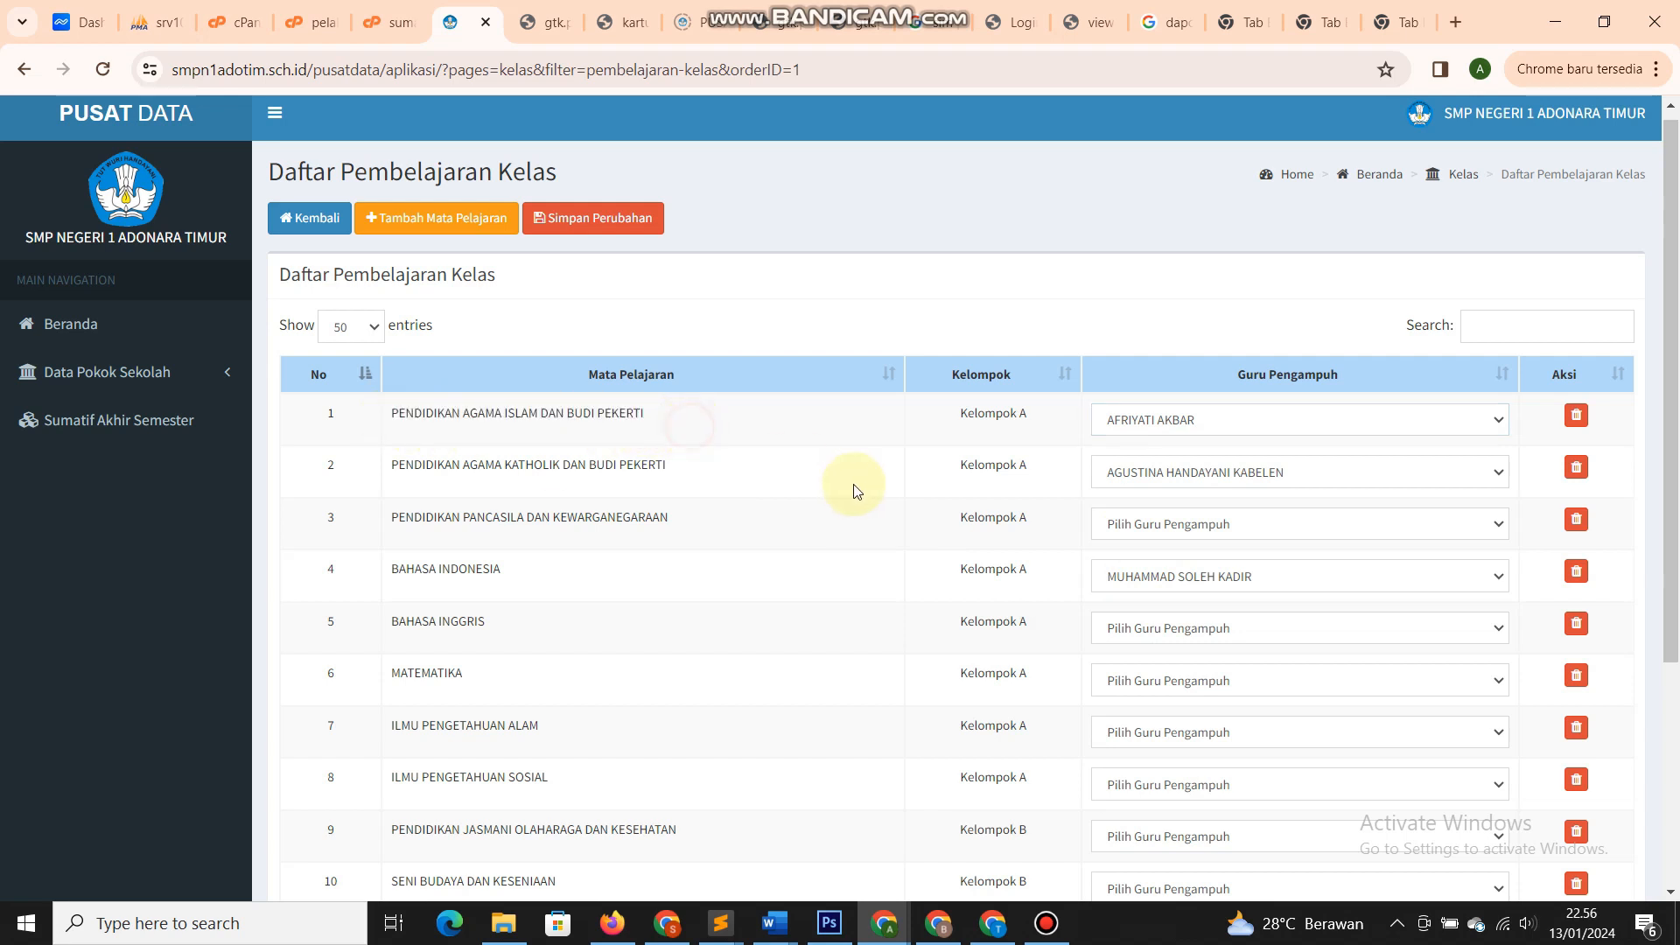
{"action": "left_click", "coordinate": [1168, 422]}
{"action": "left_click", "coordinate": [1130, 692]}
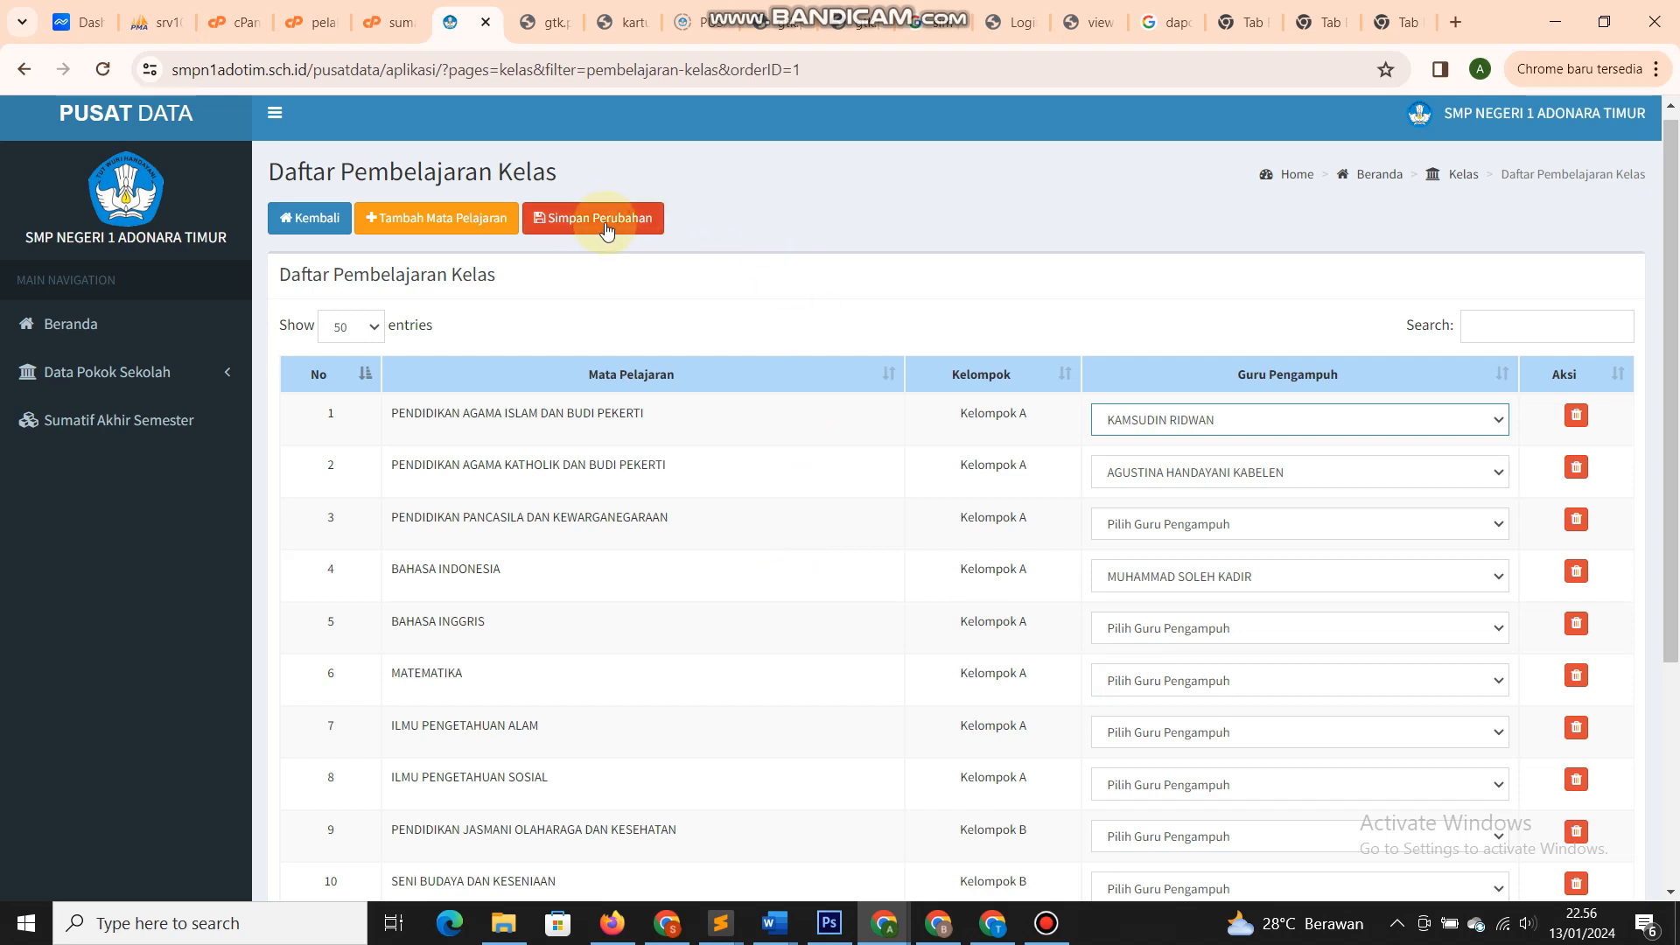
{"action": "left_click", "coordinate": [1153, 421]}
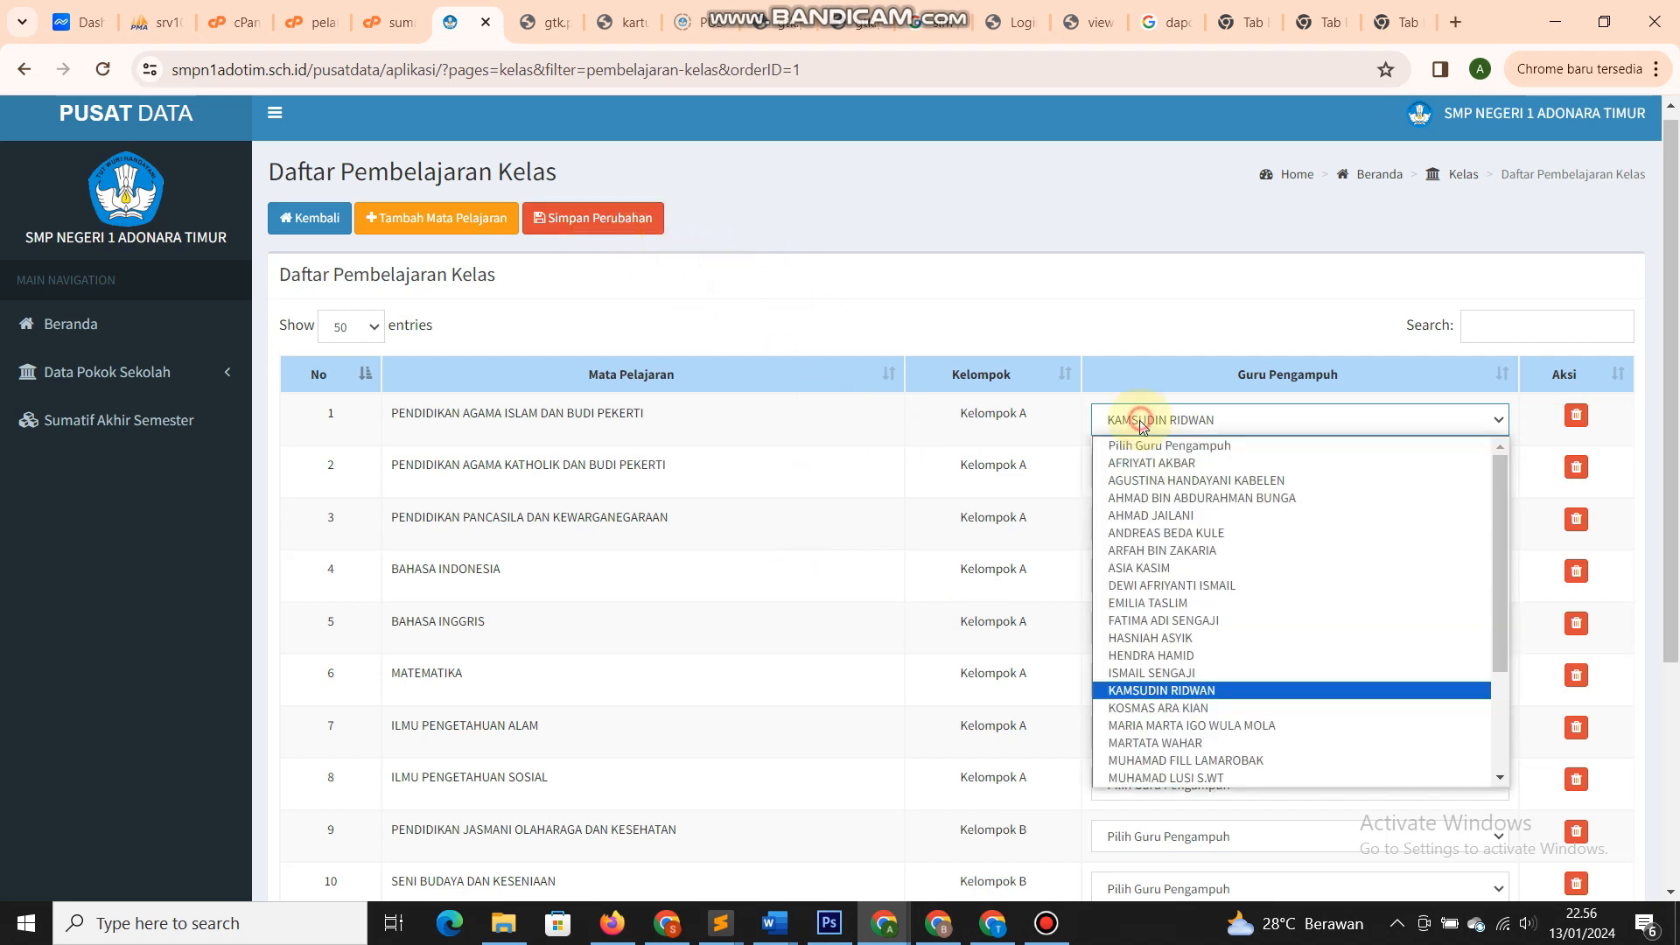
{"action": "left_click", "coordinate": [775, 462]}
{"action": "left_click", "coordinate": [102, 70]}
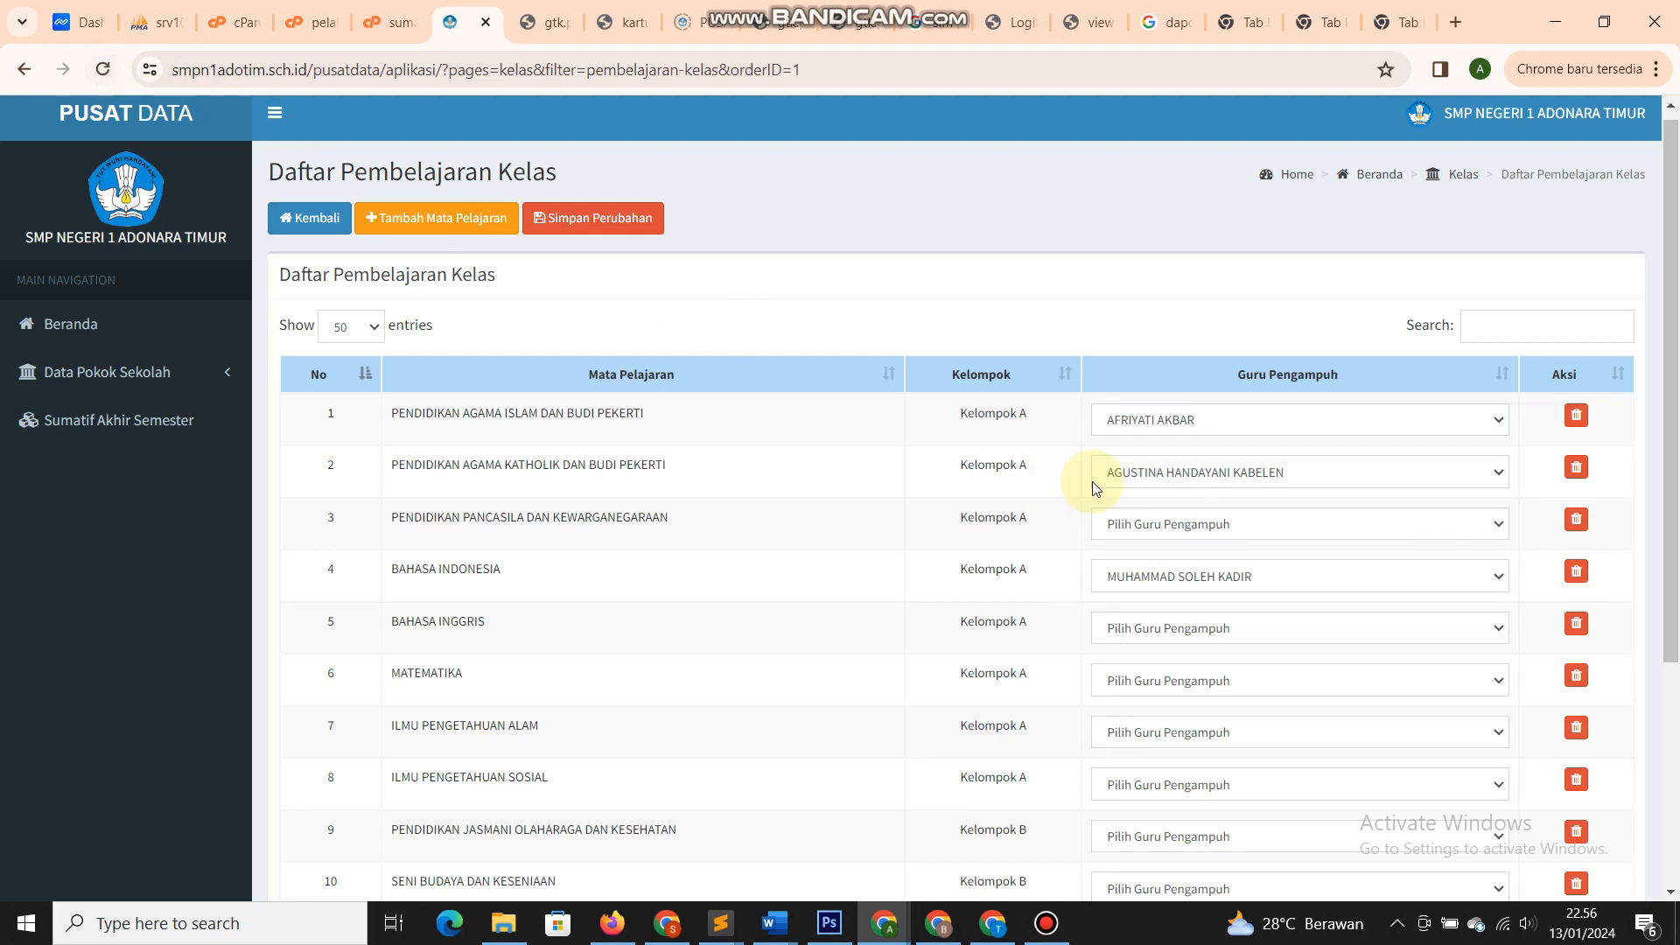
{"action": "left_click", "coordinate": [598, 229]}
{"action": "left_click", "coordinate": [1024, 206]}
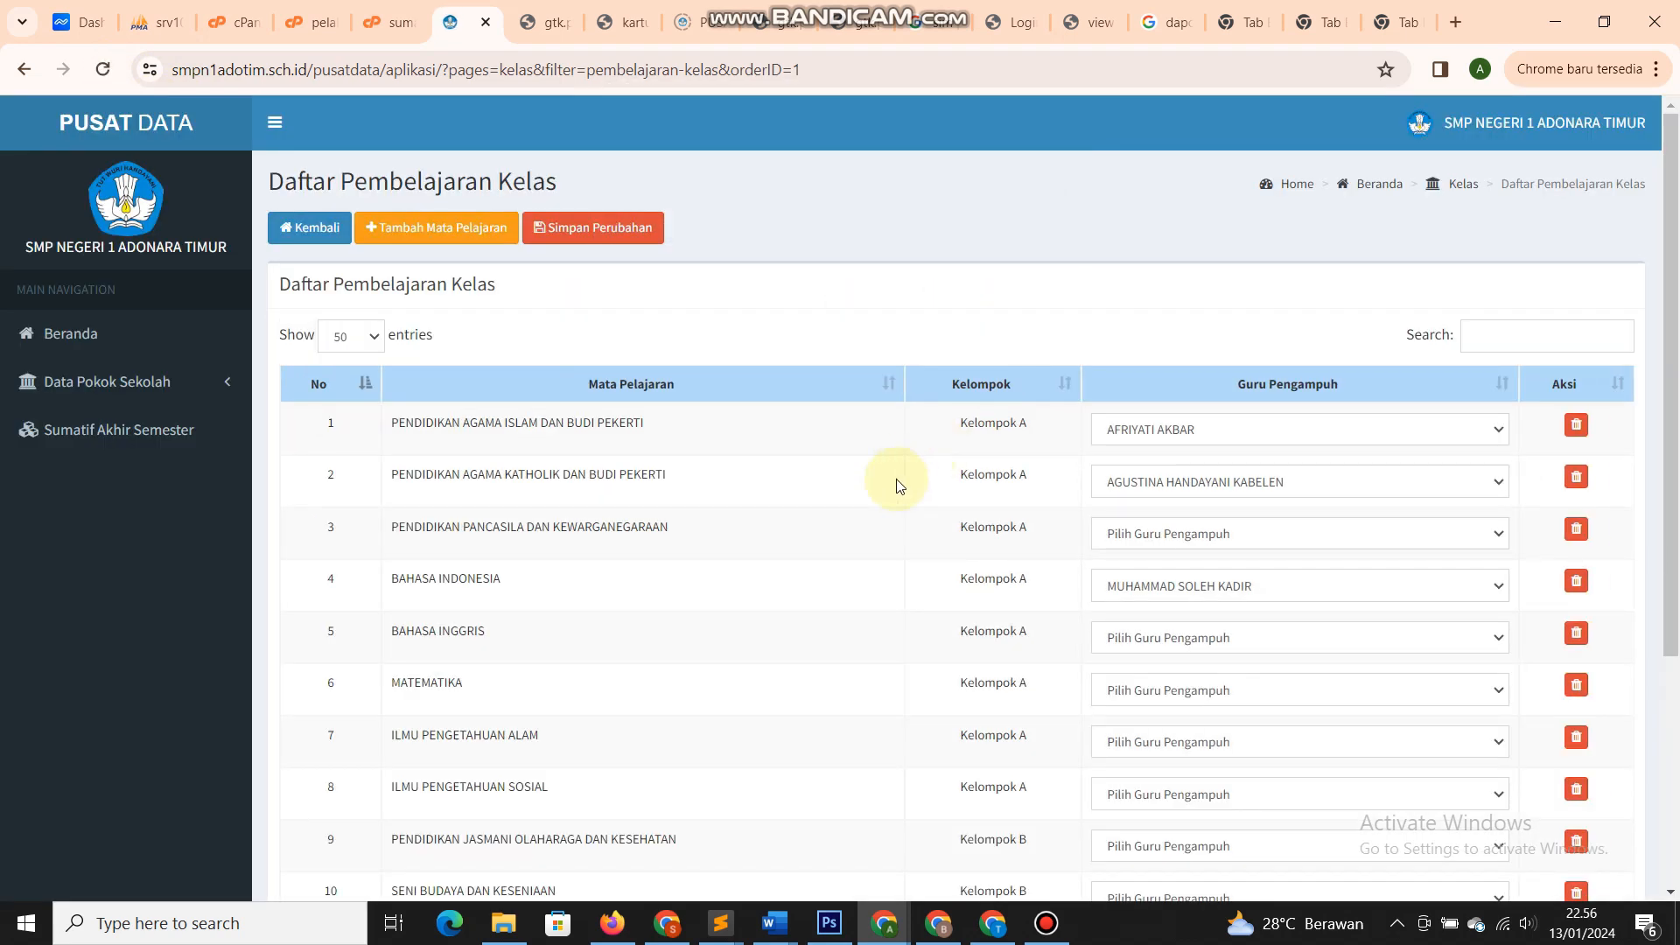
{"action": "left_click", "coordinate": [306, 230]}
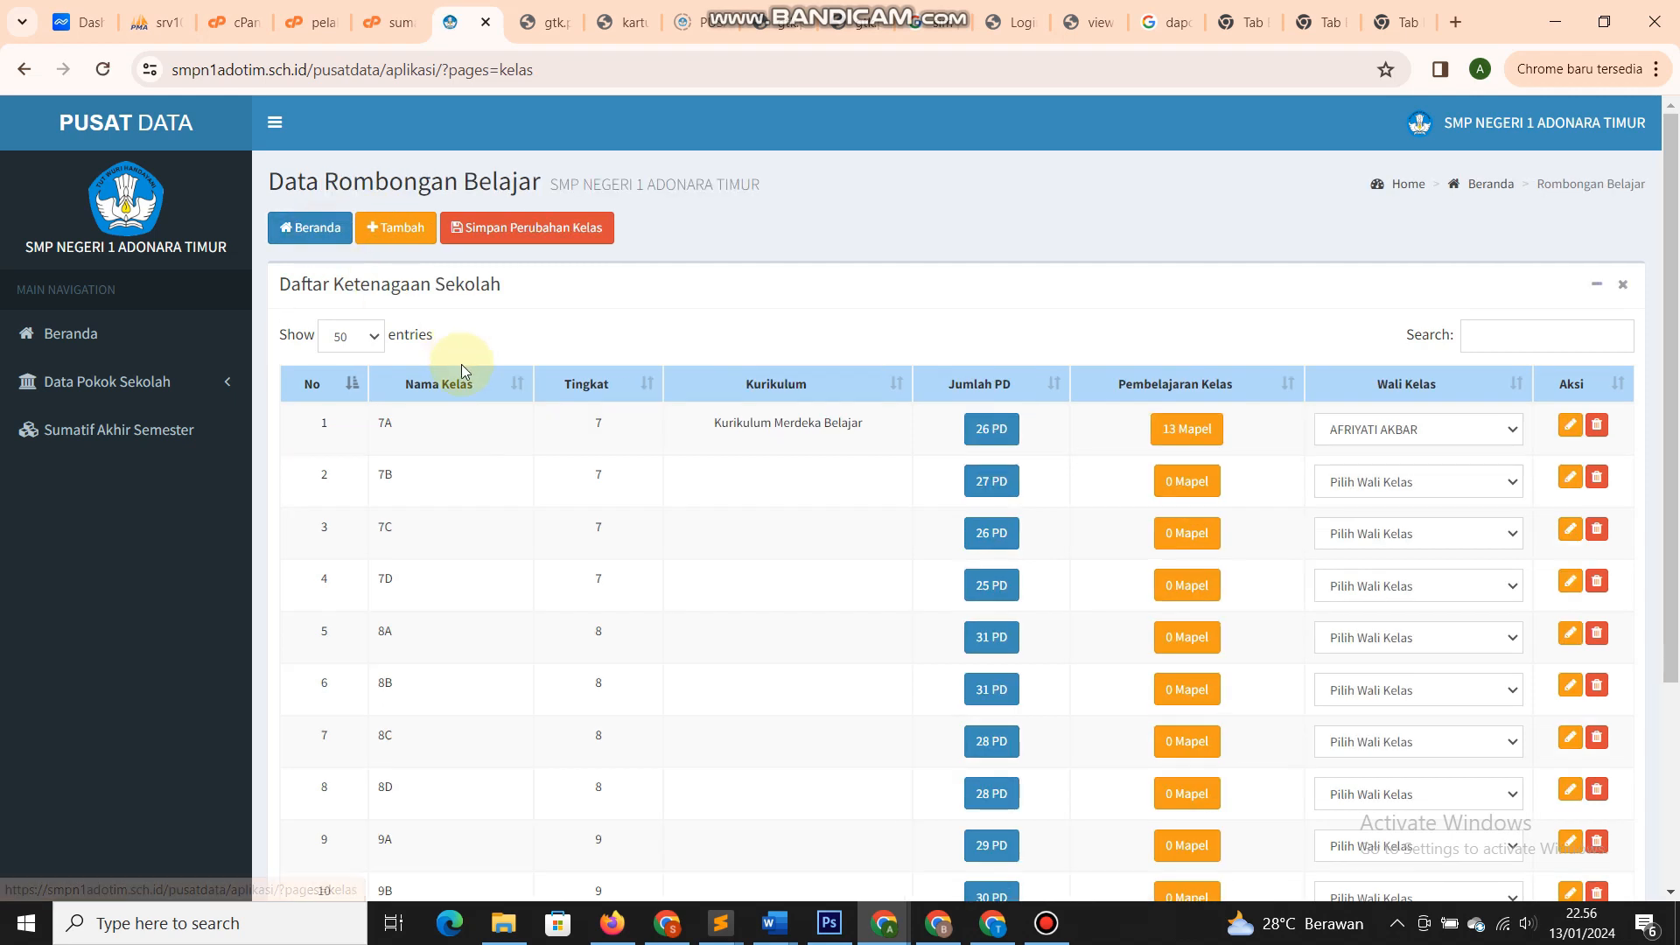
- Pick 7A's homeroom teacher in class 7B's Wali Kelas dropdown, leaving 7A unchanged
{"action": "scroll", "coordinate": [411, 402], "scroll_direction": "down", "scroll_amount": 3}
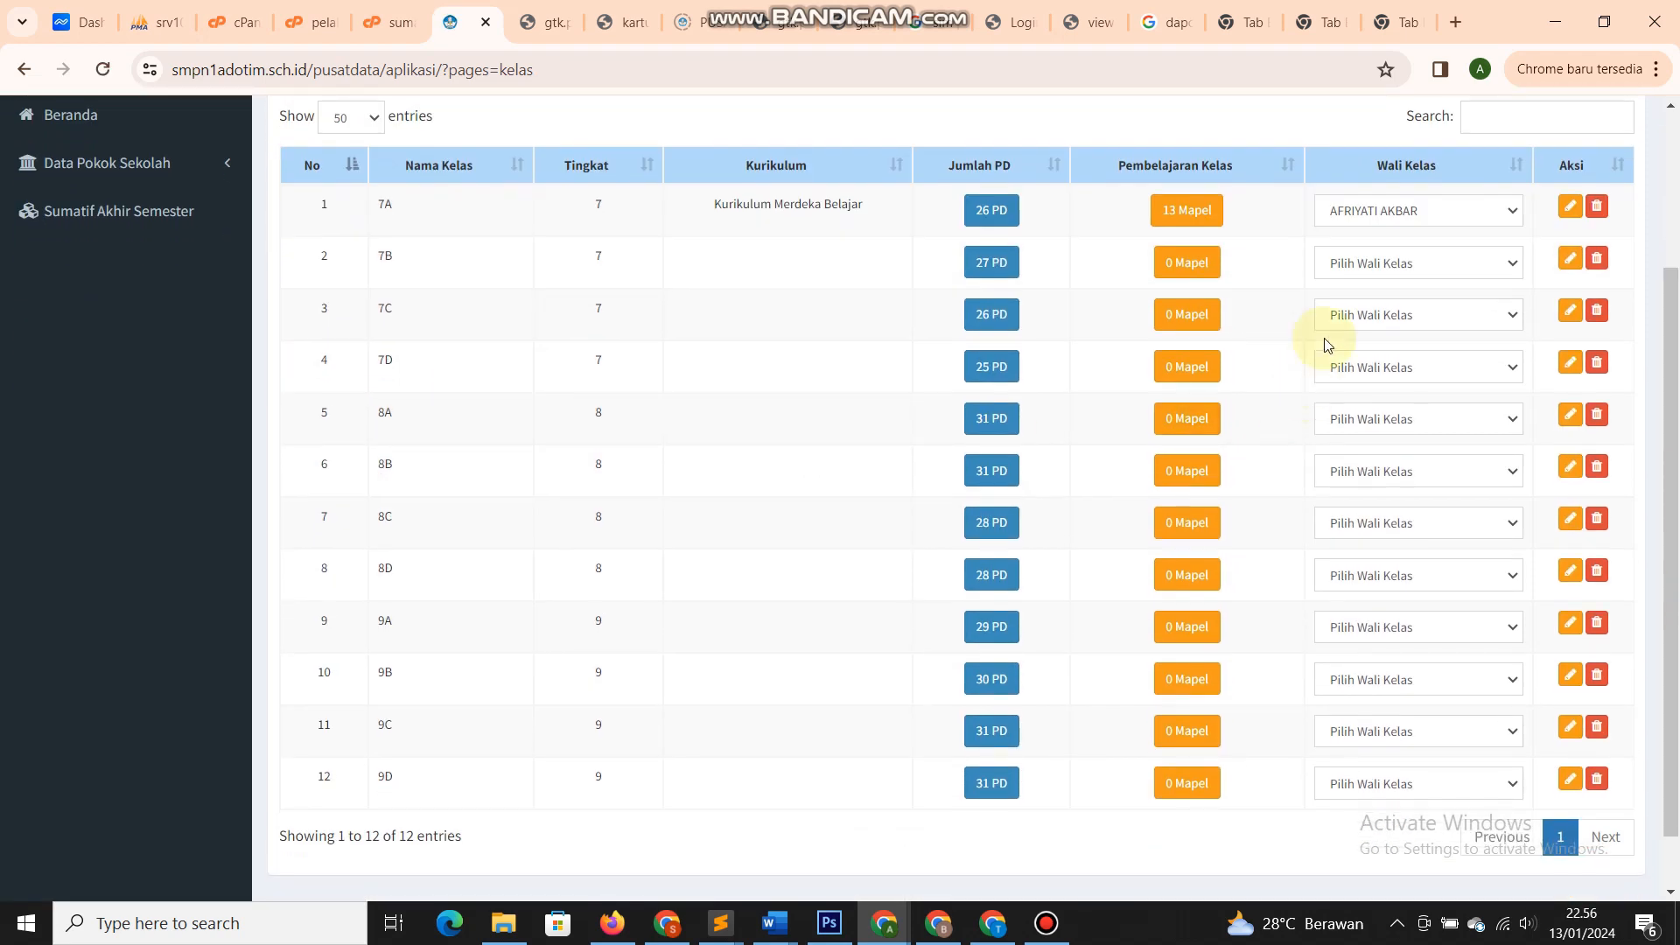
{"action": "left_click", "coordinate": [1376, 264]}
{"action": "left_click", "coordinate": [1378, 306]}
{"action": "left_click", "coordinate": [1369, 266]}
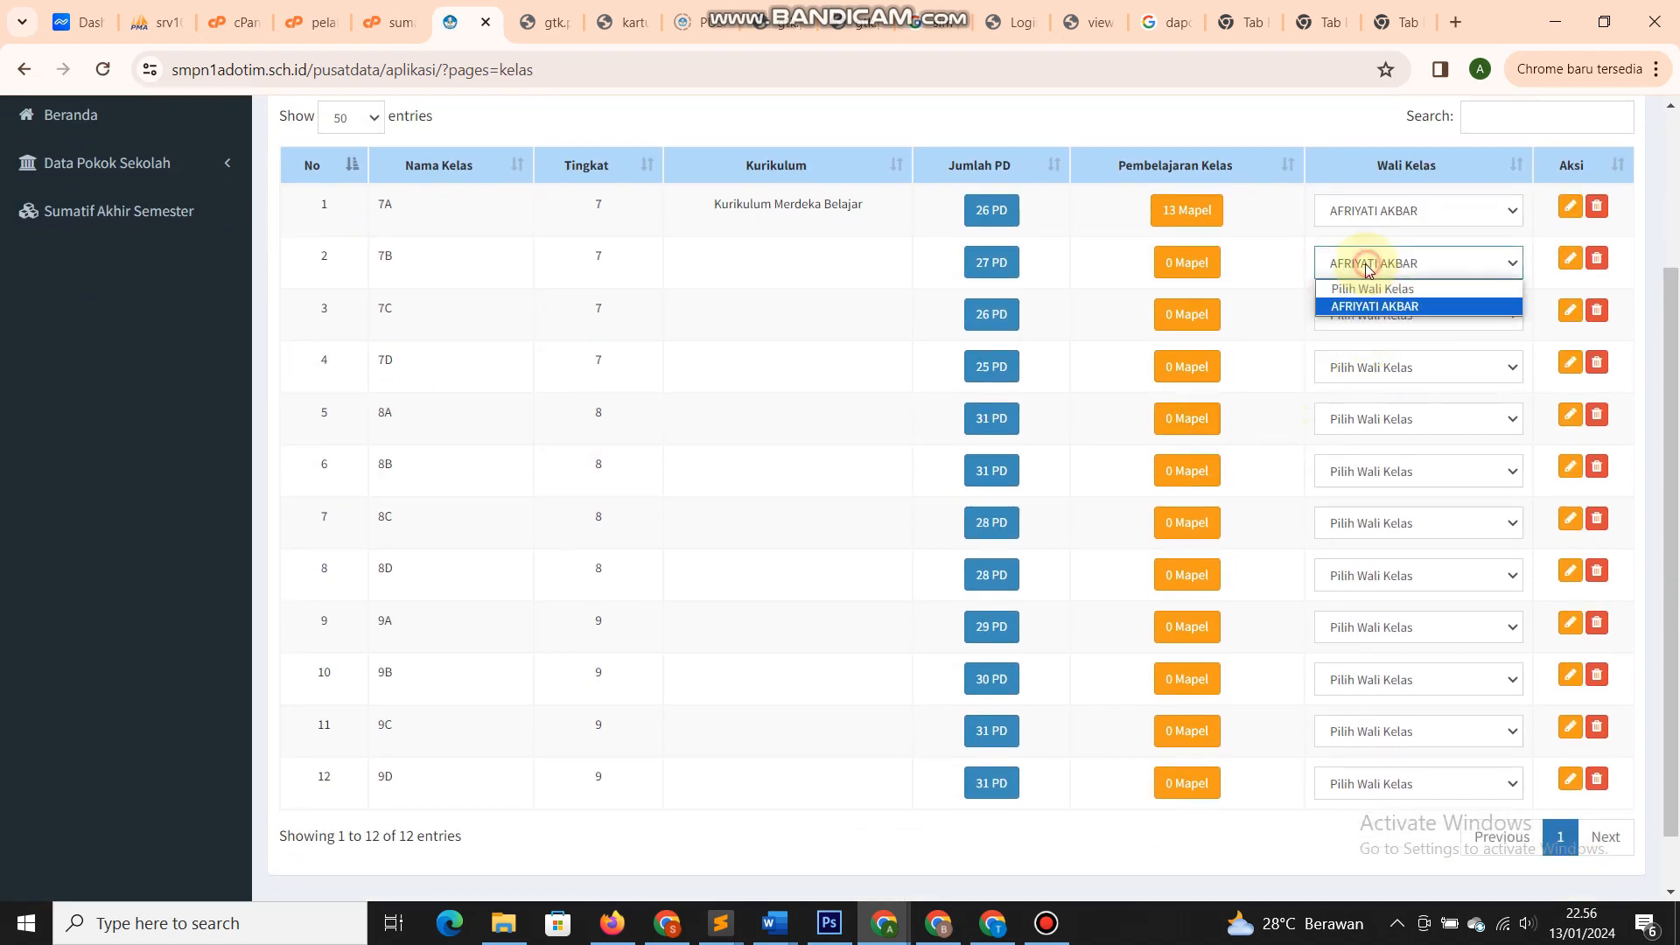
{"action": "scroll", "coordinate": [1369, 266], "scroll_direction": "up", "scroll_amount": 3}
{"action": "left_click", "coordinate": [1373, 428]}
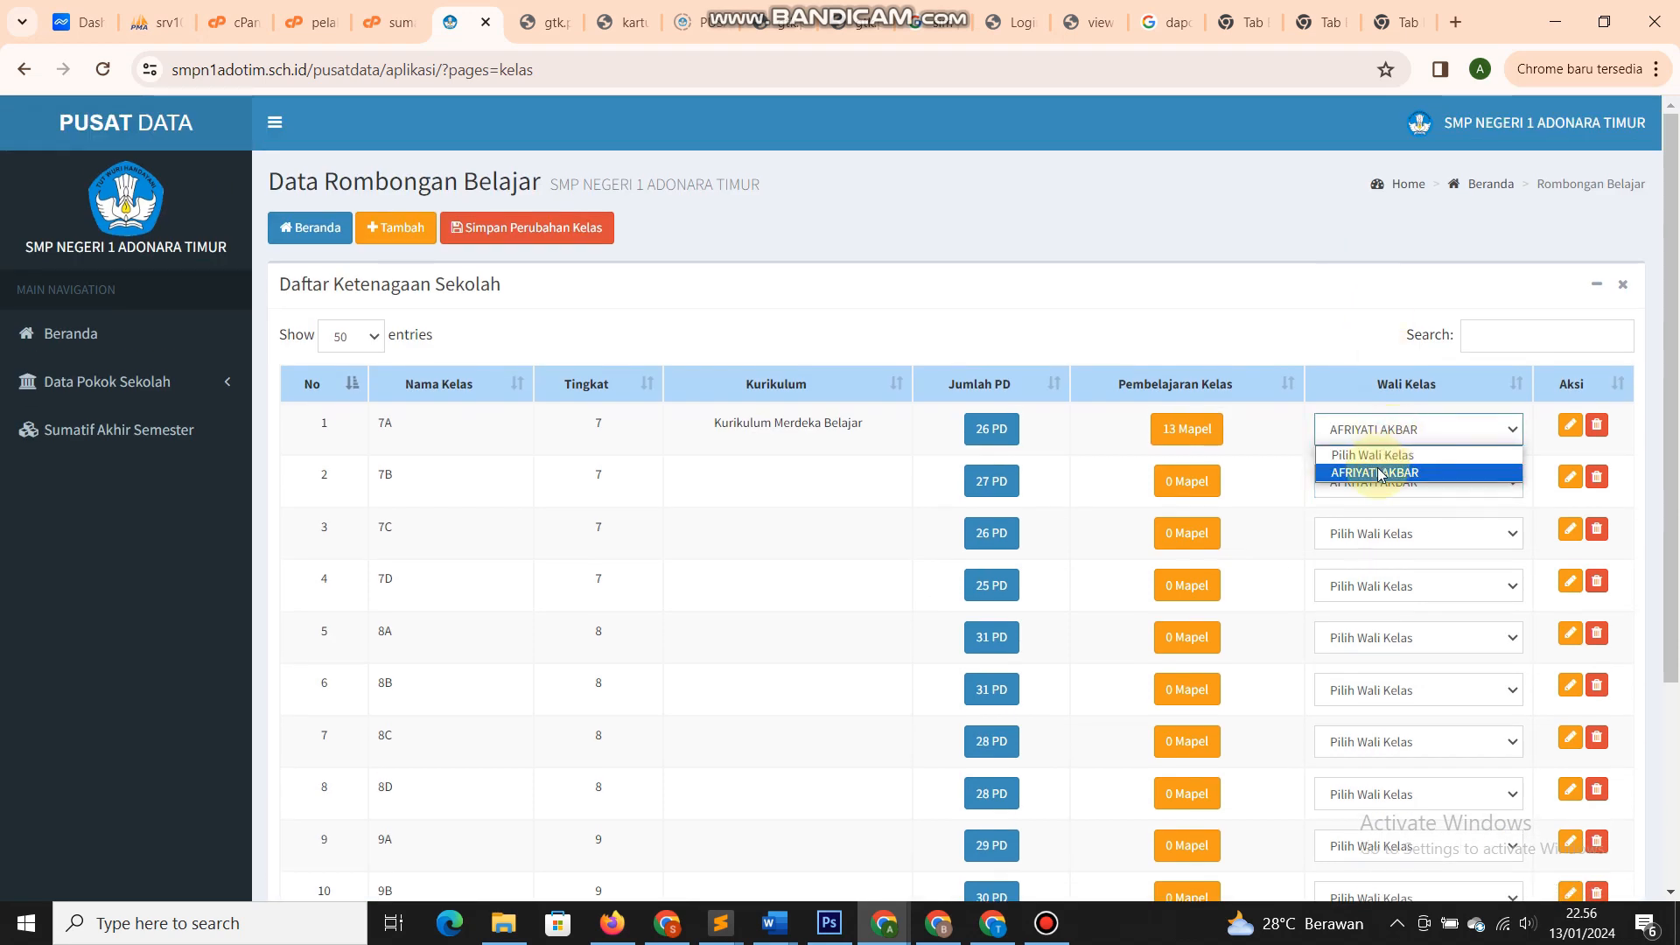
{"action": "left_click", "coordinate": [1380, 474]}
{"action": "left_click", "coordinate": [1391, 487]}
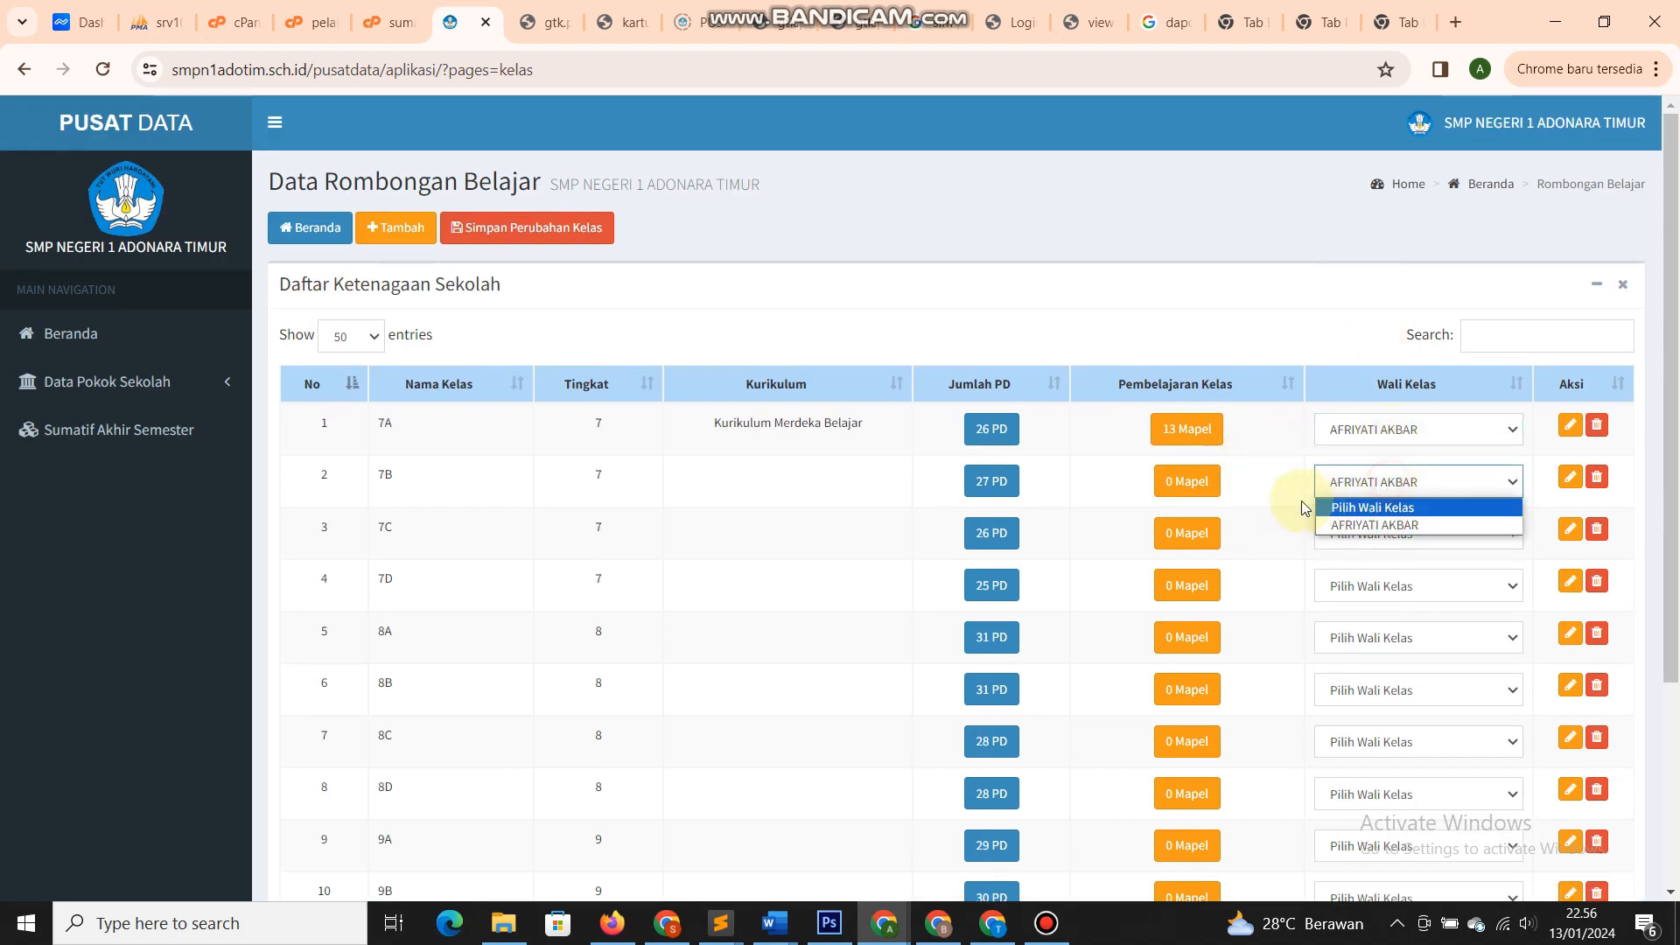
{"action": "left_click", "coordinate": [1288, 512]}
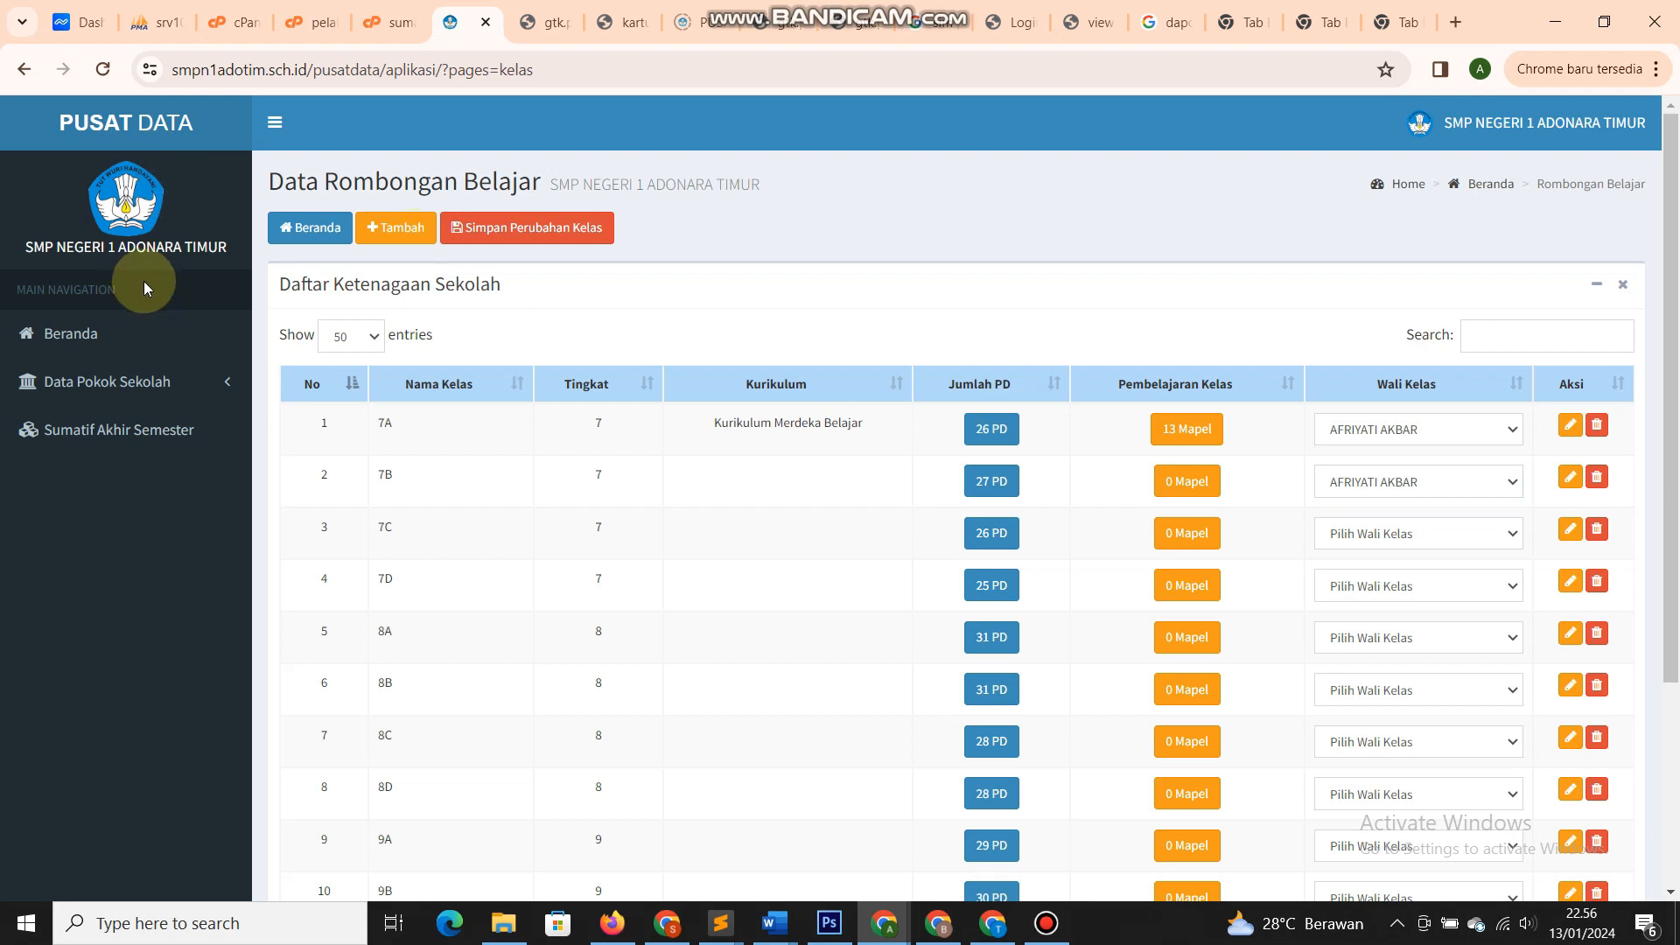
{"action": "left_click", "coordinate": [114, 382]}
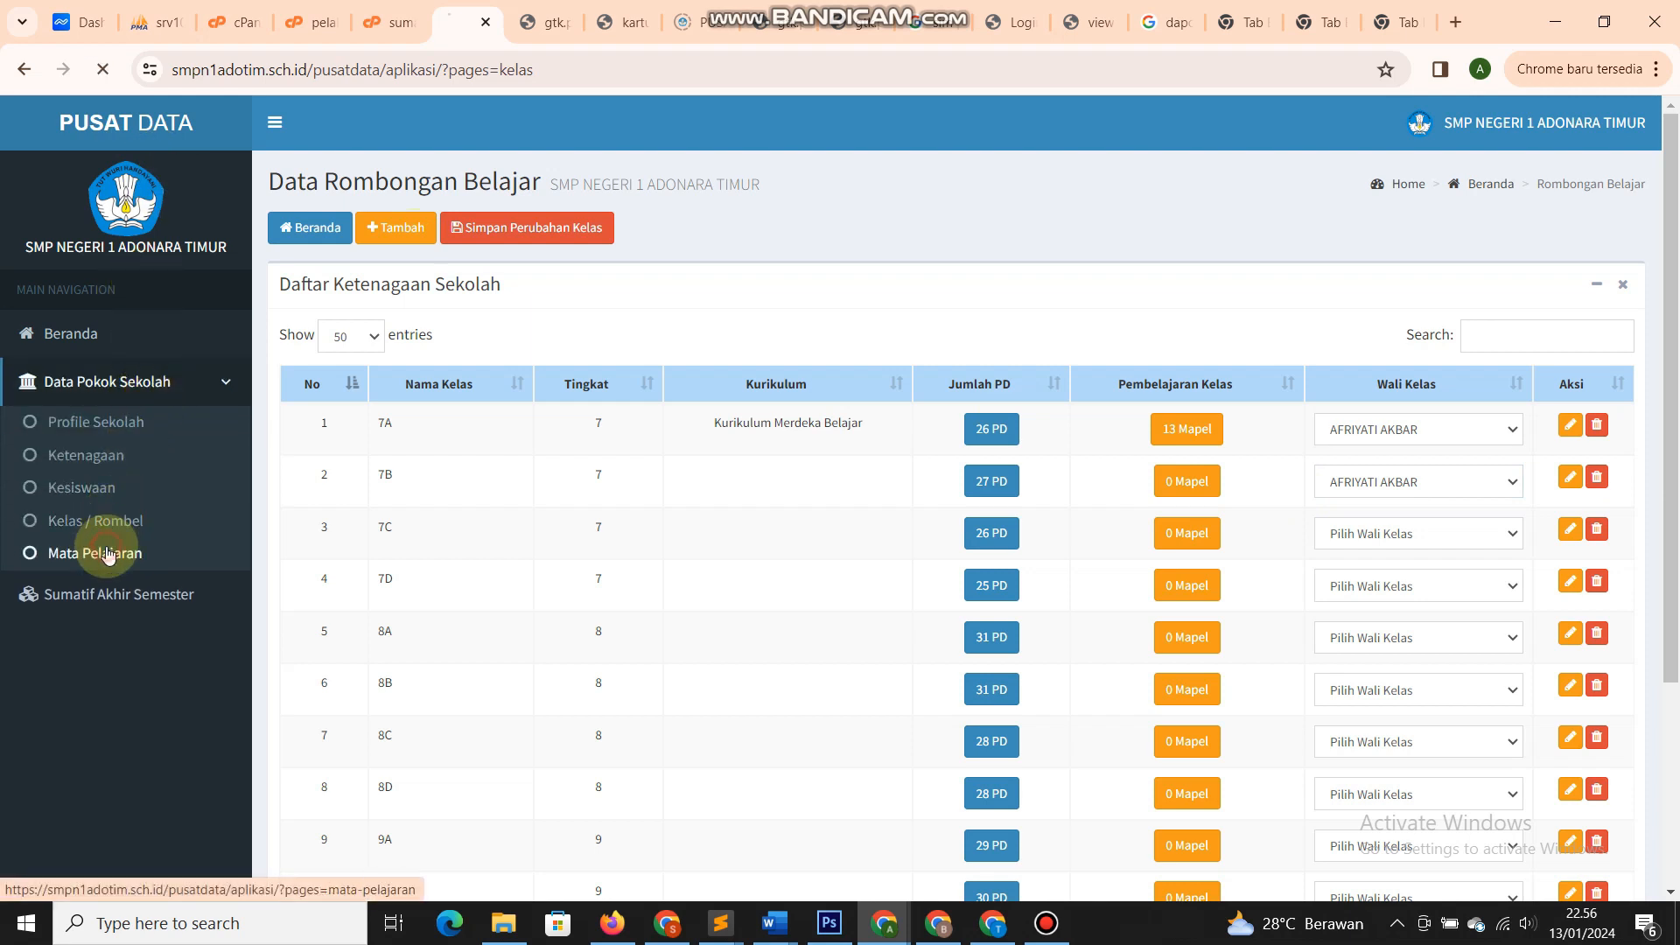
- Open the new subject form, step through its fields and the Kelompok choices, then return without saving
{"action": "scroll", "coordinate": [622, 538], "scroll_direction": "down", "scroll_amount": 3}
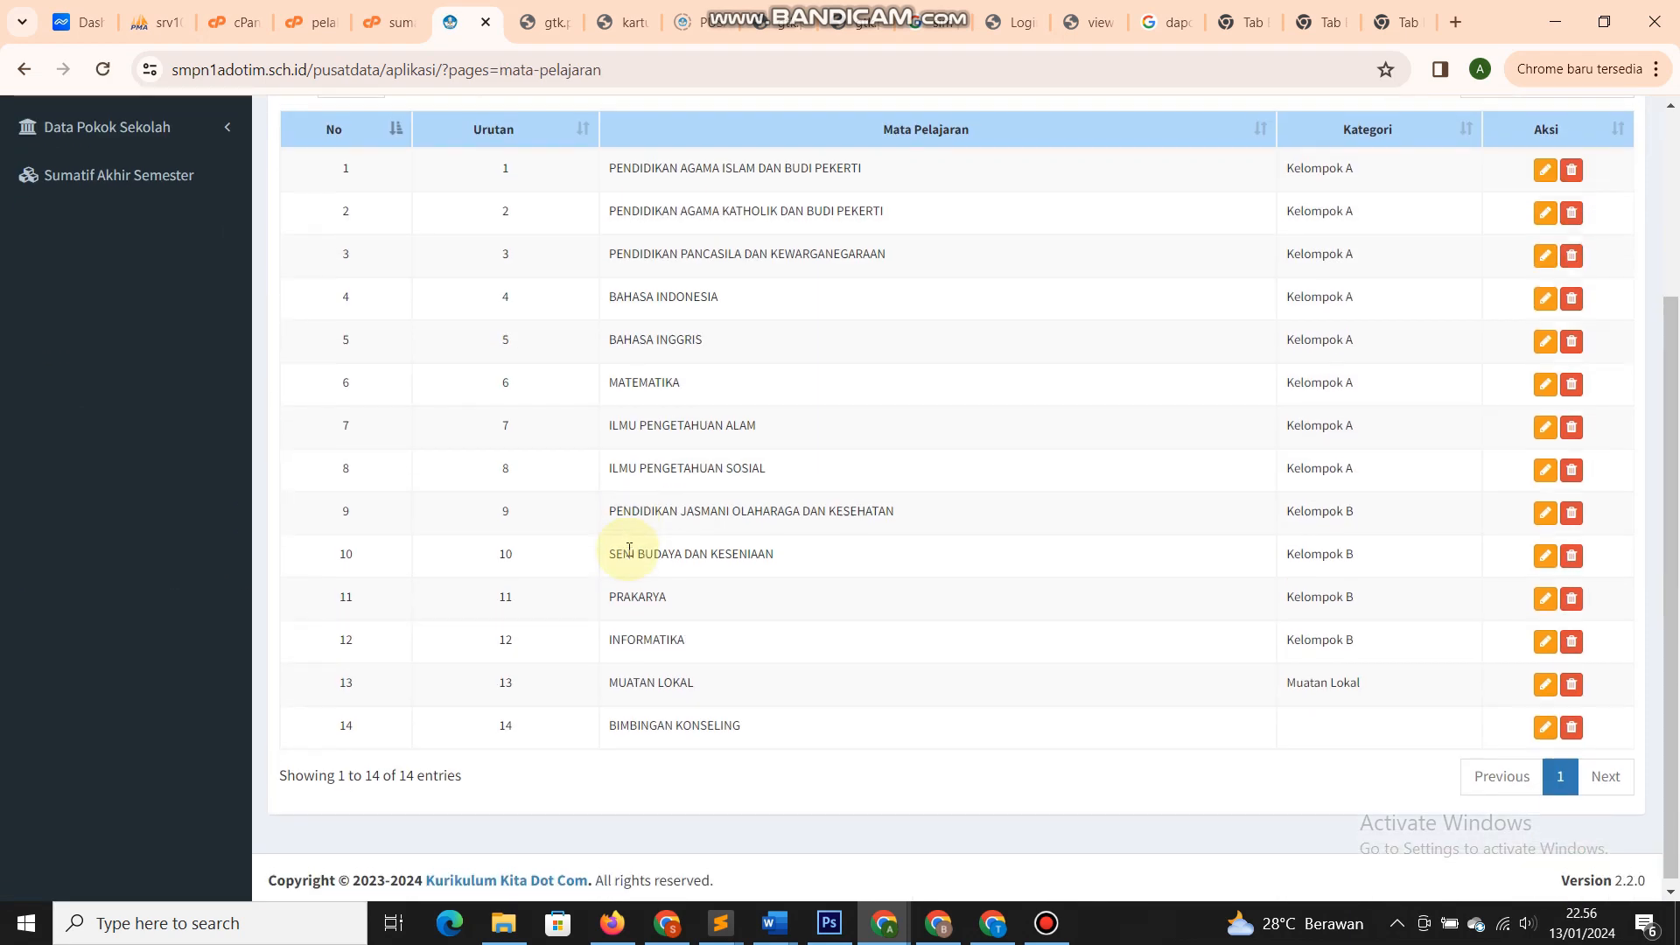
{"action": "scroll", "coordinate": [628, 549], "scroll_direction": "up", "scroll_amount": 3}
{"action": "left_click", "coordinate": [401, 228]}
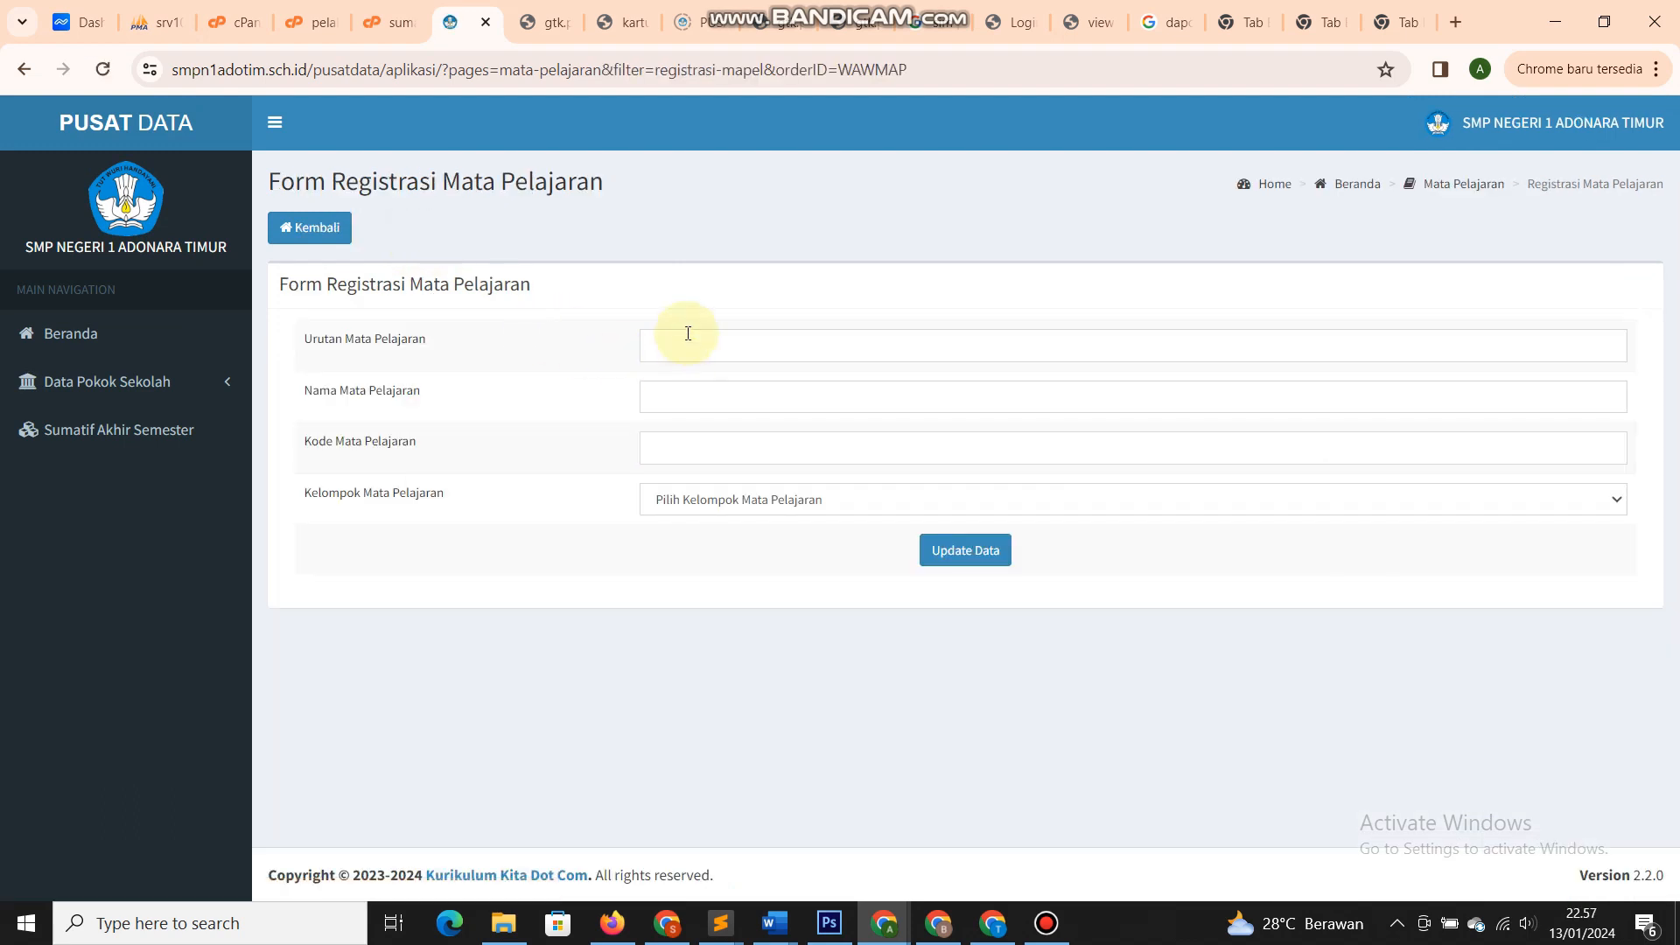
{"action": "left_click", "coordinate": [687, 333]}
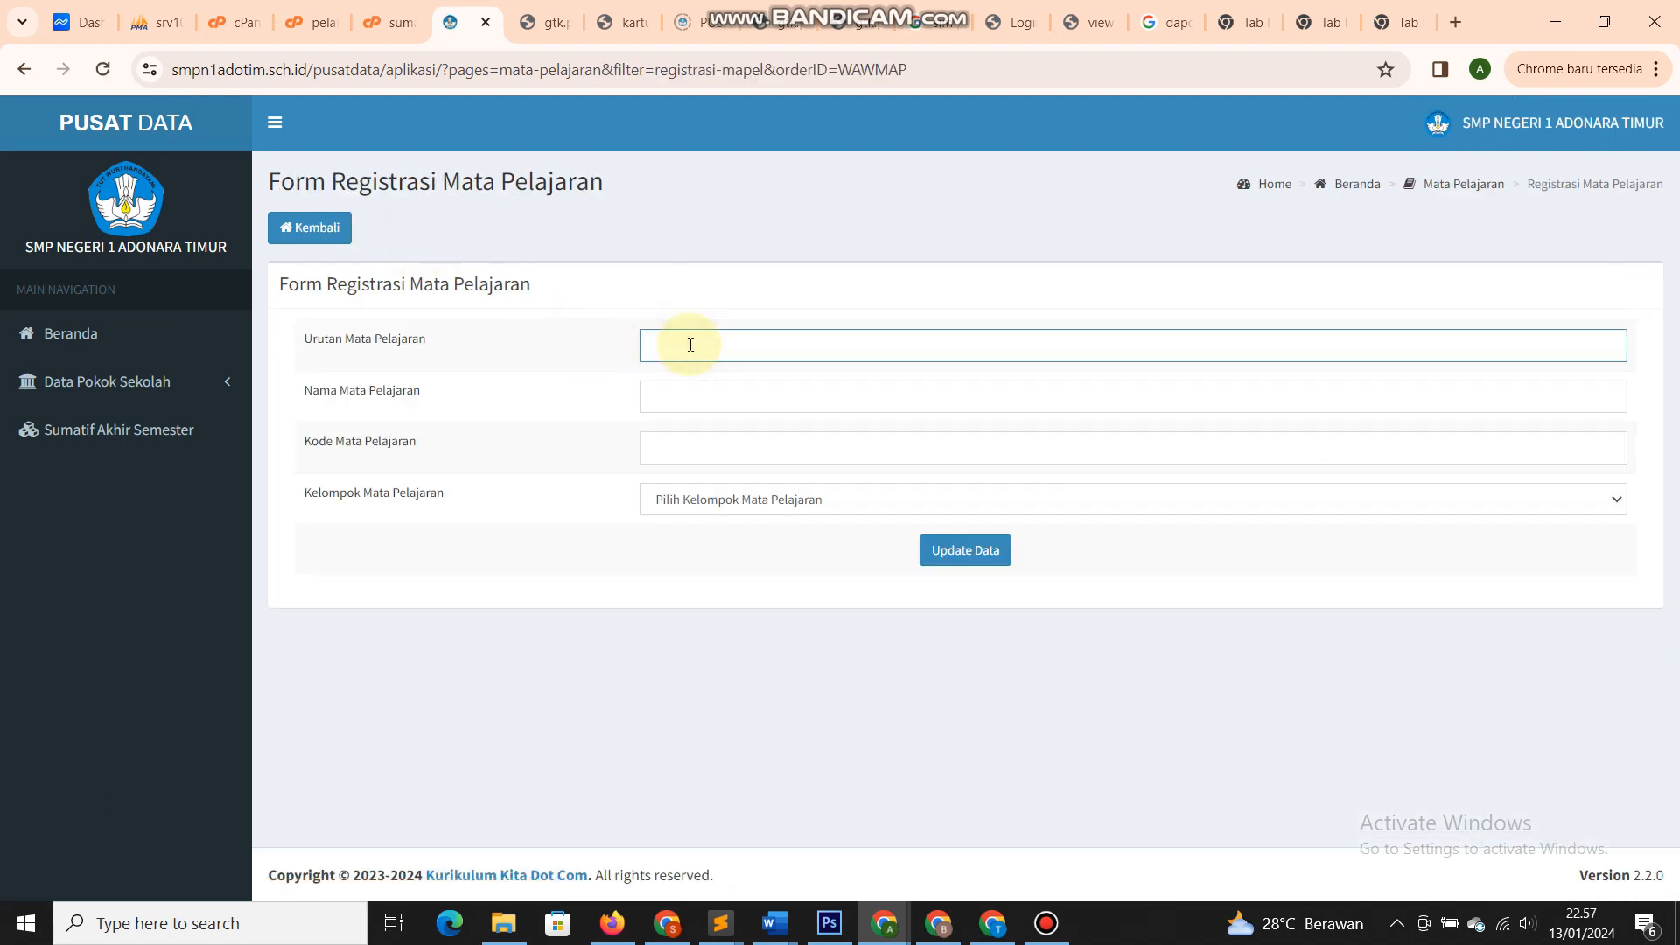
{"action": "left_click", "coordinate": [696, 389]}
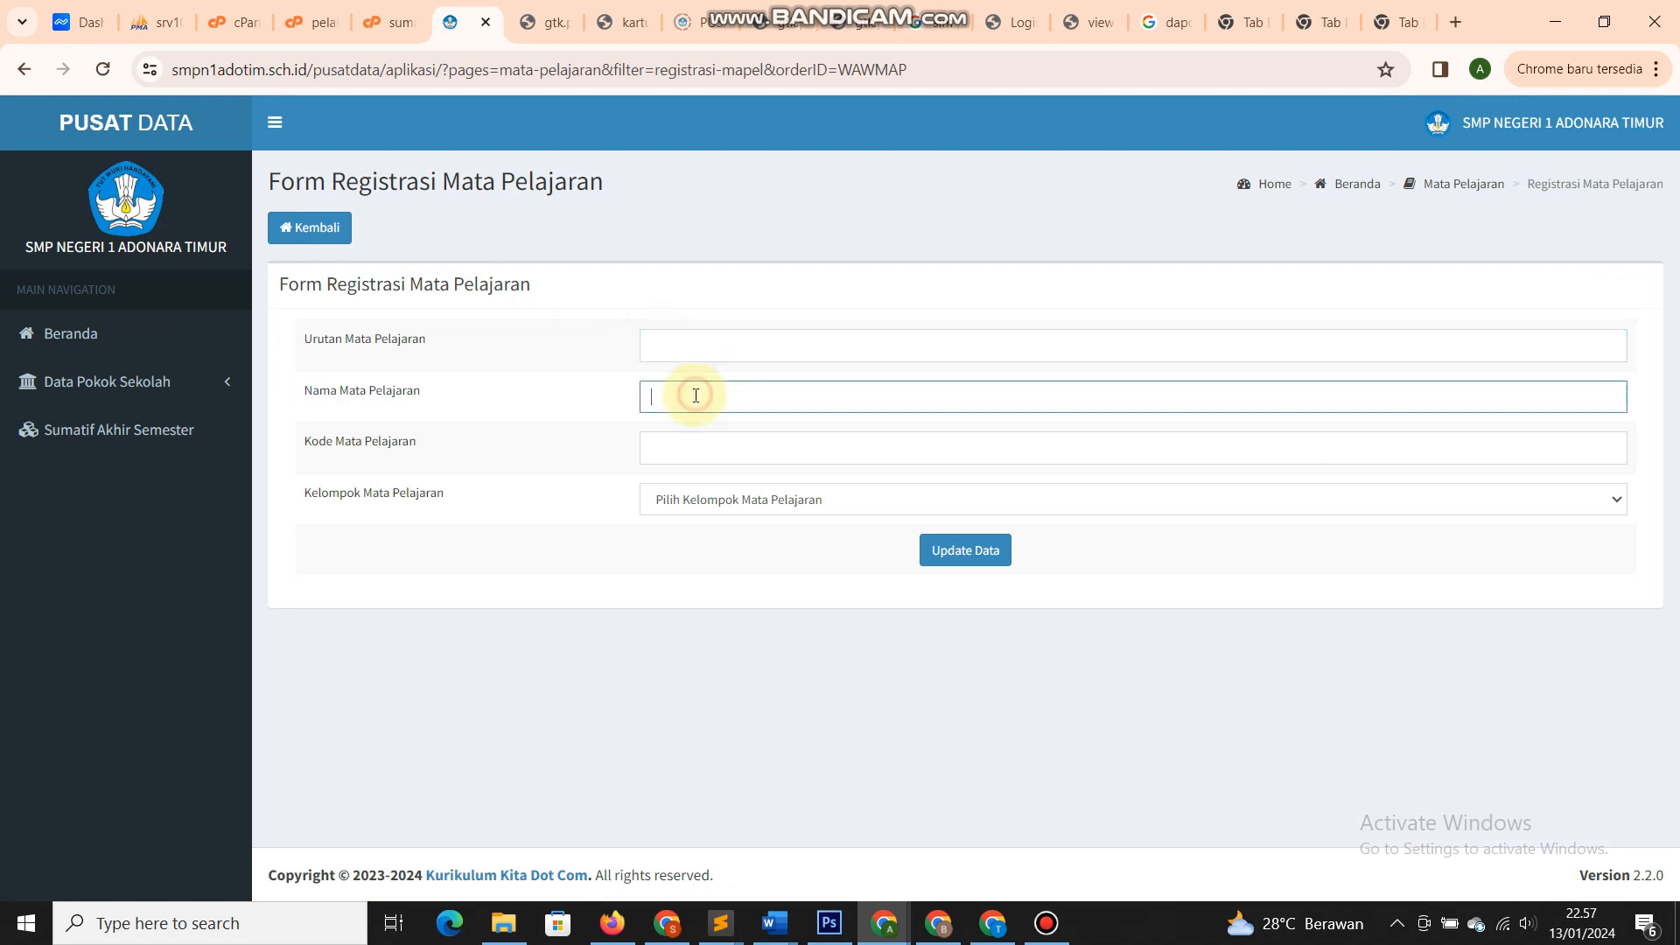
{"action": "left_click", "coordinate": [695, 445]}
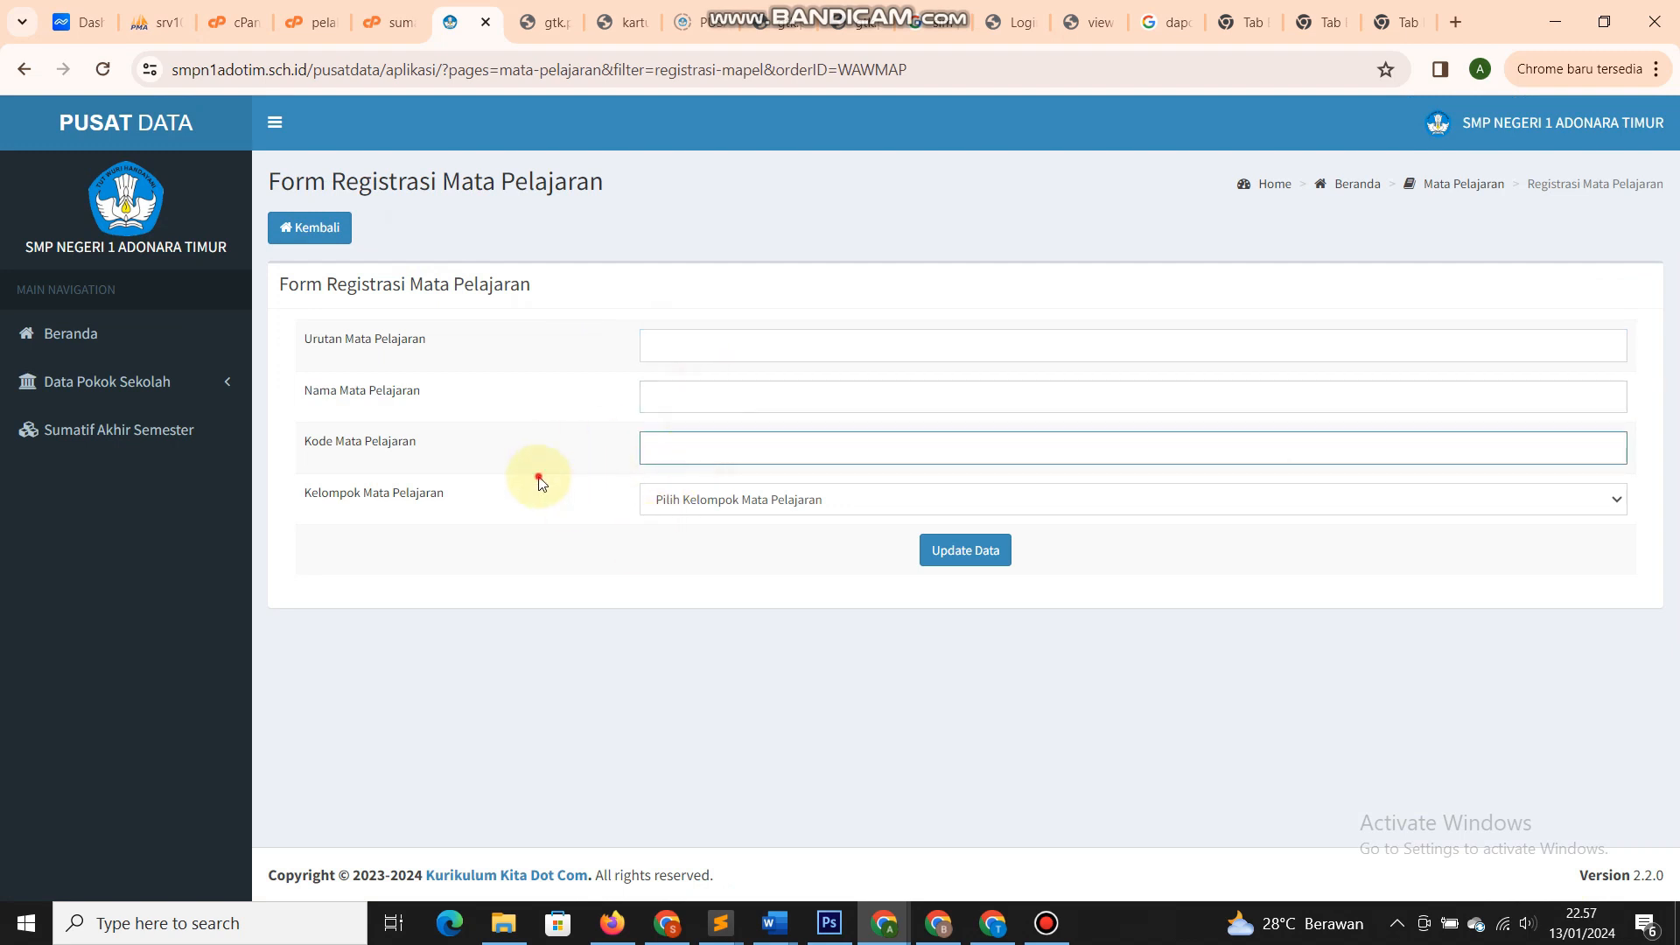
{"action": "left_click", "coordinate": [537, 478]}
{"action": "left_click", "coordinate": [740, 507]}
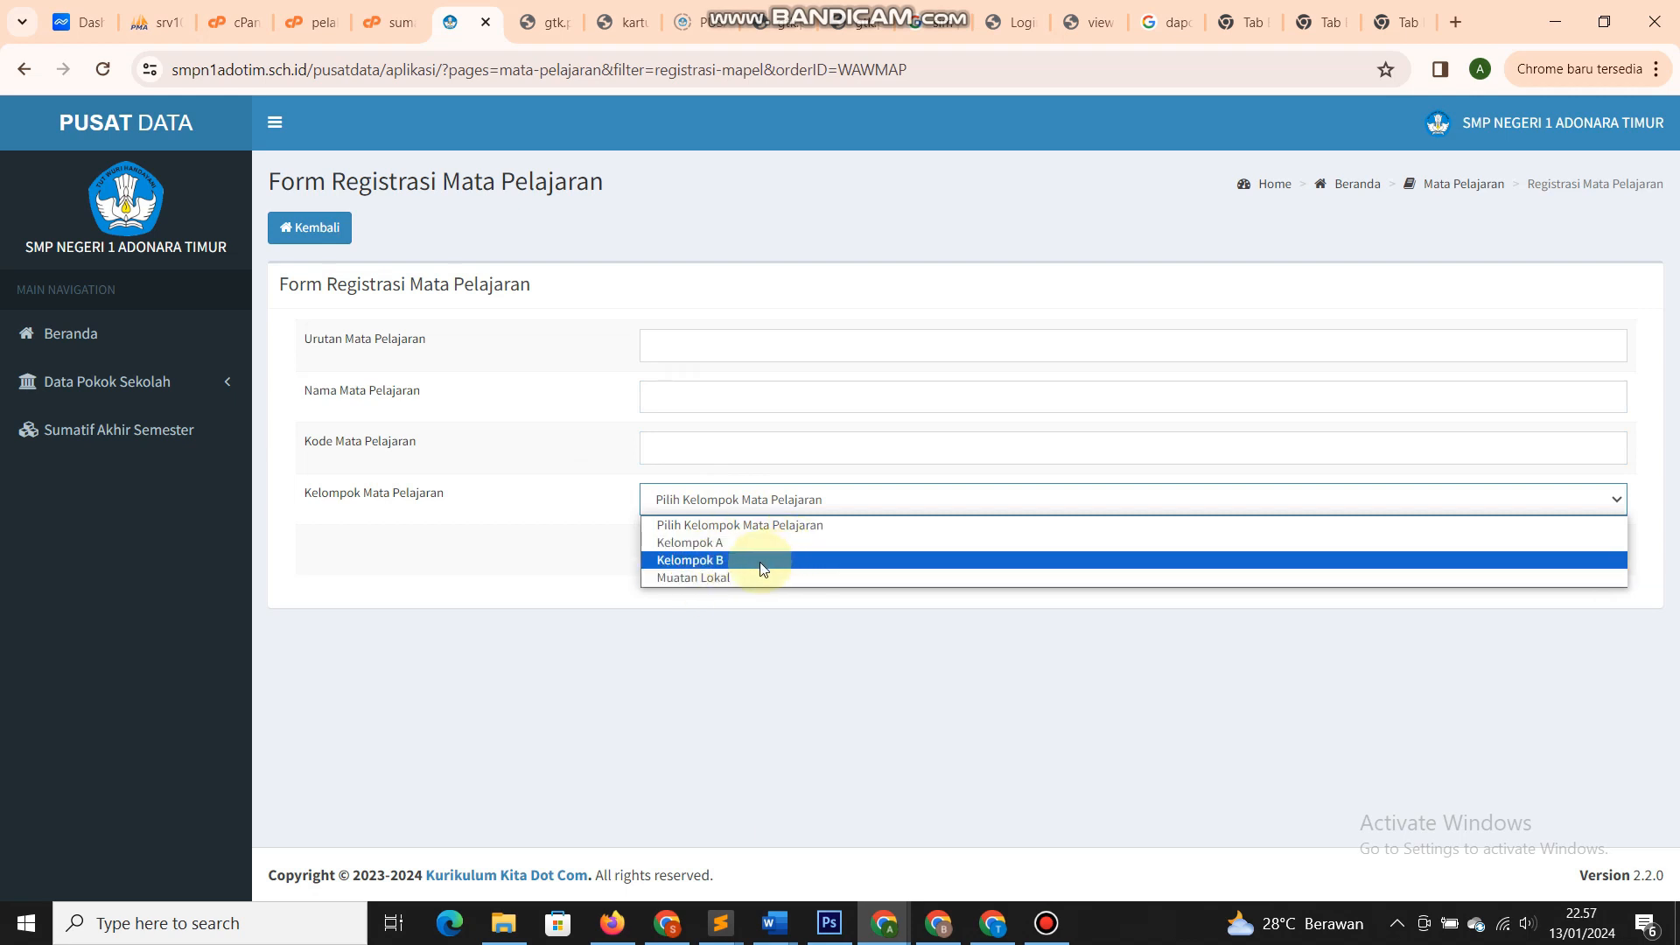
{"action": "left_click", "coordinate": [556, 512]}
{"action": "left_click", "coordinate": [321, 231]}
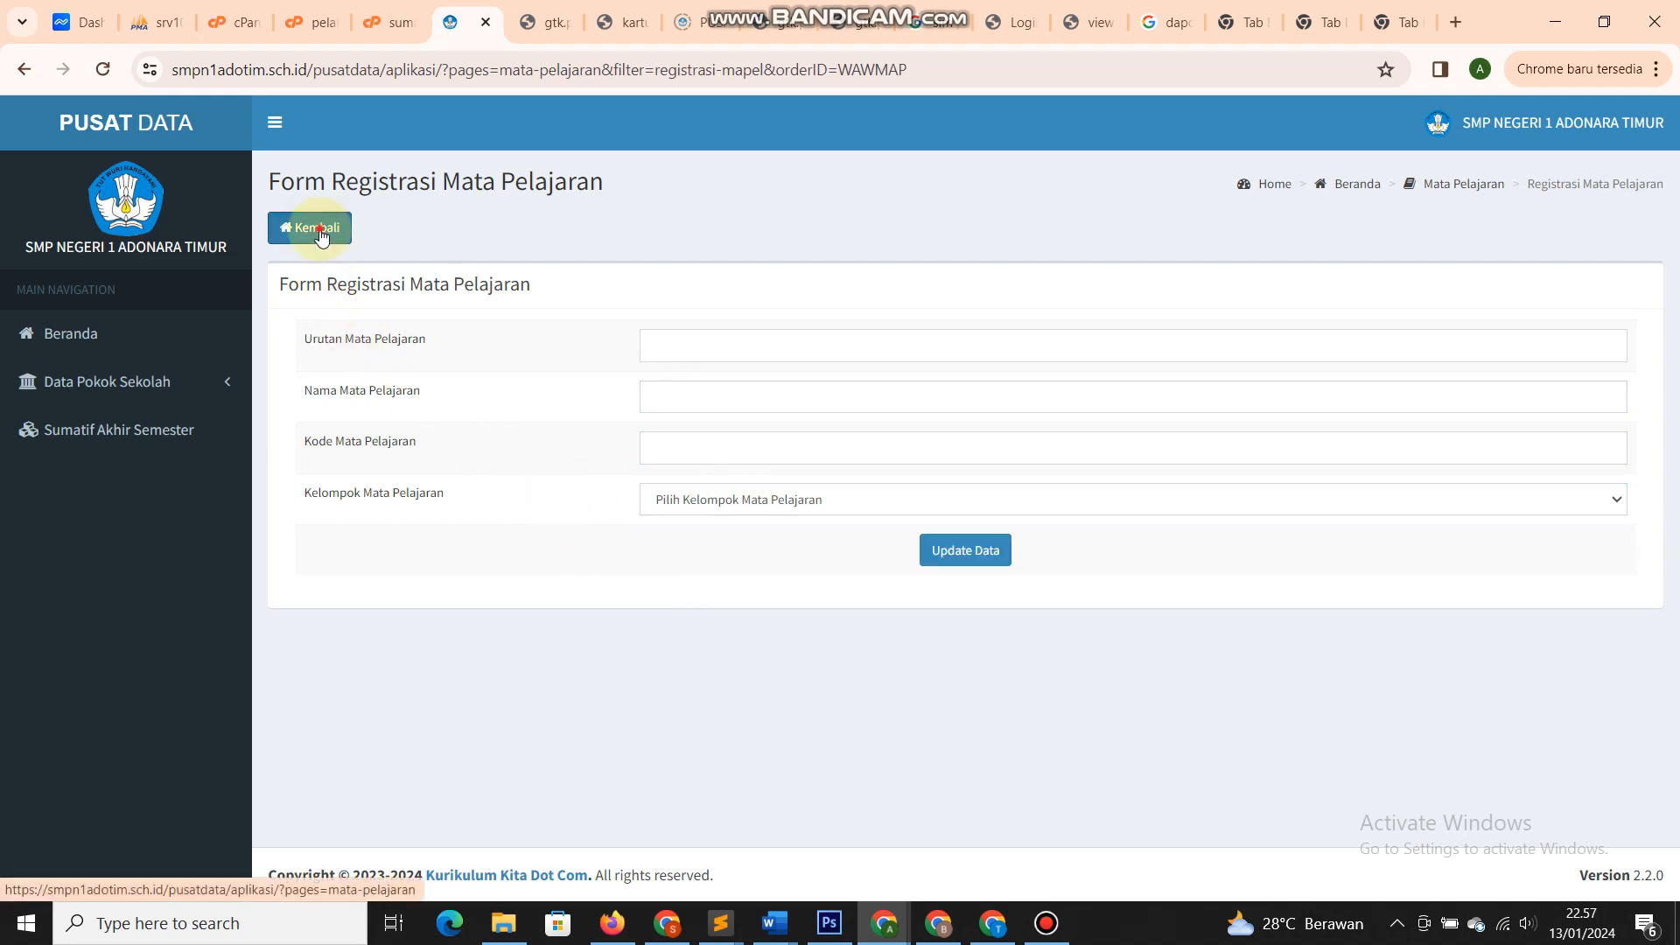
- Expand and collapse Data Pokok Sekolah in the sidebar, then go to Sumatif Akhir Semester
{"action": "scroll", "coordinate": [570, 521], "scroll_direction": "down", "scroll_amount": 3}
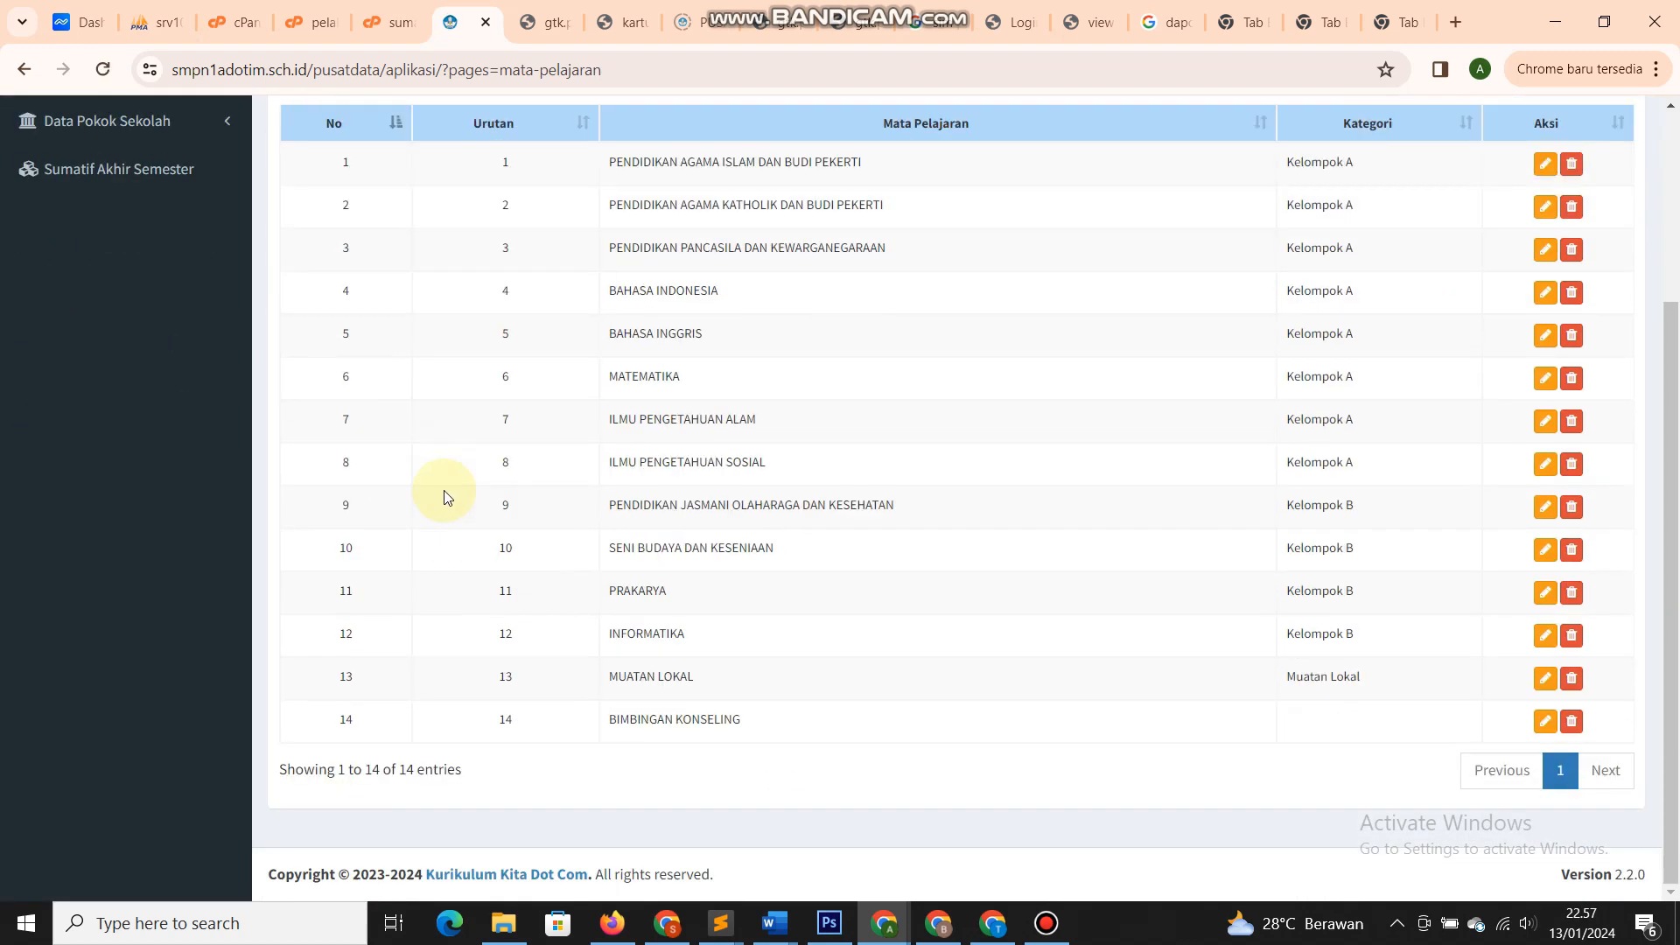
{"action": "scroll", "coordinate": [442, 491], "scroll_direction": "up", "scroll_amount": 3}
{"action": "left_click", "coordinate": [148, 385]}
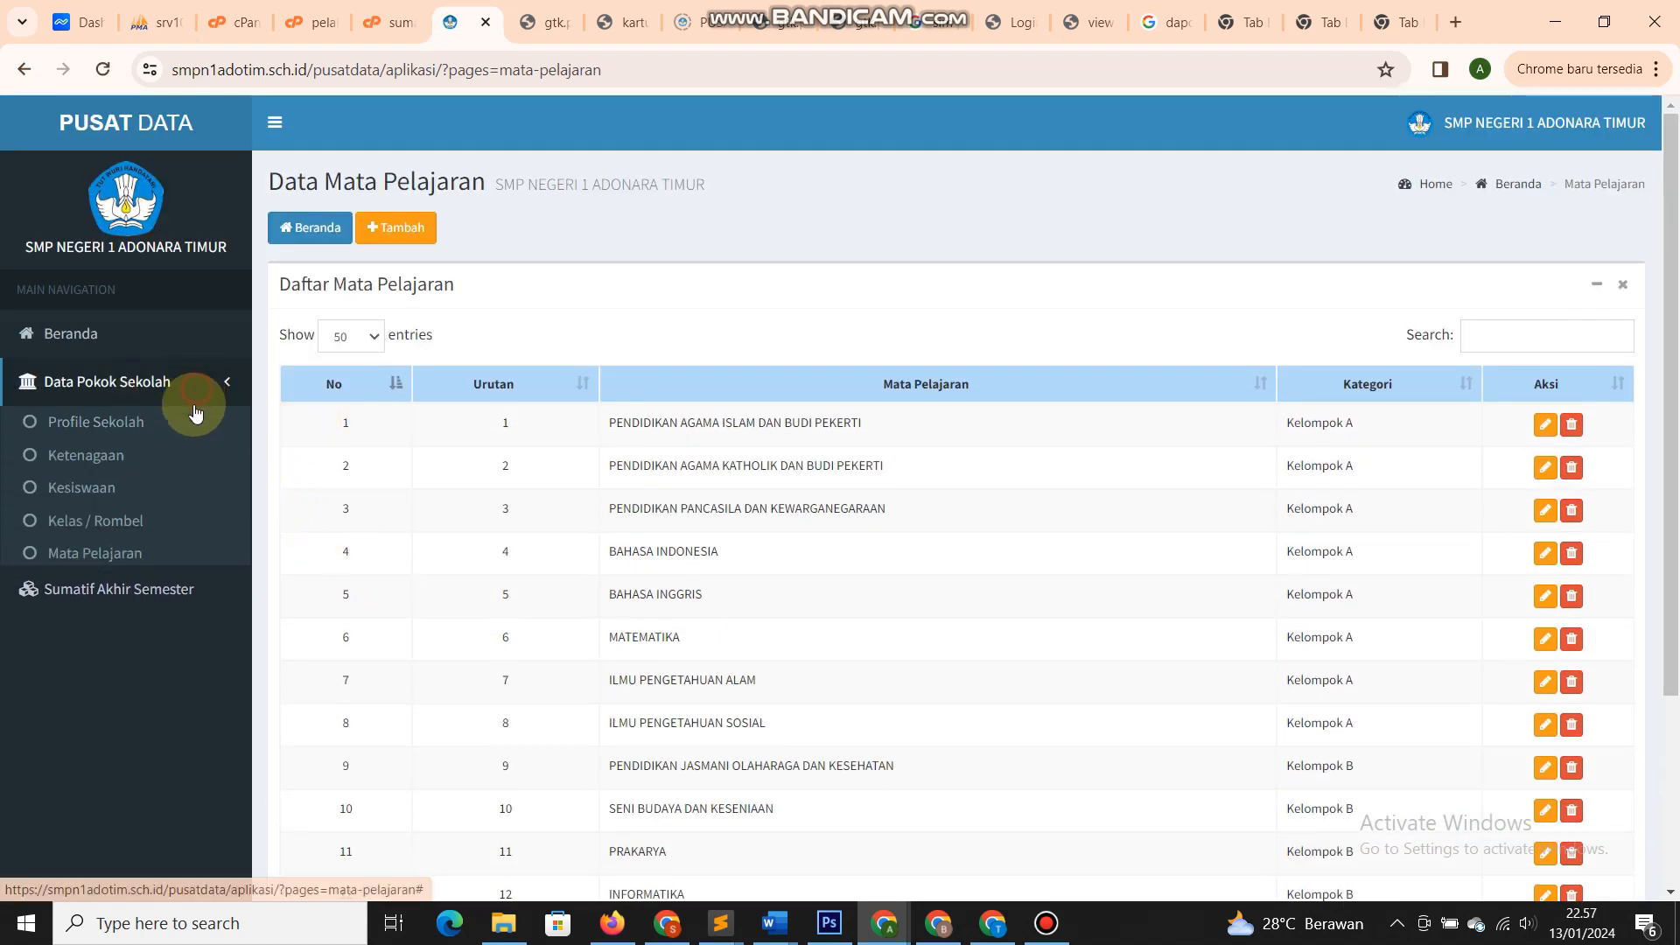
{"action": "left_click", "coordinate": [195, 383]}
{"action": "left_click", "coordinate": [122, 442]}
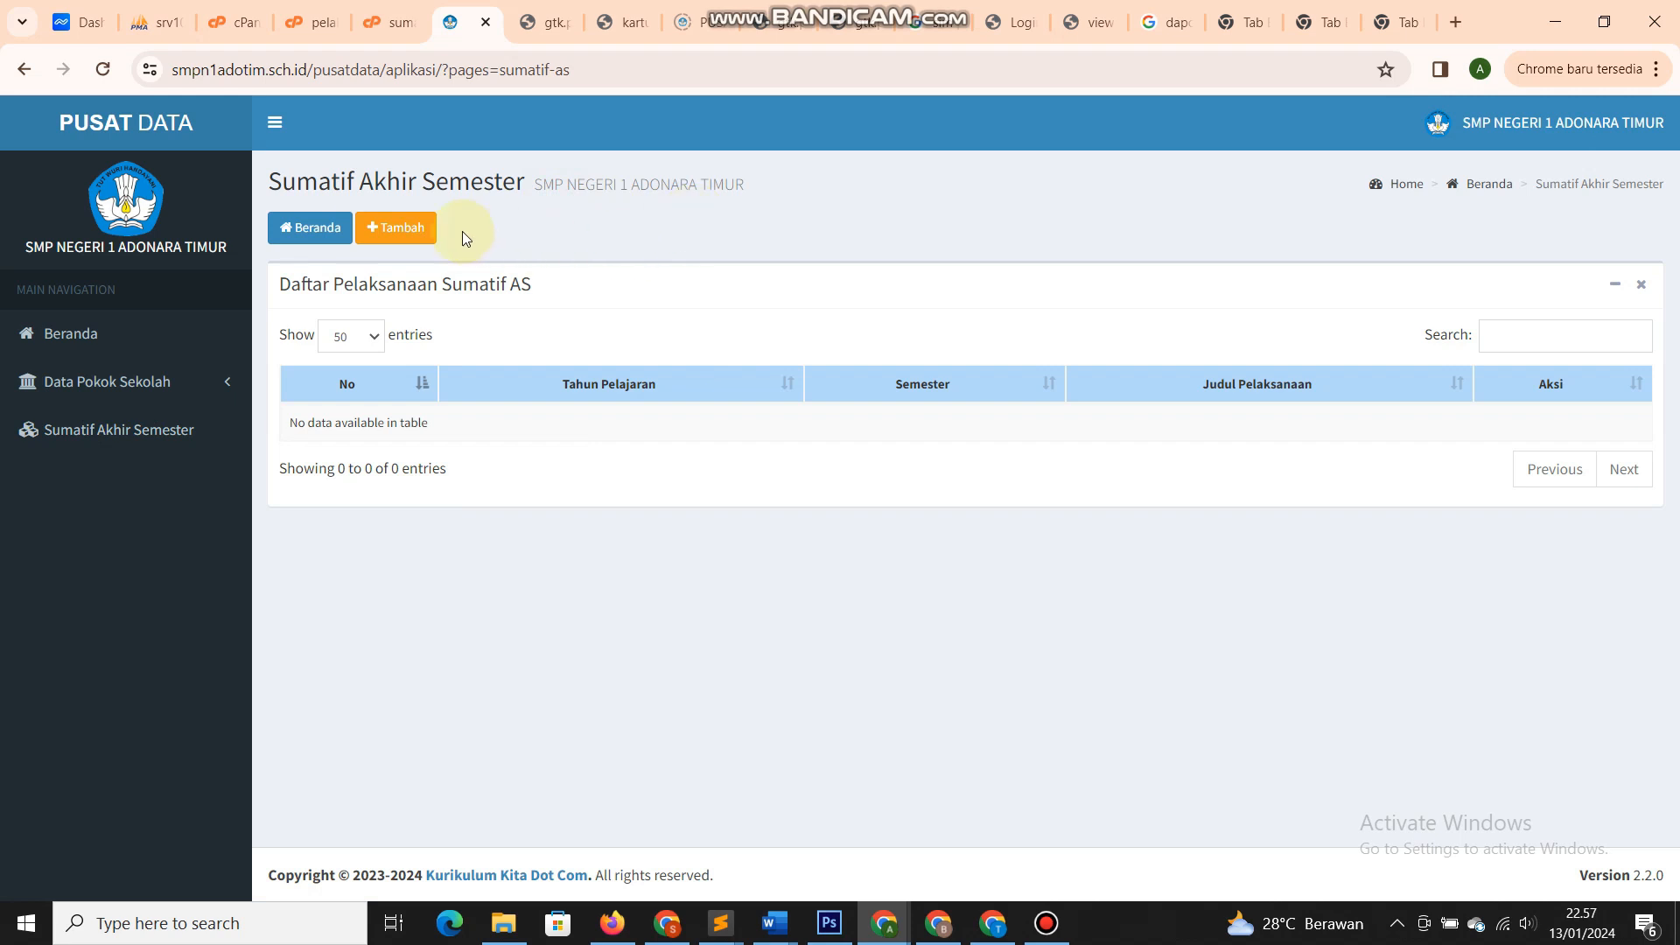
- Add and save the exam 'Penilaian Akhir Semester Tahun Pelajaran 2023/2024' for 2023-2024 Ganjil
{"action": "left_click", "coordinate": [405, 228]}
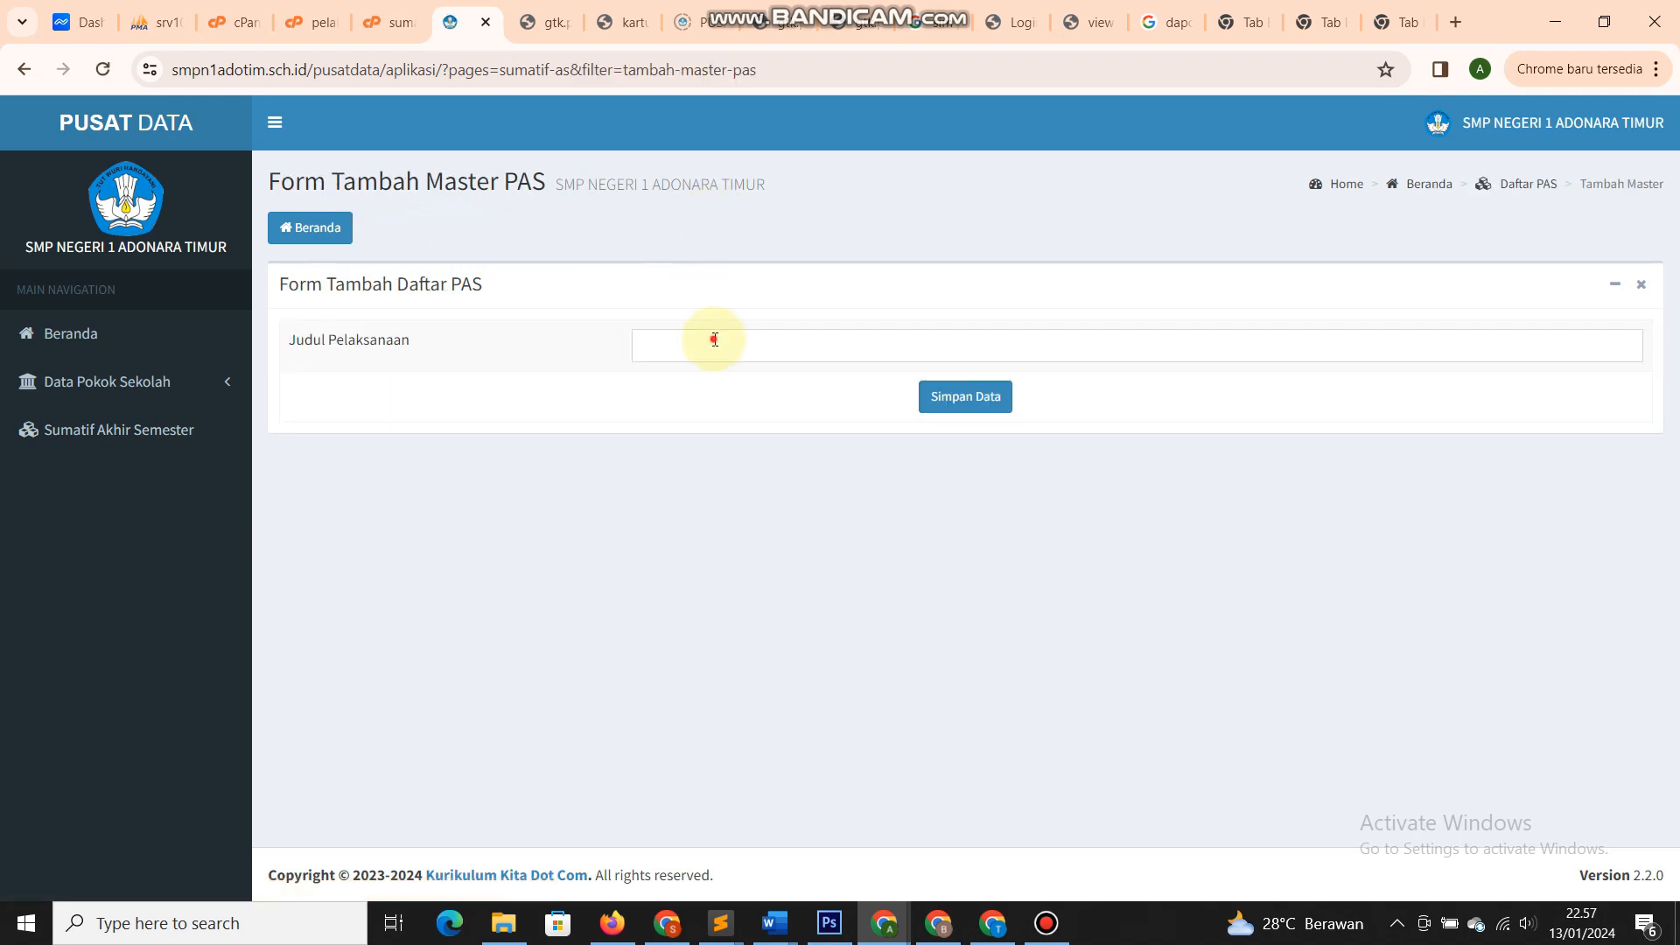
{"action": "left_click", "coordinate": [714, 340]}
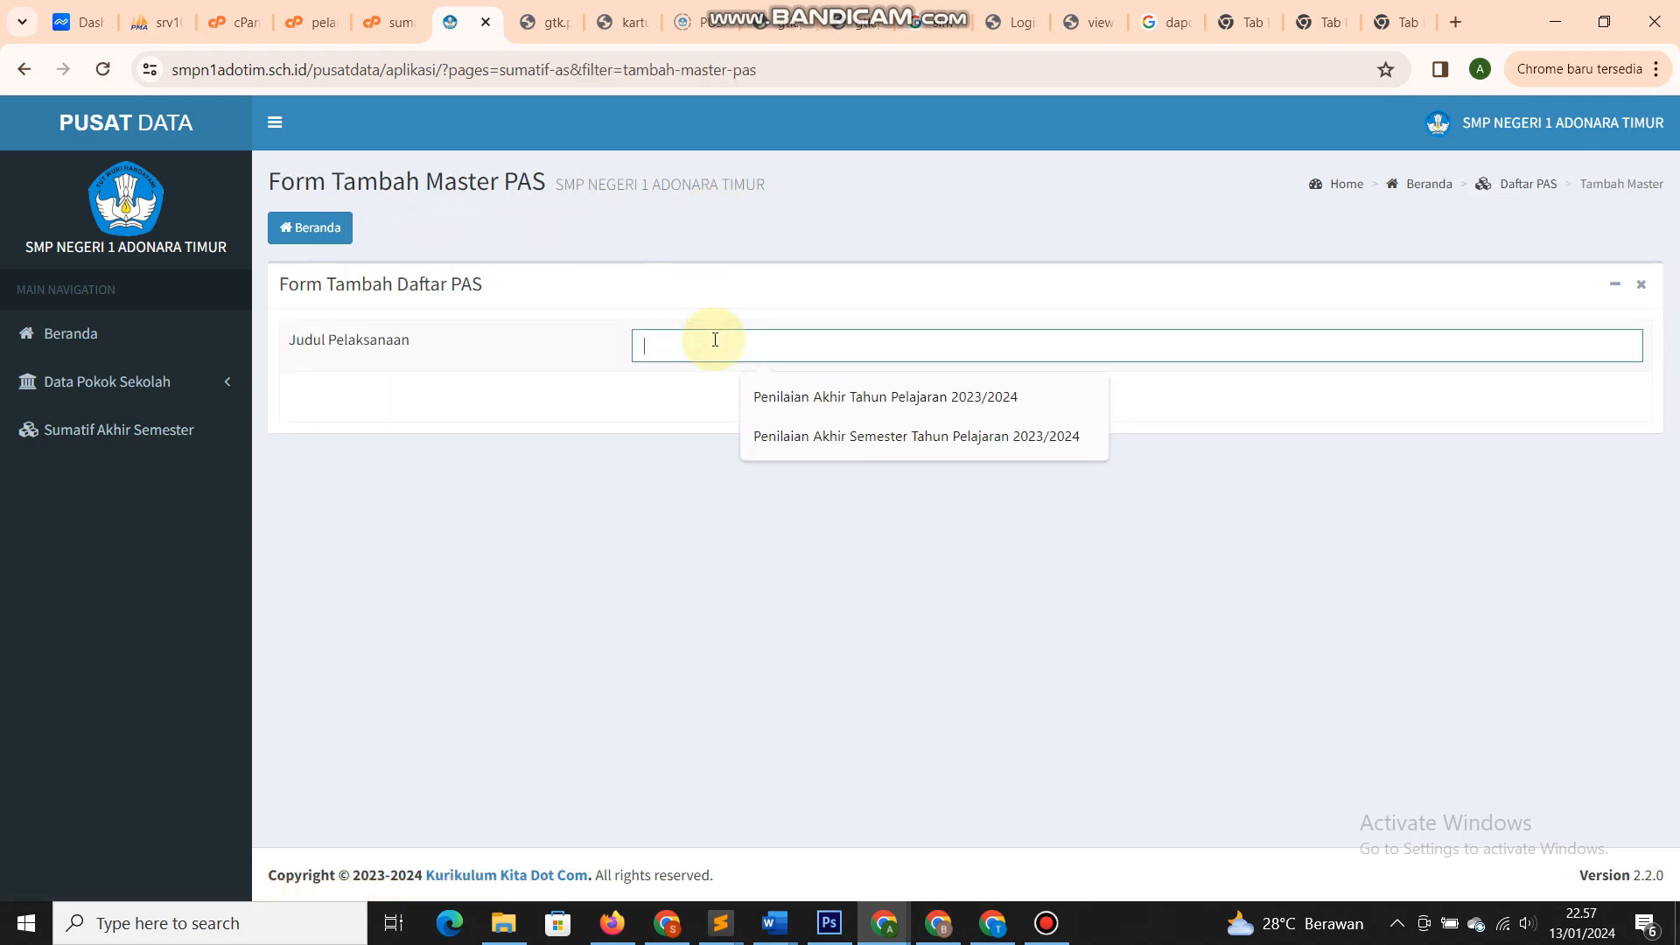
{"action": "left_click", "coordinate": [839, 433]}
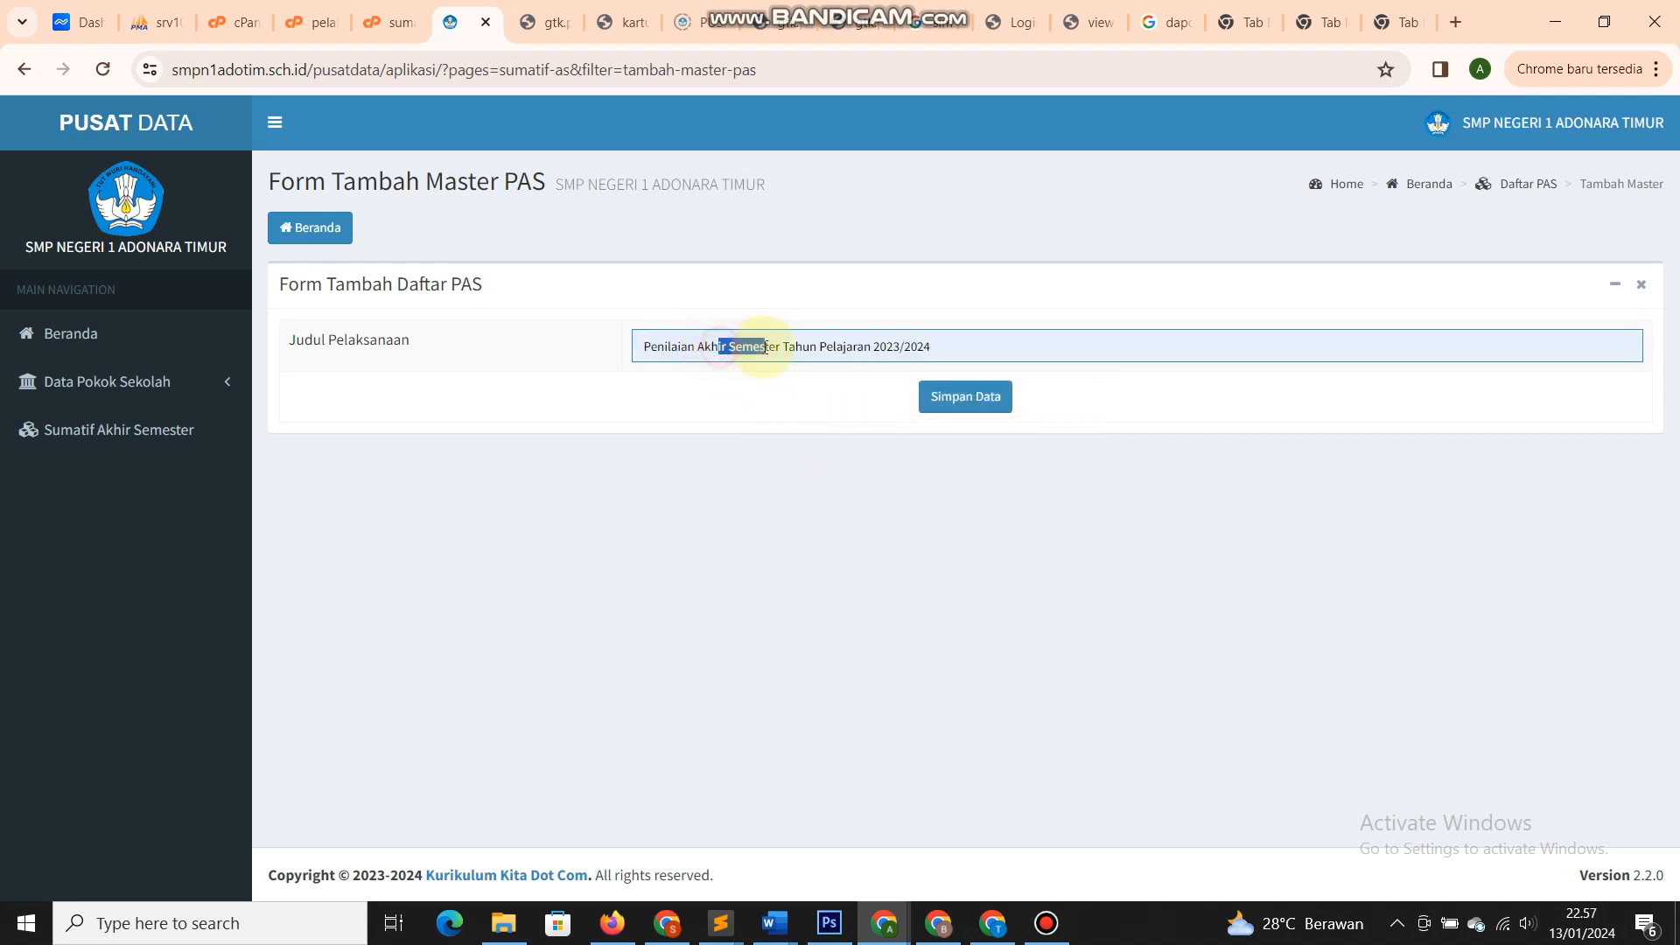
{"action": "left_click", "coordinate": [978, 399]}
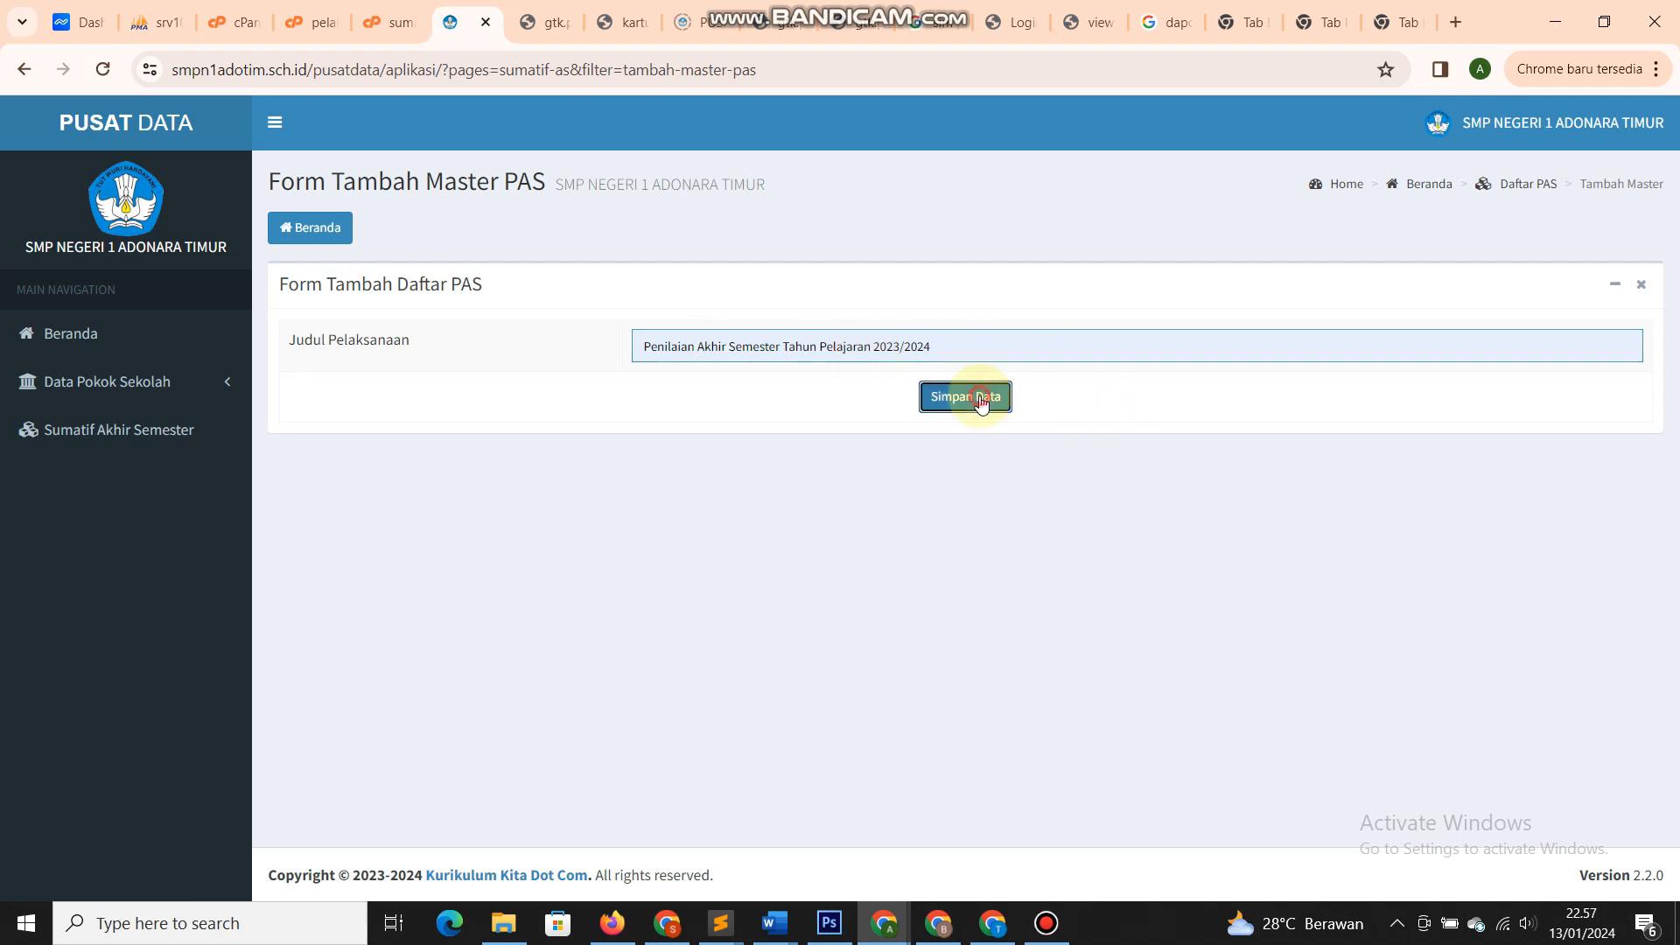
{"action": "left_click", "coordinate": [1026, 209]}
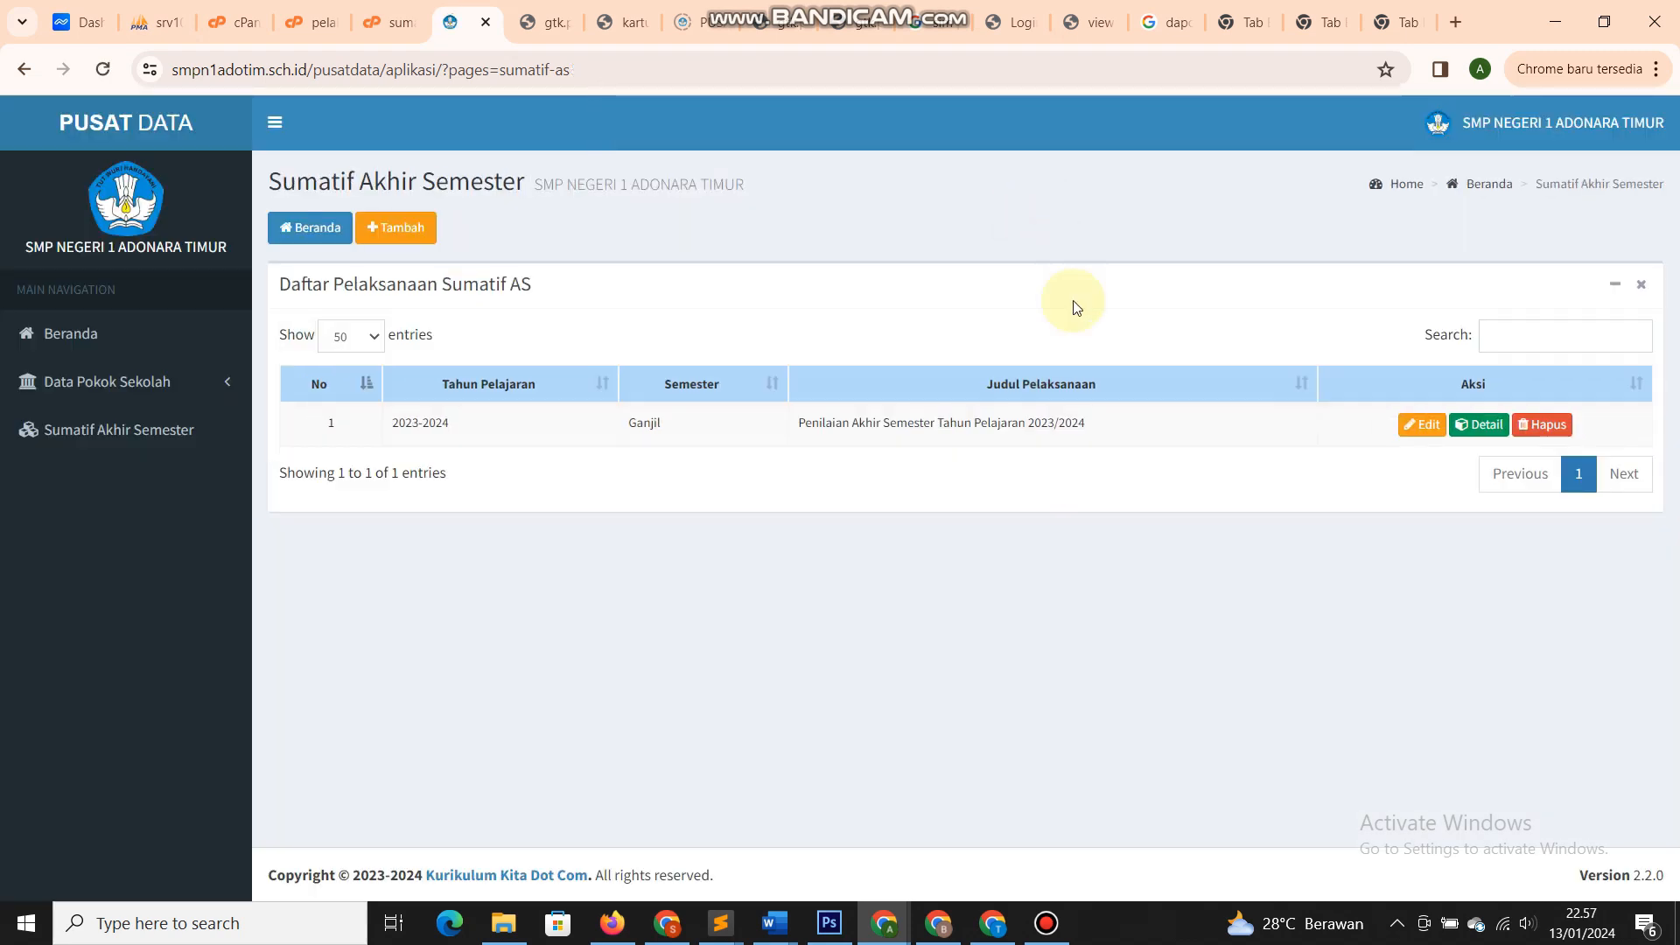
- Check the new exam's title in the list and its Edit form, leaving it unchanged
{"action": "left_click_drag", "start_coordinate": [796, 429], "coordinate": [742, 427]}
{"action": "left_click", "coordinate": [1095, 433]}
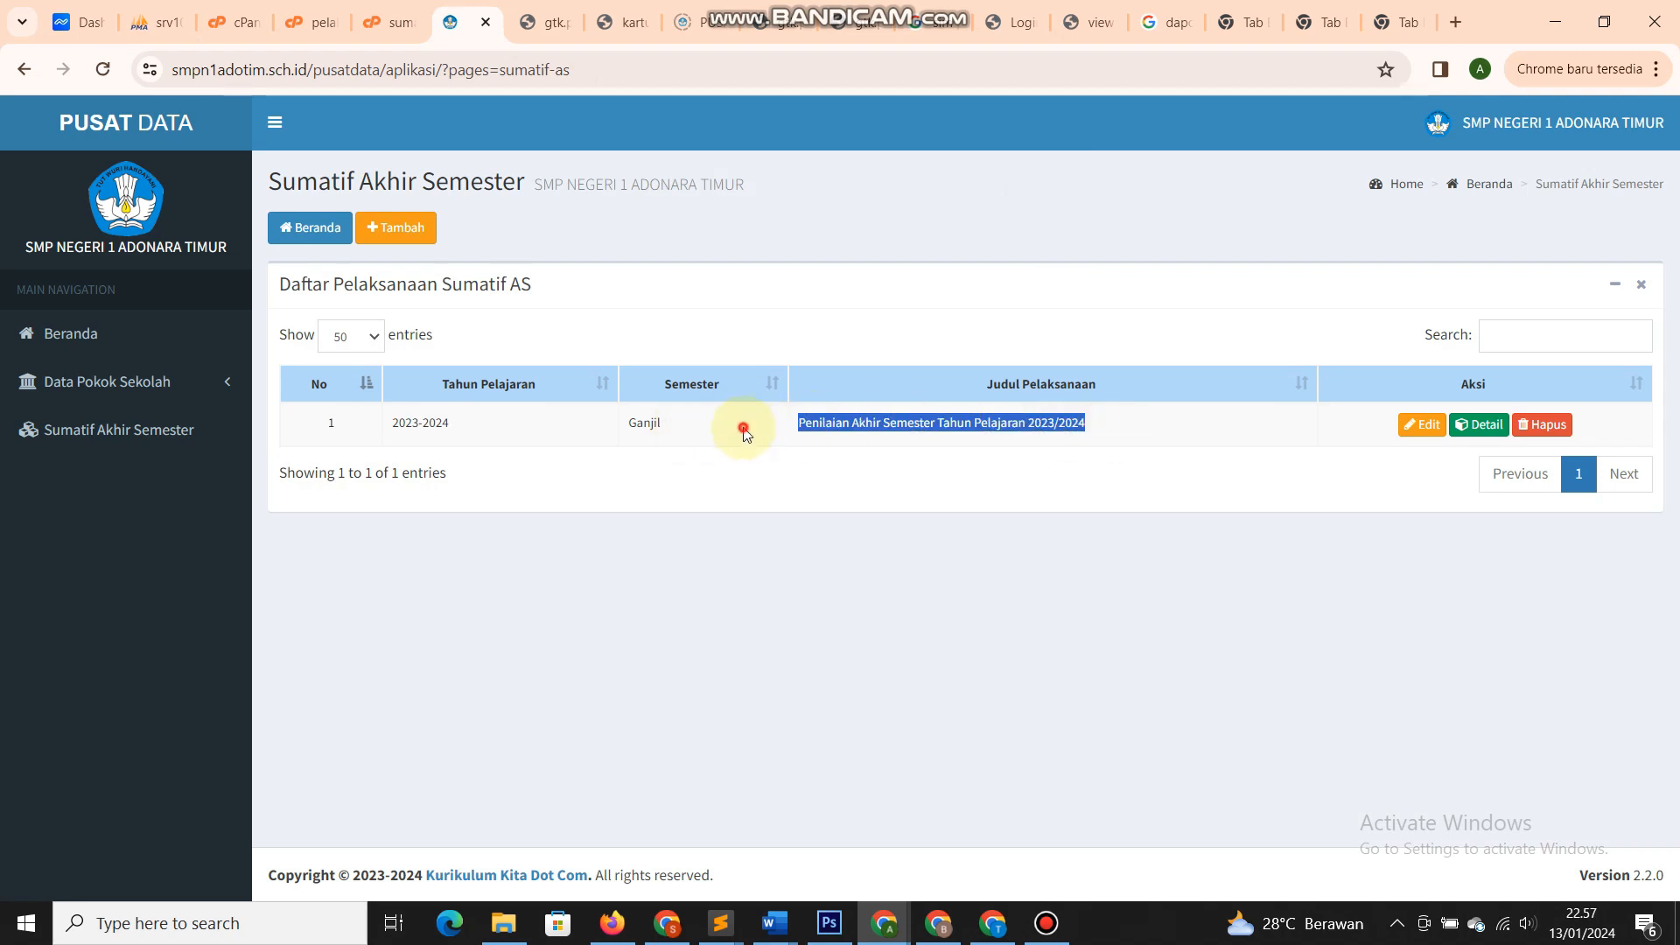
{"action": "left_click", "coordinate": [792, 451]}
{"action": "left_click", "coordinate": [889, 427]}
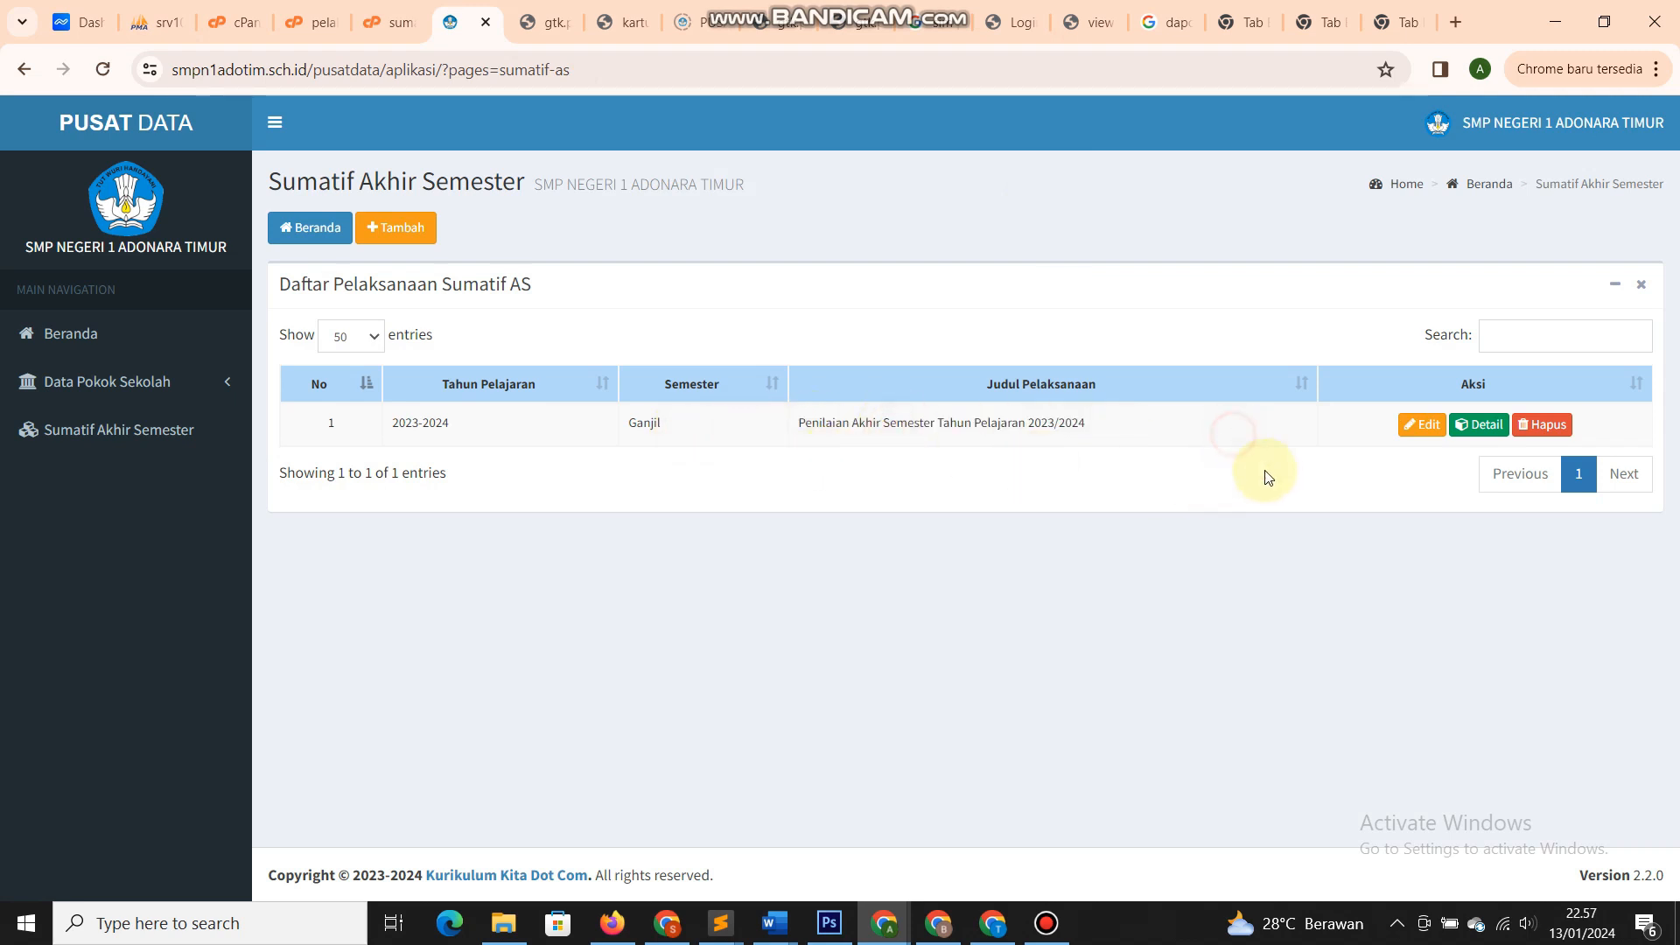
{"action": "left_click", "coordinate": [1424, 431]}
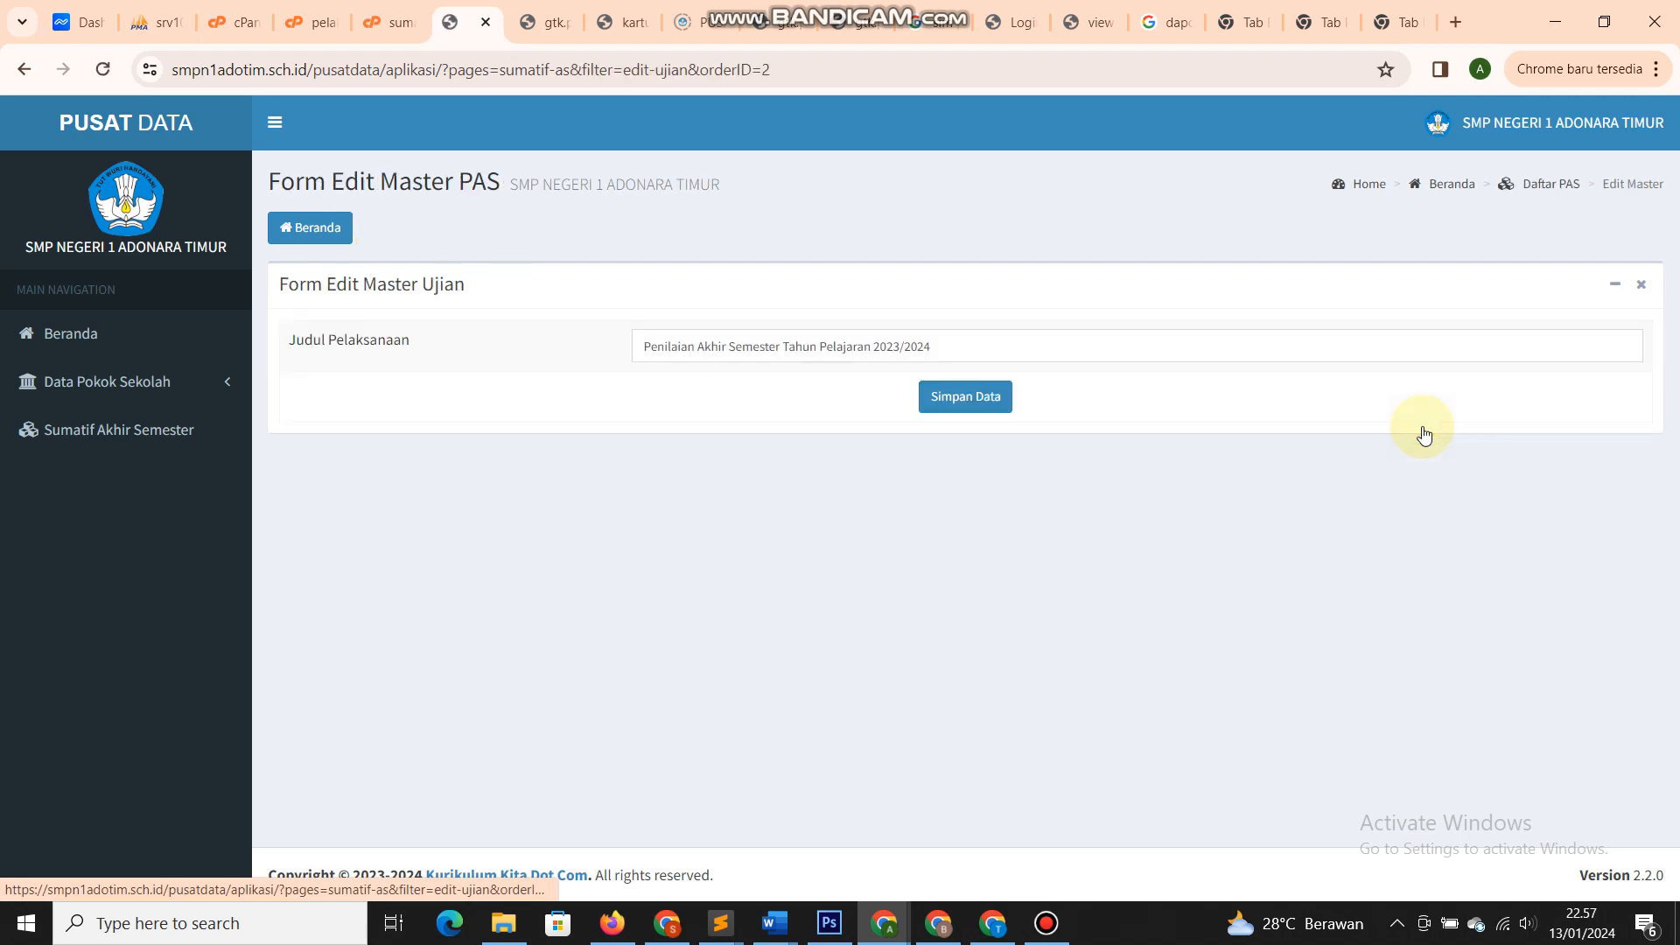
{"action": "left_click_drag", "start_coordinate": [636, 347], "coordinate": [1042, 356]}
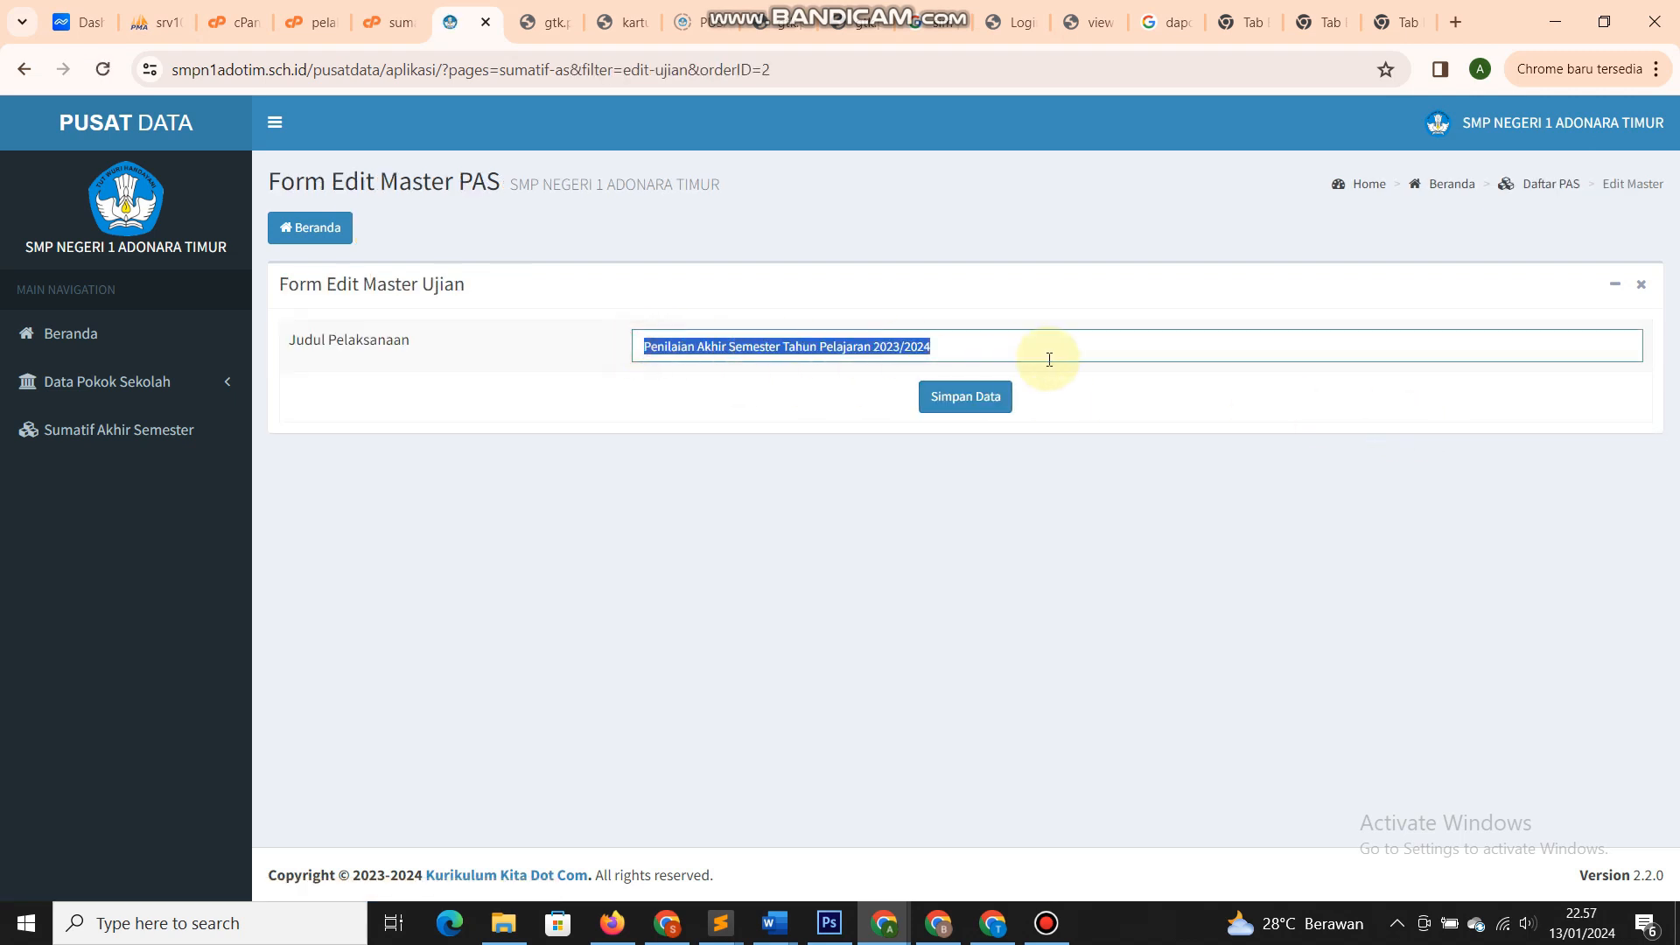
{"action": "left_click", "coordinate": [1046, 357]}
{"action": "left_click", "coordinate": [285, 234]}
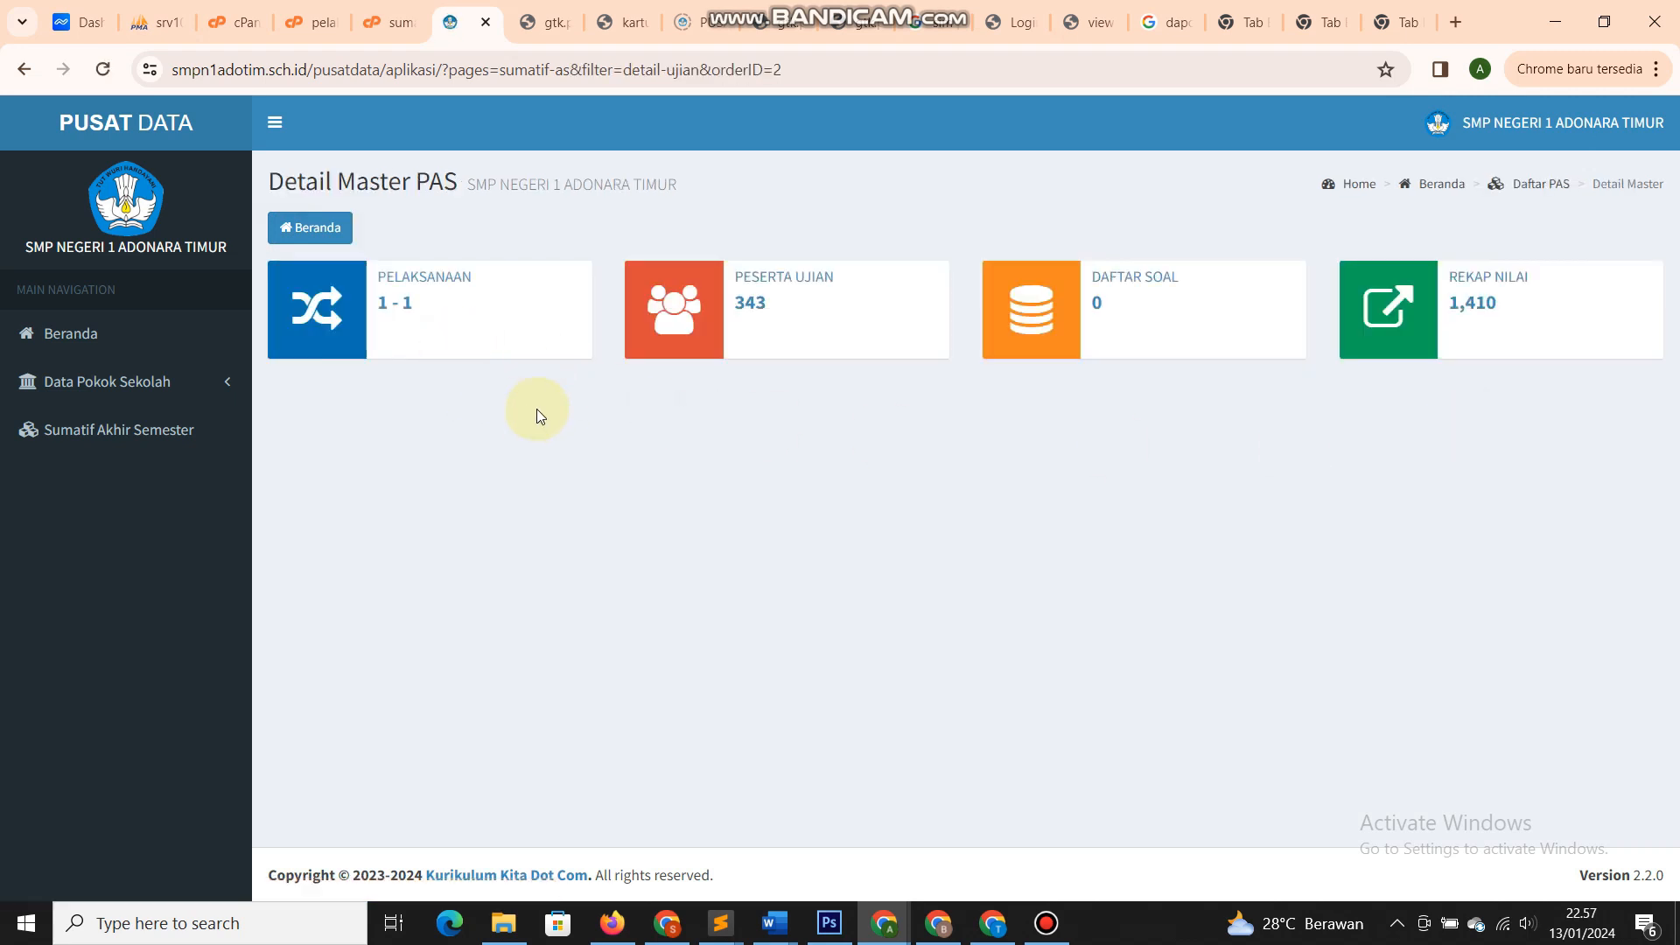
{"action": "left_click", "coordinate": [411, 307]}
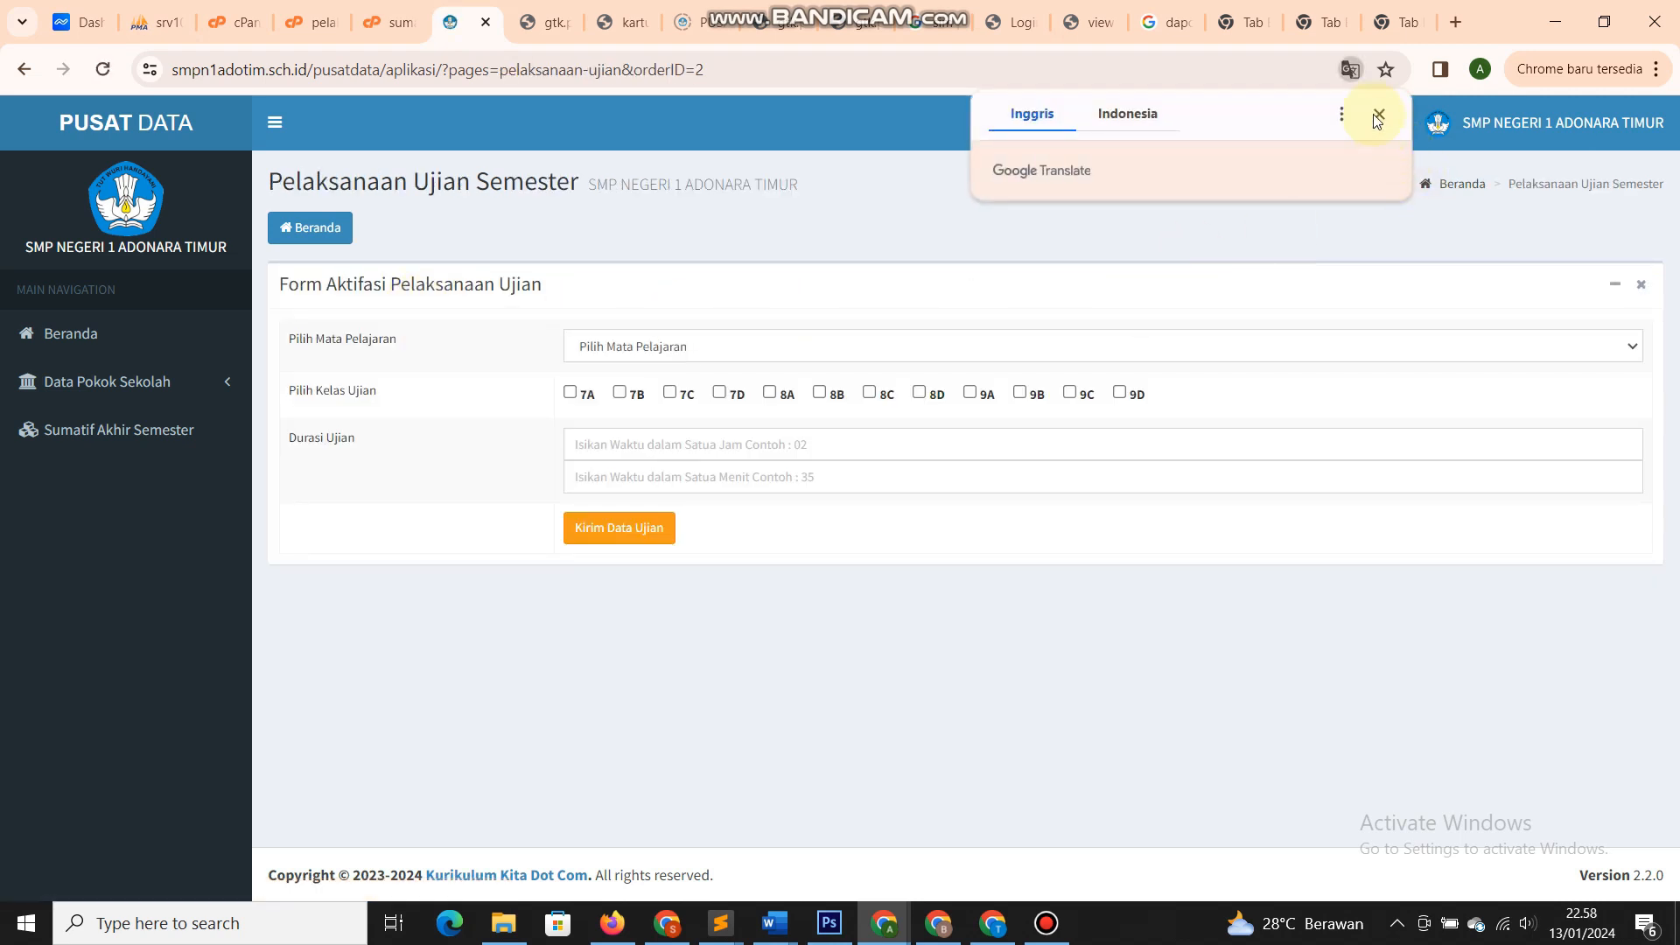
{"action": "left_click", "coordinate": [1374, 114]}
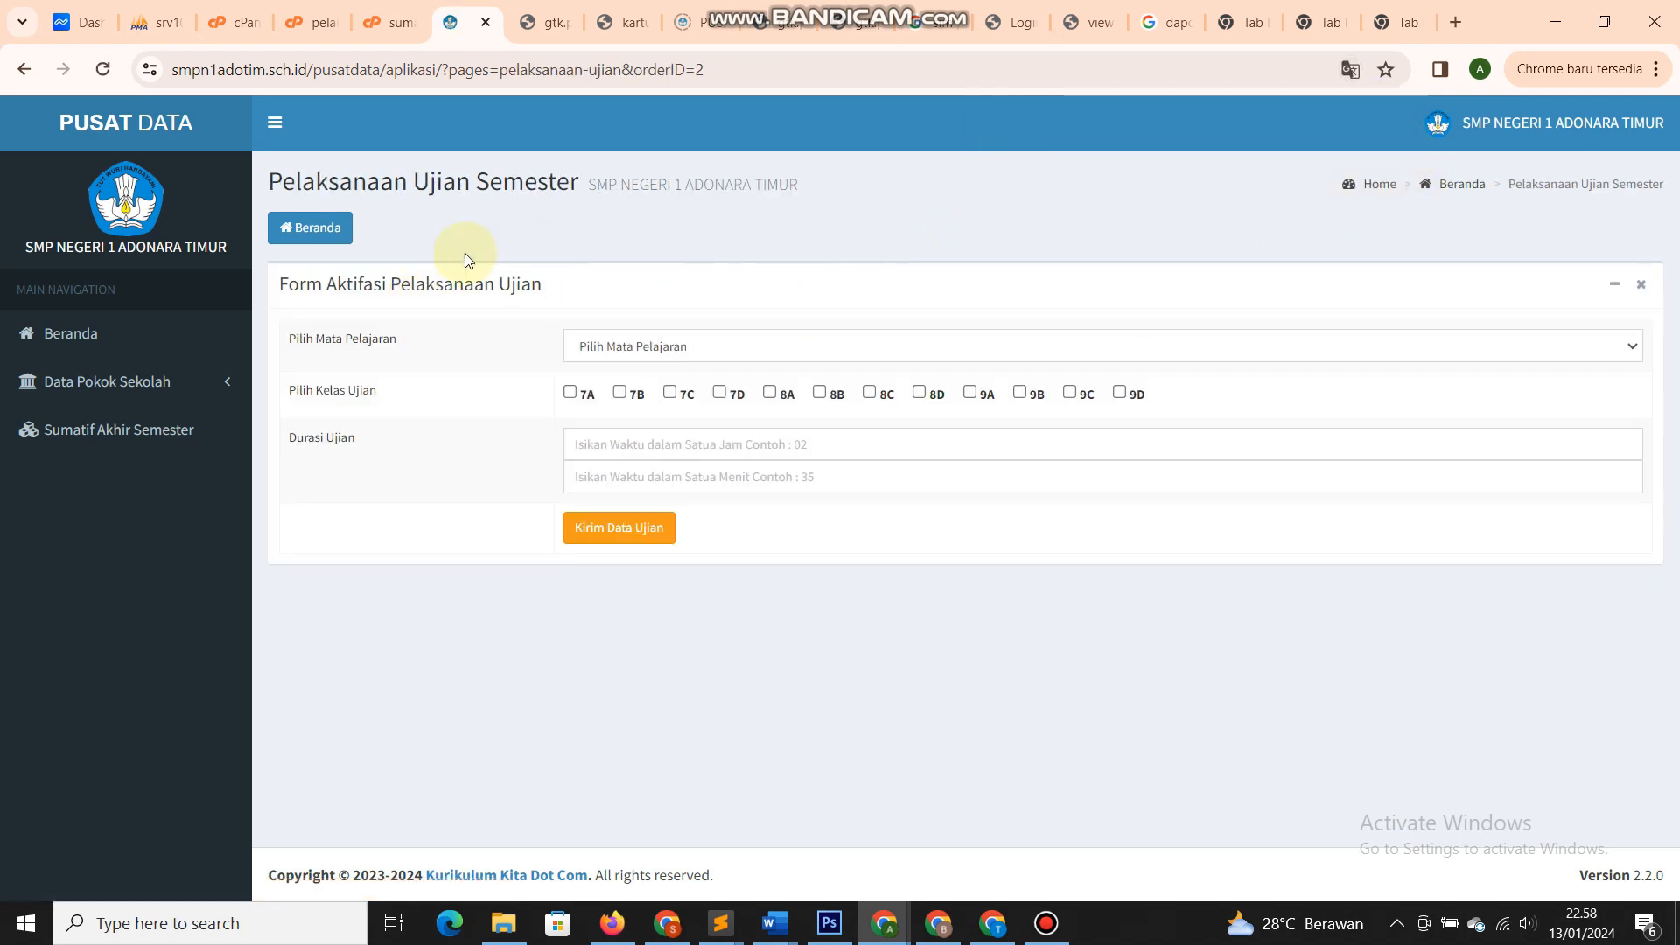
{"action": "left_click_drag", "start_coordinate": [543, 284], "coordinate": [277, 283]}
{"action": "left_click", "coordinate": [331, 283]}
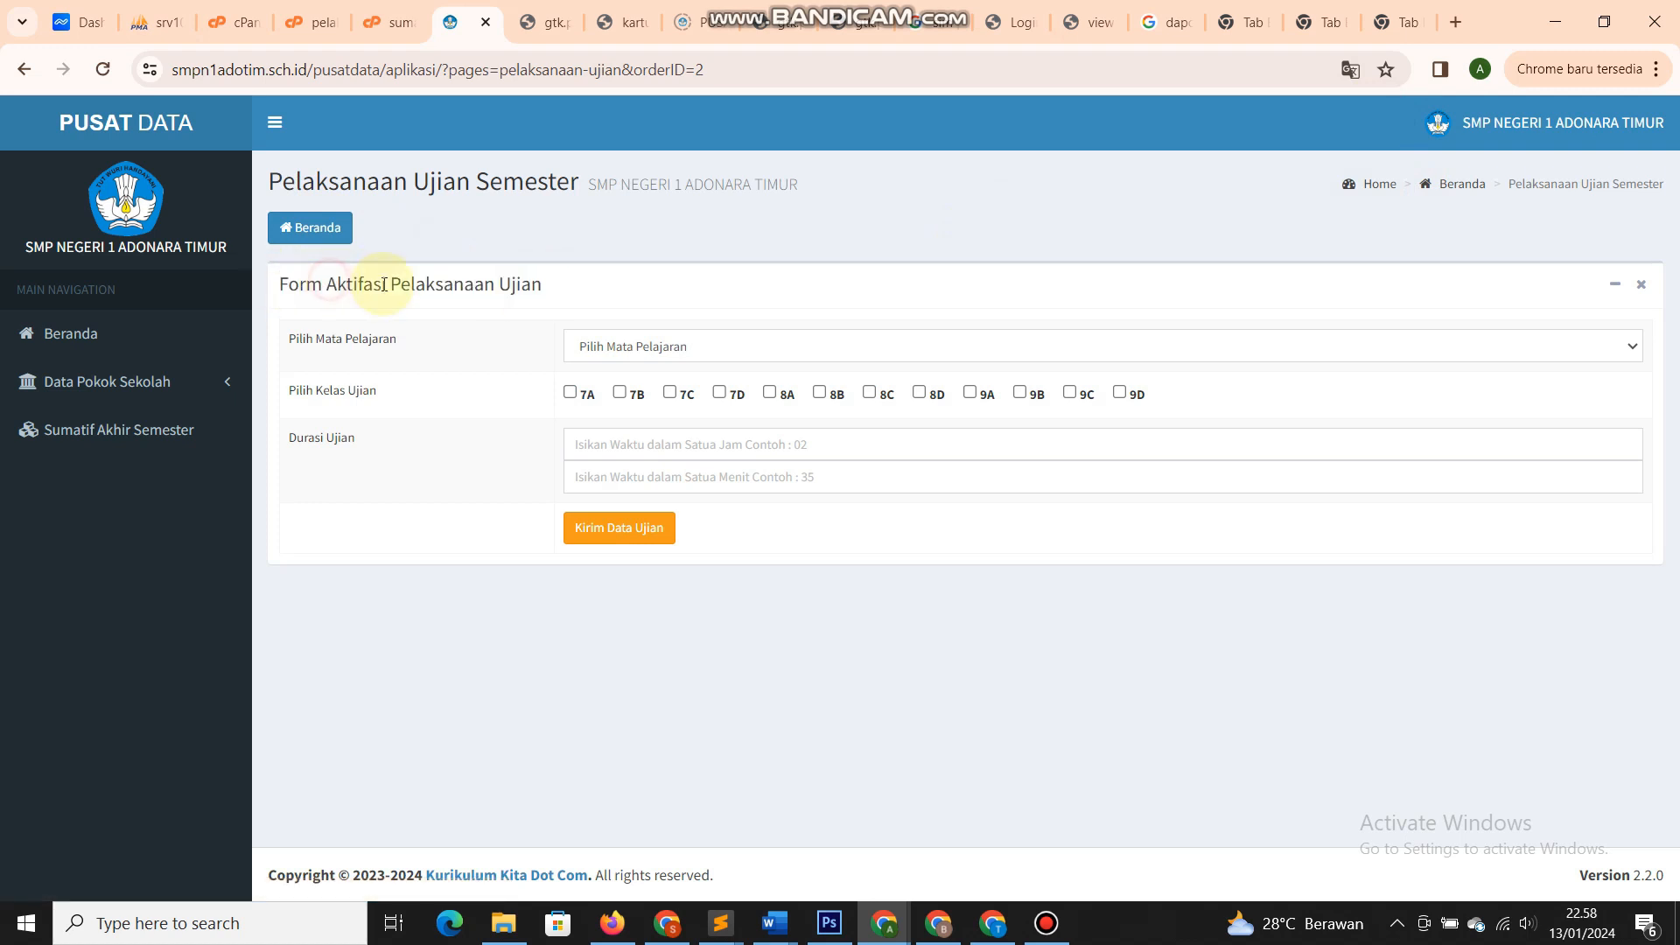
{"action": "left_click", "coordinate": [588, 343]}
{"action": "left_click_drag", "start_coordinate": [552, 283], "coordinate": [264, 277]}
{"action": "left_click", "coordinate": [336, 283]}
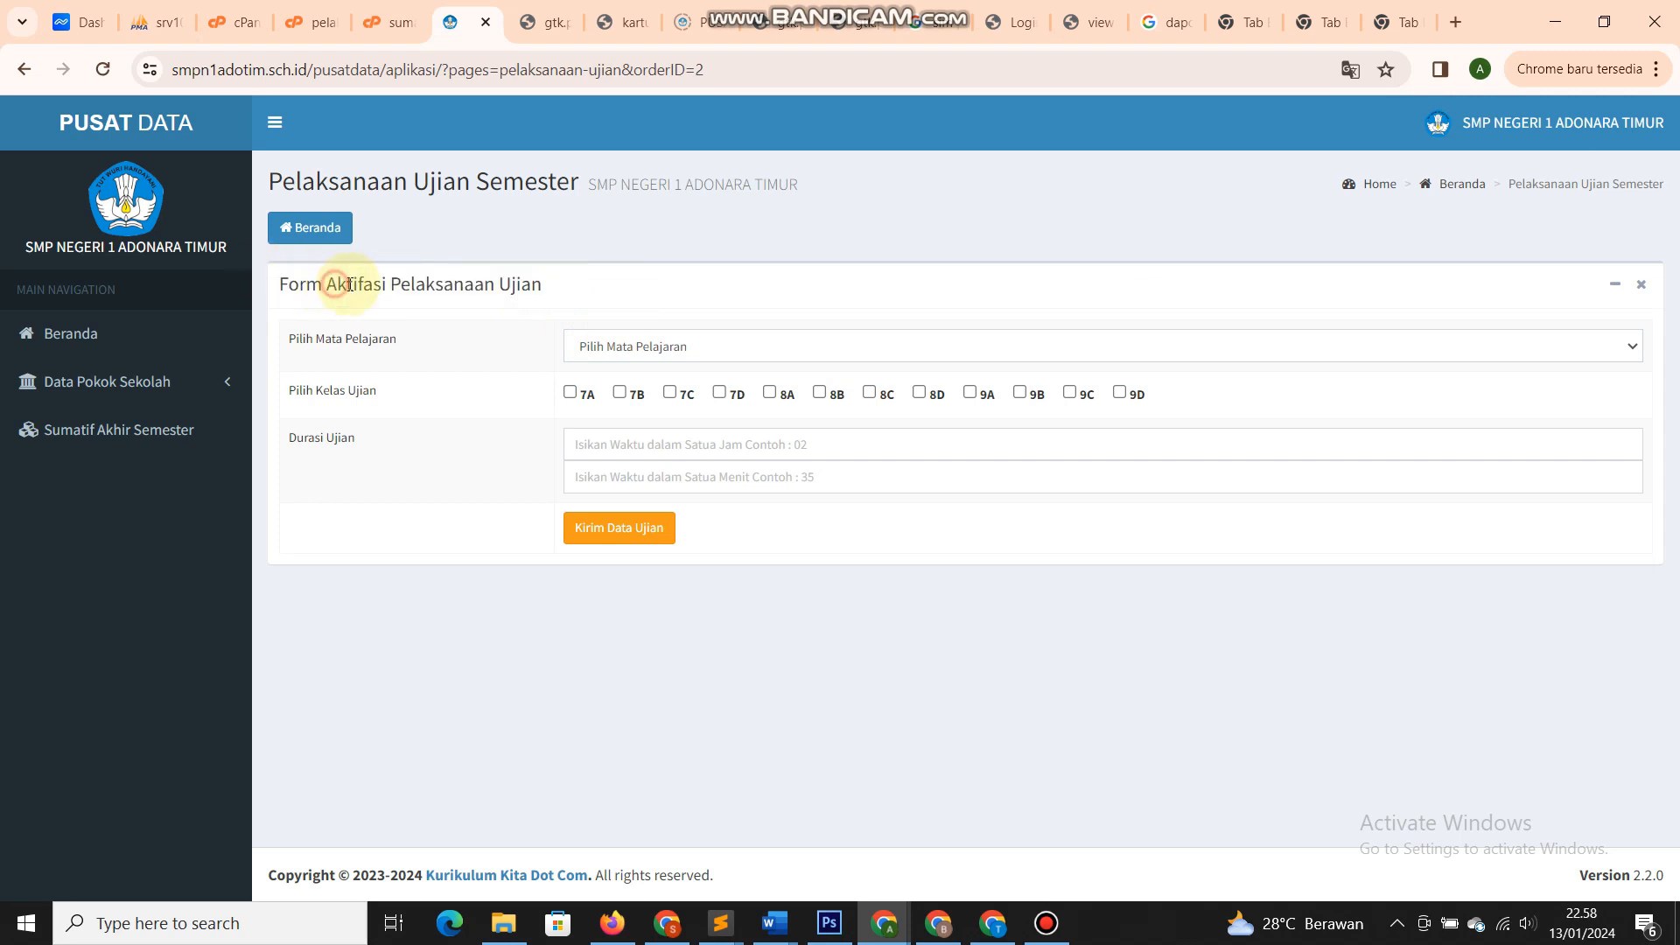
{"action": "double_click", "coordinate": [396, 285]}
{"action": "double_click", "coordinate": [511, 286]}
{"action": "double_click", "coordinate": [457, 287]}
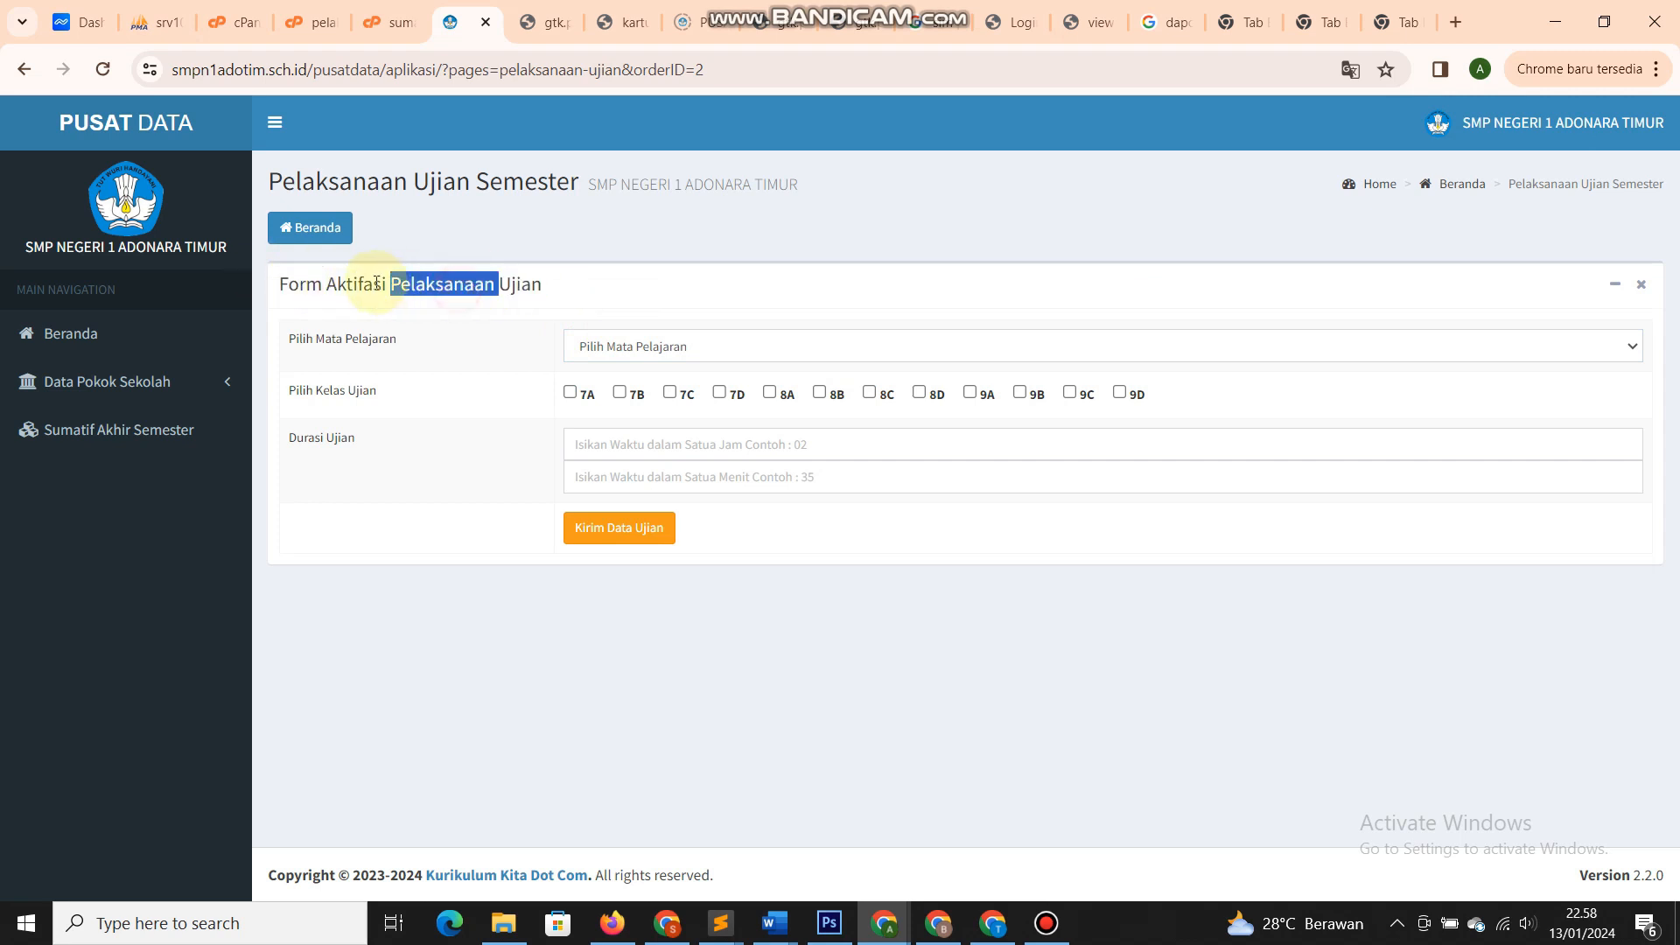
{"action": "double_click", "coordinate": [376, 284]}
{"action": "left_click", "coordinate": [300, 287]}
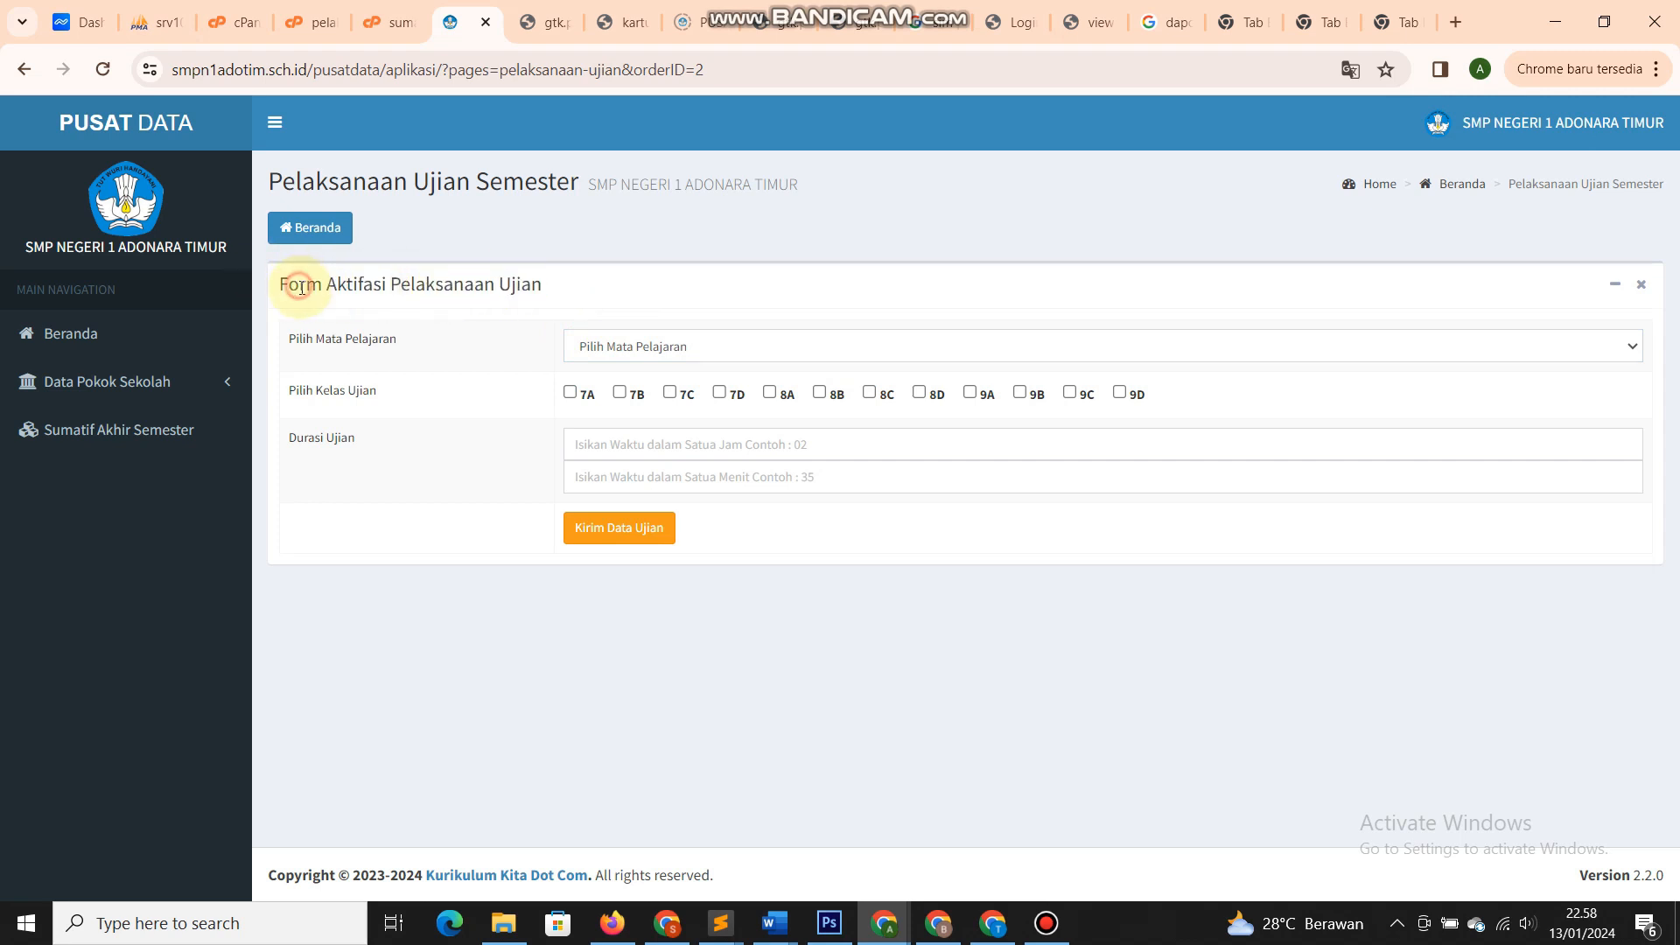
{"action": "left_click", "coordinate": [575, 344]}
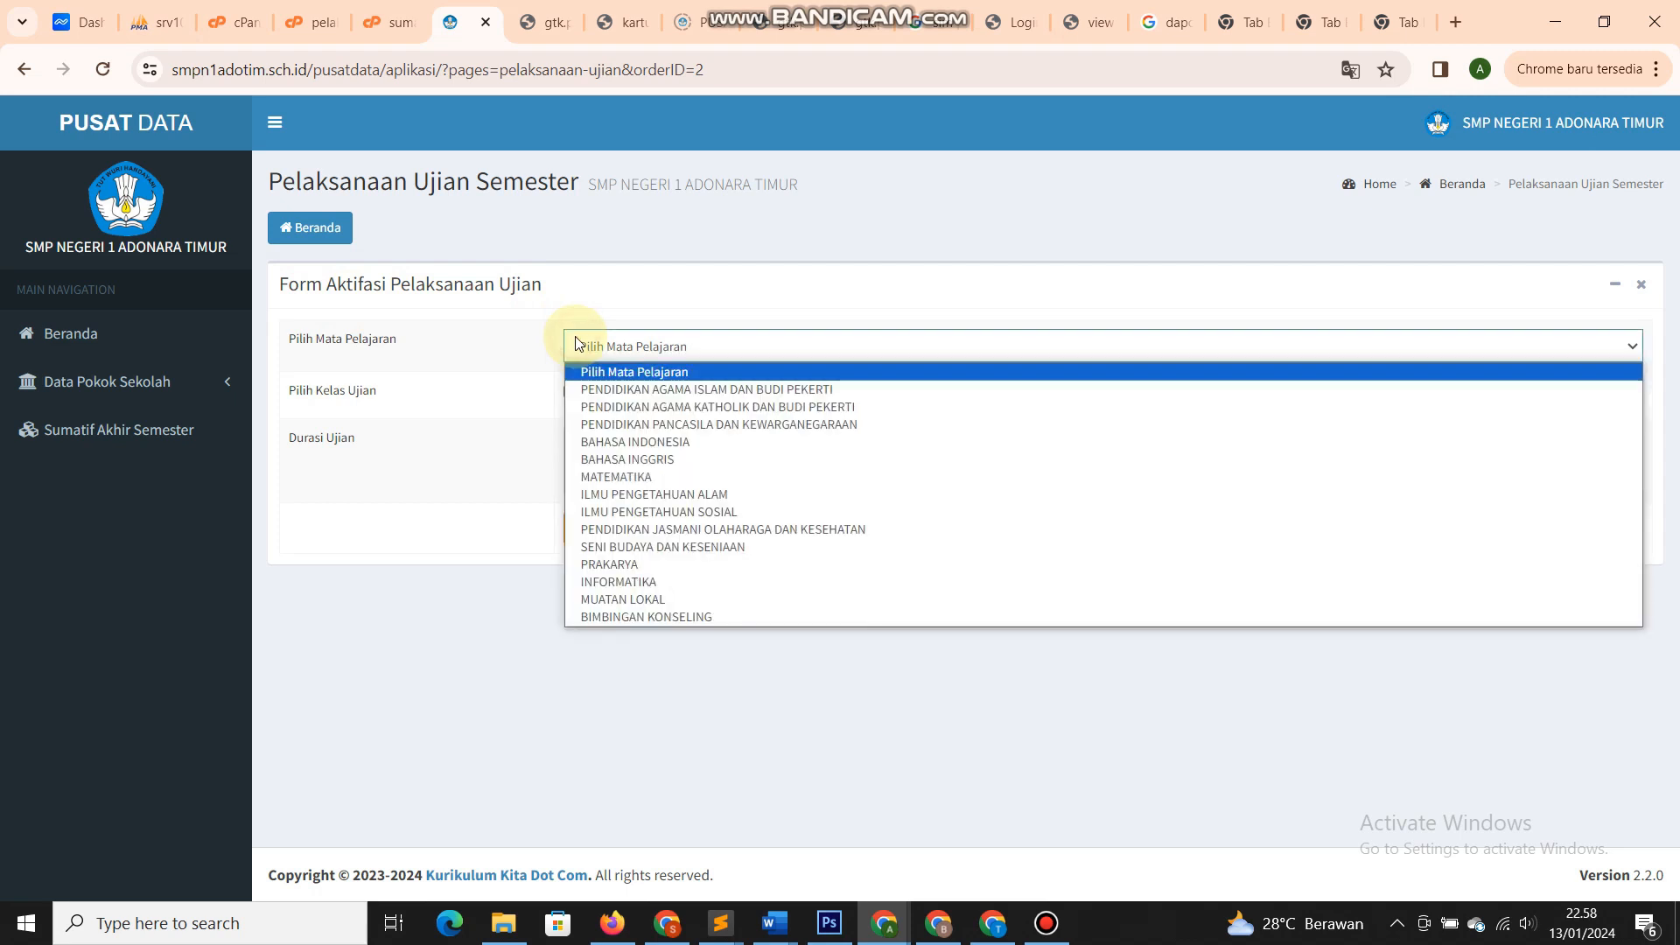
{"action": "left_click", "coordinate": [479, 462]}
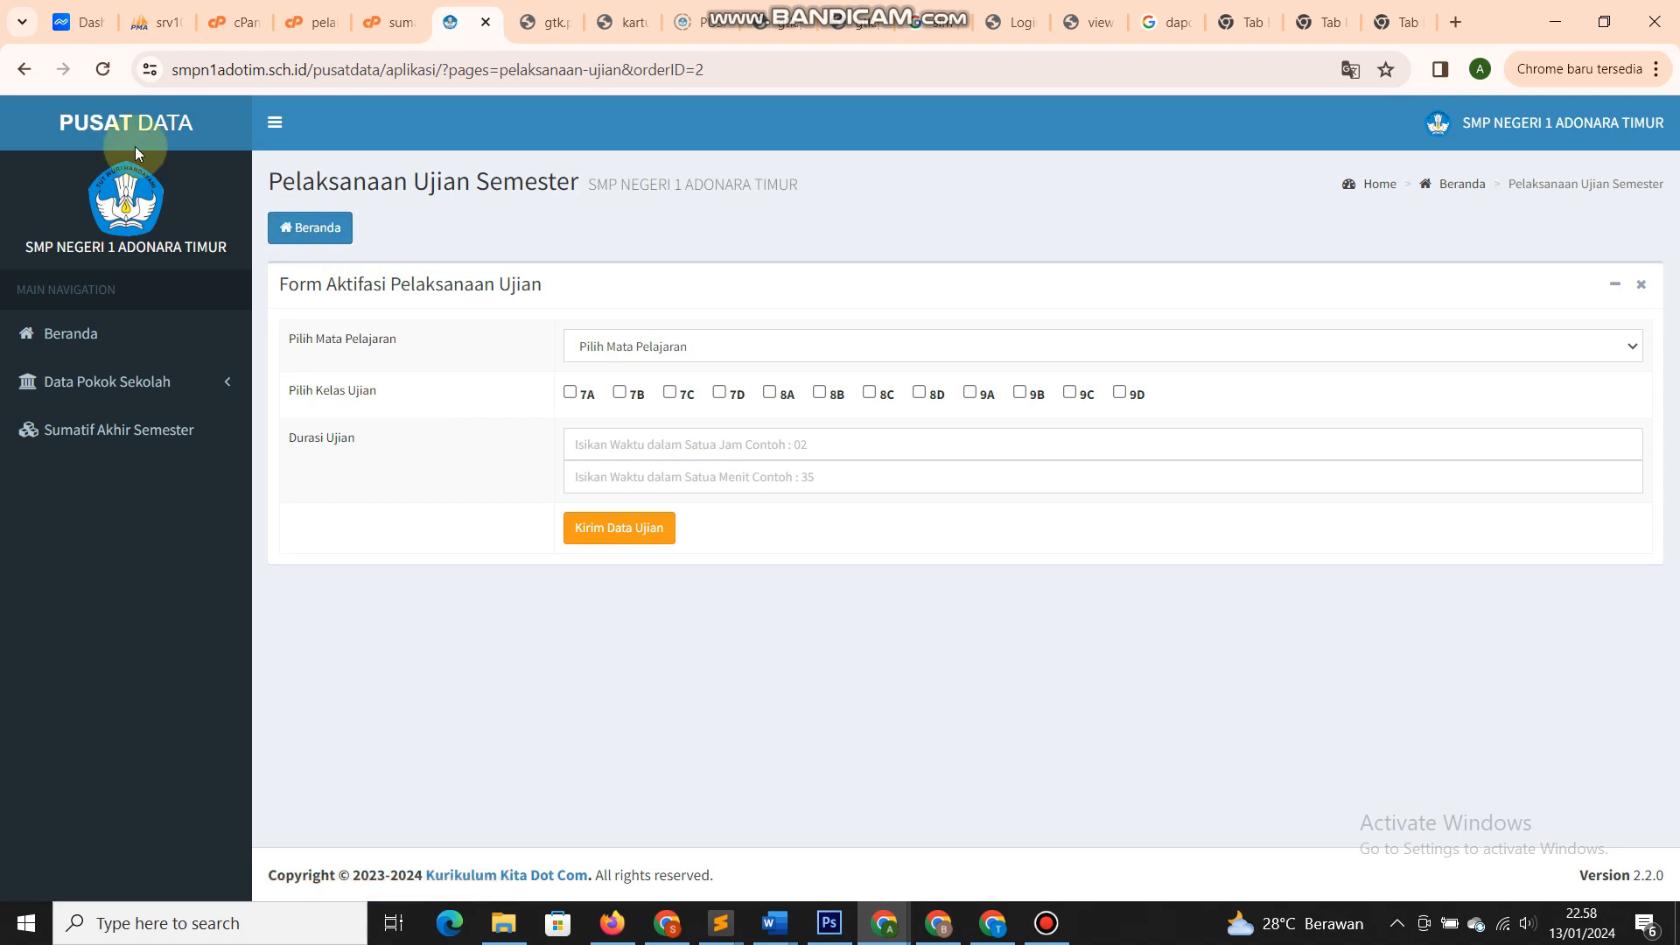
{"action": "left_click", "coordinate": [23, 72]}
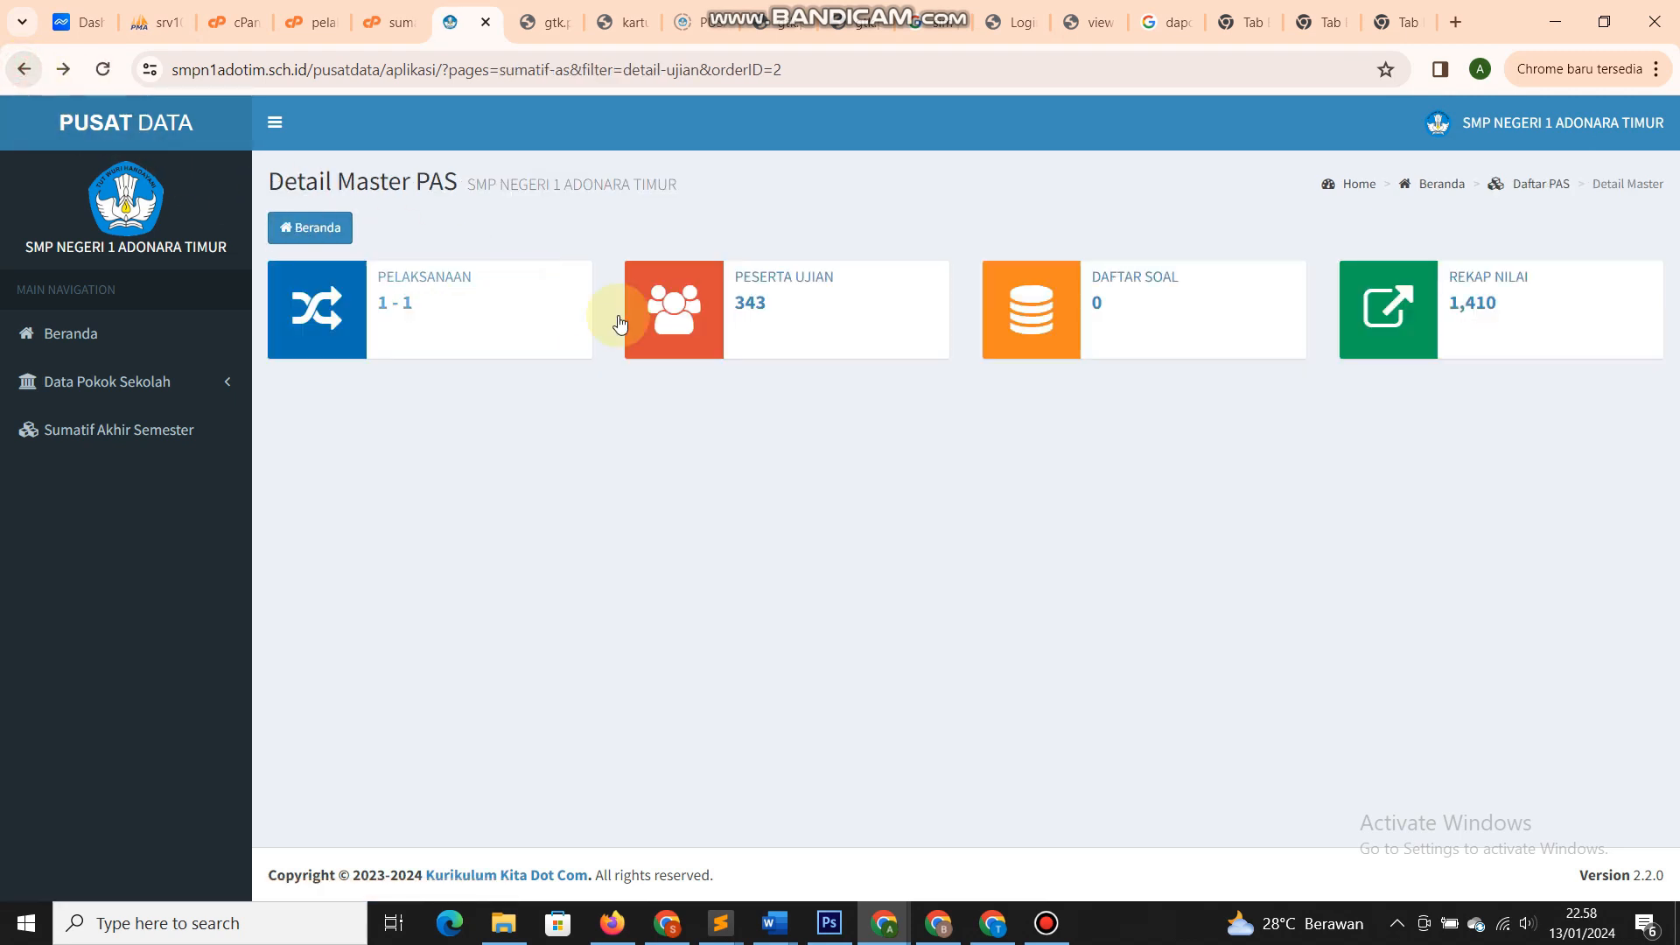
- Open the 343-student Peserta Ujian list and generate exam cards (Kartu) for all participants
{"action": "left_click", "coordinate": [764, 315]}
{"action": "scroll", "coordinate": [790, 437], "scroll_direction": "down", "scroll_amount": 12}
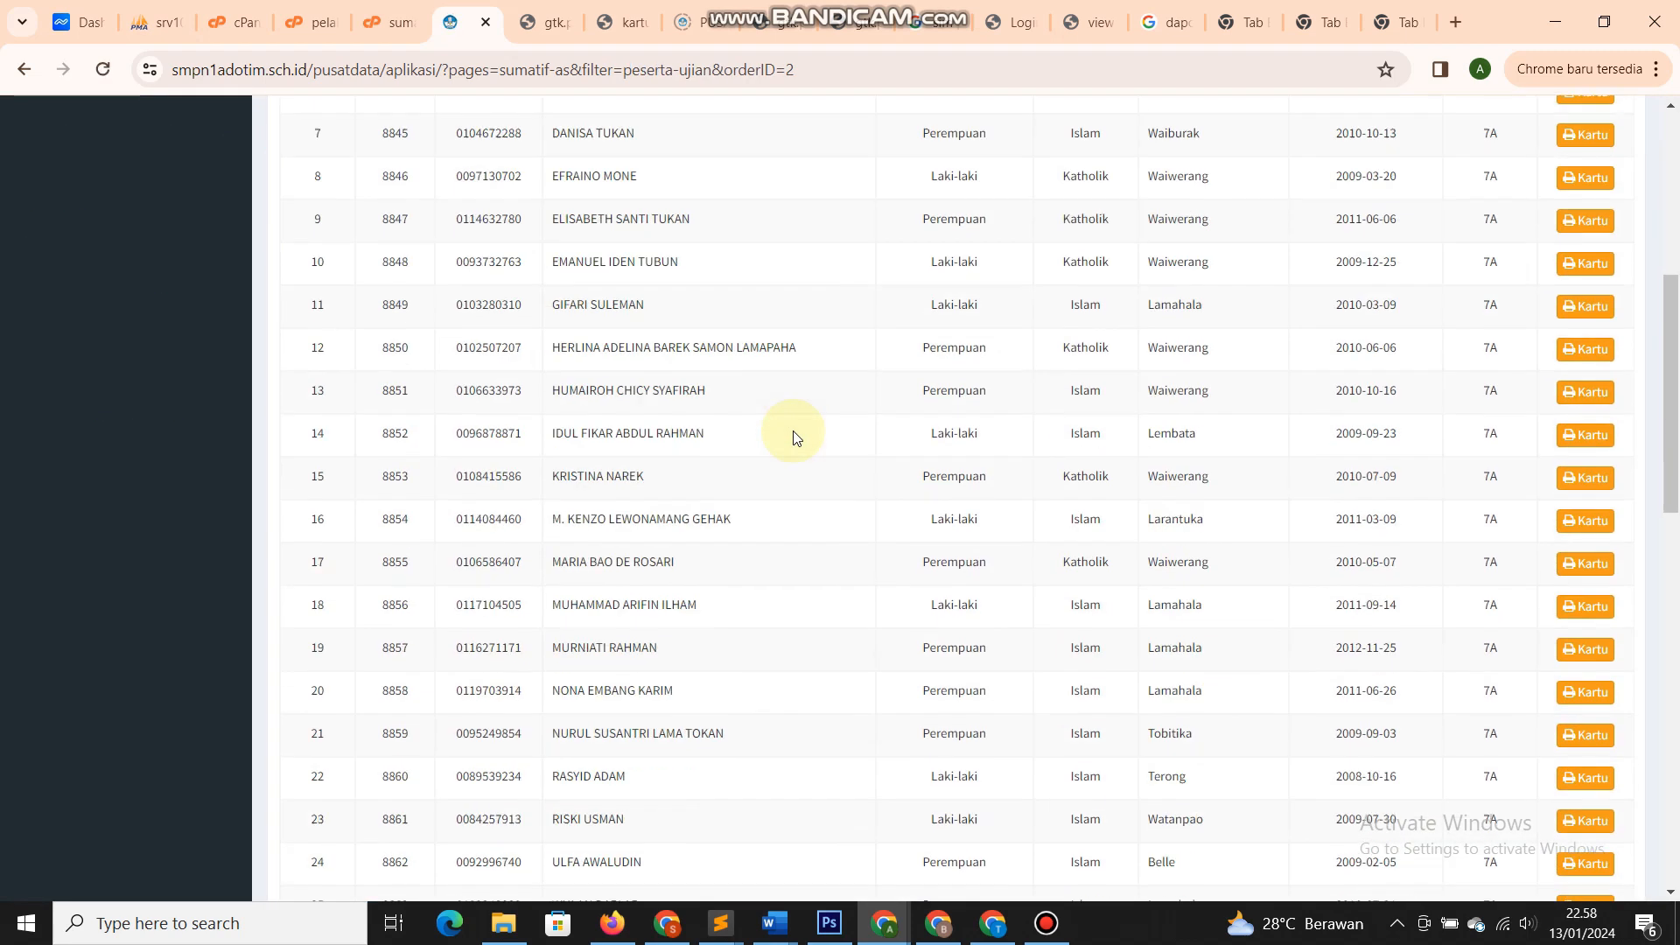
{"action": "scroll", "coordinate": [790, 437], "scroll_direction": "down", "scroll_amount": 8}
{"action": "scroll", "coordinate": [790, 437], "scroll_direction": "up", "scroll_amount": 20}
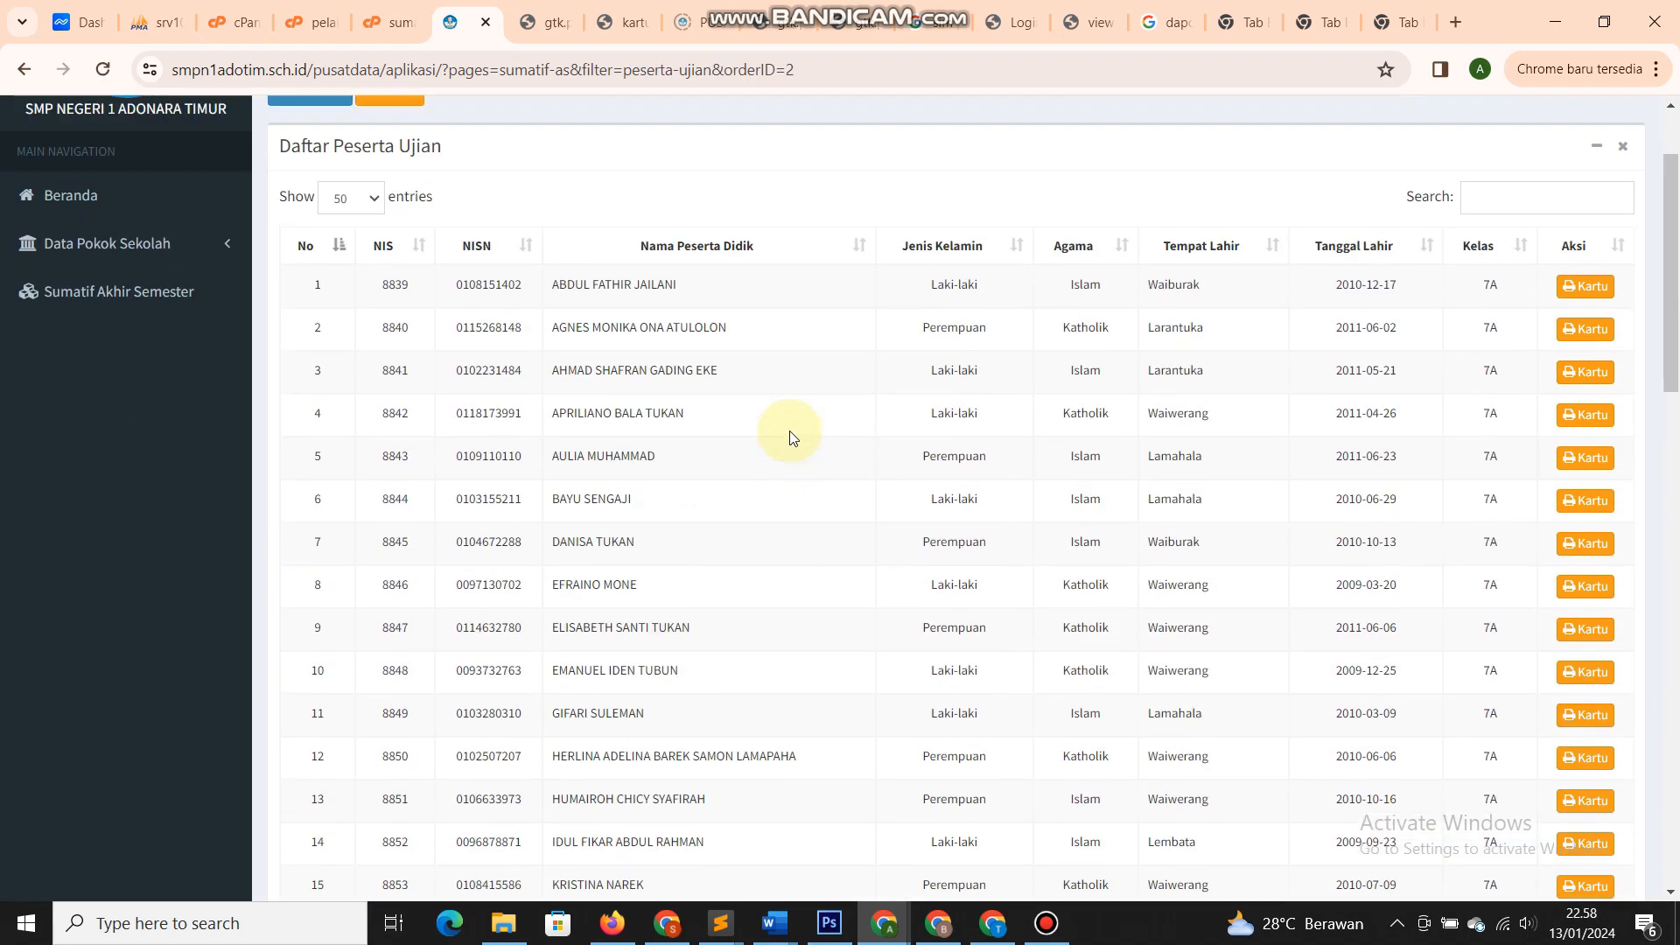
{"action": "left_click", "coordinate": [679, 244]}
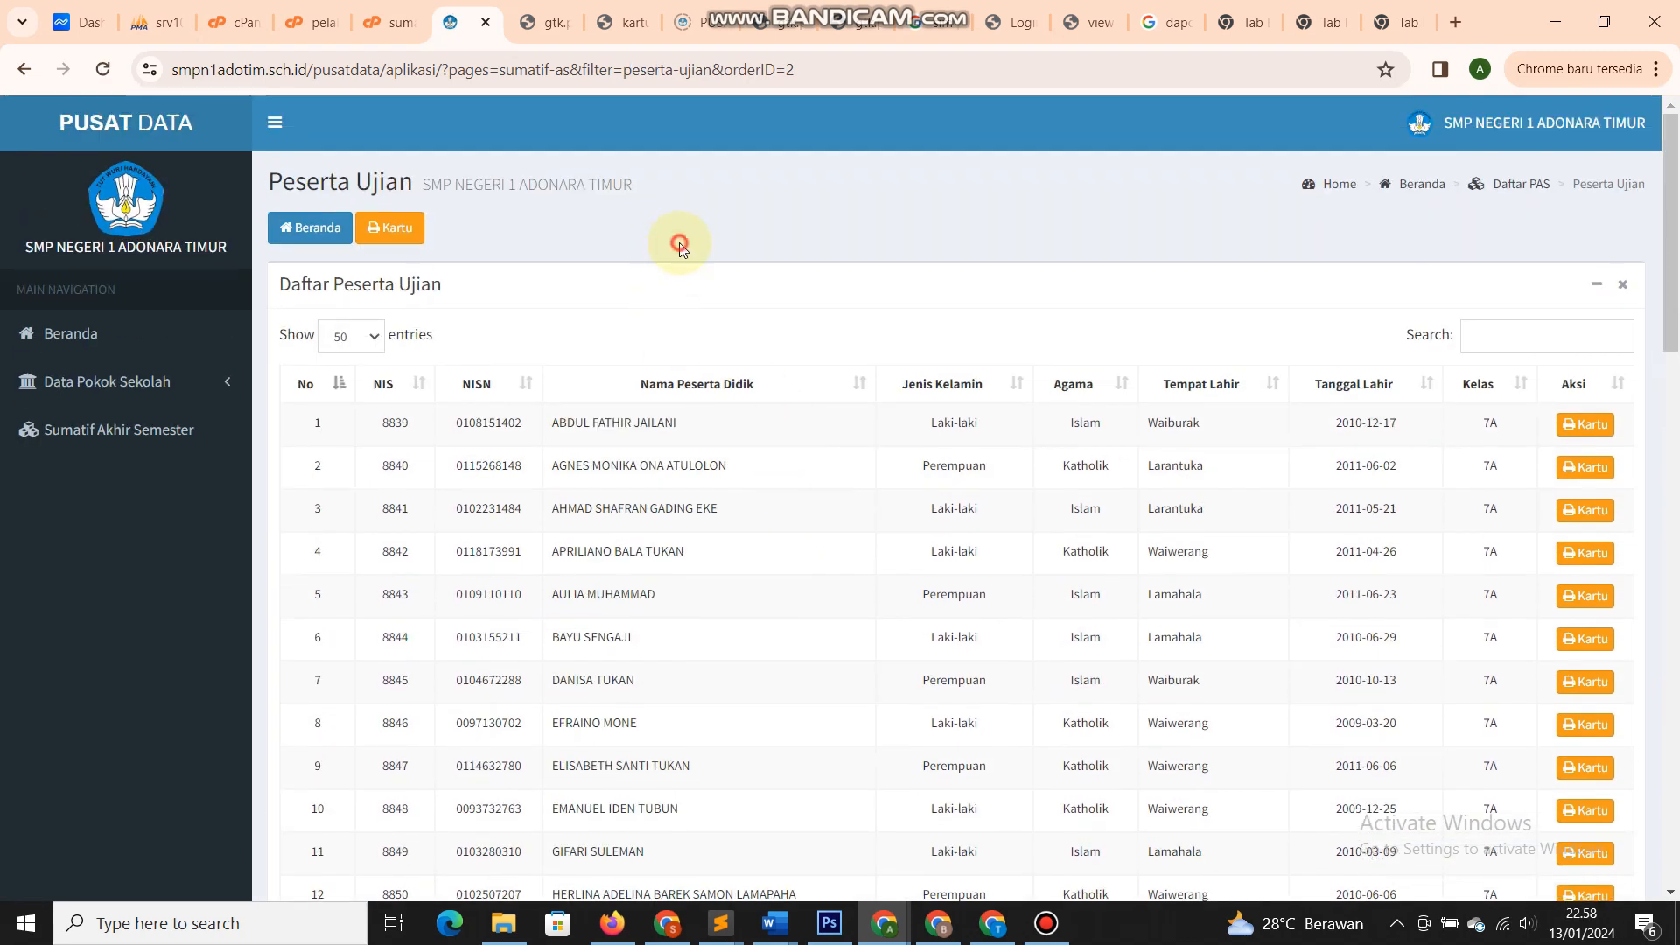
{"action": "left_click", "coordinate": [388, 234]}
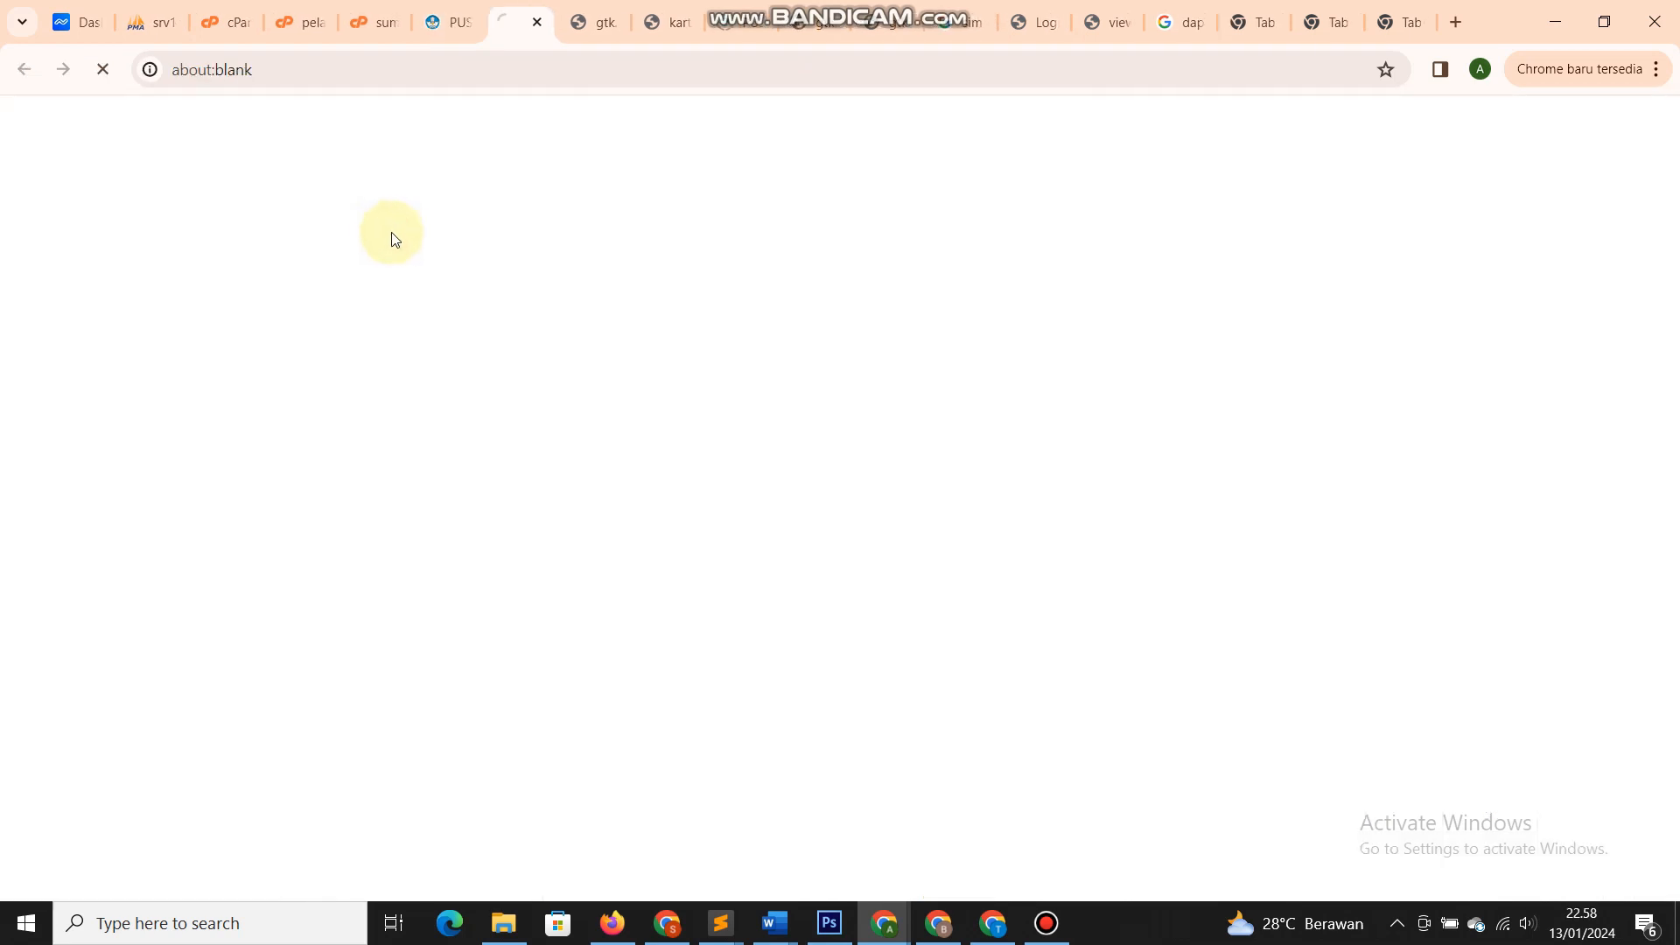
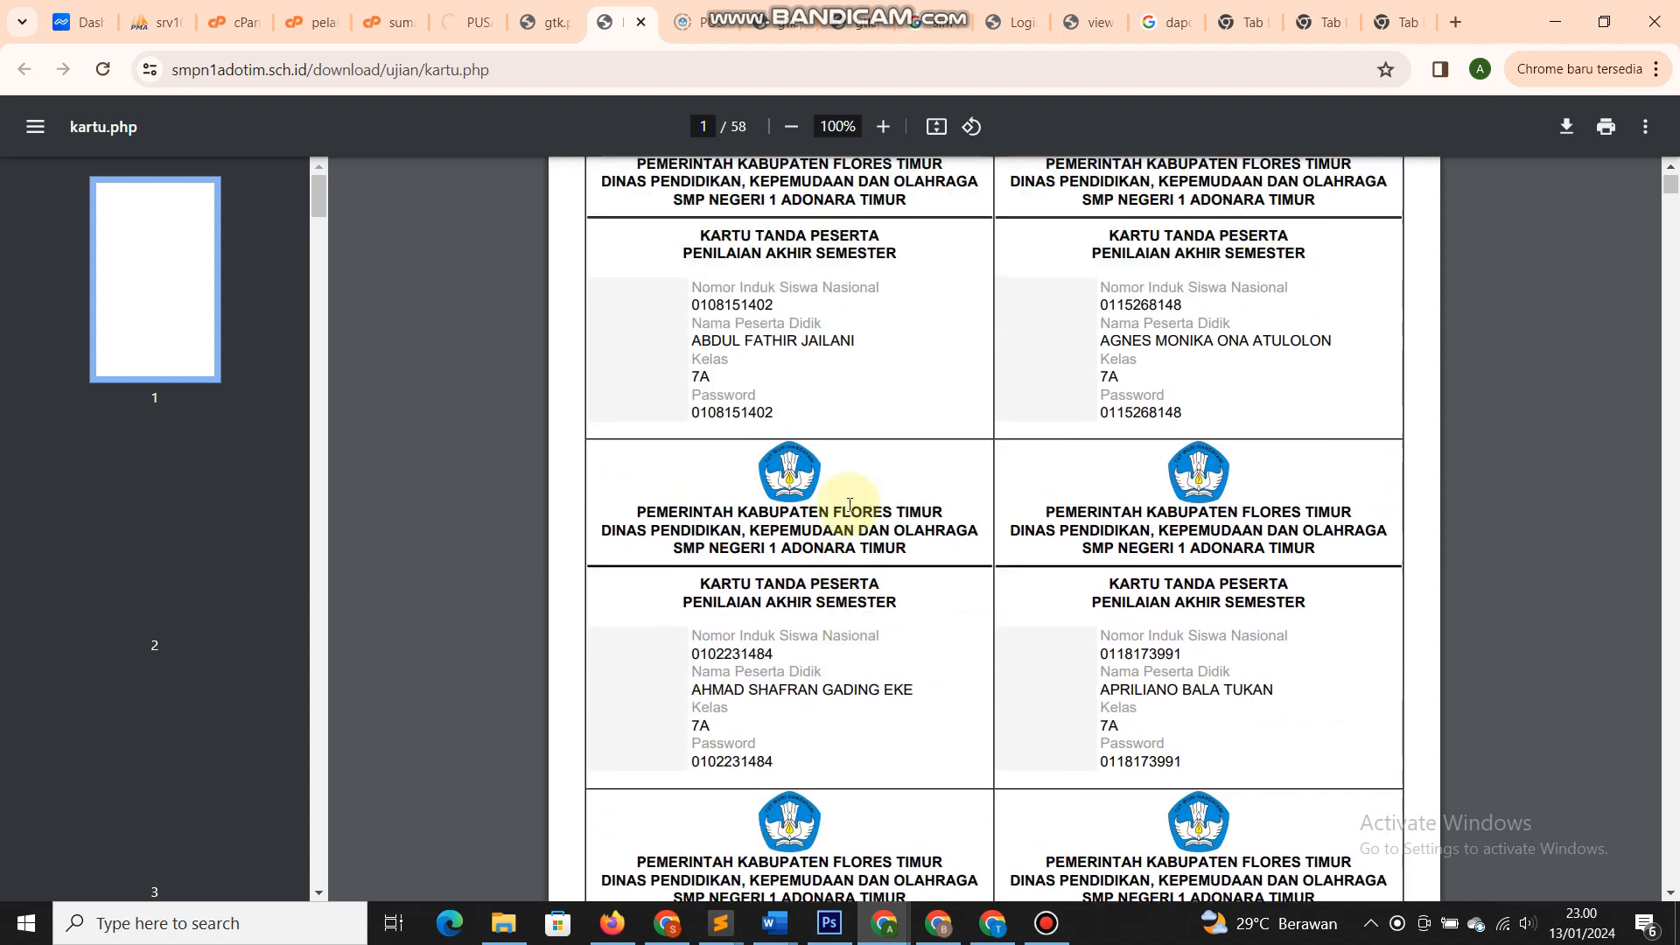
- Review the kartu.php exam cards, checking a student's NISN and password, then return to Pusat Data
{"action": "left_click", "coordinate": [454, 28]}
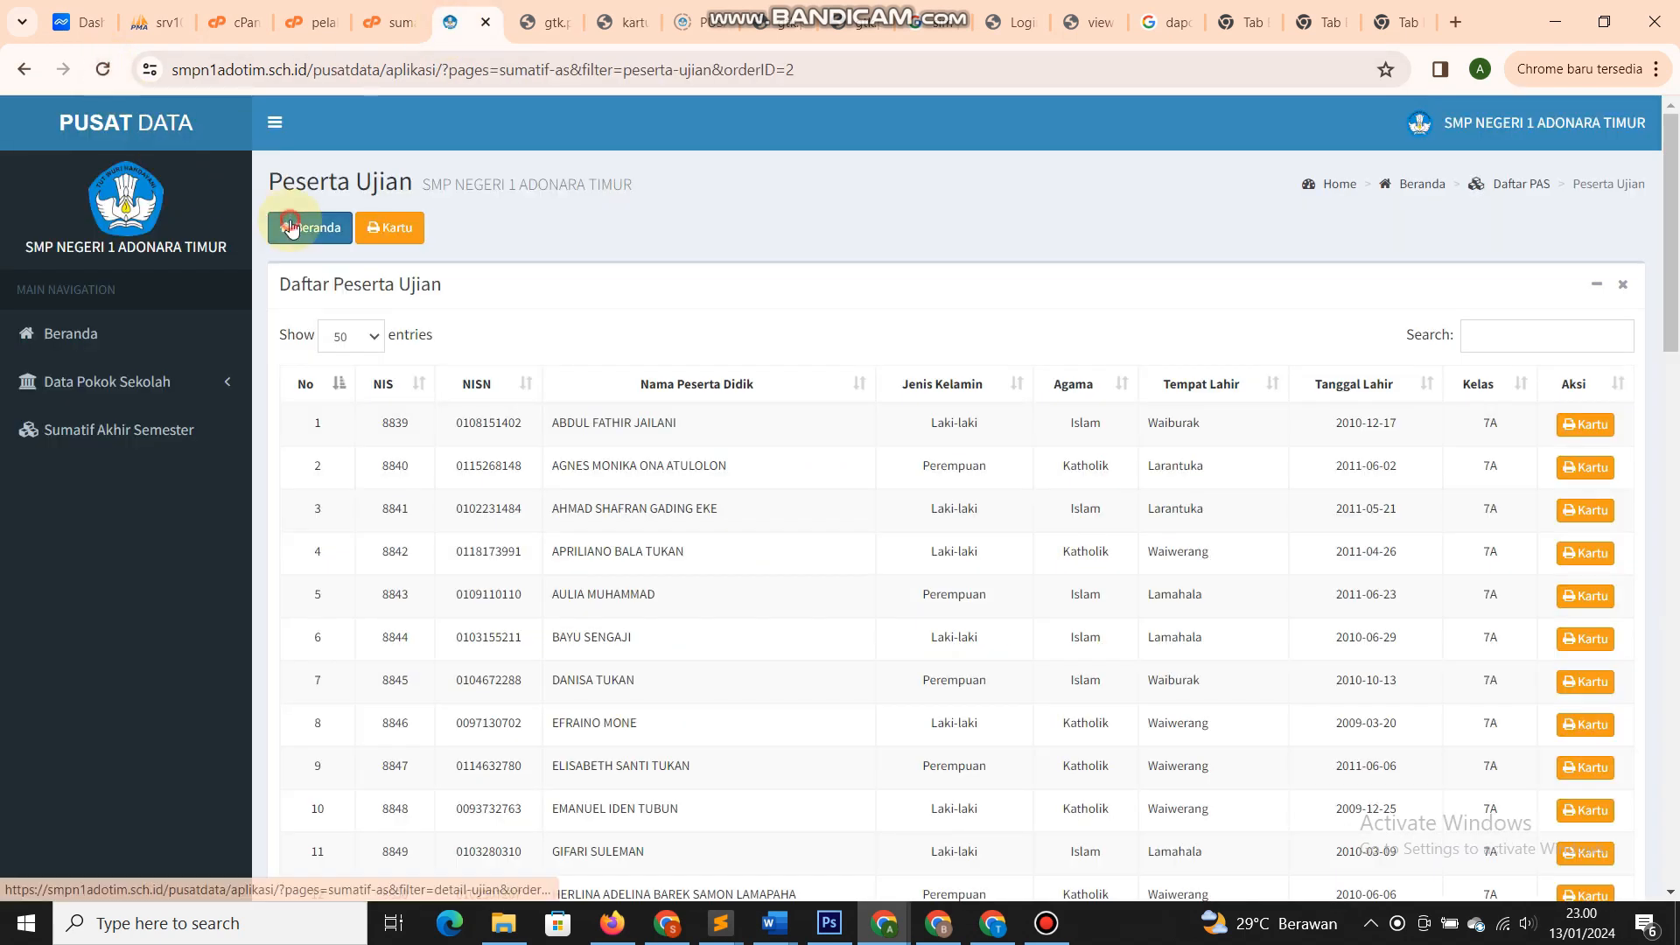
{"action": "left_click", "coordinate": [389, 228]}
{"action": "left_click", "coordinate": [628, 18]}
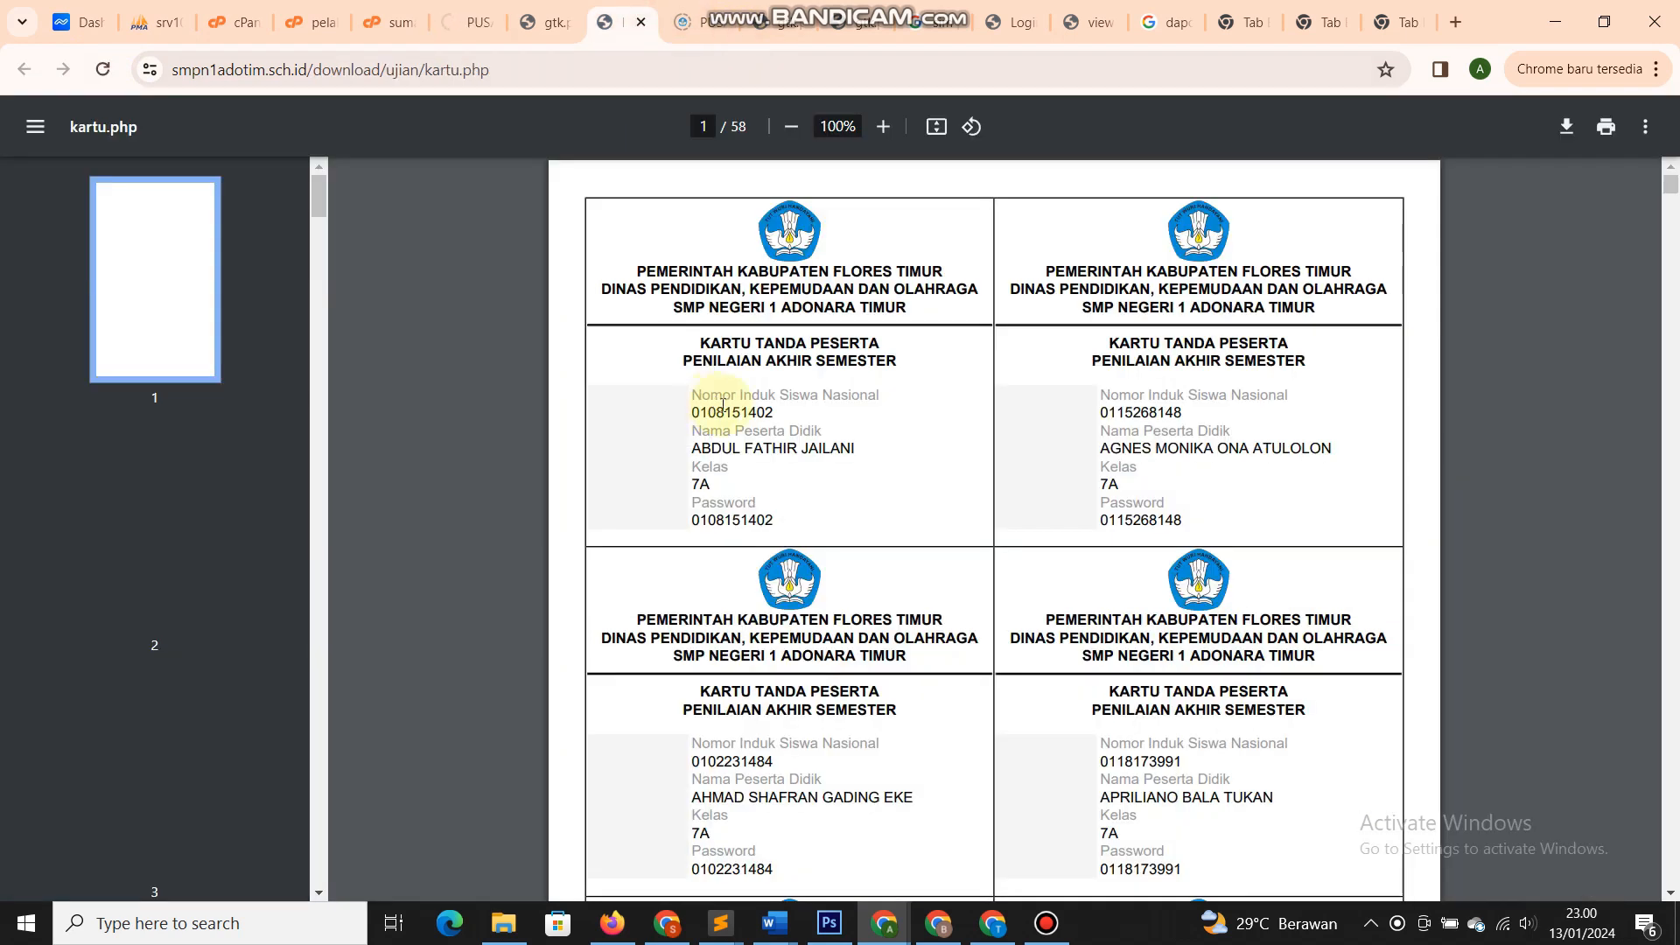
{"action": "scroll", "coordinate": [742, 420], "scroll_direction": "down", "scroll_amount": 4}
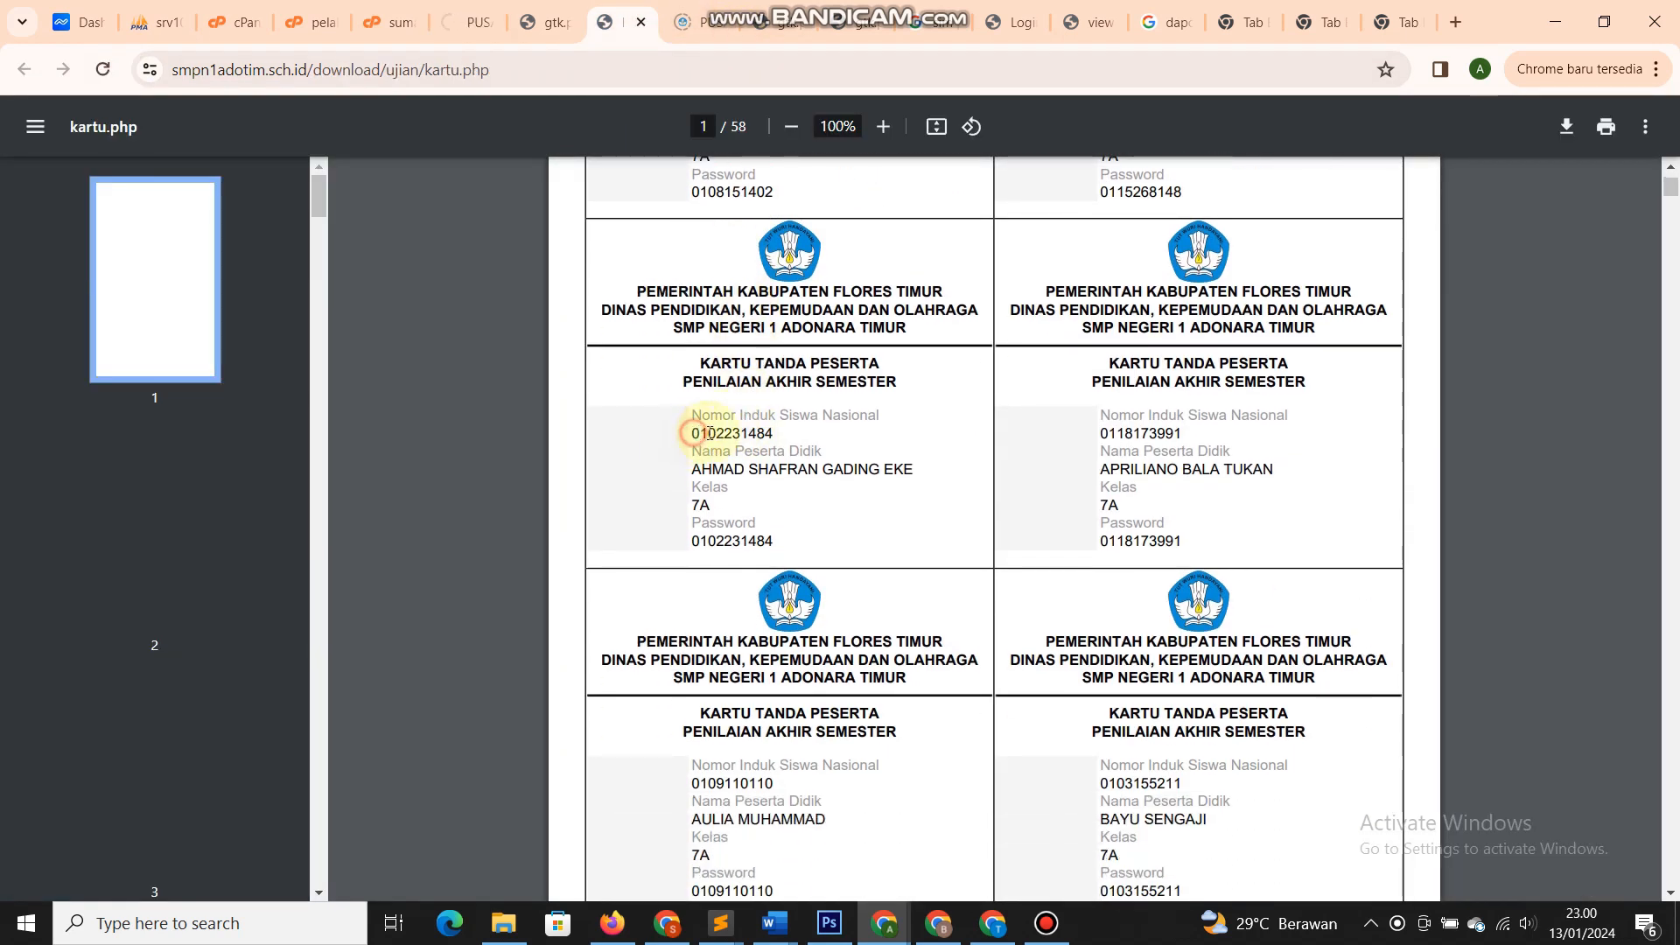
{"action": "left_click_drag", "start_coordinate": [695, 433], "coordinate": [775, 434]}
{"action": "left_click", "coordinate": [775, 434]}
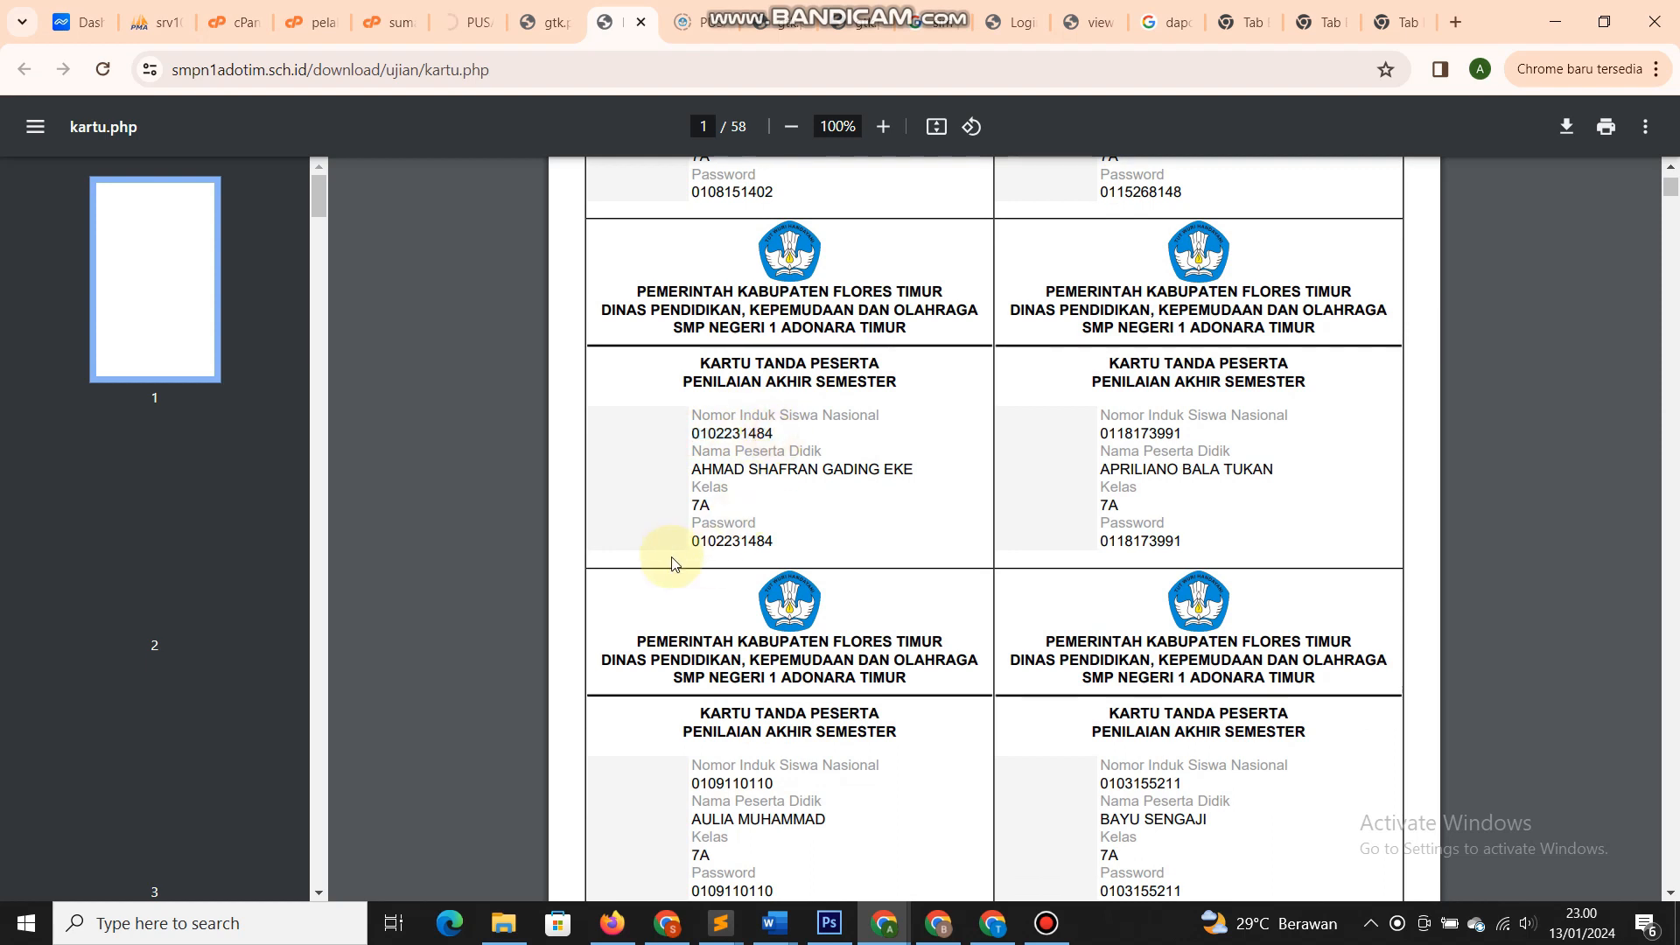
{"action": "left_click_drag", "start_coordinate": [689, 541], "coordinate": [784, 540]}
{"action": "left_click", "coordinate": [784, 541]}
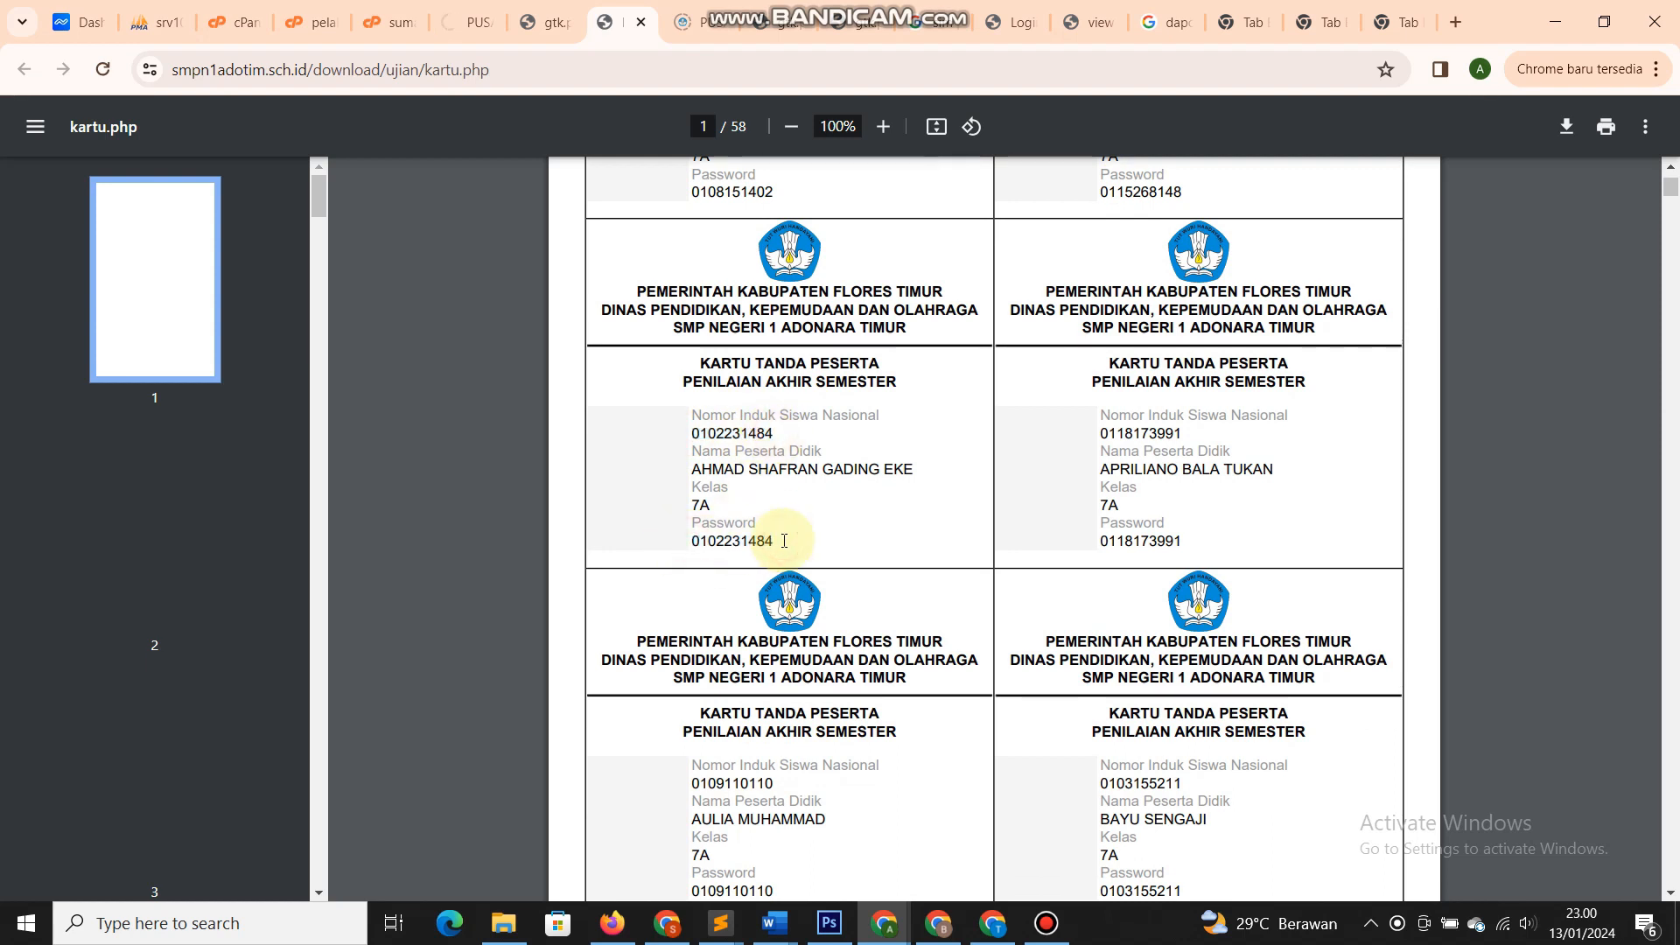
{"action": "scroll", "coordinate": [779, 539], "scroll_direction": "up", "scroll_amount": 4}
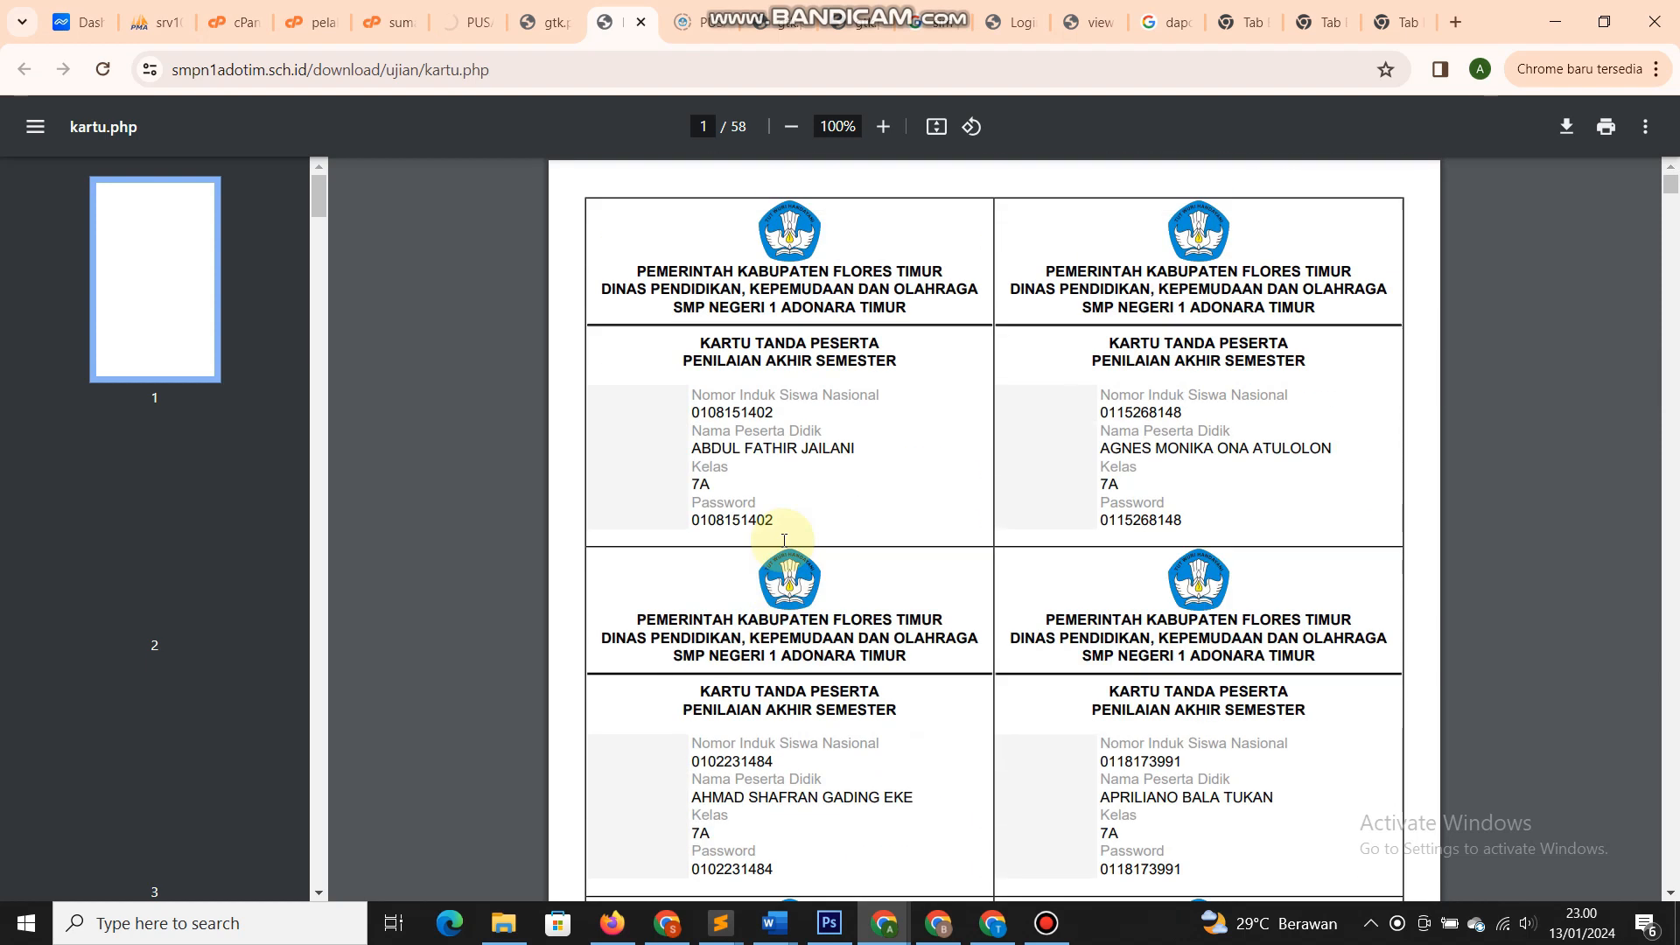
{"action": "left_click", "coordinate": [449, 19]}
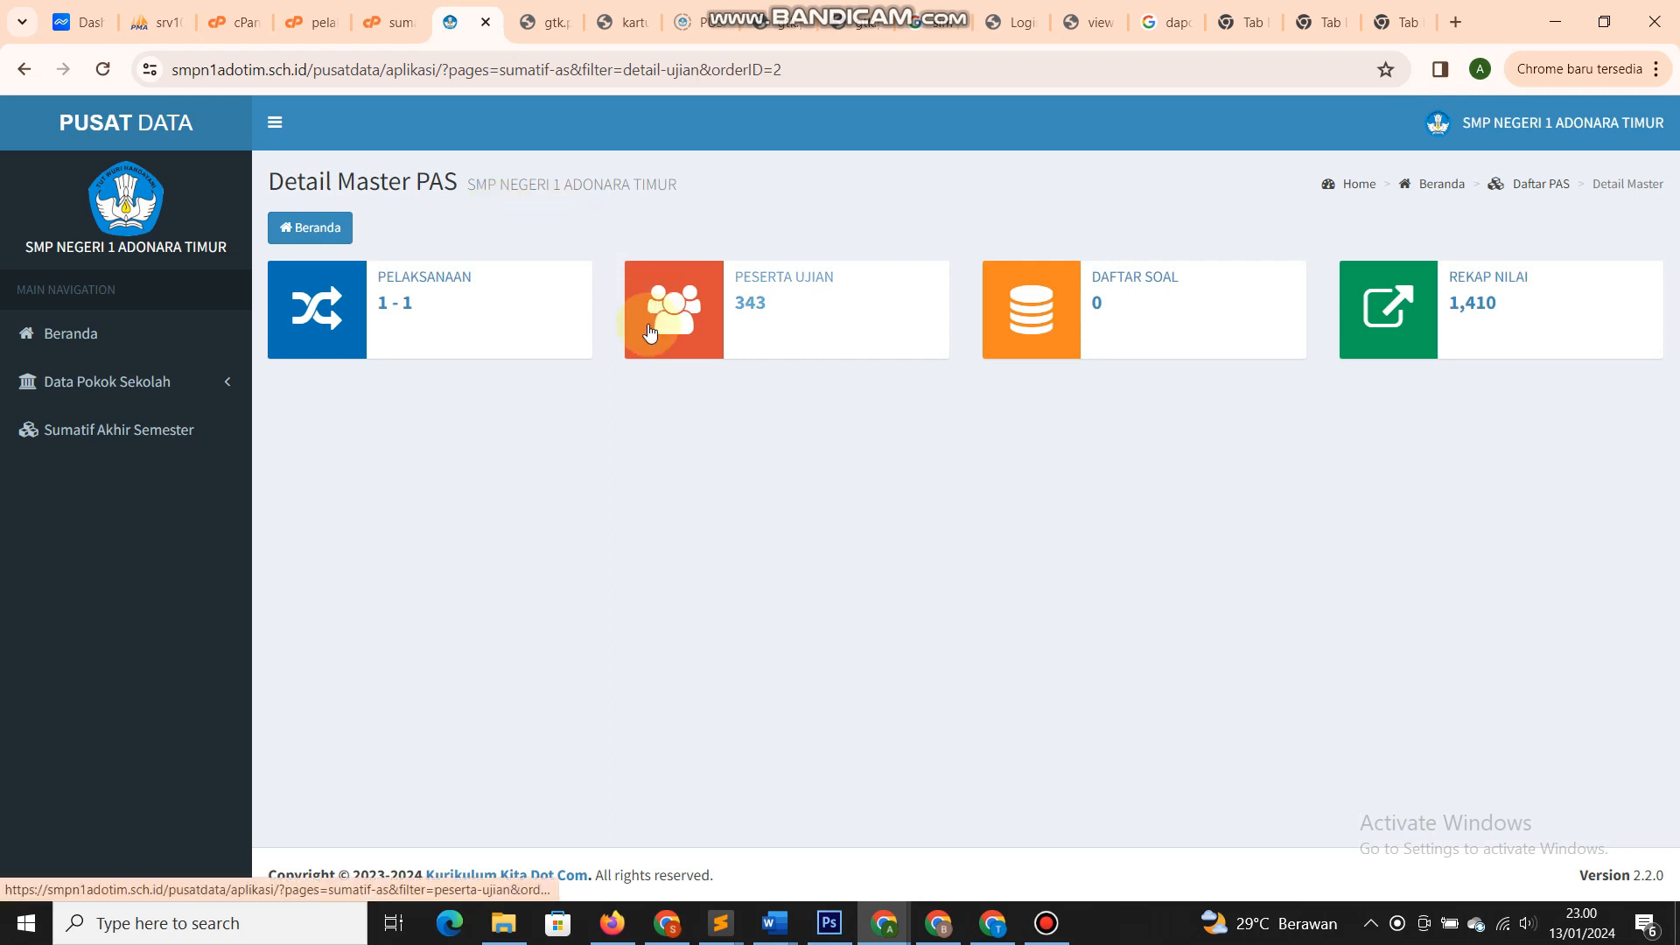
{"action": "left_click", "coordinate": [1107, 301]}
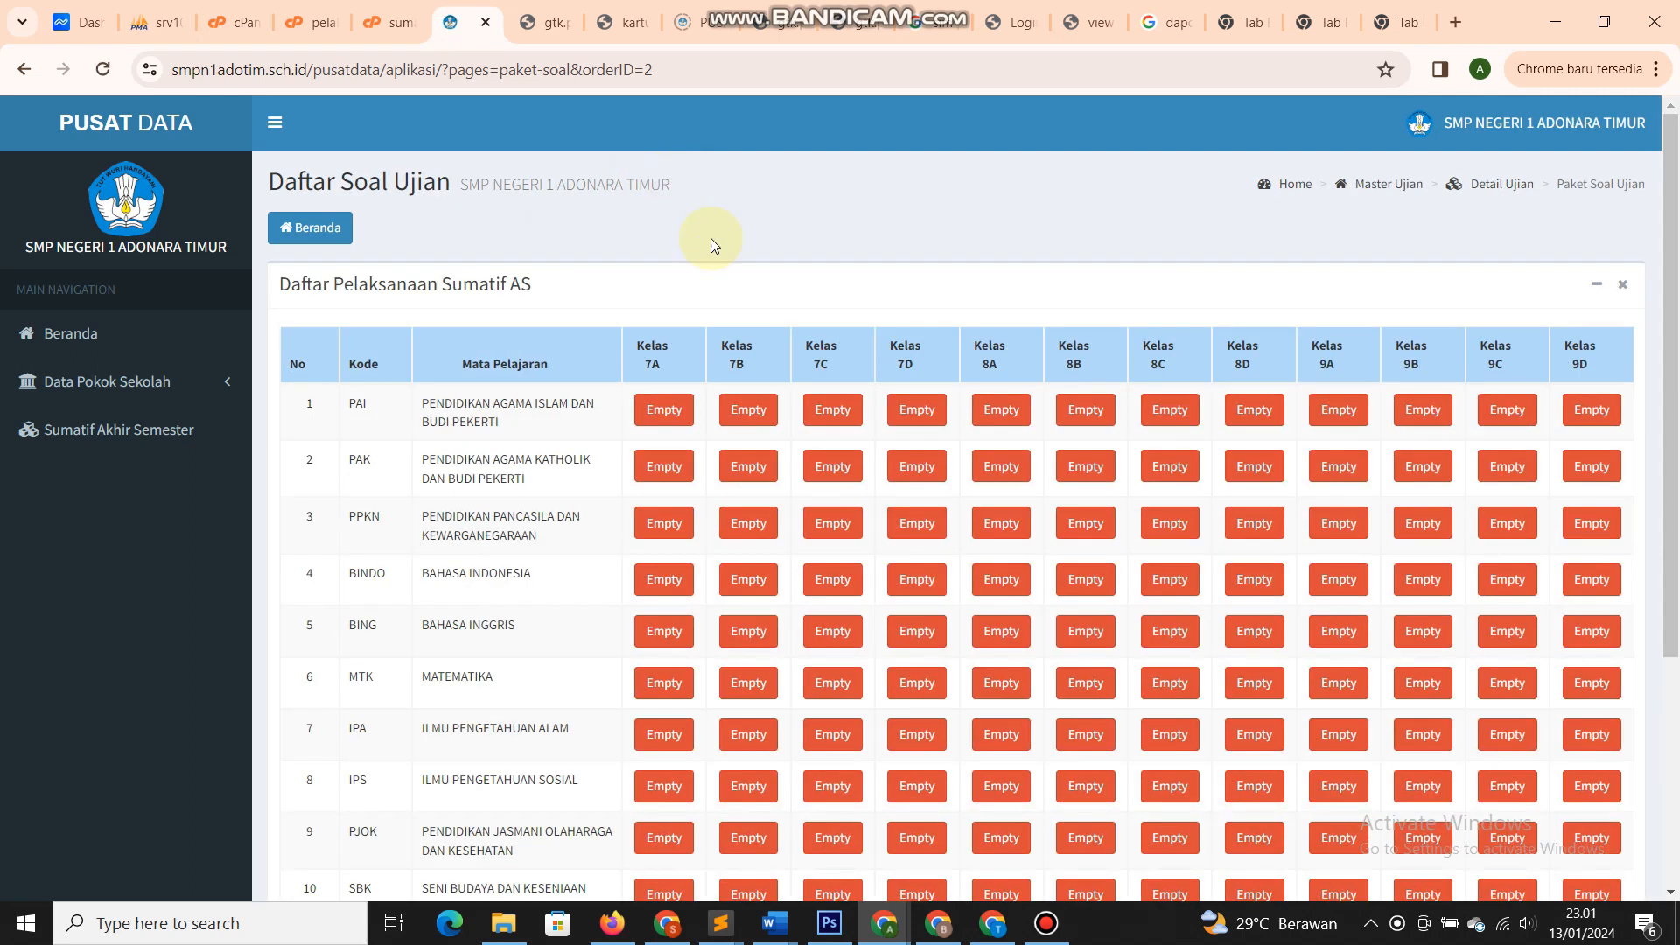
{"action": "scroll", "coordinate": [752, 389], "scroll_direction": "down", "scroll_amount": 5}
{"action": "scroll", "coordinate": [748, 392], "scroll_direction": "up", "scroll_amount": 5}
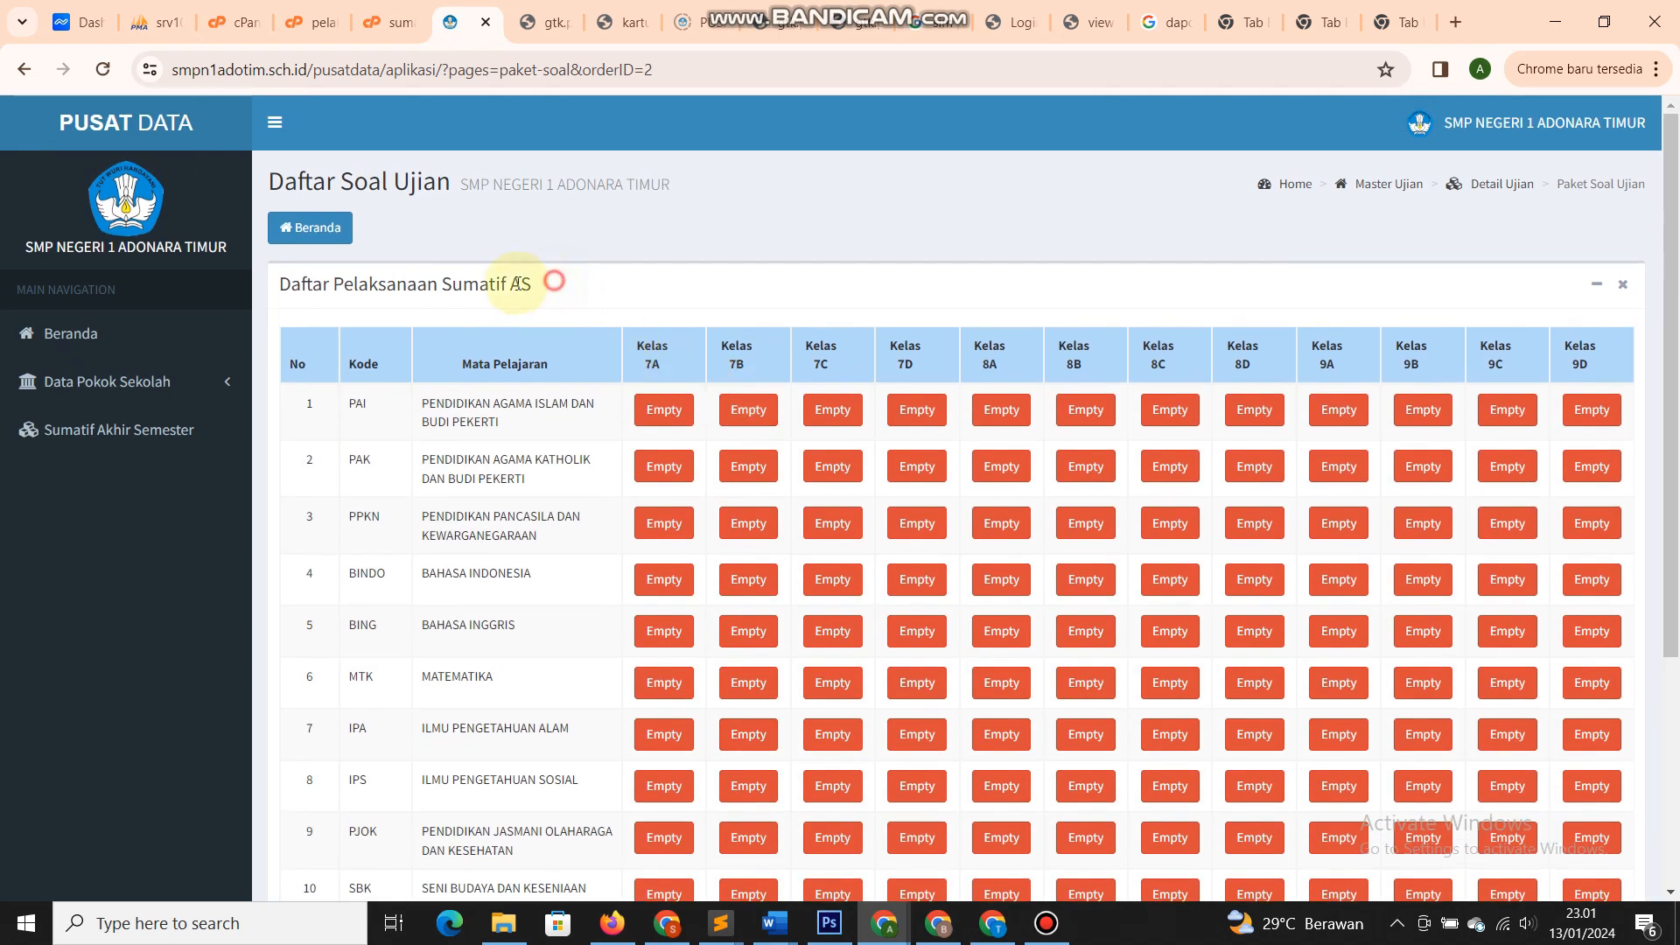
{"action": "left_click_drag", "start_coordinate": [549, 284], "coordinate": [273, 284]}
{"action": "left_click", "coordinate": [378, 284]}
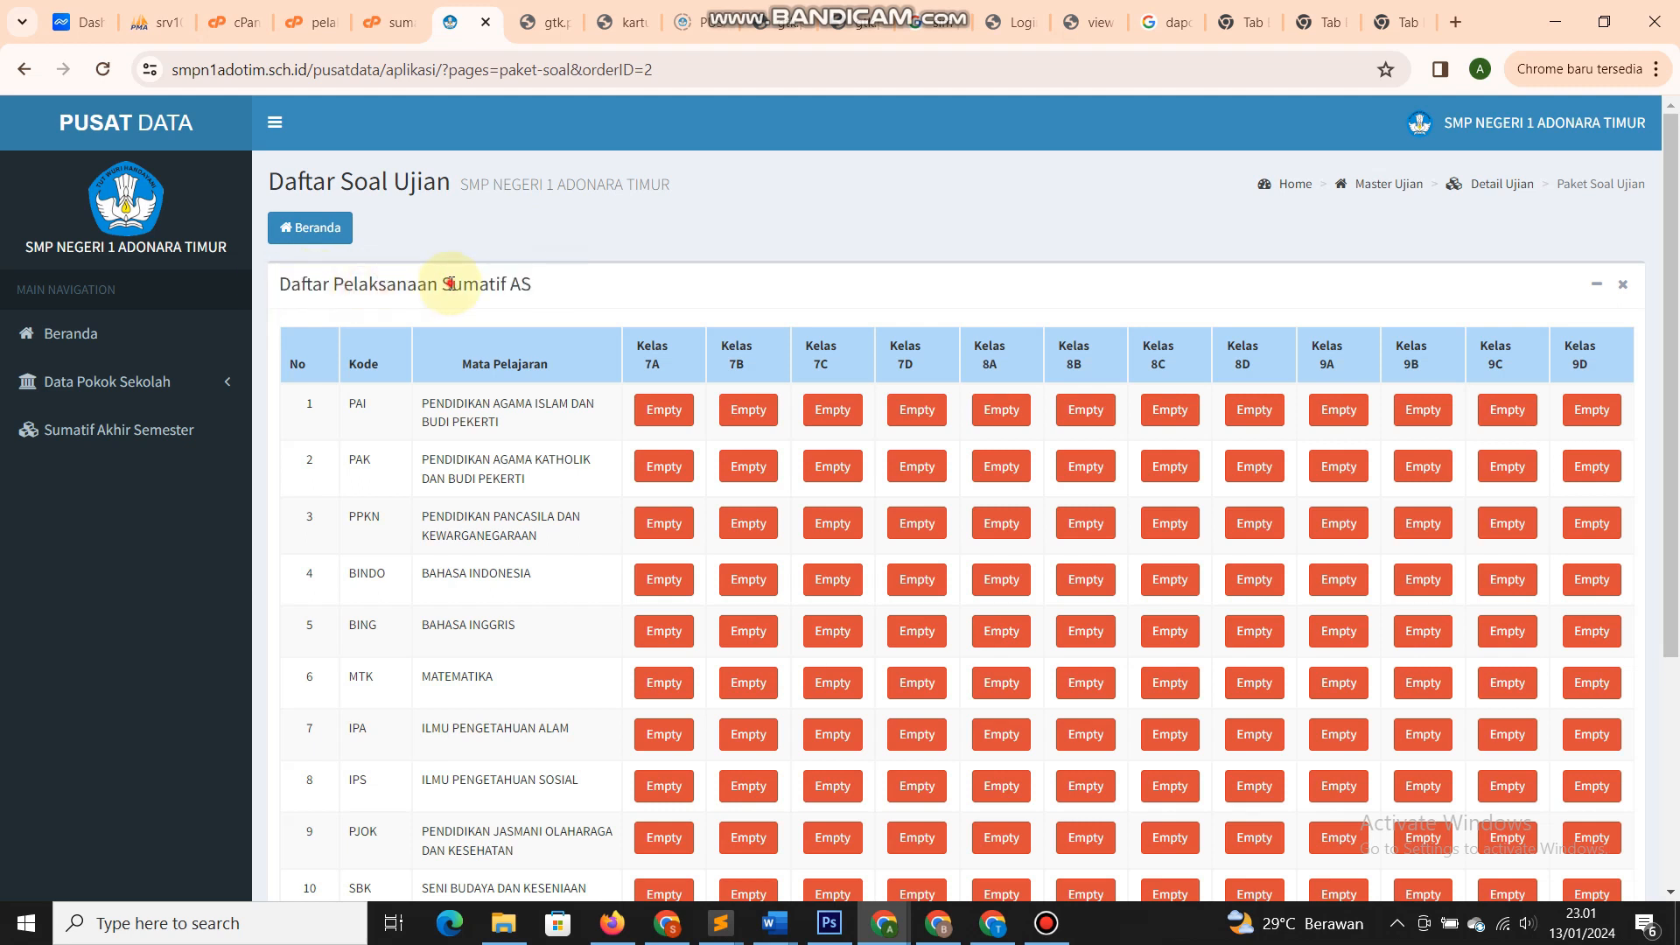
{"action": "double_click", "coordinate": [451, 282]}
{"action": "left_click", "coordinate": [576, 284]}
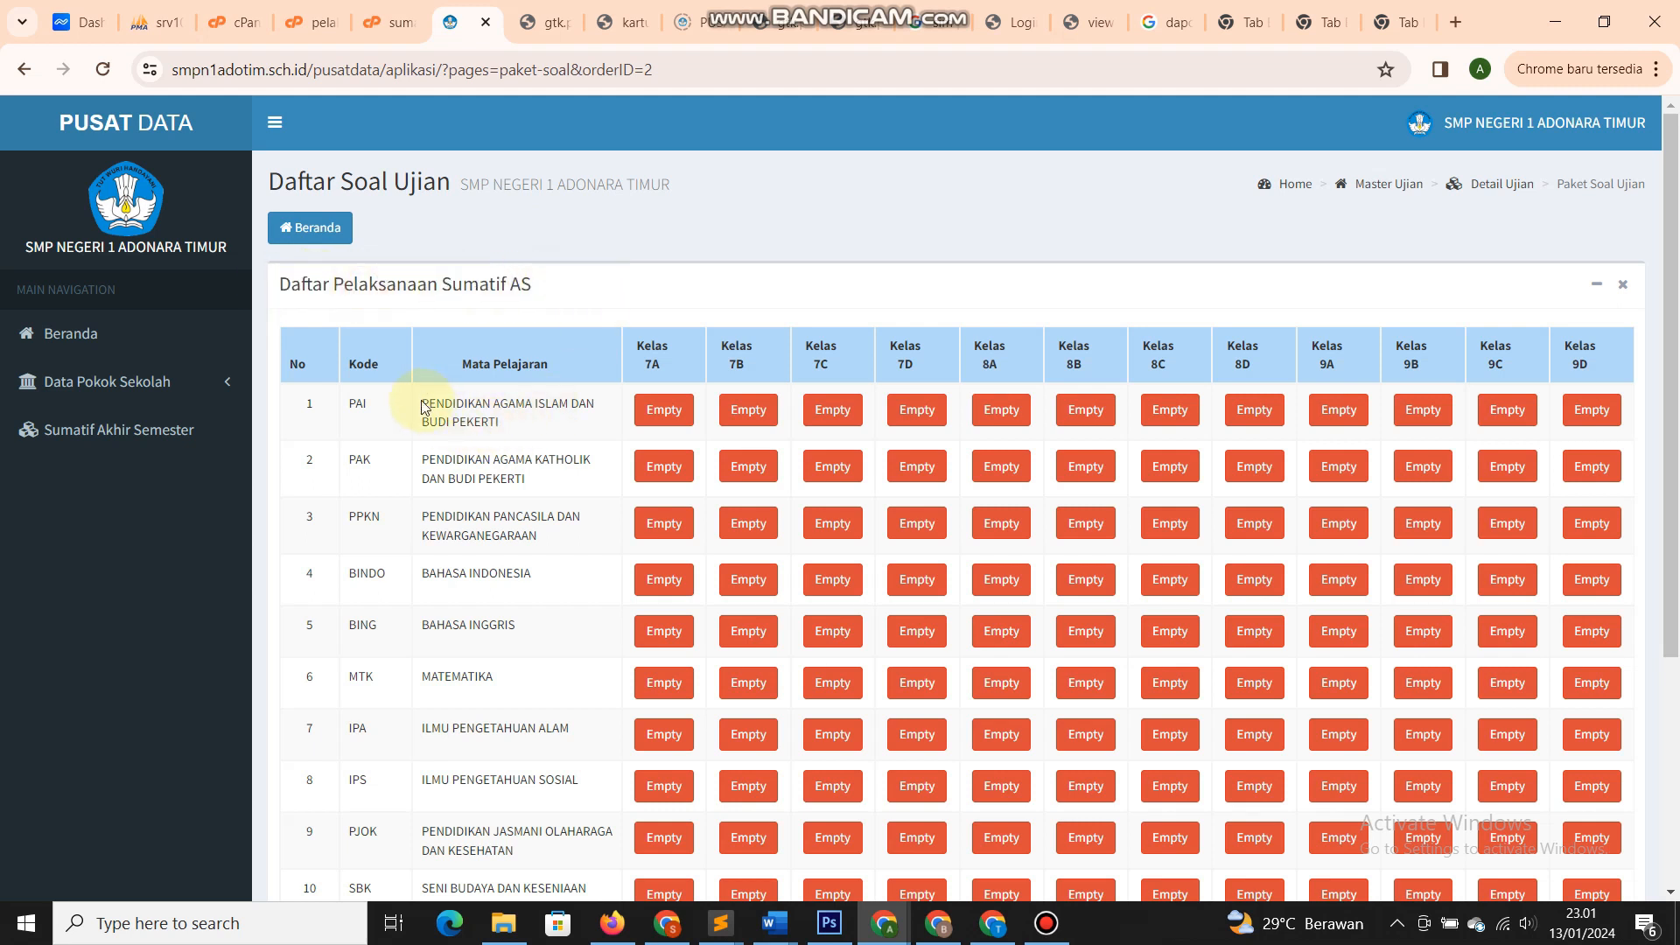
{"action": "left_click_drag", "start_coordinate": [423, 408], "coordinate": [502, 423]}
{"action": "left_click", "coordinate": [504, 425]}
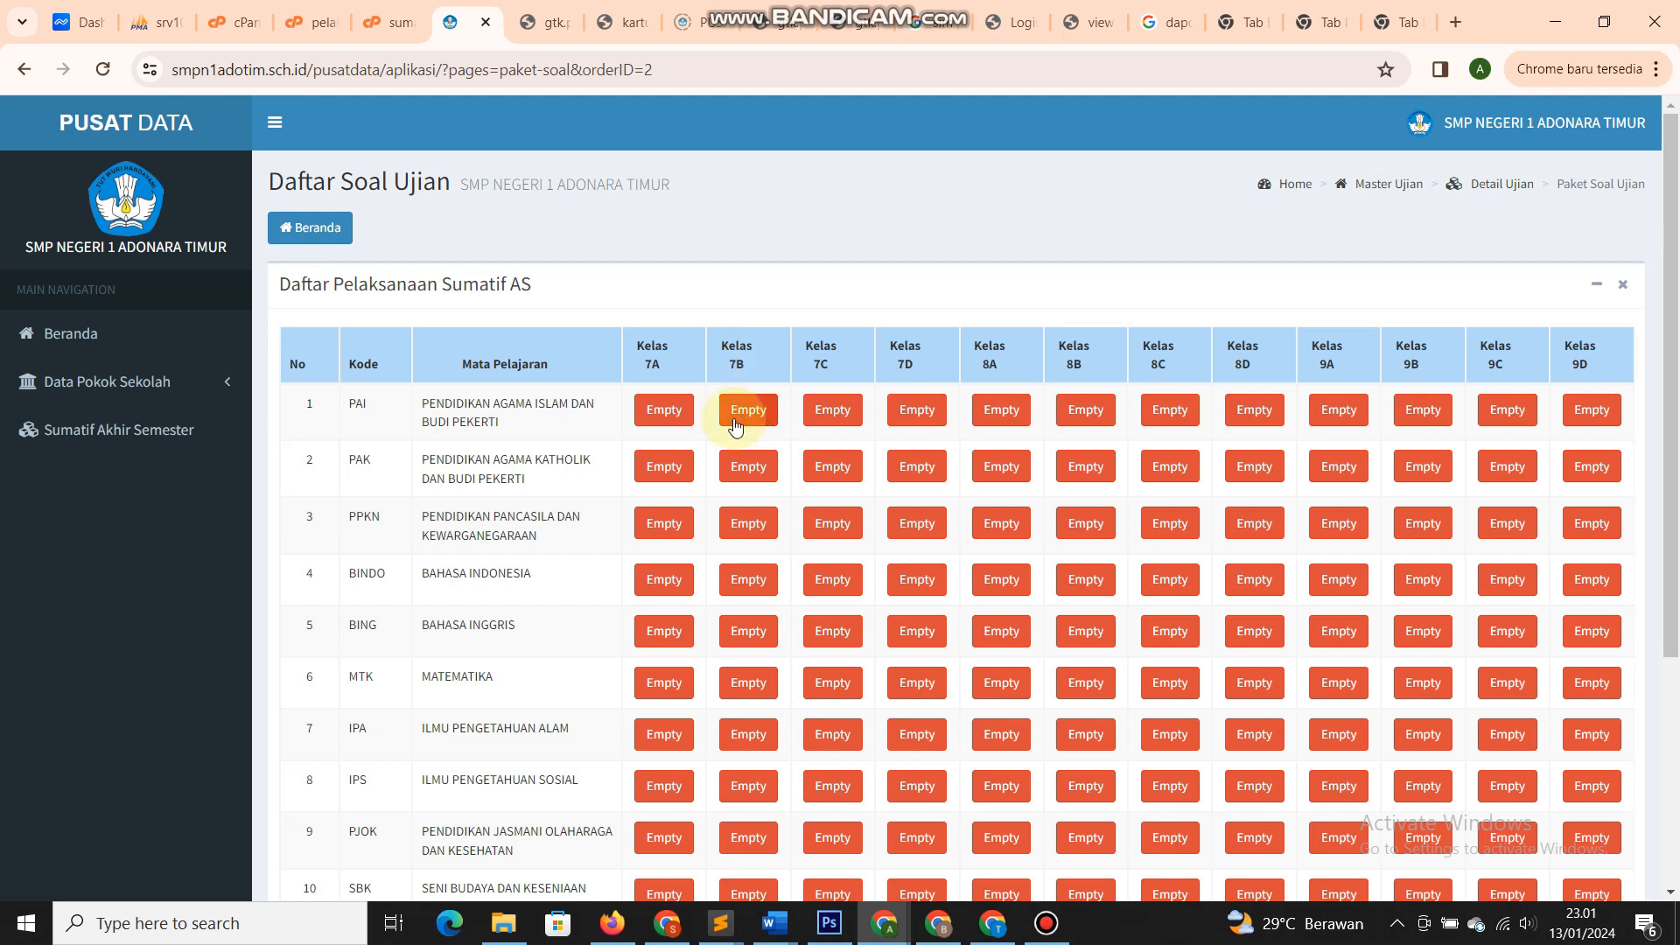
{"action": "scroll", "coordinate": [747, 487], "scroll_direction": "down", "scroll_amount": 4}
{"action": "scroll", "coordinate": [1004, 518], "scroll_direction": "up", "scroll_amount": 4}
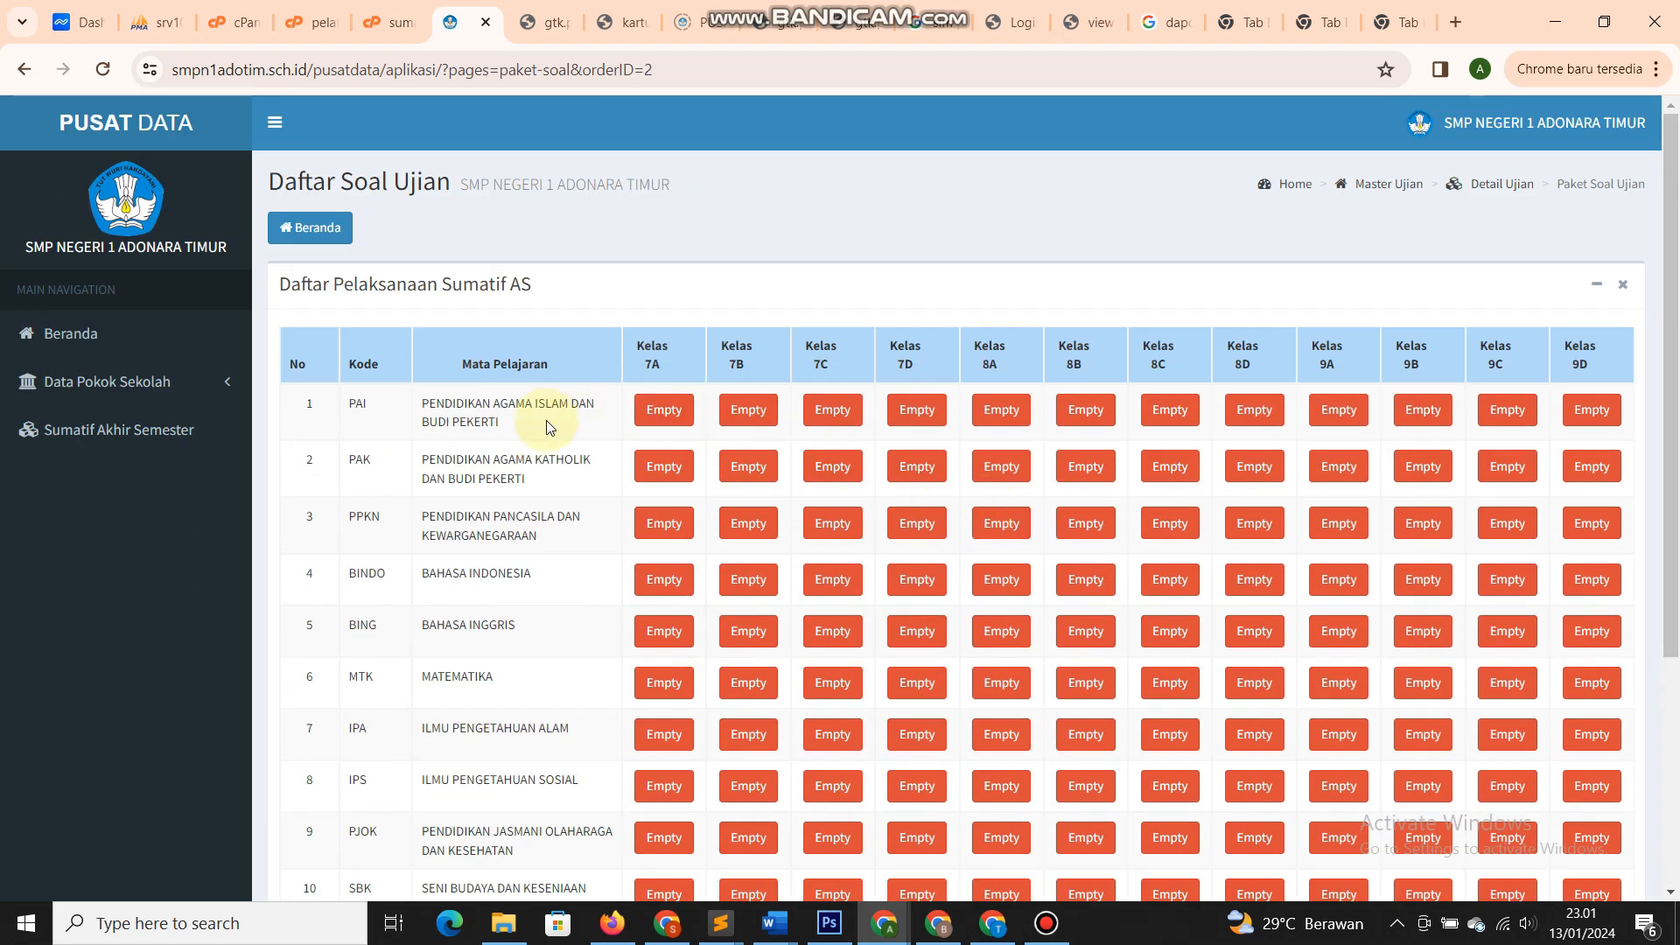
{"action": "left_click_drag", "start_coordinate": [547, 422], "coordinate": [429, 407]}
{"action": "left_click", "coordinate": [434, 411]}
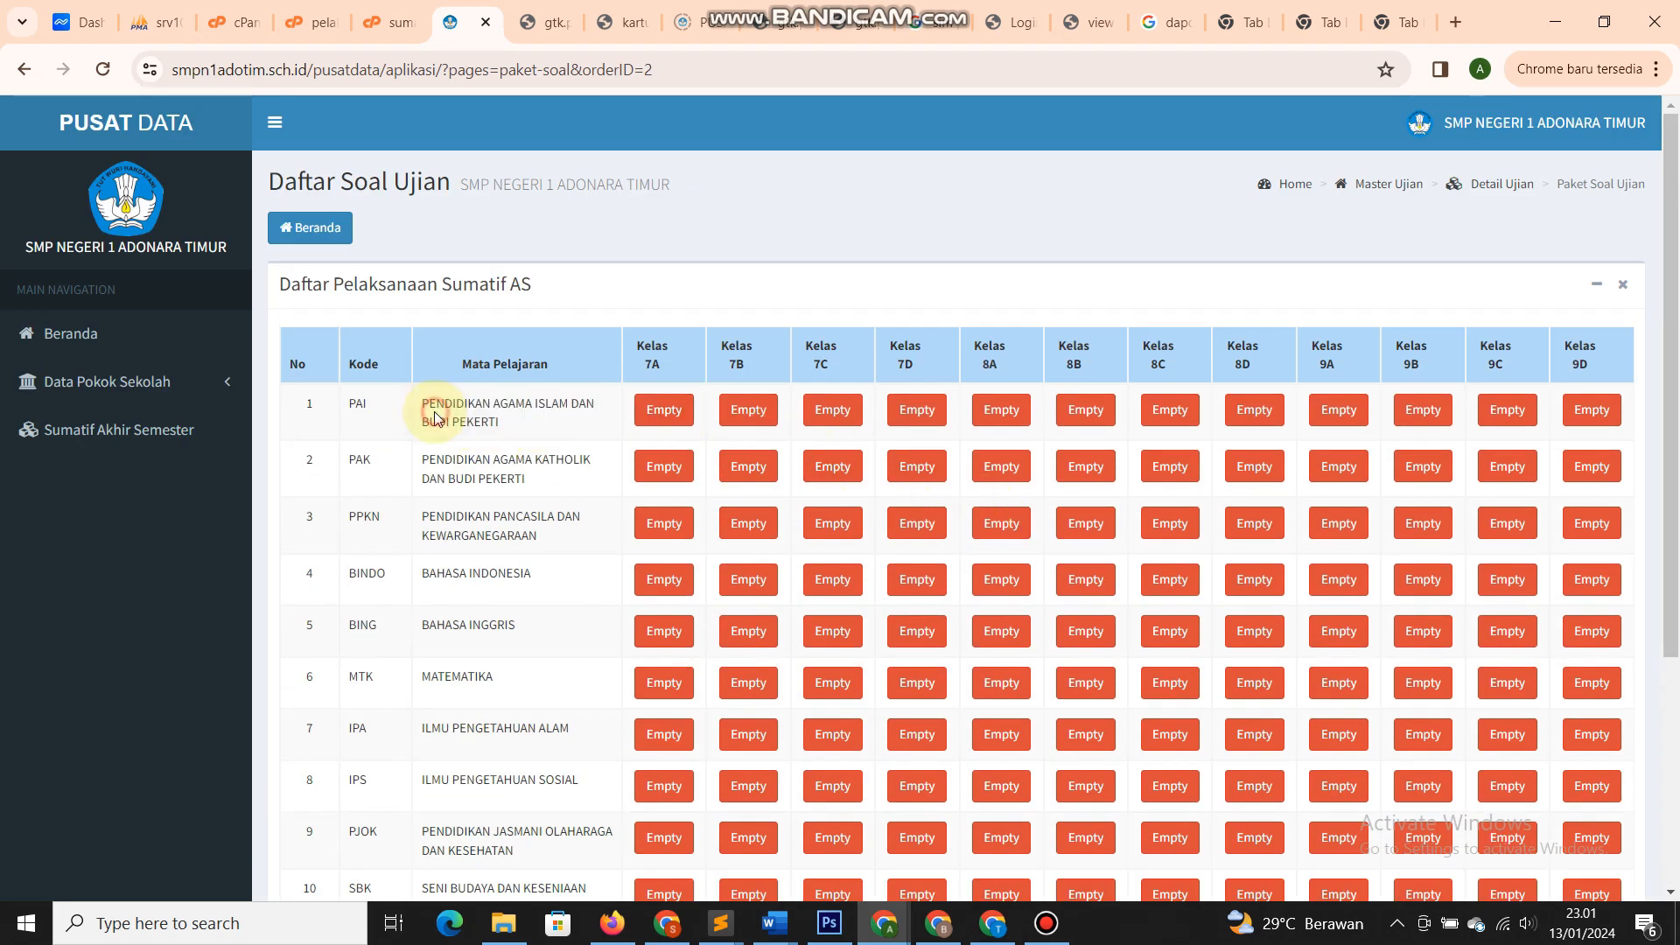
{"action": "scroll", "coordinate": [565, 422], "scroll_direction": "down", "scroll_amount": 3}
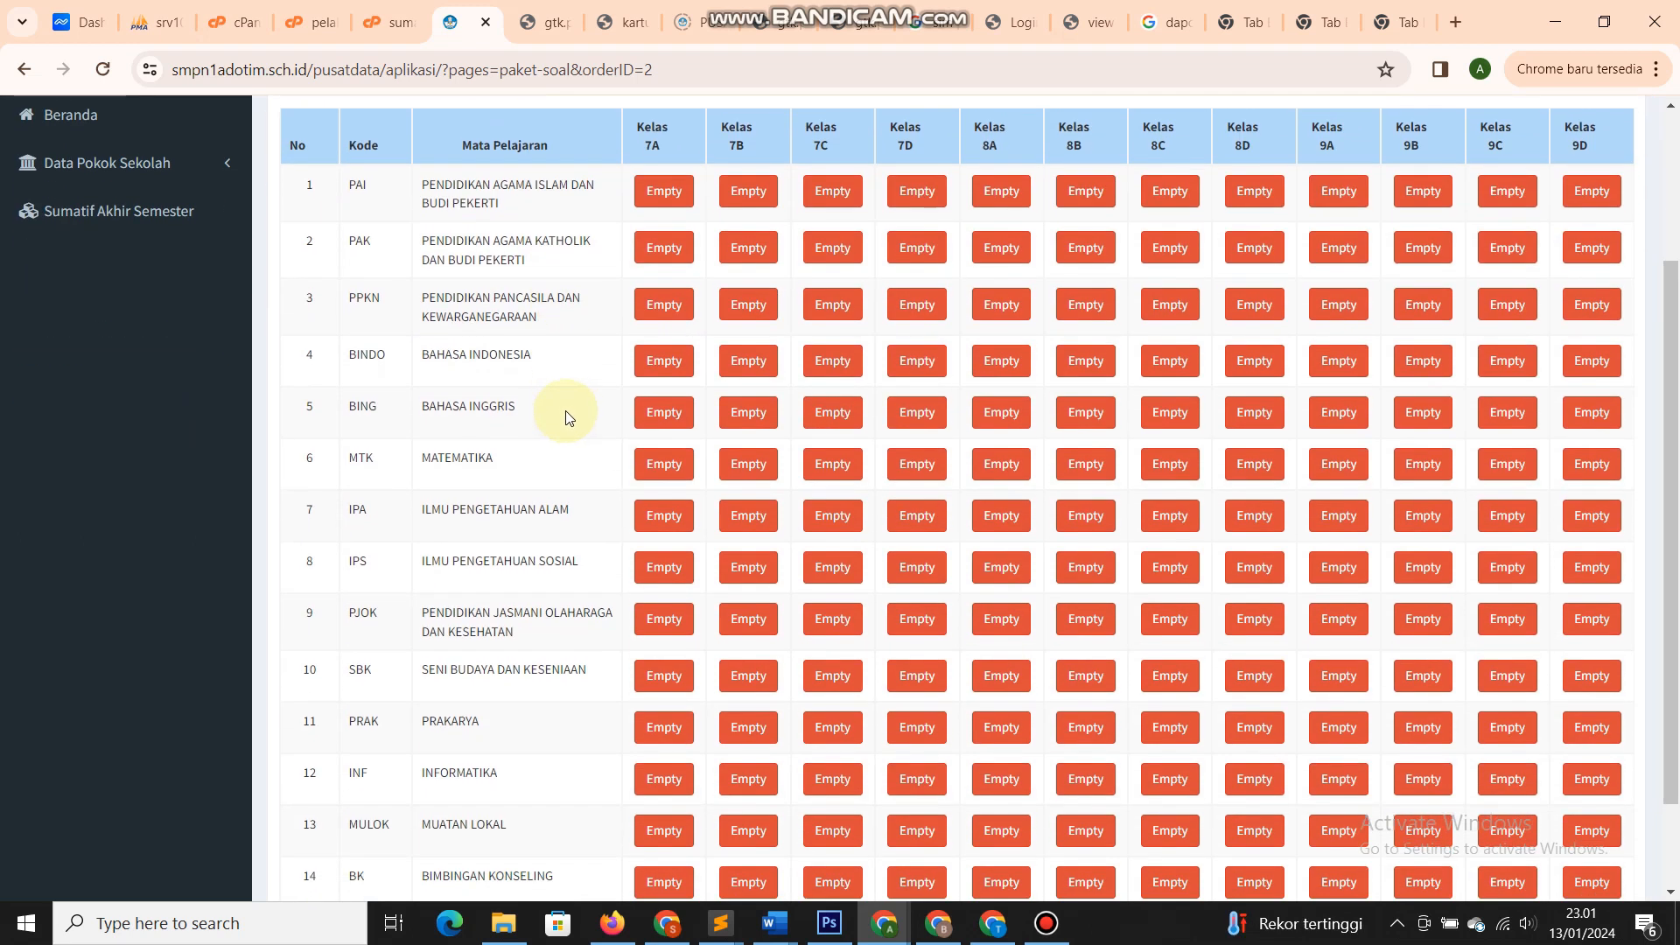
{"action": "scroll", "coordinate": [525, 412], "scroll_direction": "up", "scroll_amount": 3}
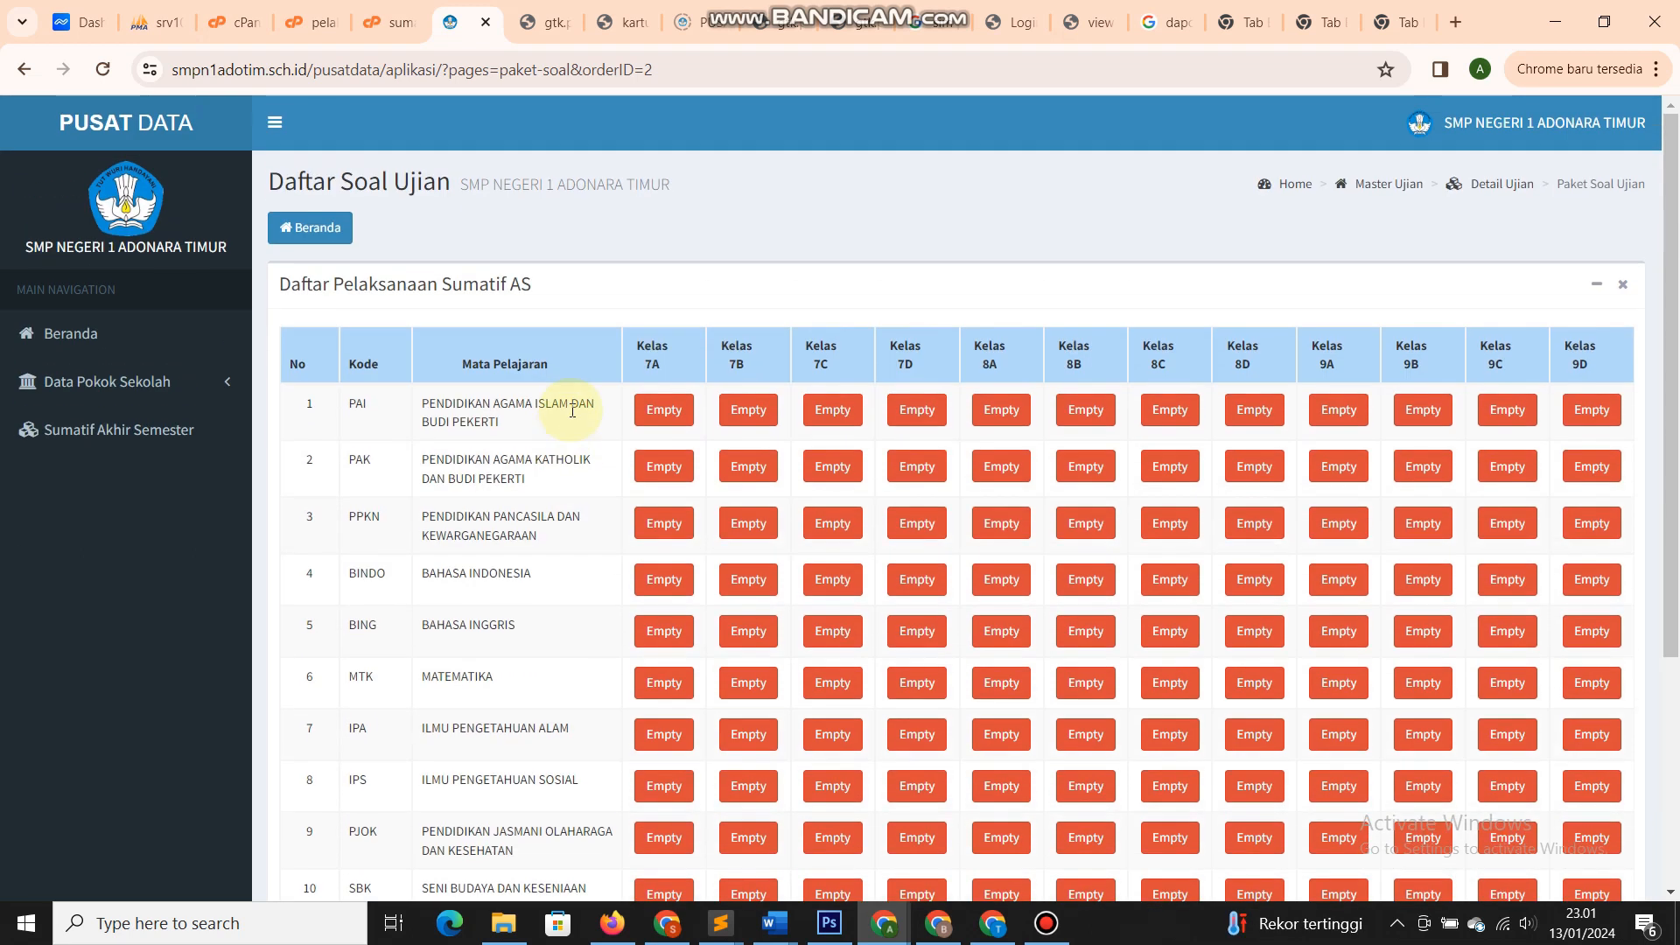
{"action": "left_click", "coordinate": [667, 424]}
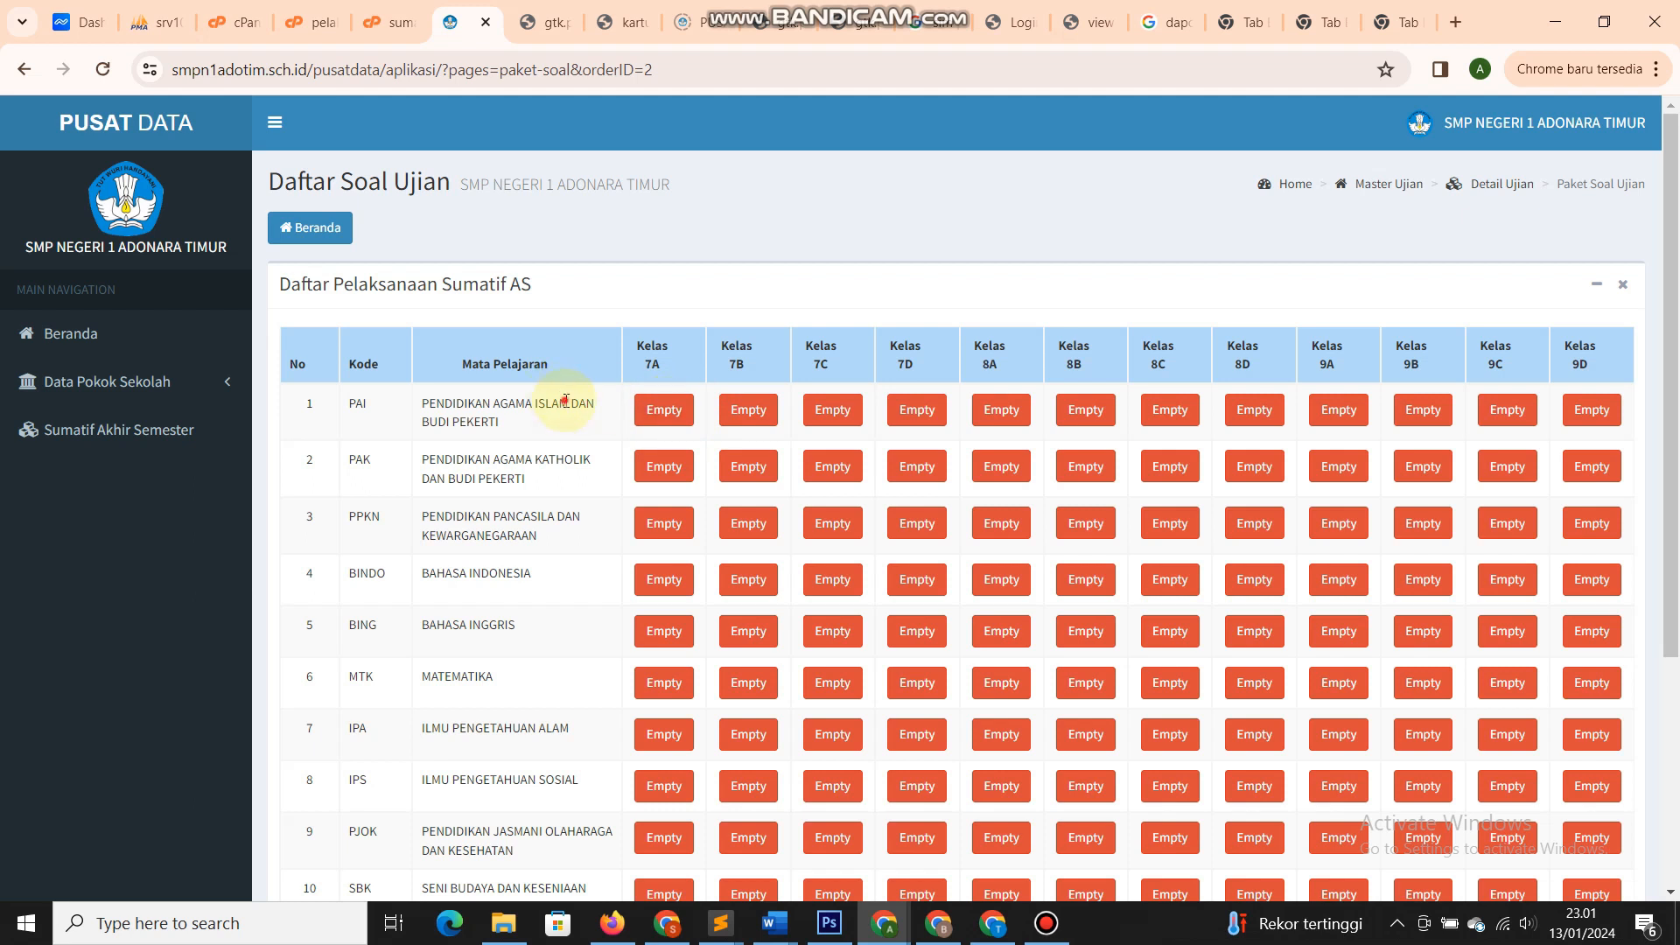
{"action": "left_click", "coordinate": [317, 229]}
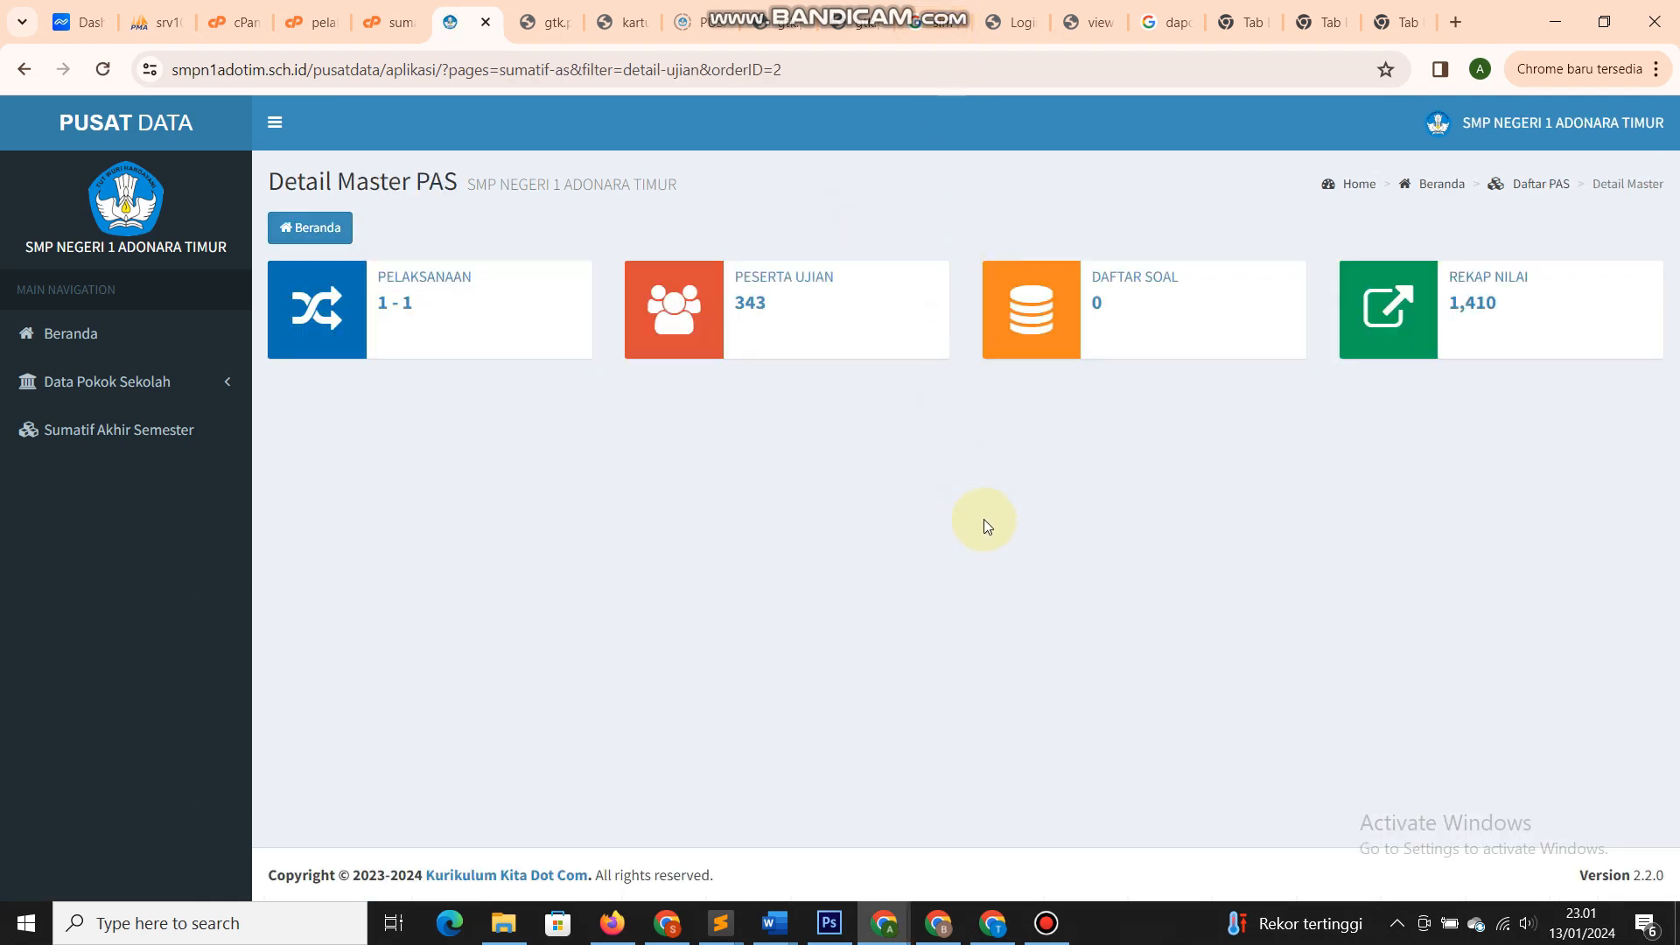
- Show the Rekap Nilai Ujian for class 7A and scroll through its 26 students' zero averages
{"action": "left_click", "coordinate": [1489, 312]}
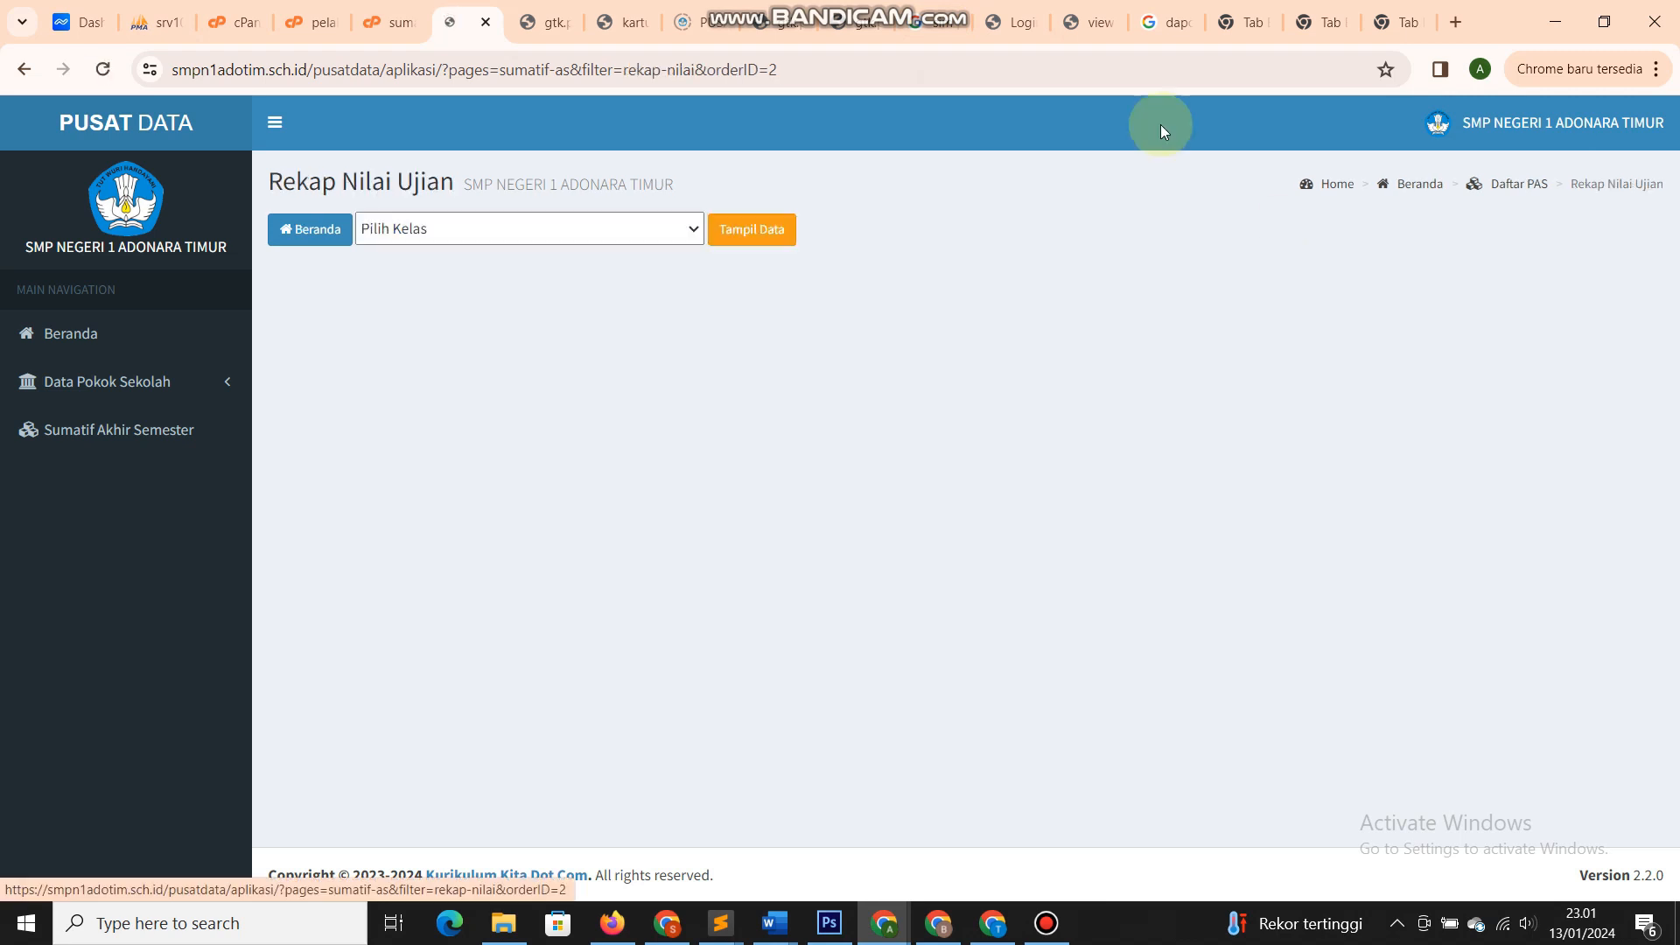
{"action": "left_click", "coordinate": [634, 232]}
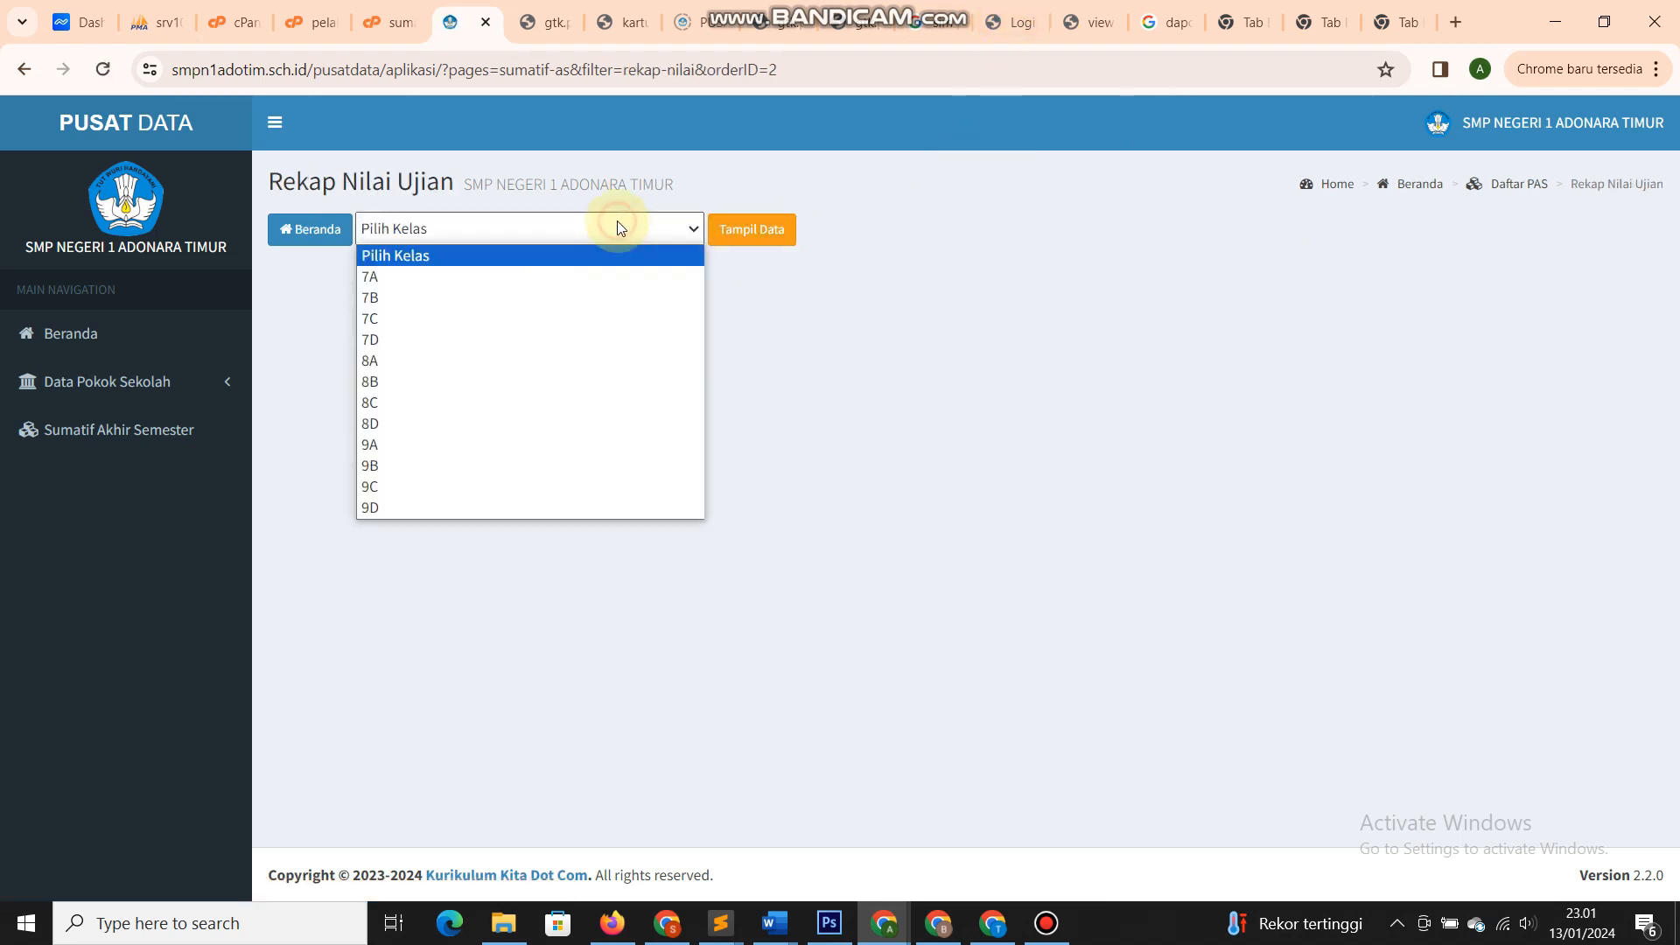
{"action": "left_click", "coordinate": [602, 277]}
{"action": "left_click", "coordinate": [722, 233]}
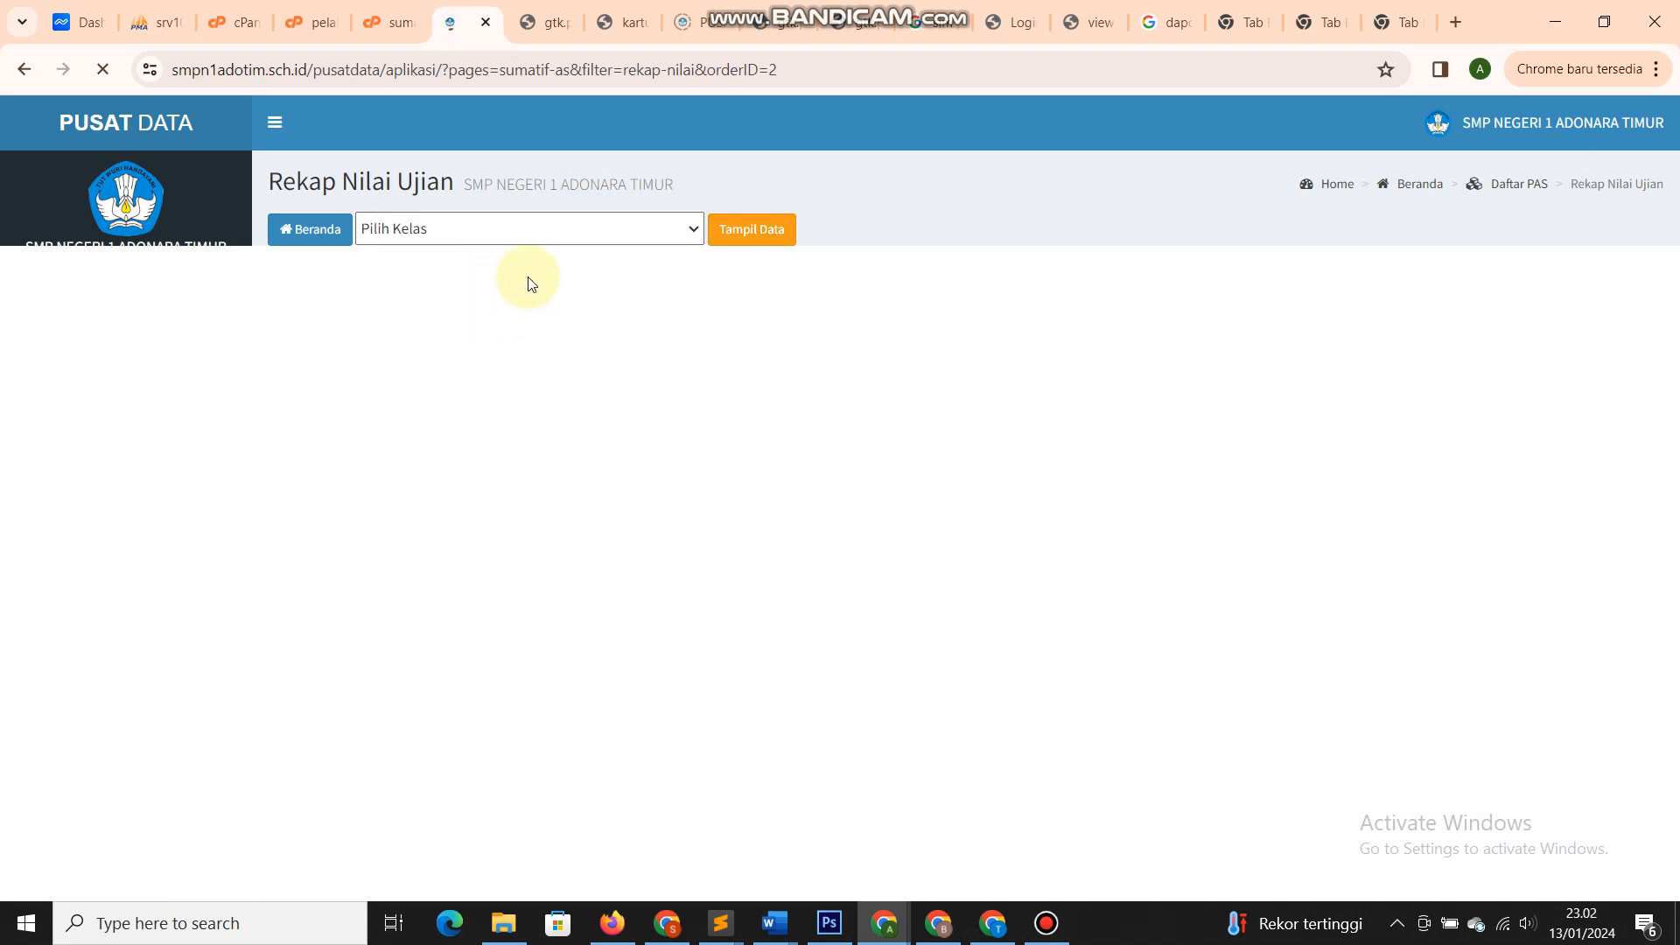
{"action": "scroll", "coordinate": [611, 348], "scroll_direction": "down", "scroll_amount": 6}
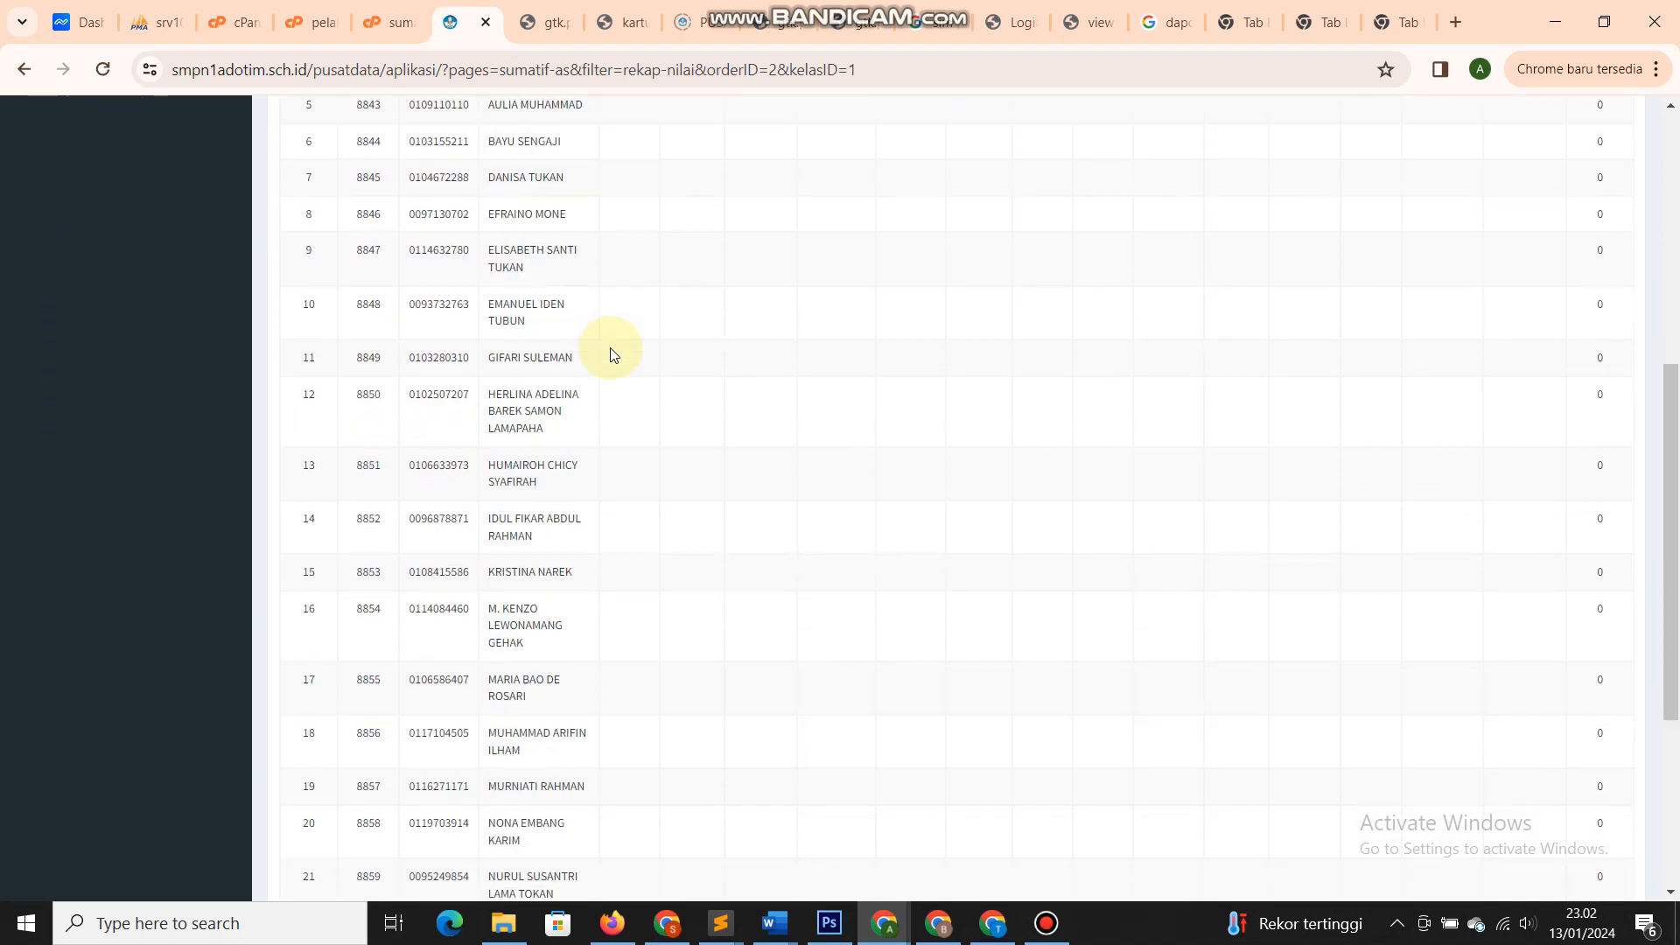
{"action": "scroll", "coordinate": [610, 354], "scroll_direction": "up", "scroll_amount": 3}
{"action": "scroll", "coordinate": [610, 354], "scroll_direction": "down", "scroll_amount": 7}
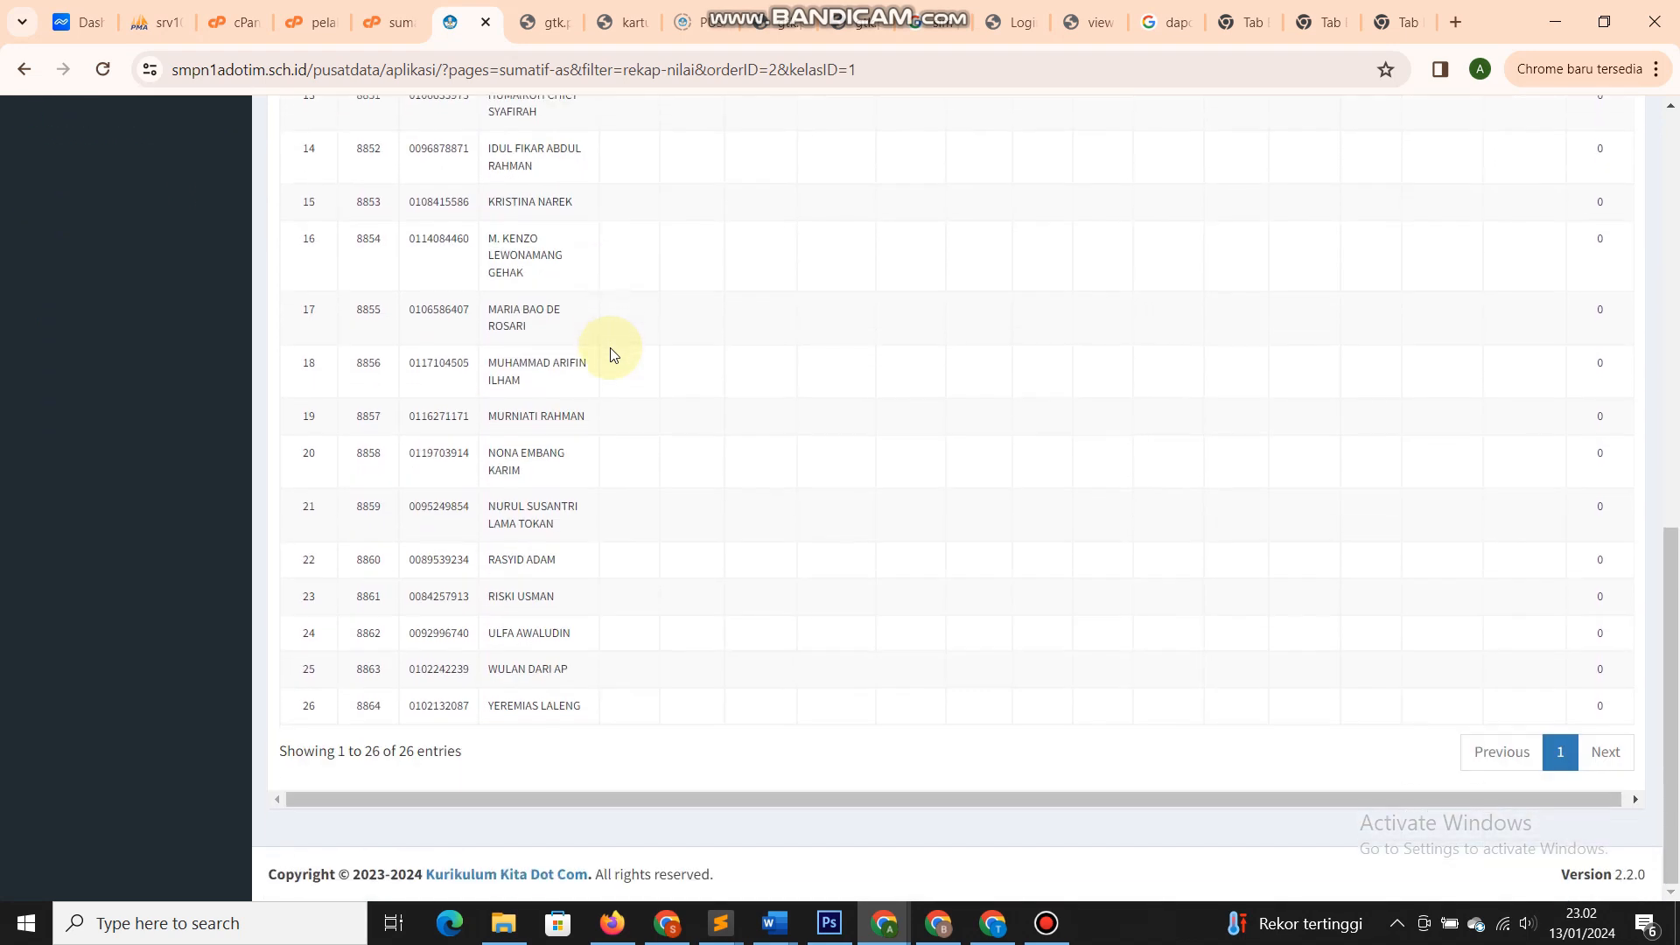
{"action": "scroll", "coordinate": [611, 350], "scroll_direction": "up", "scroll_amount": 8}
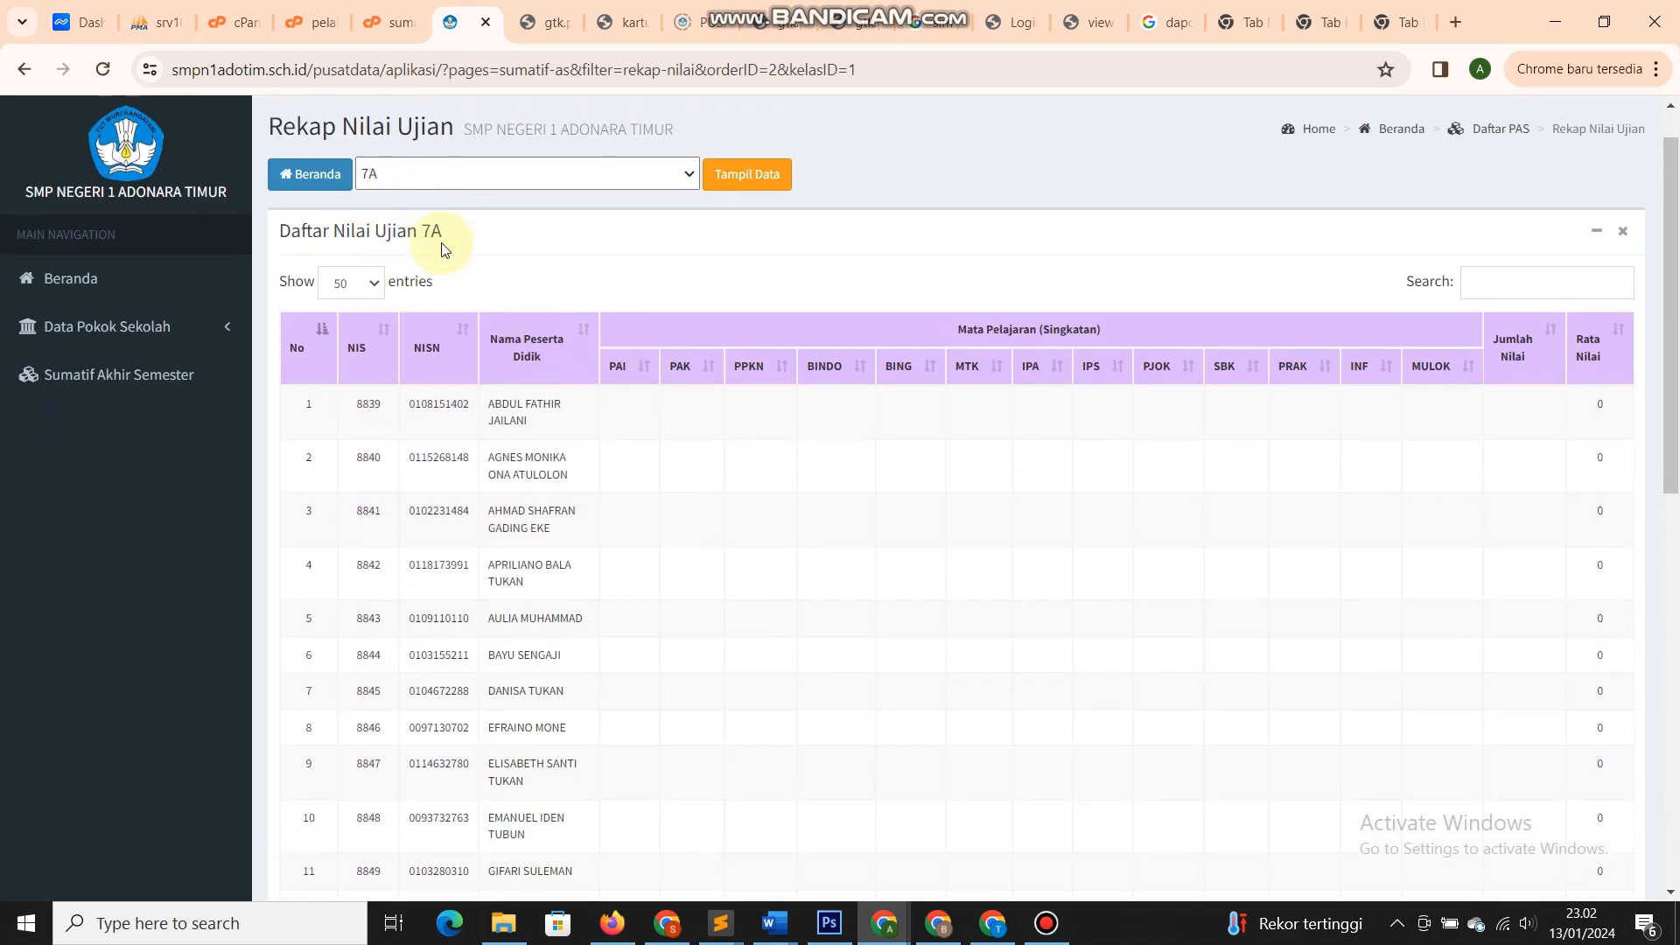
{"action": "scroll", "coordinate": [442, 249], "scroll_direction": "up", "scroll_amount": 1}
{"action": "left_click_drag", "start_coordinate": [270, 181], "coordinate": [700, 176]}
{"action": "left_click", "coordinate": [731, 174]}
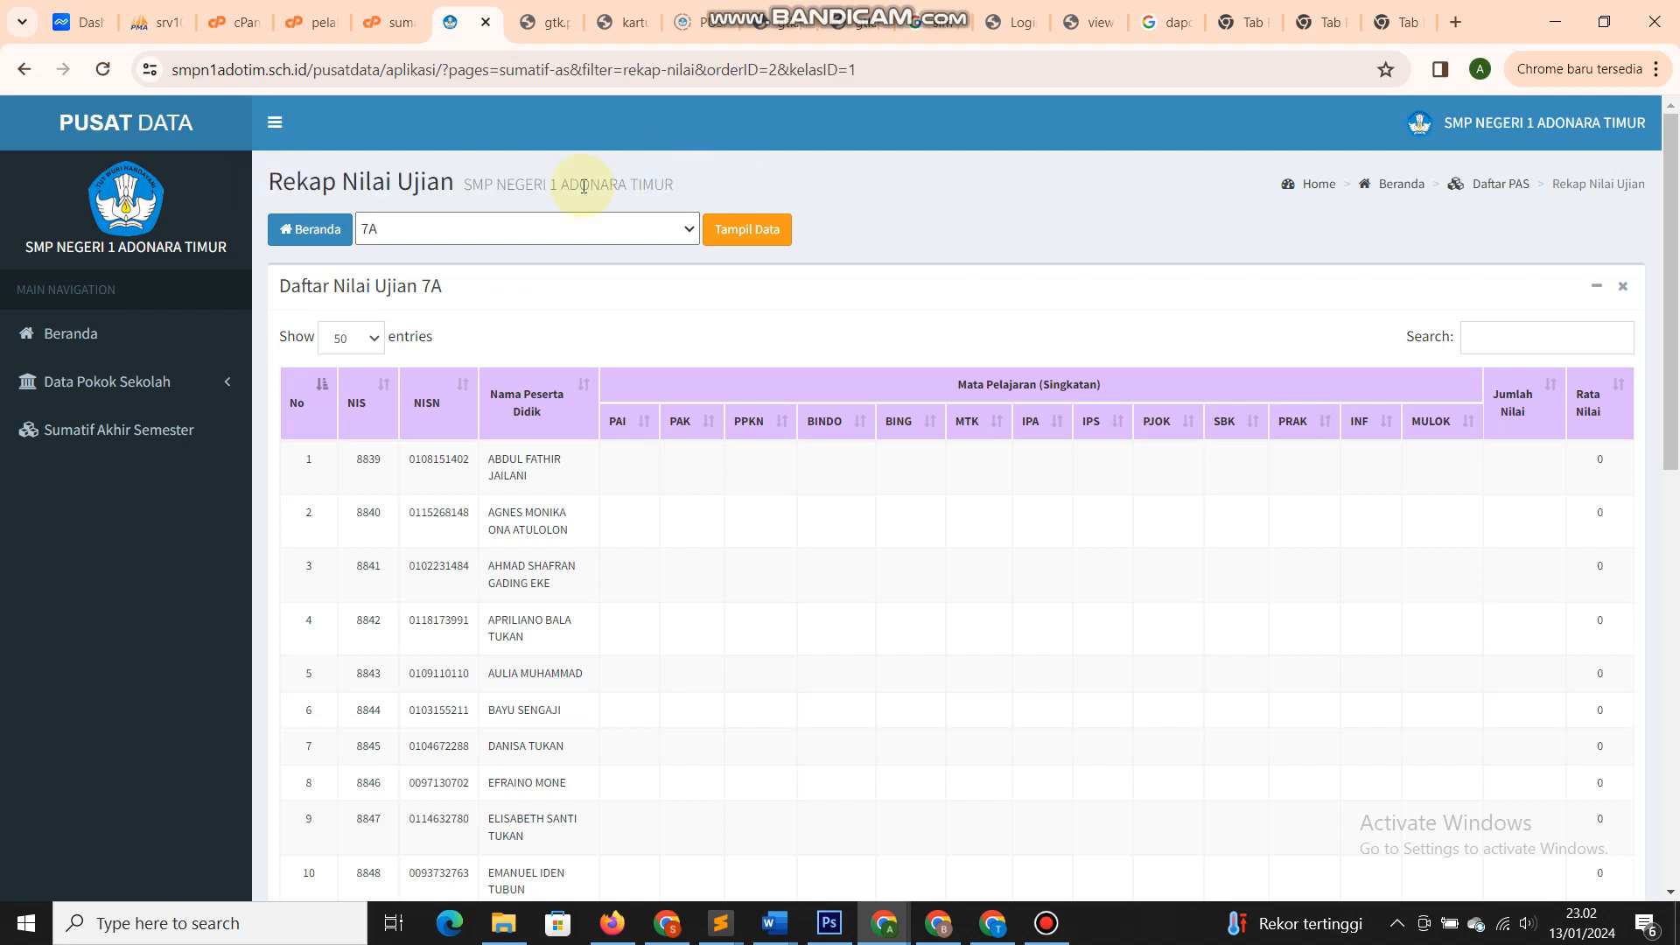
- Open the Ketenagaan staff list, scroll to row 29 and select the last staff member's name
{"action": "left_click", "coordinate": [140, 381]}
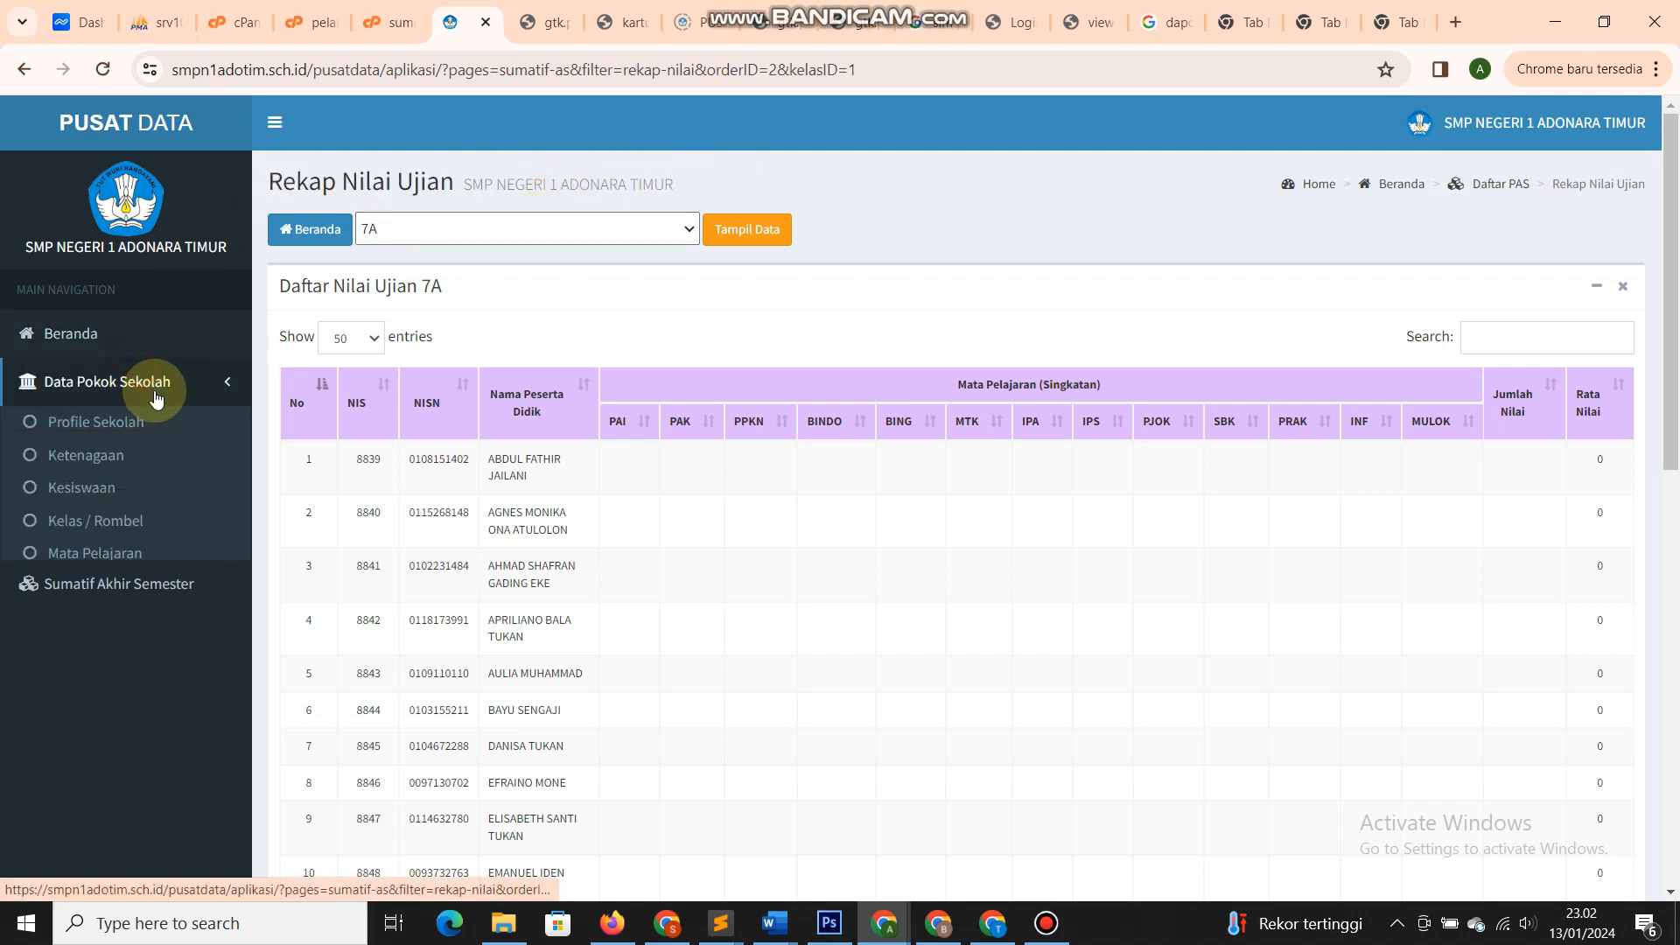
{"action": "left_click", "coordinate": [141, 456]}
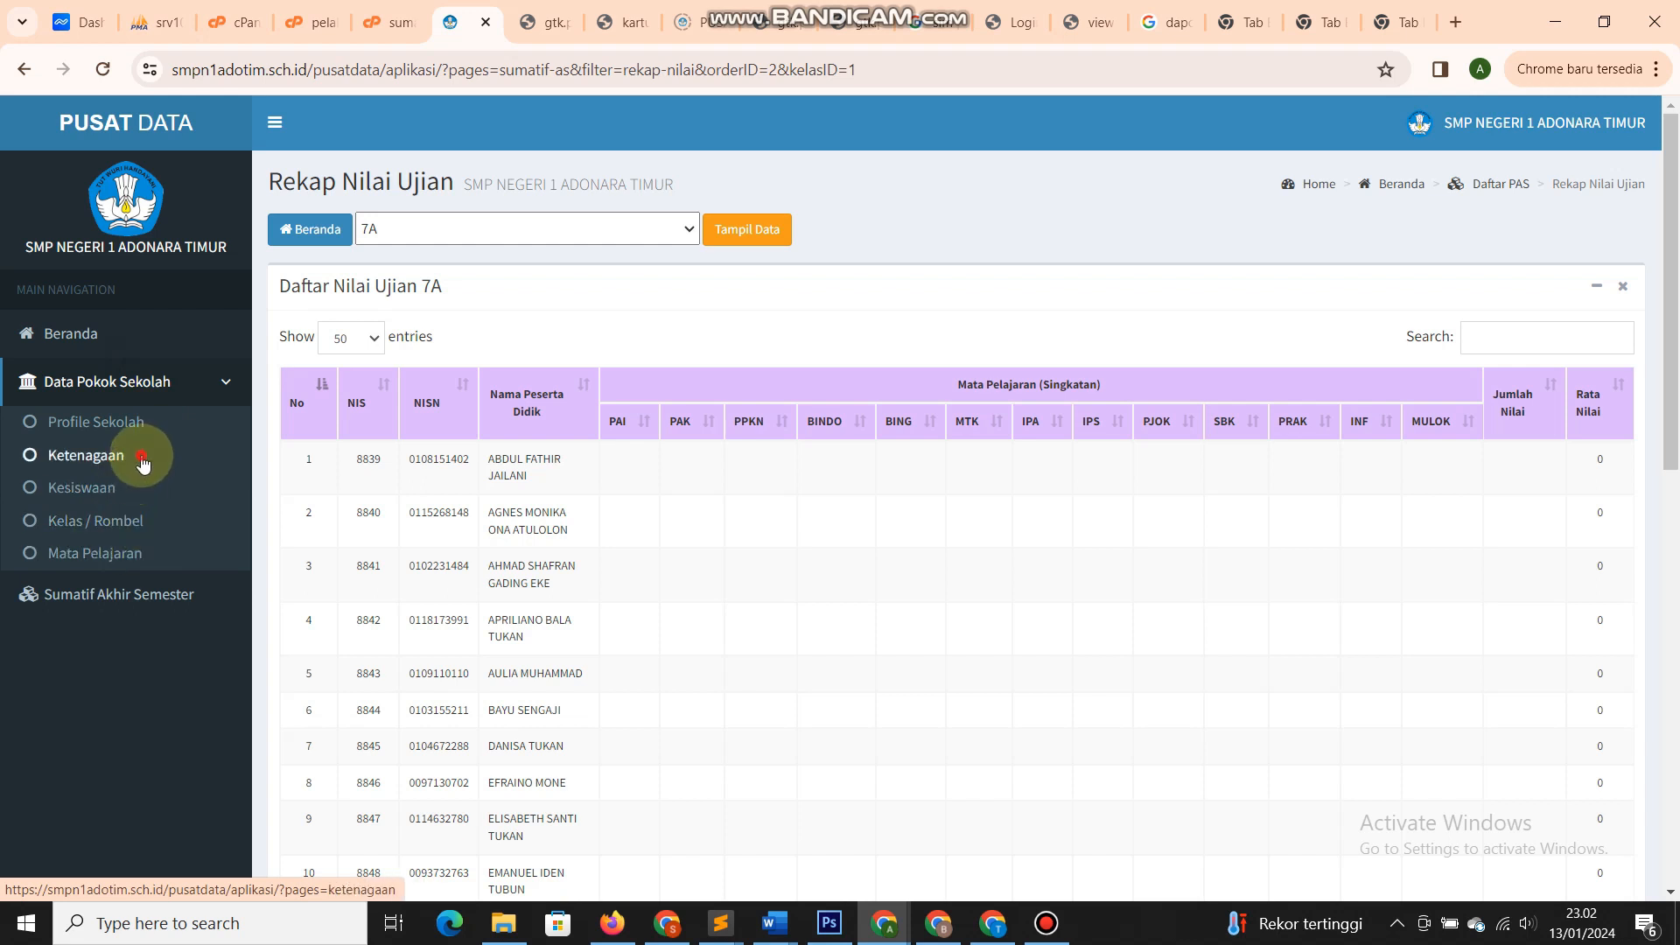
{"action": "left_click", "coordinate": [903, 237]}
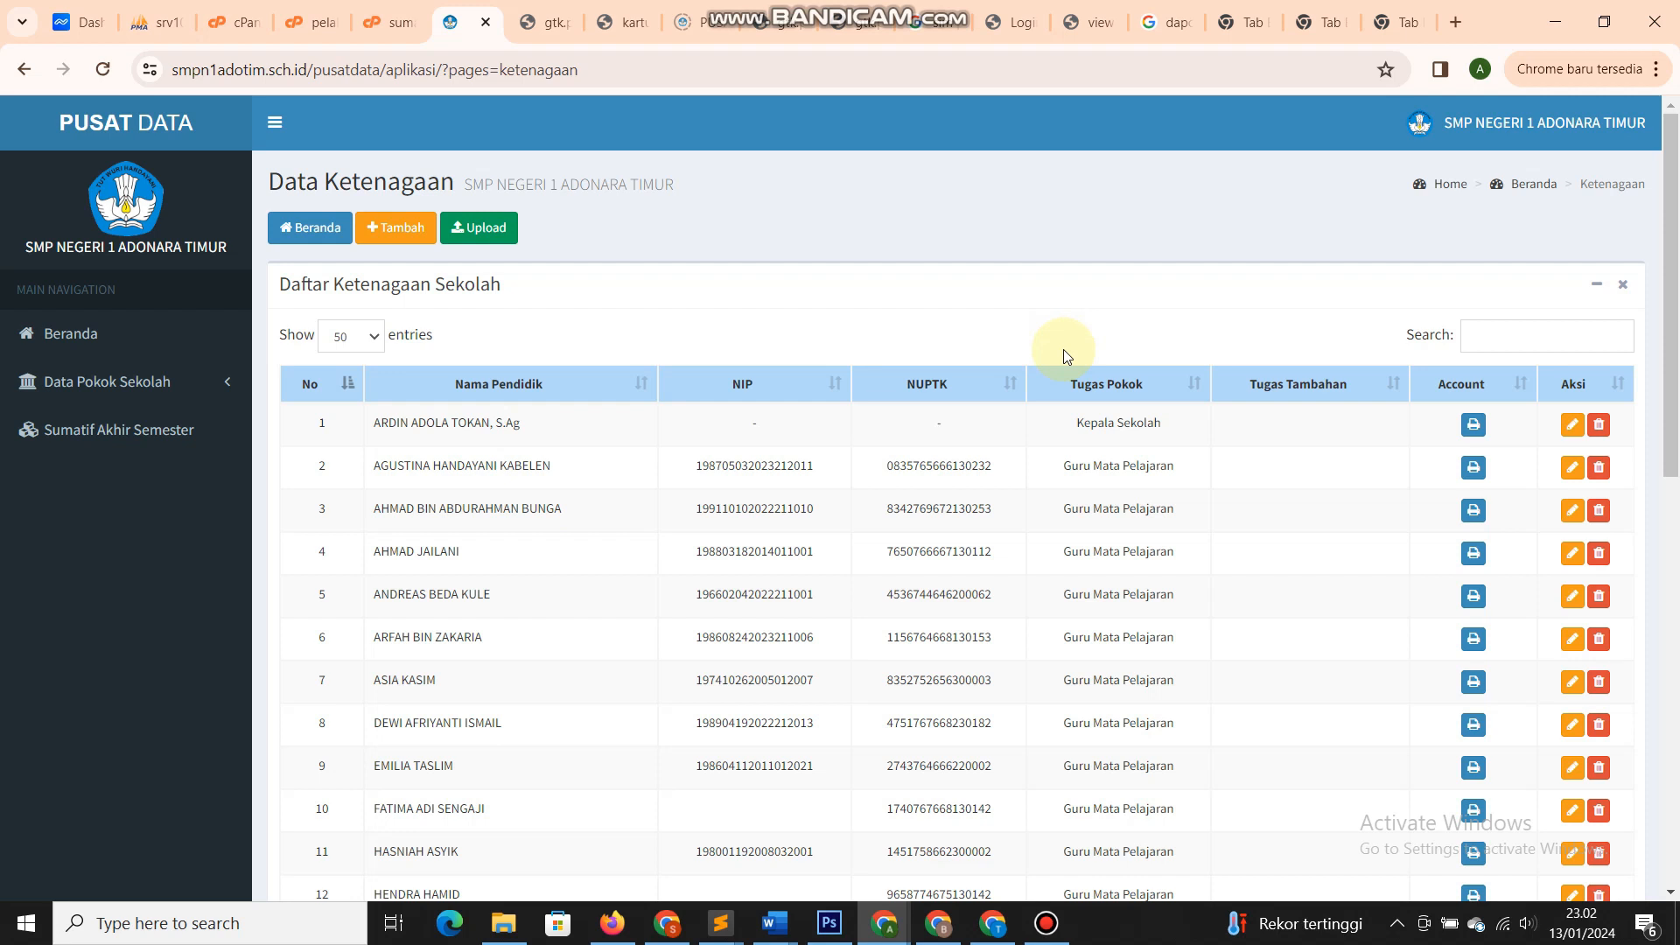
{"action": "scroll", "coordinate": [1063, 350], "scroll_direction": "down", "scroll_amount": 1}
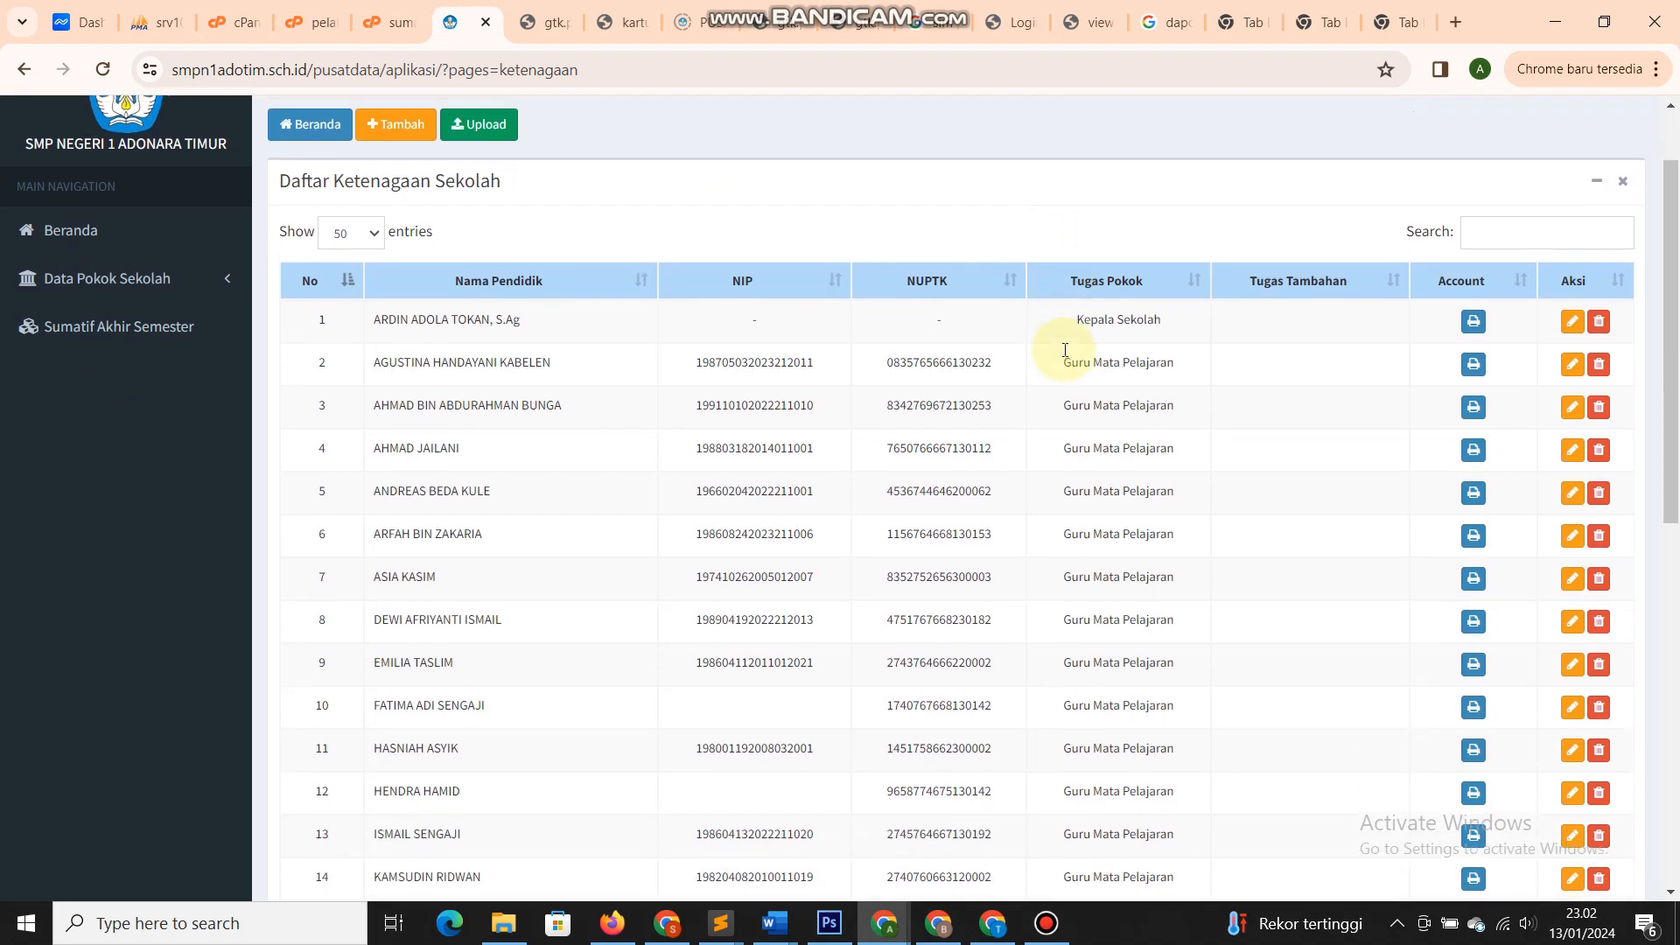
{"action": "scroll", "coordinate": [1063, 349], "scroll_direction": "up", "scroll_amount": 1}
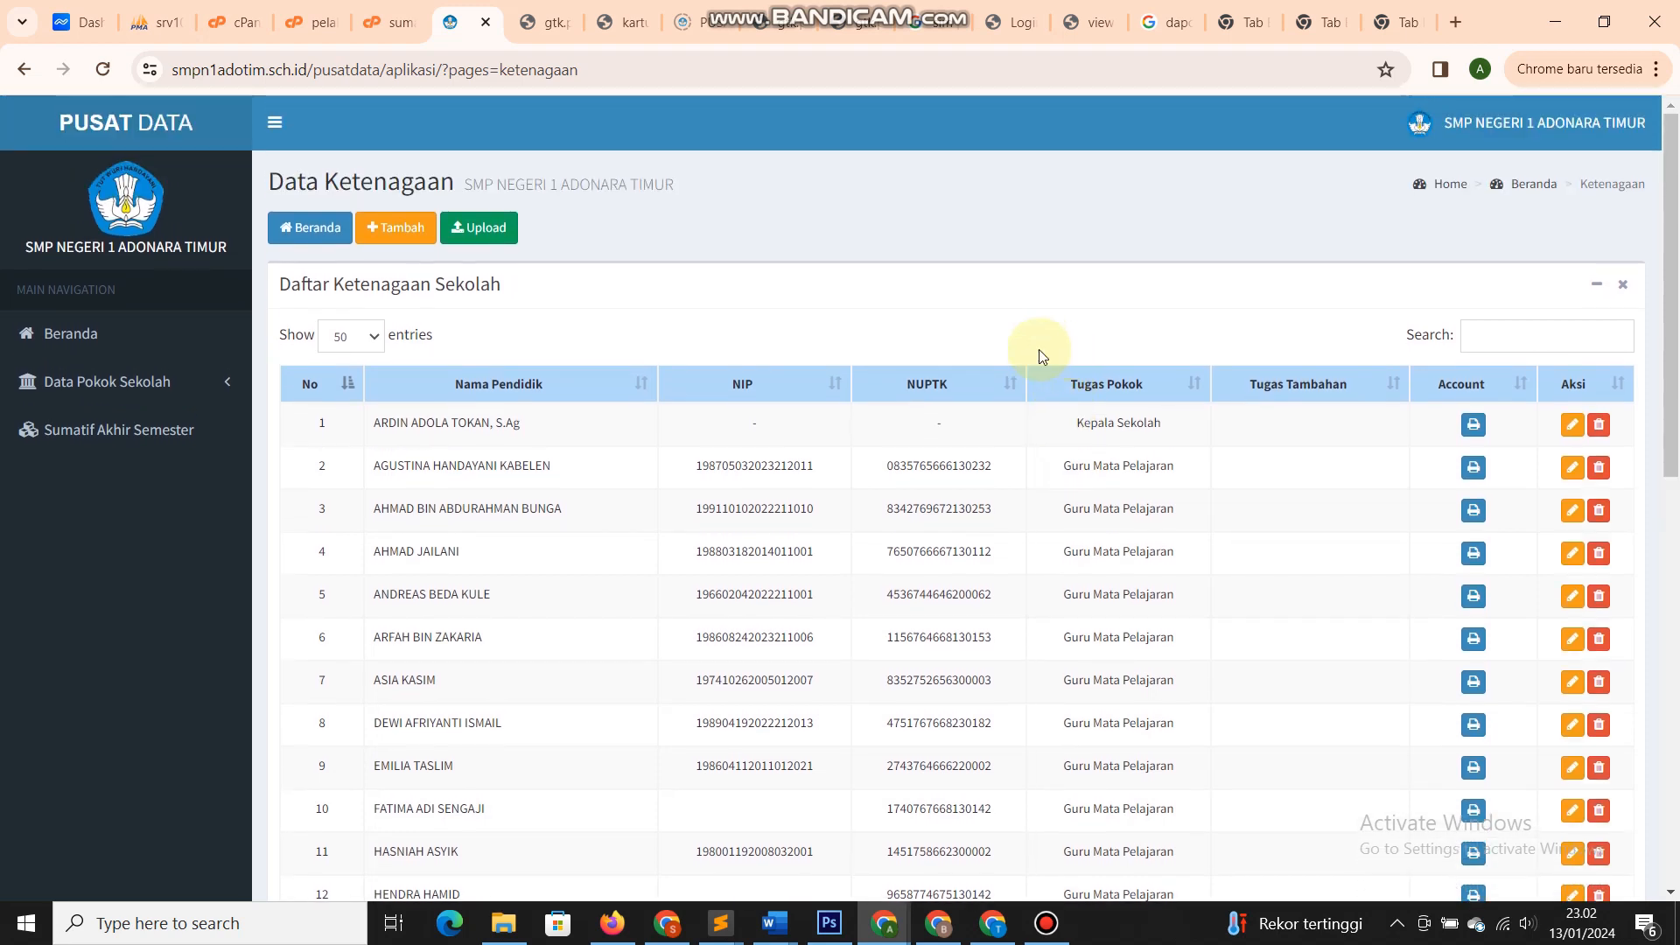
{"action": "left_click", "coordinate": [213, 398]}
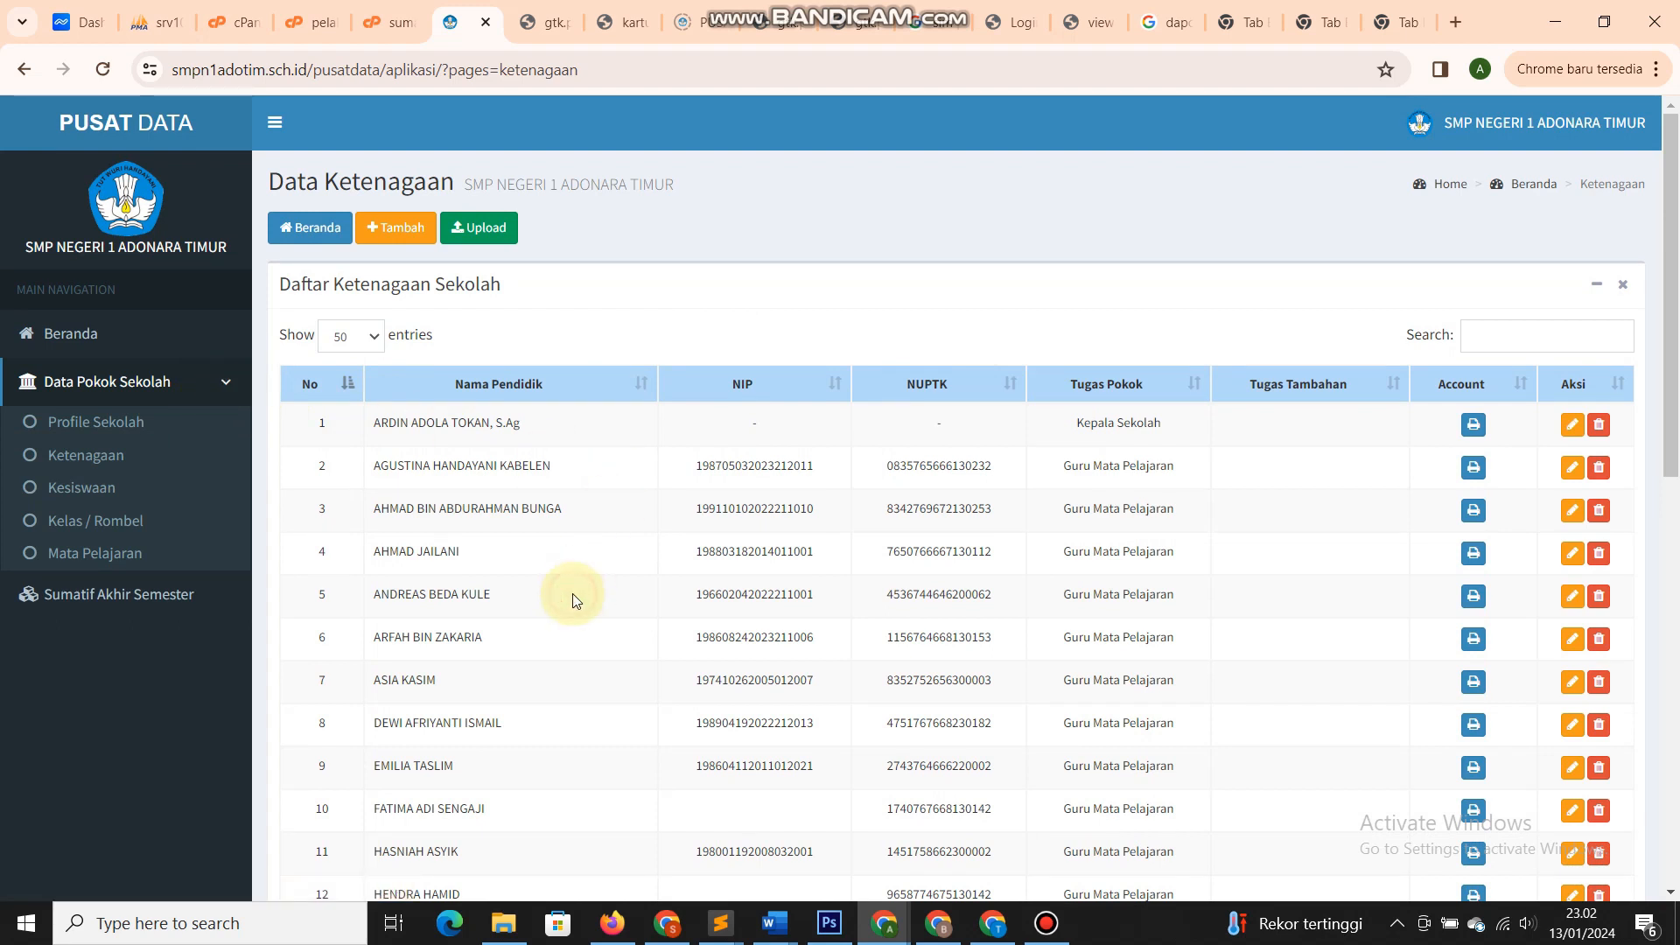
{"action": "scroll", "coordinate": [573, 600], "scroll_direction": "down", "scroll_amount": 1}
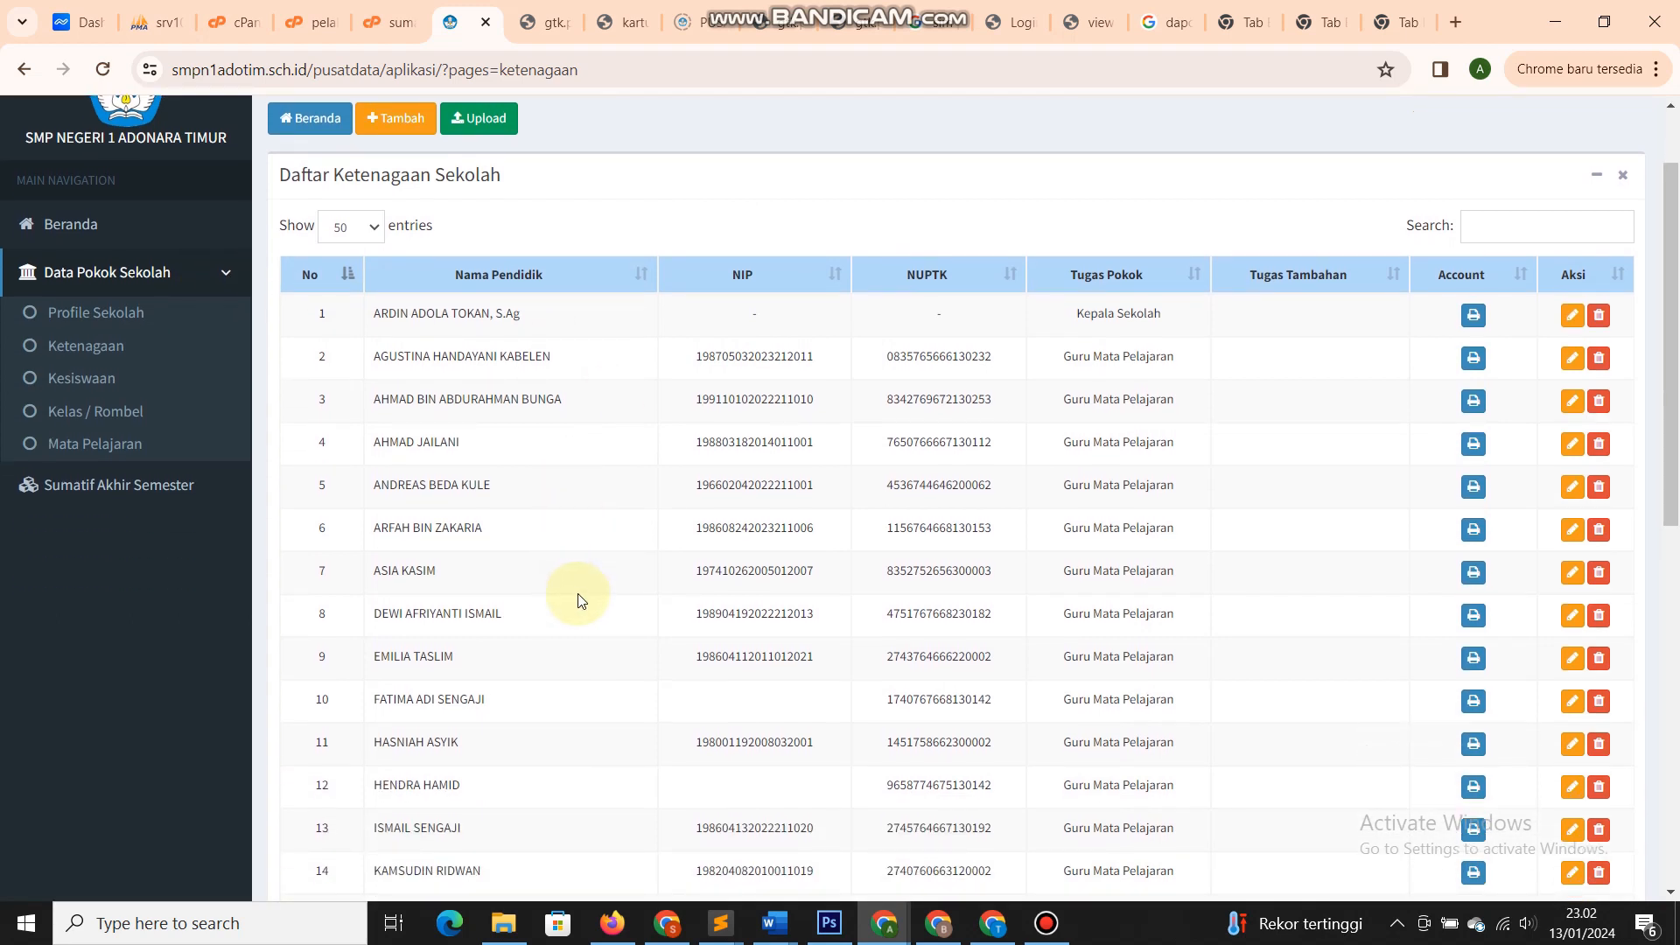
{"action": "scroll", "coordinate": [577, 600], "scroll_direction": "down", "scroll_amount": 4}
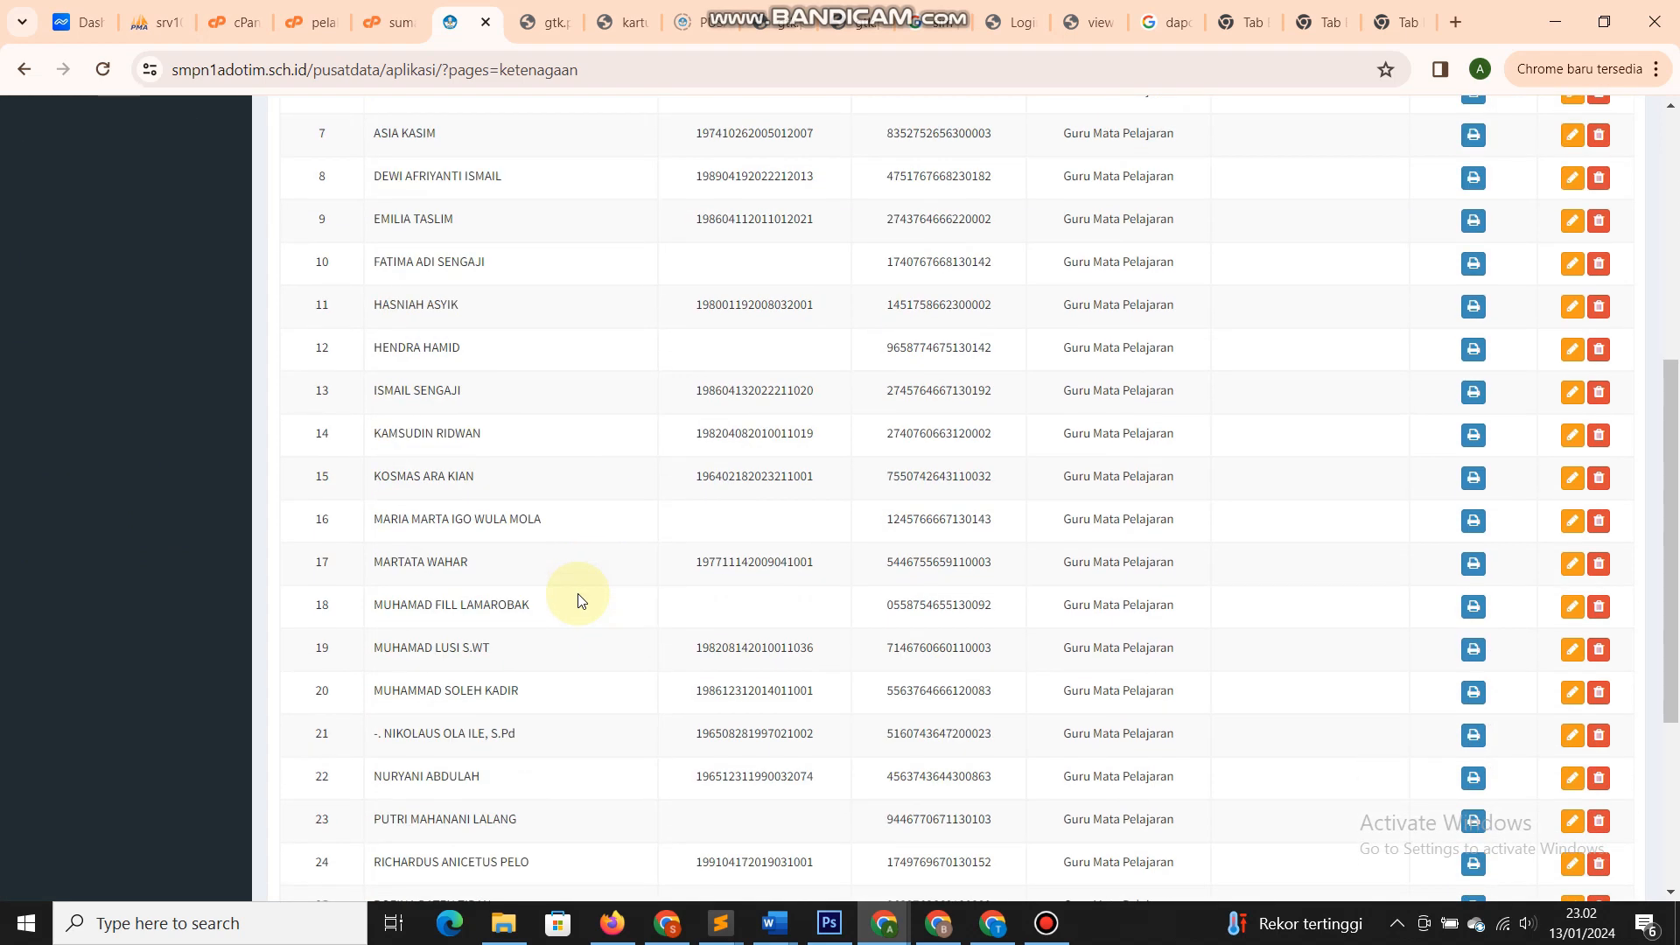
{"action": "scroll", "coordinate": [578, 600], "scroll_direction": "down", "scroll_amount": 3}
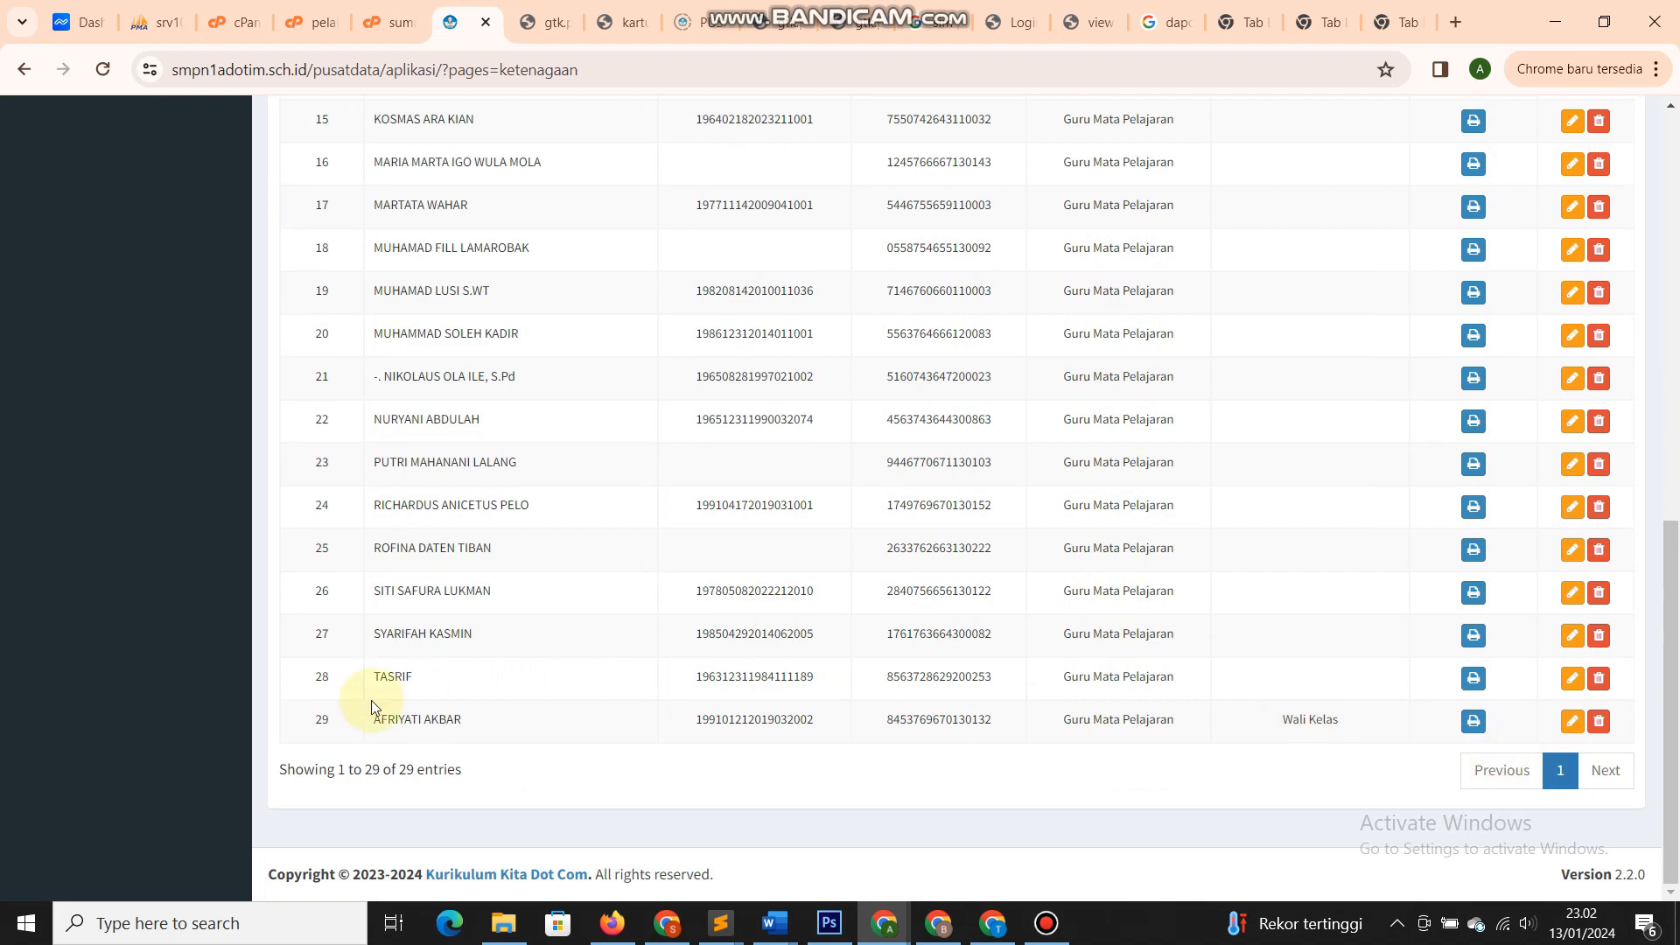
{"action": "left_click_drag", "start_coordinate": [372, 727], "coordinate": [517, 720]}
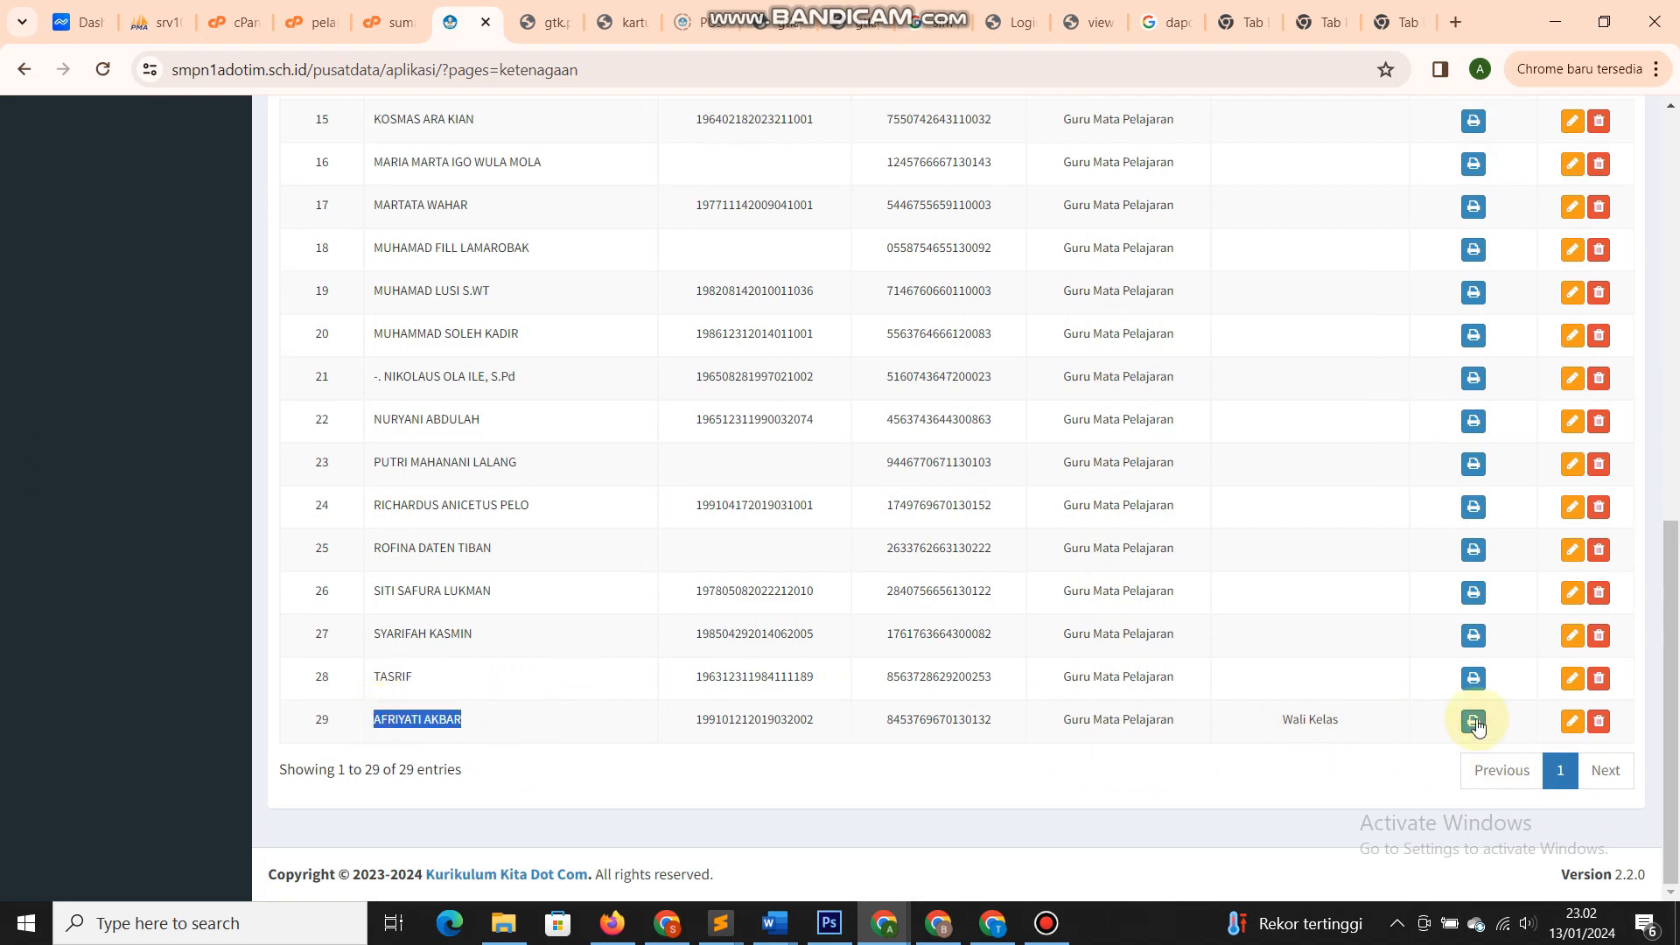
- Print staff row 29's reset-password letter, select its username, and bring Firefox forward
{"action": "left_click", "coordinate": [1473, 720]}
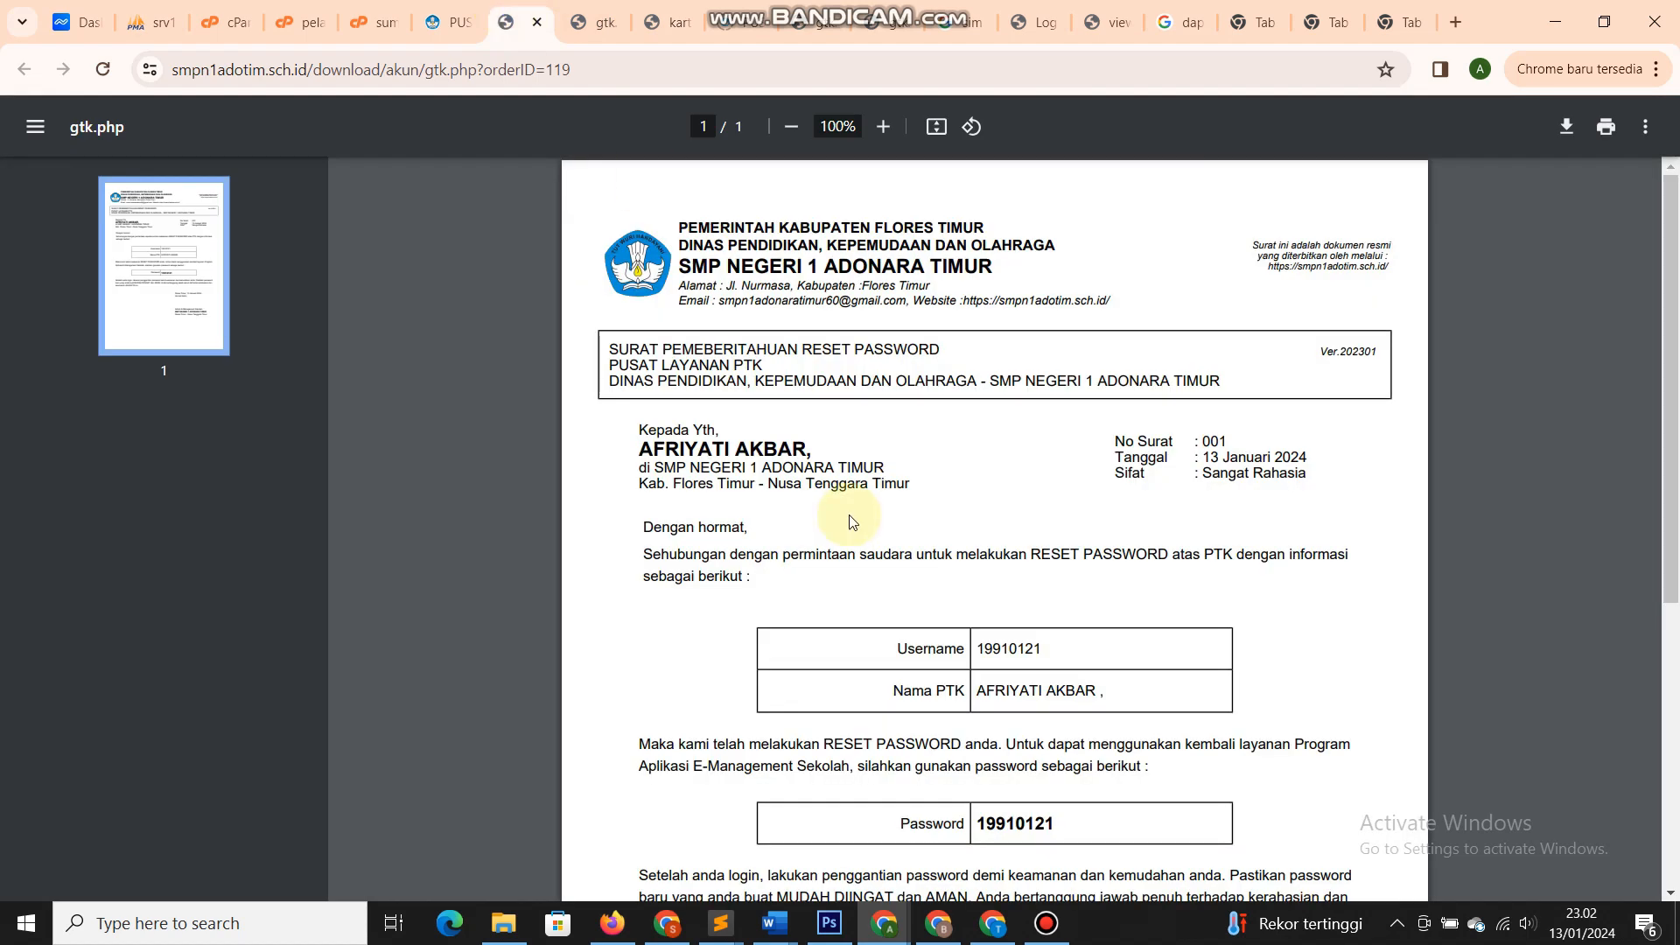
{"action": "double_click", "coordinate": [987, 658]}
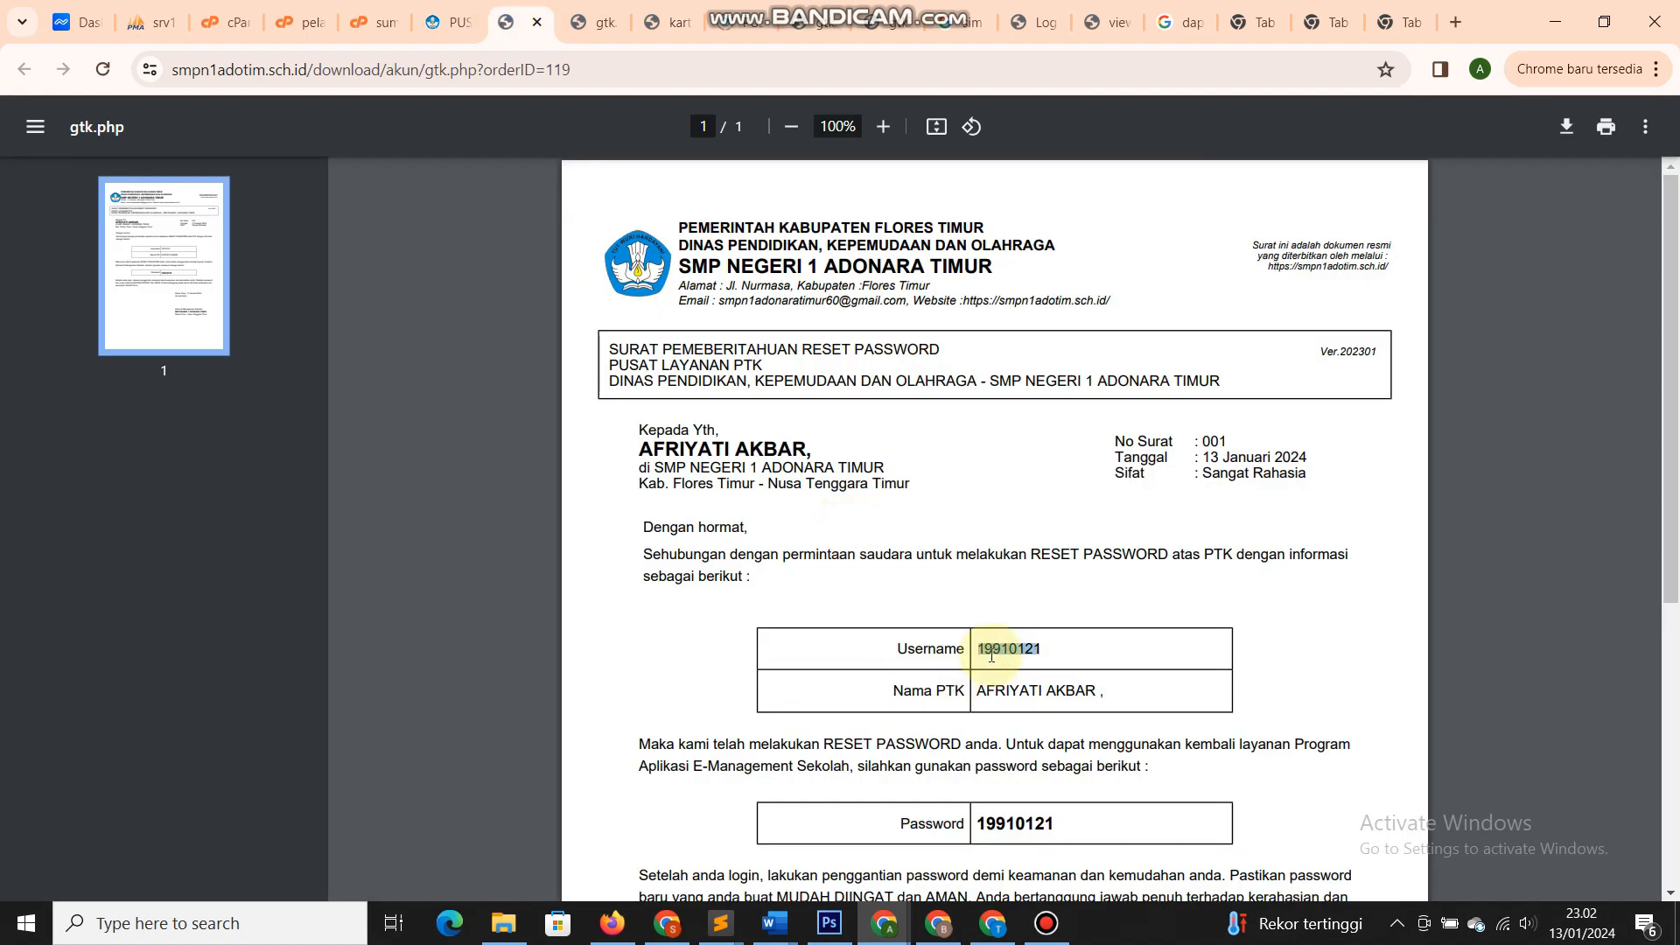
{"action": "left_click", "coordinate": [613, 923]}
- Log out of the teacher account and acknowledge the logout message
{"action": "left_click", "coordinate": [1575, 120]}
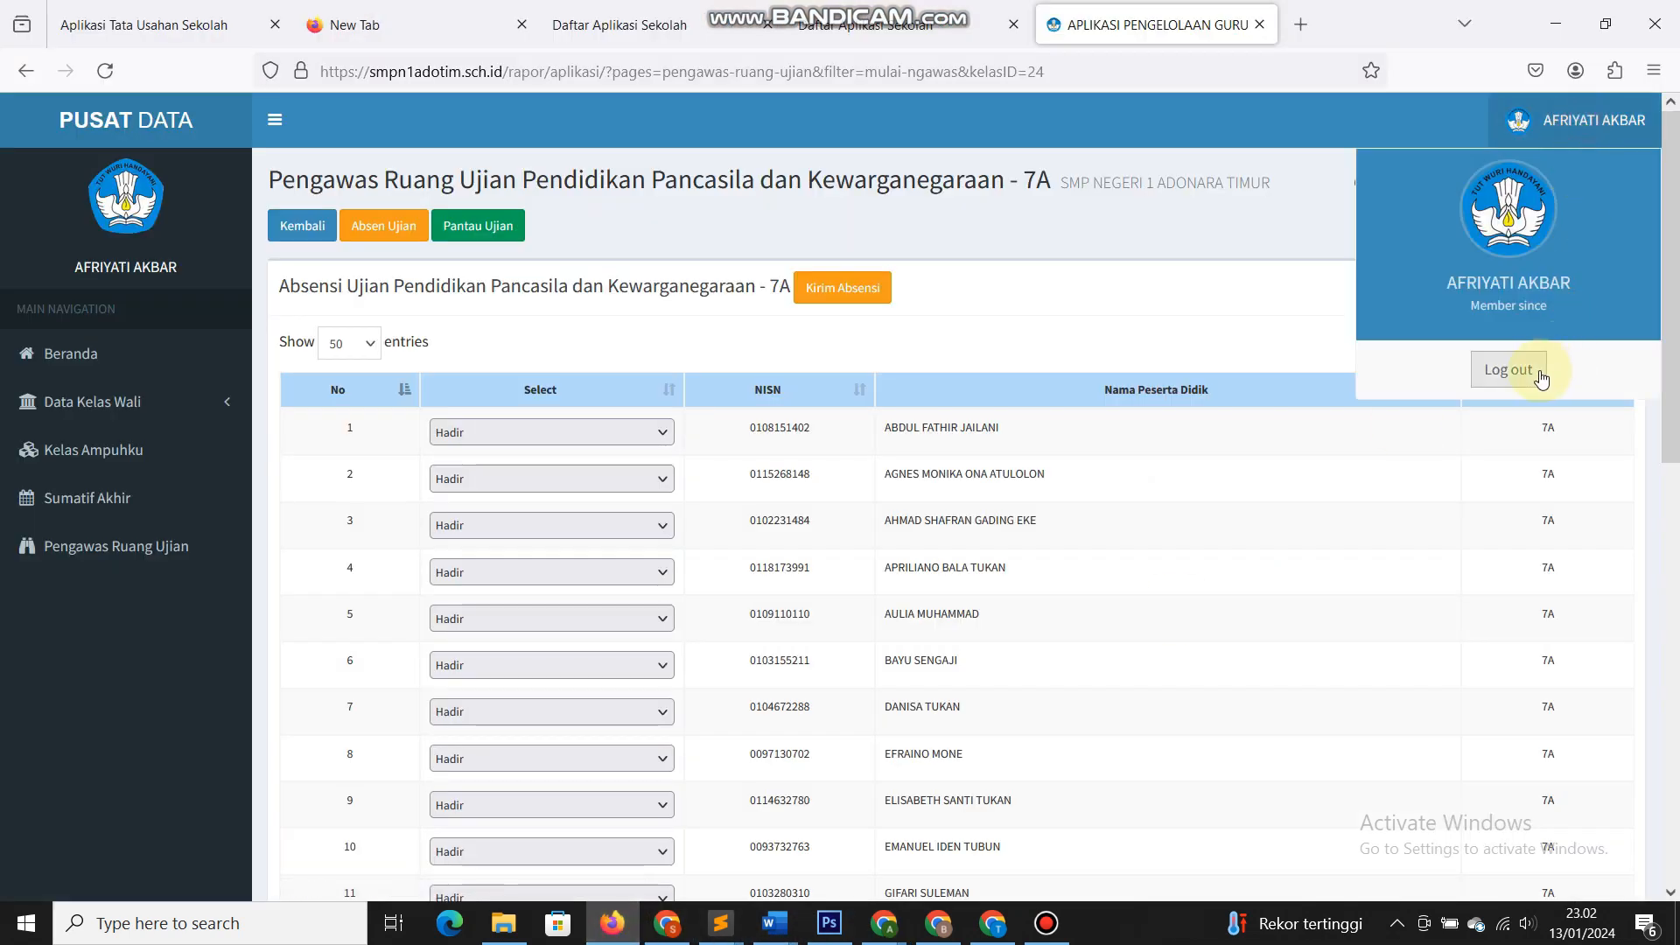
{"action": "left_click", "coordinate": [1506, 354]}
{"action": "left_click", "coordinate": [1025, 534]}
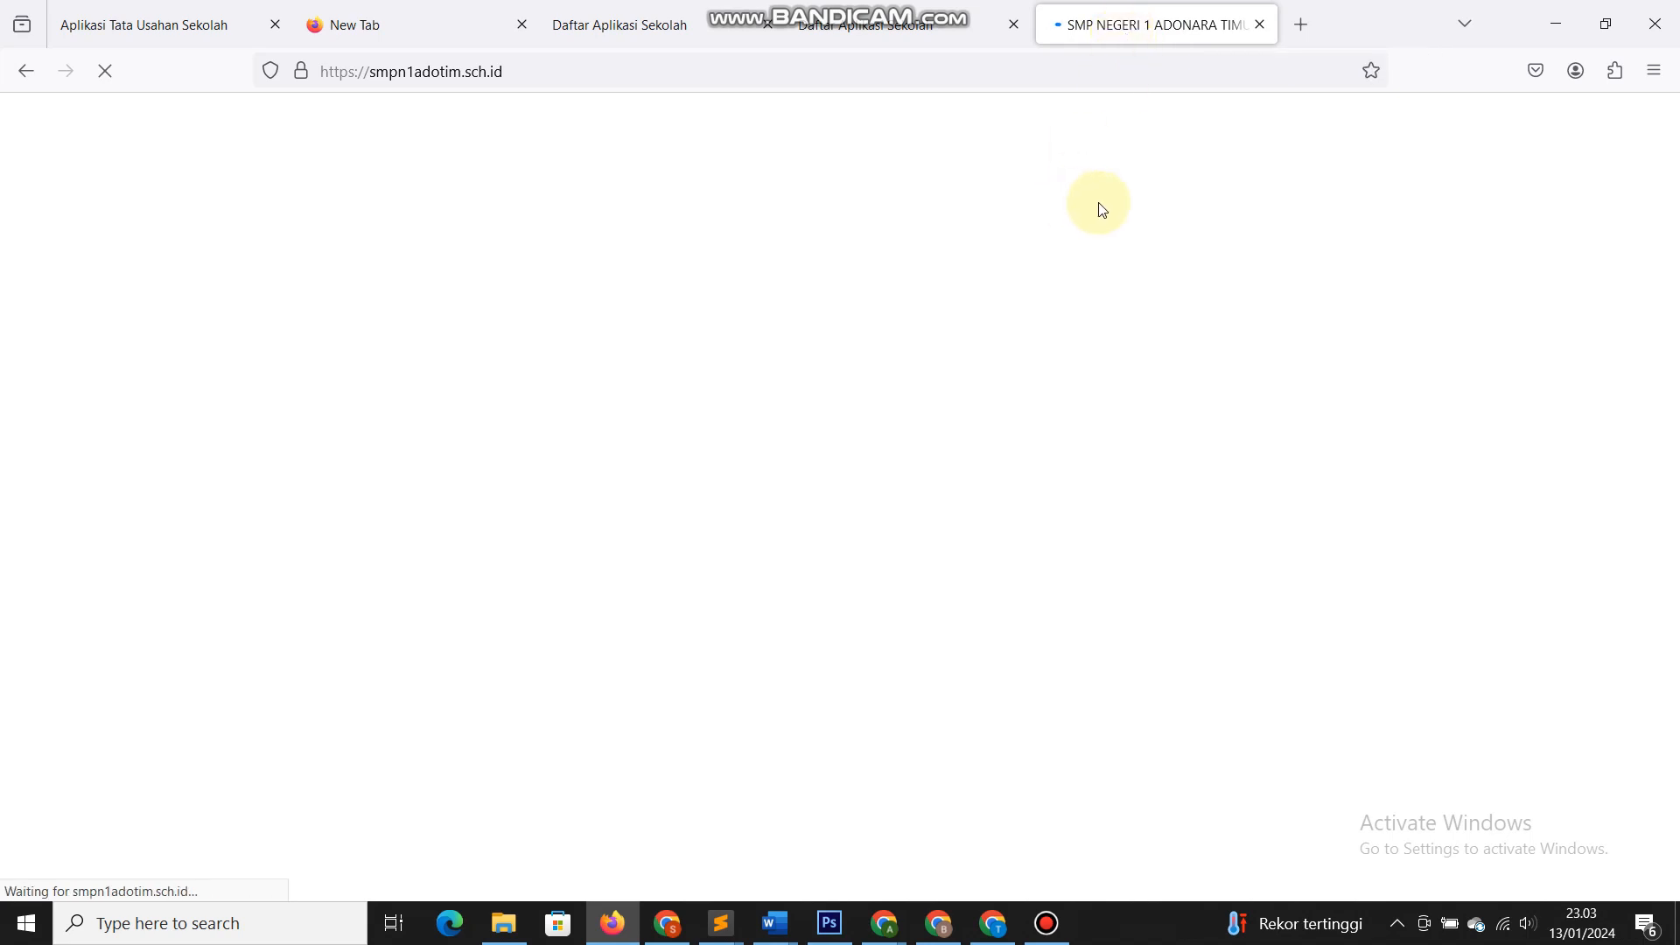
- Reload the stalled SPENSA ADOTIM homepage in Firefox, then open a new Chrome tab
{"action": "left_click", "coordinate": [554, 76]}
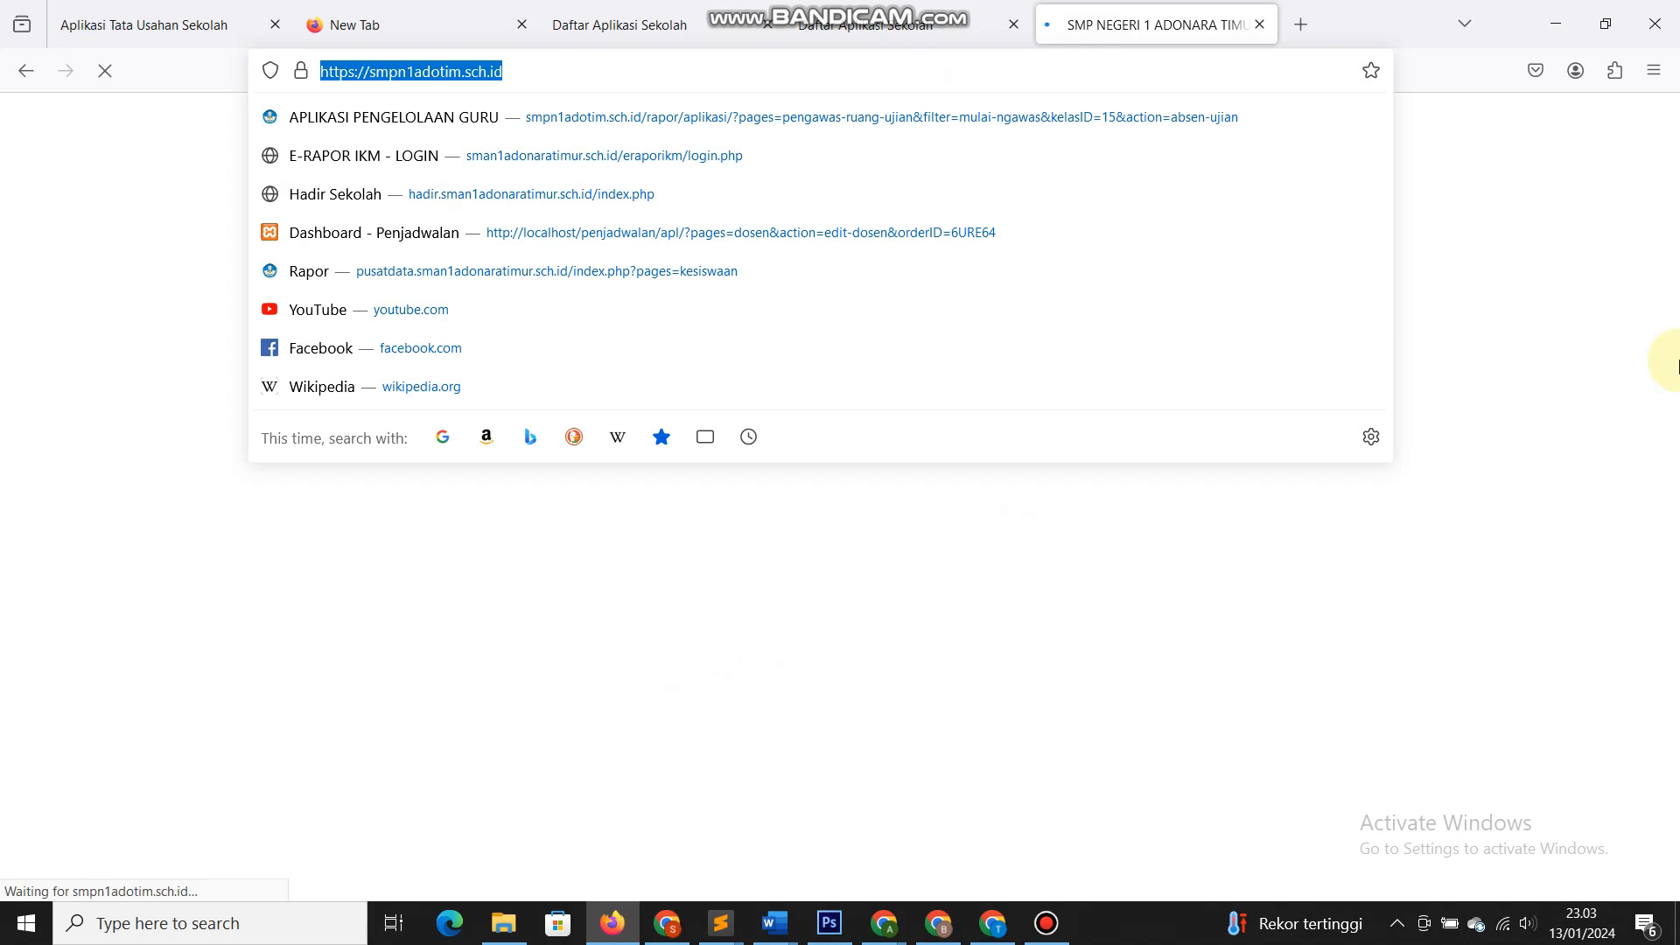
{"action": "left_click", "coordinate": [1649, 368]}
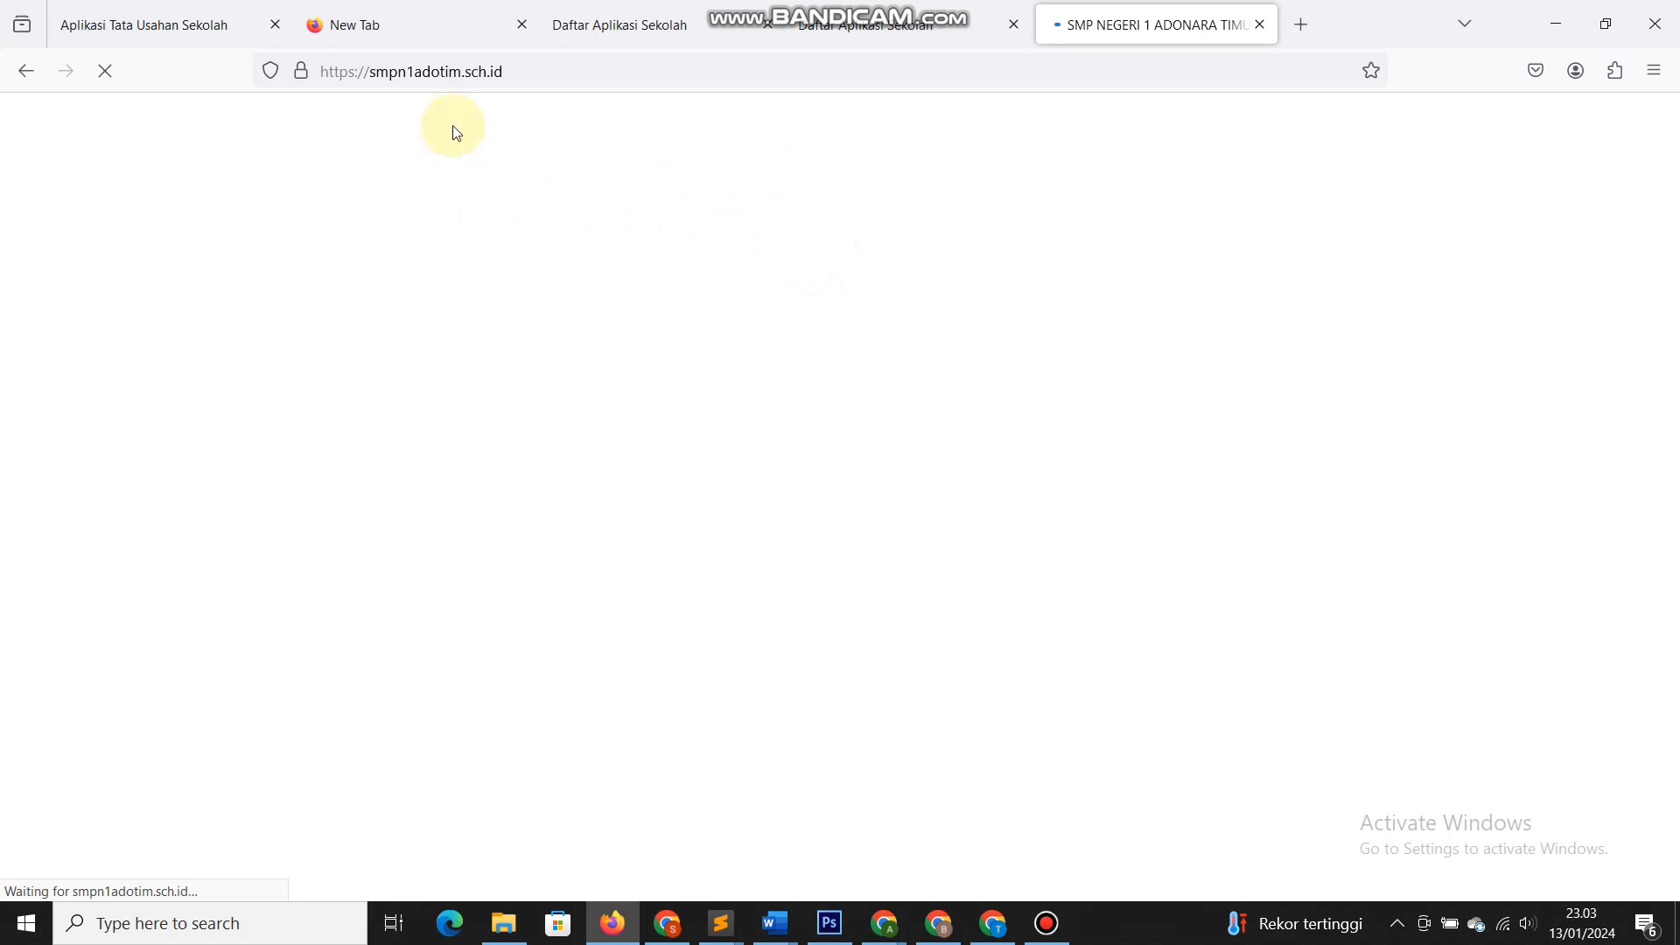
{"action": "left_click", "coordinate": [103, 70]}
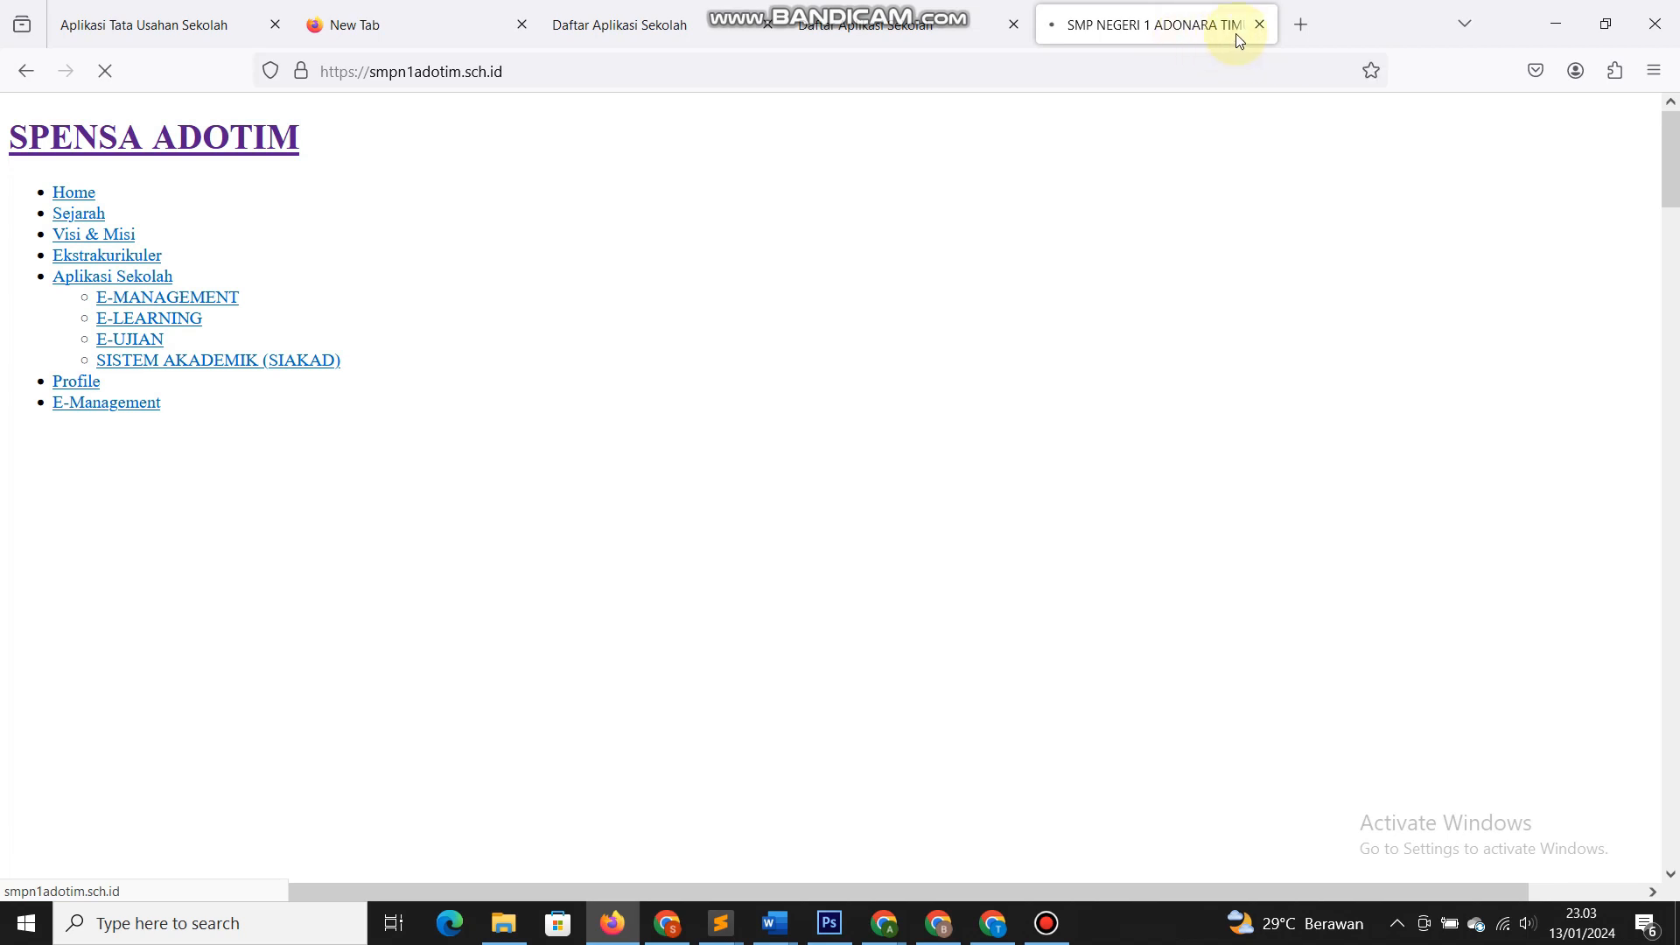
{"action": "left_click", "coordinate": [446, 71]}
{"action": "key", "text": "ctrl+c"}
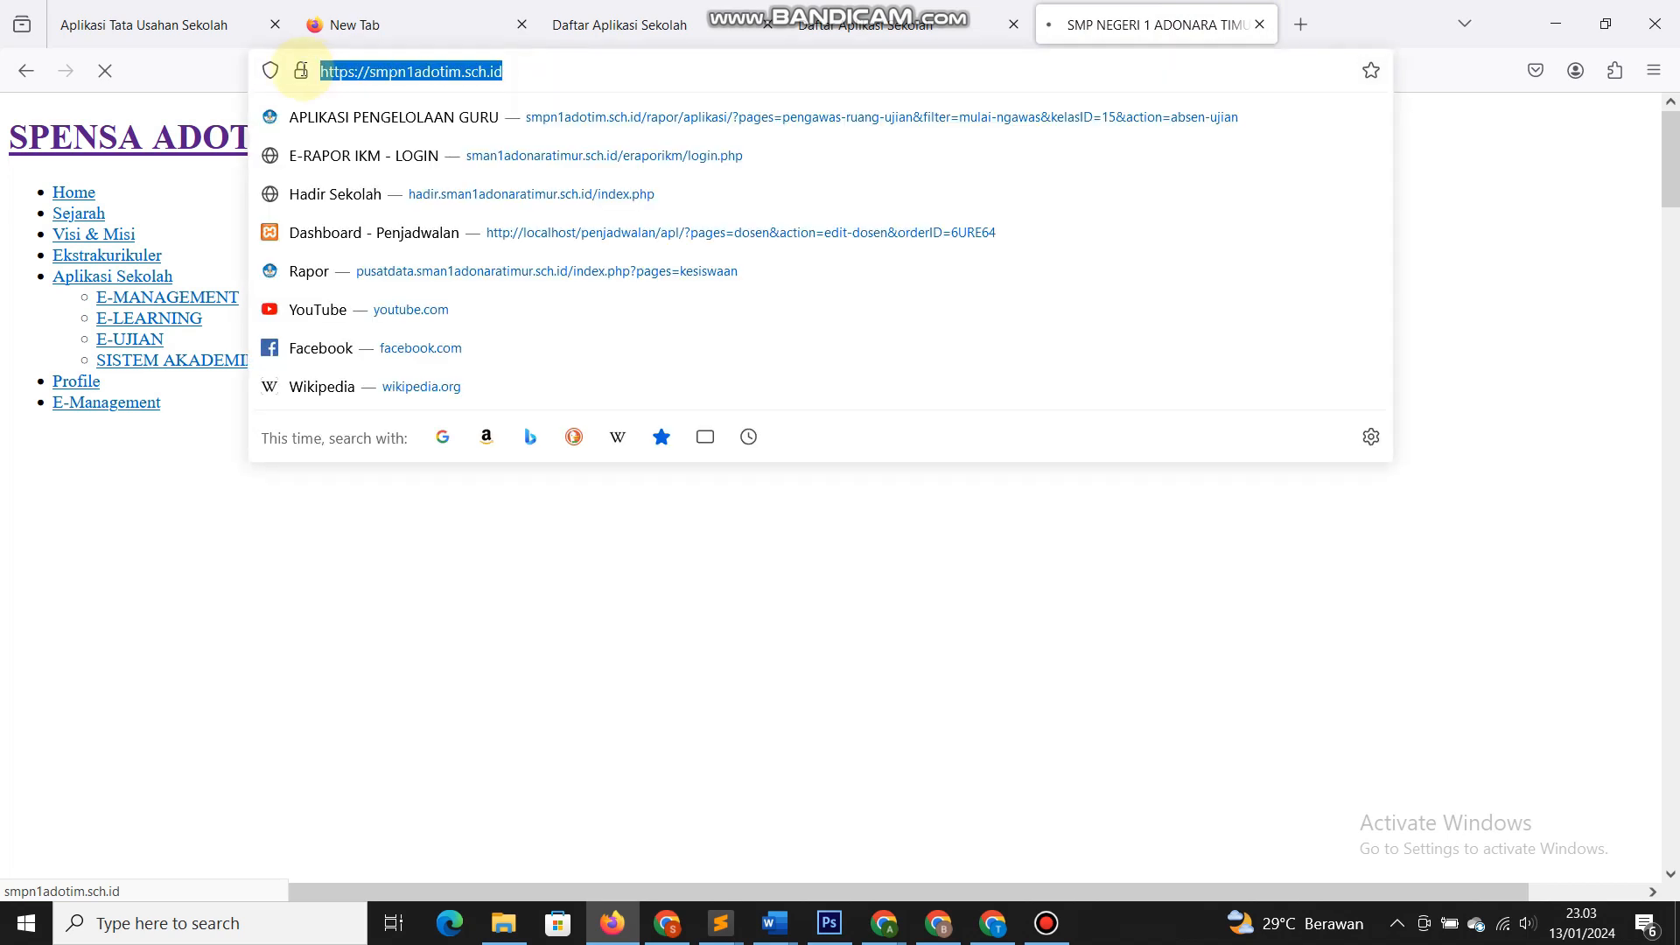
{"action": "left_click", "coordinate": [940, 921]}
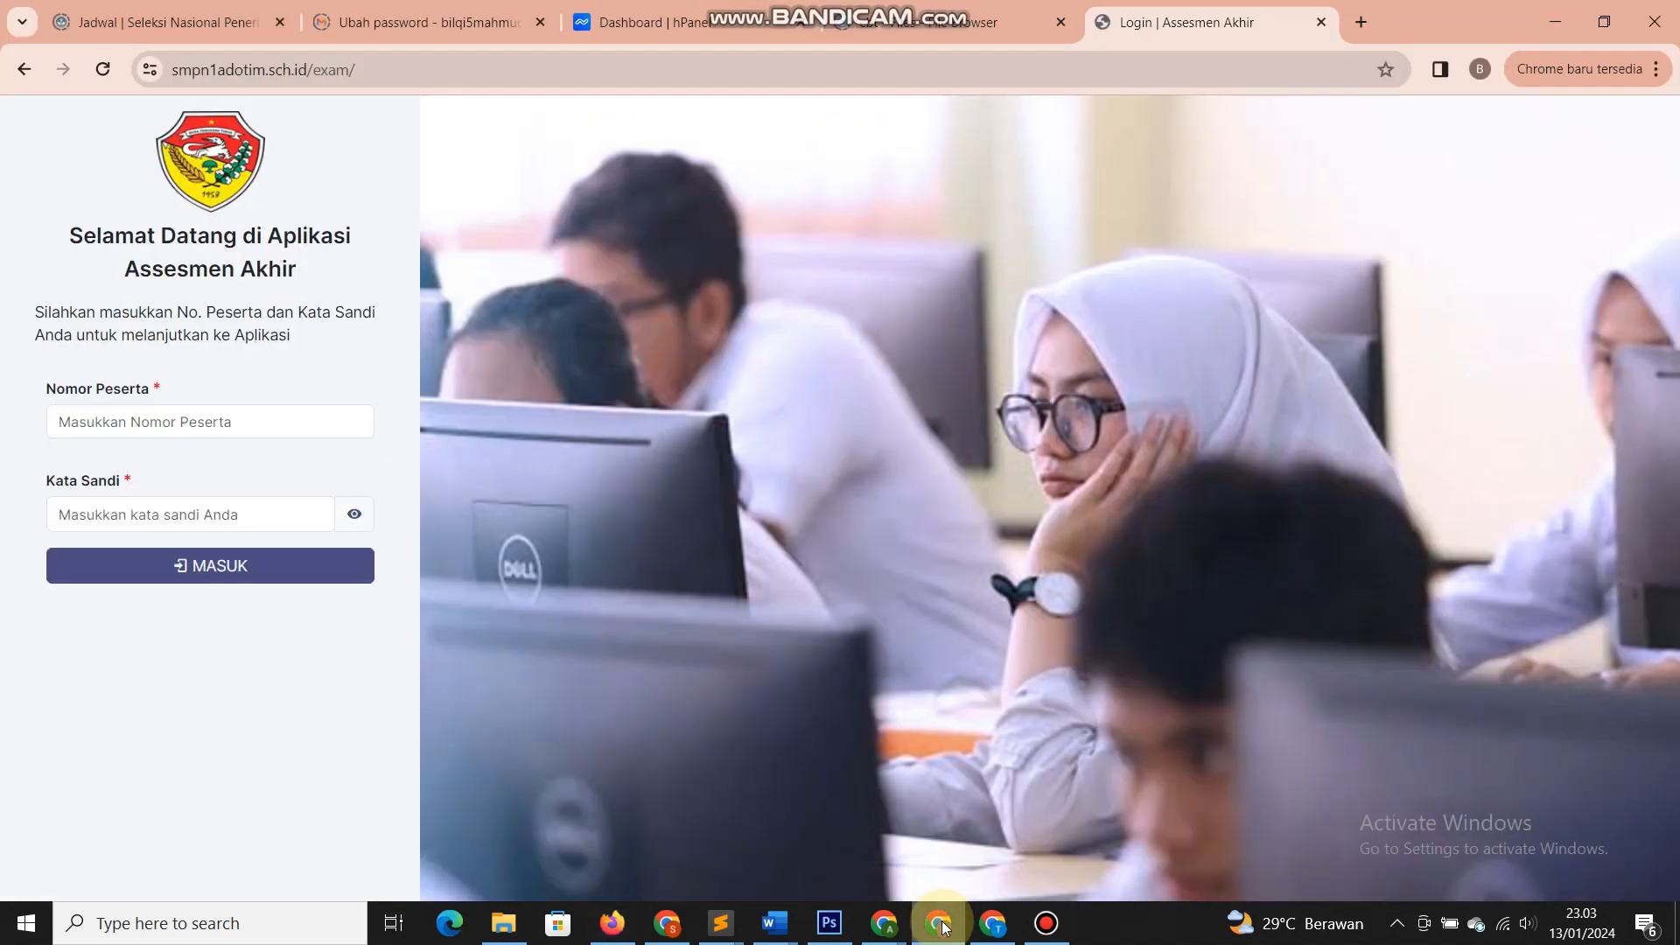
{"action": "left_click", "coordinate": [1352, 34]}
- Go to smpn1adotim.sch.id, then to smpn1adotim.sch.id/rapor for the teacher login page
{"action": "key", "text": "ctrl+v"}
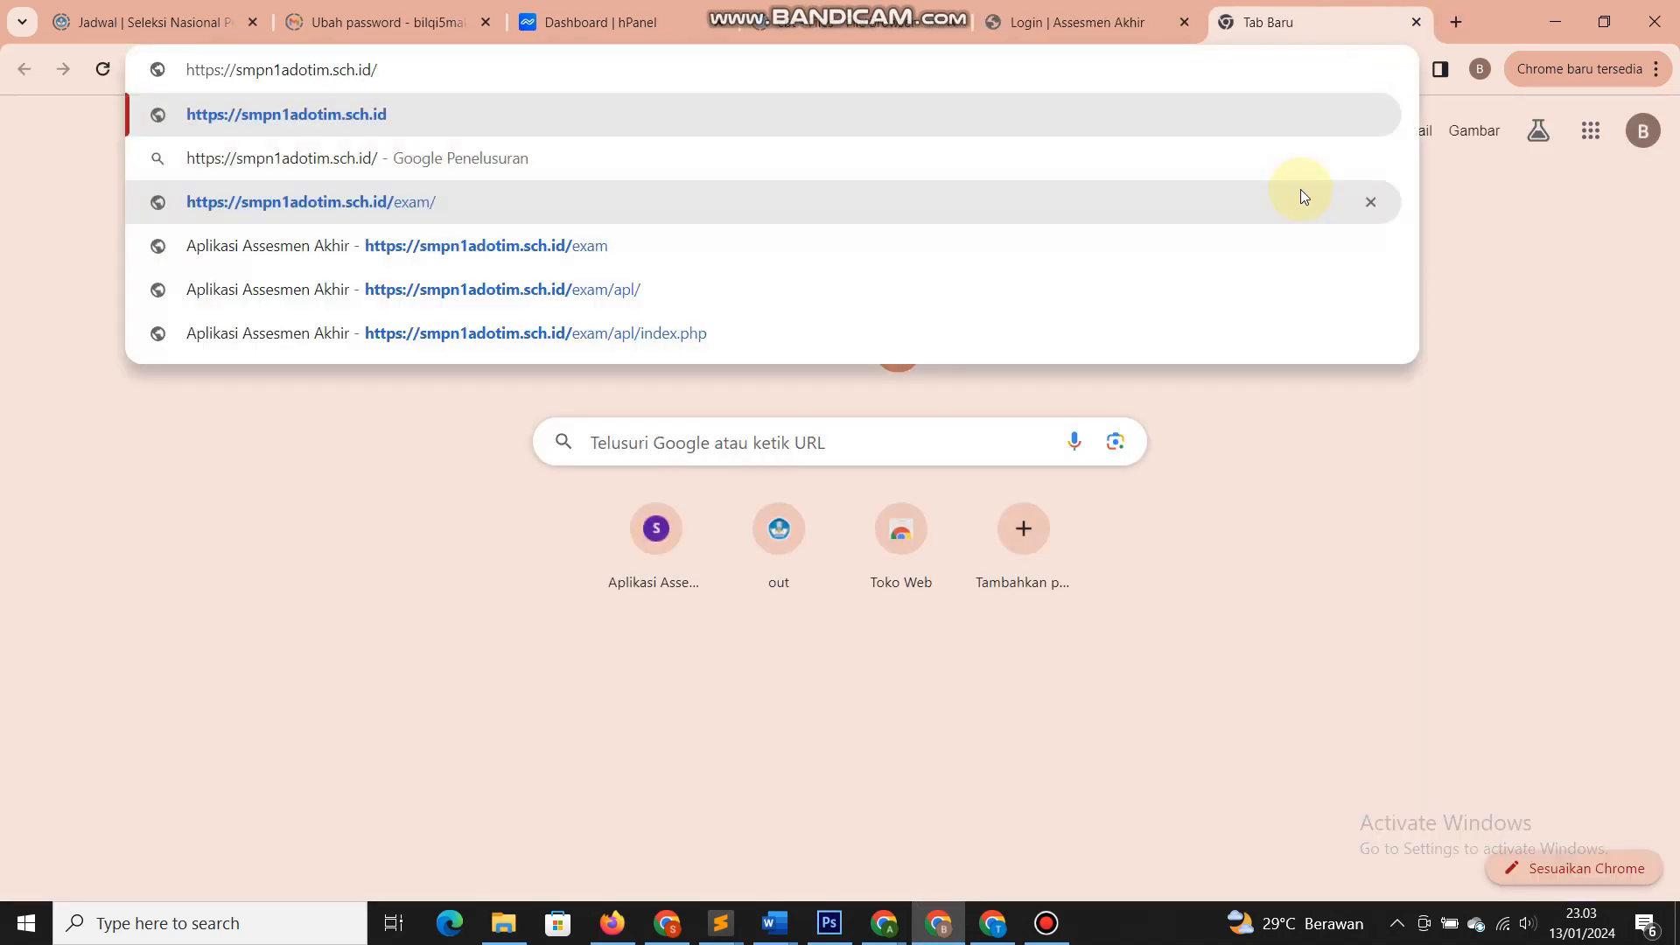
{"action": "key", "text": "Return"}
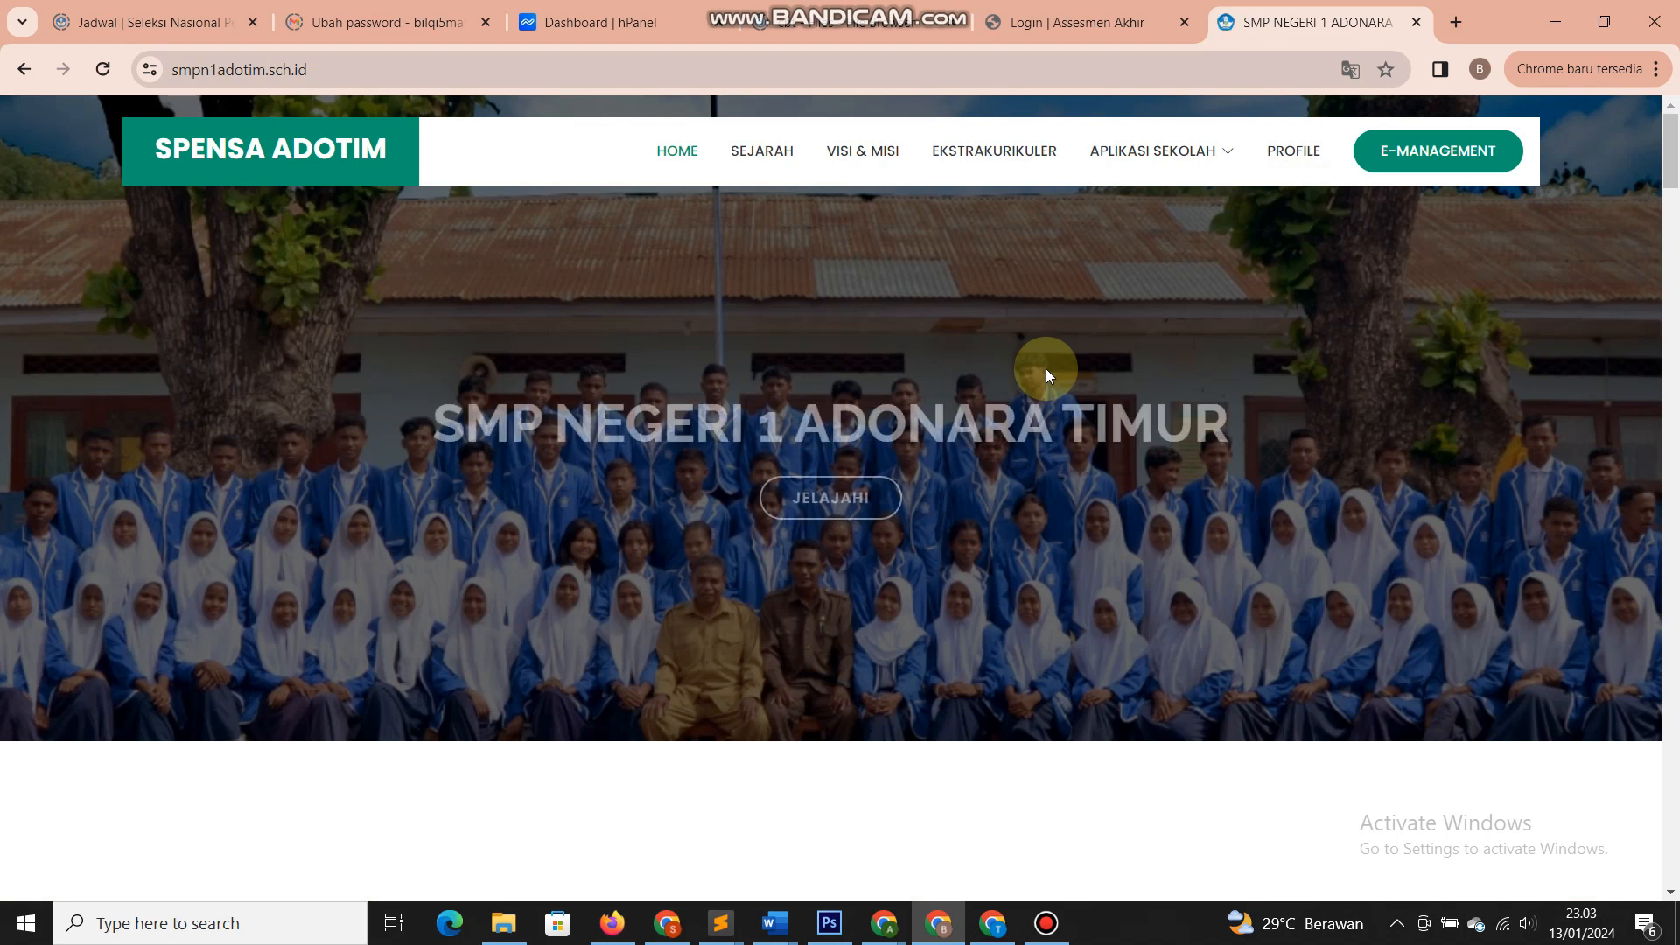
{"action": "left_click", "coordinate": [365, 67]}
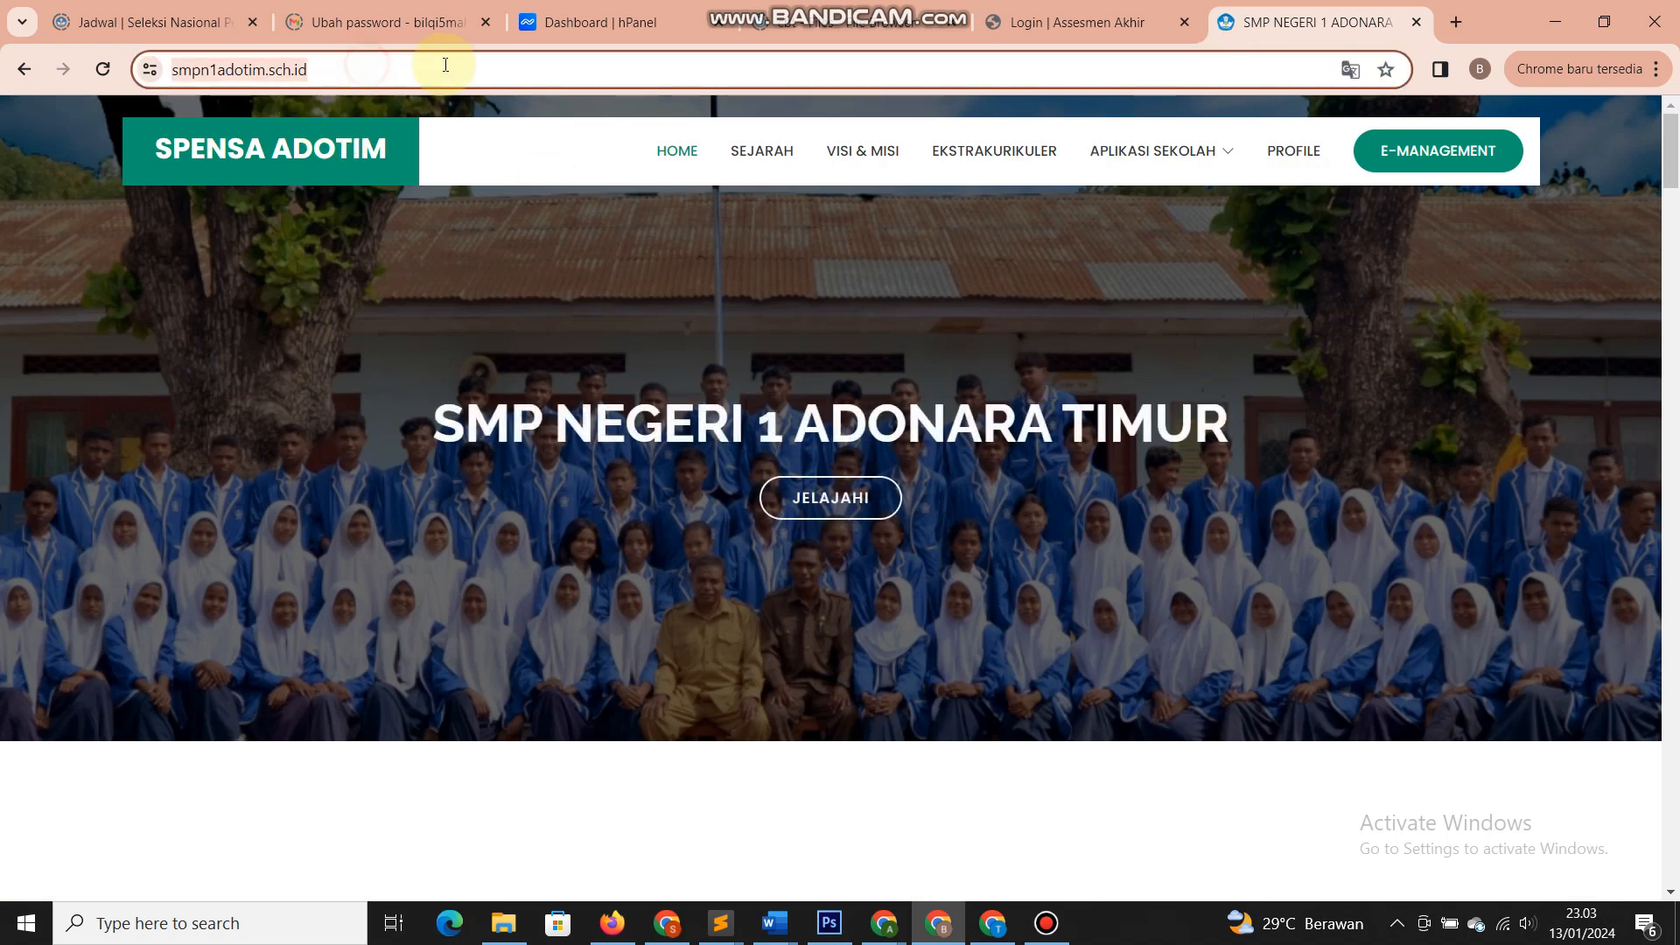
{"action": "left_click", "coordinate": [446, 65]}
{"action": "type", "text": "/"}
{"action": "key", "text": "Delete"}
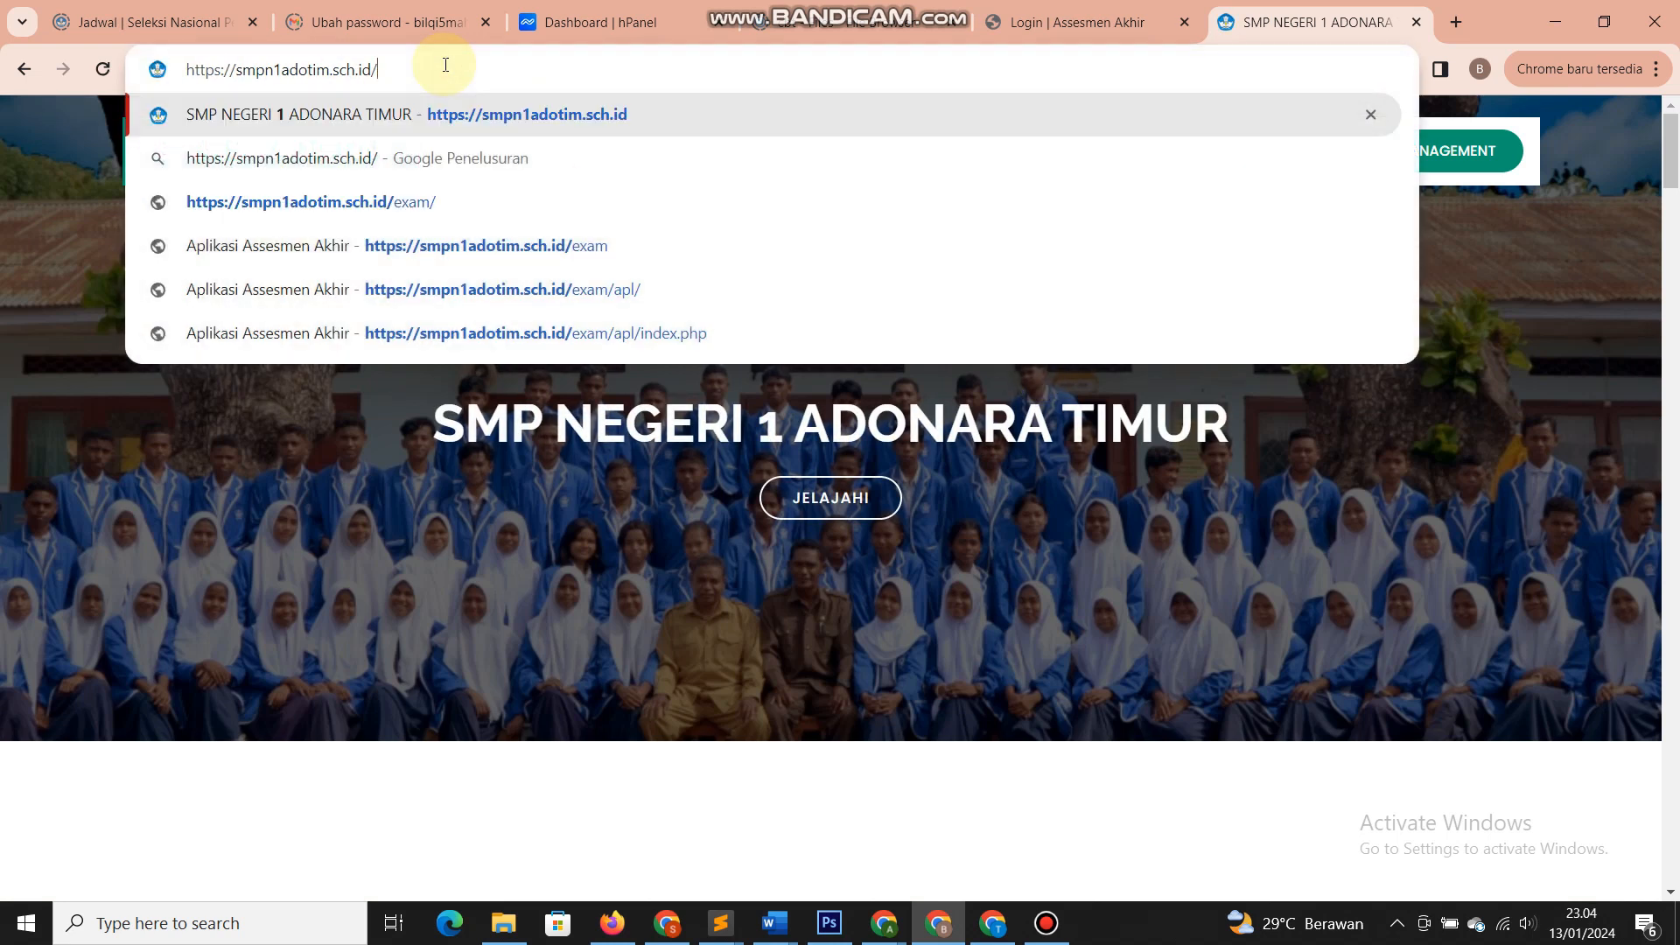
{"action": "type", "text": "rap"}
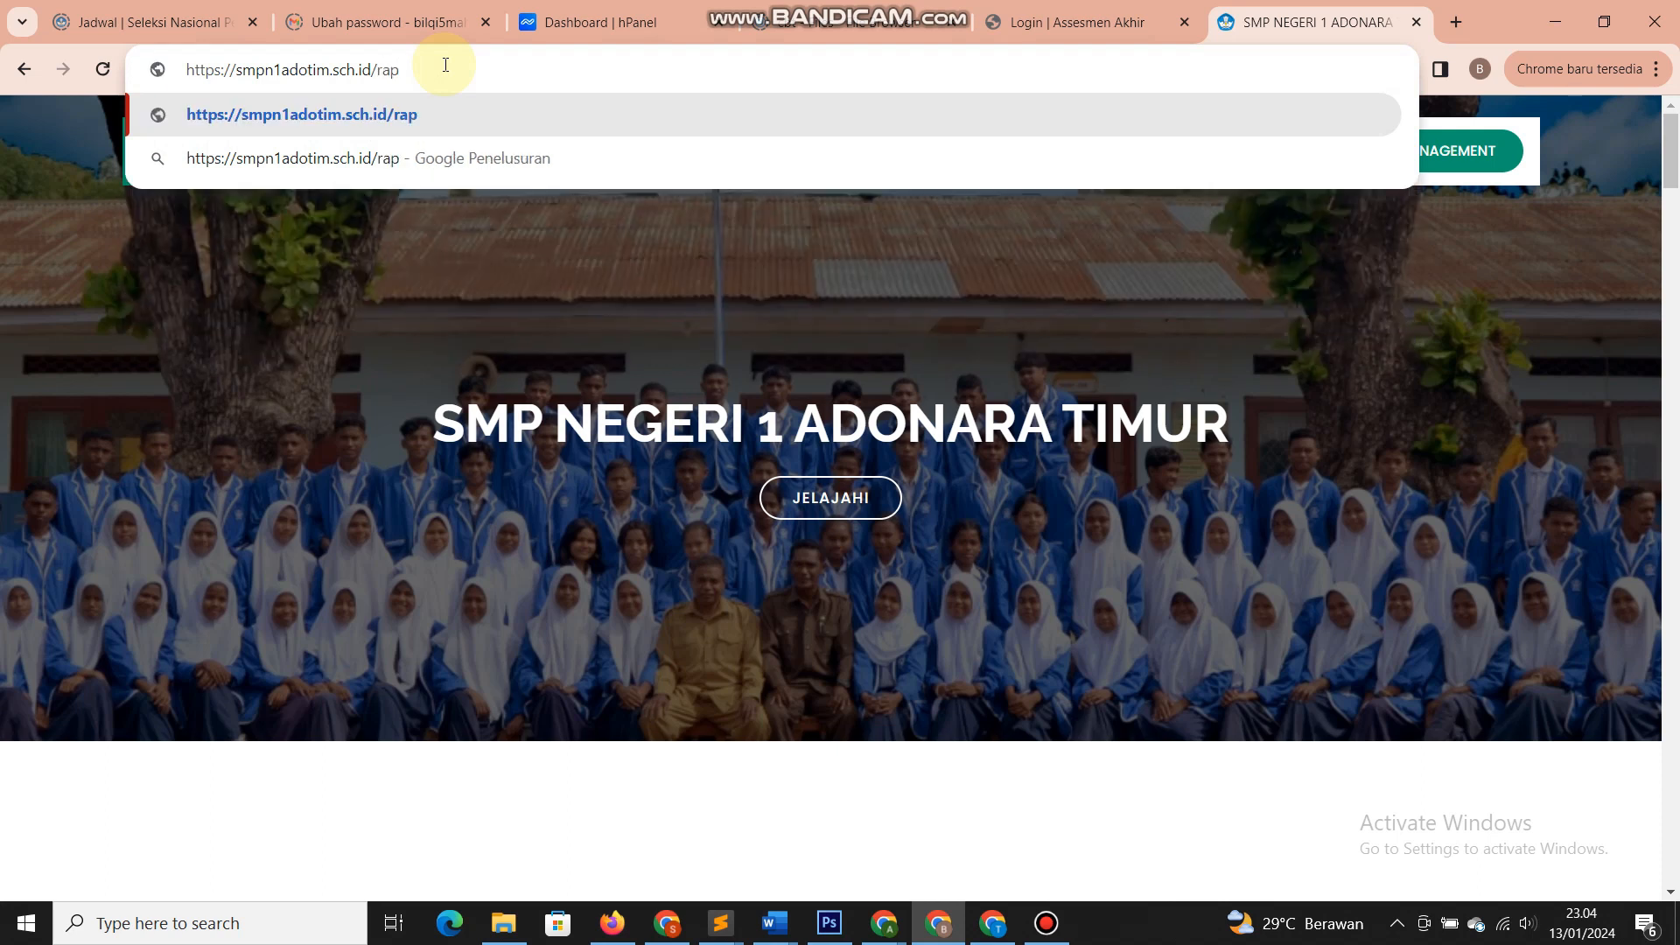
{"action": "type", "text": "or"}
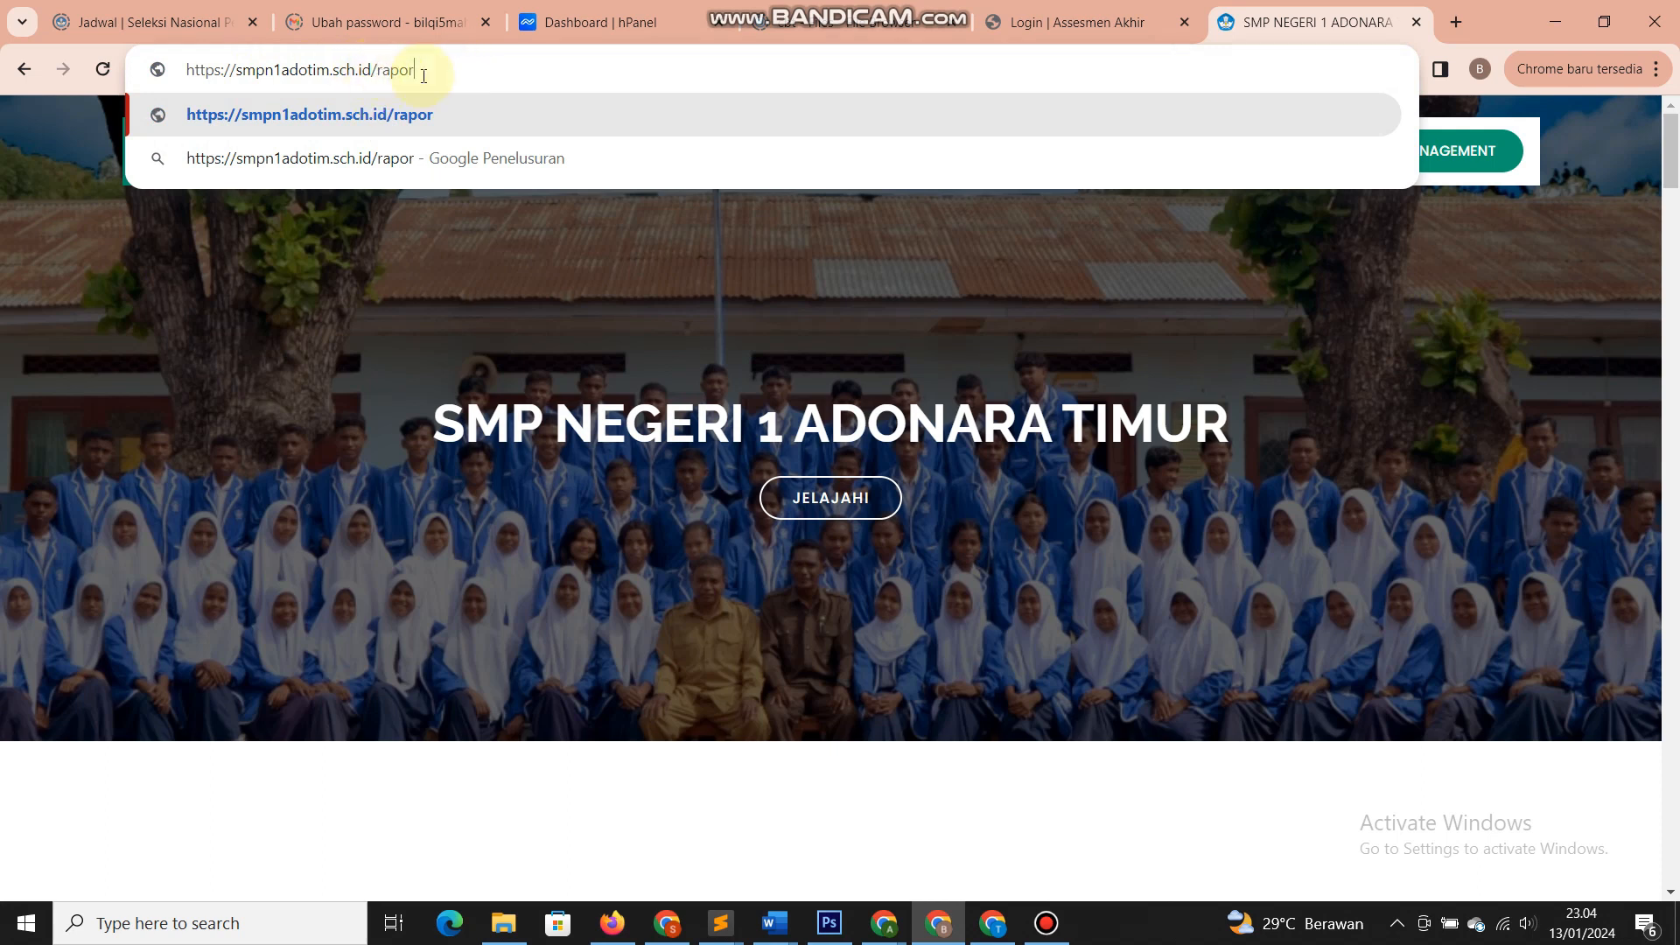
{"action": "key", "text": "Return"}
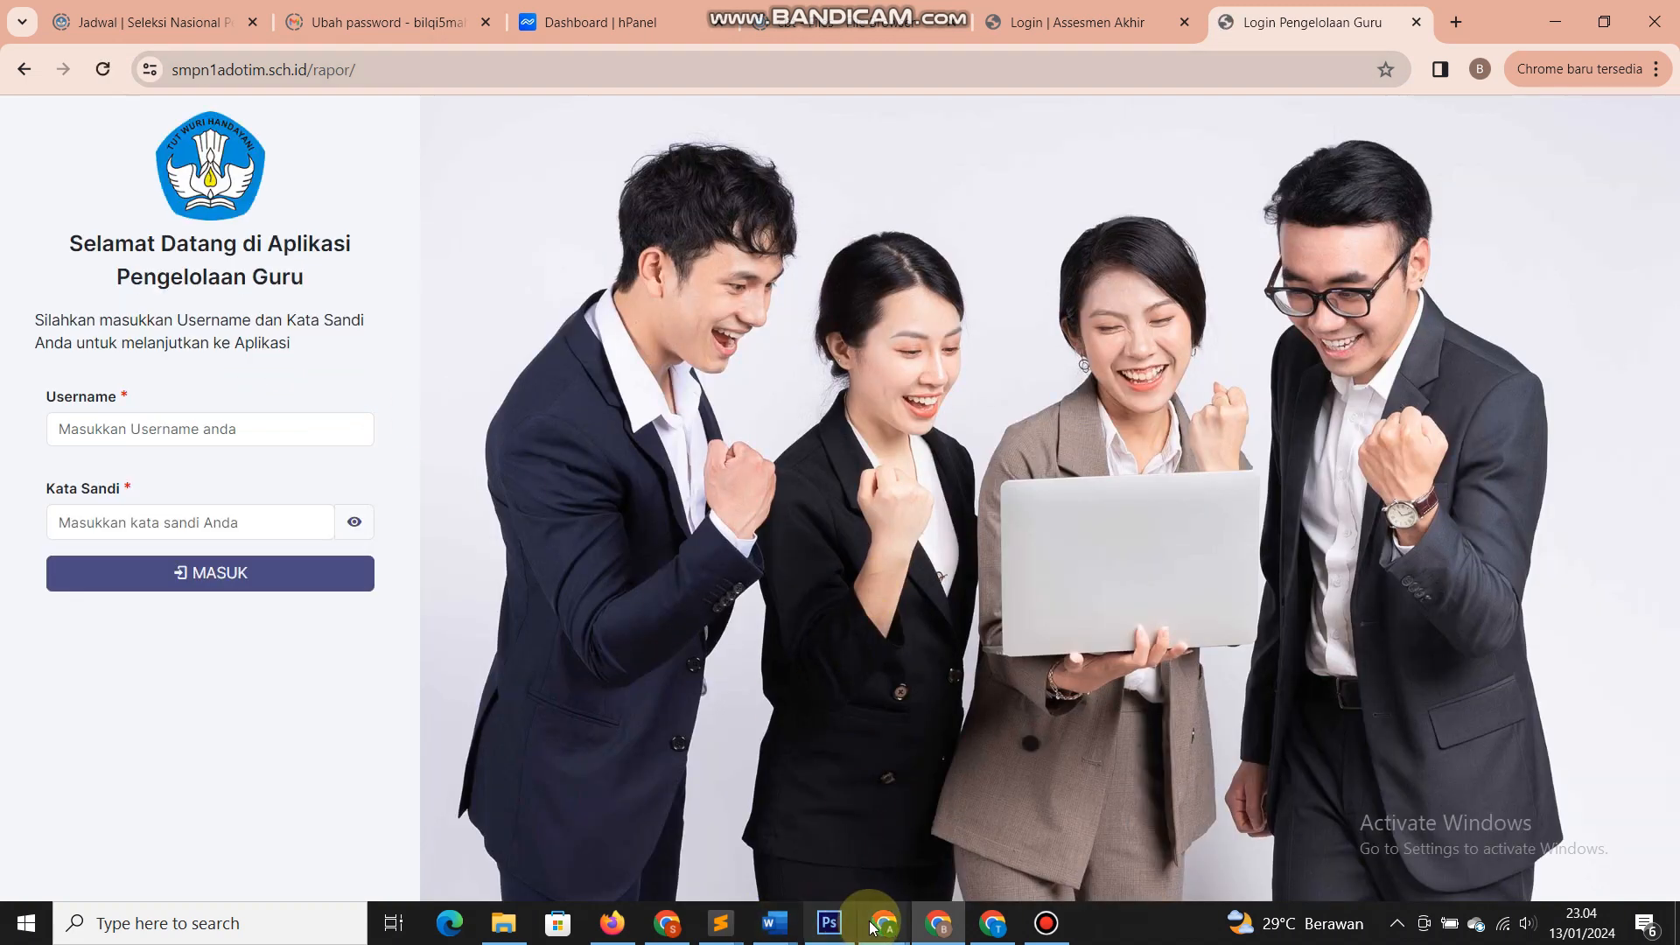
- Sign in with the username and password from the reset letter and acknowledge the success alert
{"action": "mouse_move", "coordinate": [873, 927]}
{"action": "left_click", "coordinate": [777, 826]}
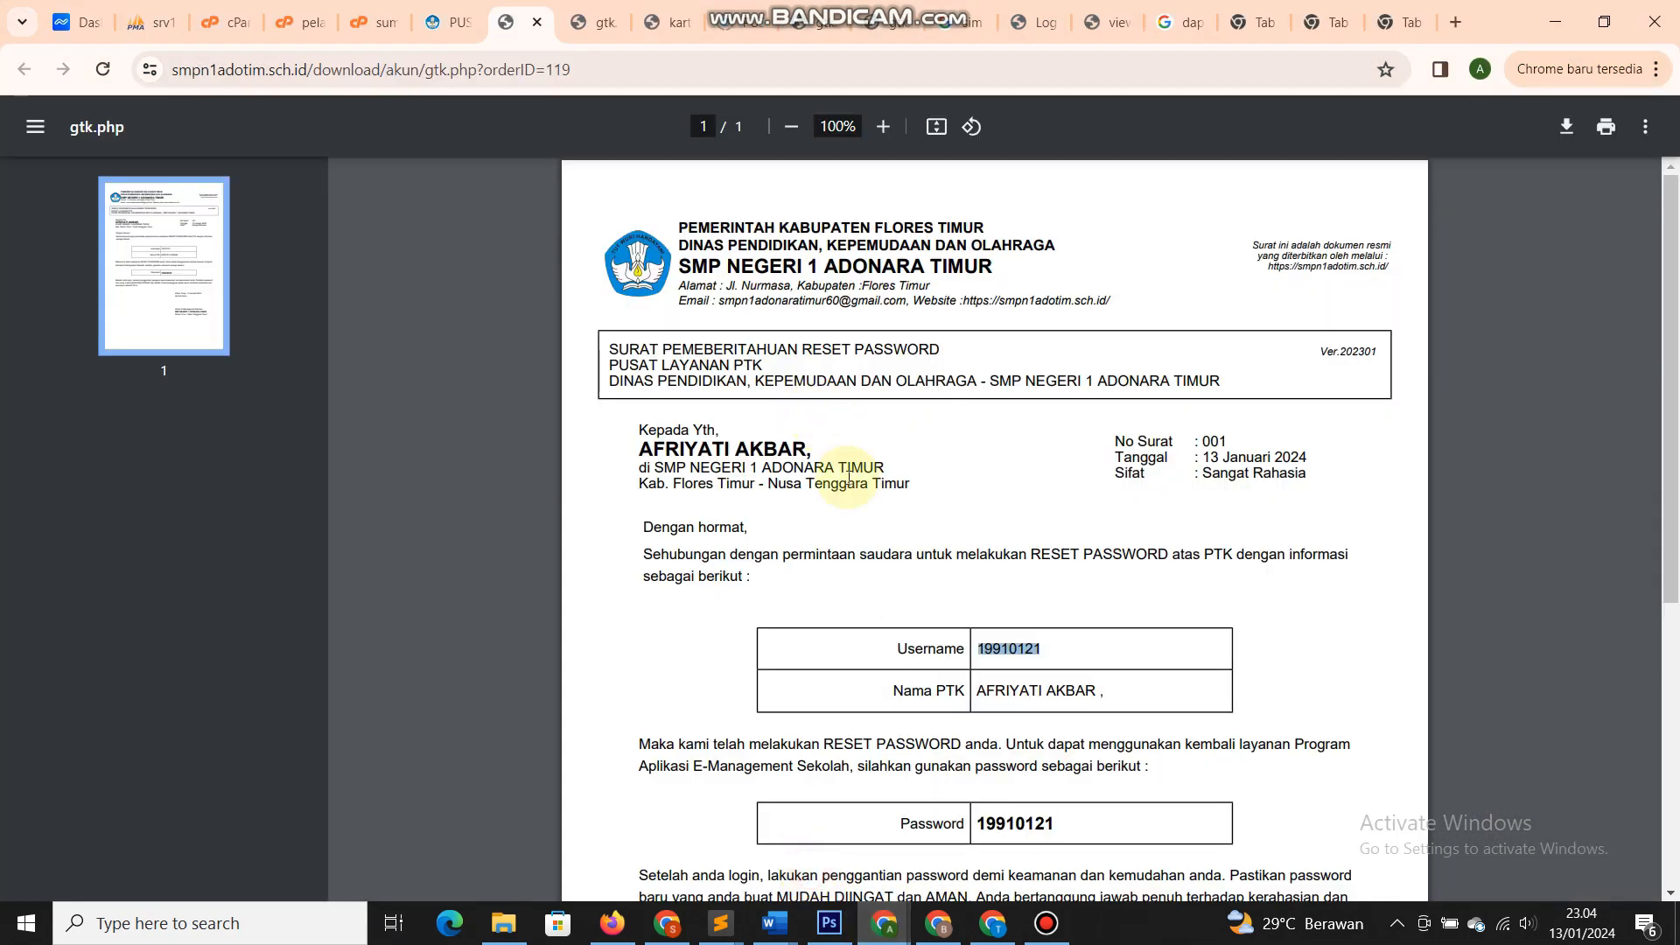
{"action": "key", "text": "alt+Tab"}
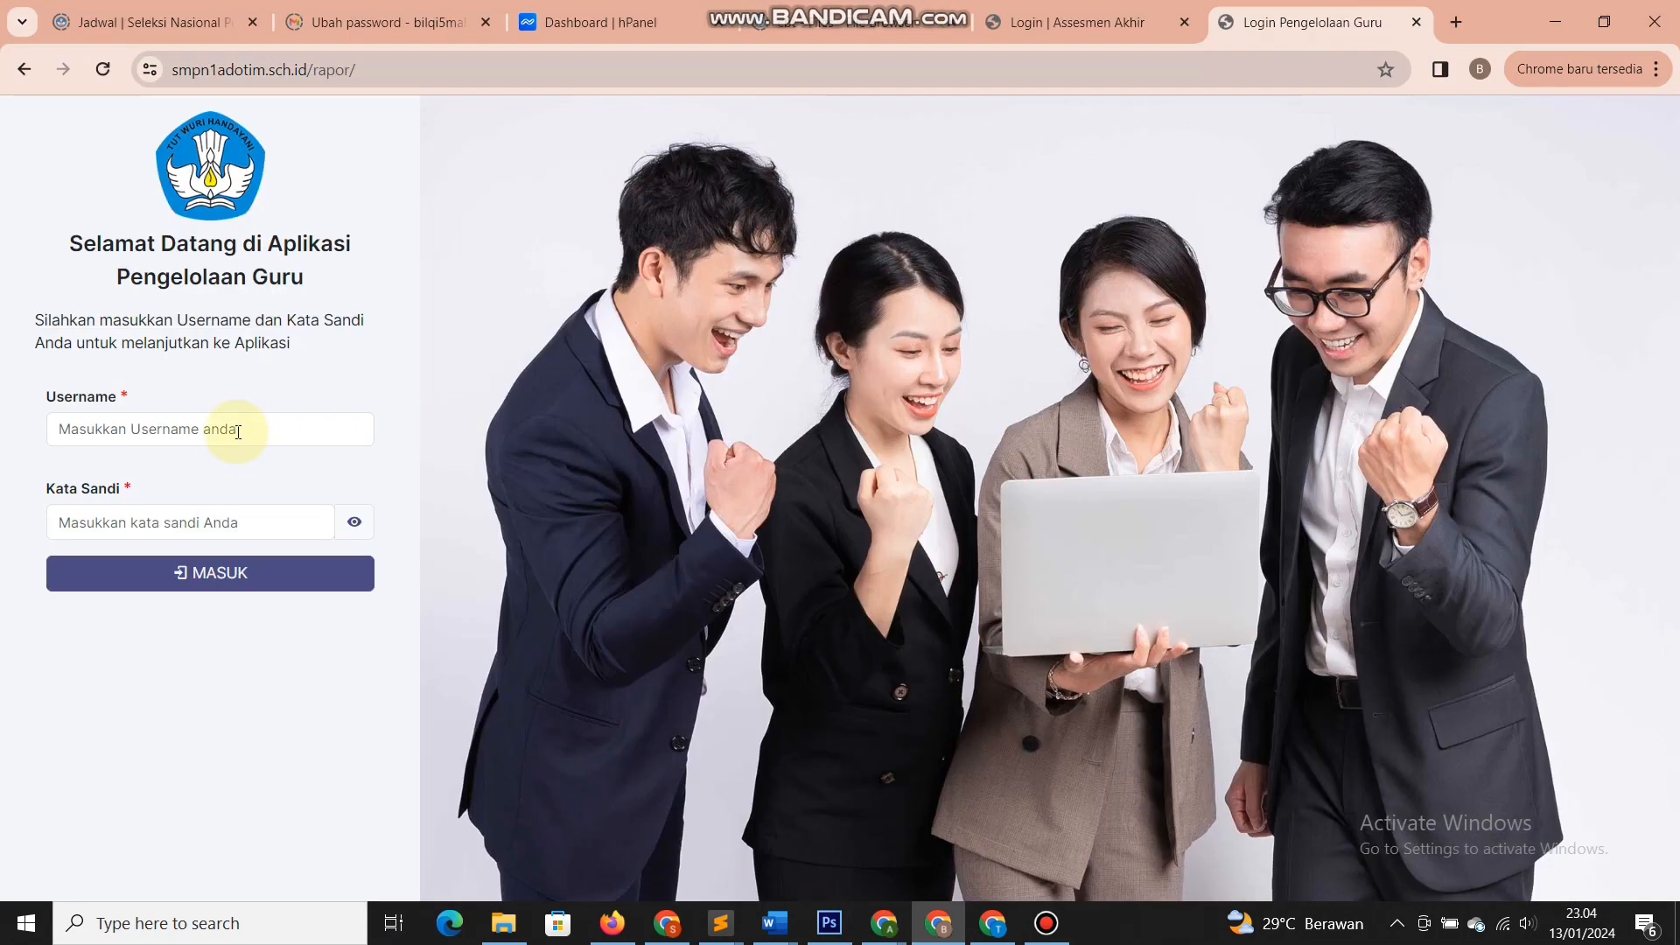
{"action": "left_click", "coordinate": [237, 431]}
{"action": "left_click", "coordinate": [131, 522]}
{"action": "type", "text": "********"}
{"action": "left_click", "coordinate": [135, 573]}
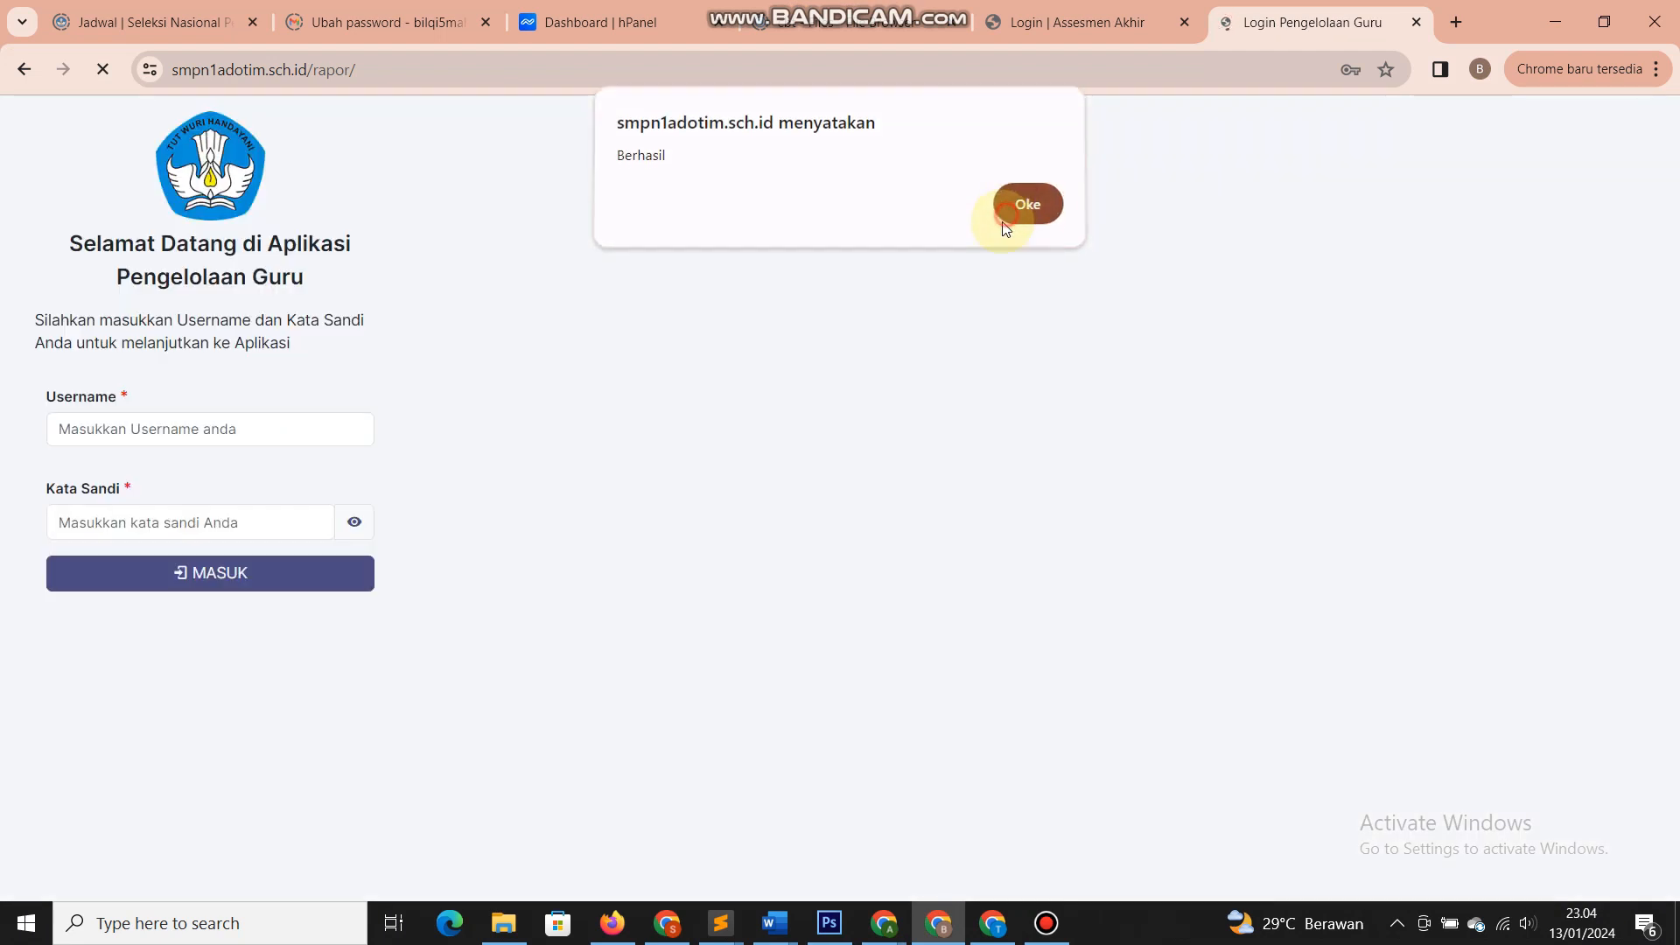
{"action": "left_click", "coordinate": [1011, 217]}
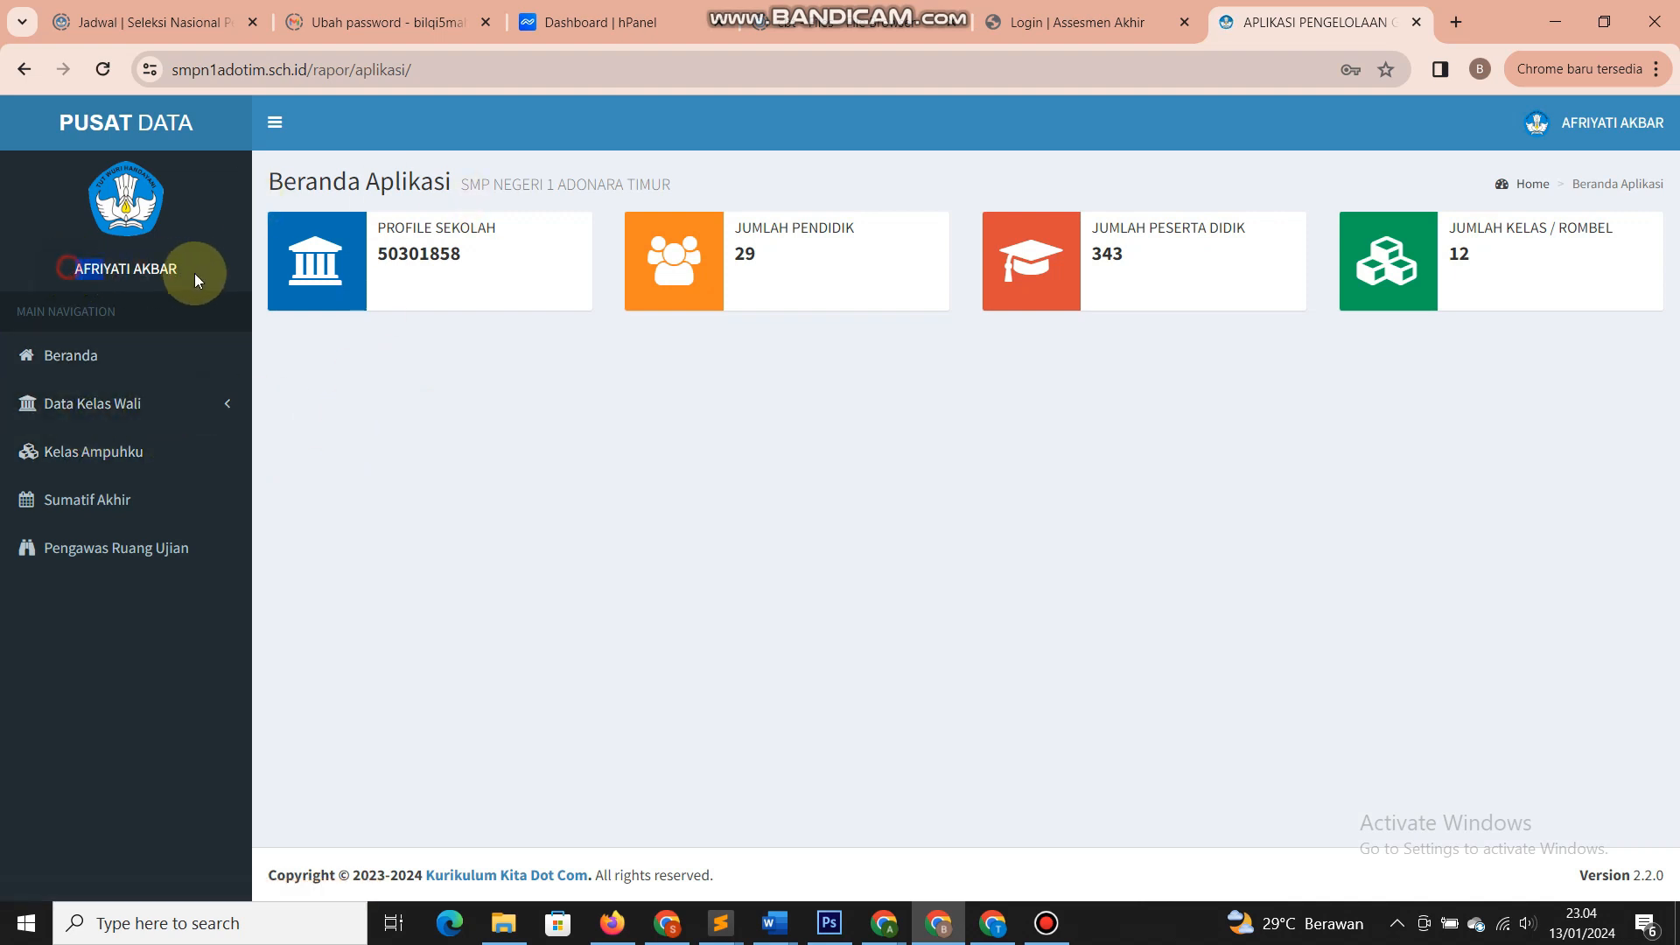
- Browse class 7A's Anggota Kelas and Pembelajaran Kelas lists, ending on the Sumatif Akhir page
{"action": "left_click", "coordinate": [212, 405]}
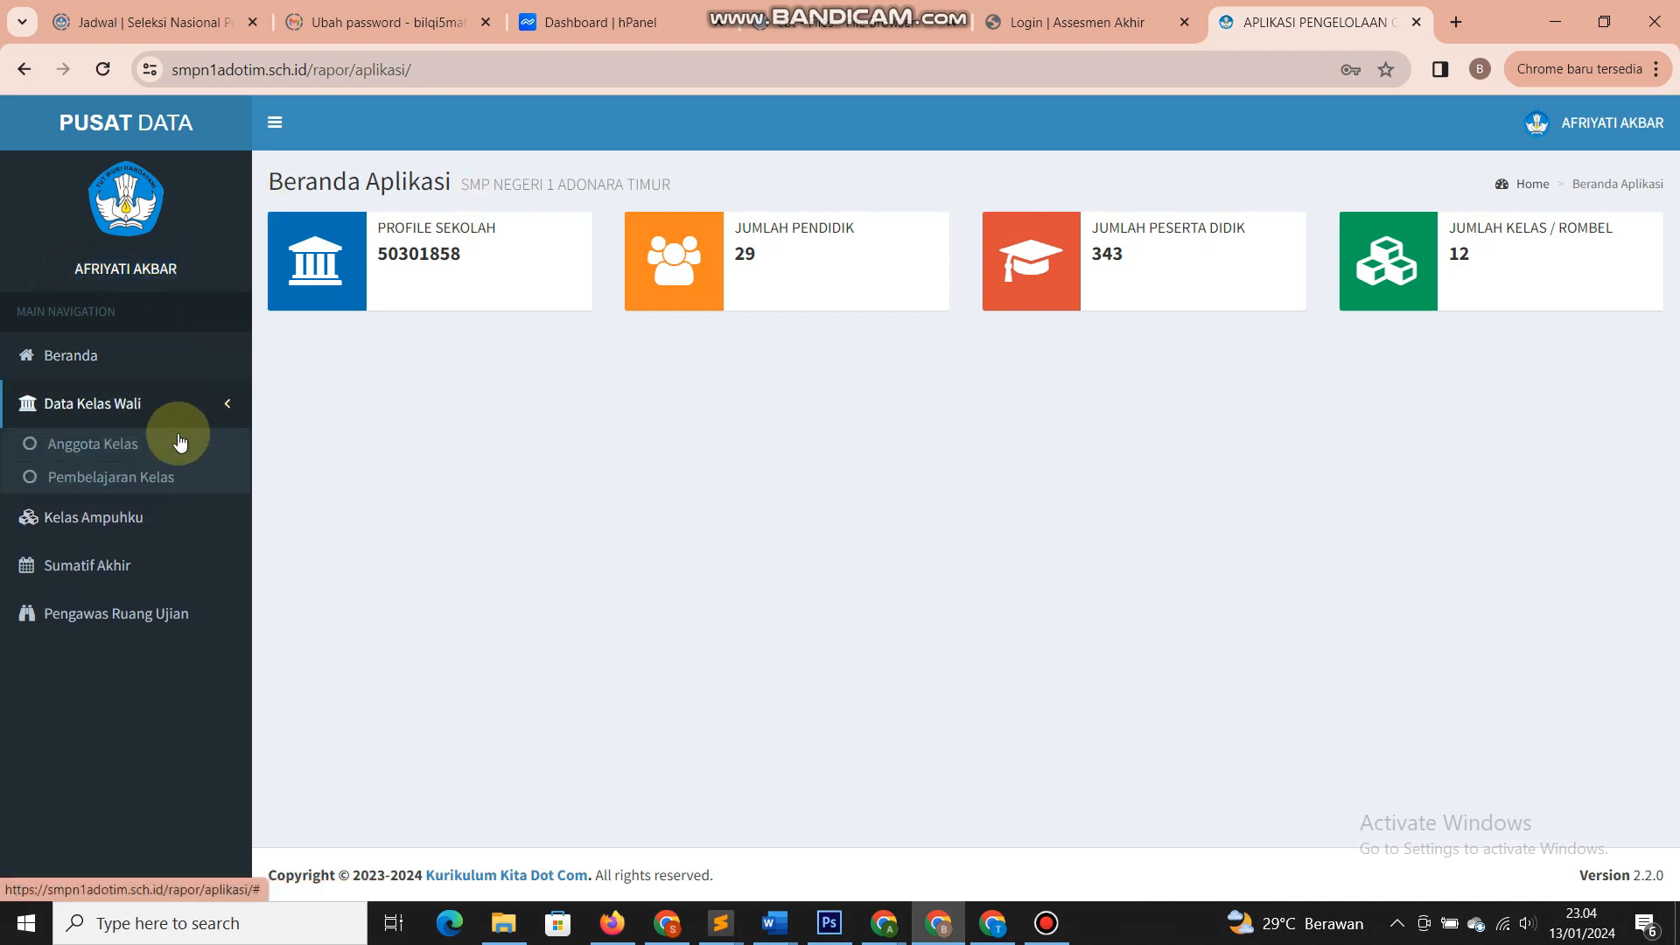
{"action": "left_click", "coordinate": [178, 443]}
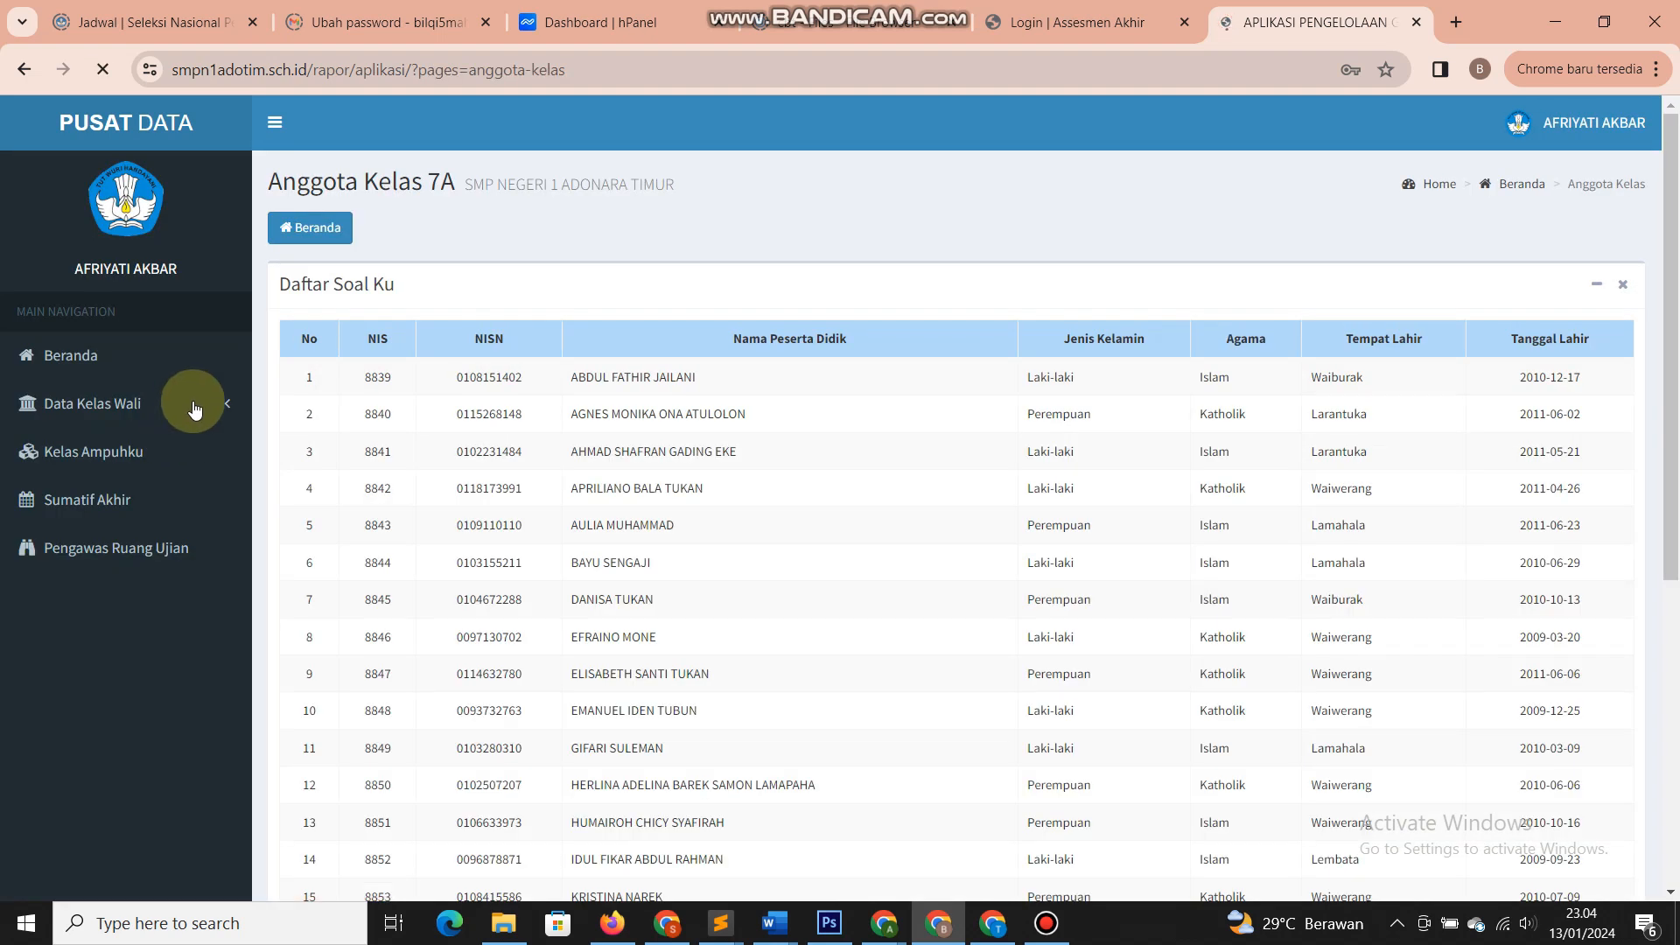
{"action": "left_click", "coordinate": [193, 404]}
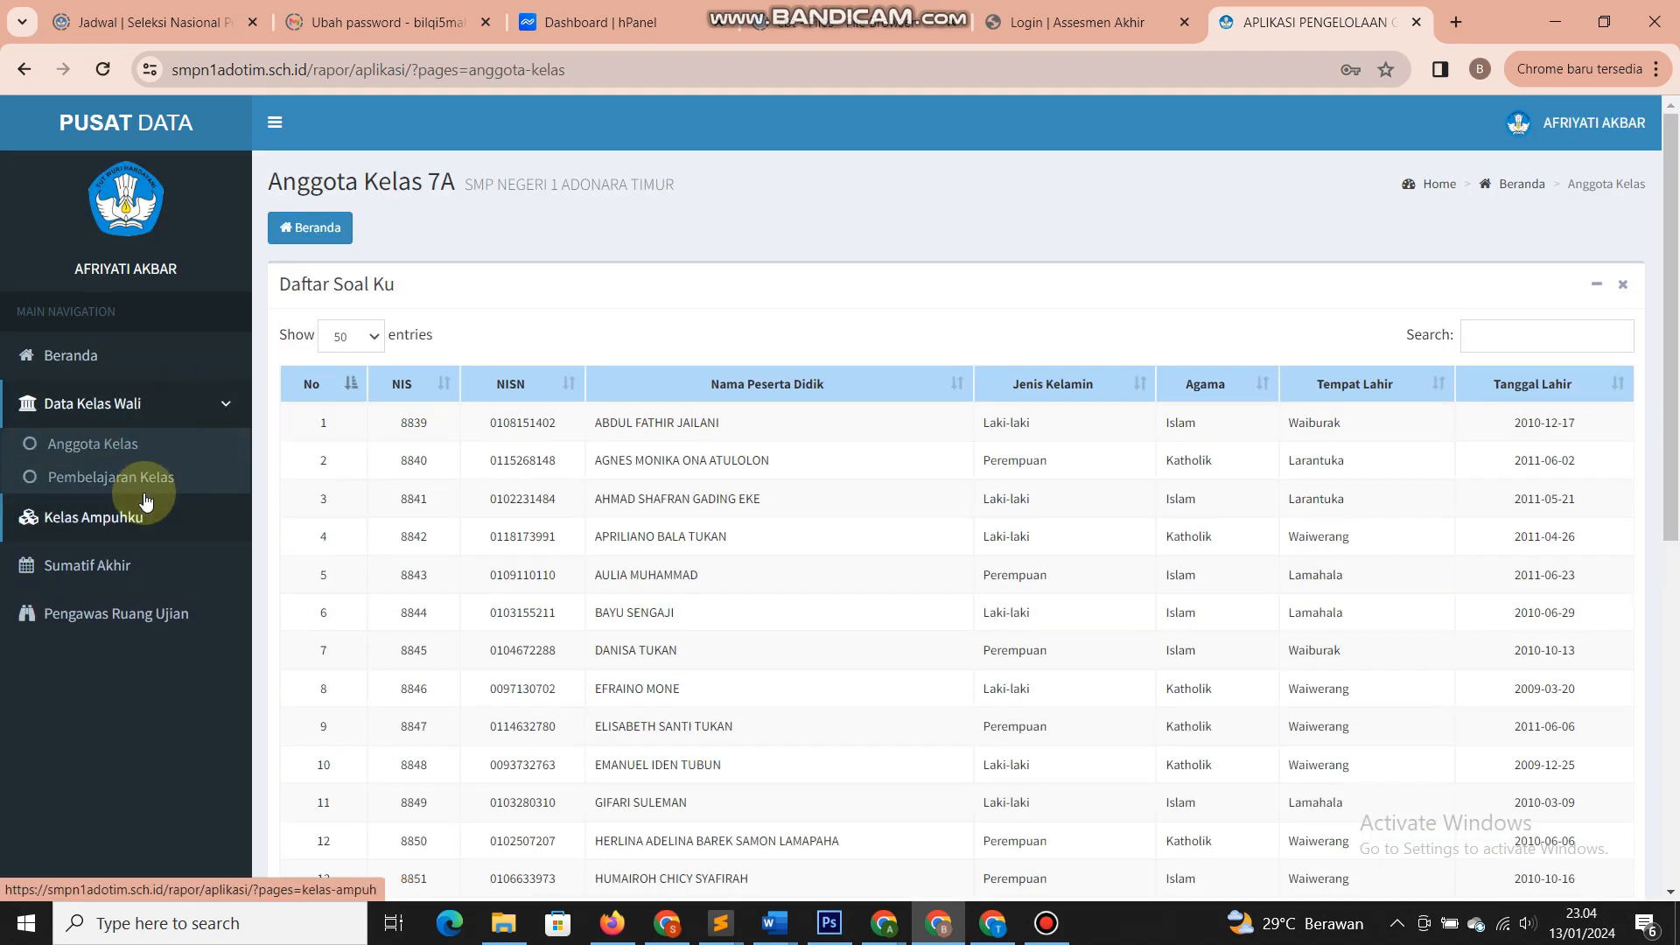
{"action": "left_click", "coordinate": [150, 478]}
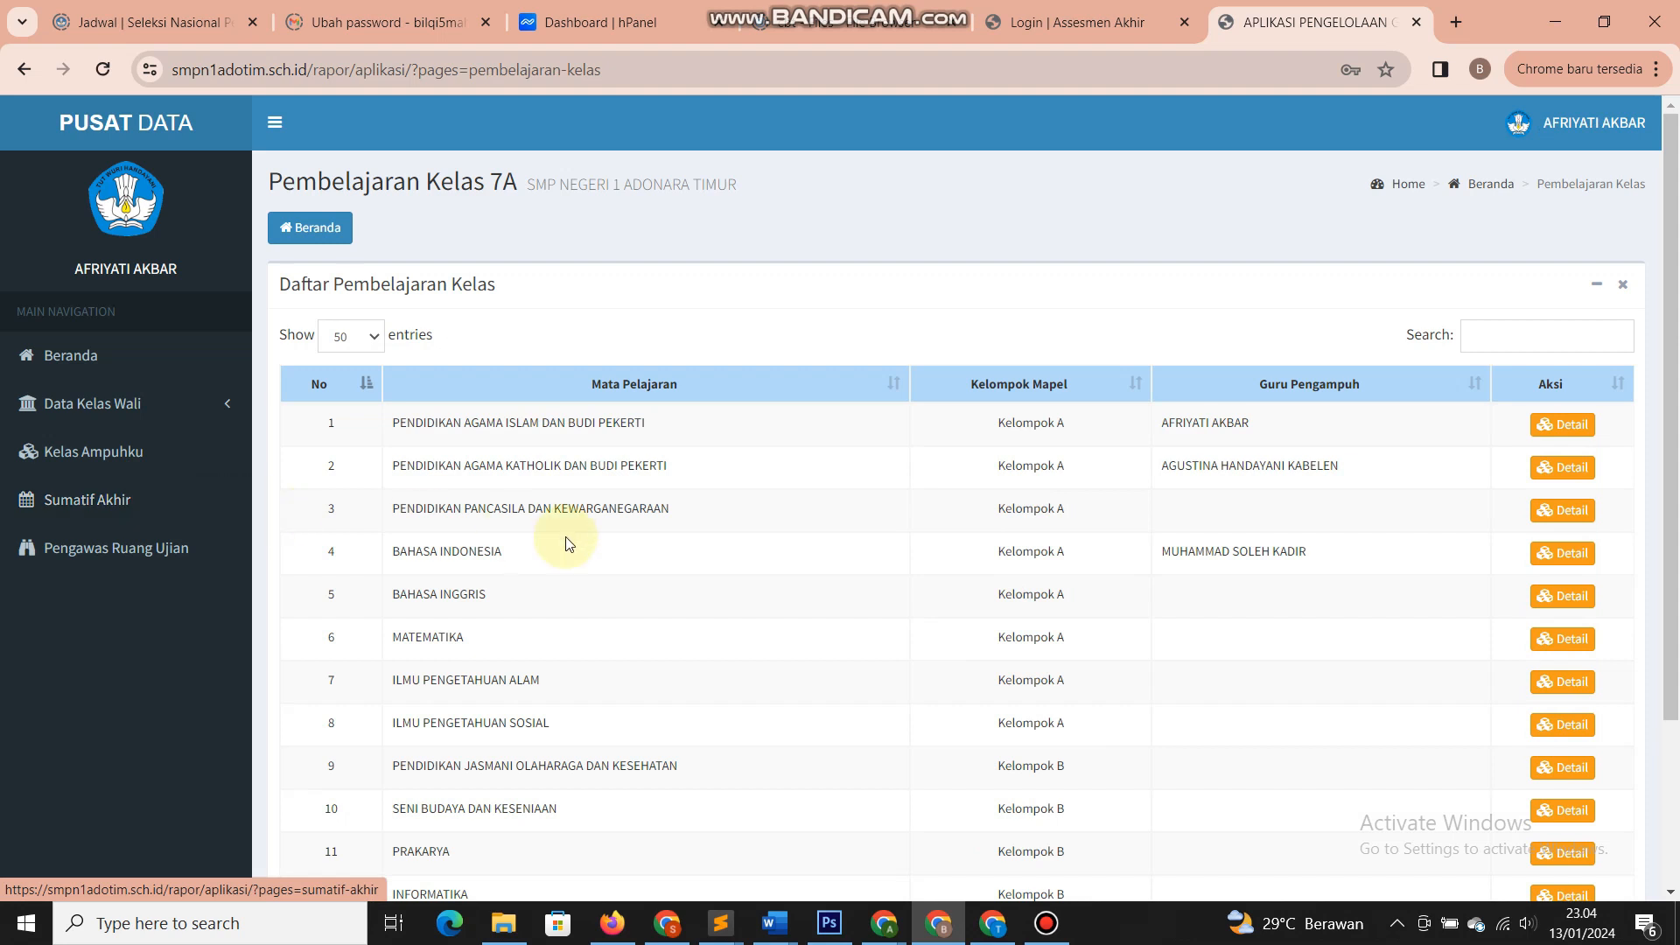
{"action": "scroll", "coordinate": [613, 552], "scroll_direction": "down", "scroll_amount": 3}
{"action": "scroll", "coordinate": [638, 555], "scroll_direction": "up", "scroll_amount": 3}
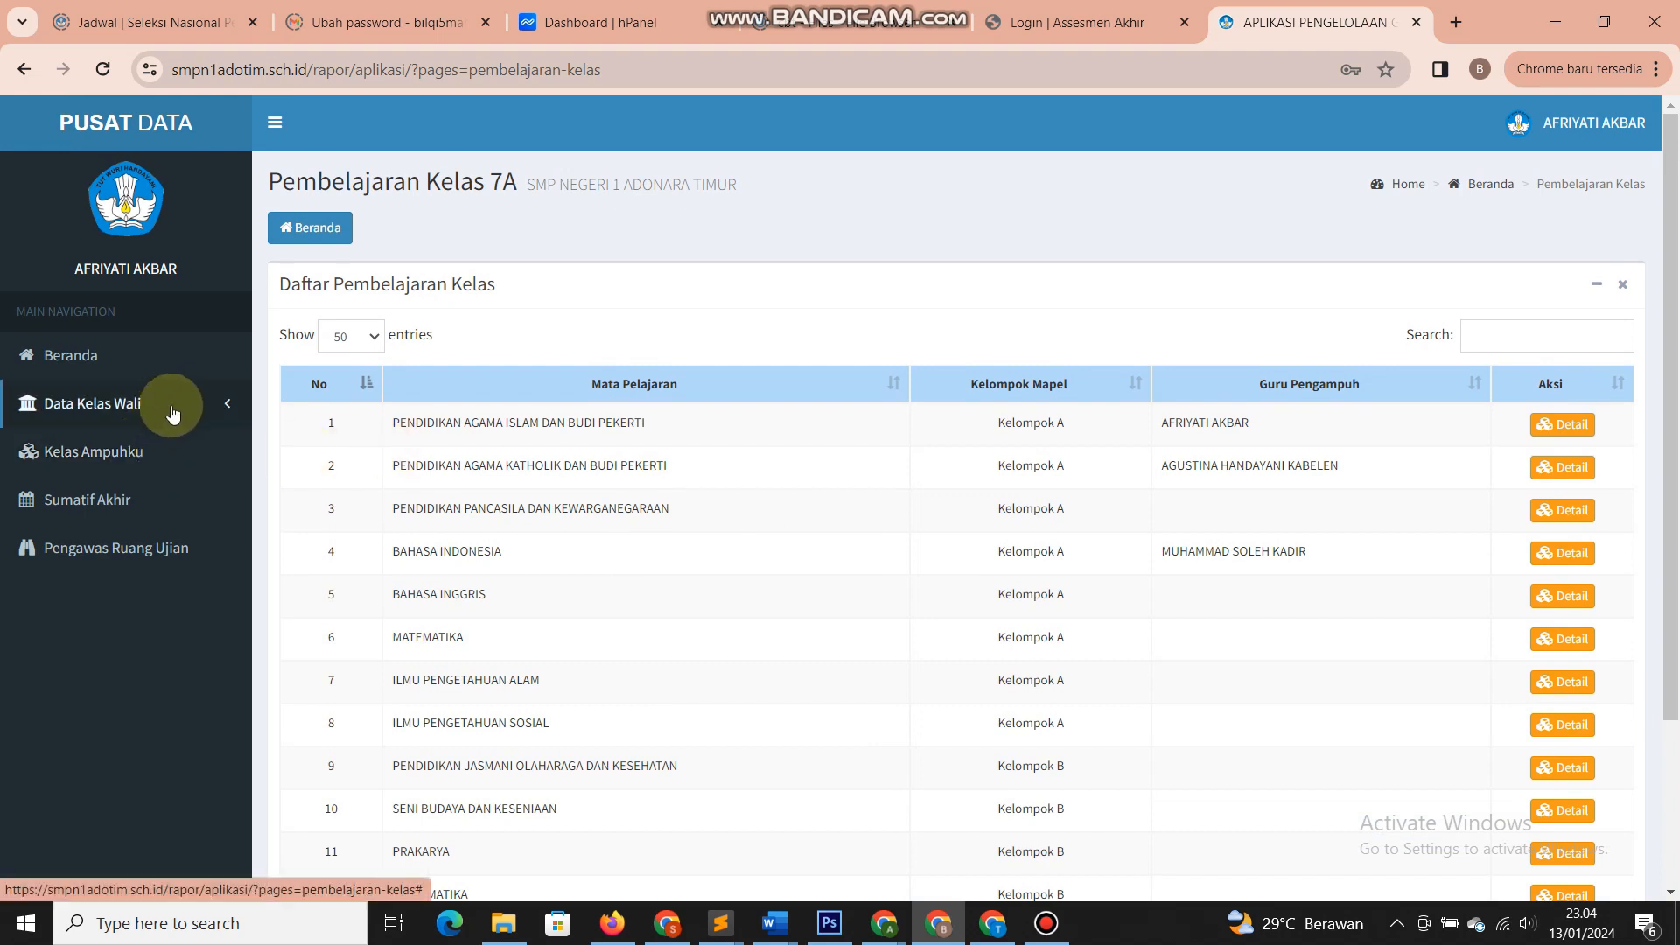
{"action": "left_click", "coordinate": [101, 456]}
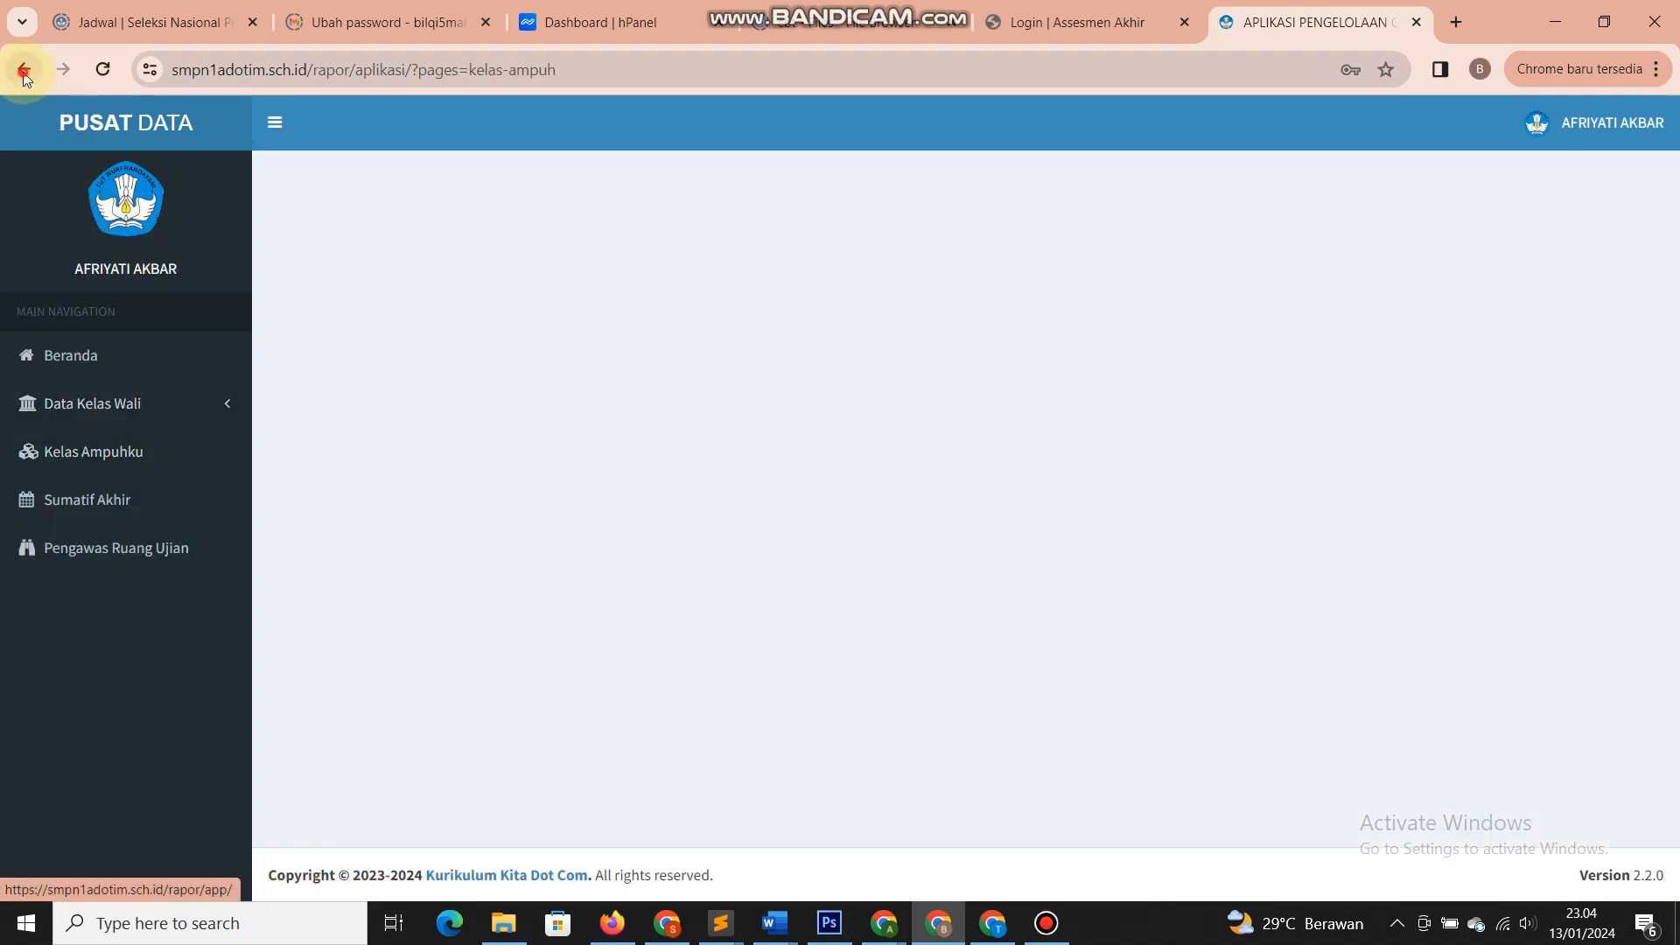
{"action": "left_click", "coordinate": [24, 69]}
{"action": "left_click", "coordinate": [125, 508]}
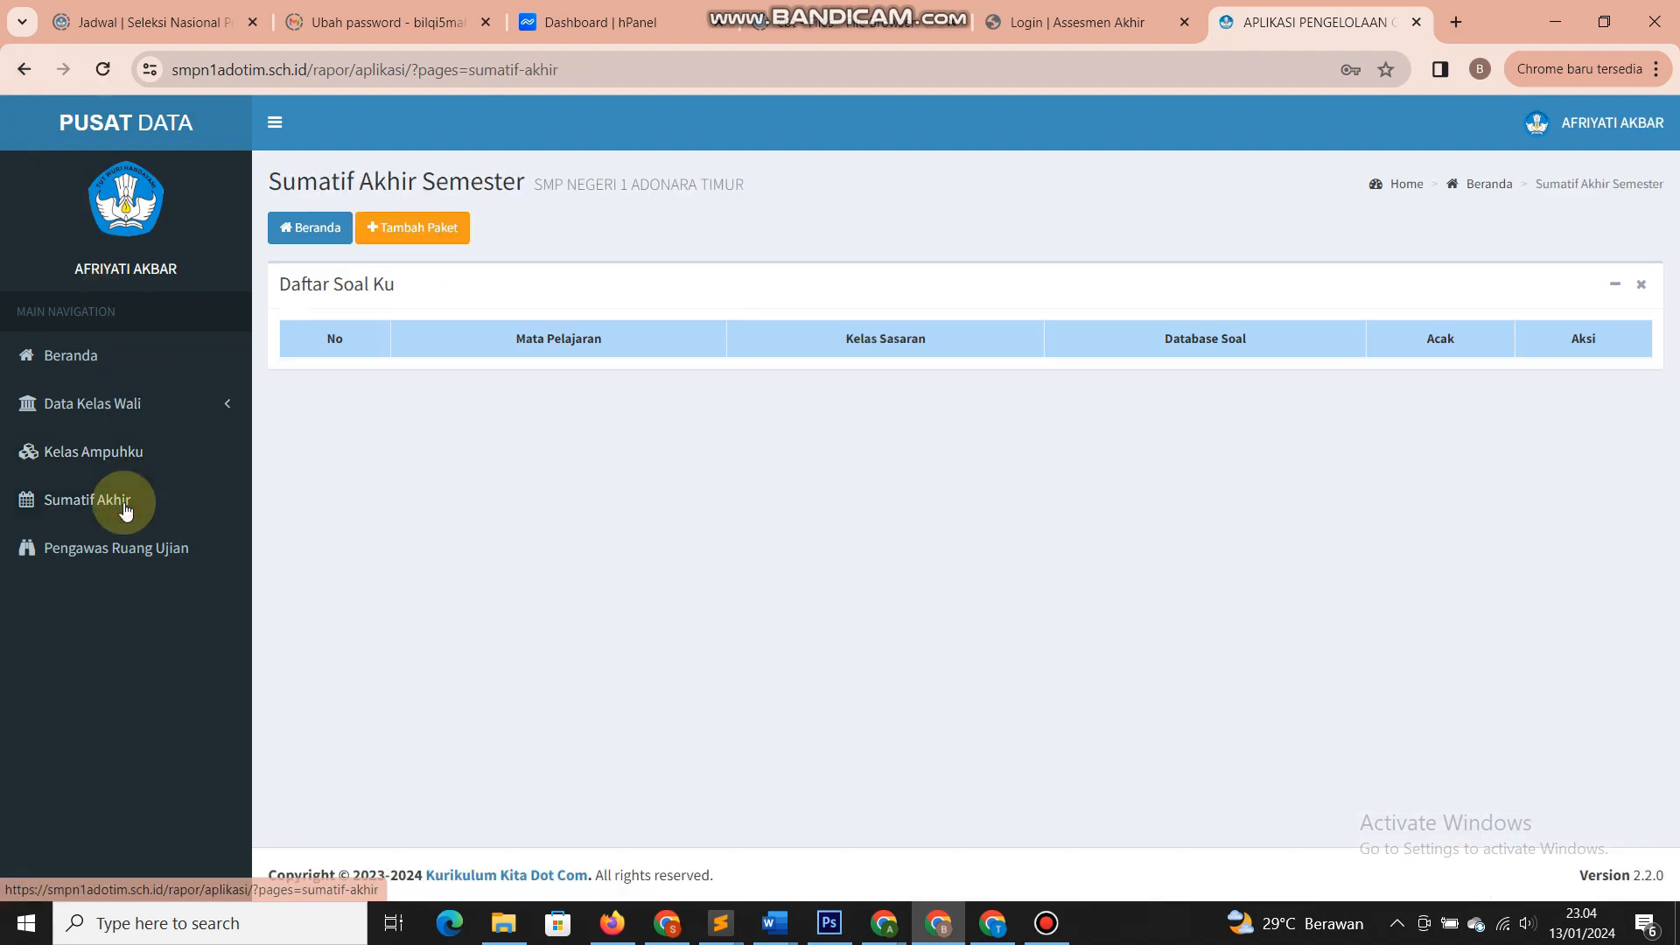
- Start a BAHASA INDONESIA question package of 25 questions with randomized (Acak) order
{"action": "left_click", "coordinate": [401, 233]}
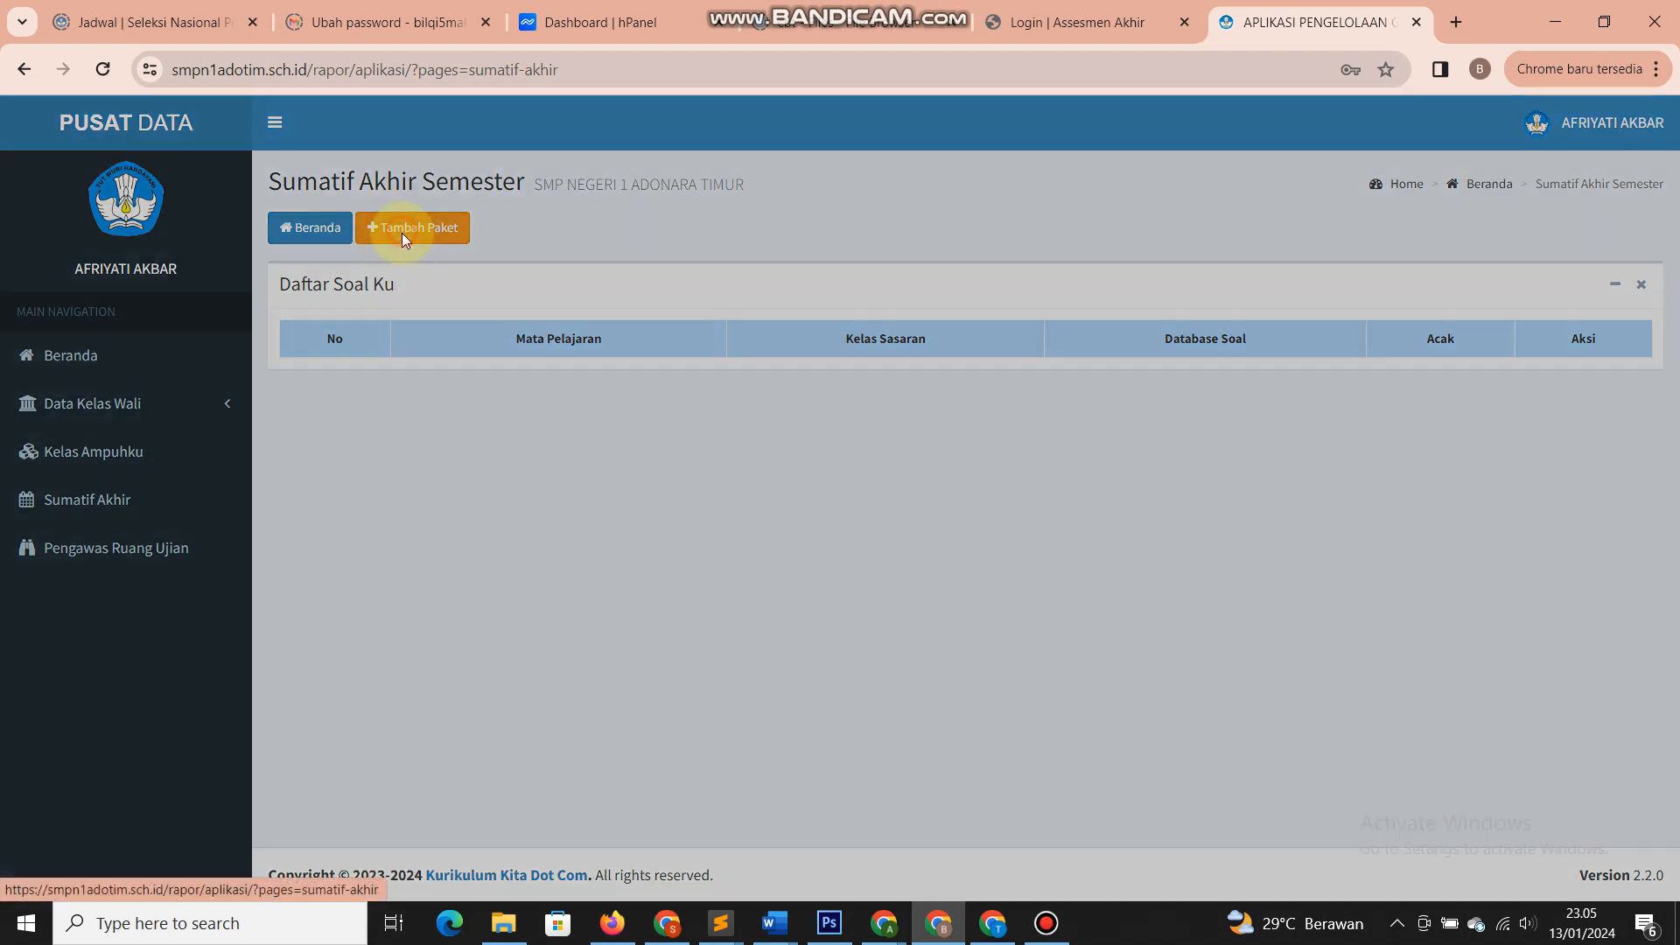
{"action": "left_click", "coordinate": [632, 249]}
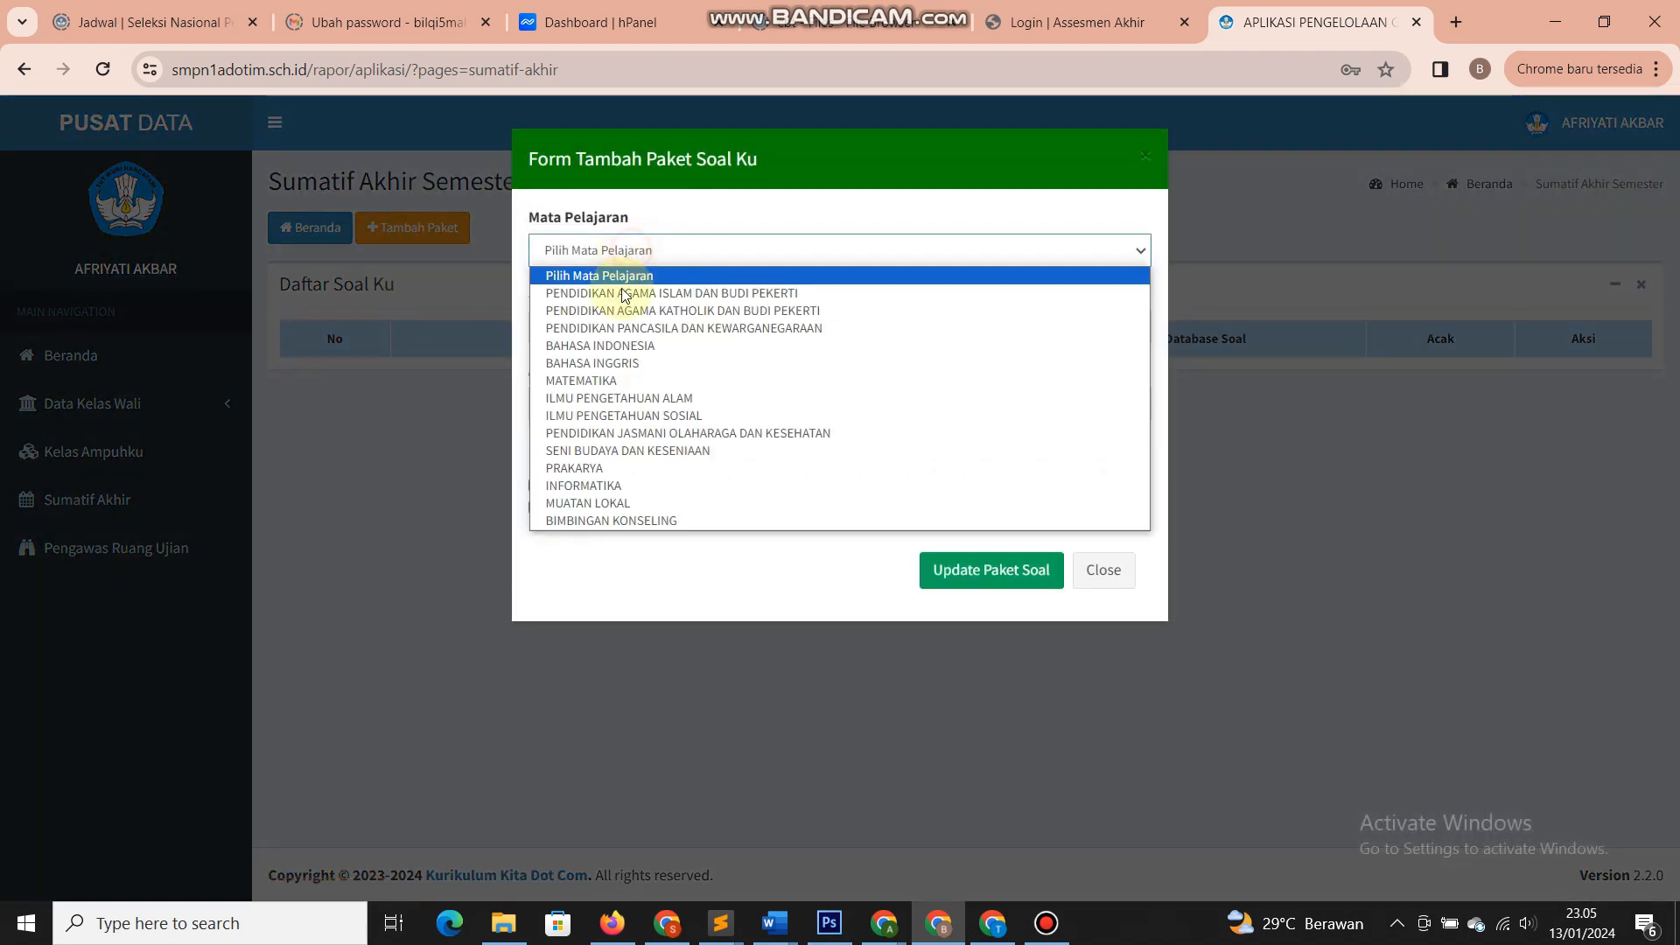
{"action": "left_click", "coordinate": [604, 346]}
{"action": "left_click", "coordinate": [562, 330]}
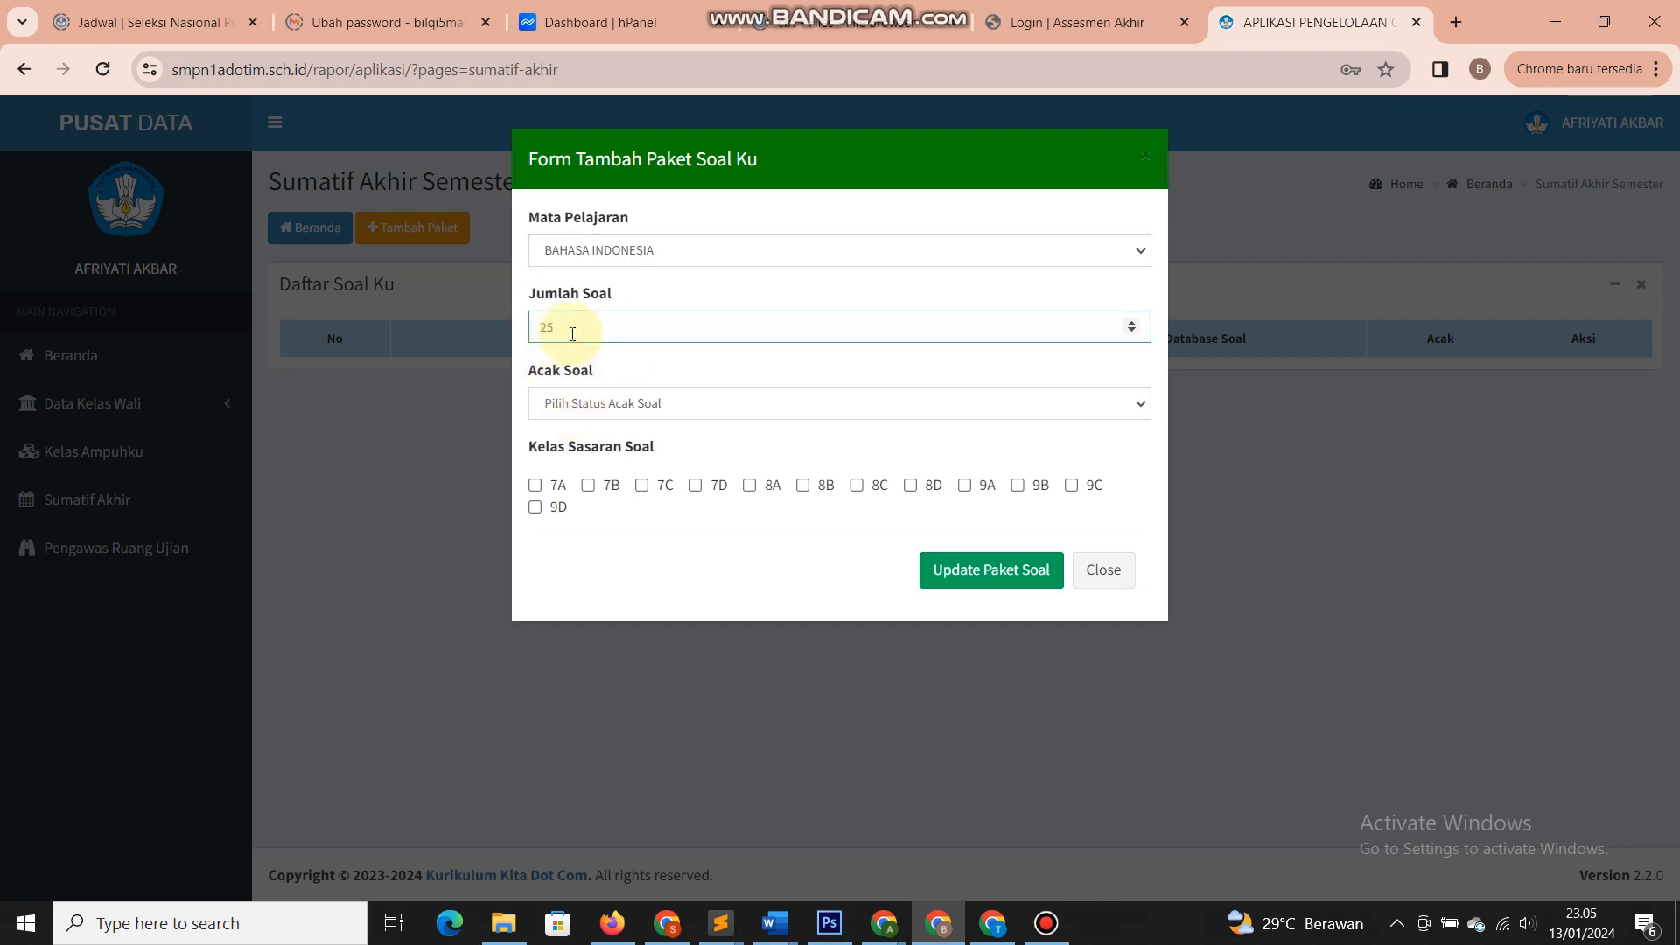
{"action": "left_click", "coordinate": [623, 398]}
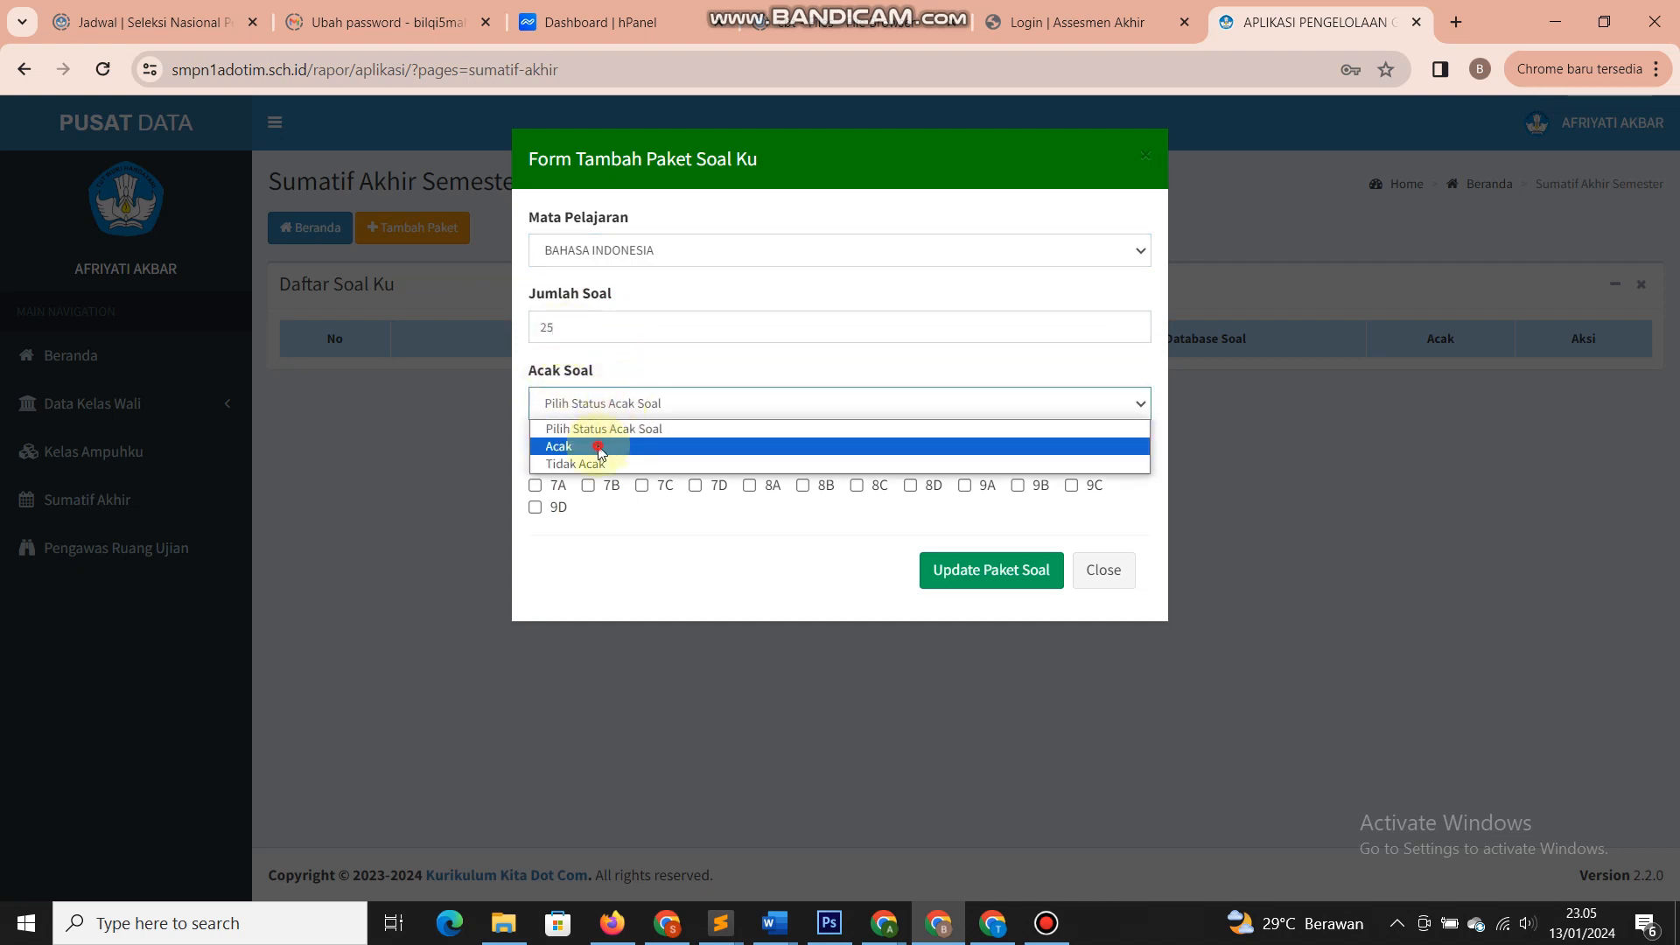
{"action": "left_click", "coordinate": [600, 447]}
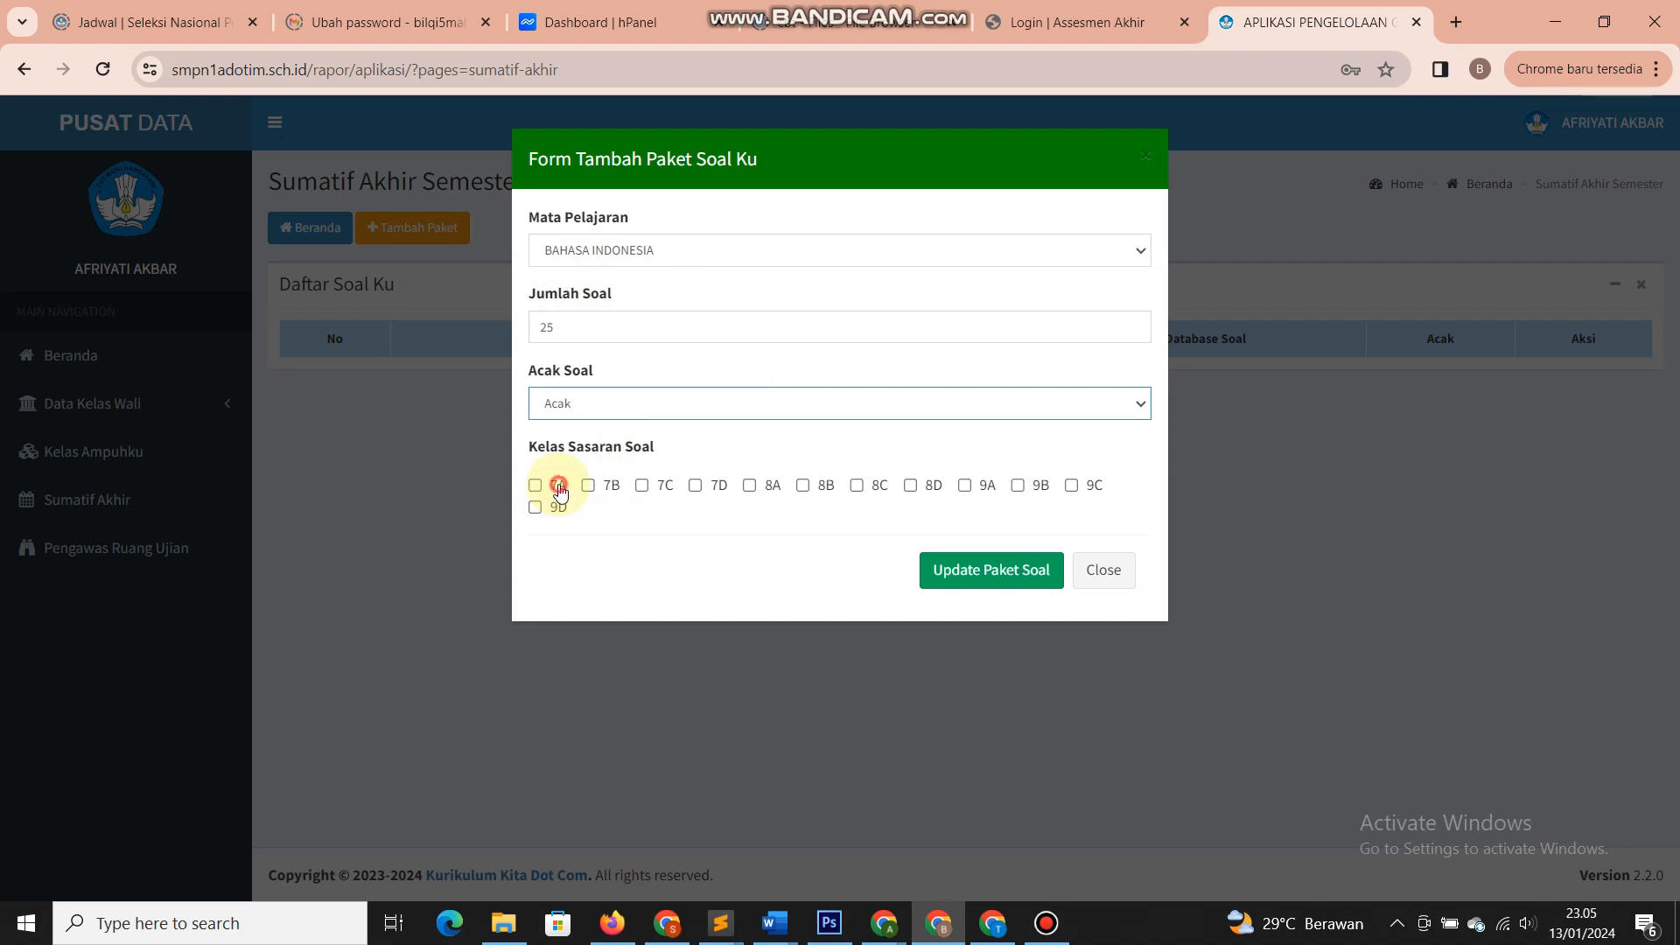
- Target classes 7A, 7B, 7C and 7D and save the package
{"action": "left_click", "coordinate": [560, 490]}
{"action": "left_click", "coordinate": [610, 486]}
{"action": "left_click", "coordinate": [663, 486]}
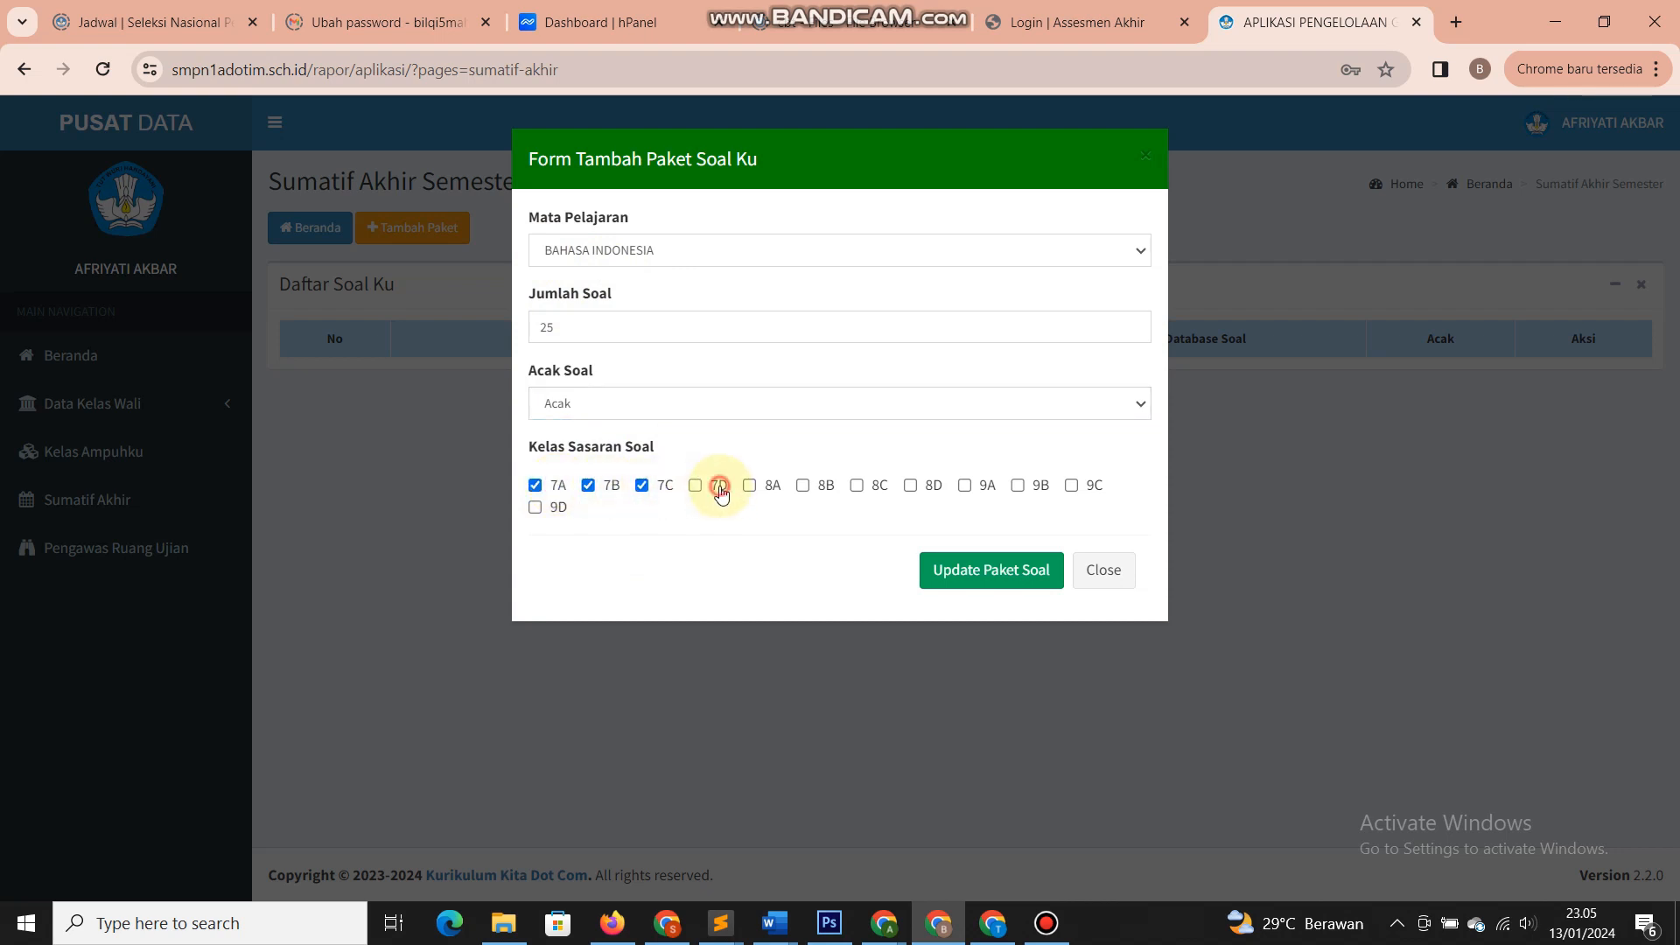
{"action": "left_click", "coordinate": [720, 492]}
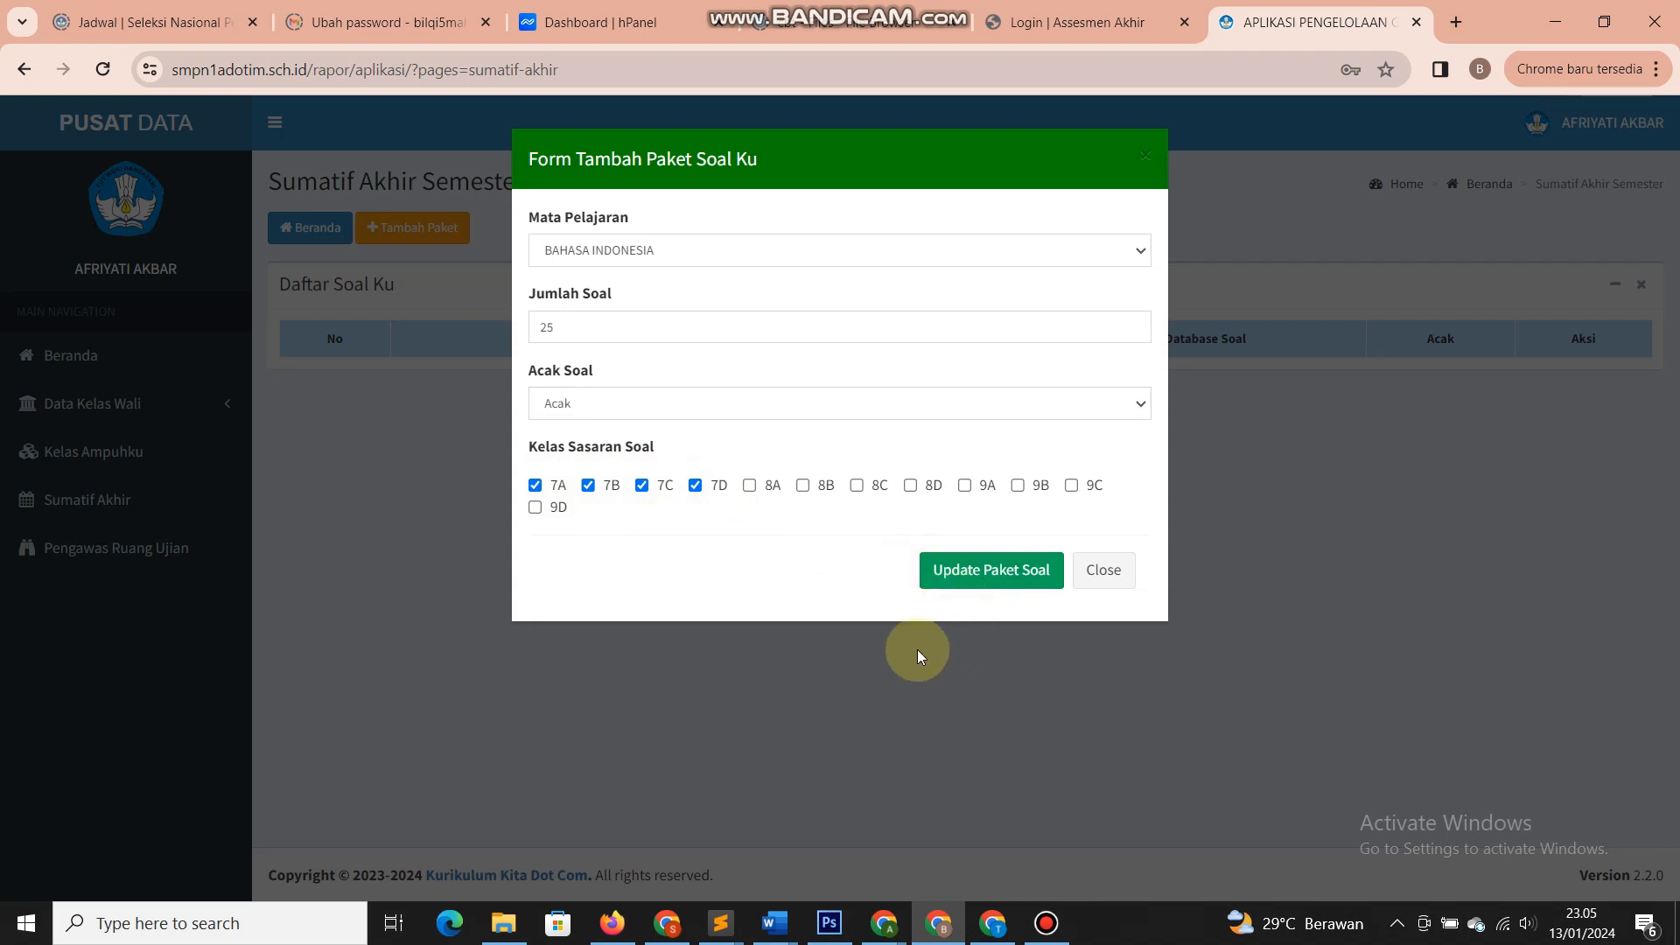
{"action": "left_click", "coordinate": [957, 571]}
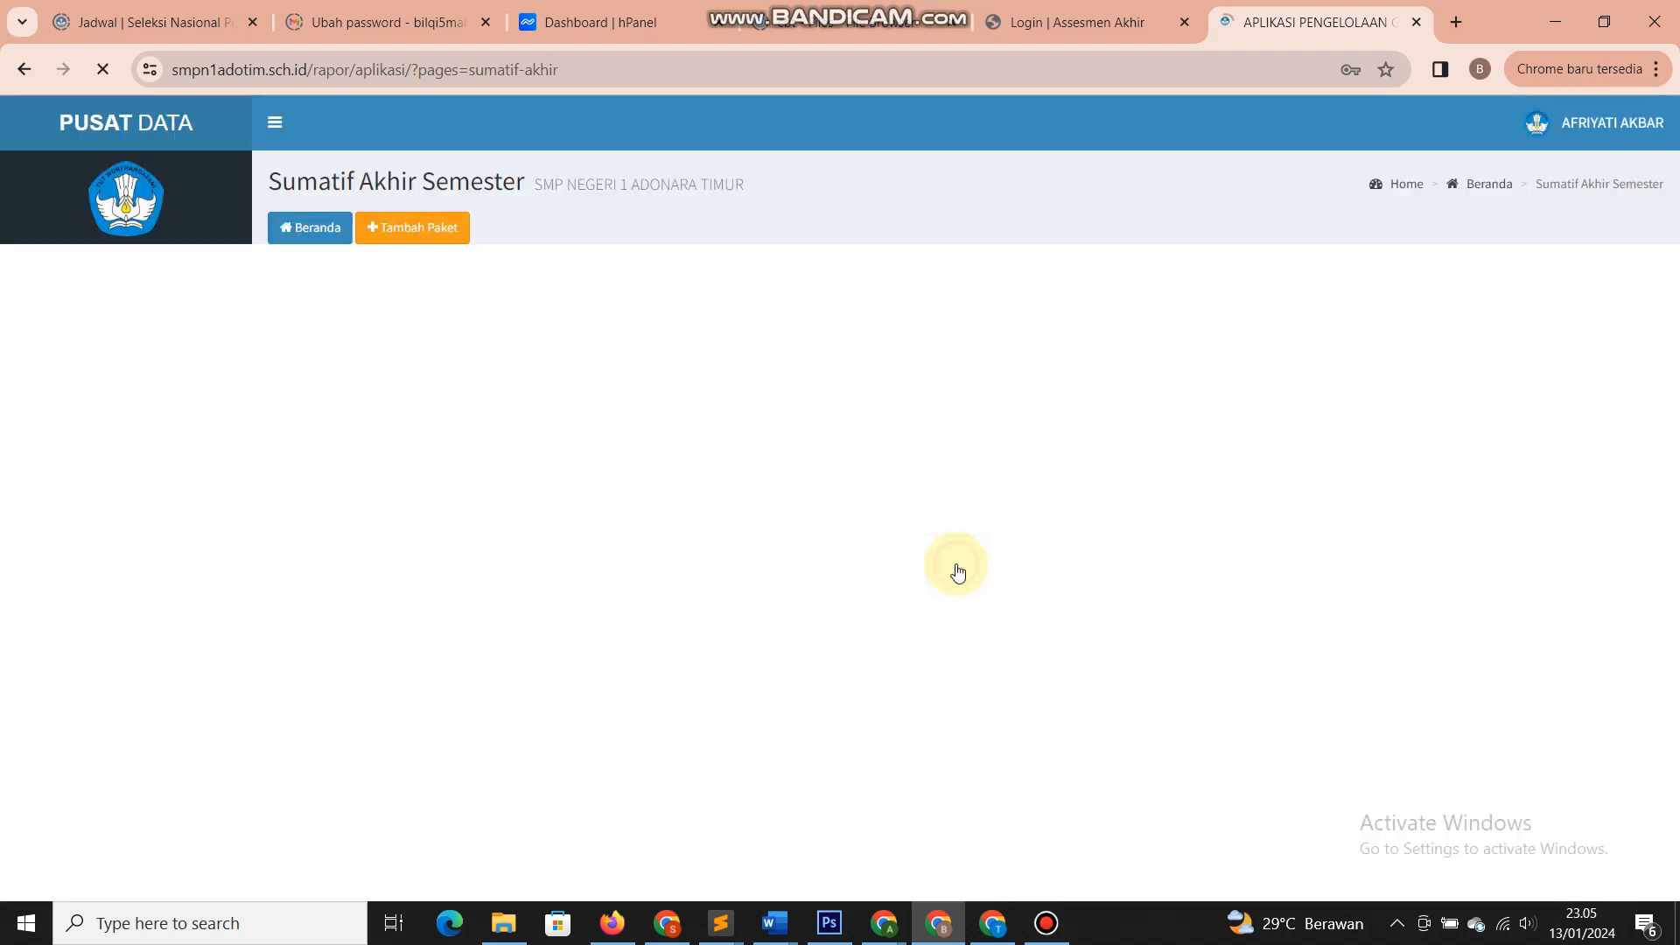
{"action": "left_click", "coordinate": [1045, 207]}
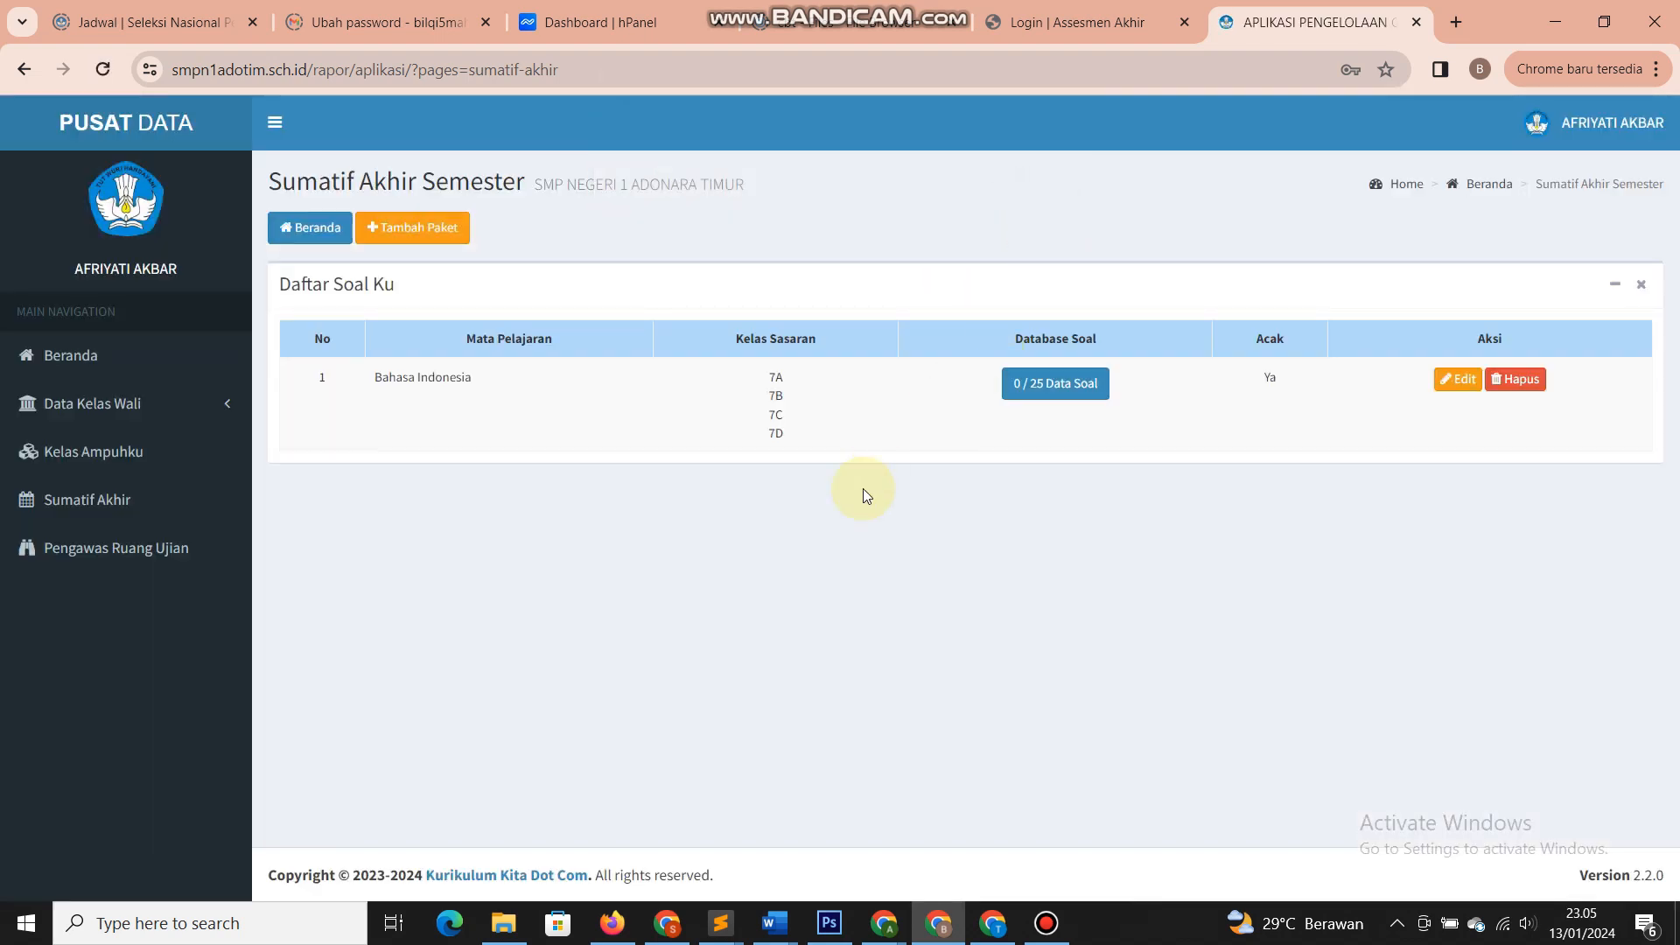
{"action": "double_click", "coordinate": [780, 395]}
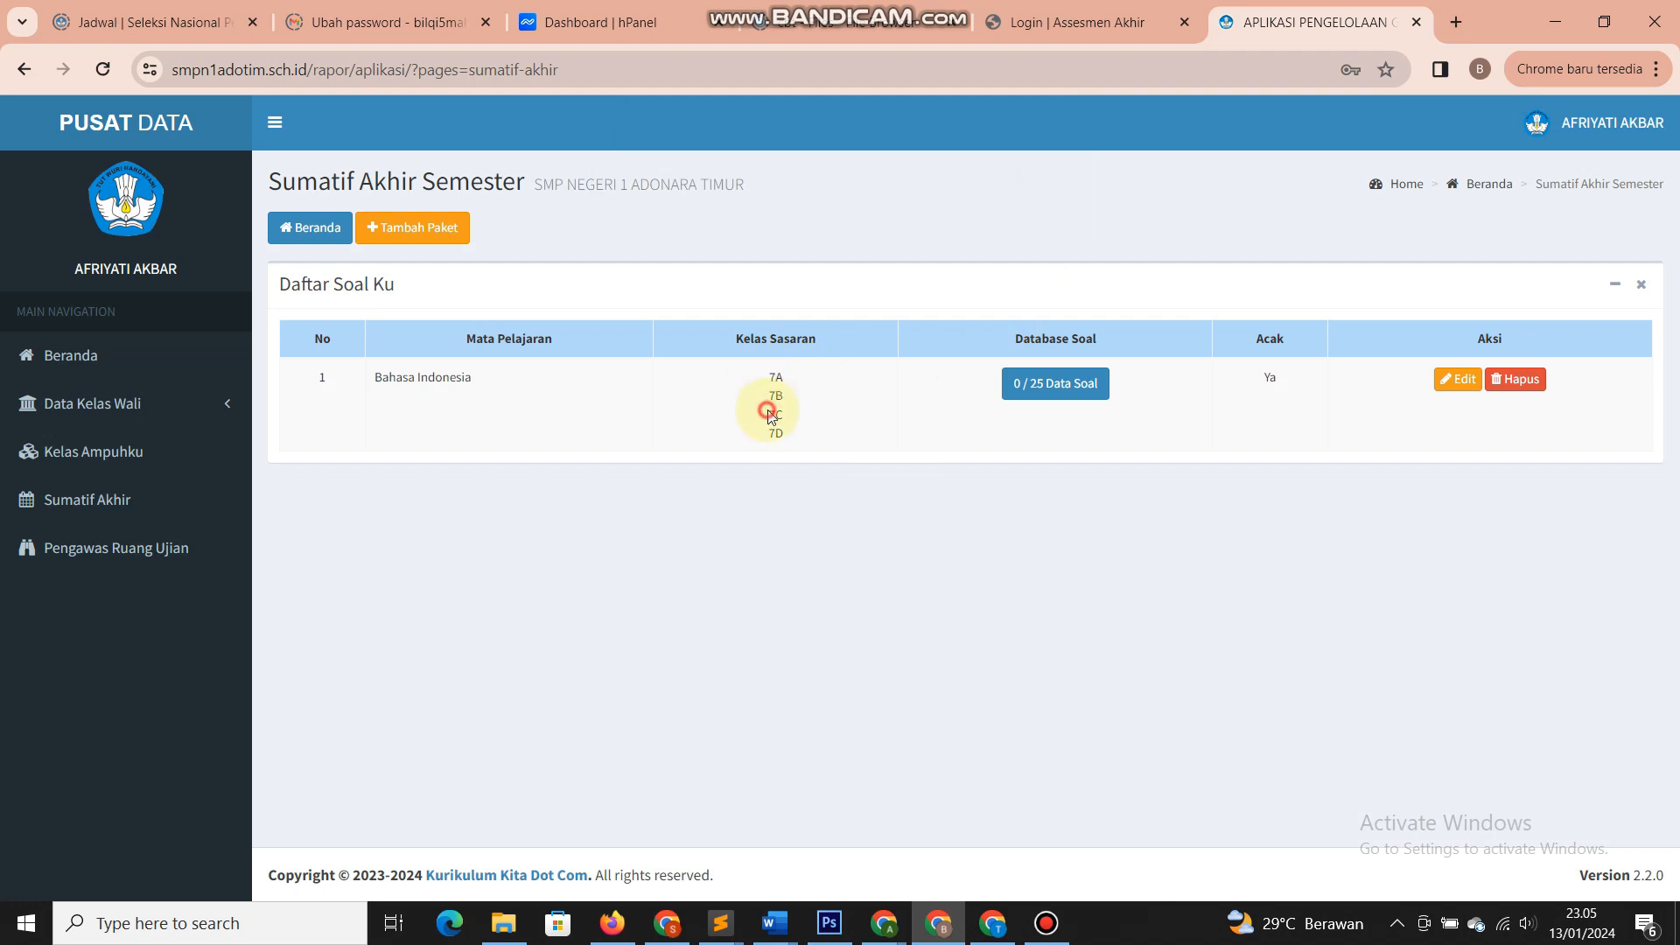
{"action": "left_click_drag", "start_coordinate": [789, 429], "coordinate": [739, 382]}
{"action": "left_click", "coordinate": [691, 385]}
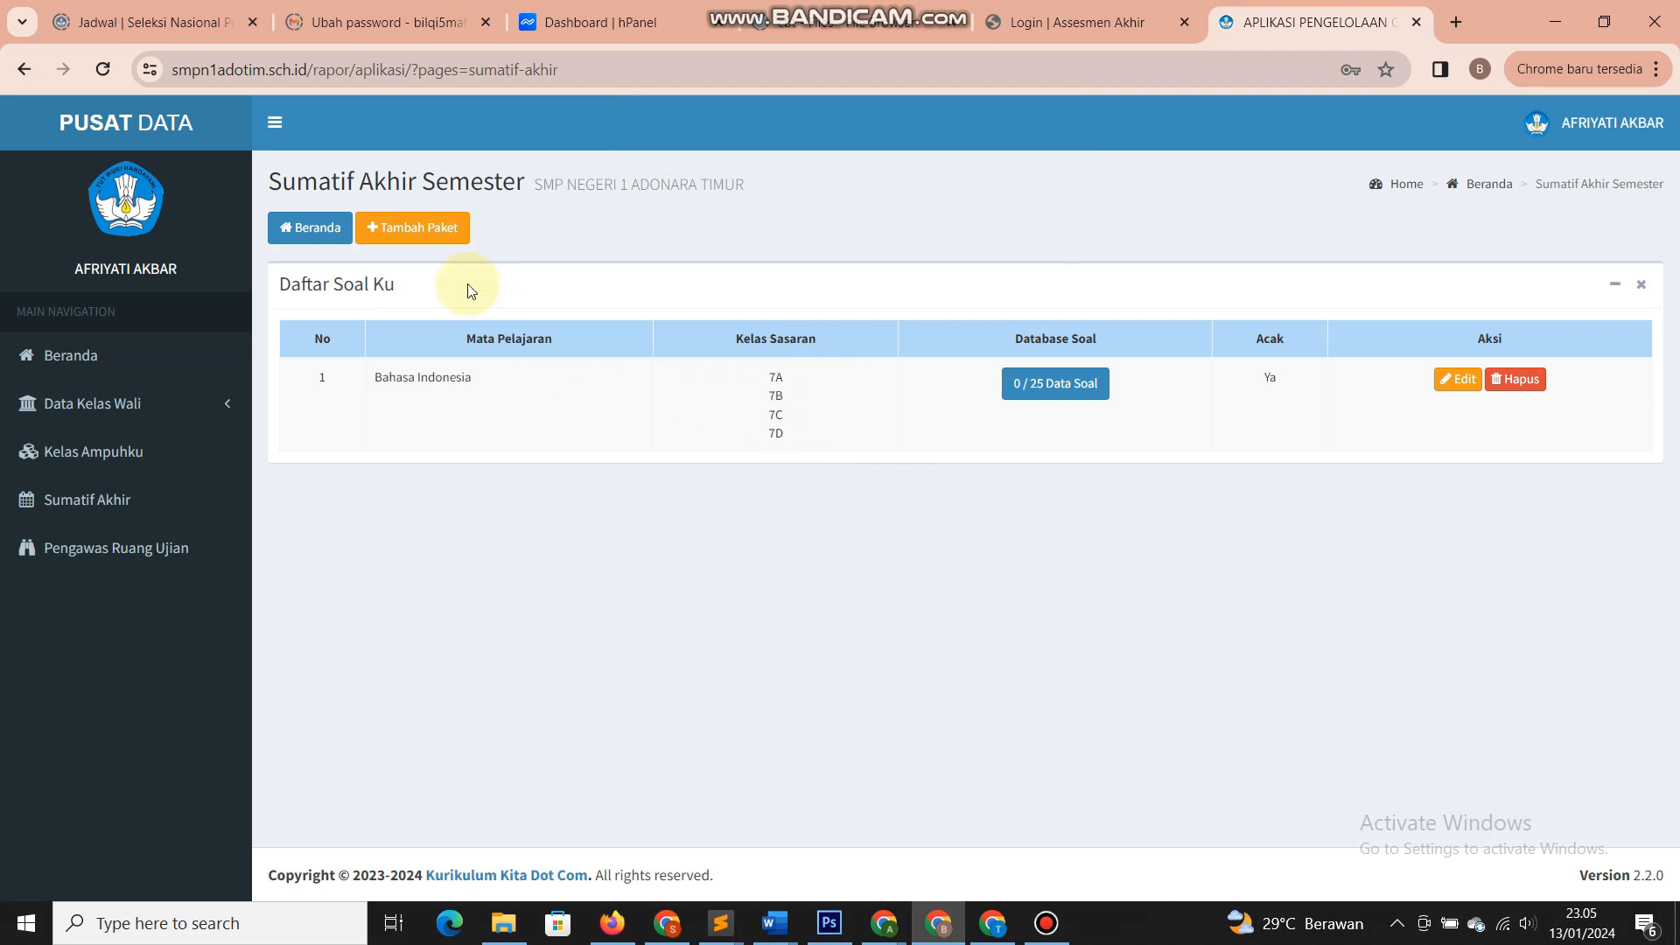
{"action": "left_click", "coordinate": [420, 237]}
- Add a second randomized BAHASA INDONESIA package of 30 questions targeting 8A–8D
{"action": "left_click", "coordinate": [595, 252]}
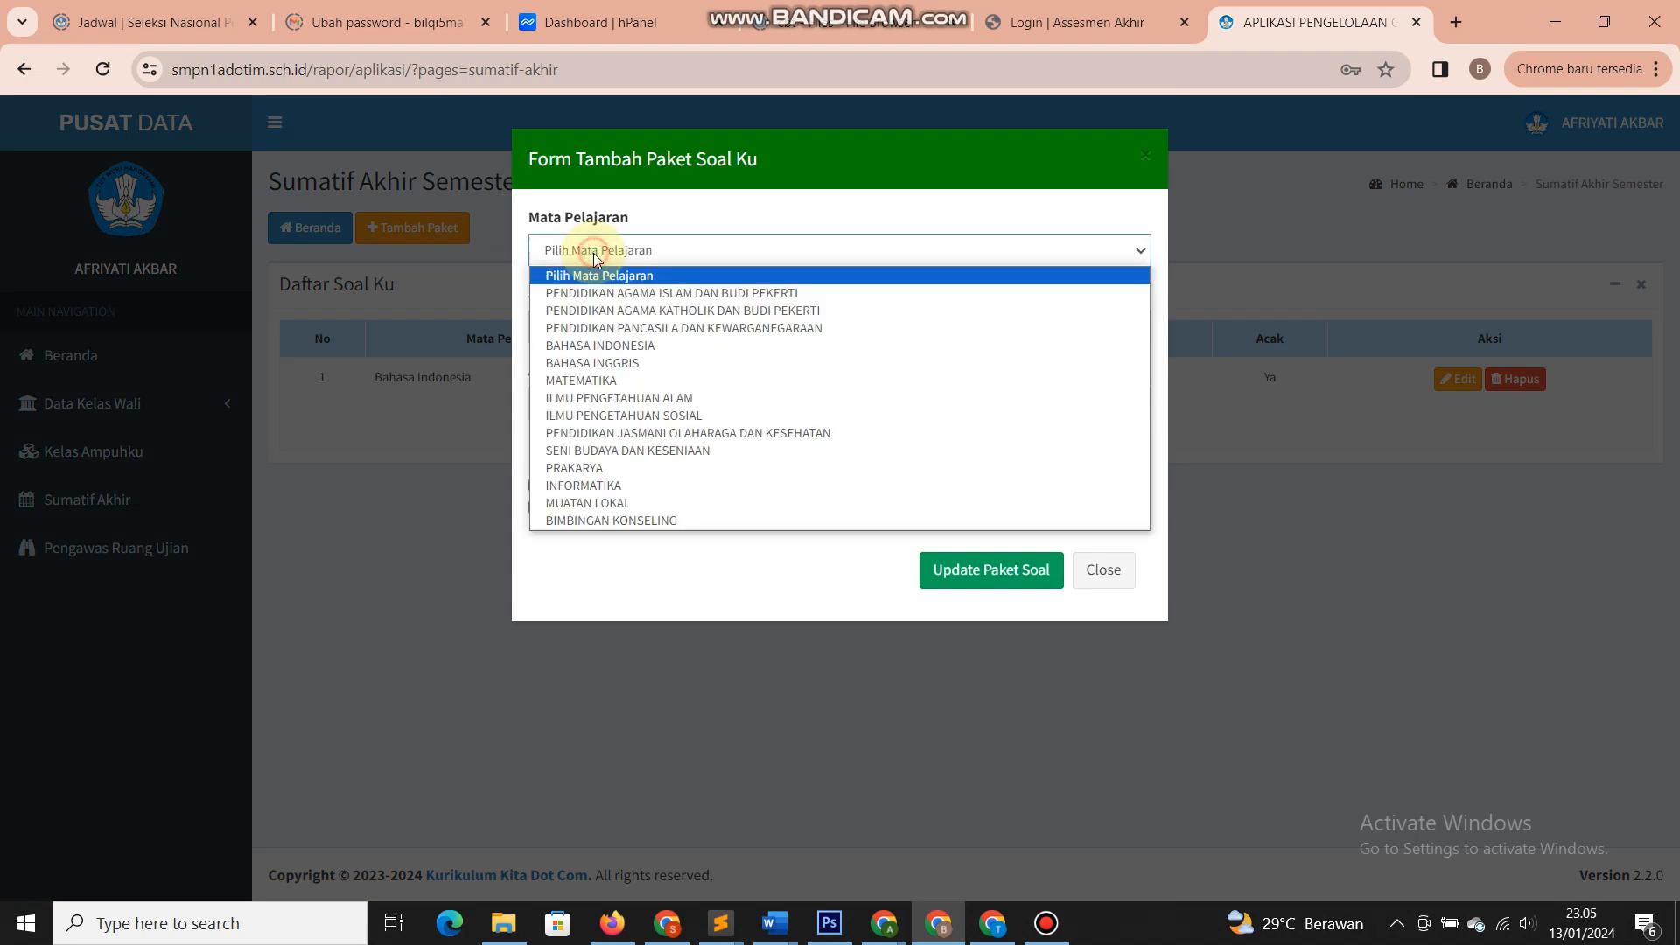
{"action": "left_click", "coordinate": [584, 348]}
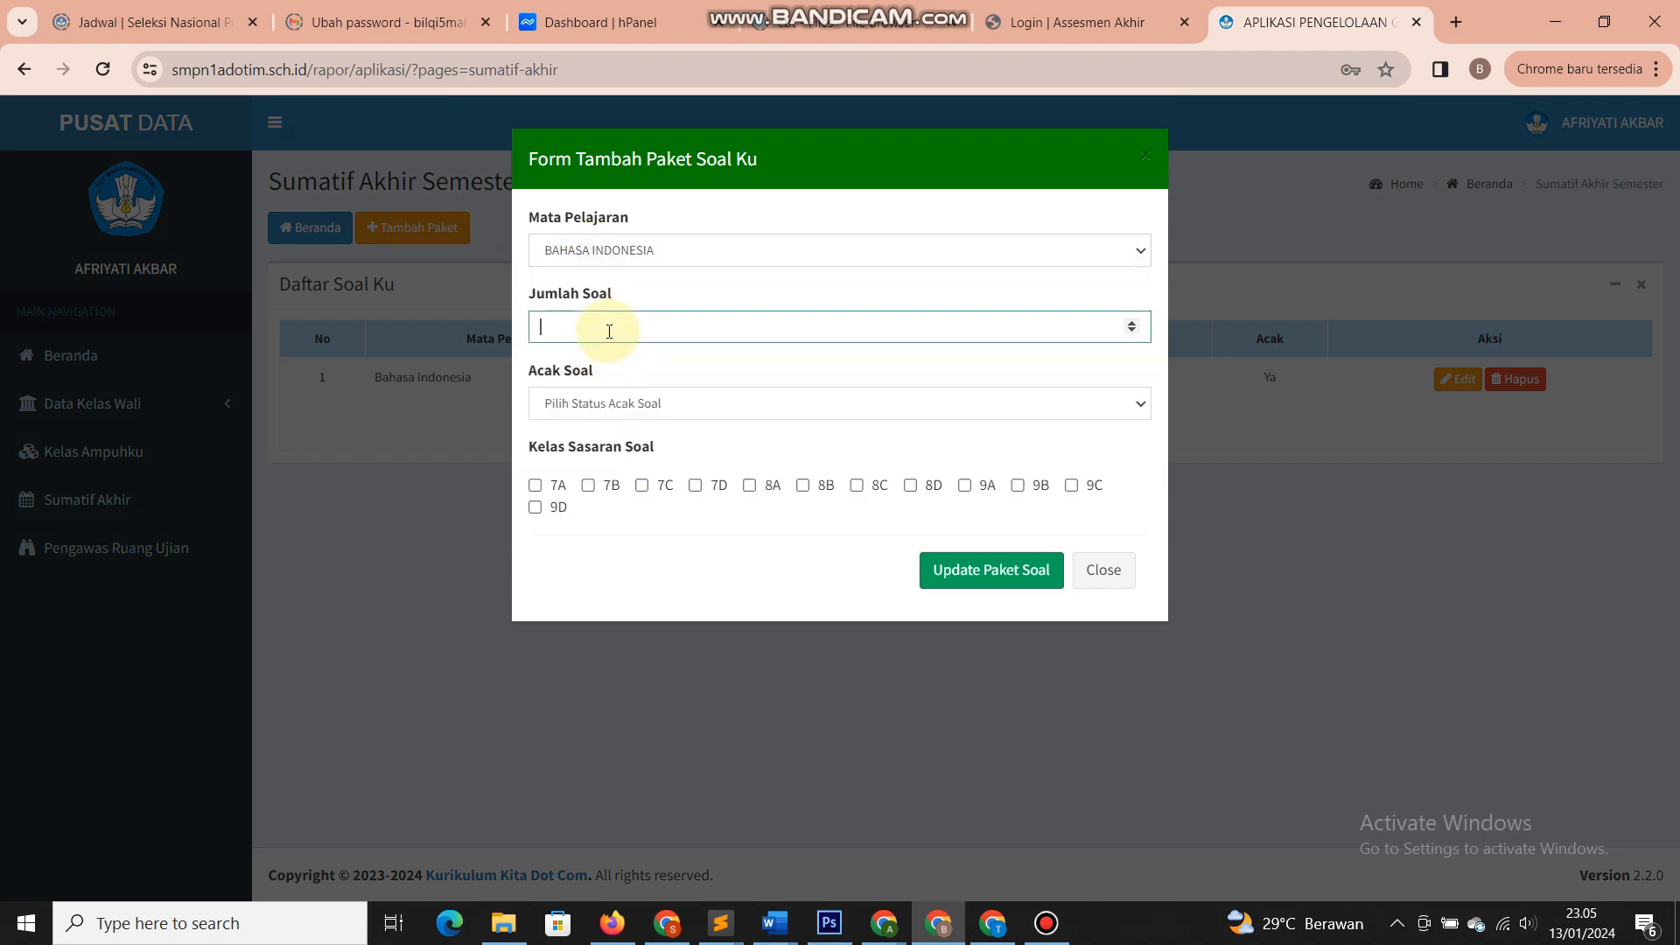
{"action": "left_click", "coordinate": [604, 404]}
{"action": "left_click", "coordinate": [585, 450]}
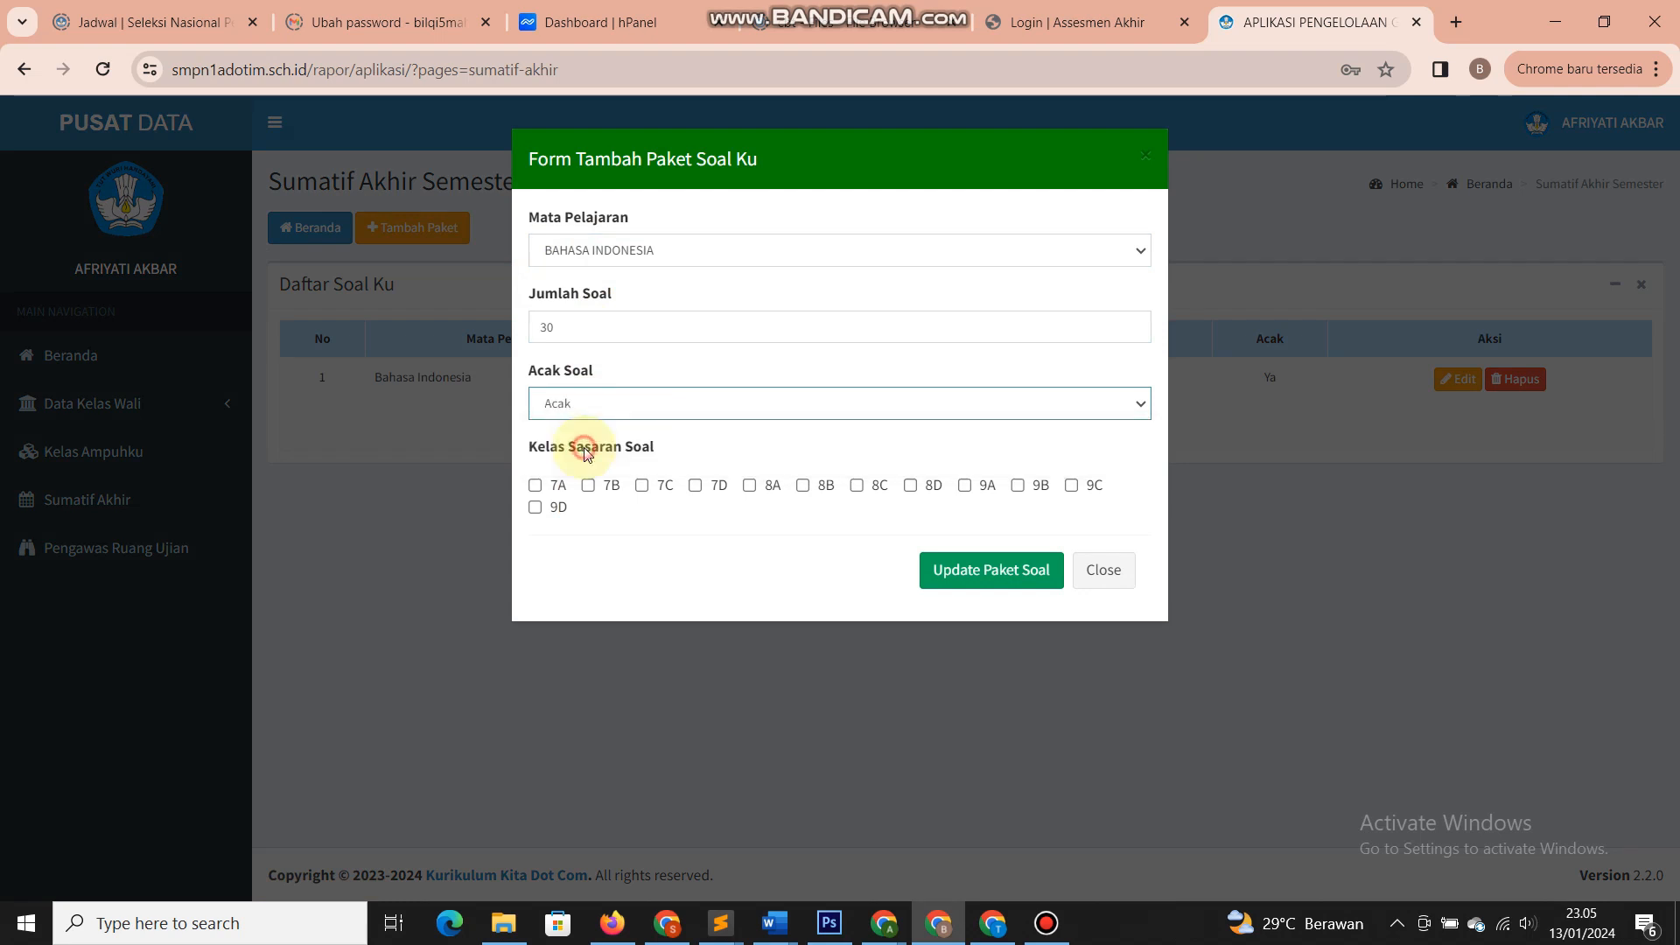
{"action": "left_click", "coordinate": [767, 489]}
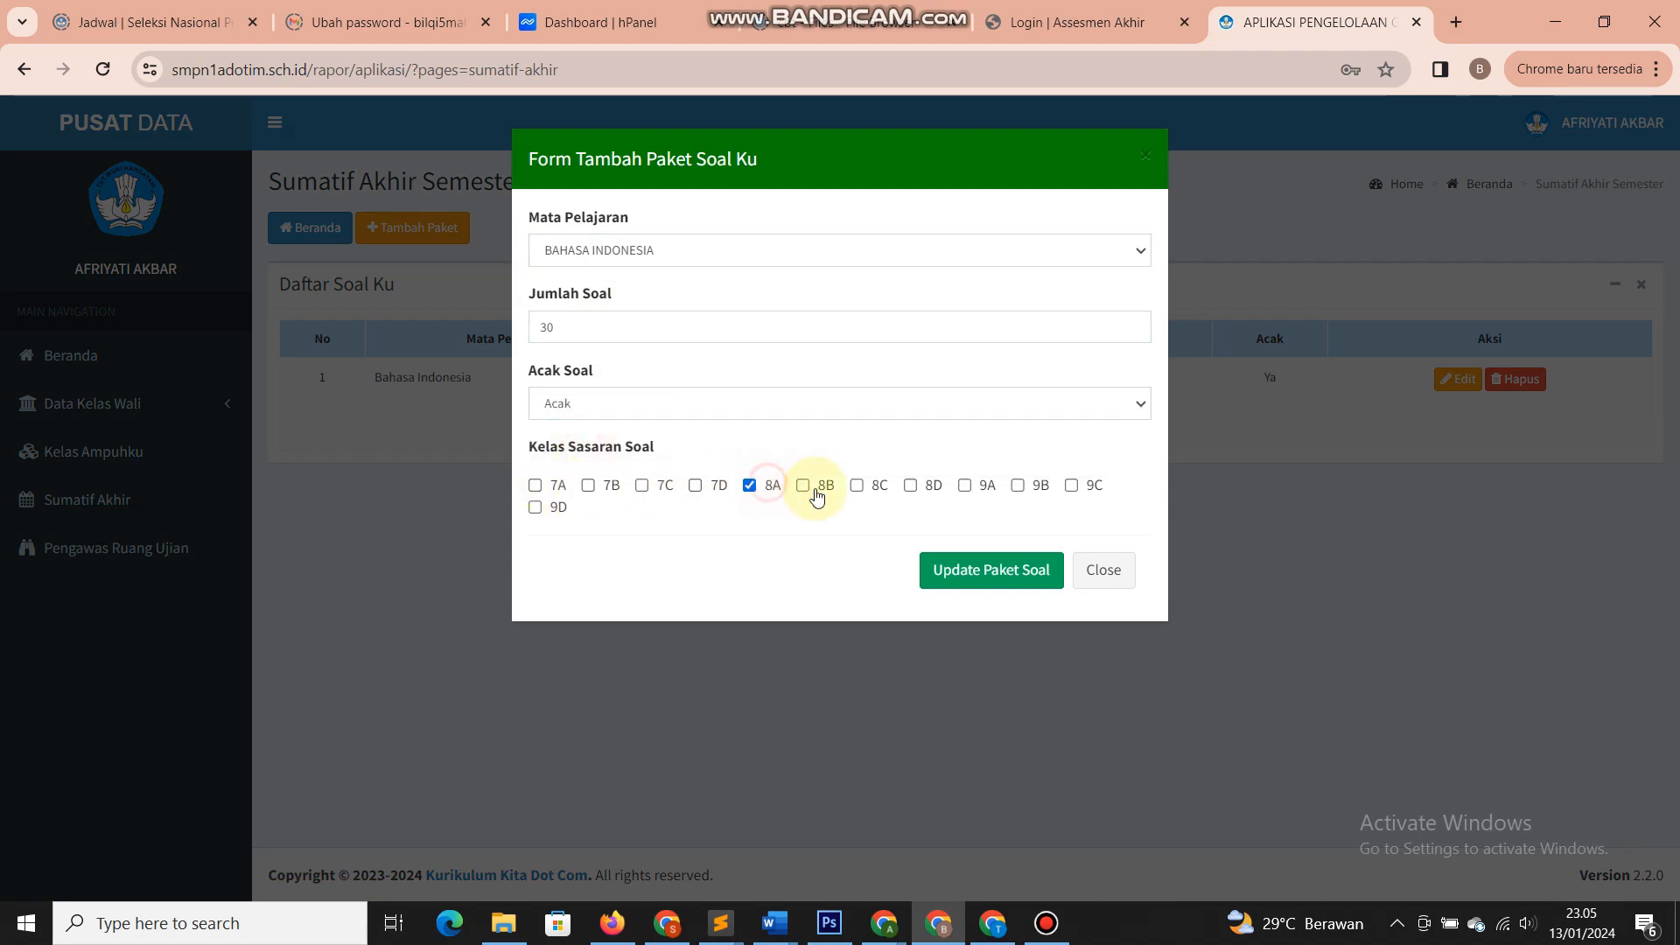
{"action": "left_click", "coordinate": [821, 487]}
{"action": "left_click", "coordinate": [875, 488]}
{"action": "left_click", "coordinate": [929, 493]}
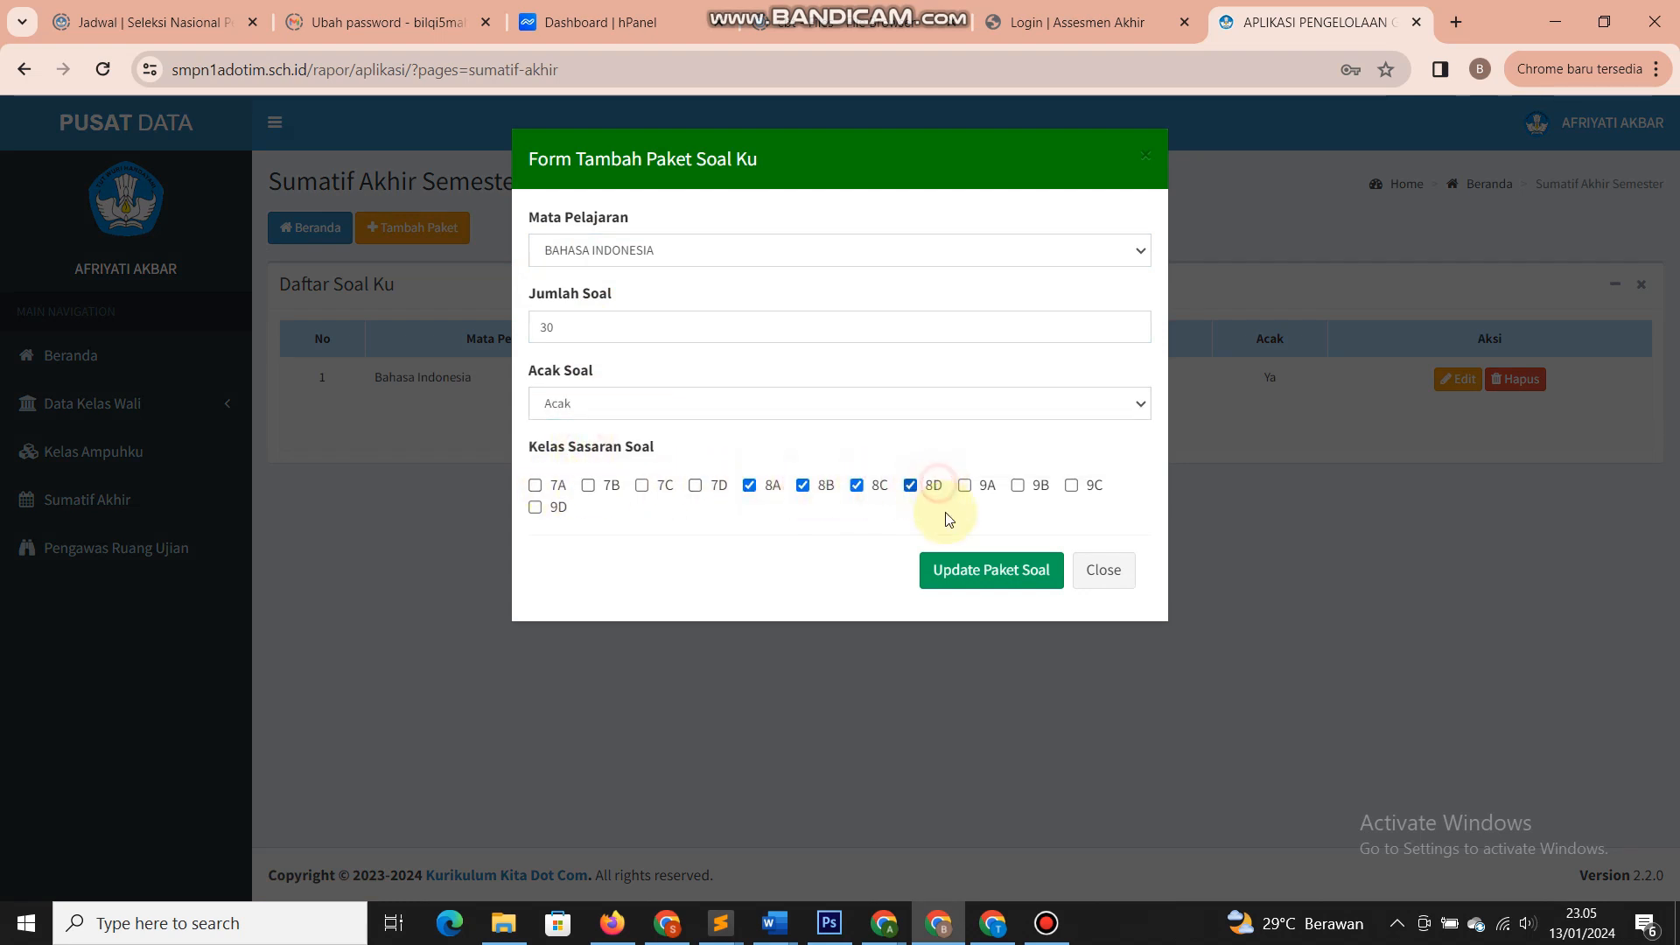
{"action": "left_click", "coordinate": [956, 569]}
{"action": "left_click", "coordinate": [1018, 226]}
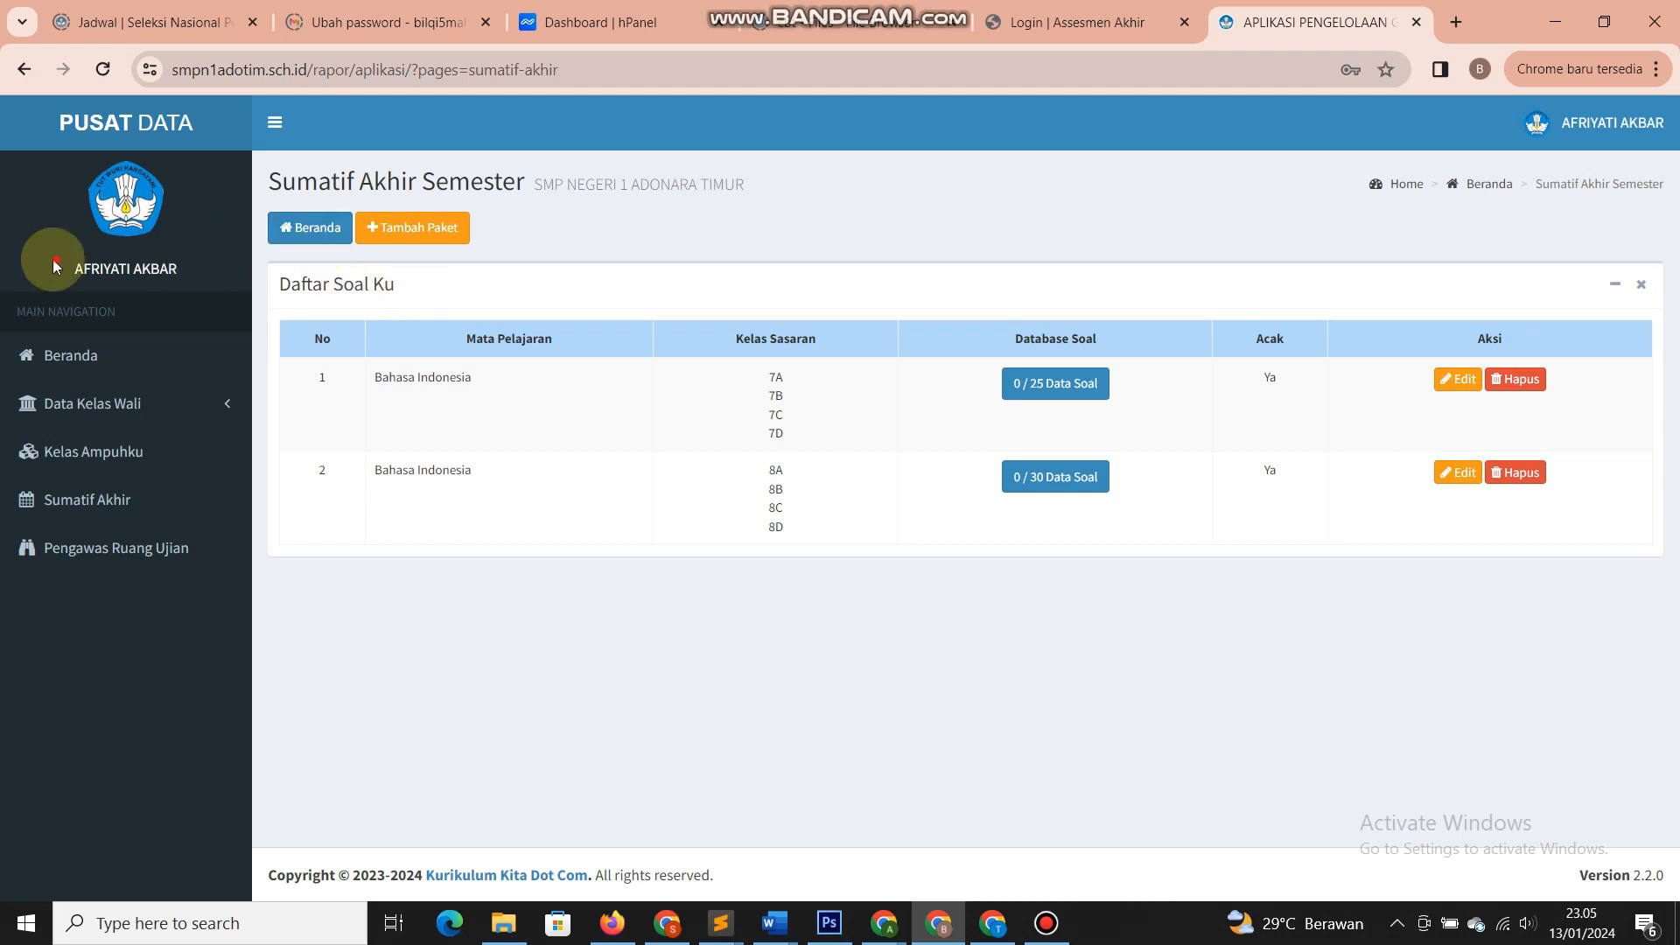
- Open the still-empty Daftar Soal BINDO question list
{"action": "left_click_drag", "start_coordinate": [45, 263], "coordinate": [201, 268]}
{"action": "left_click", "coordinate": [285, 312]}
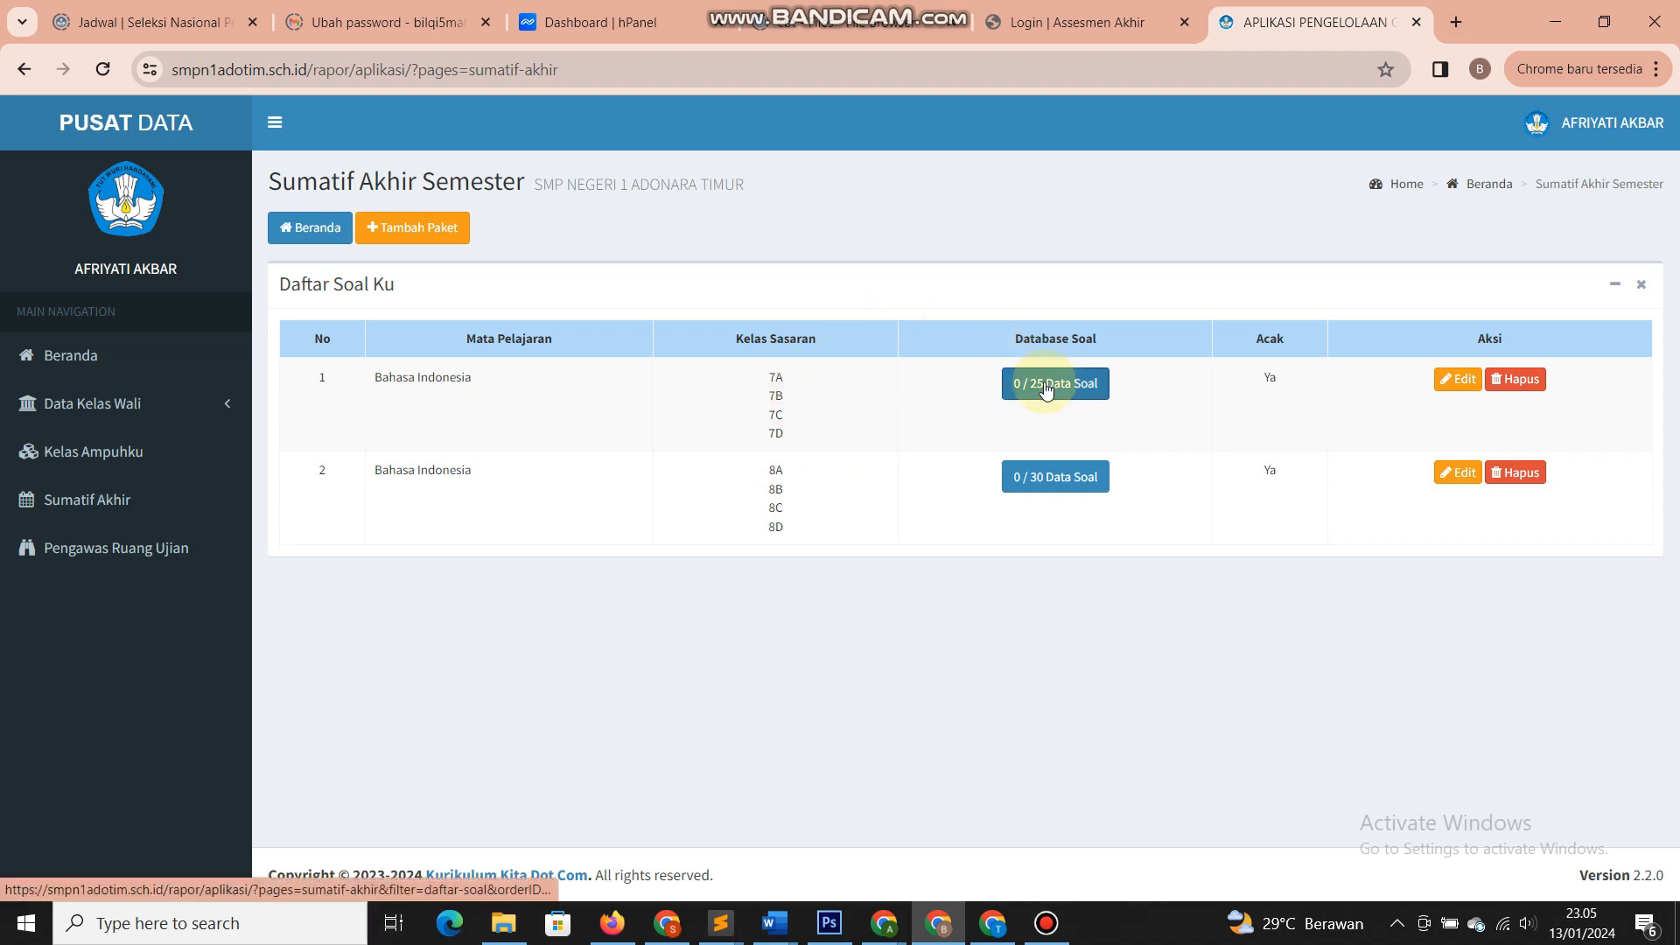
{"action": "left_click_drag", "start_coordinate": [1005, 338], "coordinate": [1147, 348]}
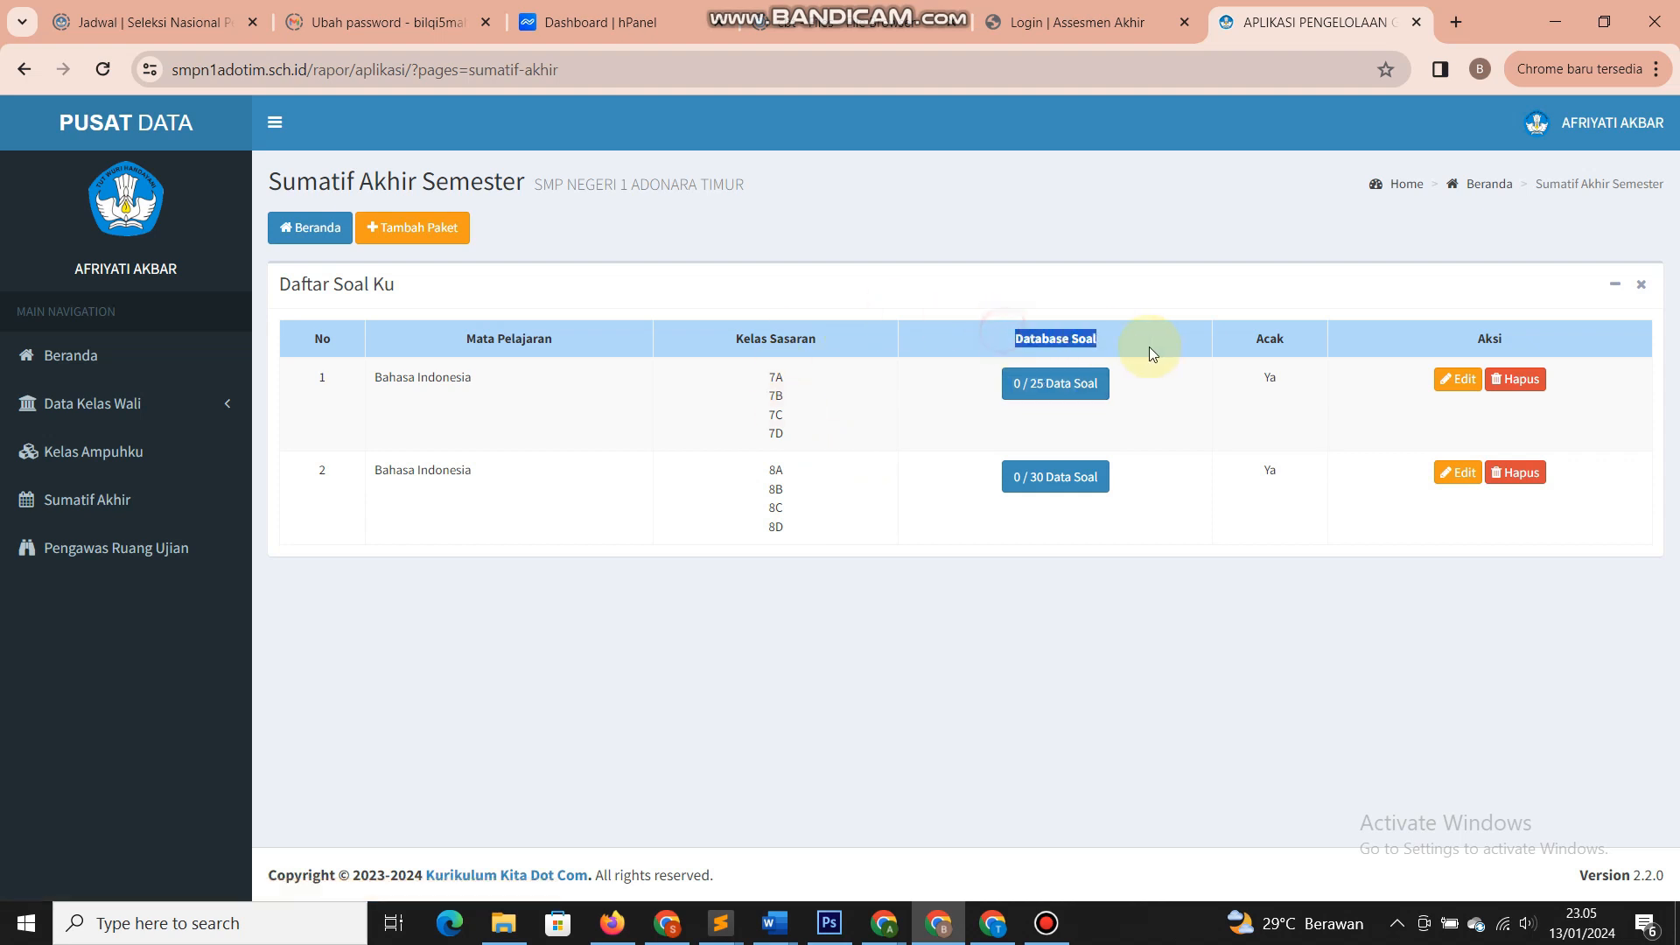
{"action": "left_click", "coordinate": [1047, 426]}
- Start a new question in the 7A–7D package and create the folder 'Bahasa Indonesia Kelas 7' in its file manager
{"action": "left_click", "coordinate": [1054, 399]}
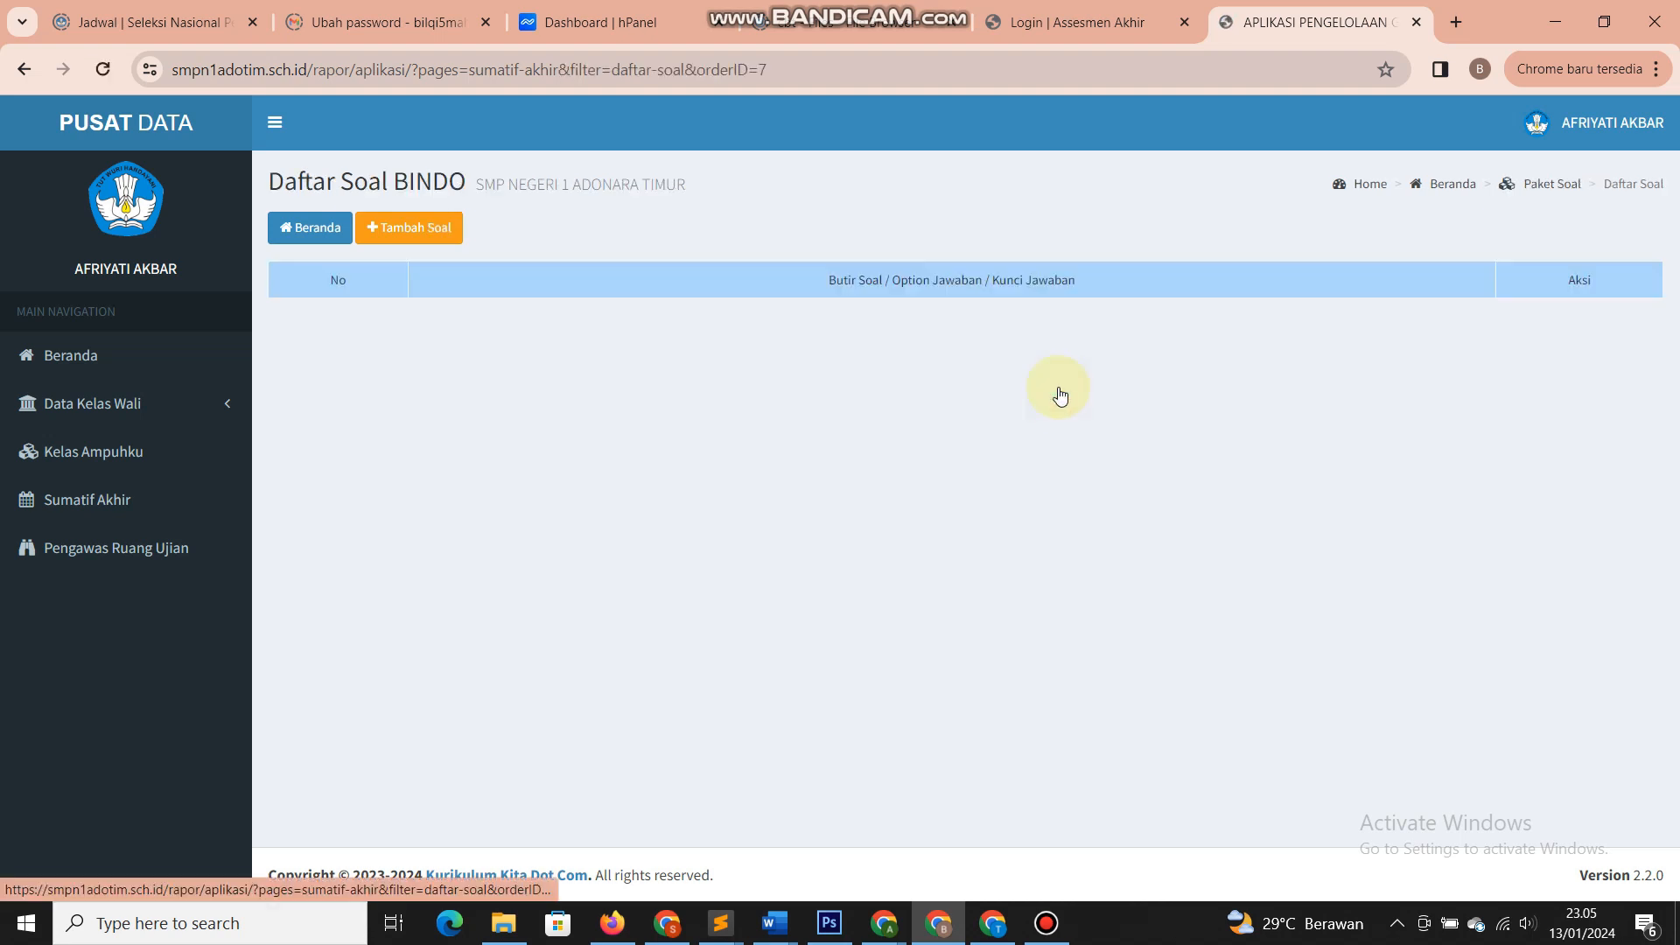
{"action": "left_click", "coordinate": [428, 234]}
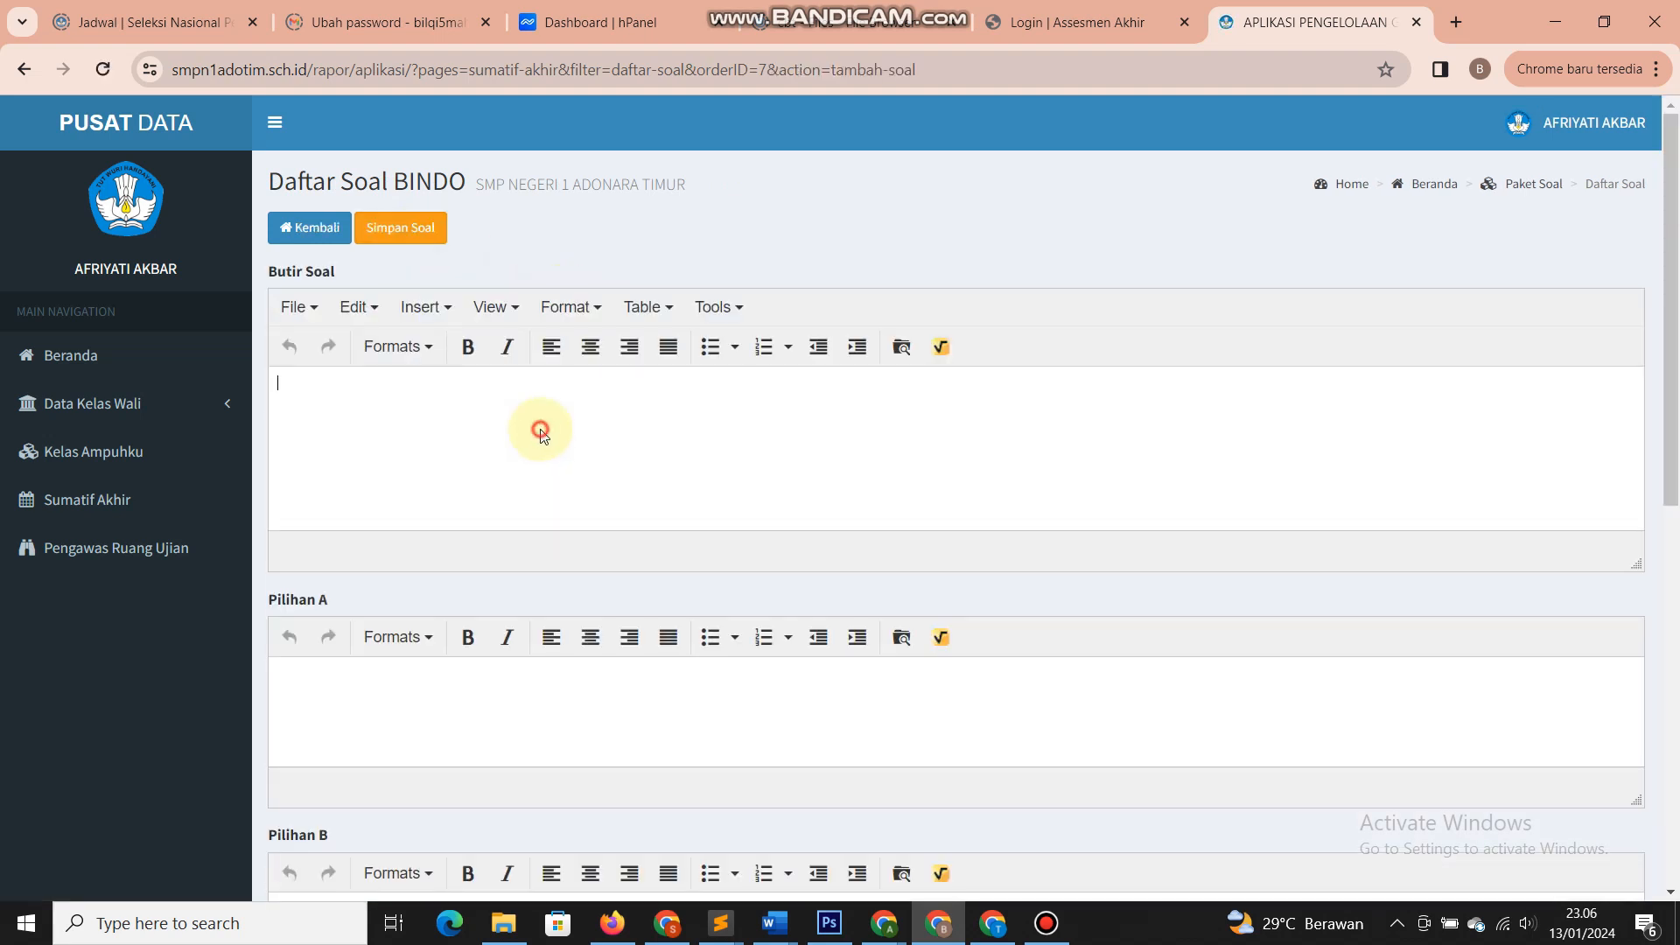
{"action": "left_click", "coordinate": [901, 346]}
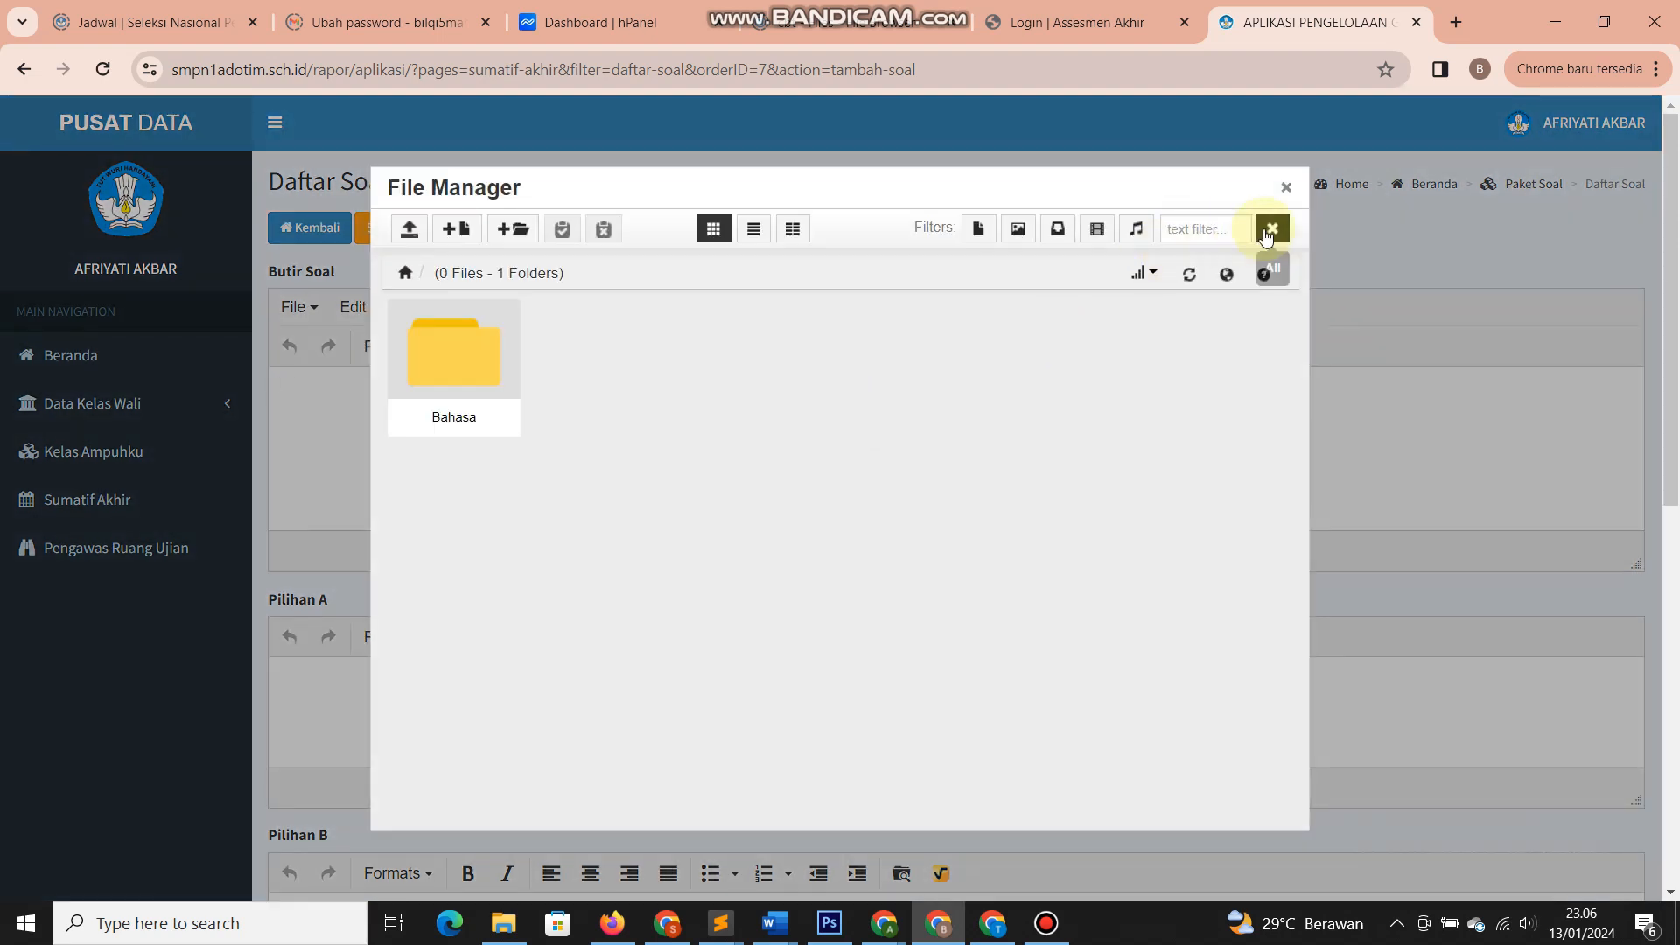
{"action": "left_click", "coordinate": [1284, 189]}
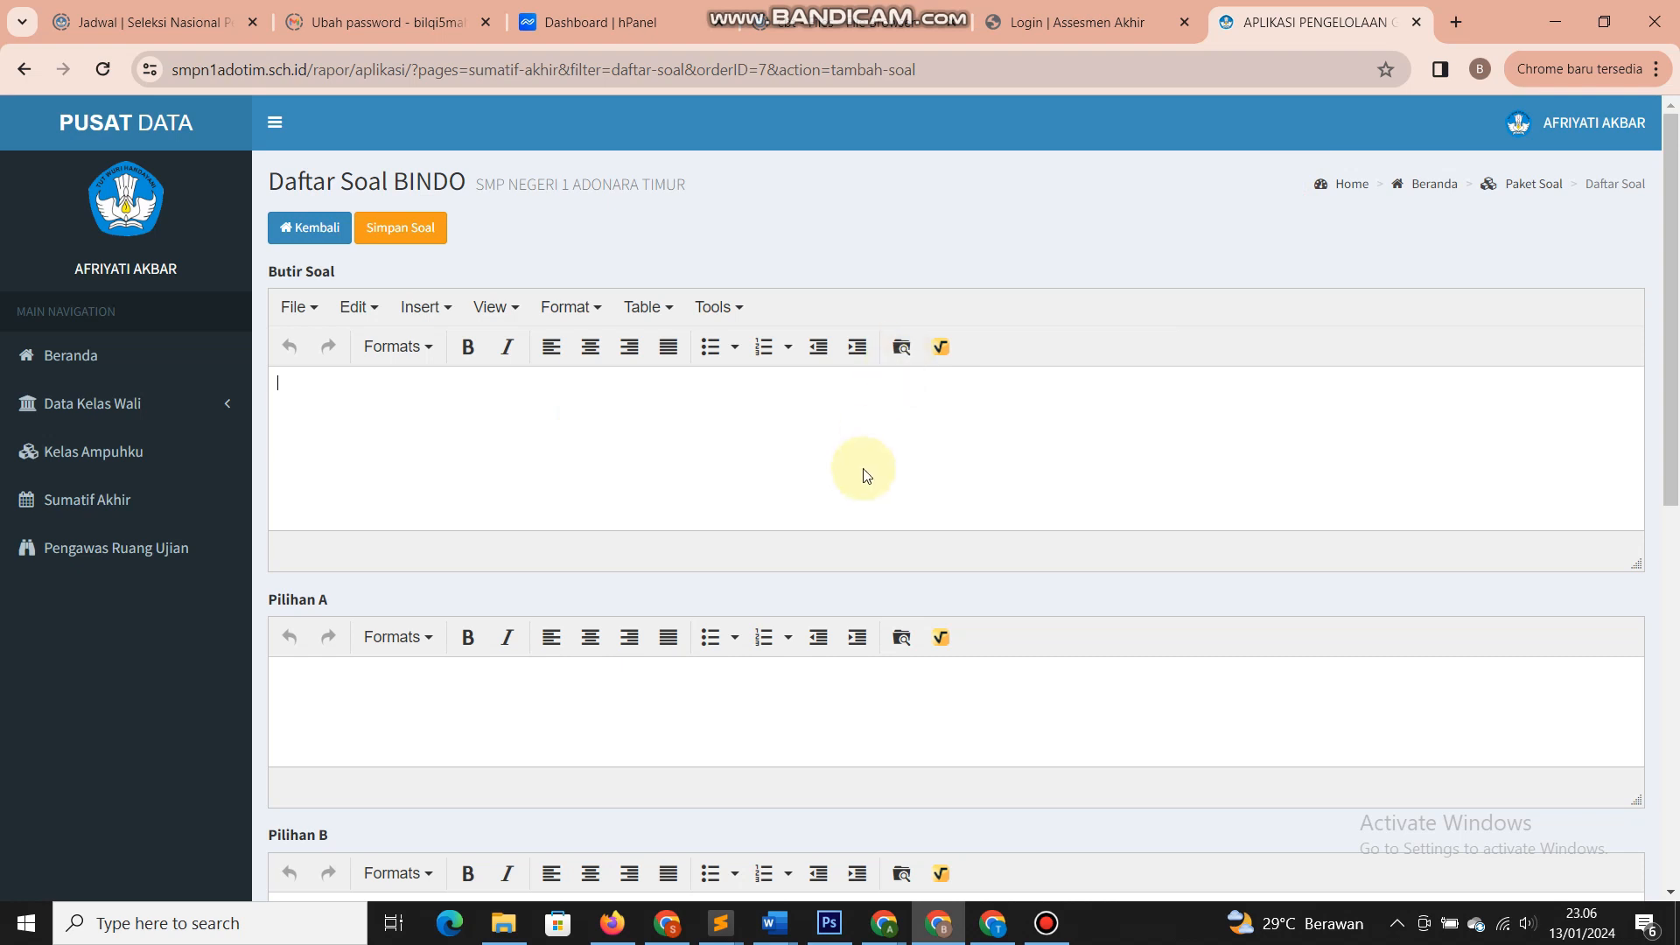
{"action": "left_click", "coordinate": [901, 355]}
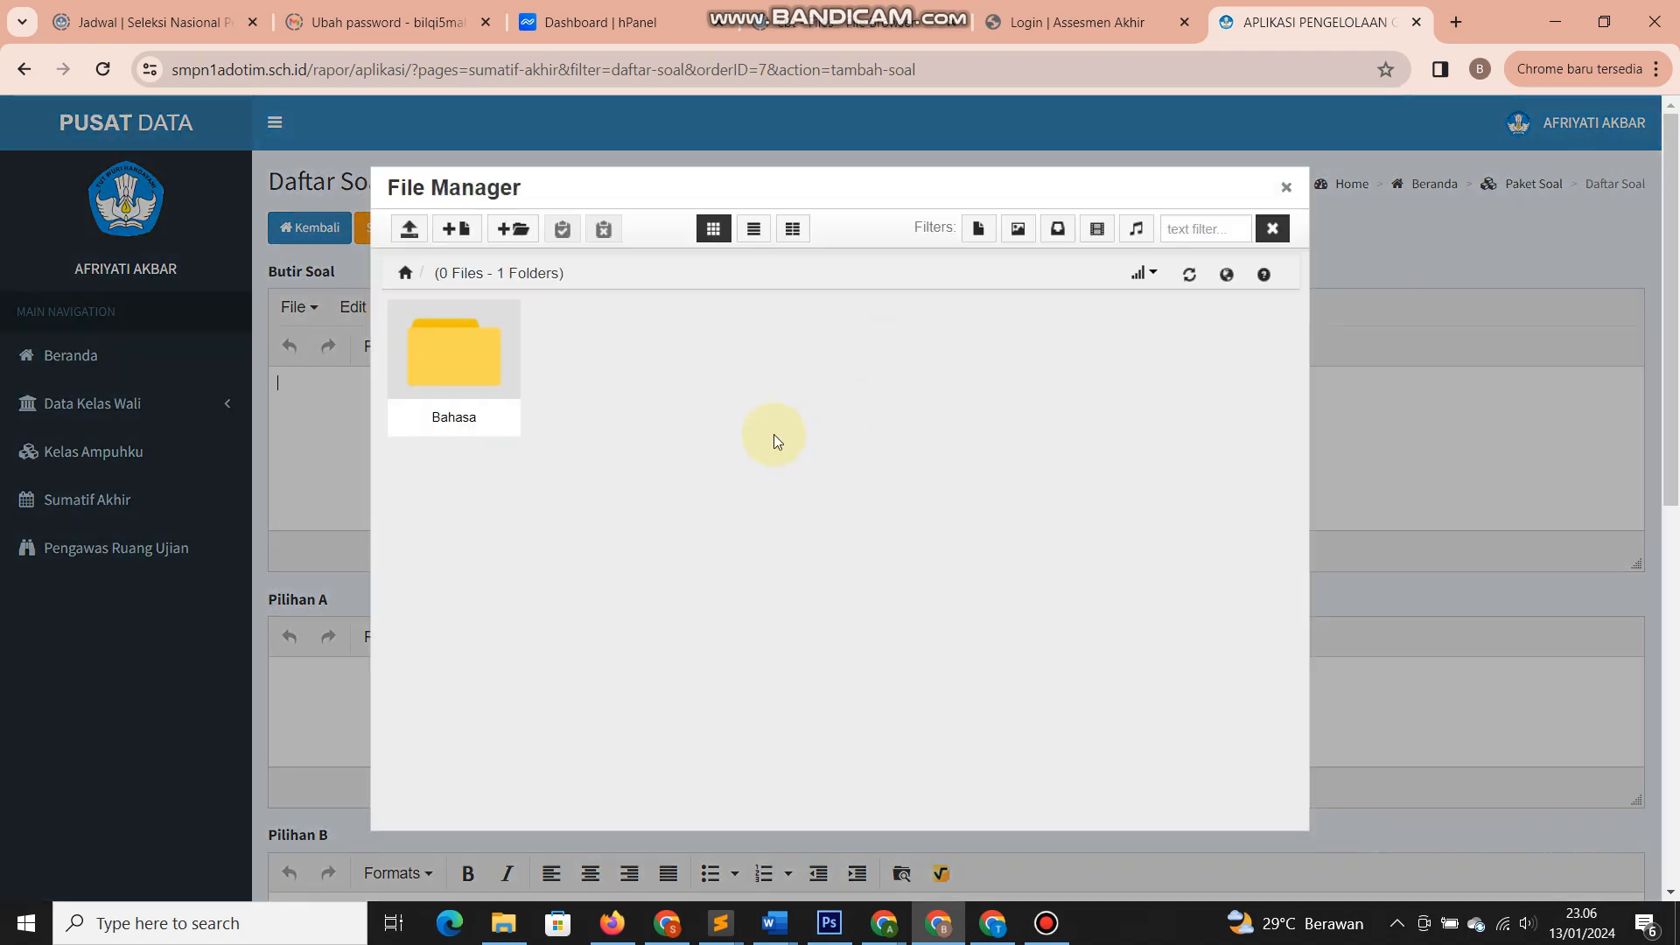
{"action": "left_click", "coordinate": [512, 235]}
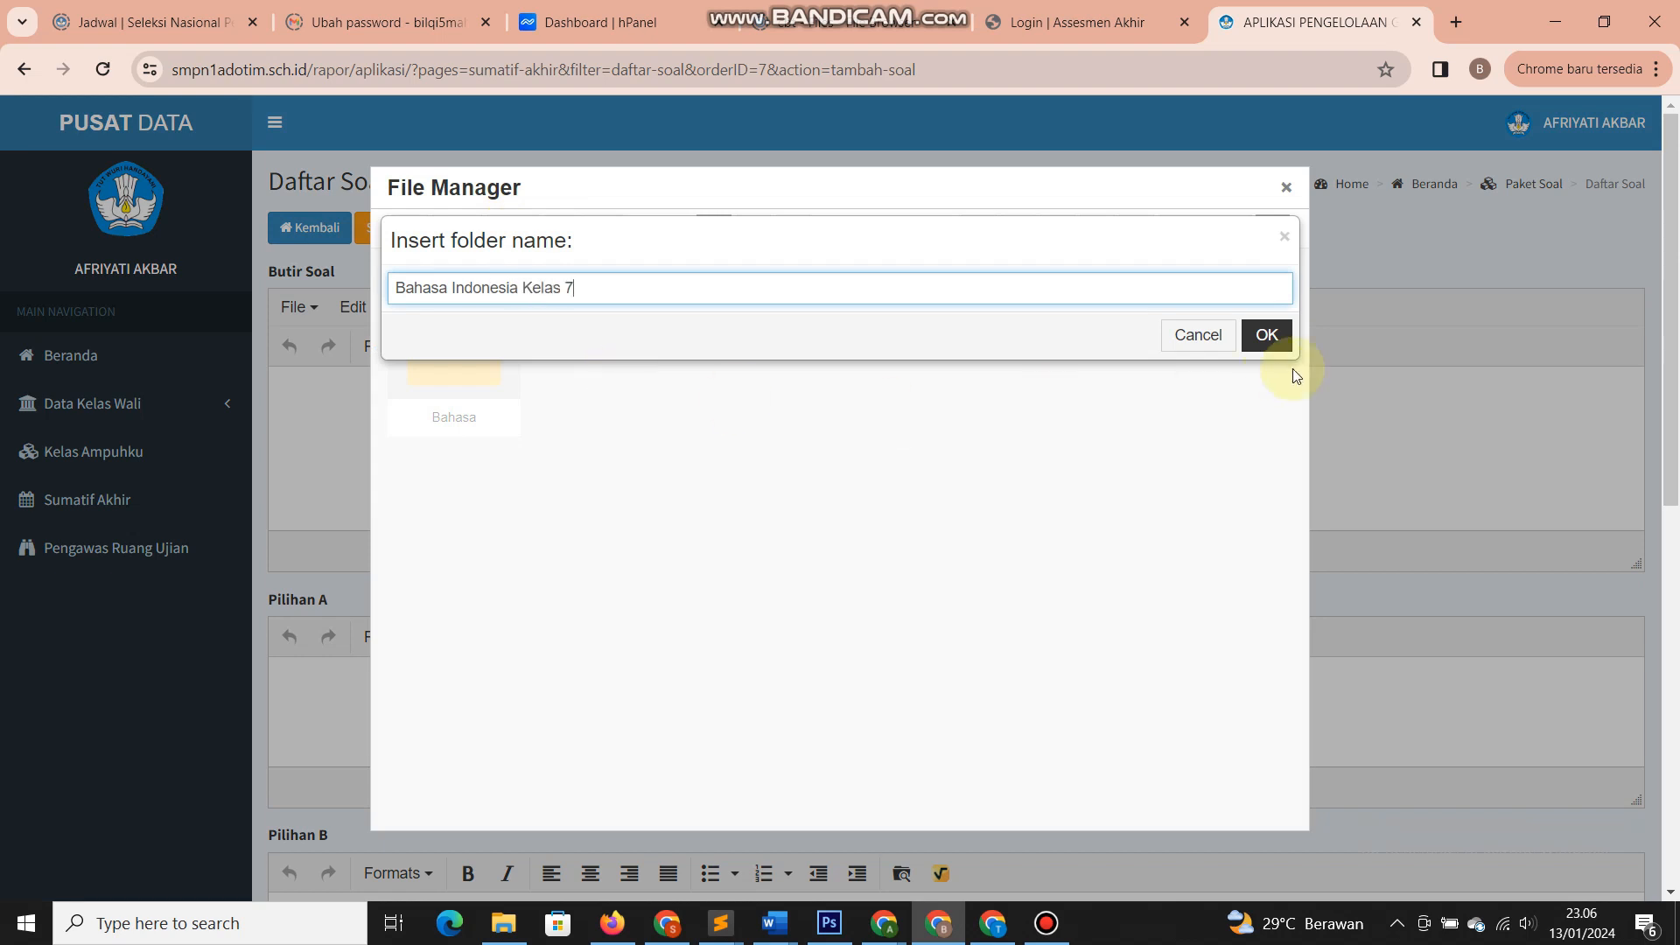
{"action": "left_click", "coordinate": [1275, 347]}
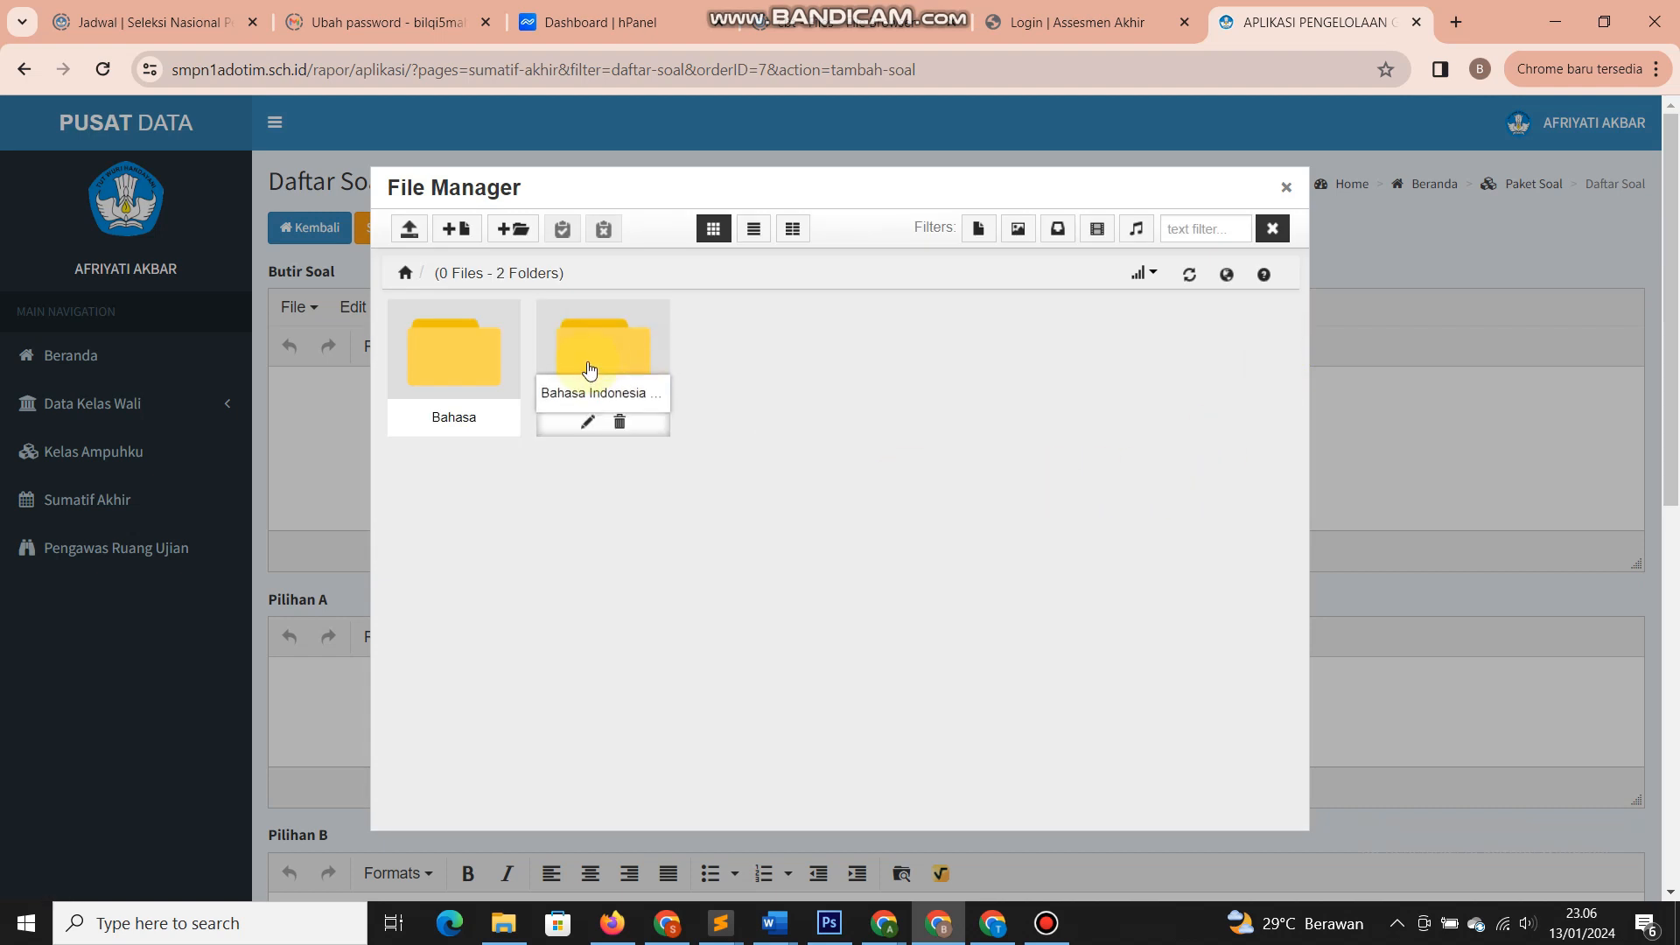
- Open the Bahasa Indonesia Kelas 7 folder and browse the Pictures folder for files to upload
{"action": "left_click", "coordinate": [597, 356]}
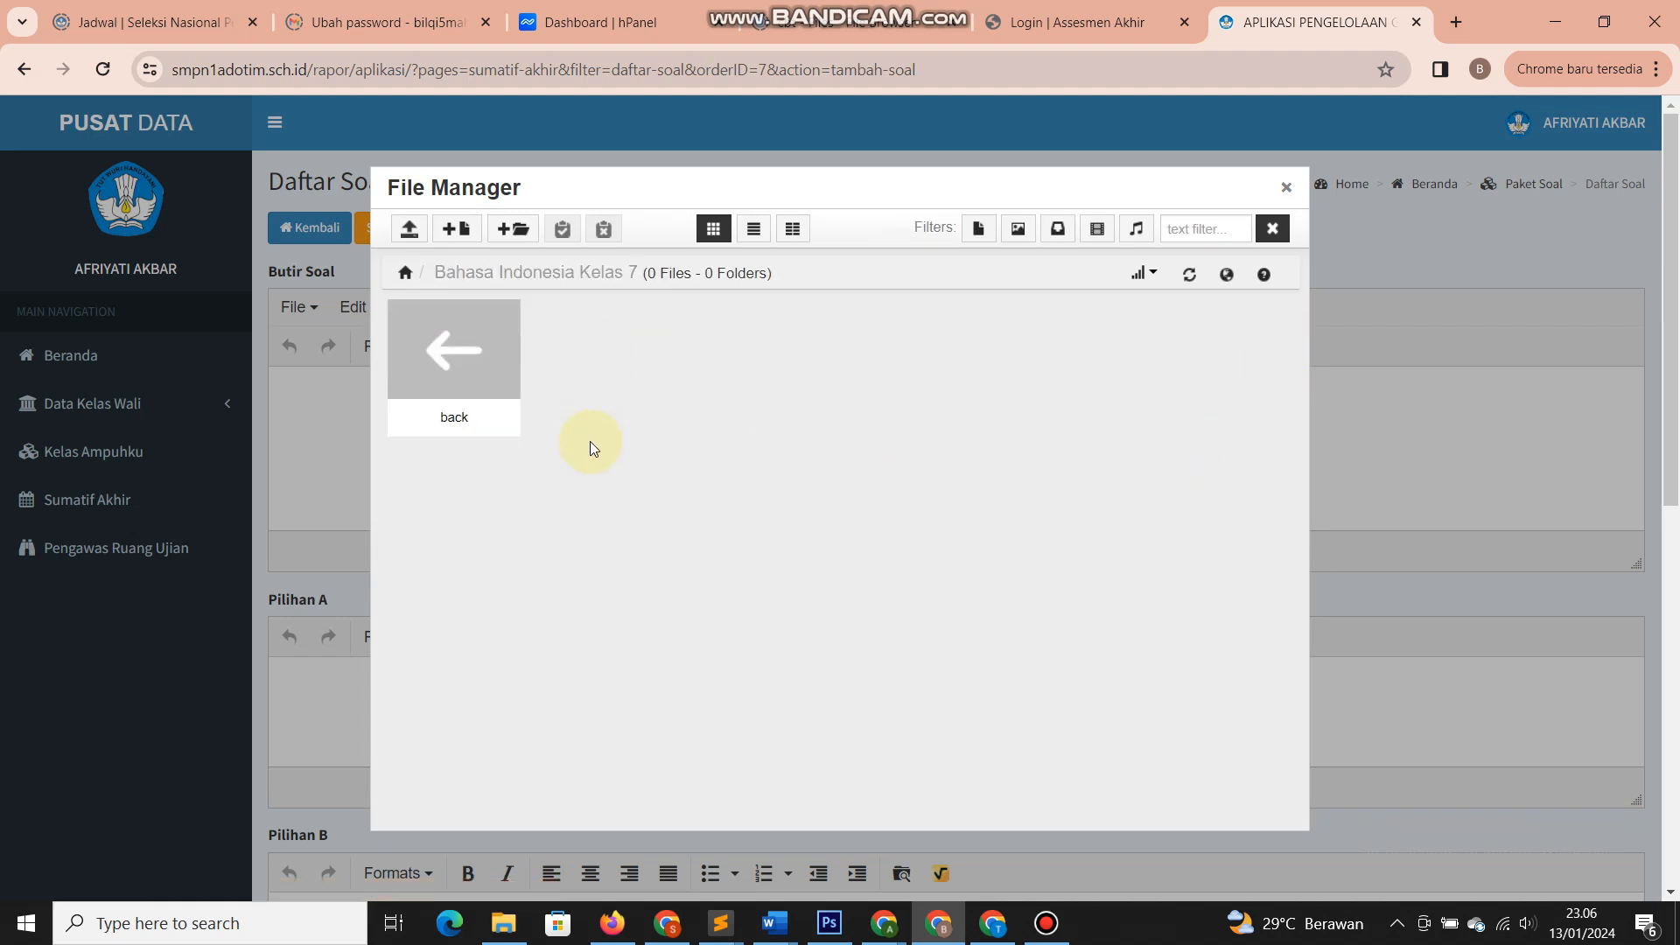
{"action": "left_click", "coordinate": [409, 231]}
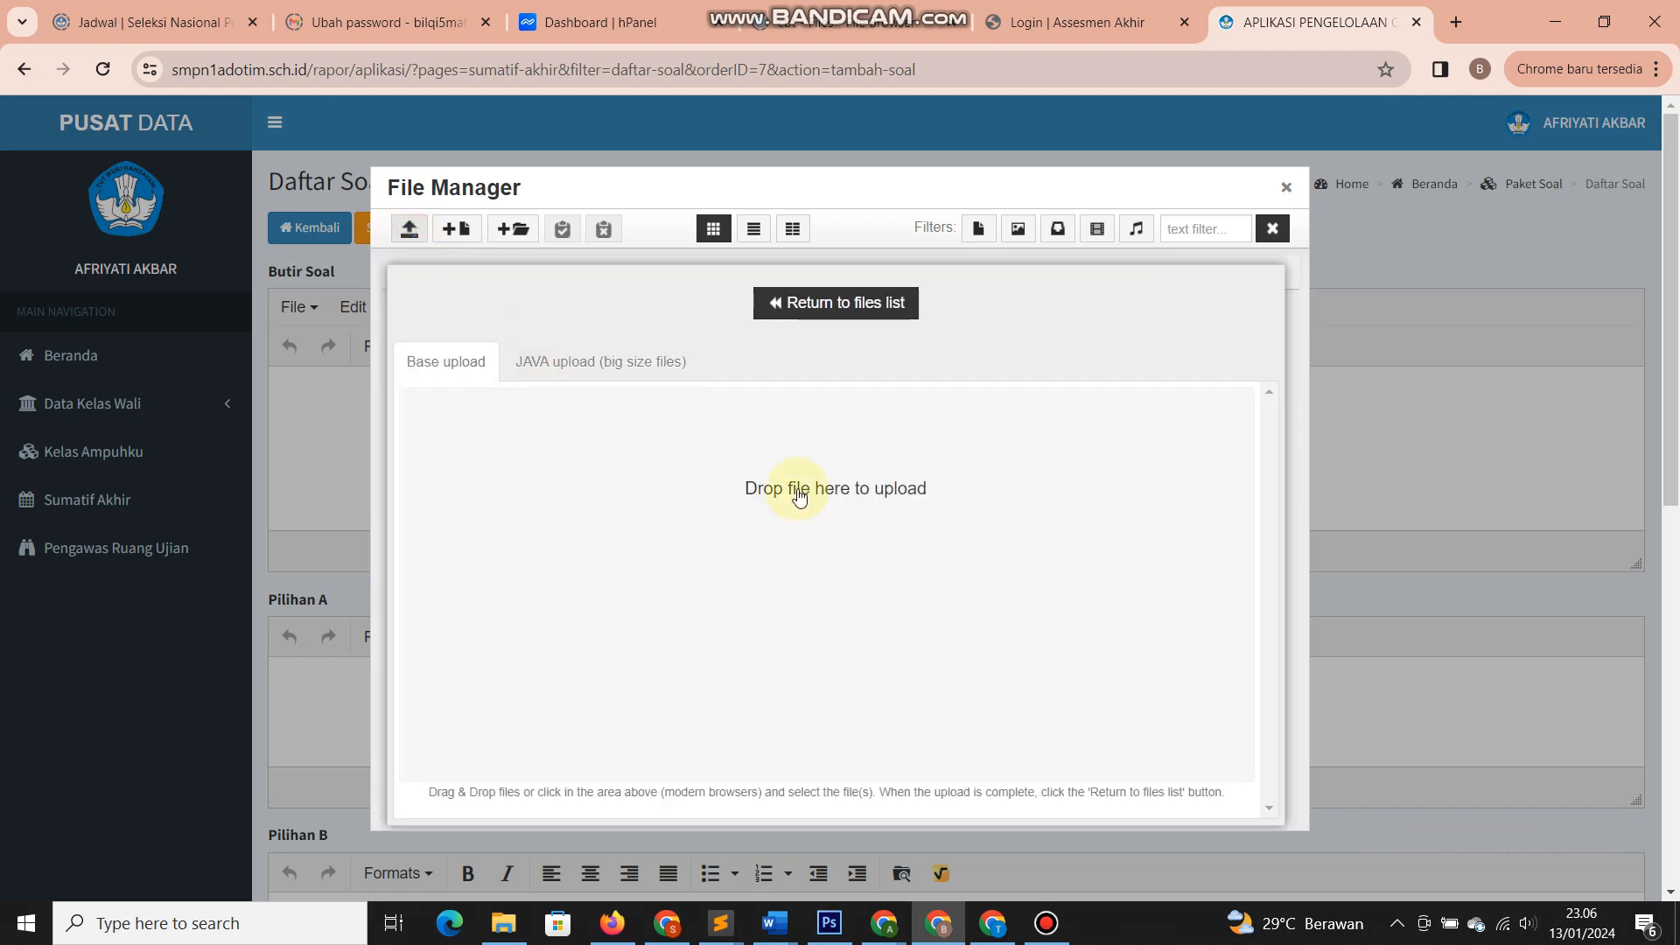
{"action": "left_click", "coordinate": [796, 513]}
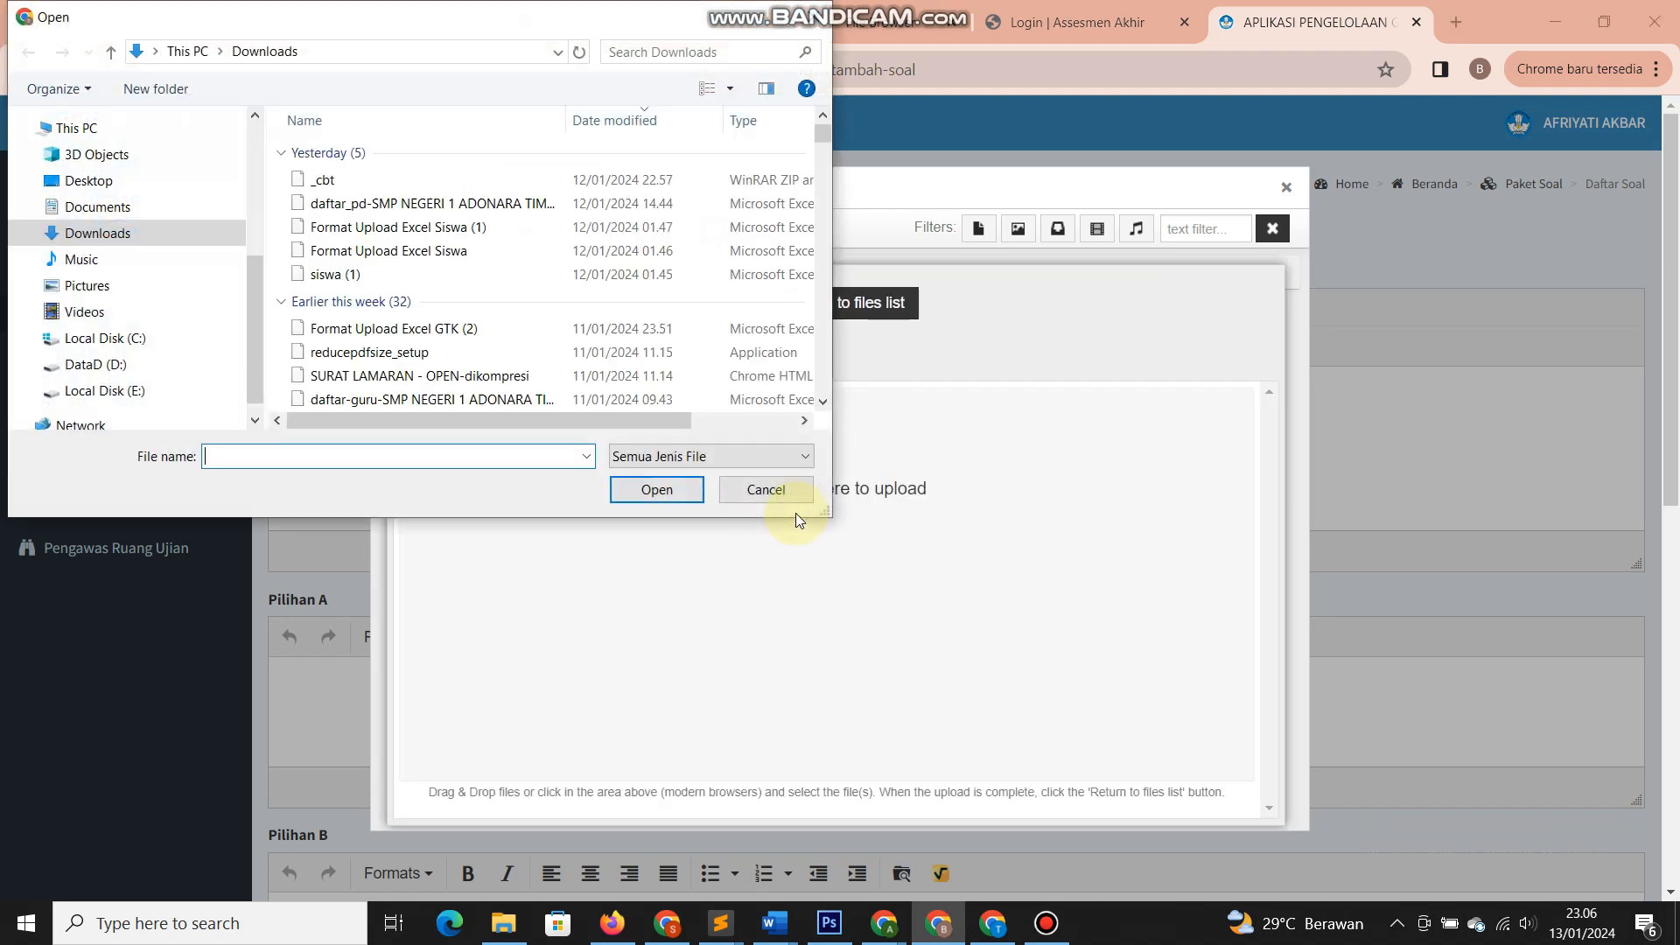
{"action": "left_click", "coordinate": [100, 284]}
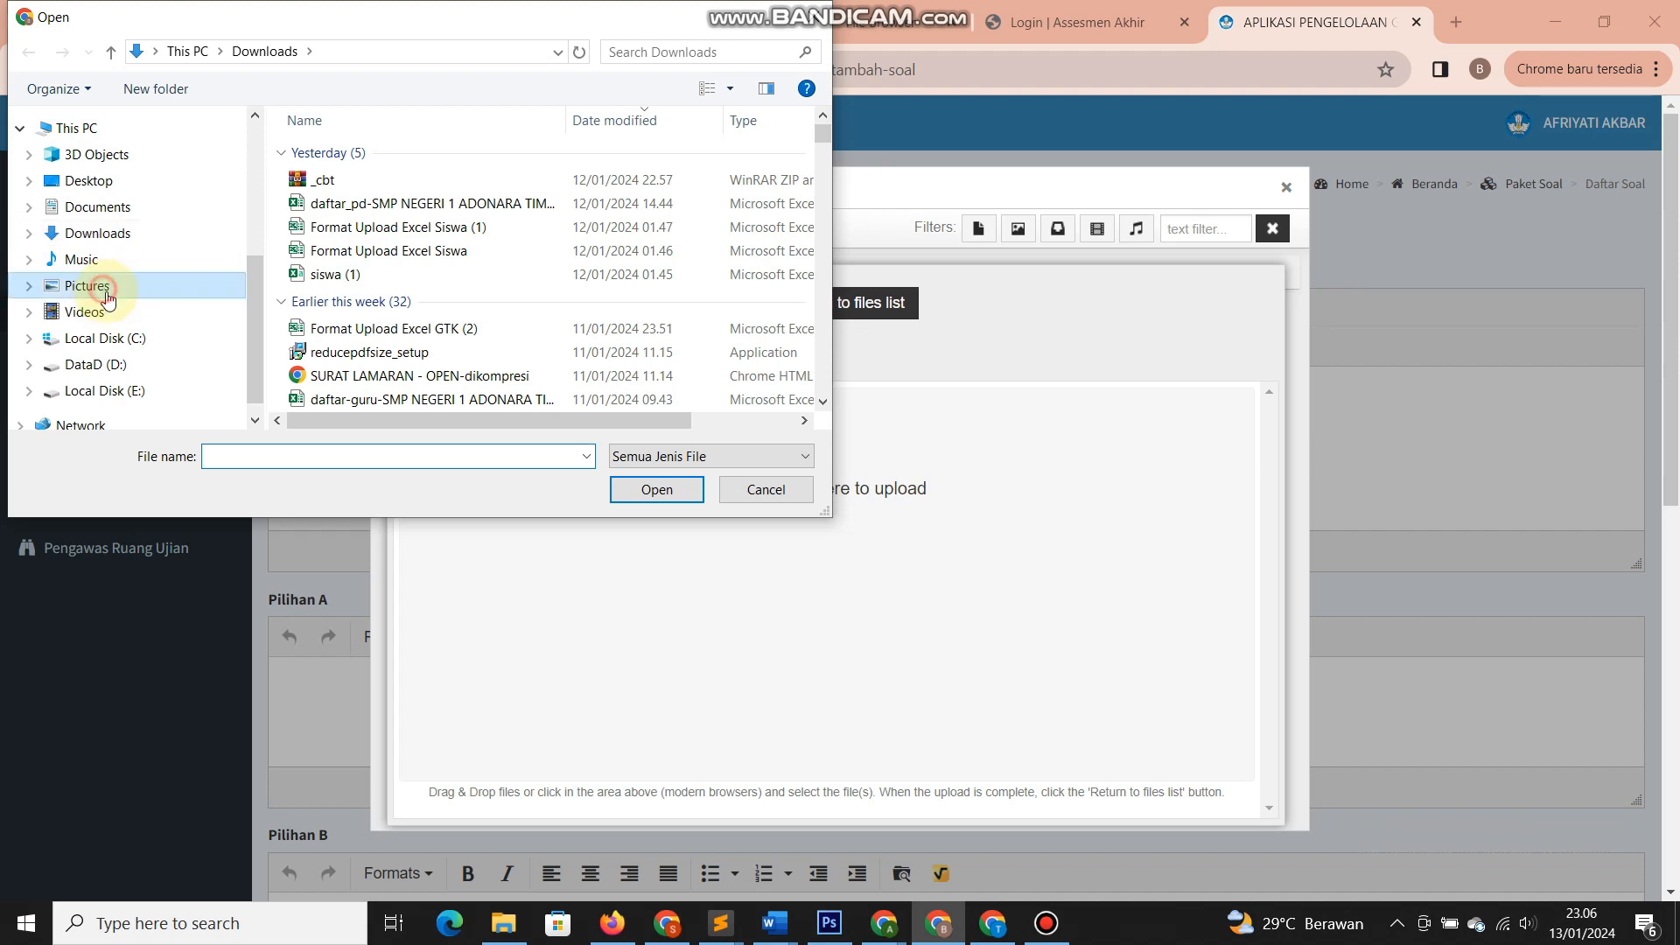
{"action": "scroll", "coordinate": [634, 354], "scroll_direction": "down", "scroll_amount": 8}
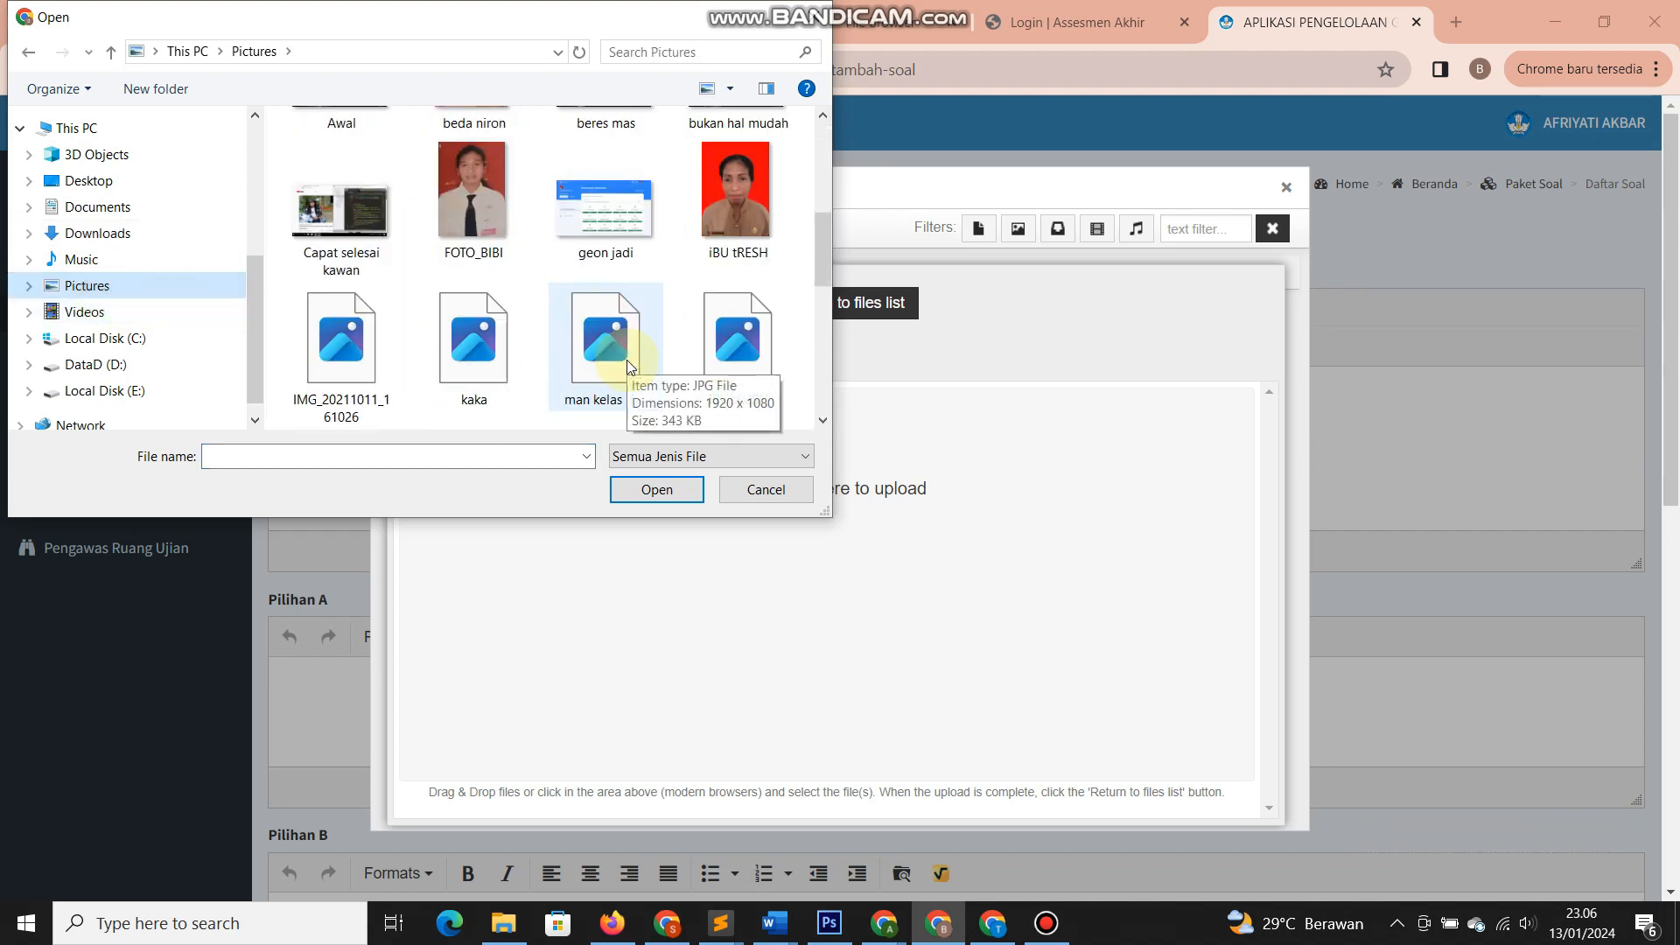
{"action": "scroll", "coordinate": [630, 365], "scroll_direction": "down", "scroll_amount": 3}
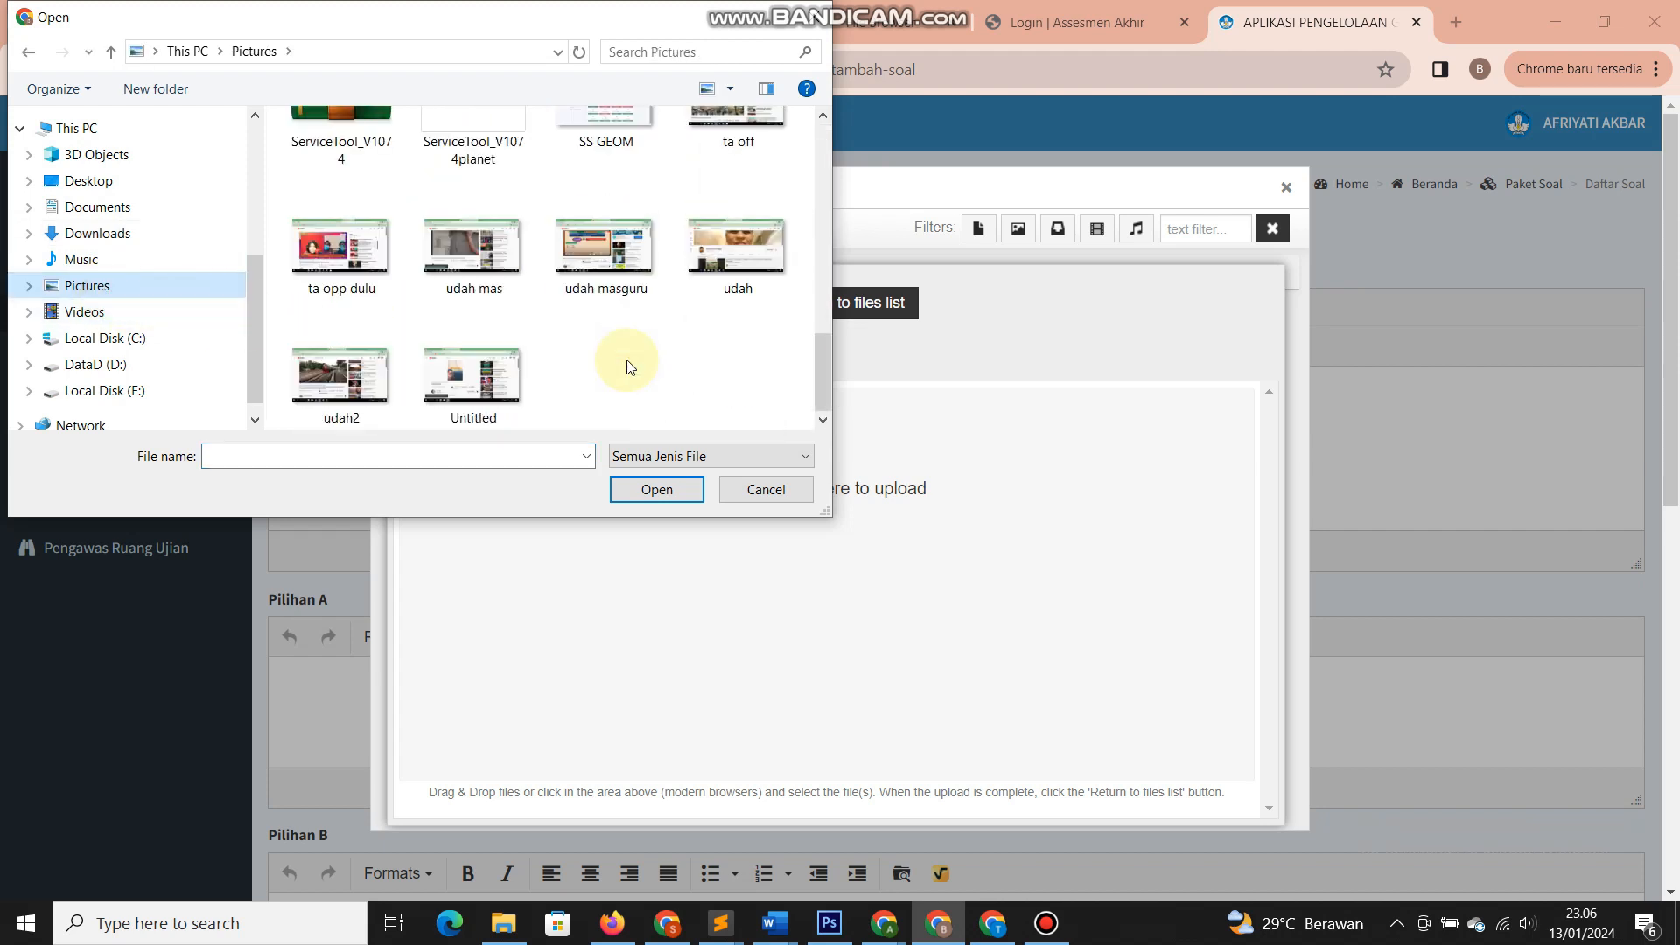
{"action": "scroll", "coordinate": [630, 366], "scroll_direction": "up", "scroll_amount": 3}
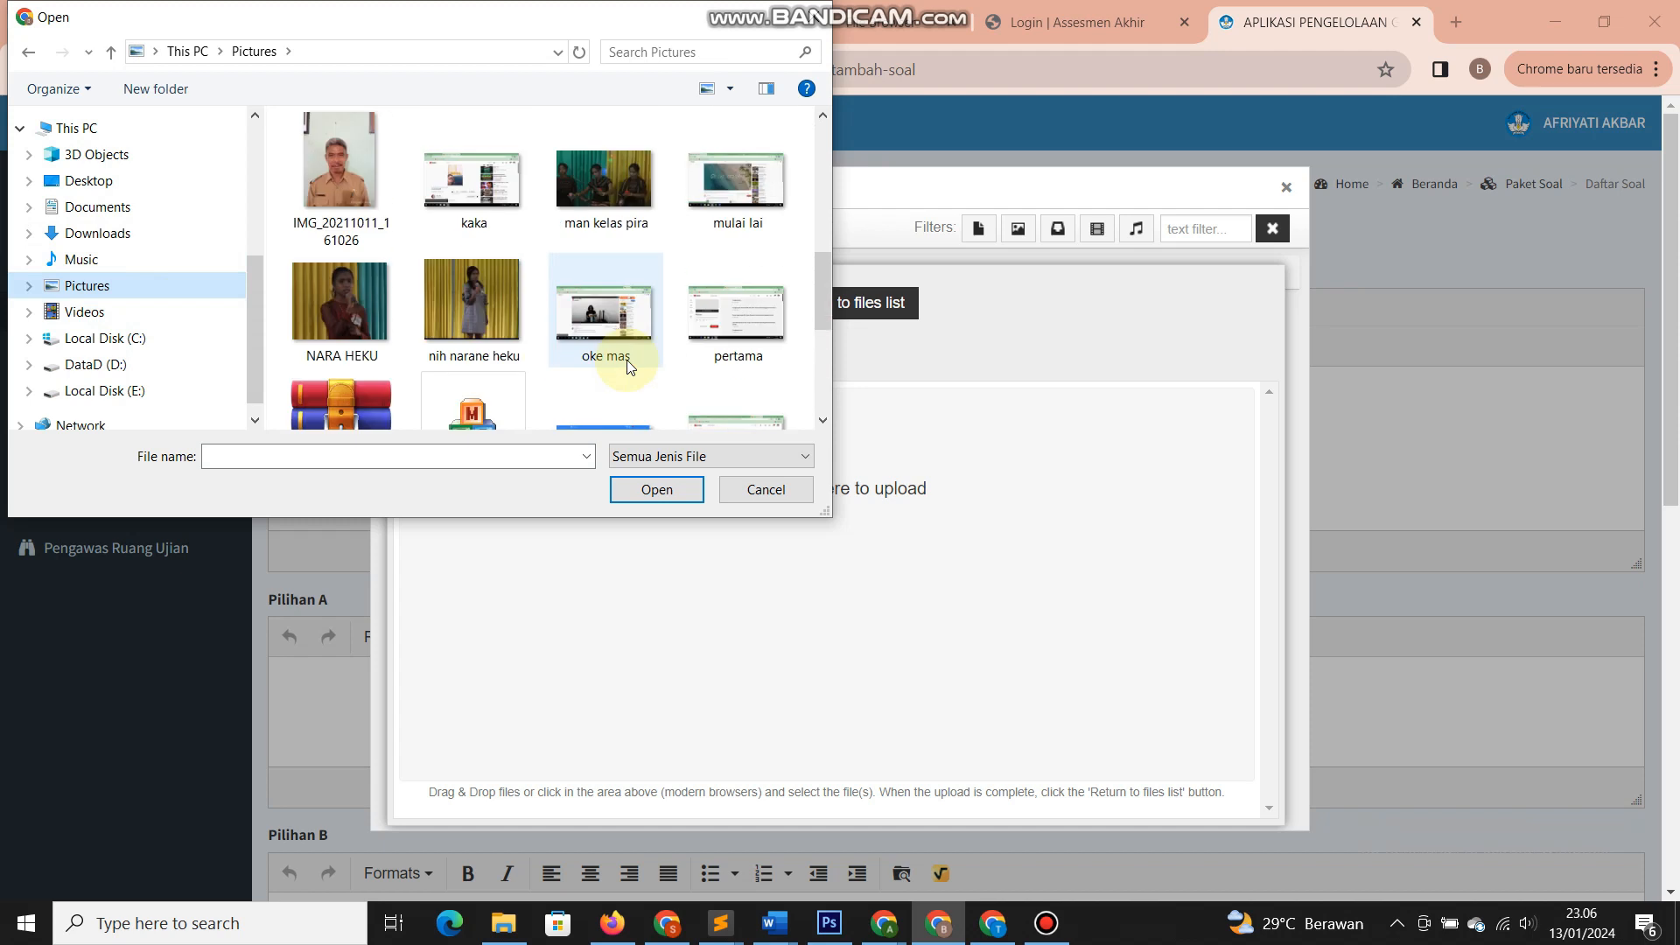
{"action": "scroll", "coordinate": [626, 361], "scroll_direction": "up", "scroll_amount": 6}
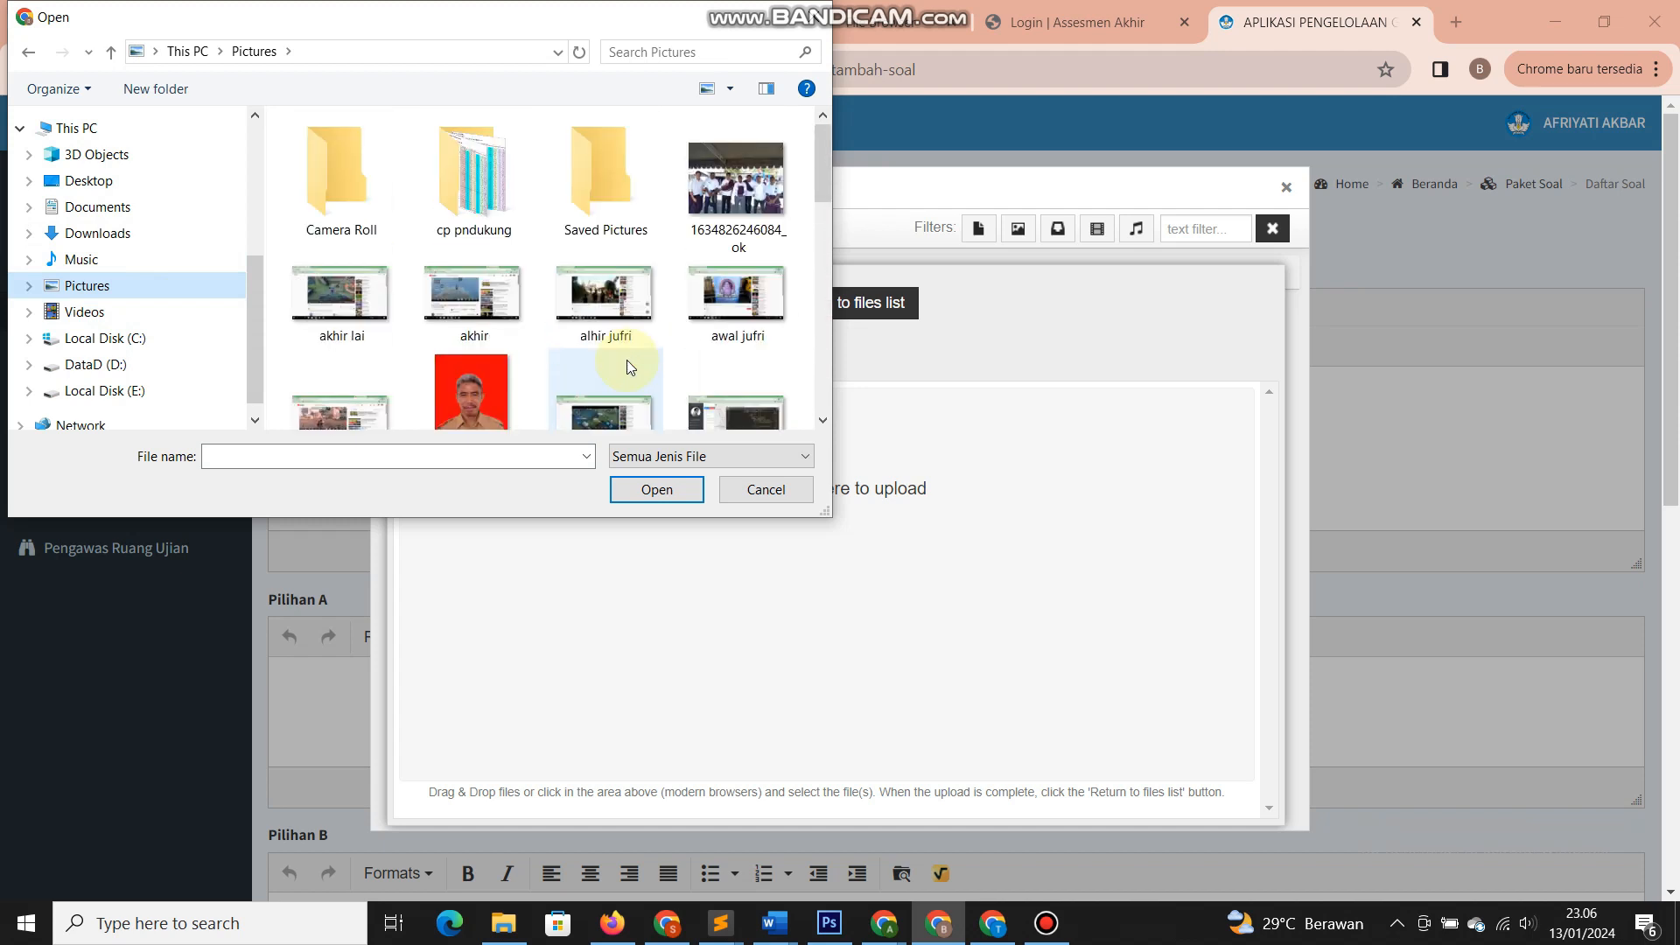
- Upload Fisika - X MIA 3 Katrine, pkw x mia 1 and pkw x mia 2 from cp pndukung
{"action": "double_click", "coordinate": [479, 184]}
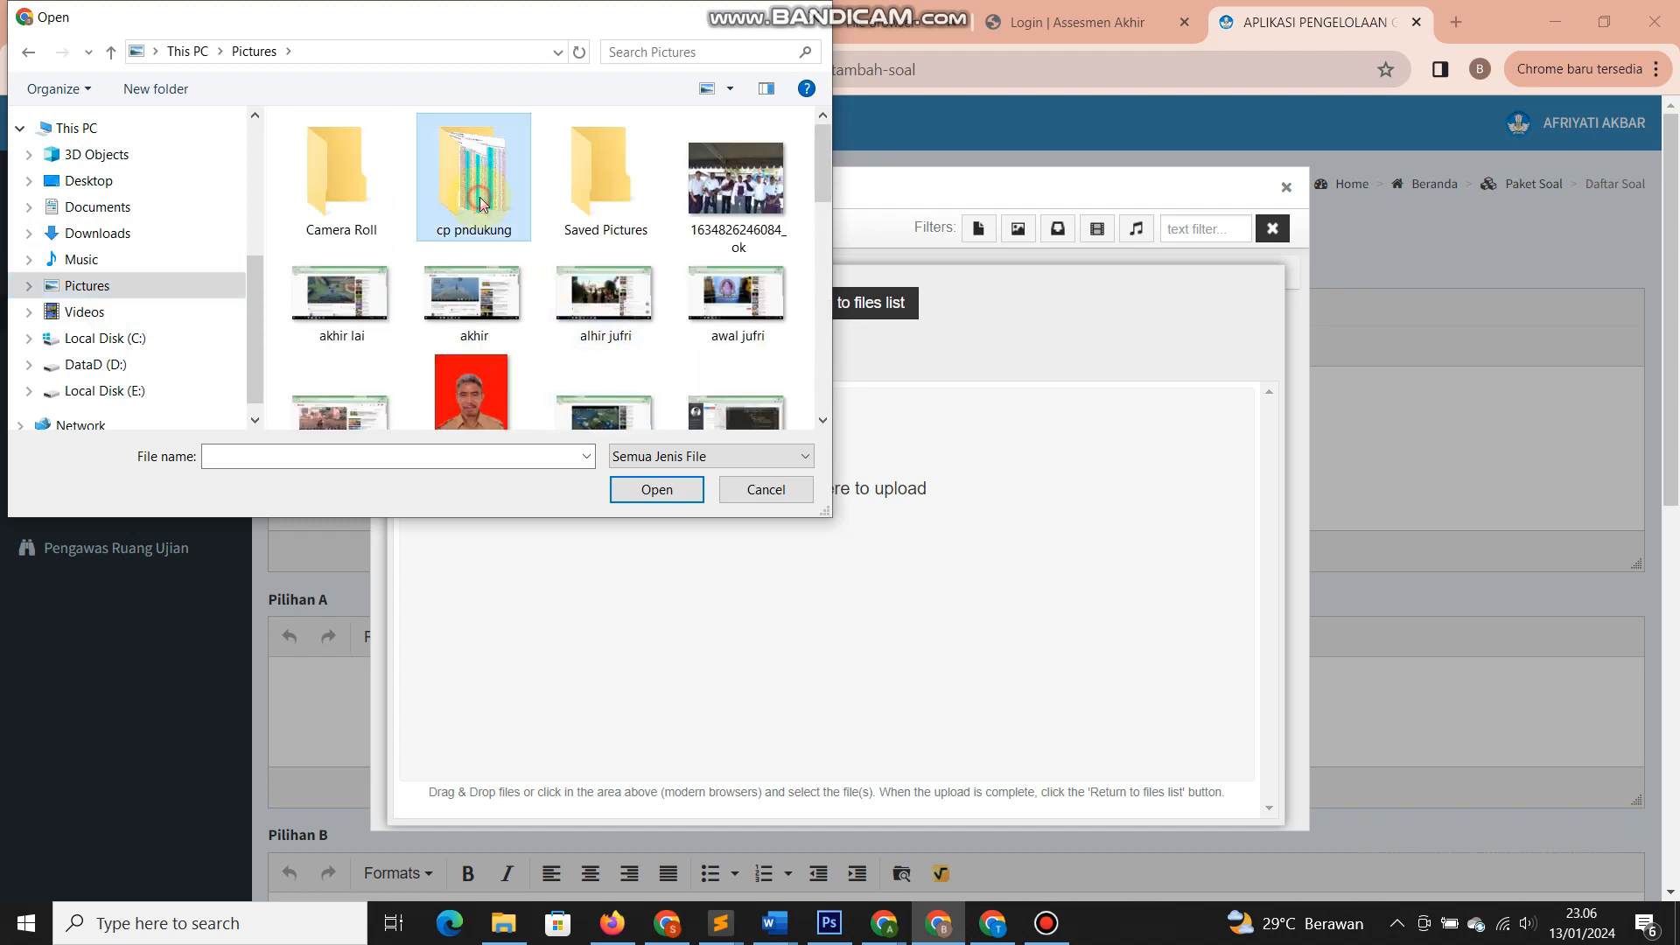
{"action": "left_click", "coordinate": [28, 54]}
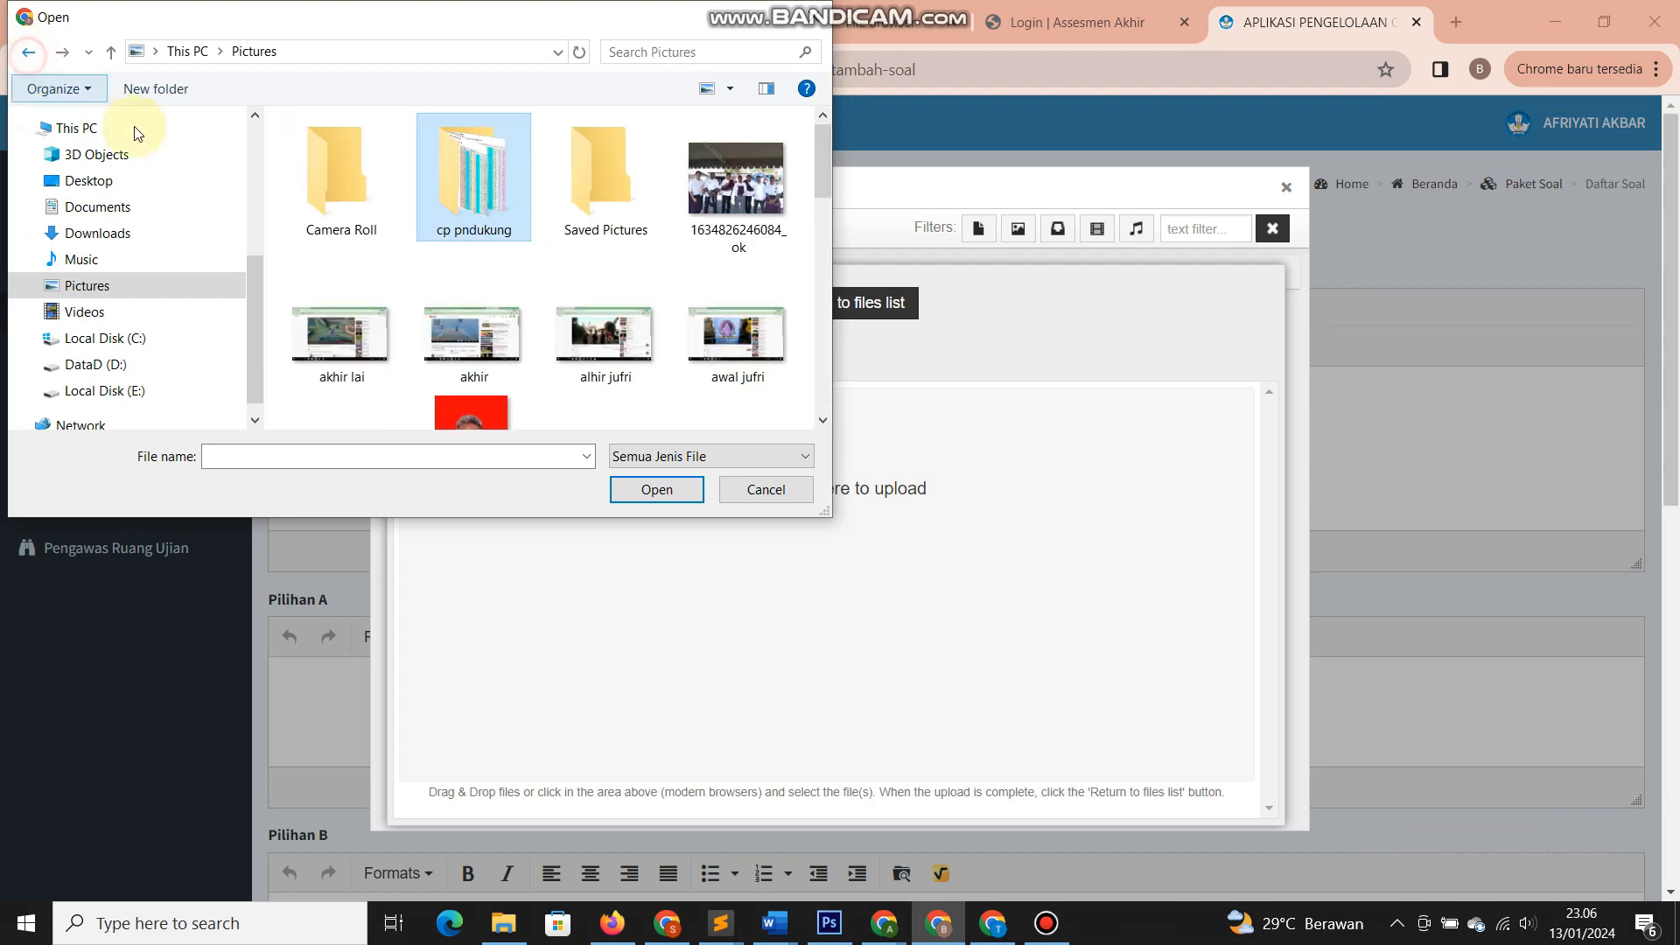
{"action": "double_click", "coordinate": [505, 204]}
{"action": "left_click", "coordinate": [380, 207]}
{"action": "left_click", "coordinate": [463, 210], "text": "ctrl"}
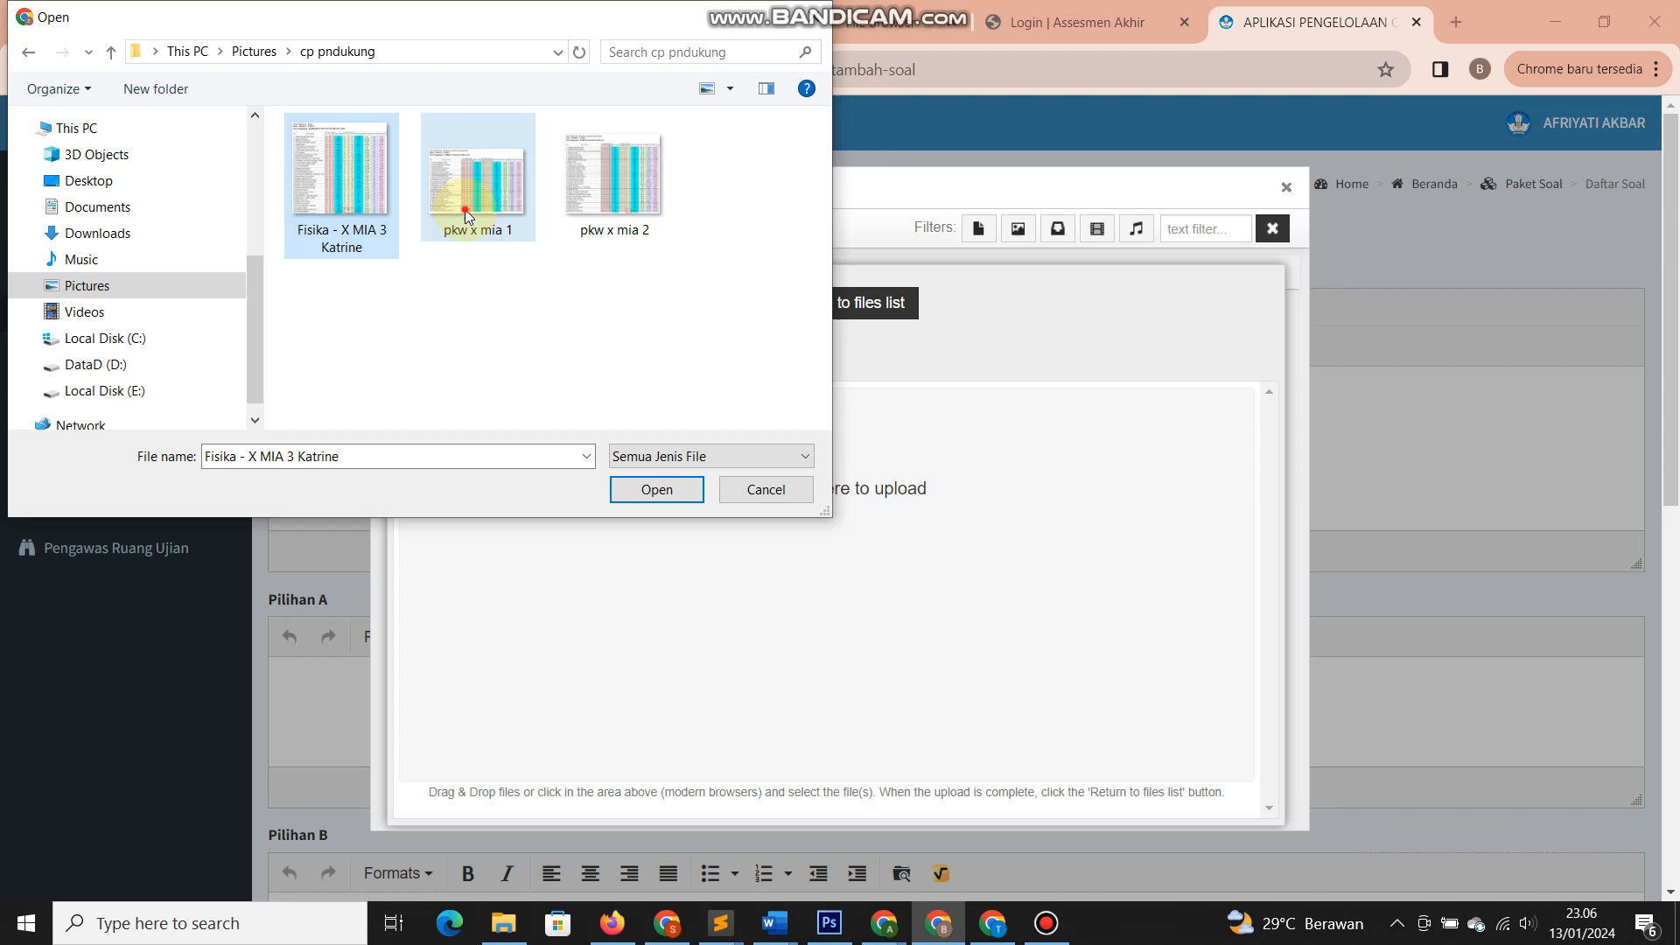
{"action": "left_click", "coordinate": [629, 223], "text": "ctrl"}
{"action": "left_click", "coordinate": [643, 488]}
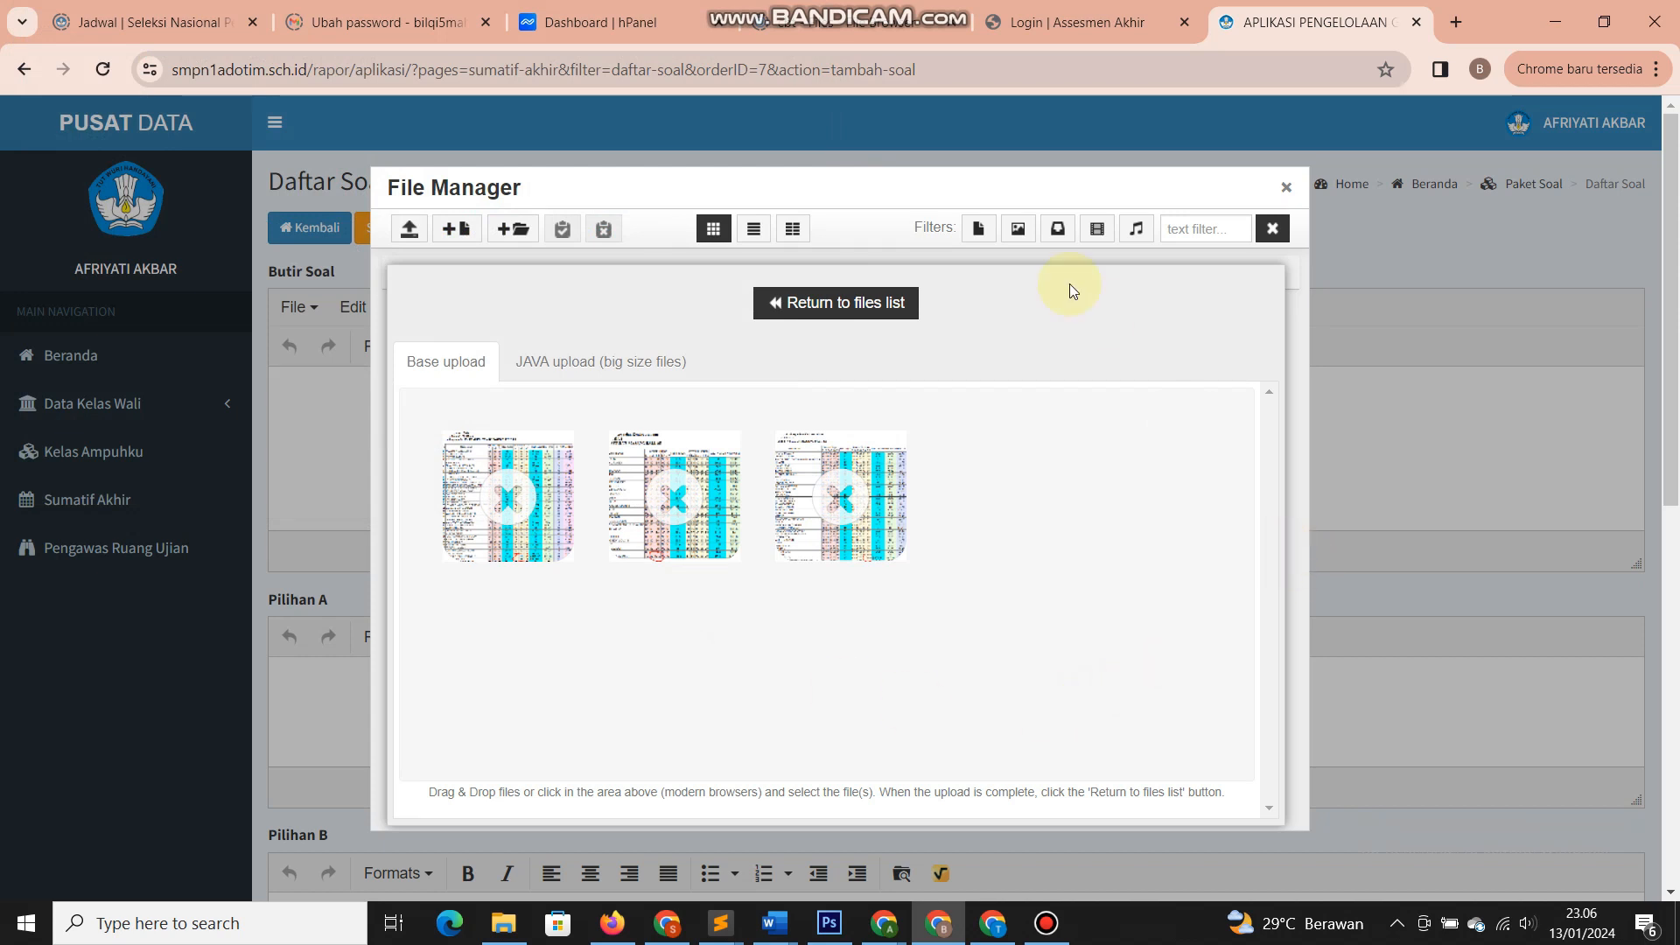
- Insert the Fisika image into the question, then remove the broken image again
{"action": "left_click_drag", "start_coordinate": [998, 183], "coordinate": [1187, 156]}
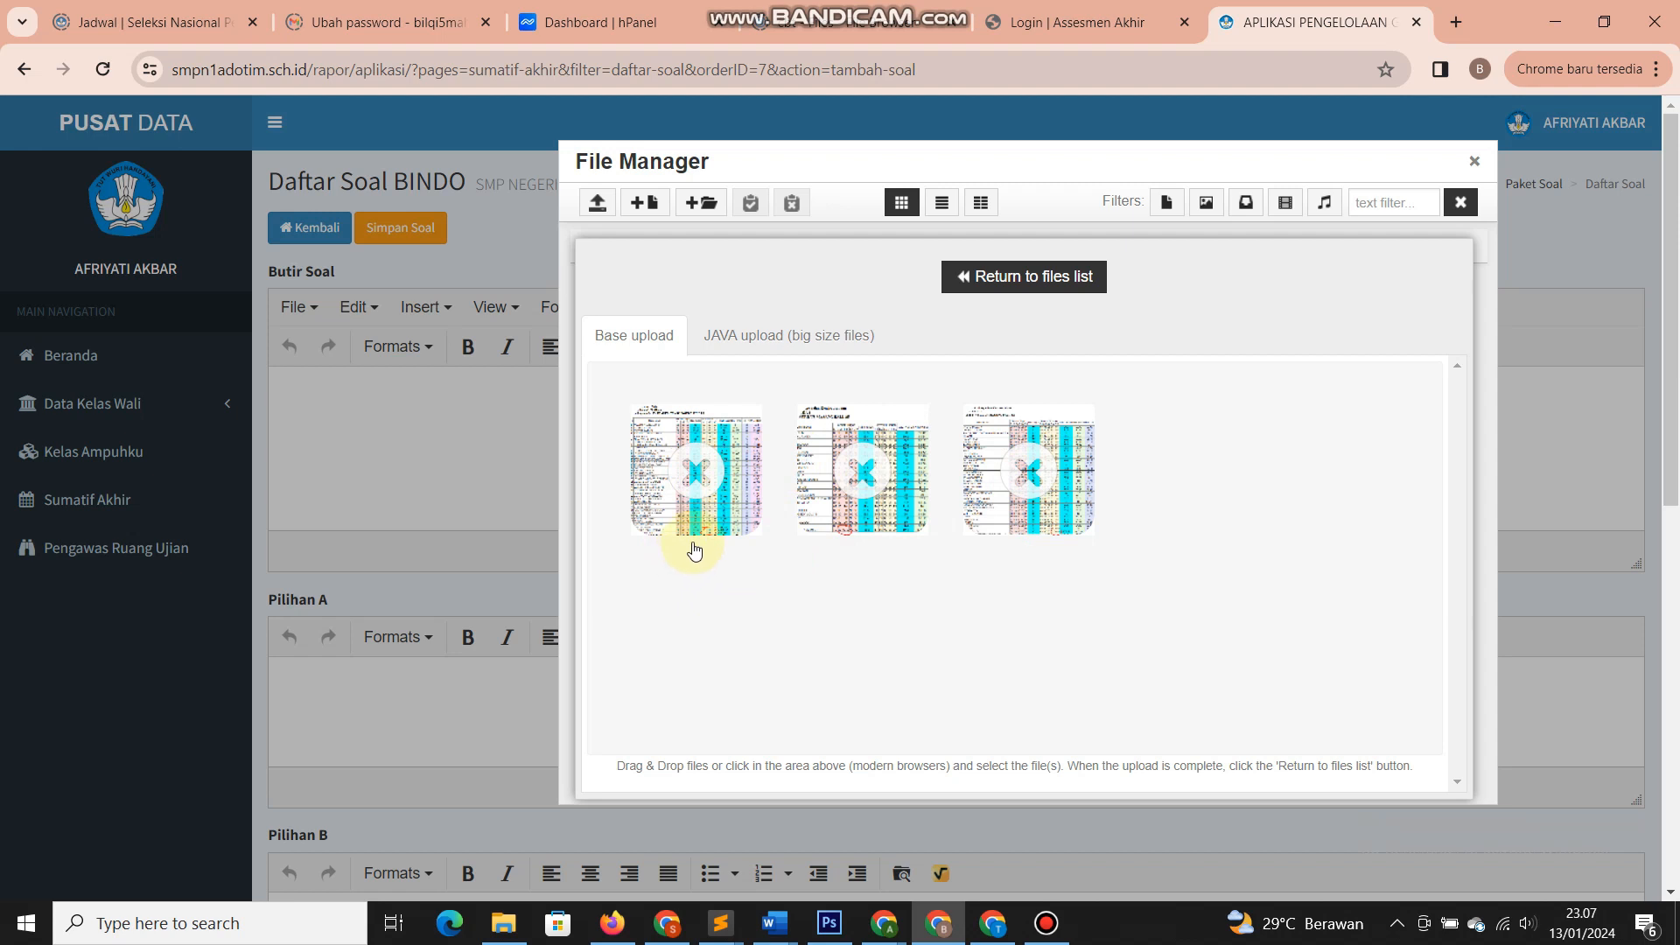
{"action": "left_click", "coordinate": [963, 278]}
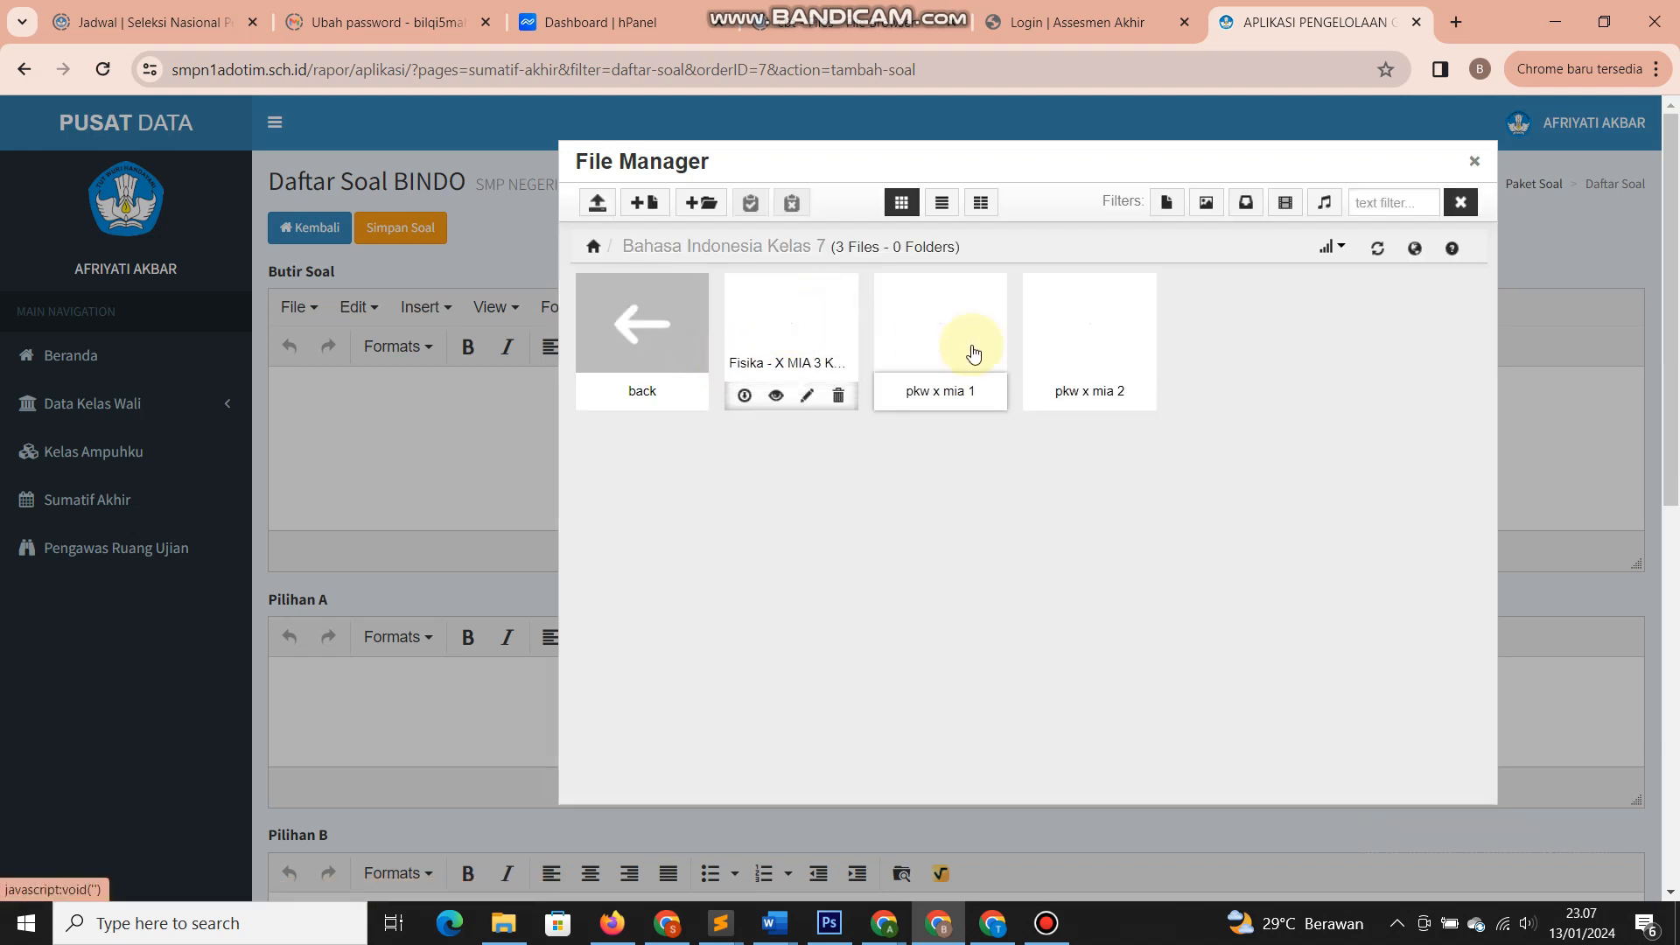
{"action": "left_click", "coordinate": [1379, 251]}
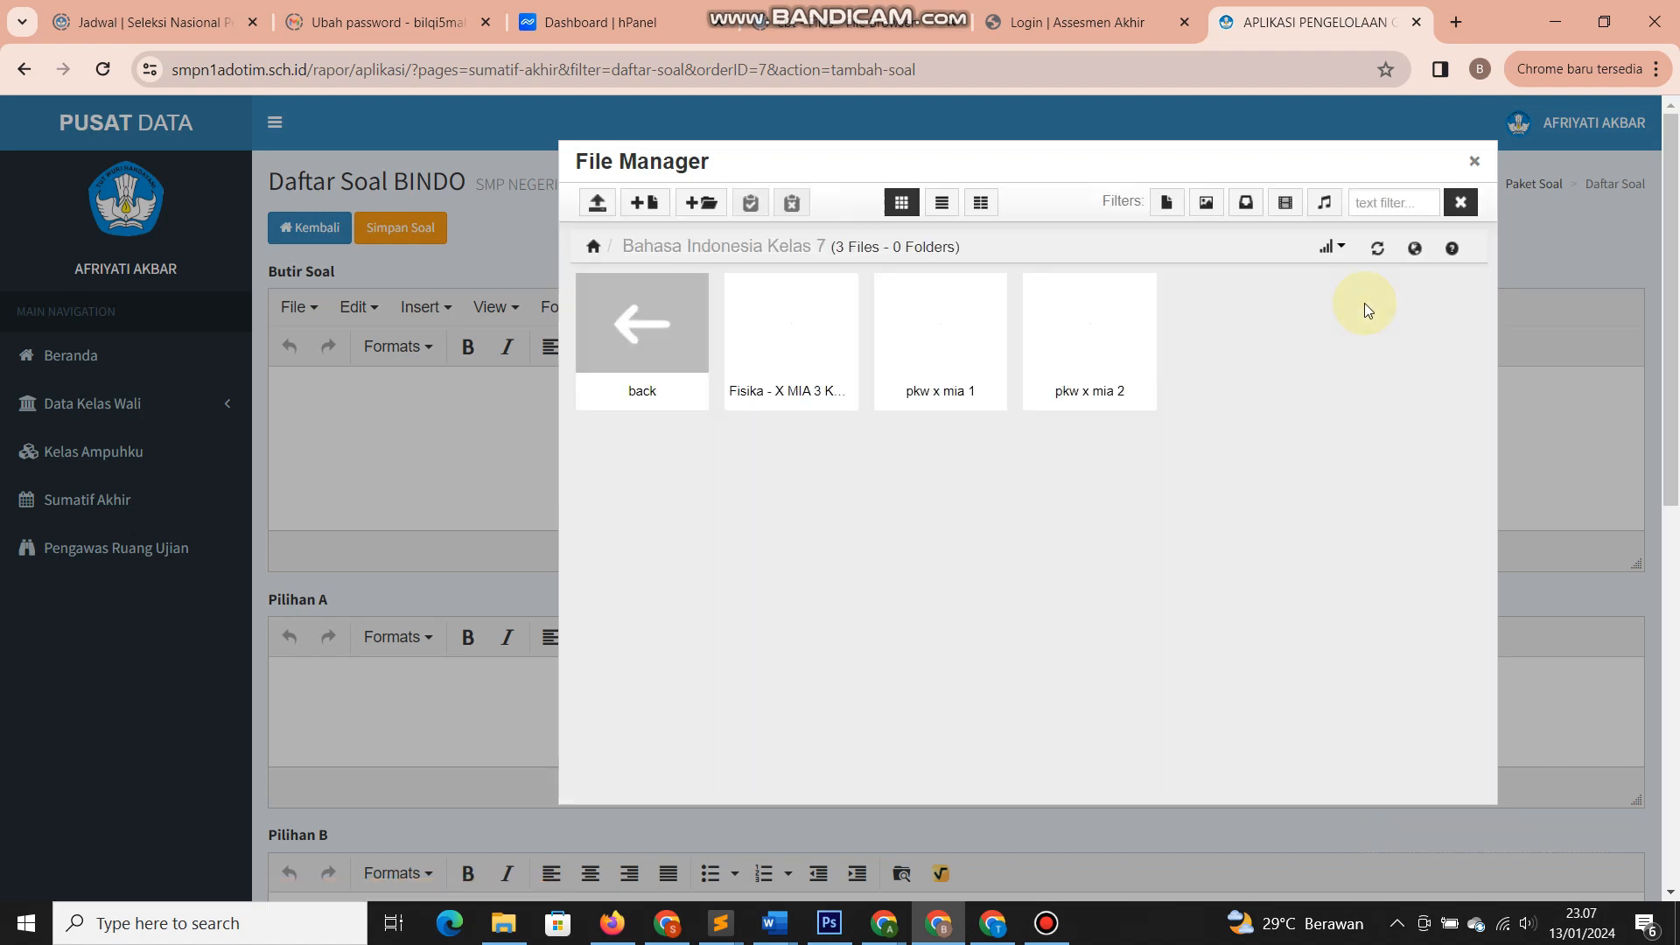
{"action": "left_click", "coordinate": [793, 327]}
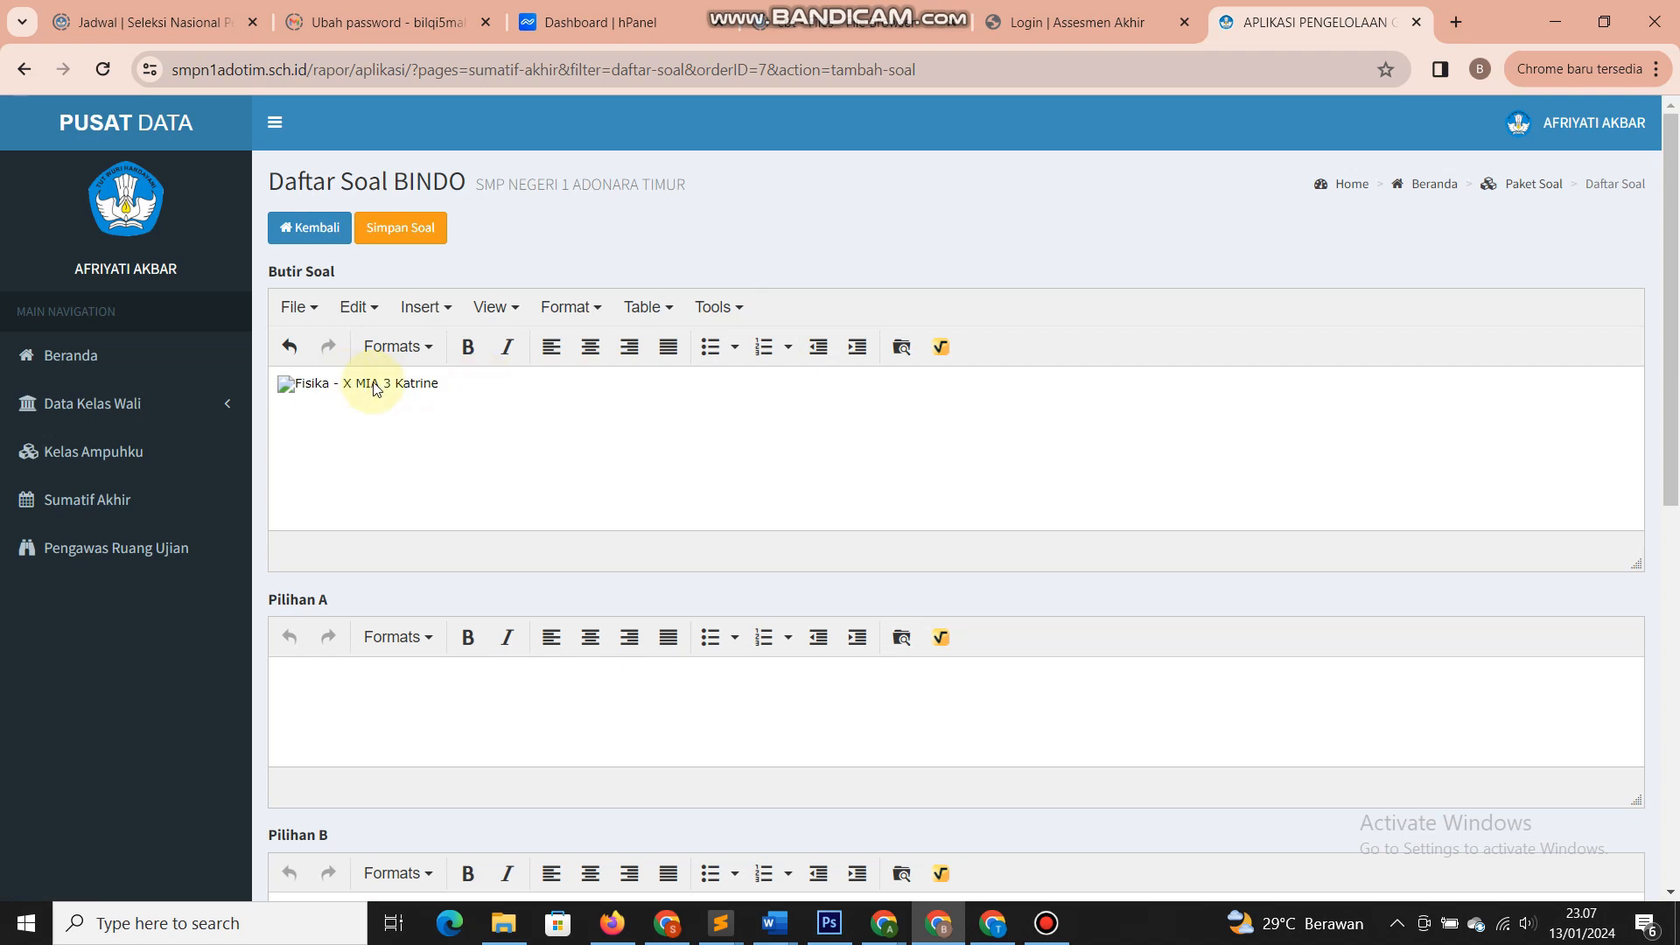
{"action": "key", "text": "BackSpace"}
- Delete pkw x mia 2, pkw x mia 1 and Fisika from the Bahasa Indonesia Kelas 7 folder
{"action": "left_click", "coordinate": [896, 354]}
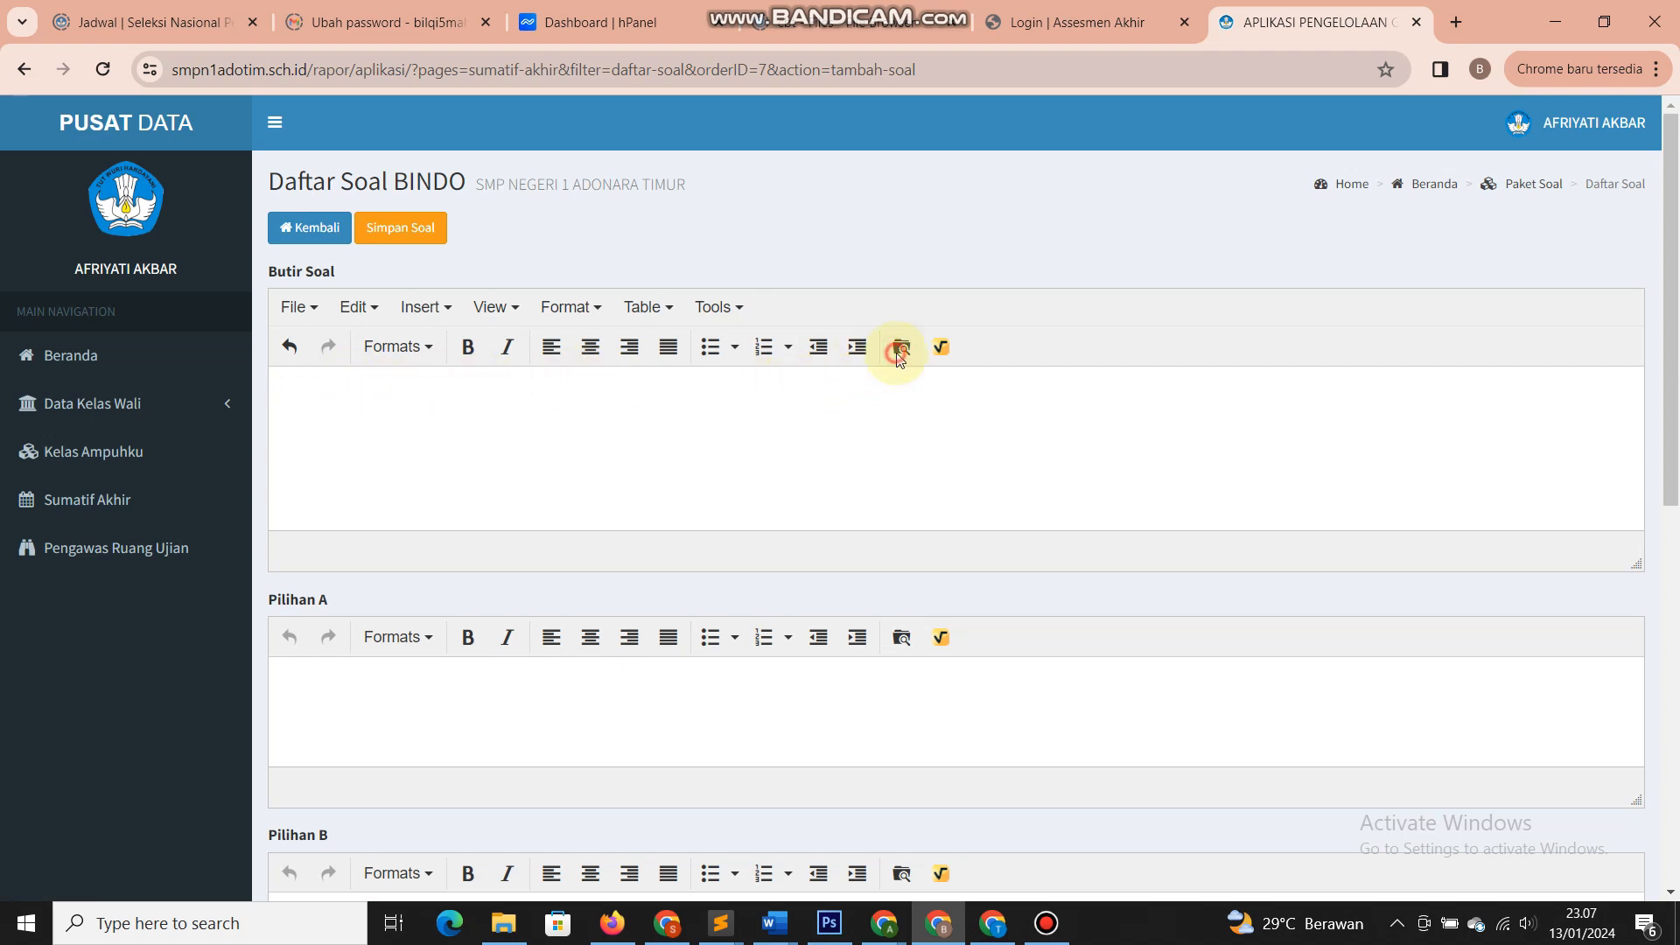
{"action": "mouse_move", "coordinate": [898, 358]}
{"action": "left_click", "coordinate": [947, 421]}
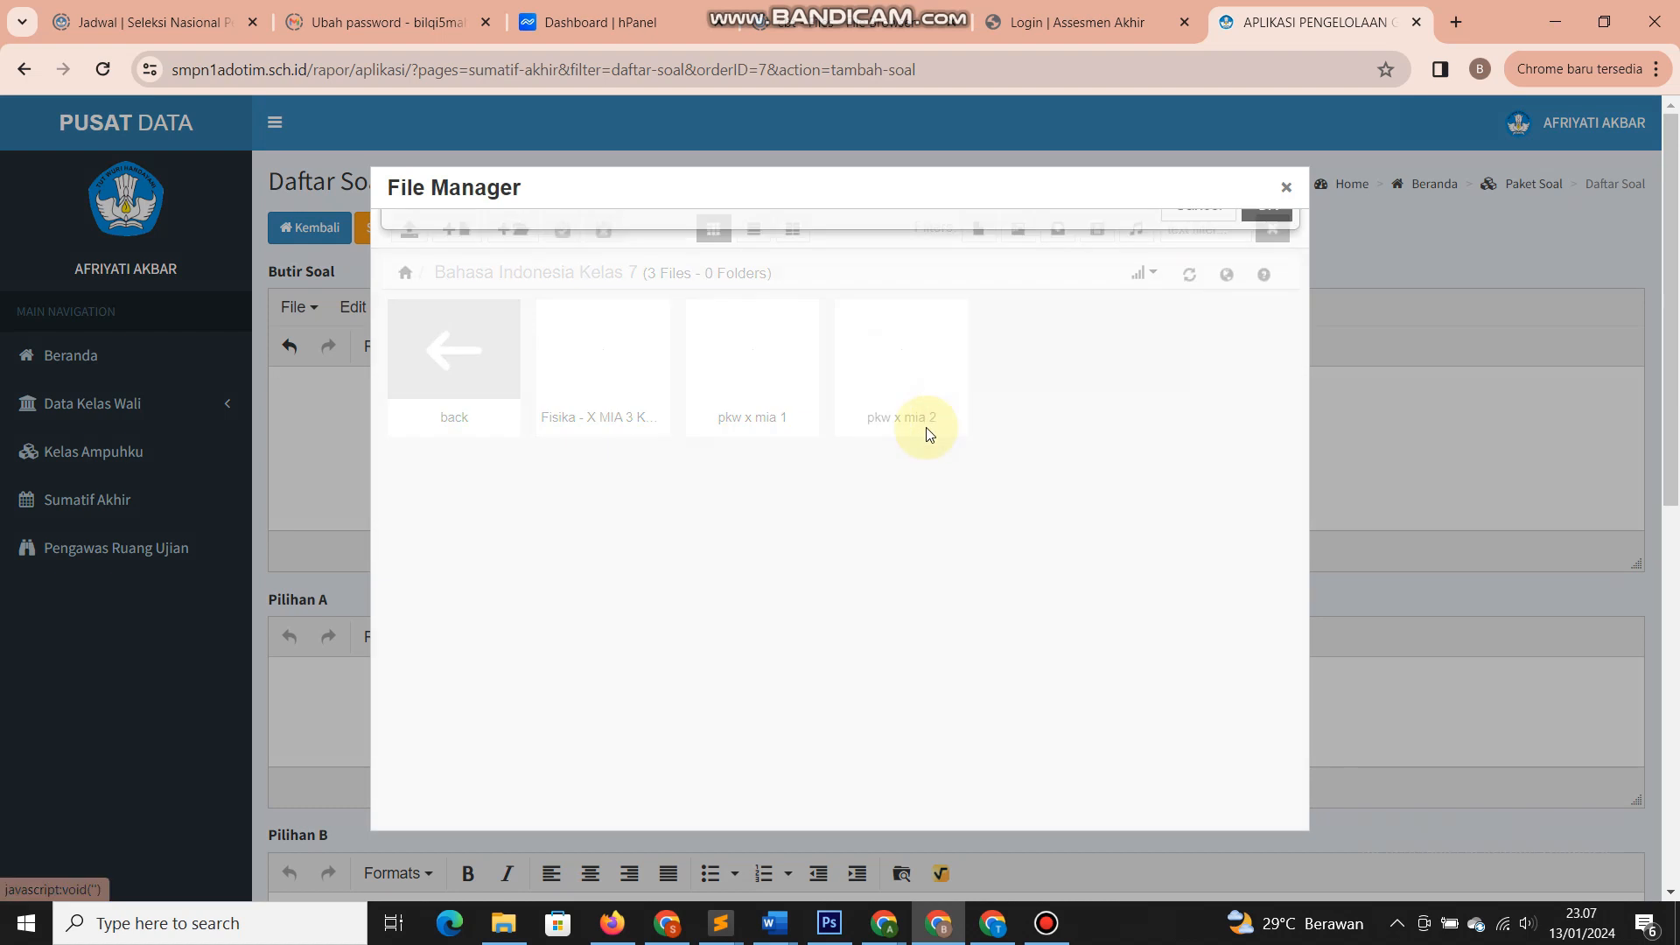
{"action": "left_click", "coordinate": [1263, 274]}
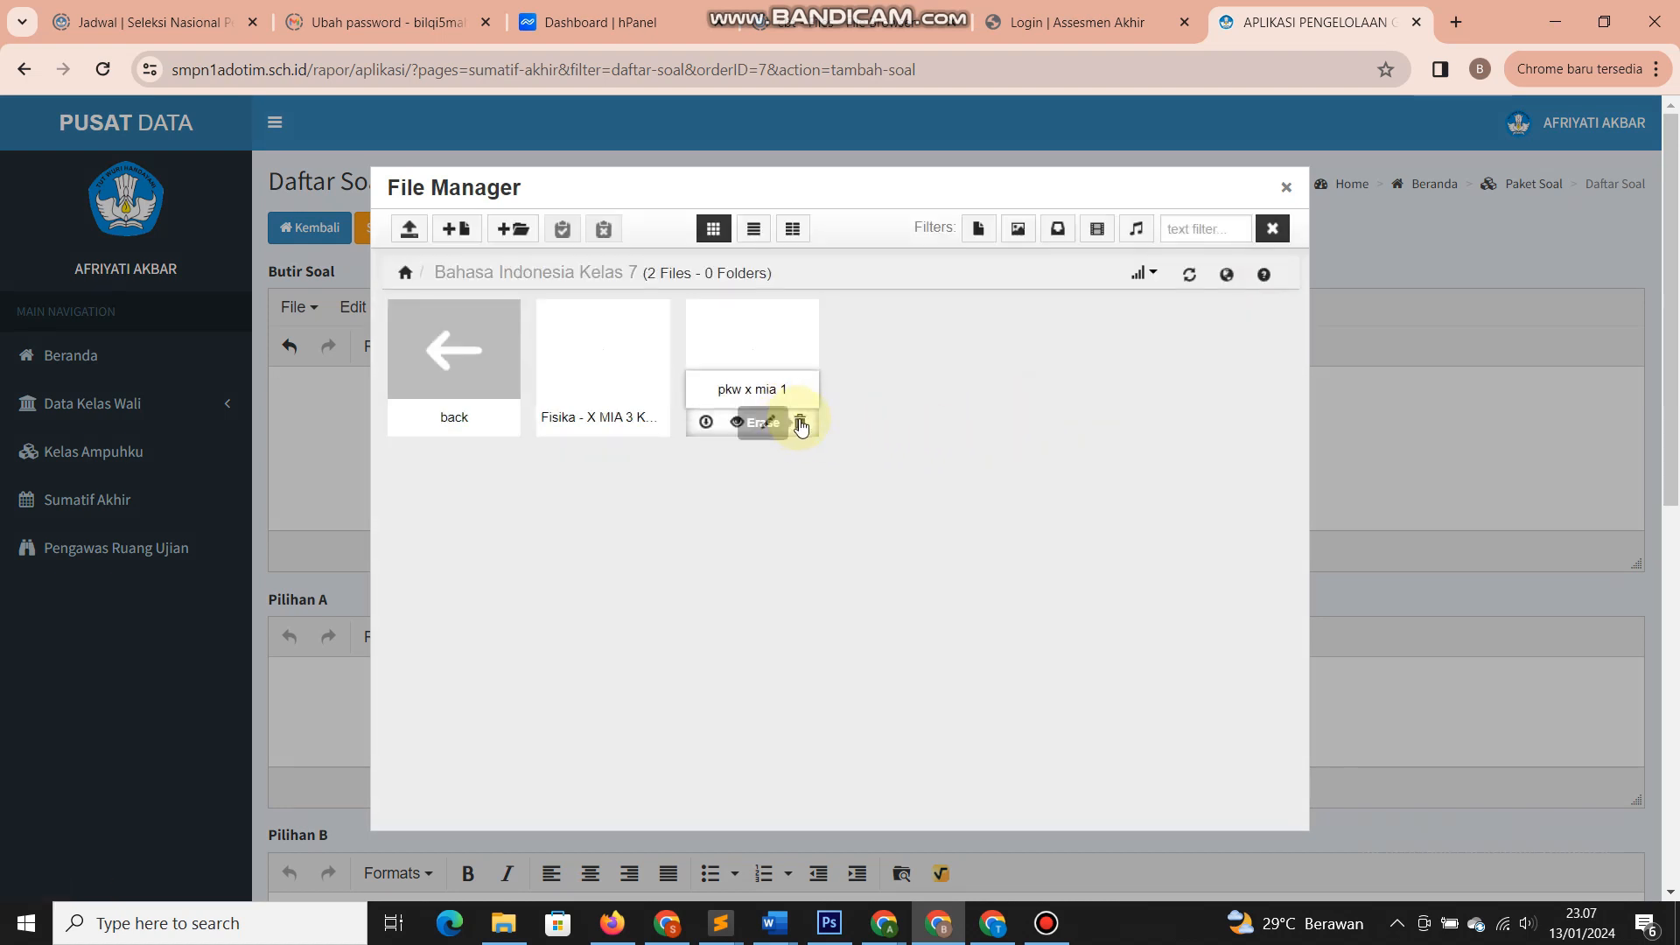
{"action": "left_click", "coordinate": [798, 421]}
{"action": "left_click", "coordinate": [1263, 275]}
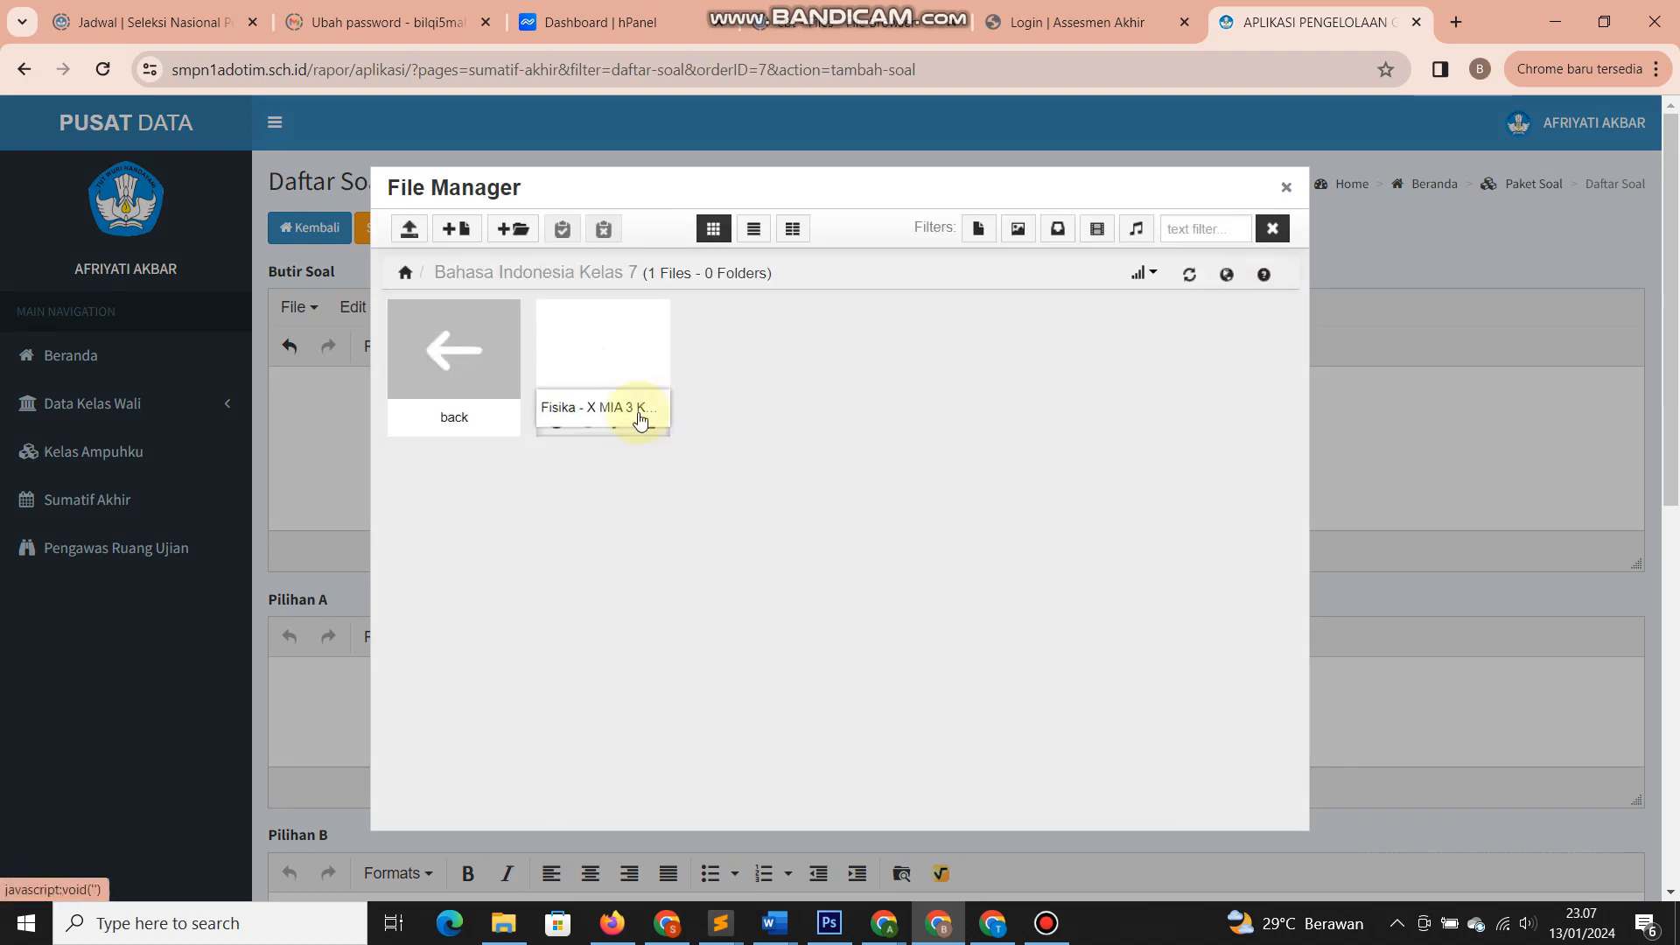
{"action": "left_click", "coordinate": [650, 422]}
{"action": "left_click", "coordinate": [1265, 275]}
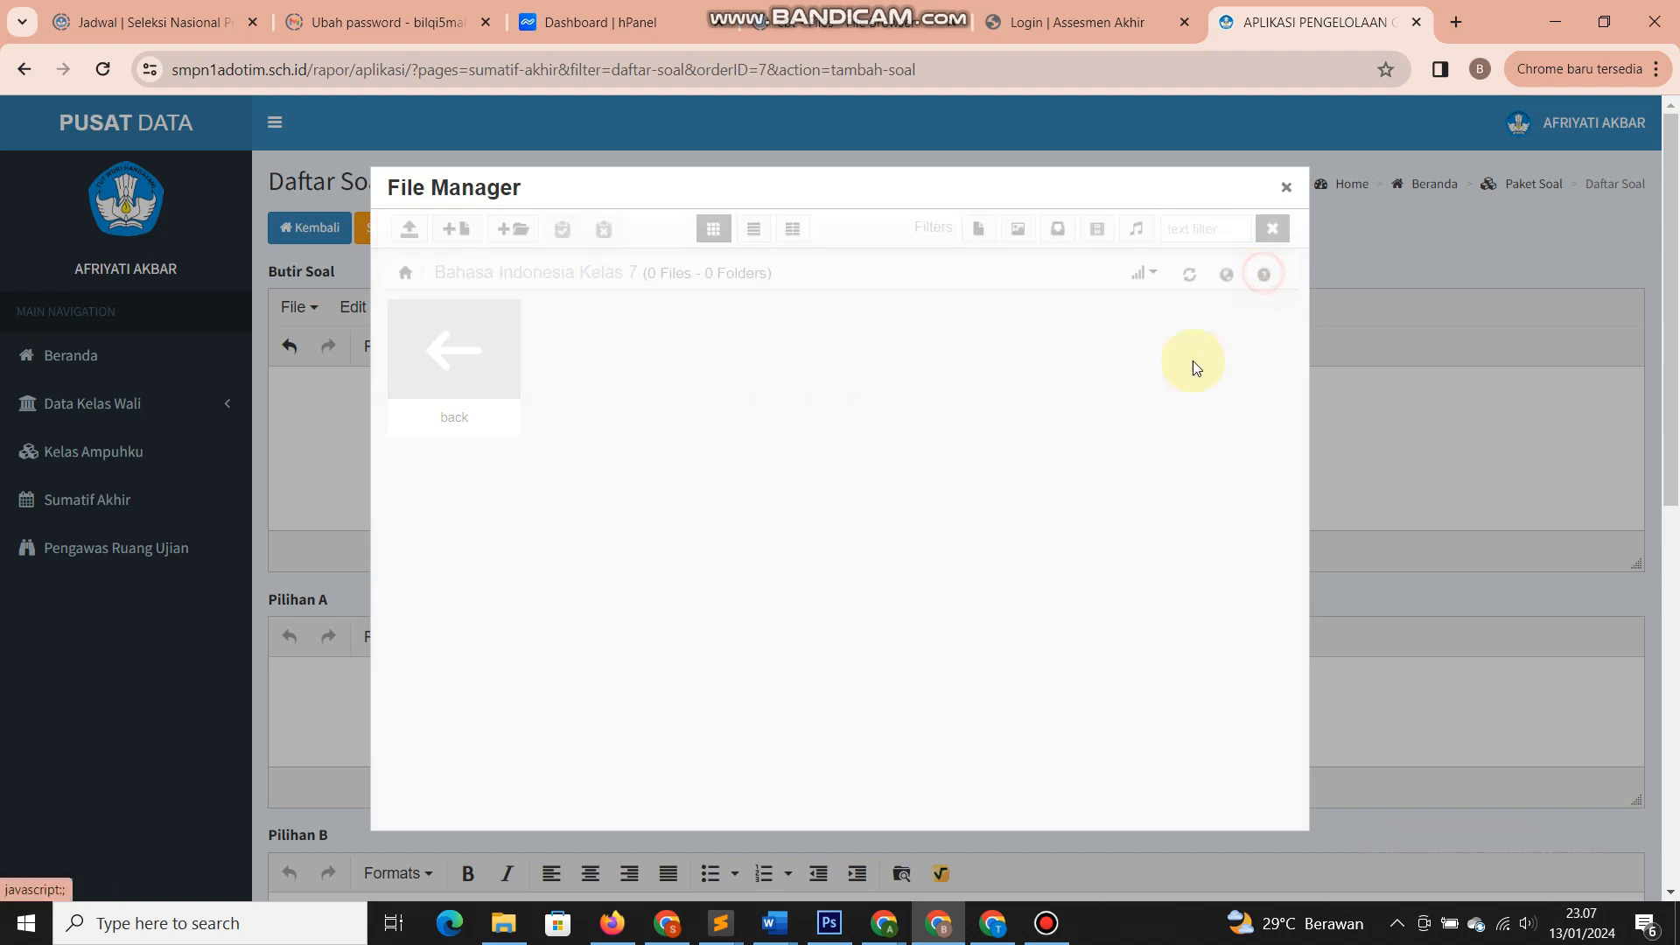
{"action": "left_click", "coordinate": [409, 230]}
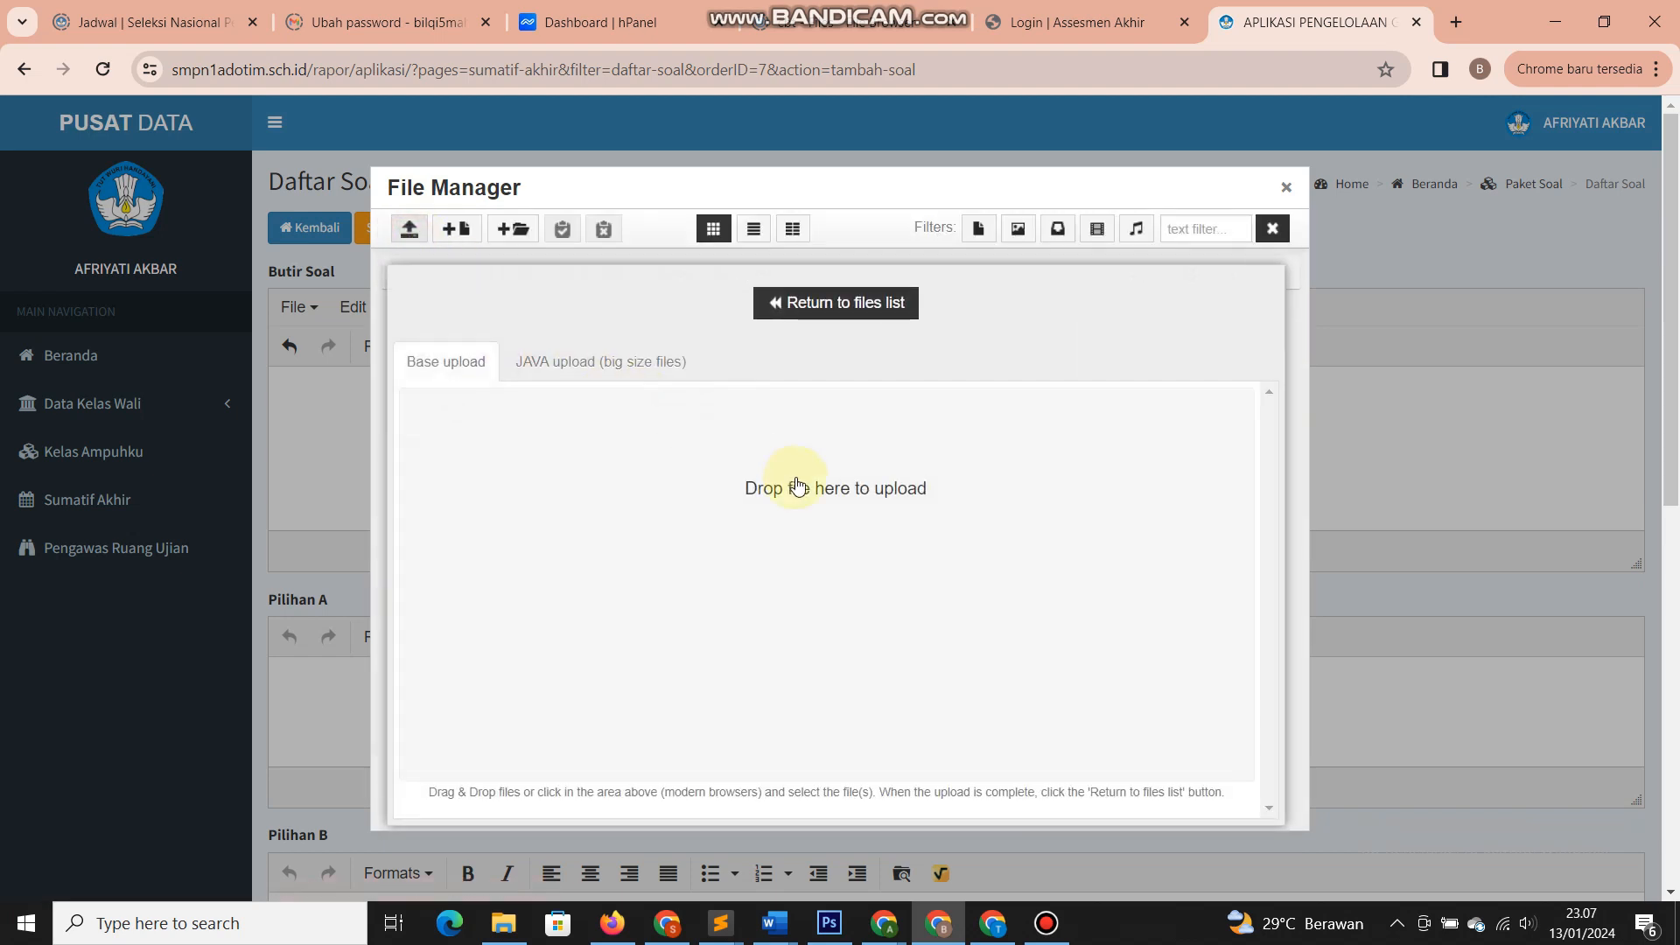
- Browse the Pictures folder for new images to upload
{"action": "left_click", "coordinate": [805, 466]}
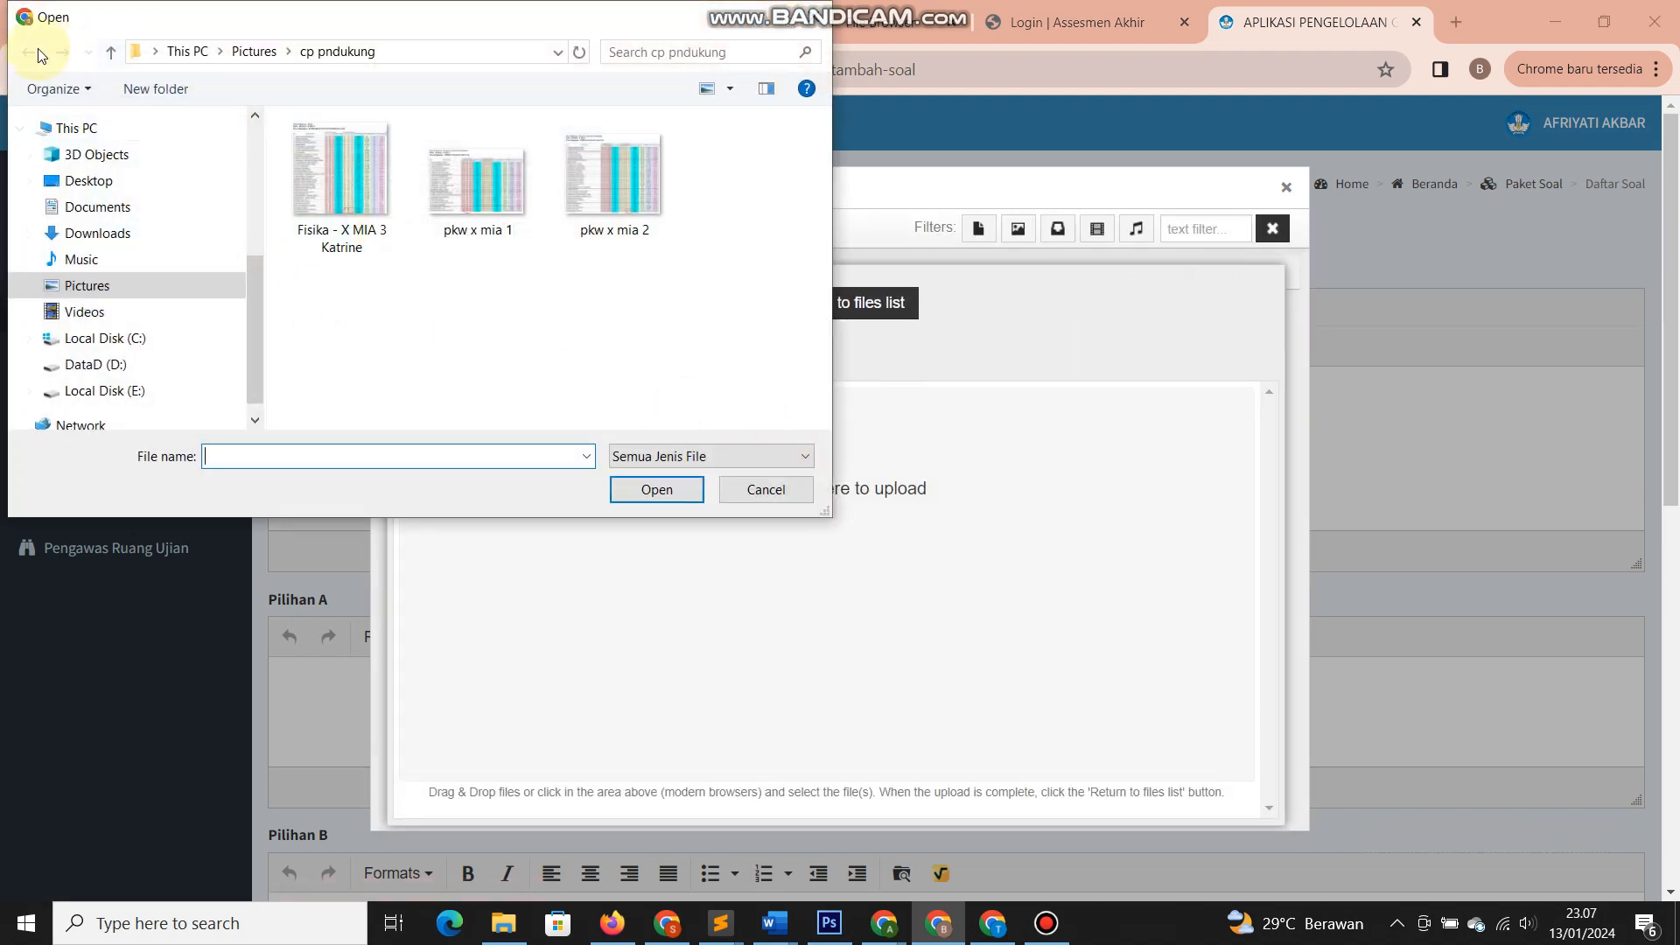
{"action": "left_click", "coordinate": [254, 51]}
{"action": "scroll", "coordinate": [548, 350], "scroll_direction": "down", "scroll_amount": 5}
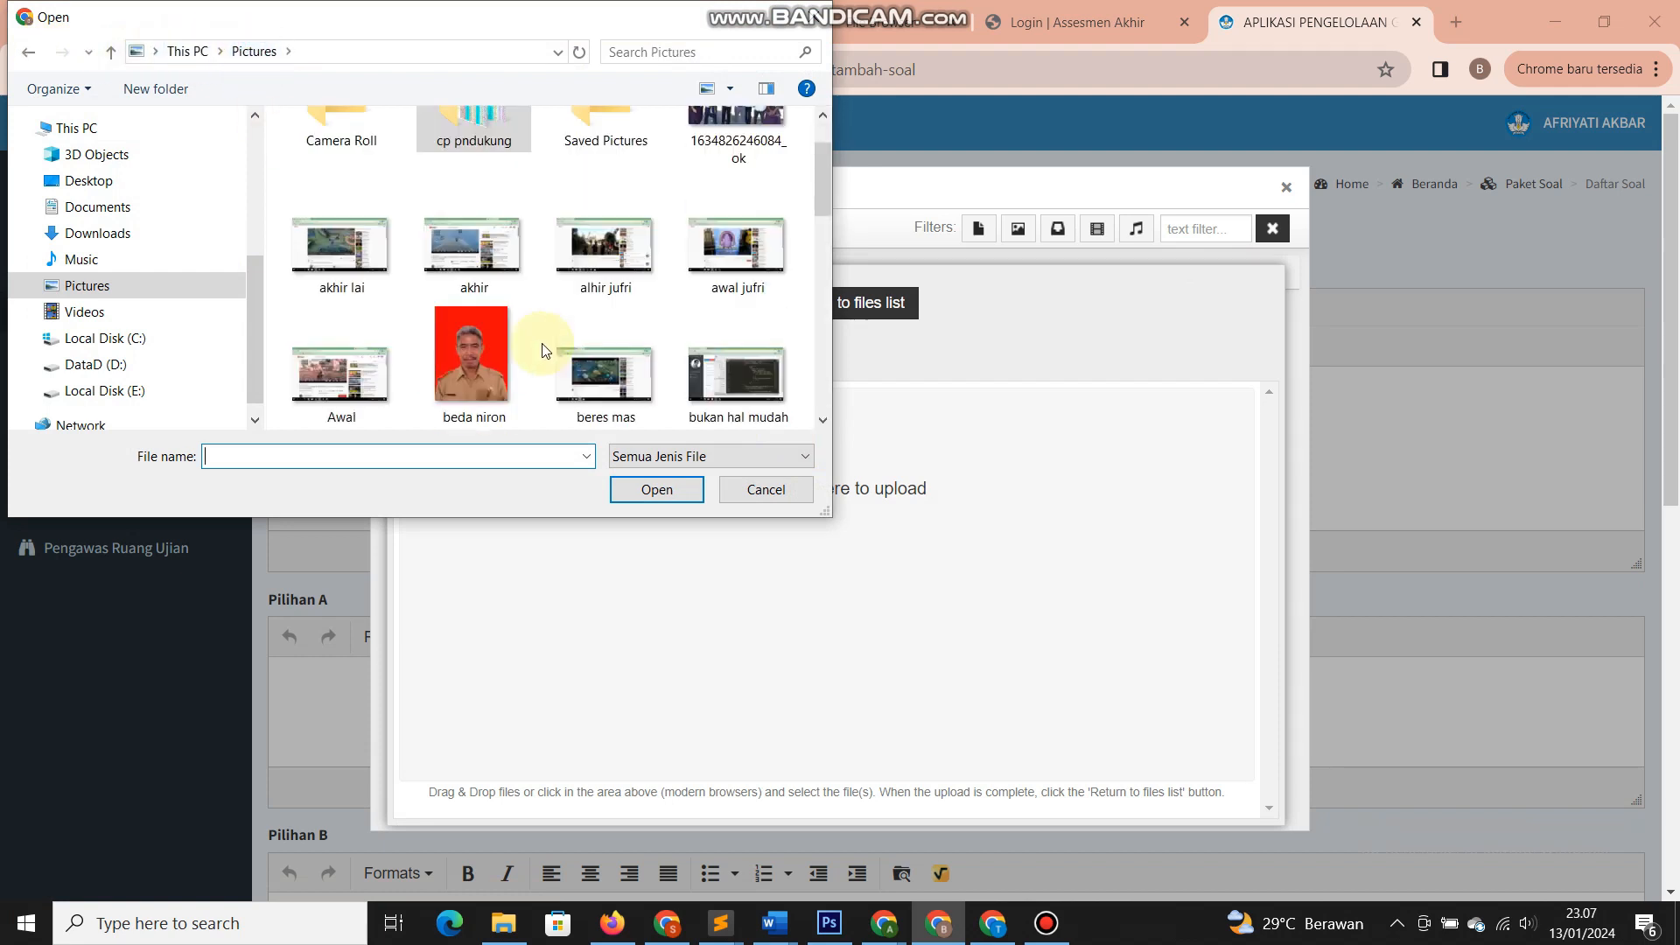
{"action": "scroll", "coordinate": [541, 357], "scroll_direction": "down", "scroll_amount": 1}
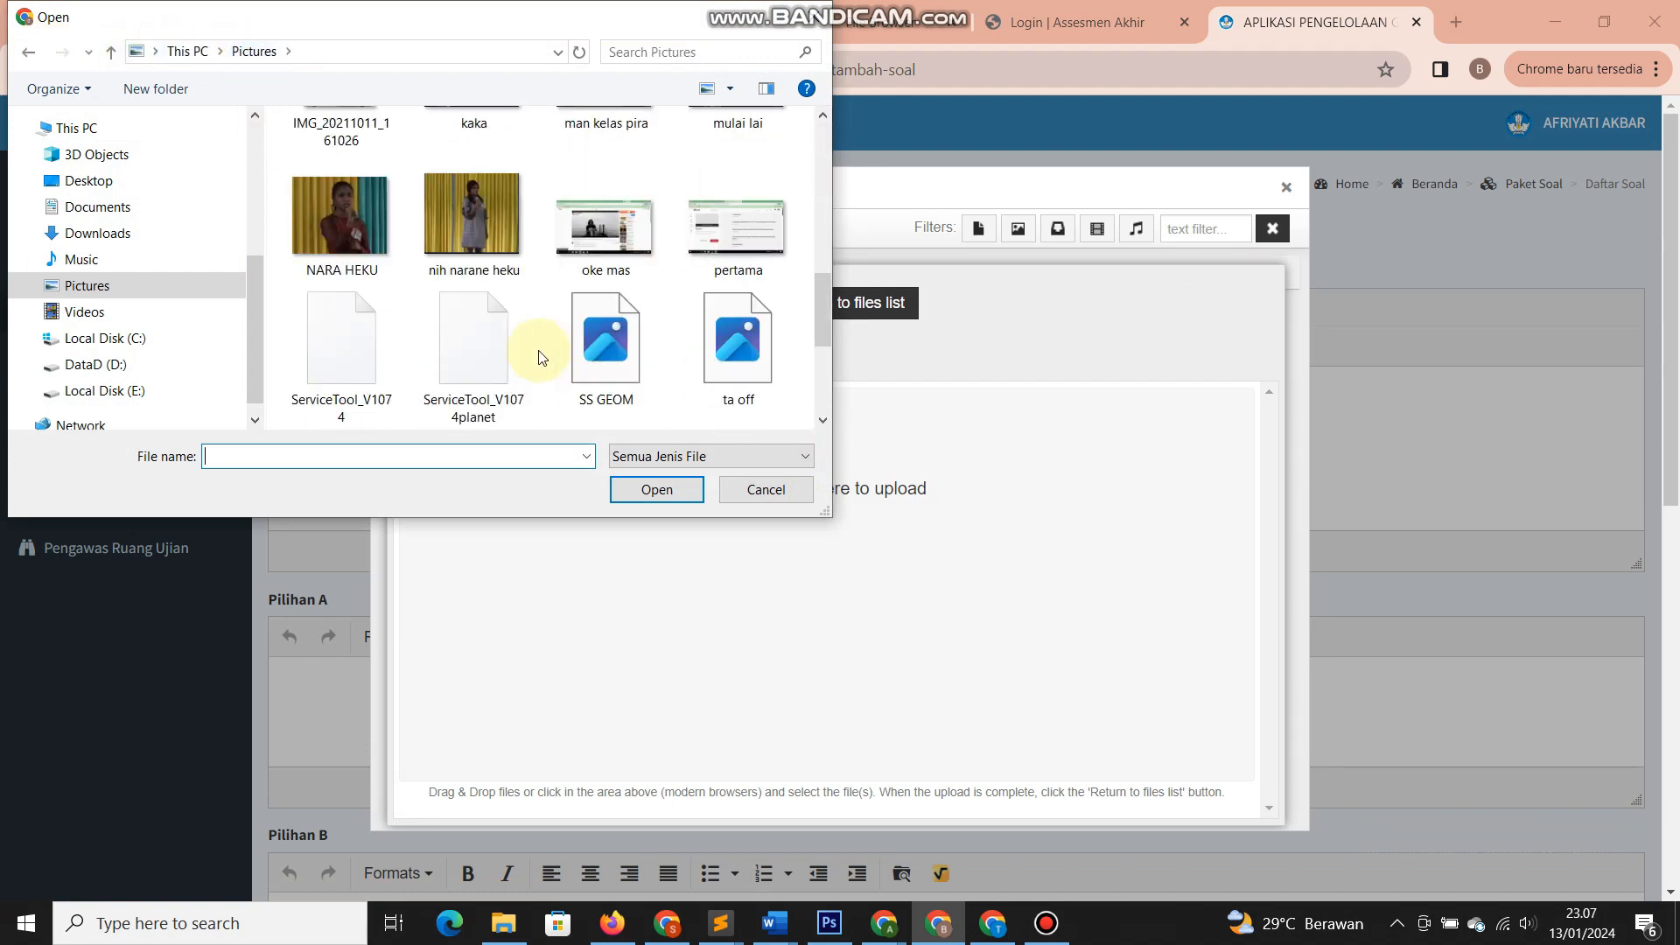
{"action": "scroll", "coordinate": [541, 357], "scroll_direction": "up", "scroll_amount": 1}
{"action": "scroll", "coordinate": [541, 357], "scroll_direction": "down", "scroll_amount": 2}
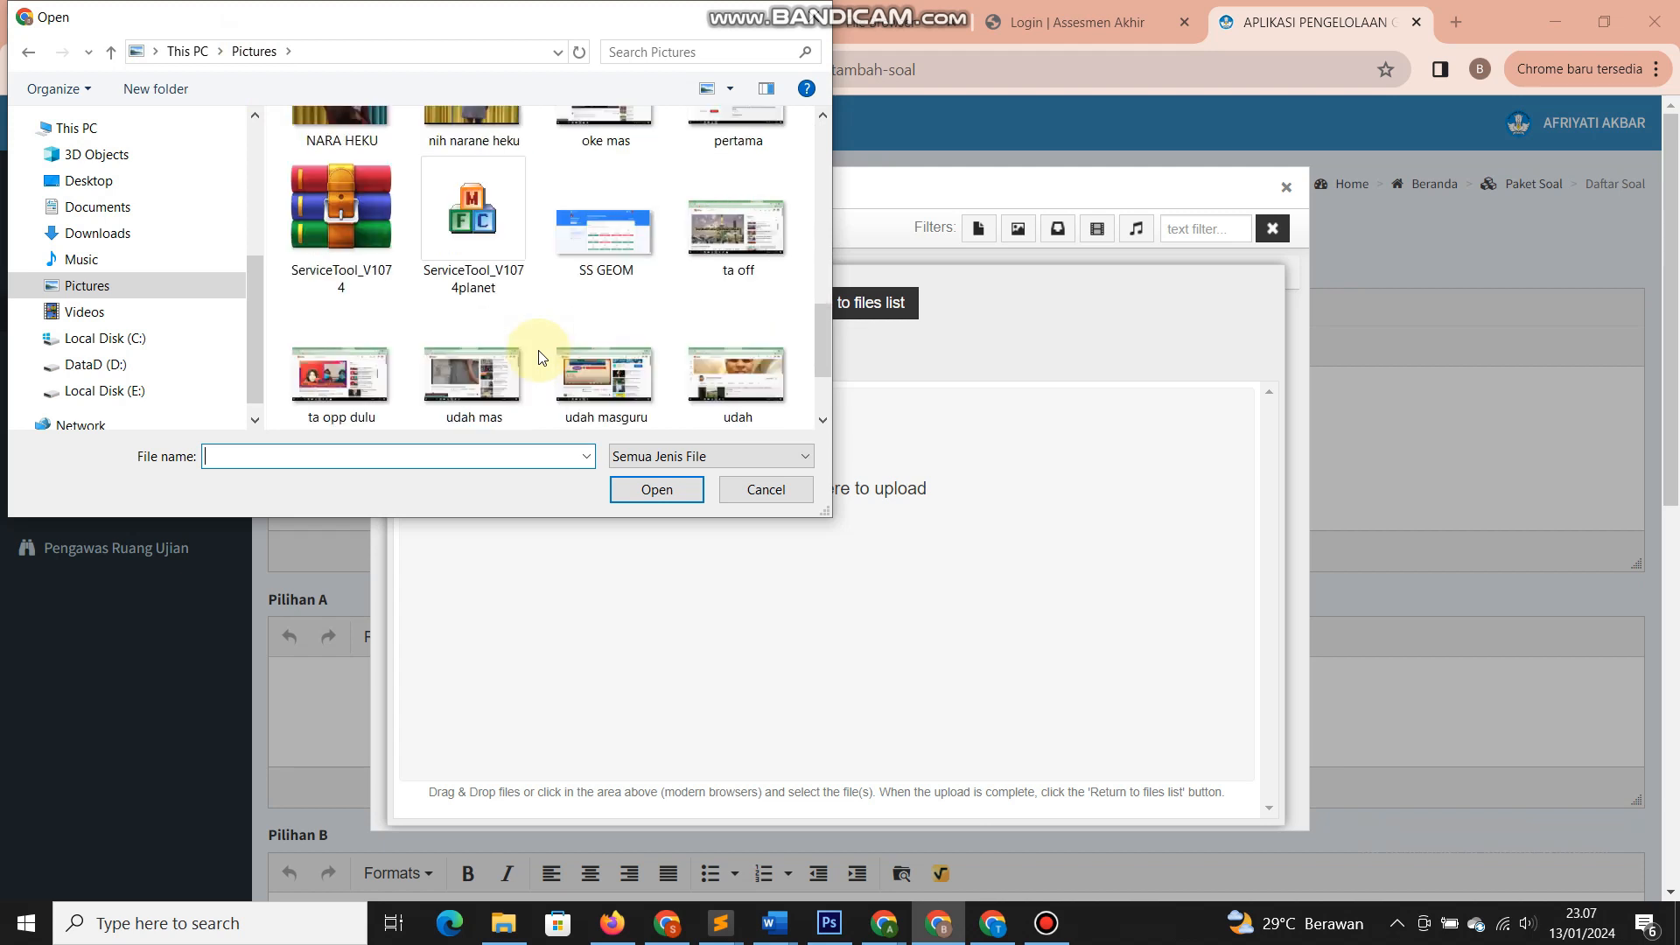
{"action": "scroll", "coordinate": [542, 357], "scroll_direction": "down", "scroll_amount": 1}
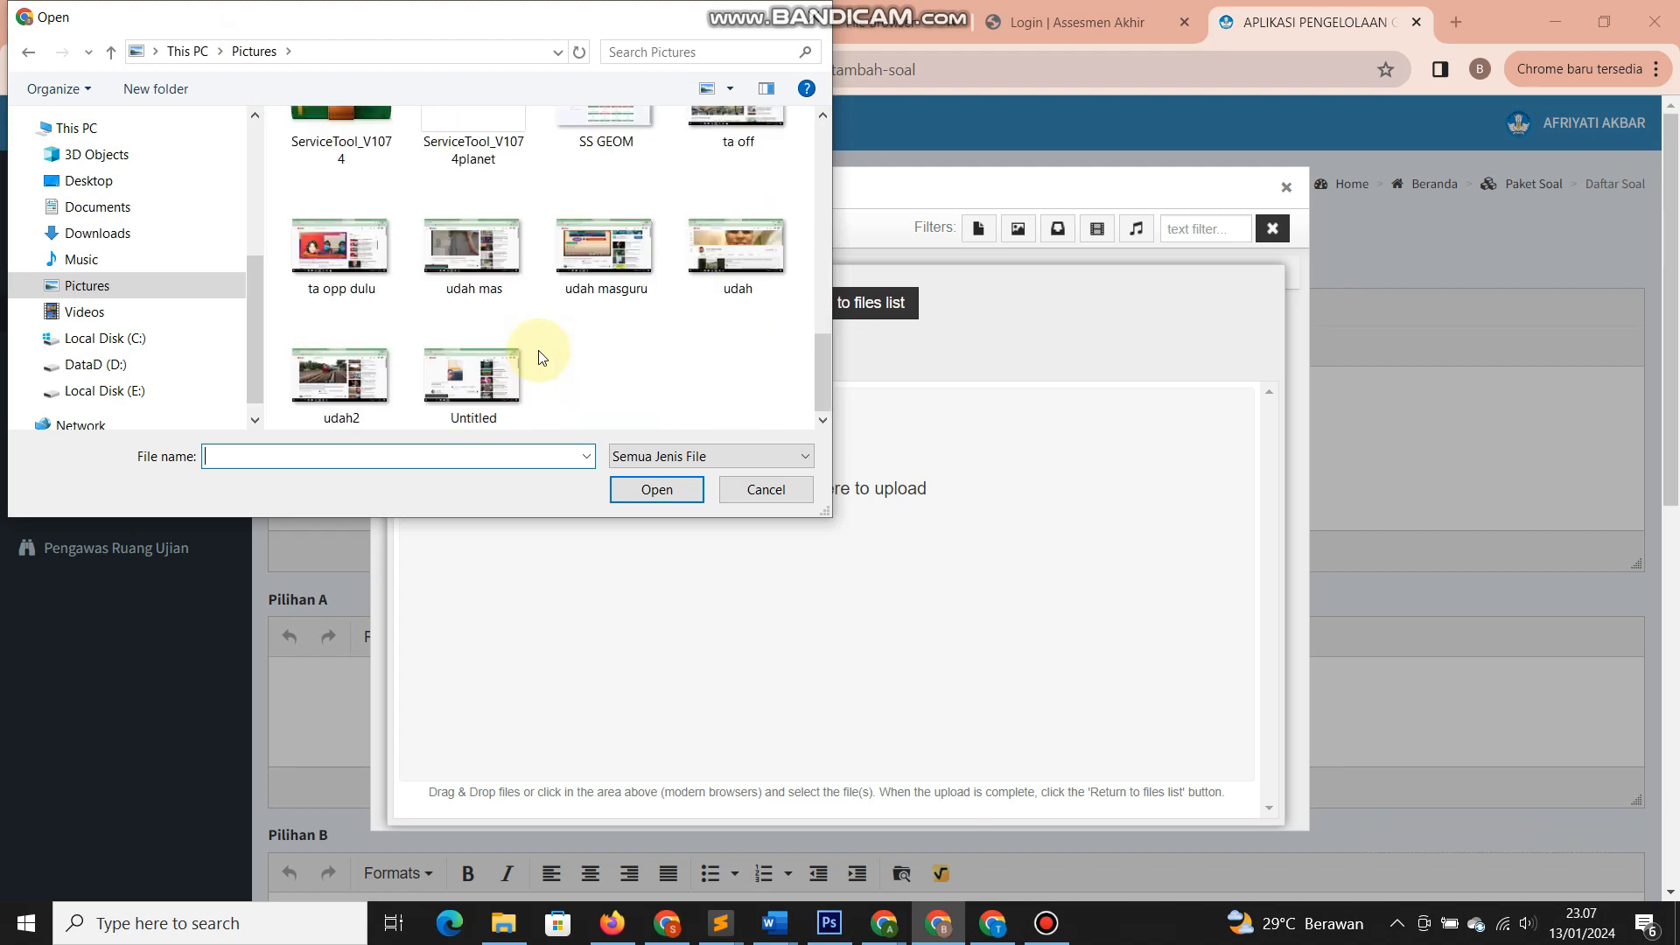
- Upload Untitled, udah masguru and udah mas, then return to the folder's file list
{"action": "left_click", "coordinate": [497, 372]}
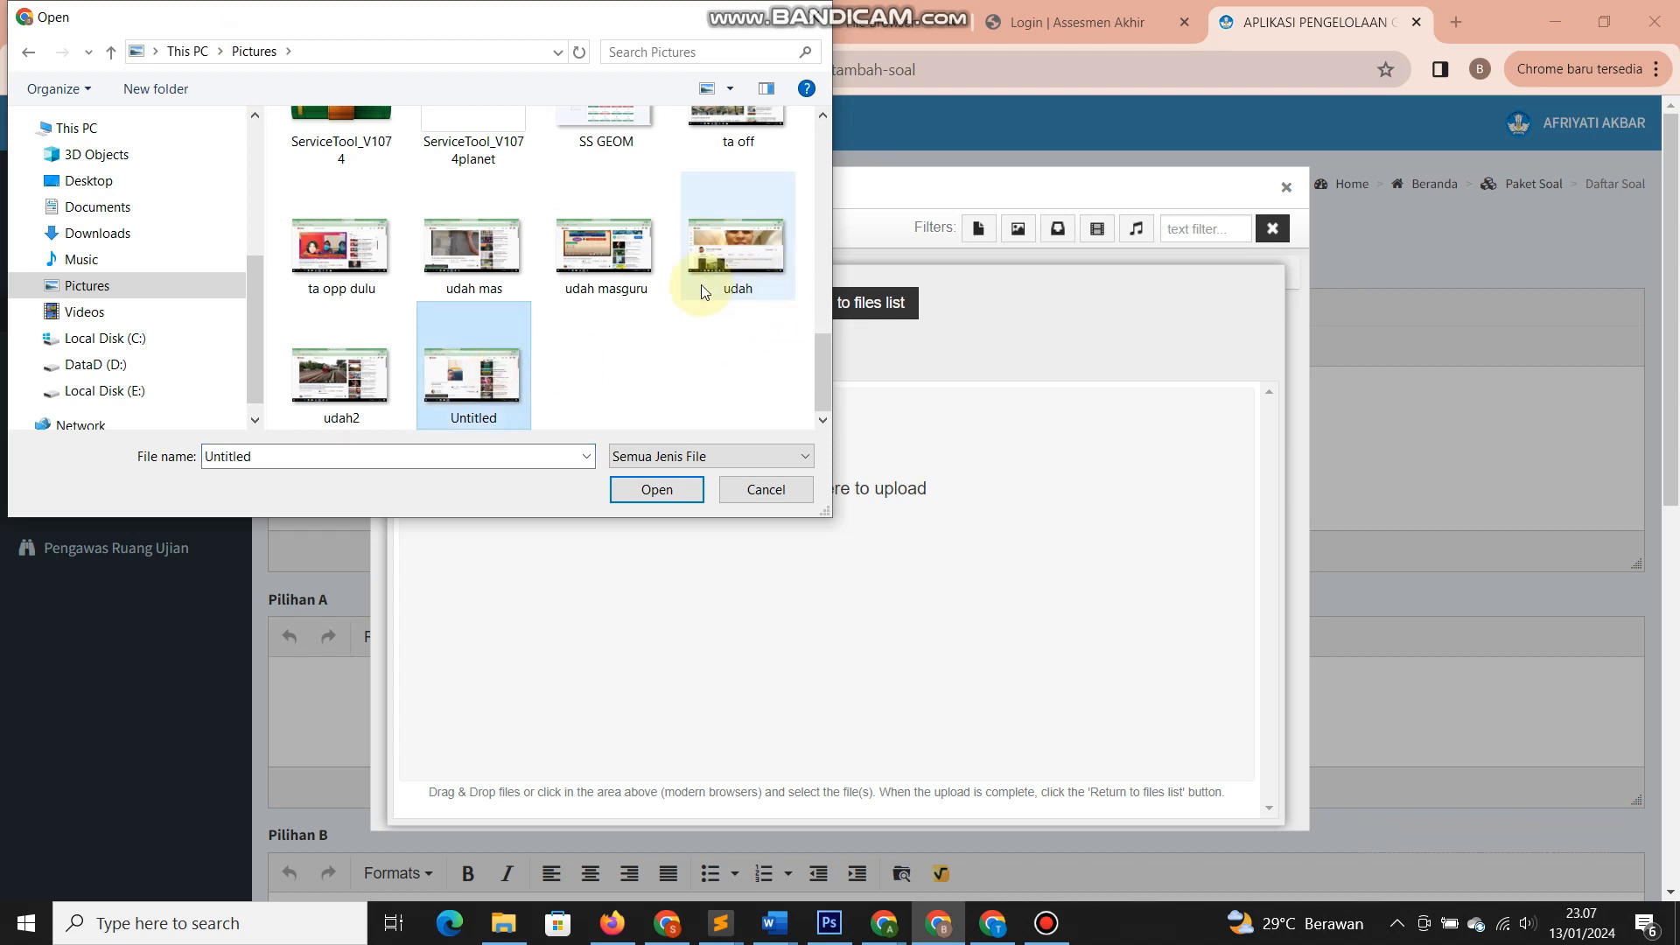
{"action": "left_click", "coordinate": [620, 266], "text": "ctrl"}
{"action": "left_click", "coordinate": [473, 249], "text": "ctrl"}
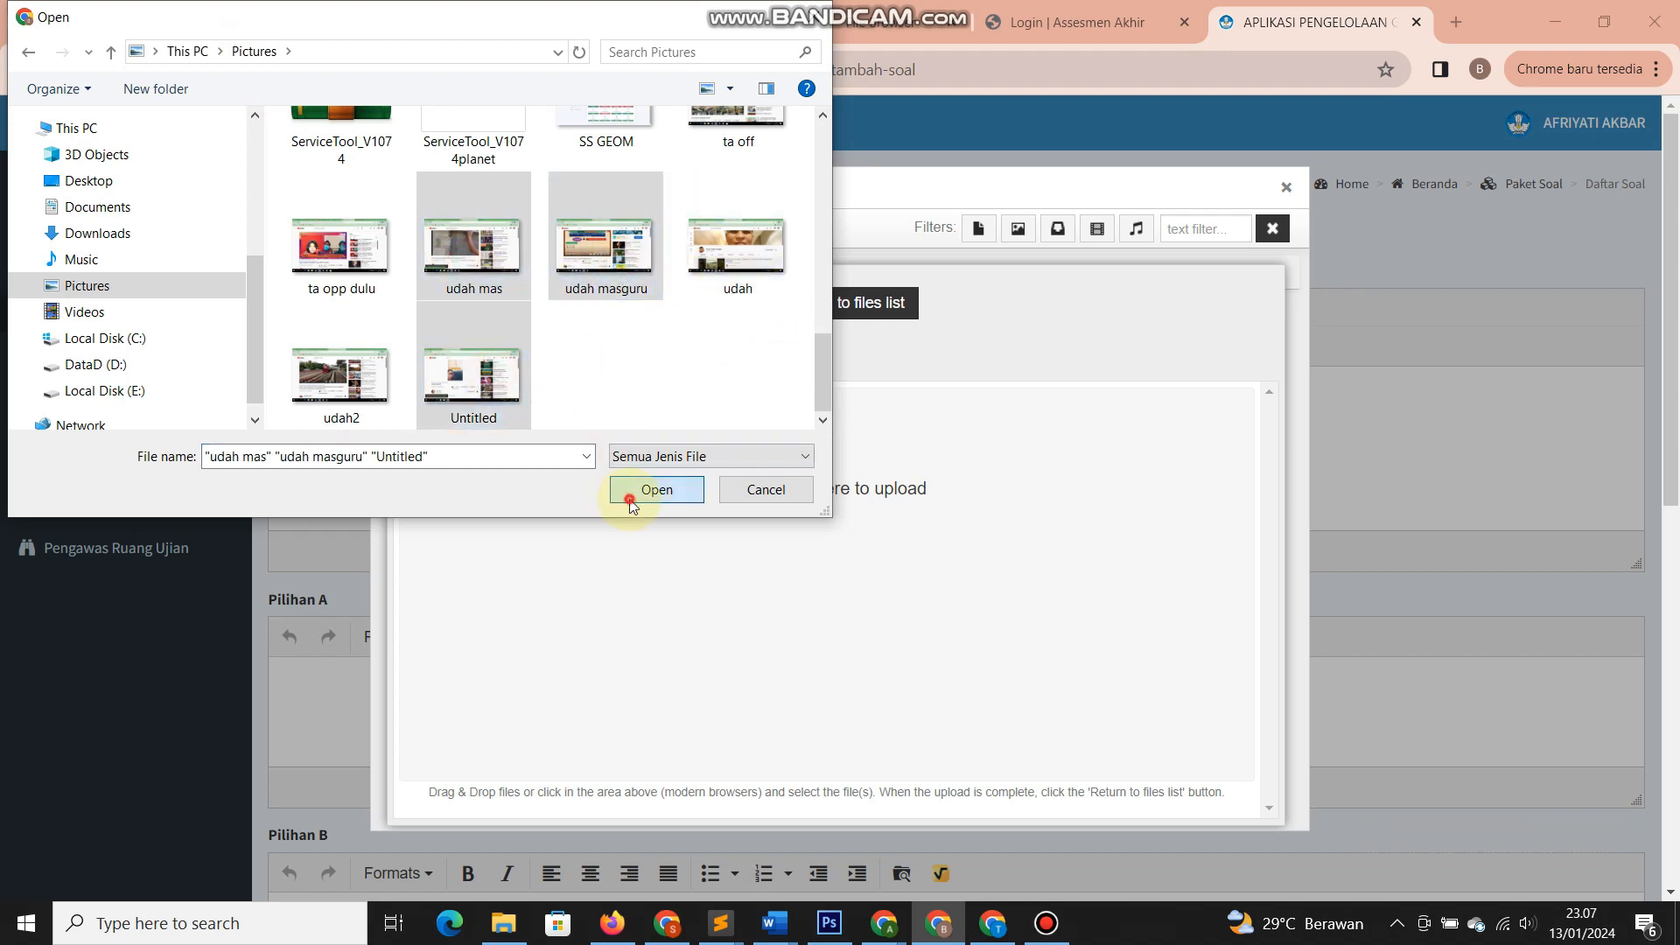
{"action": "left_click", "coordinate": [656, 489]}
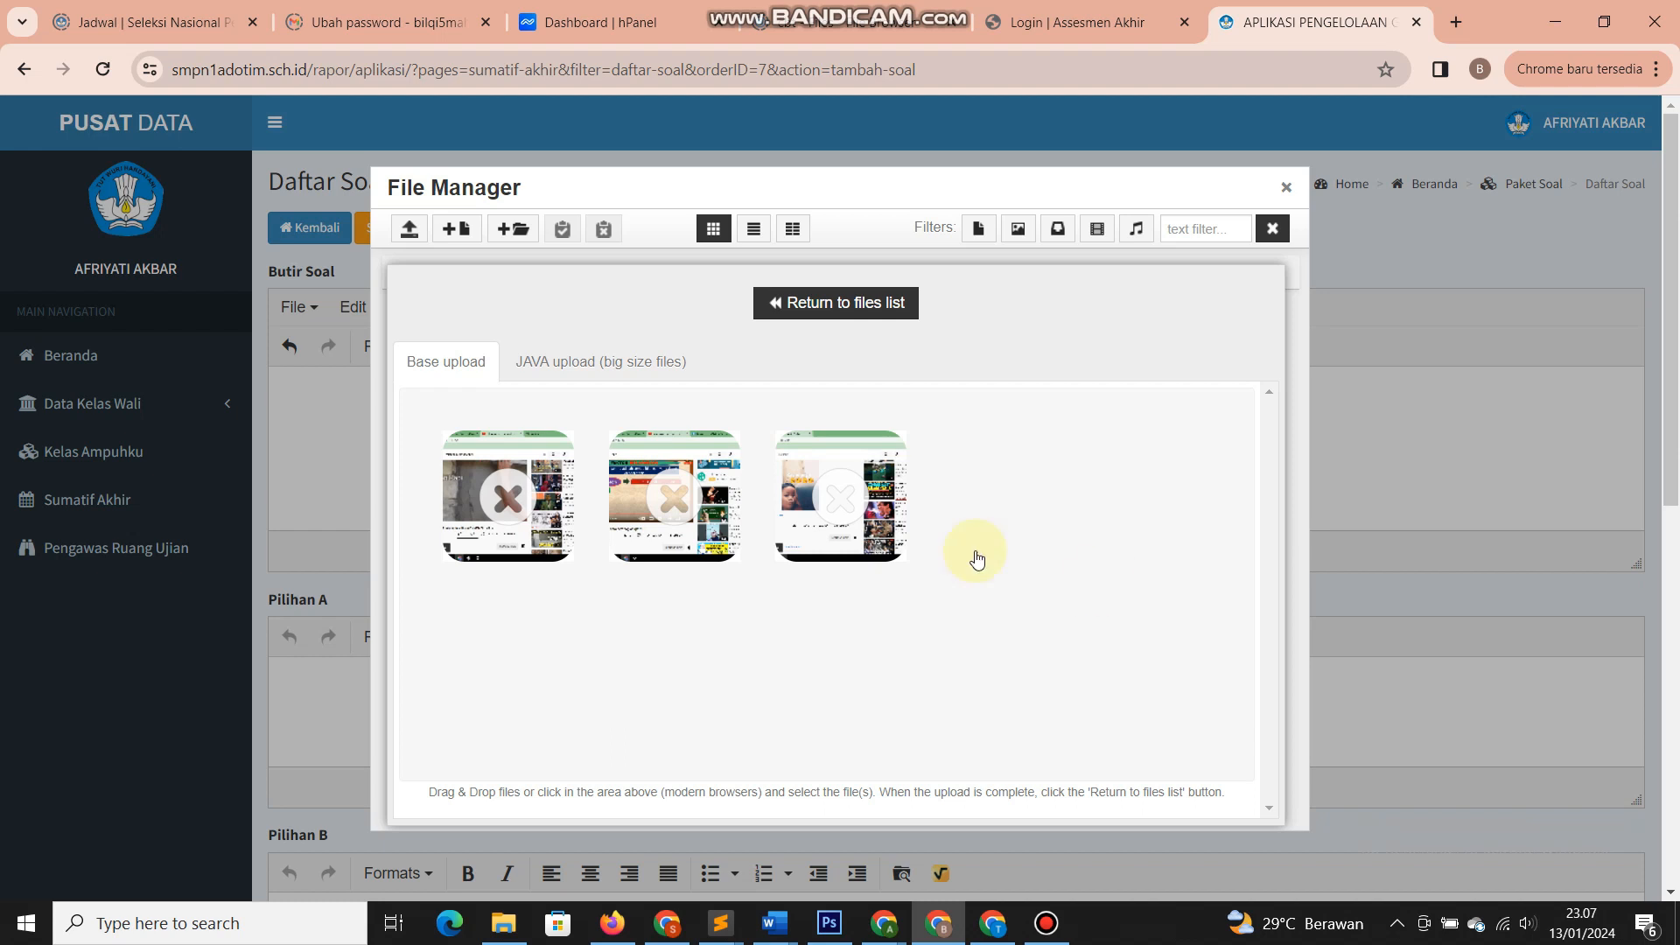
{"action": "mouse_move", "coordinate": [838, 551]}
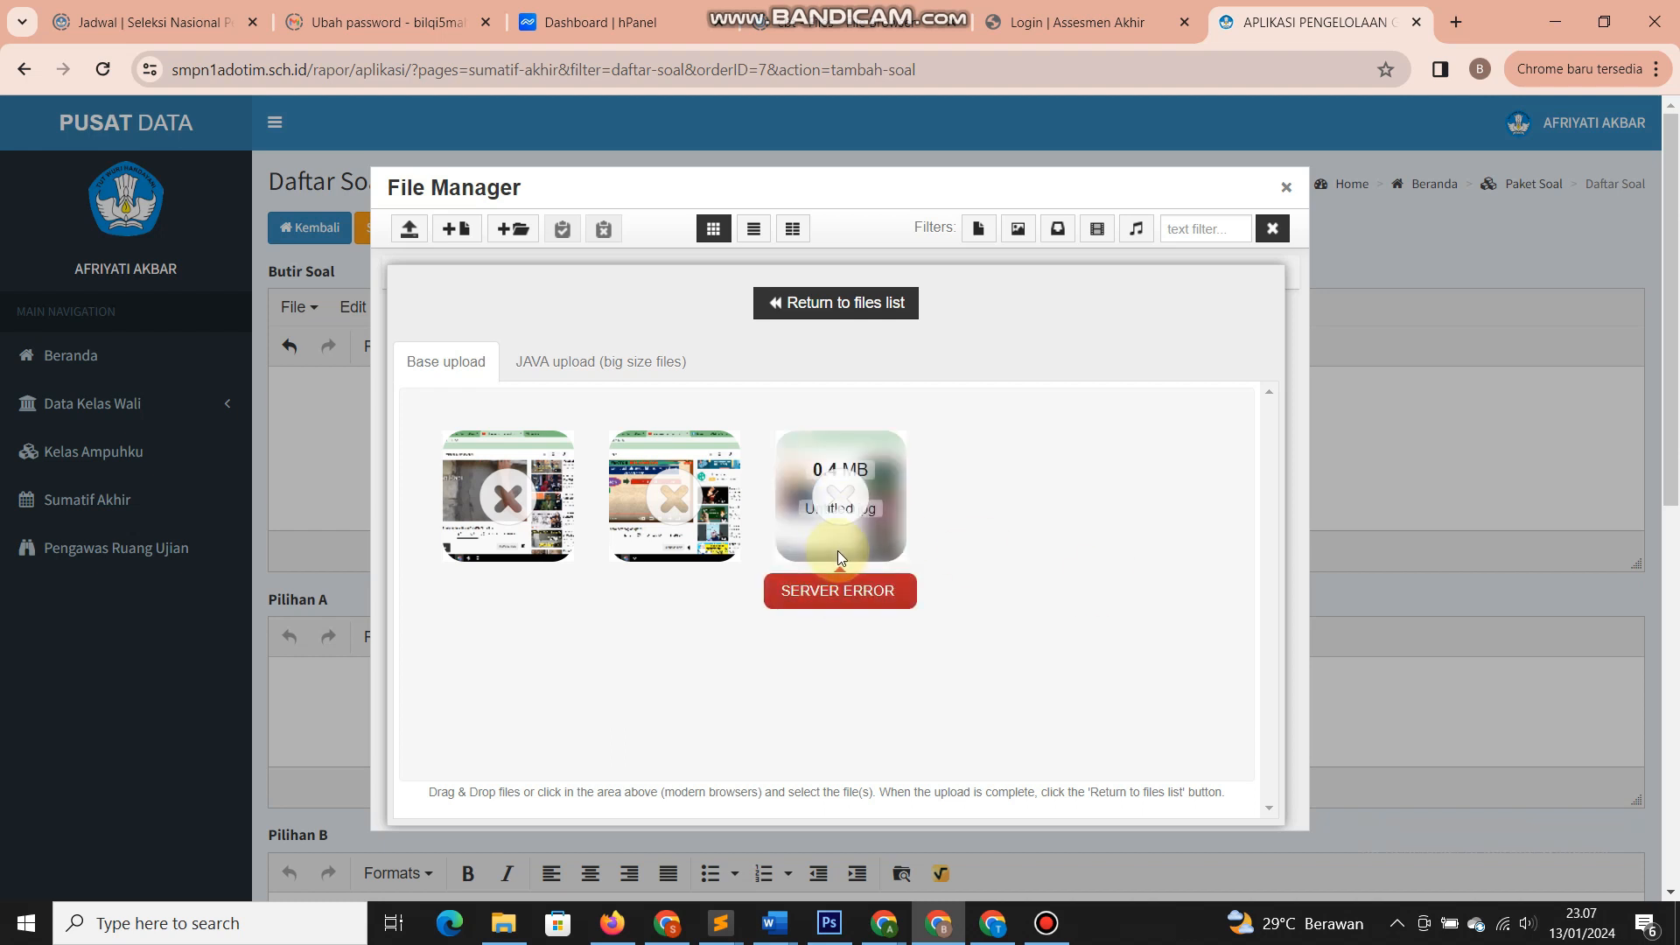
{"action": "left_click", "coordinate": [770, 303]}
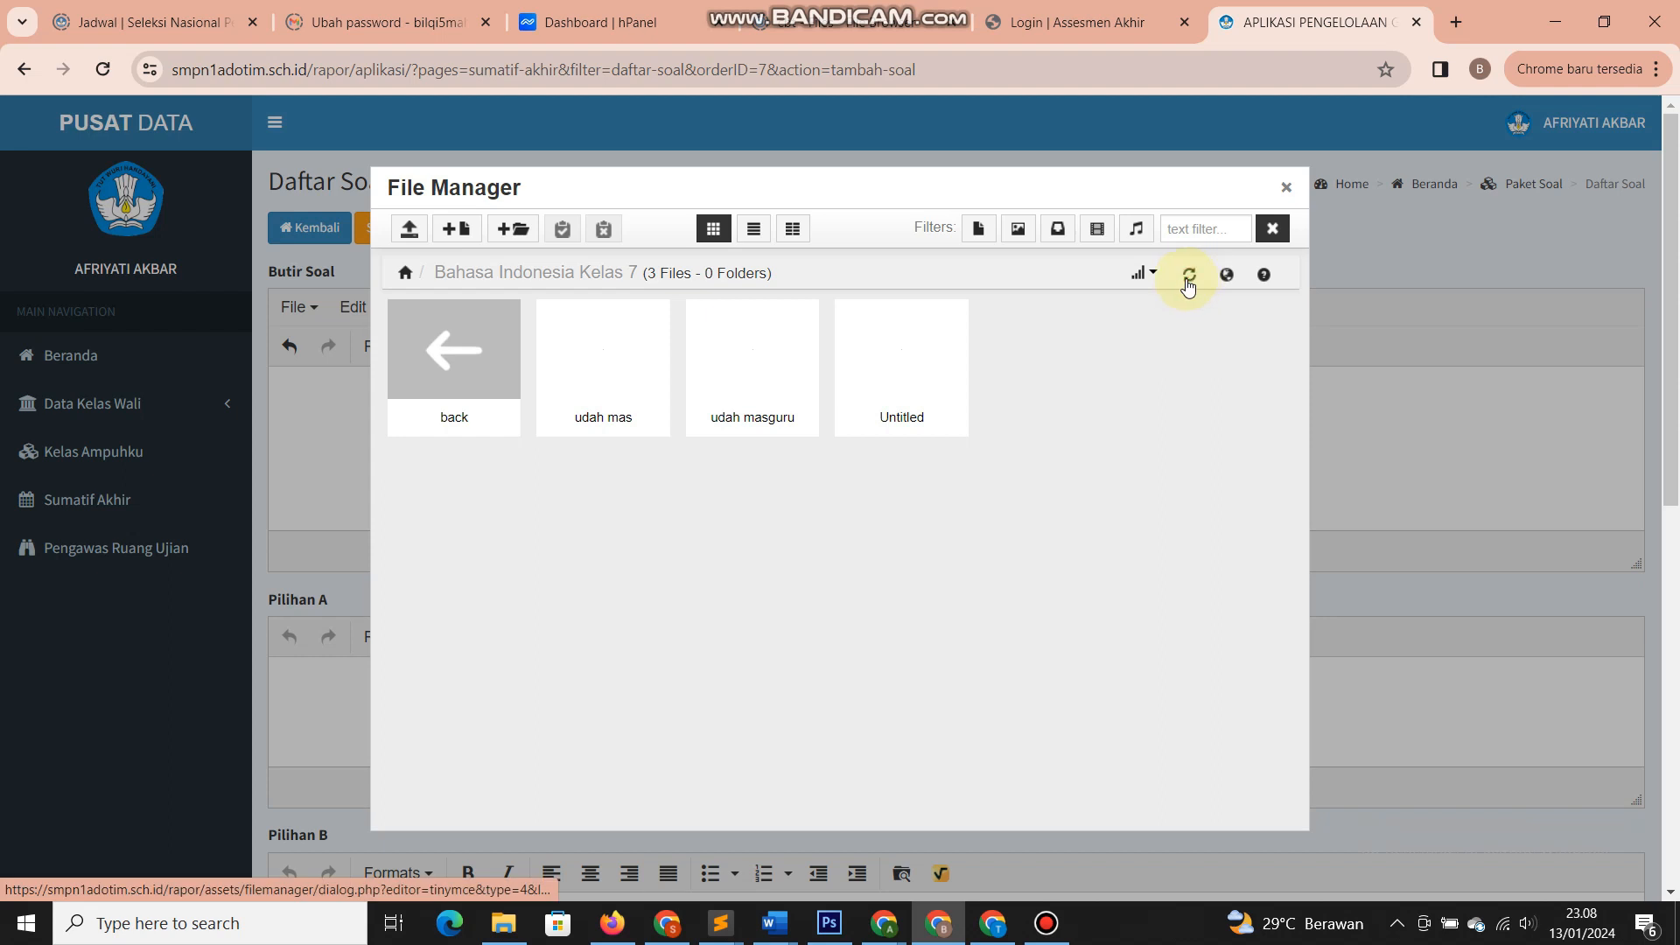
- Insert the udah mas image from the Bahasa Indonesia folder into the question
{"action": "left_click", "coordinate": [442, 346]}
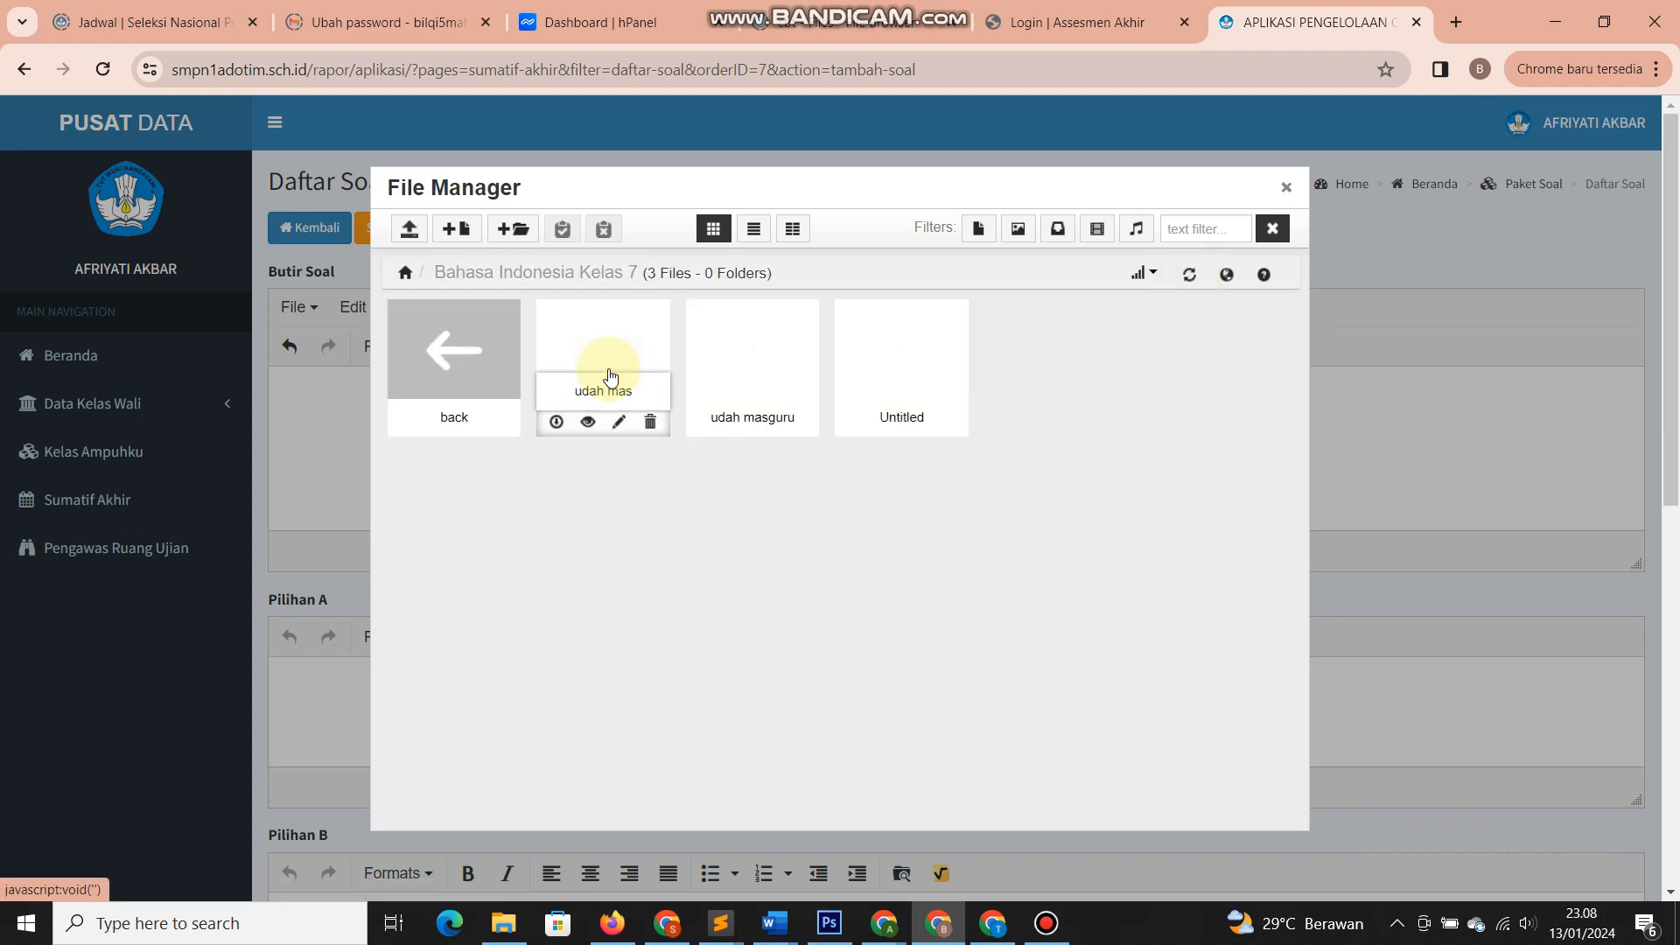
{"action": "left_click", "coordinate": [610, 367]}
{"action": "left_click", "coordinate": [598, 352]}
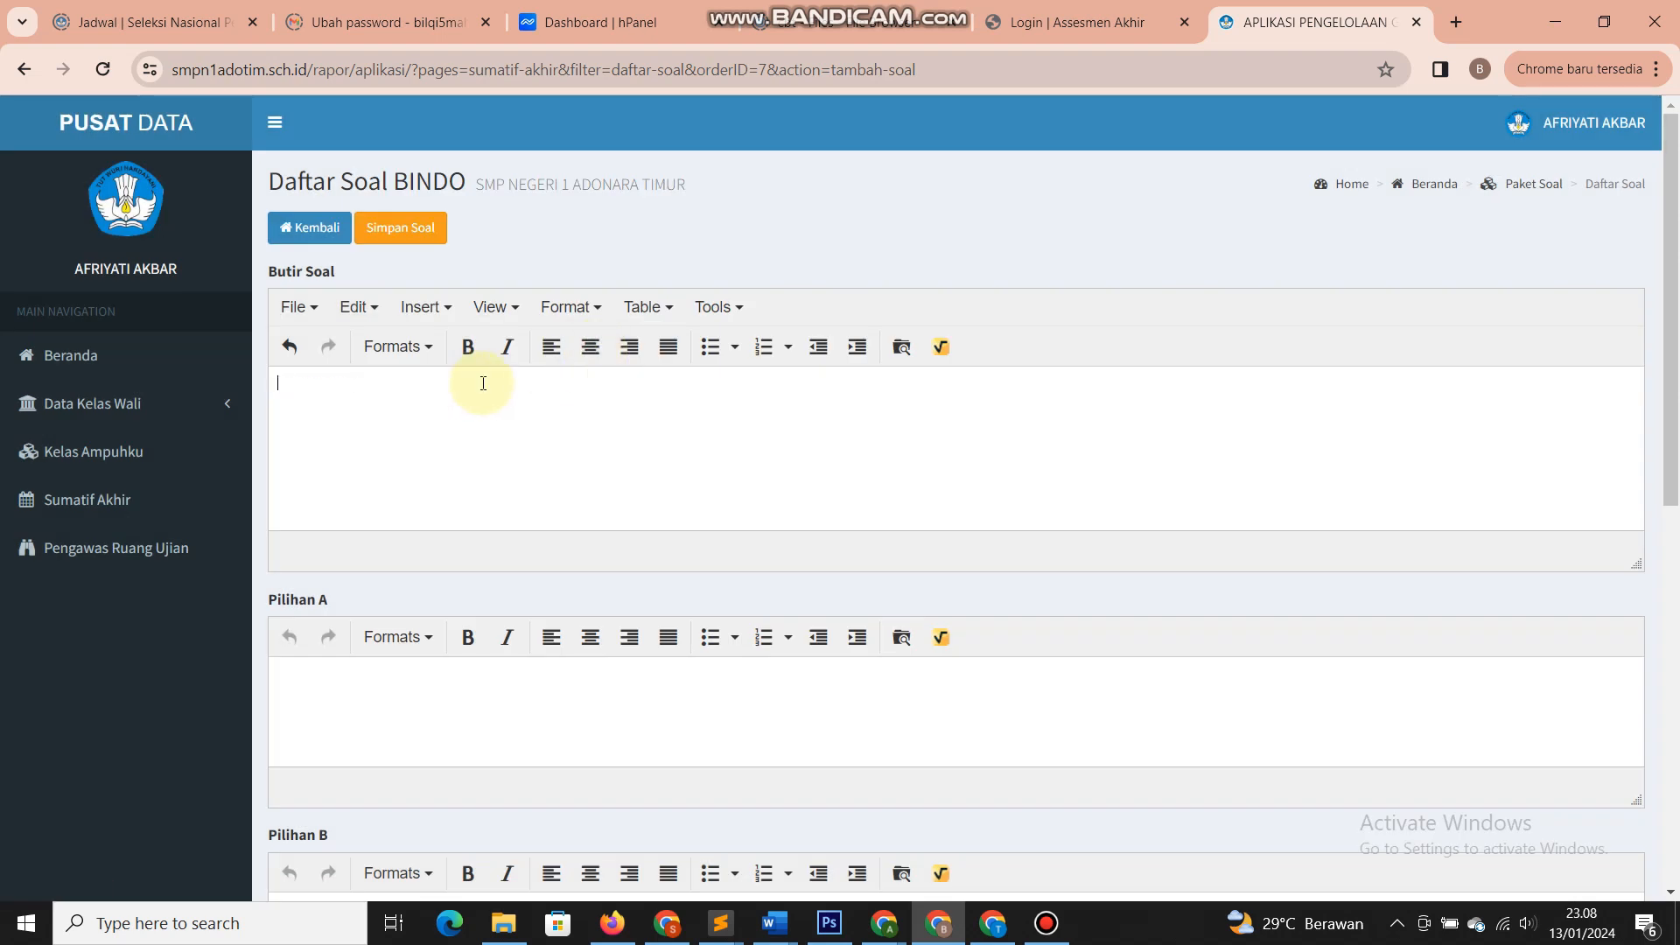
- Delete Untitled, udah masguru and udah mas from the Bahasa Indonesia Kelas 7 folder
{"action": "left_click", "coordinate": [901, 347]}
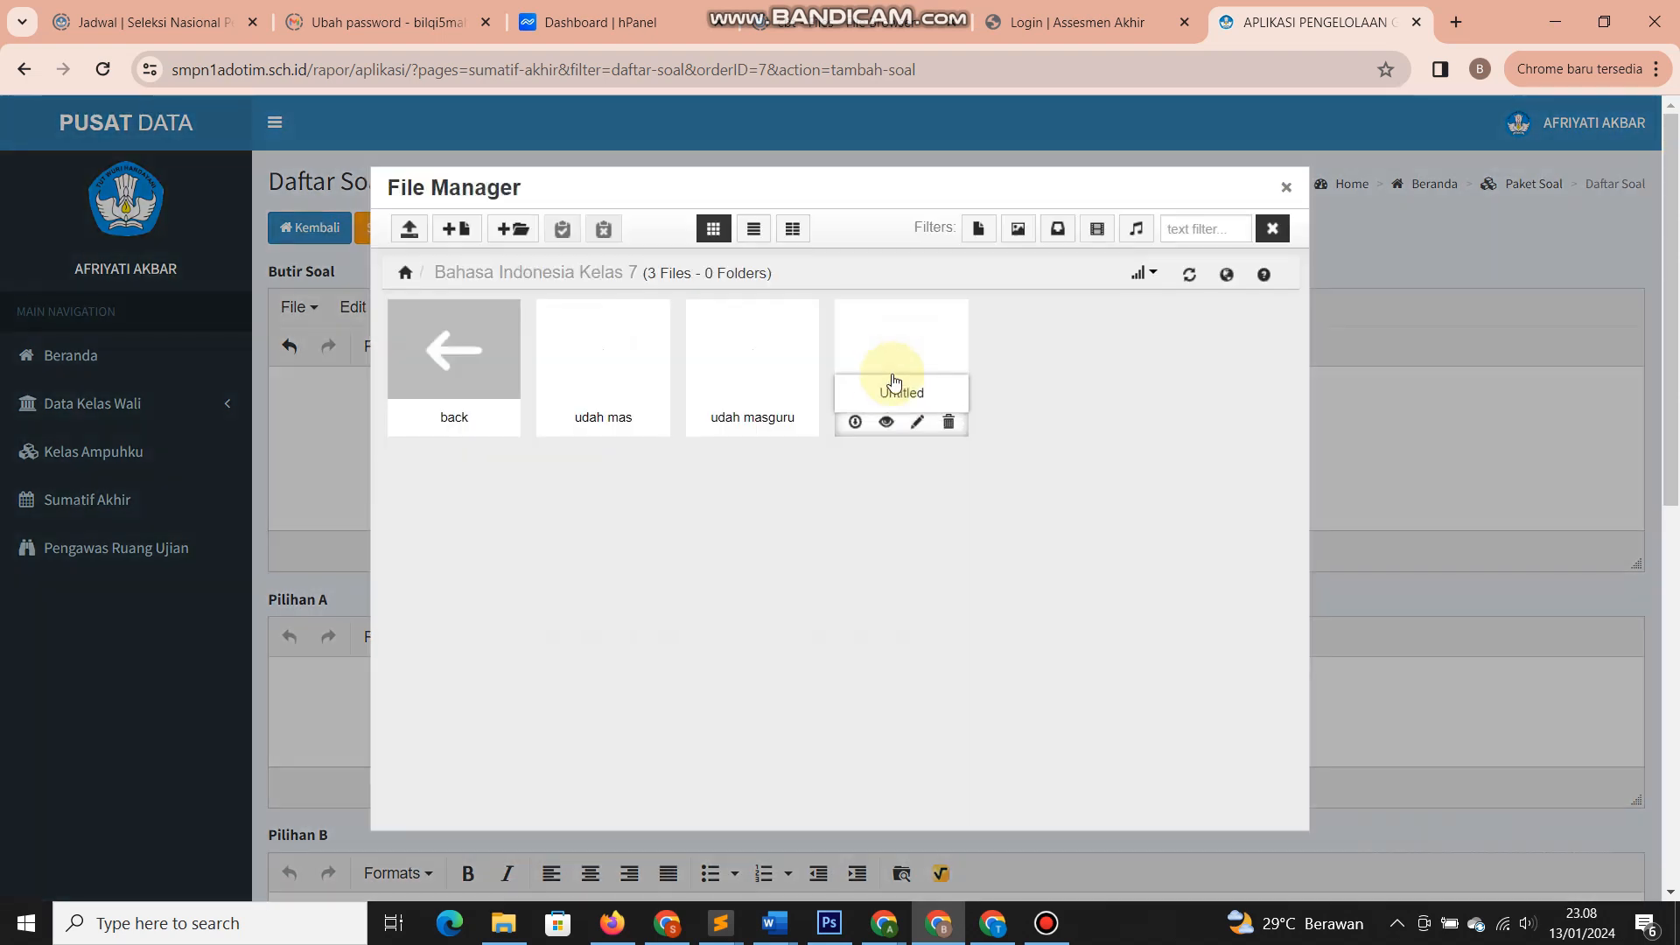
{"action": "left_click", "coordinate": [948, 422]}
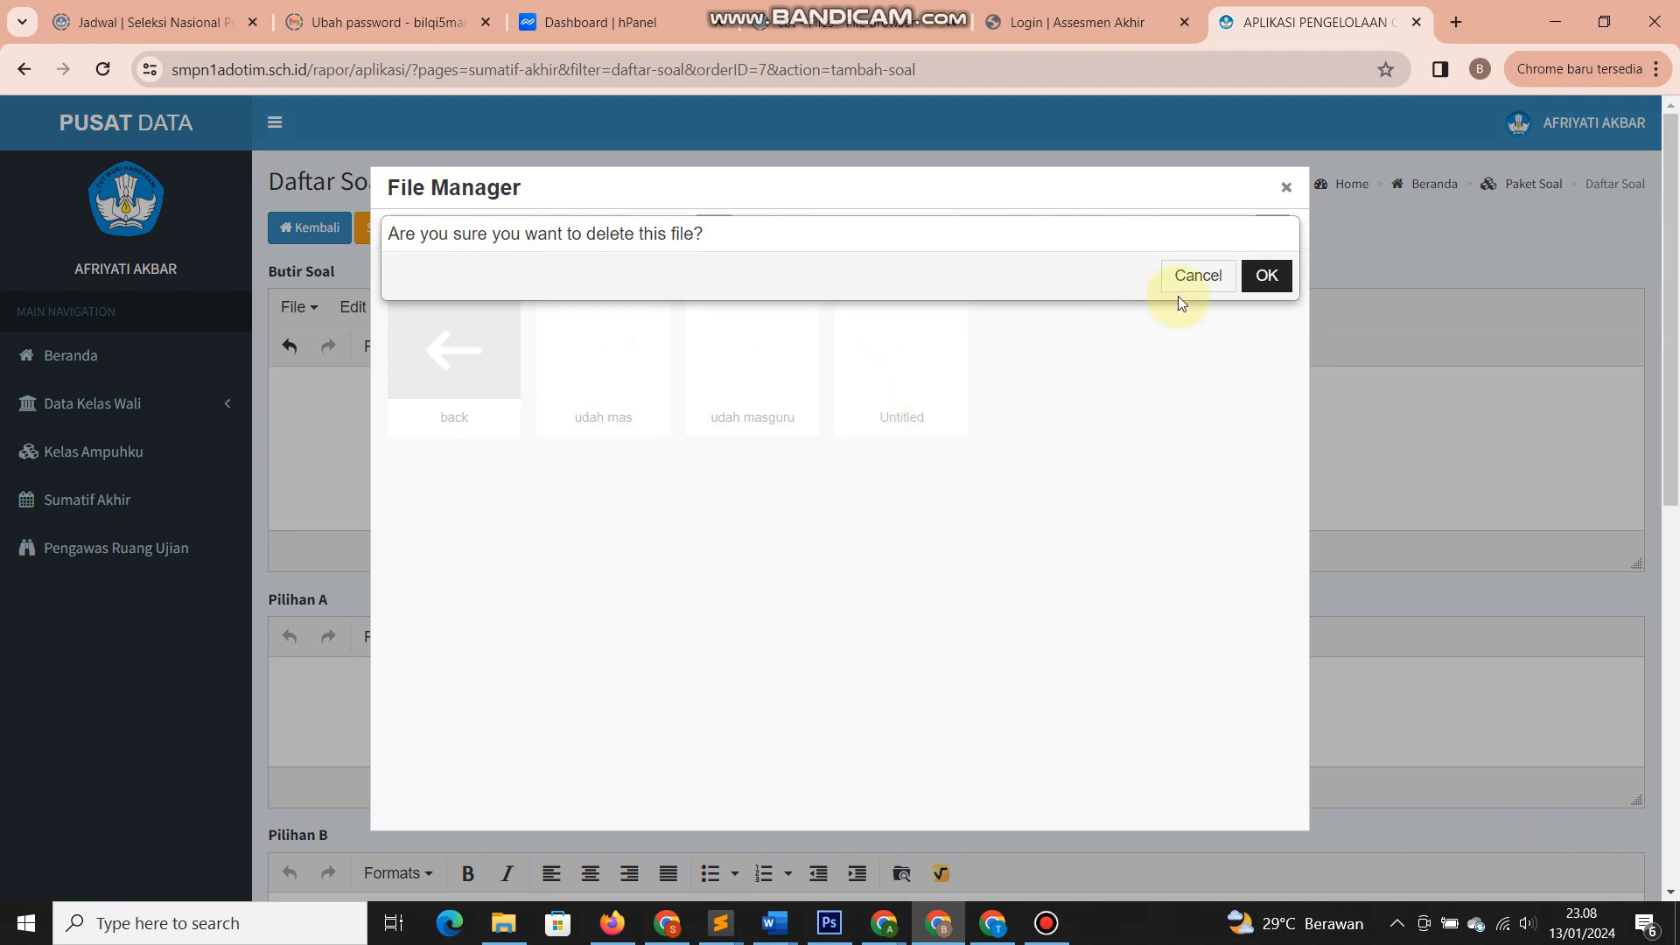
{"action": "left_click", "coordinate": [1244, 276]}
{"action": "left_click", "coordinate": [798, 423]}
{"action": "left_click", "coordinate": [1260, 278]}
{"action": "left_click", "coordinate": [649, 423]}
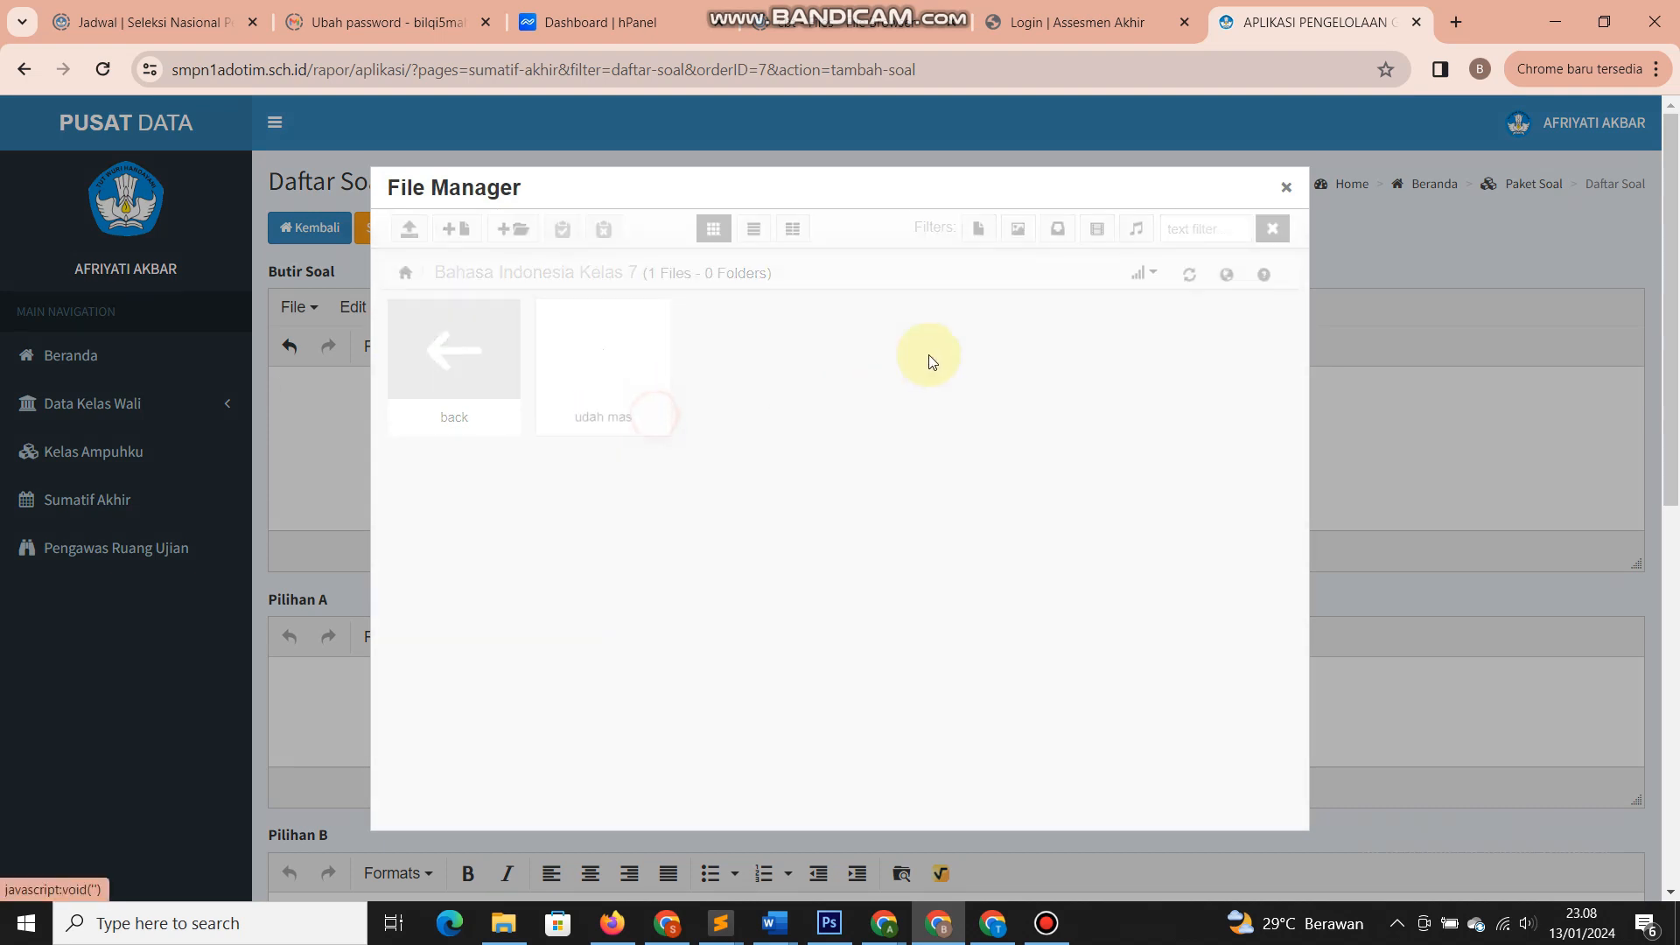
{"action": "left_click", "coordinate": [1243, 286]}
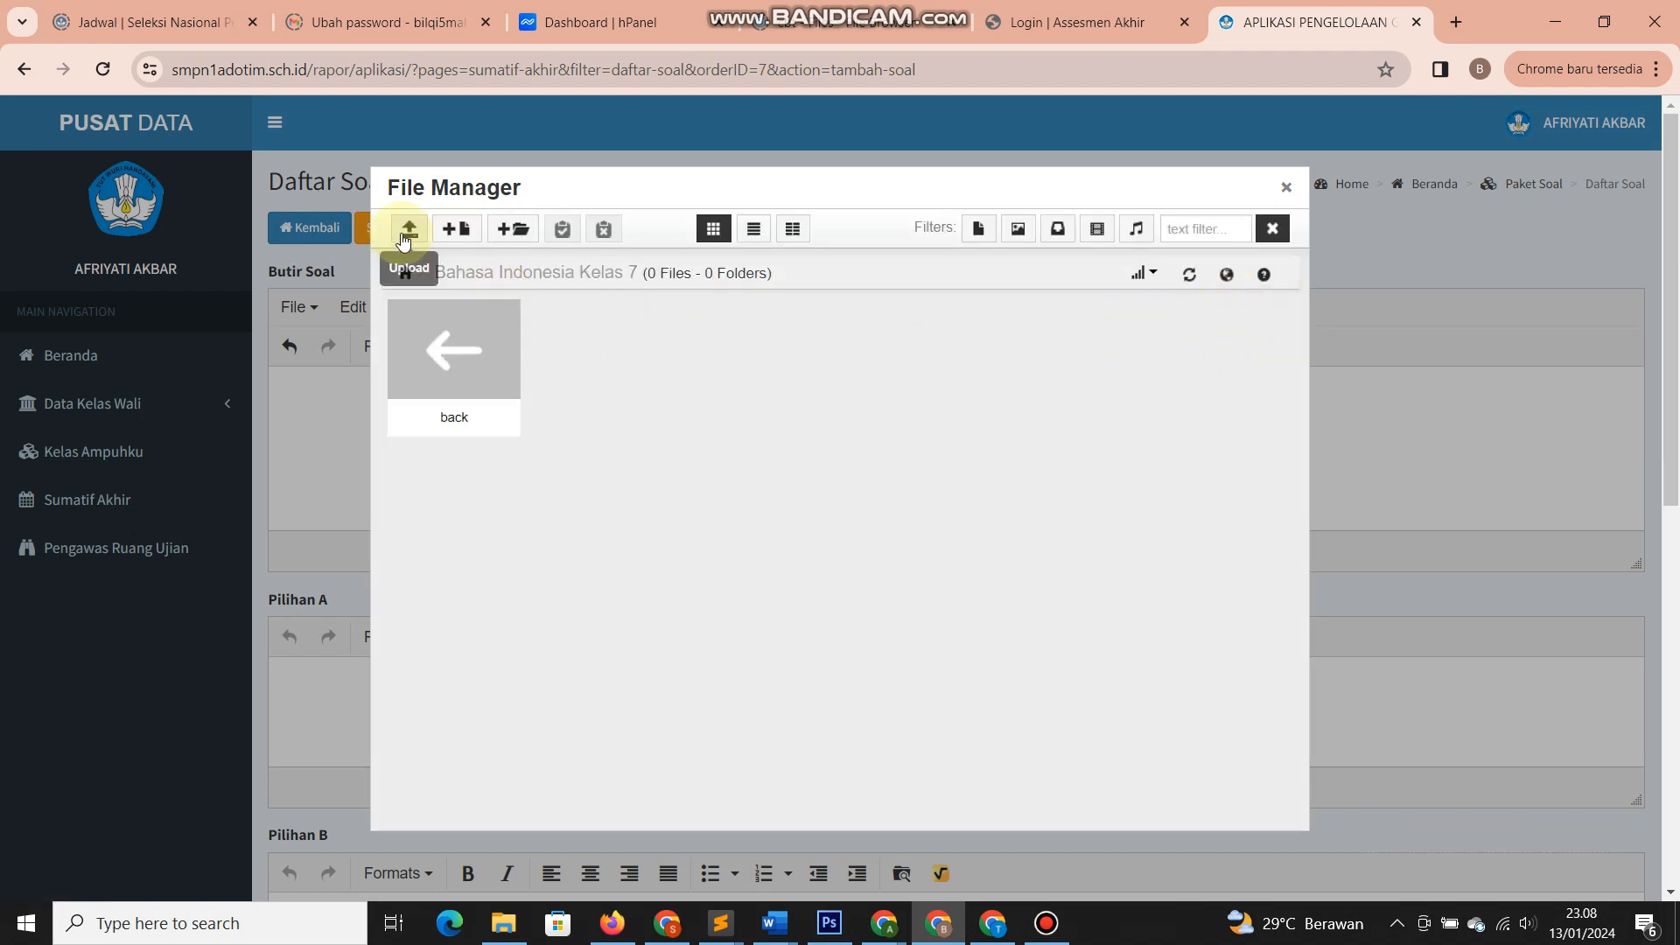
- Upload user (1), the network-mesh AVIF and the 42341960 JPG from Downloads
{"action": "left_click", "coordinate": [435, 257]}
{"action": "left_click", "coordinate": [770, 486]}
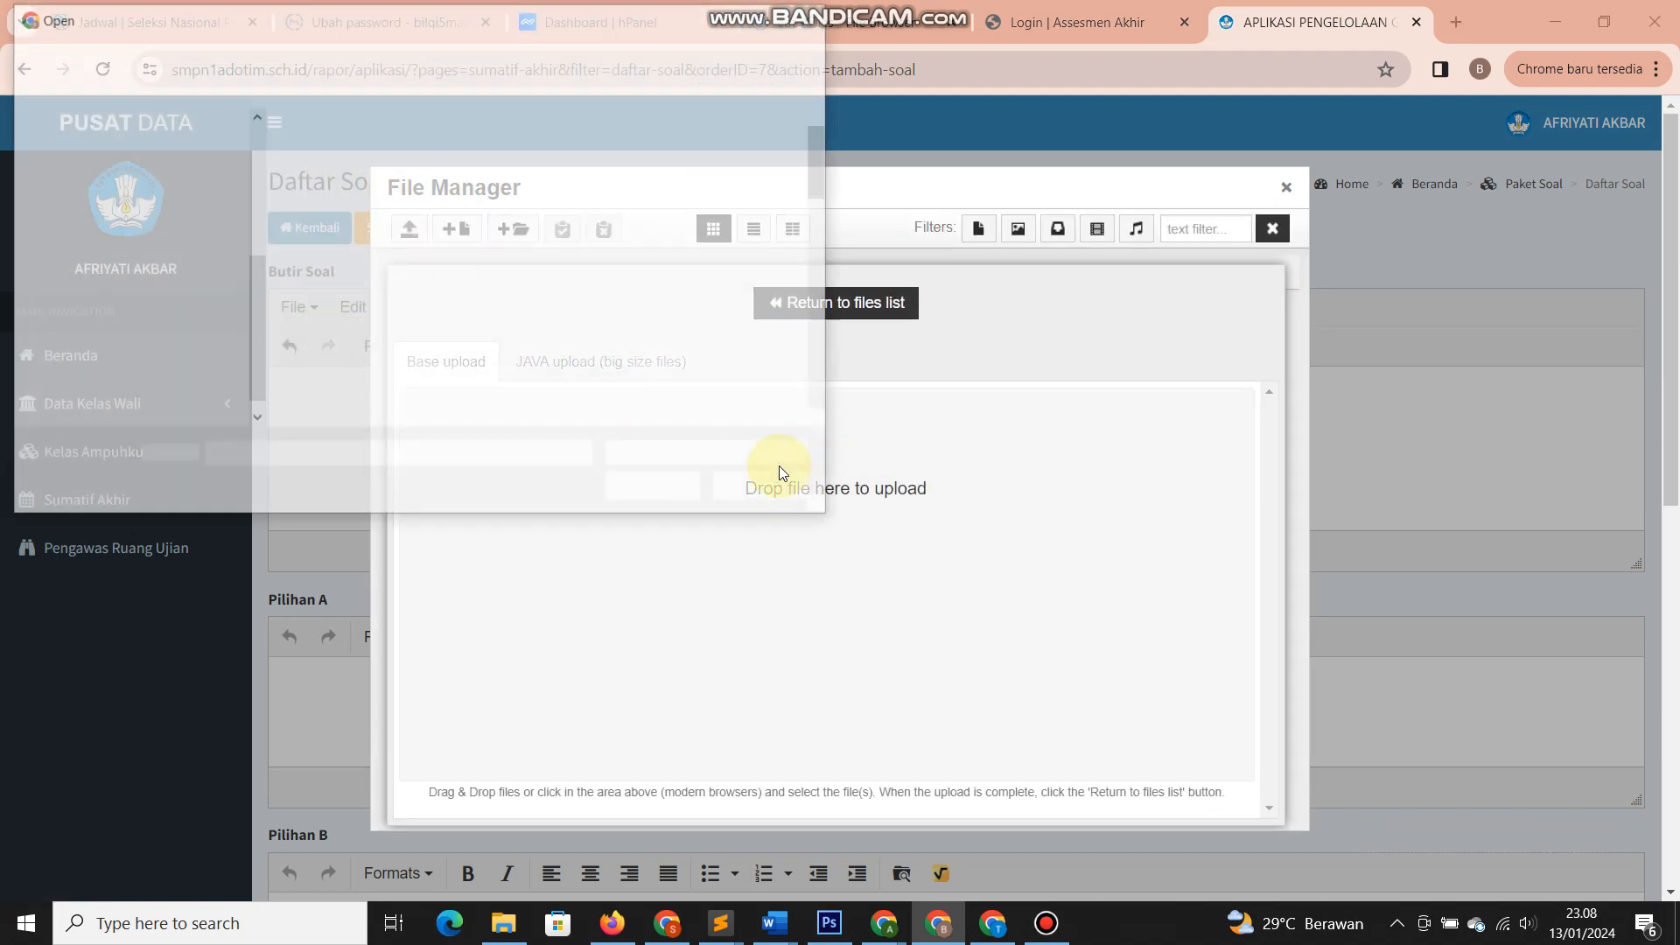
{"action": "scroll", "coordinate": [332, 300], "scroll_direction": "down", "scroll_amount": 10}
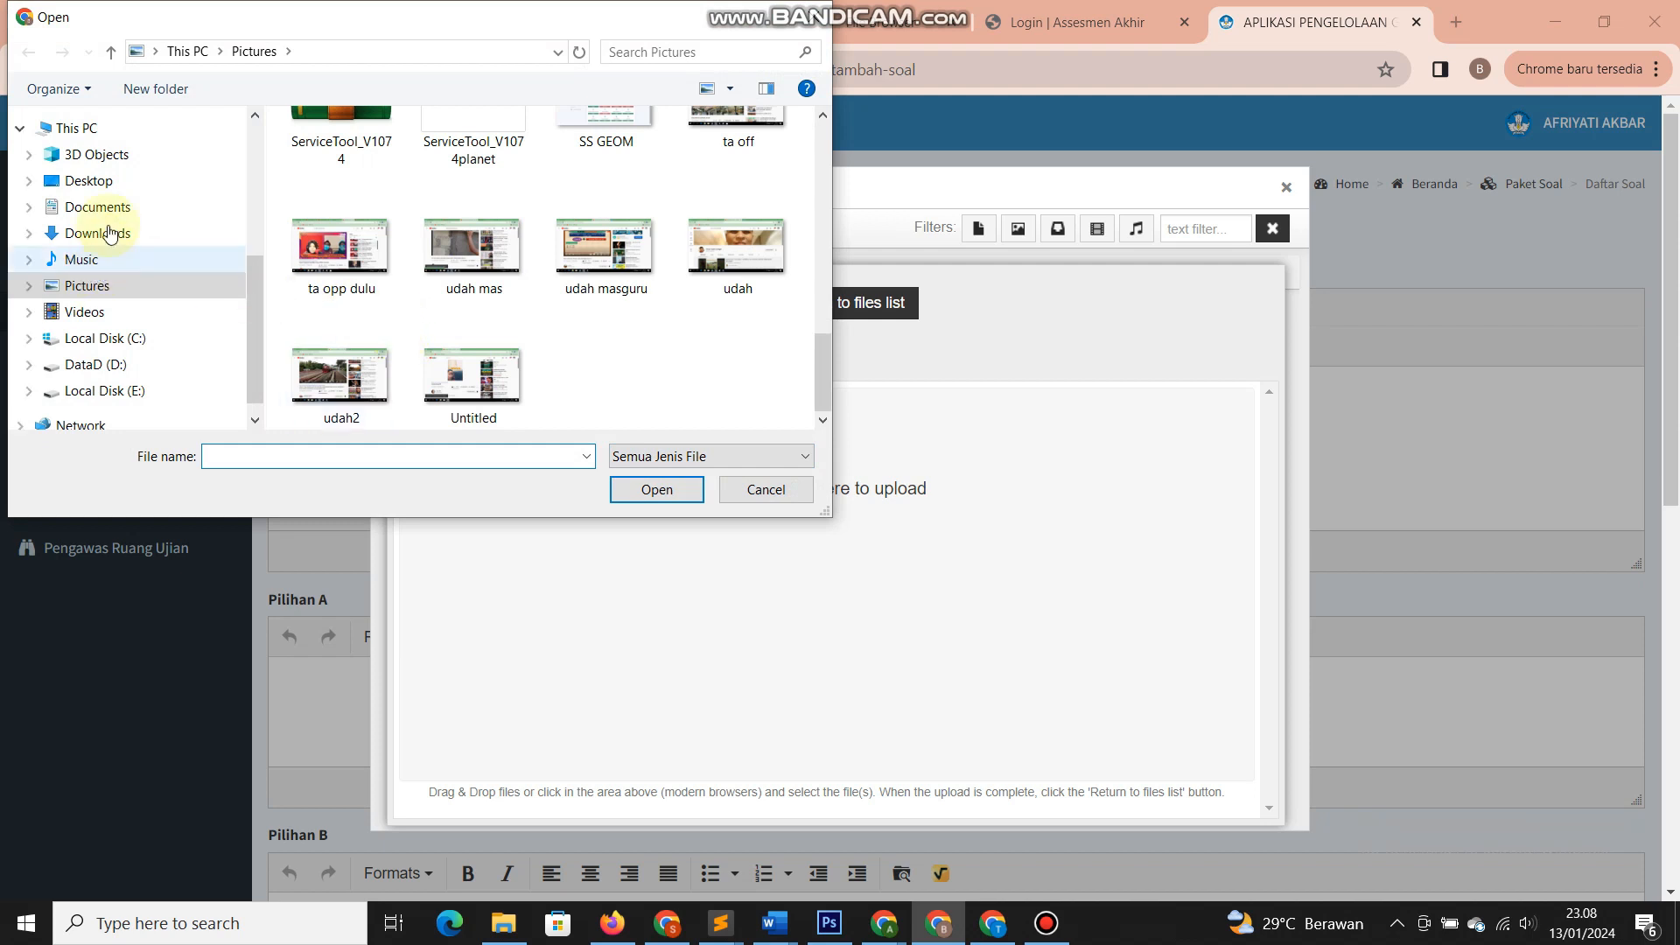
{"action": "left_click", "coordinate": [136, 233]}
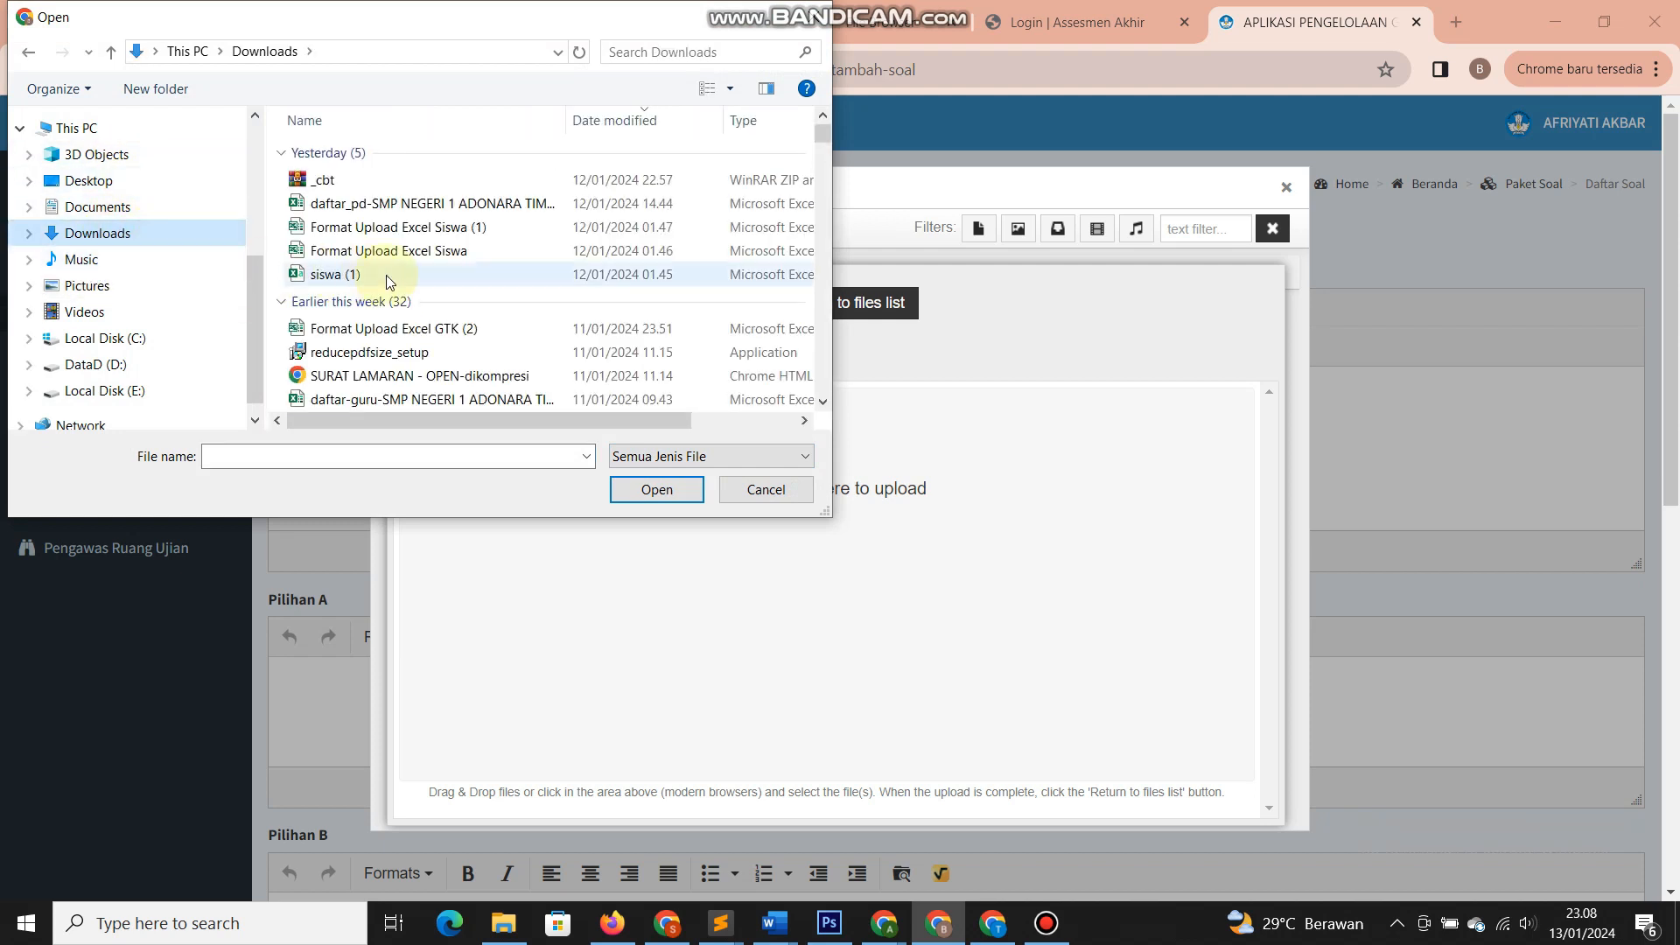
{"action": "scroll", "coordinate": [389, 281], "scroll_direction": "down", "scroll_amount": 1}
{"action": "scroll", "coordinate": [390, 280], "scroll_direction": "down", "scroll_amount": 15}
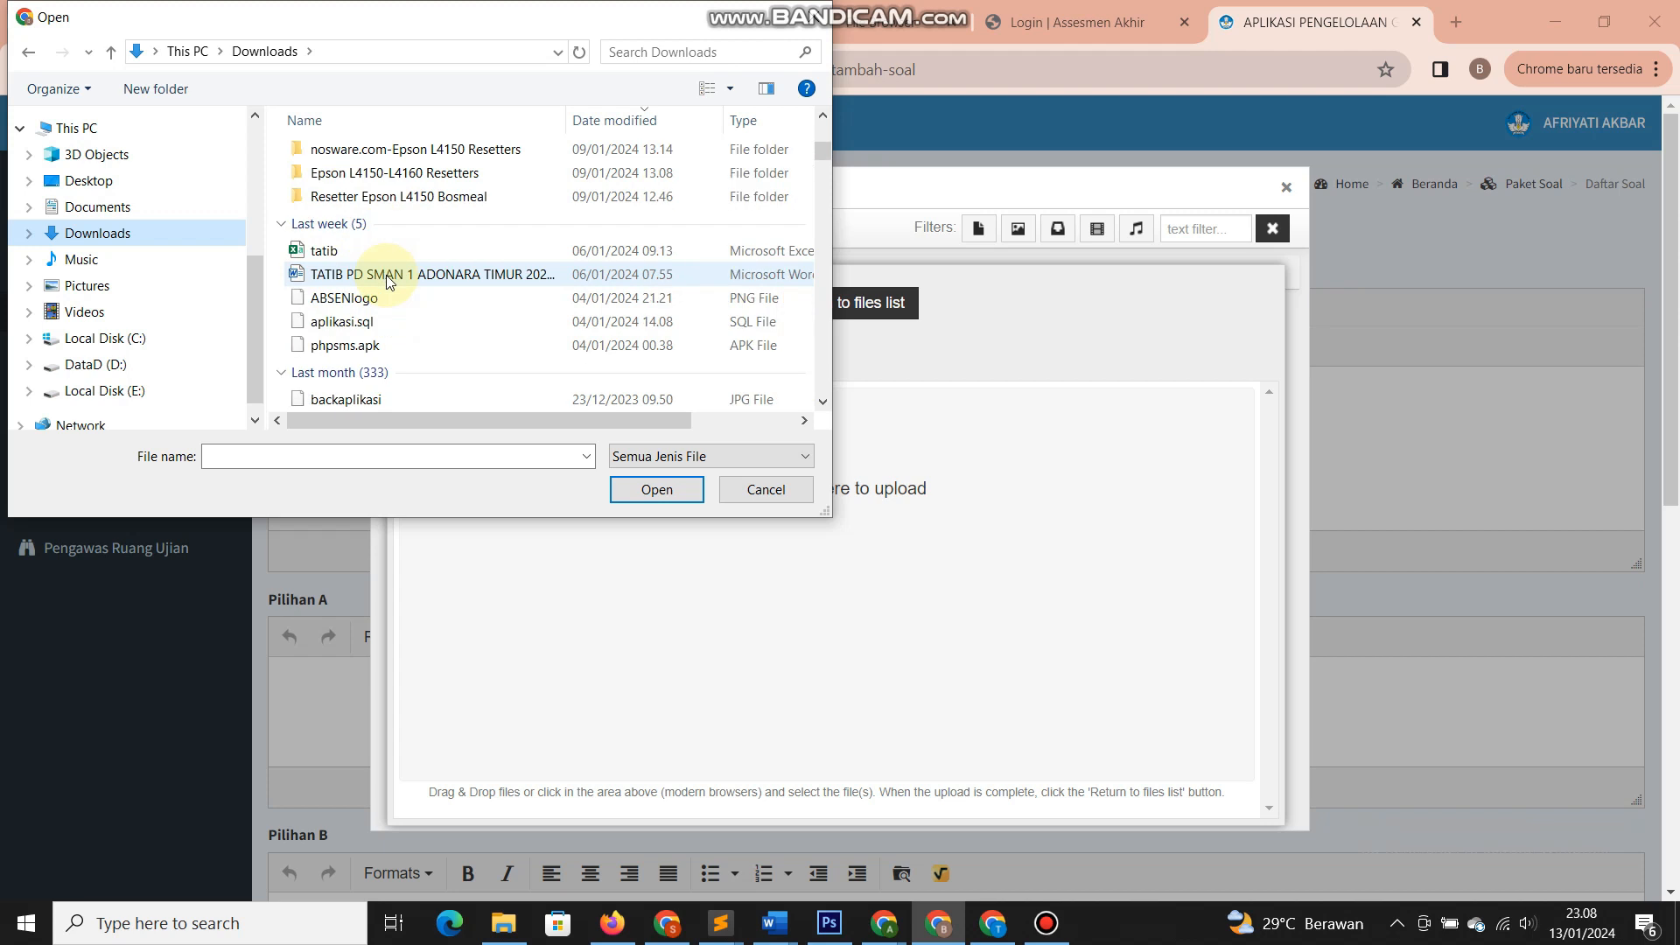
{"action": "scroll", "coordinate": [390, 280], "scroll_direction": "down", "scroll_amount": 2}
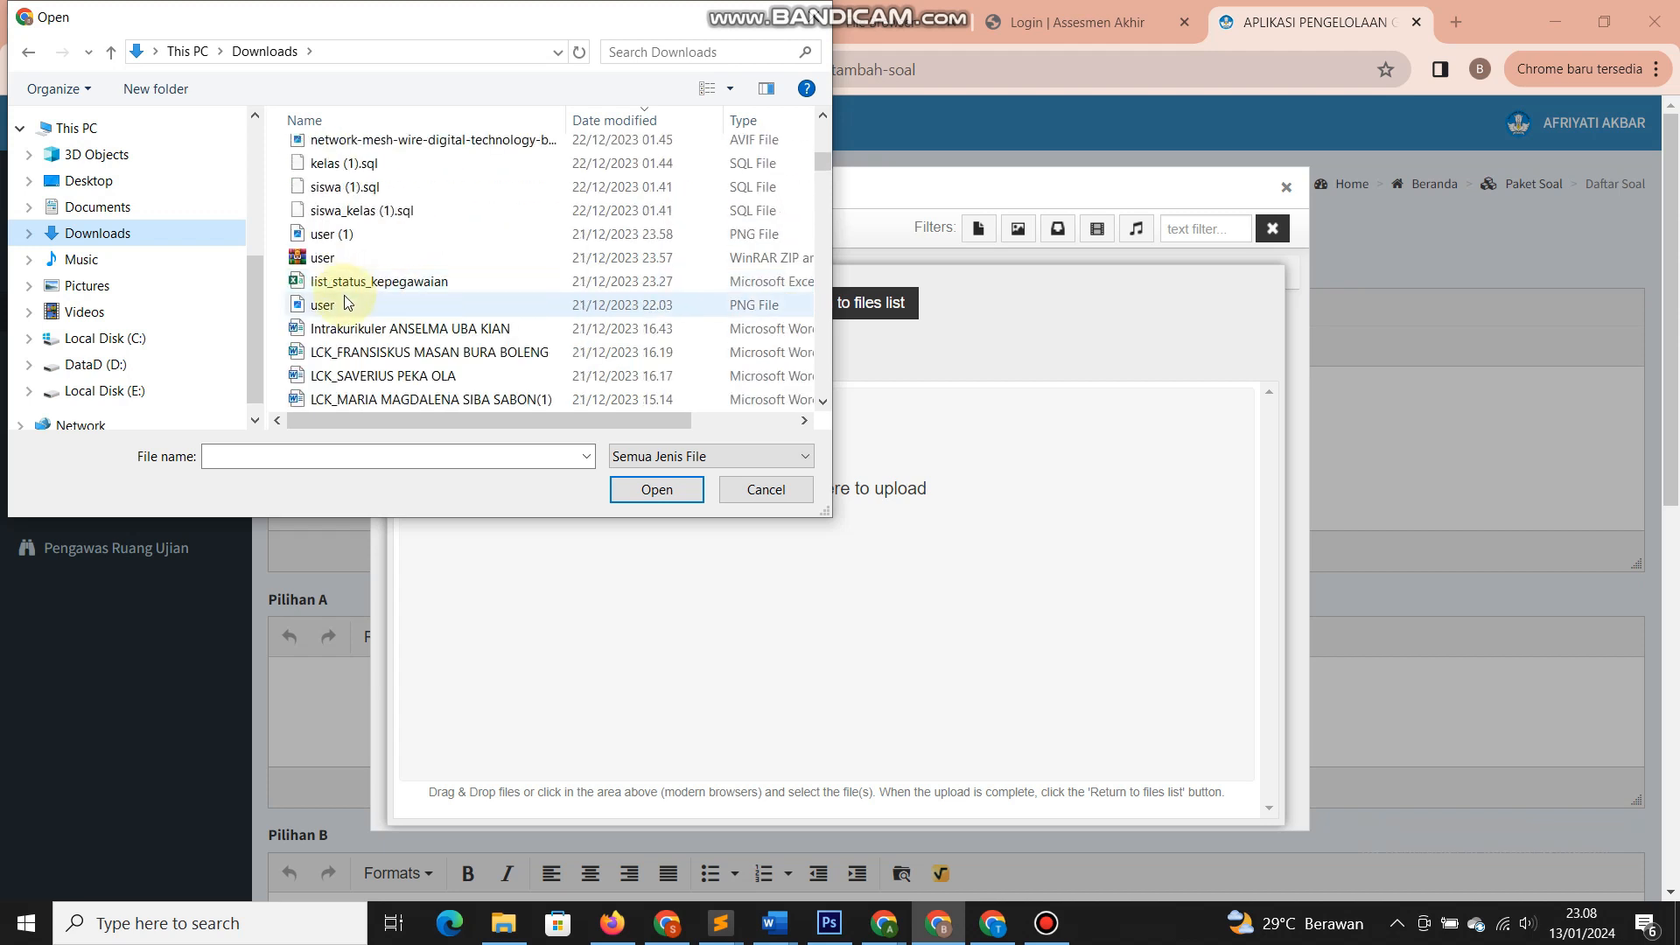
{"action": "left_click", "coordinate": [348, 236]}
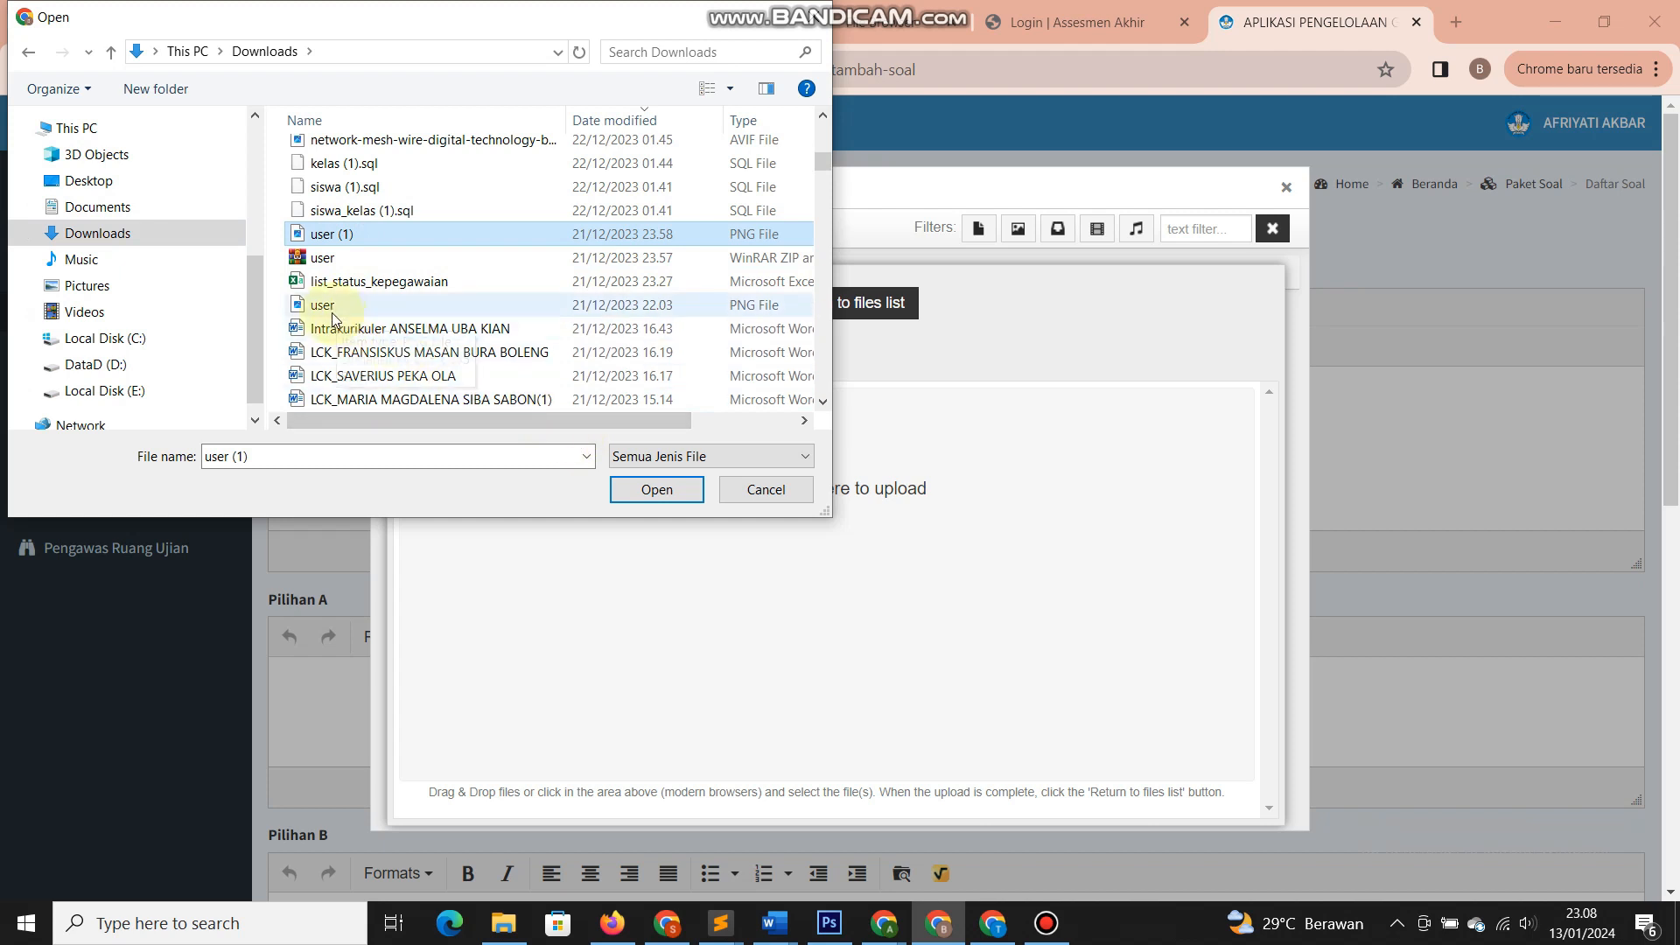
{"action": "left_click", "coordinate": [429, 142]}
{"action": "scroll", "coordinate": [429, 144], "scroll_direction": "up", "scroll_amount": 1}
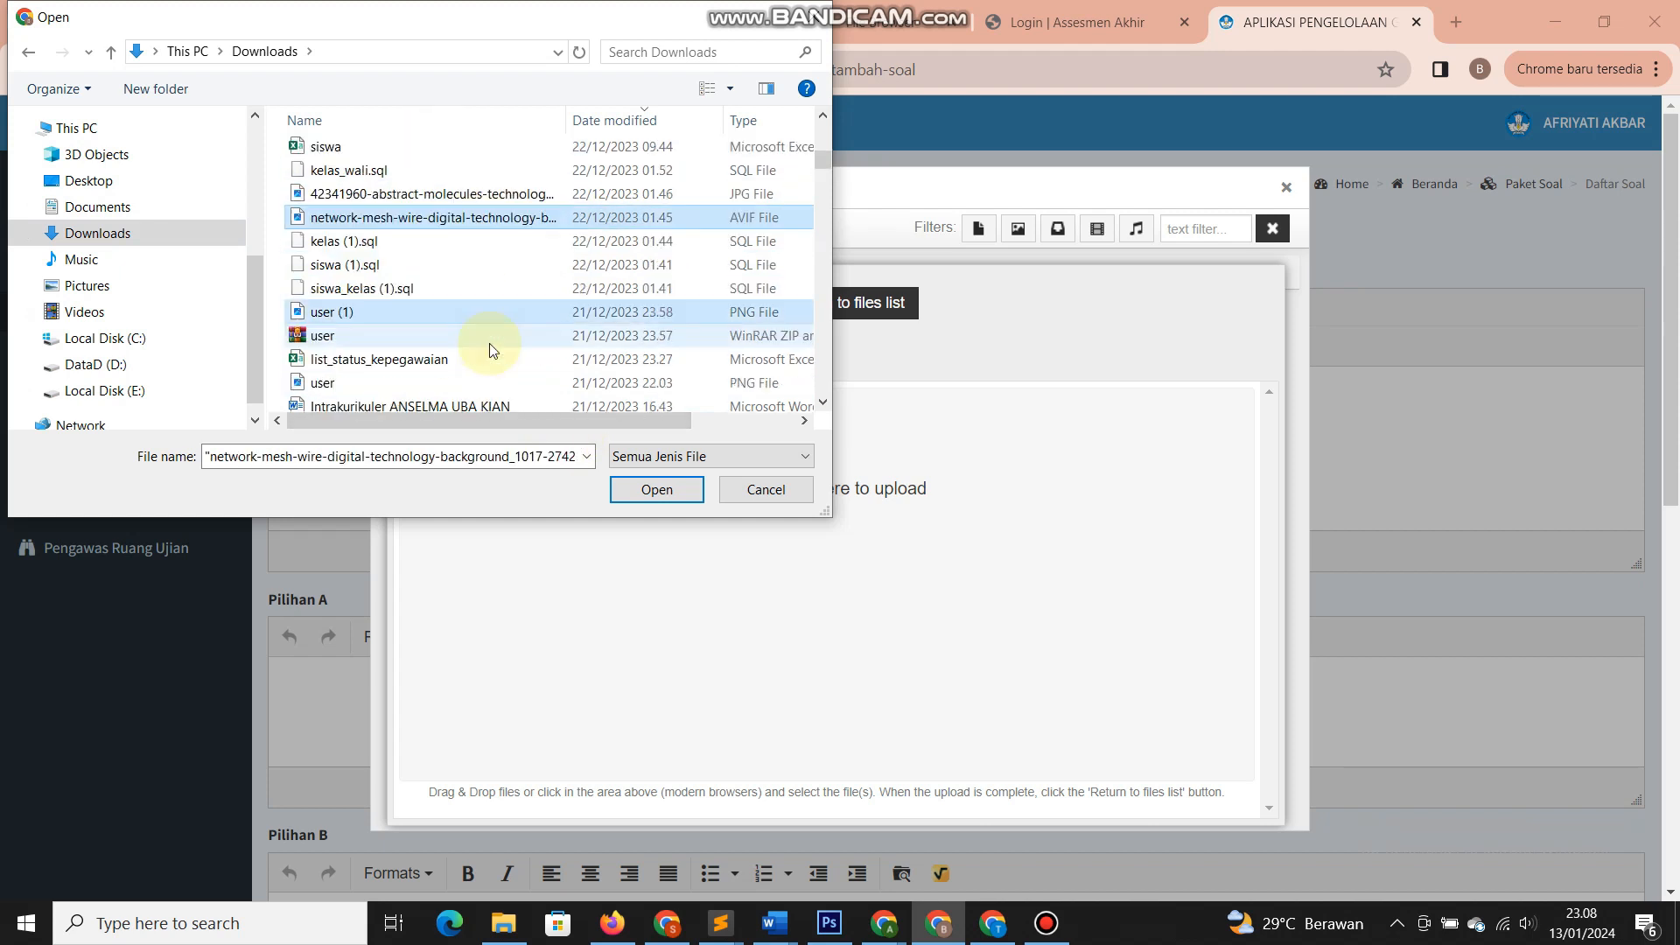
{"action": "left_click", "coordinate": [433, 194], "text": "ctrl"}
{"action": "left_click", "coordinate": [652, 490]}
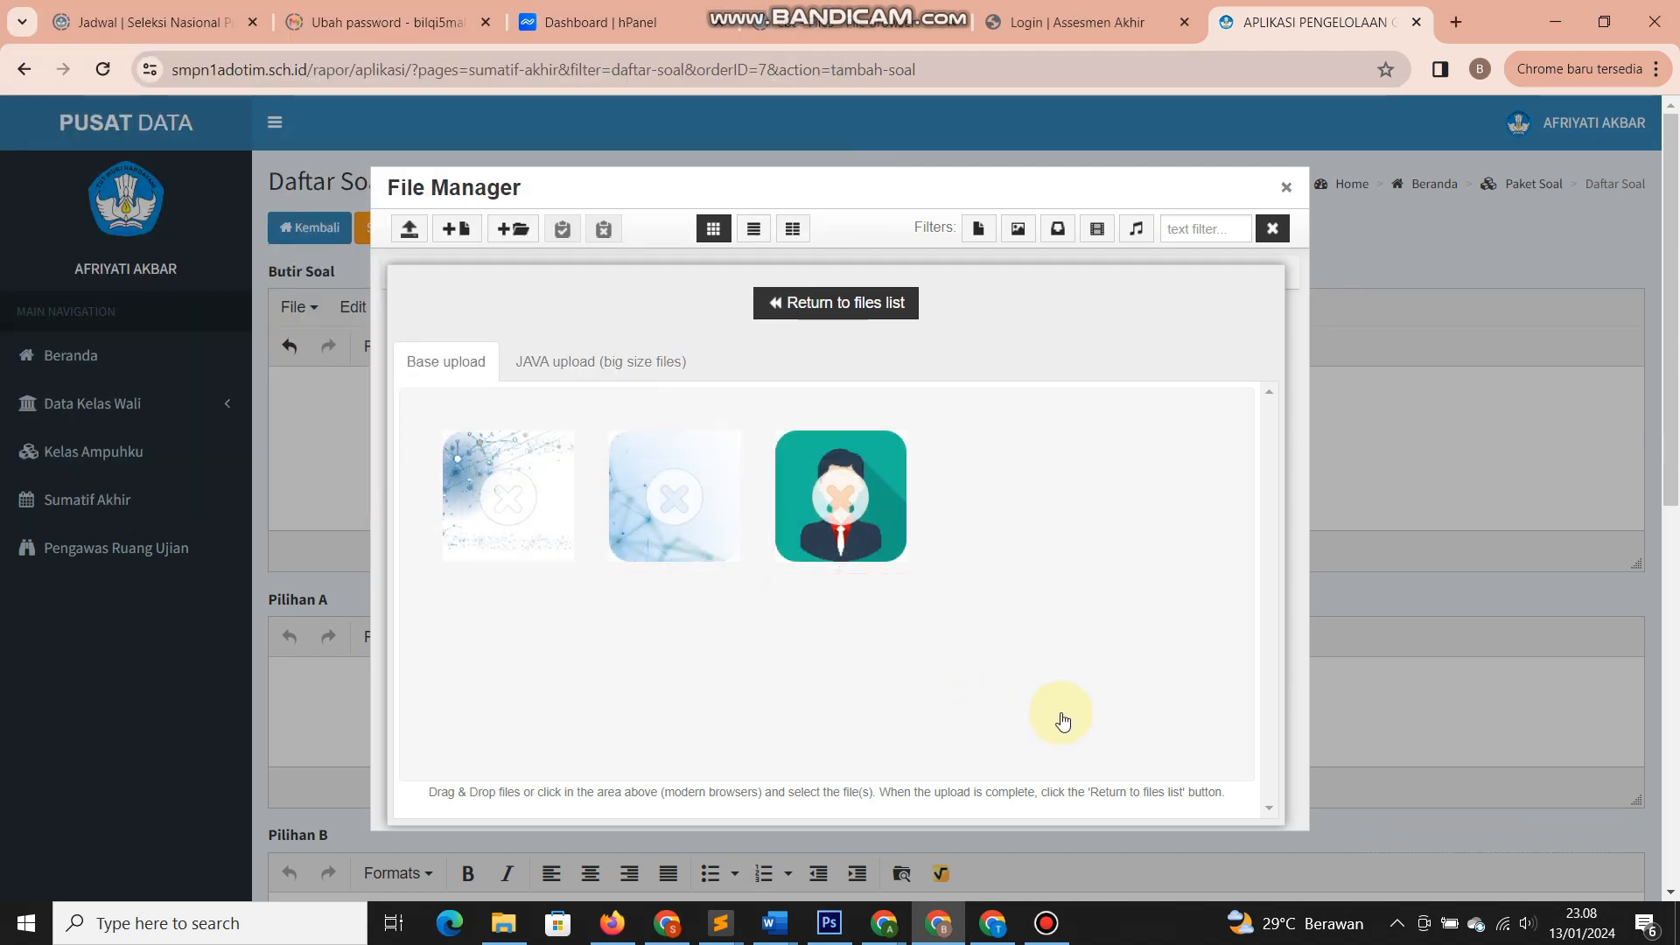
- Check each thumbnail's upload status, then return to the list showing 42341960-abstract and user (1)
{"action": "left_click_drag", "start_coordinate": [878, 194], "coordinate": [924, 162]}
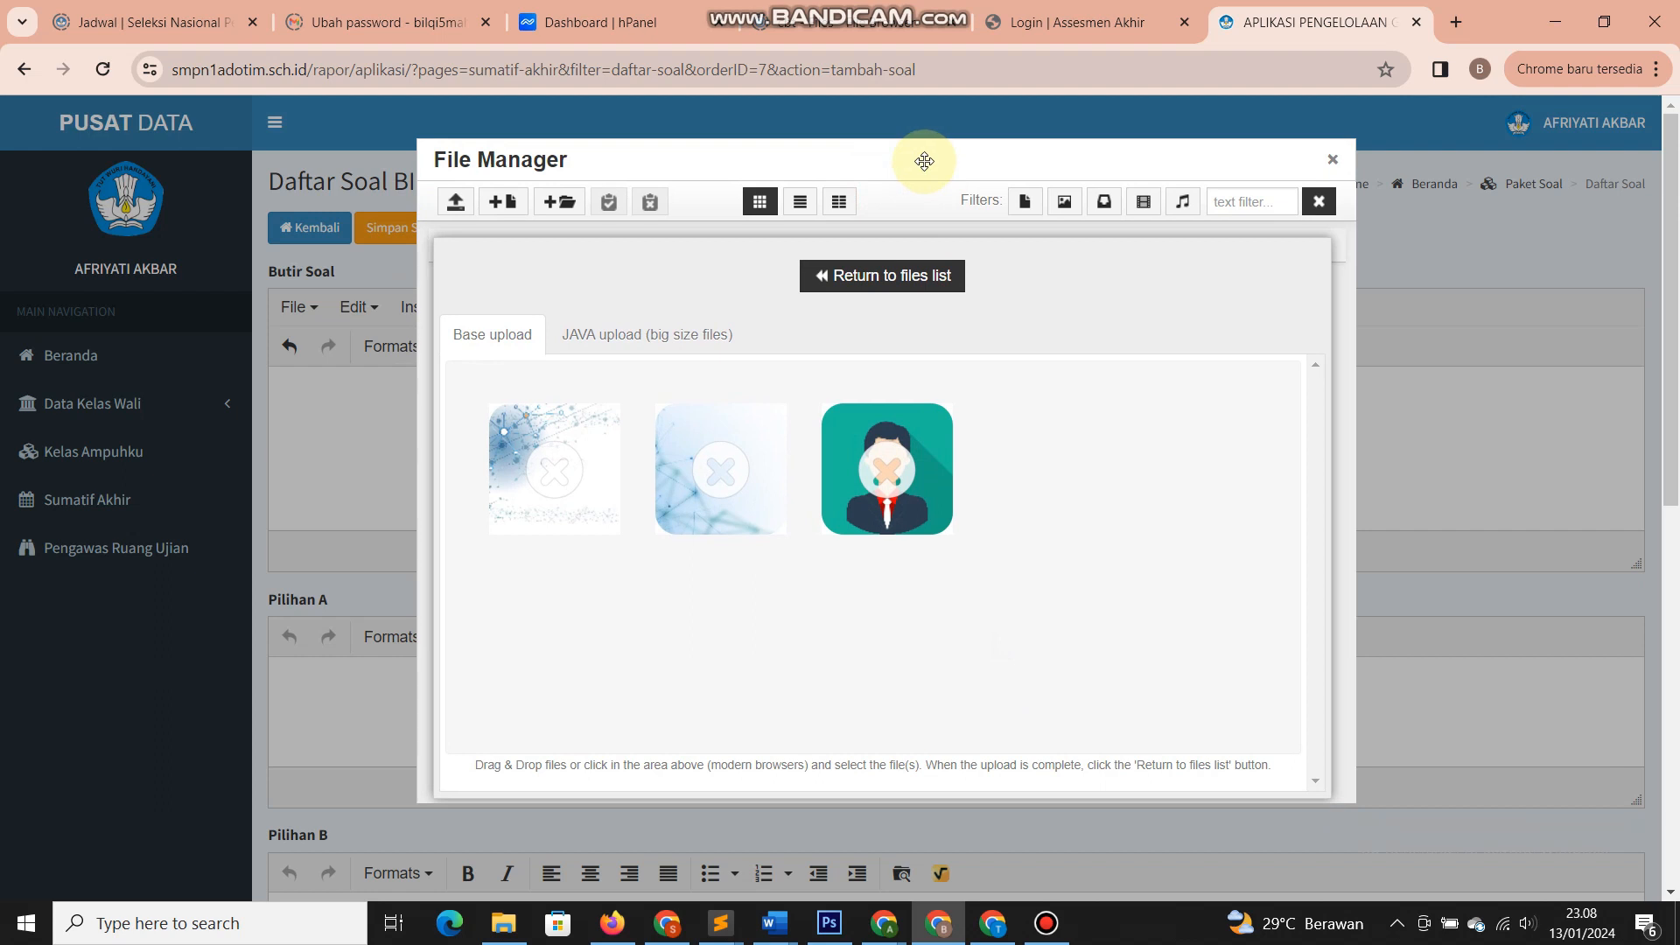
{"action": "scroll", "coordinate": [1299, 451], "scroll_direction": "down", "scroll_amount": 5}
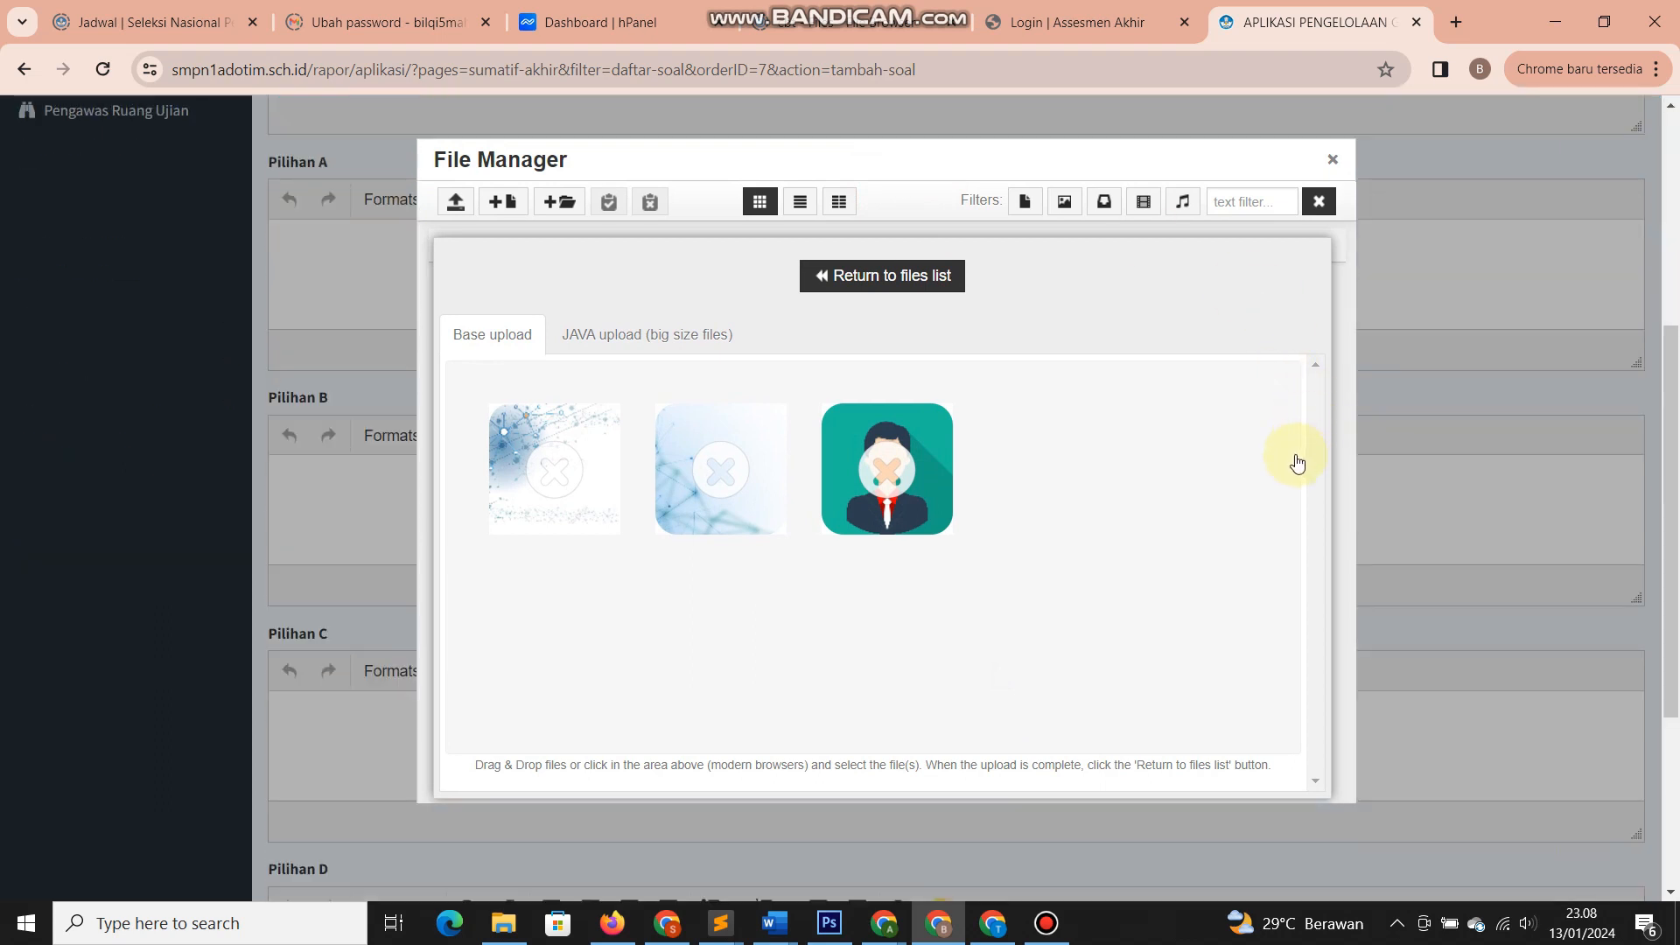
{"action": "scroll", "coordinate": [1023, 569], "scroll_direction": "down", "scroll_amount": 4}
{"action": "scroll", "coordinate": [975, 589], "scroll_direction": "up", "scroll_amount": 9}
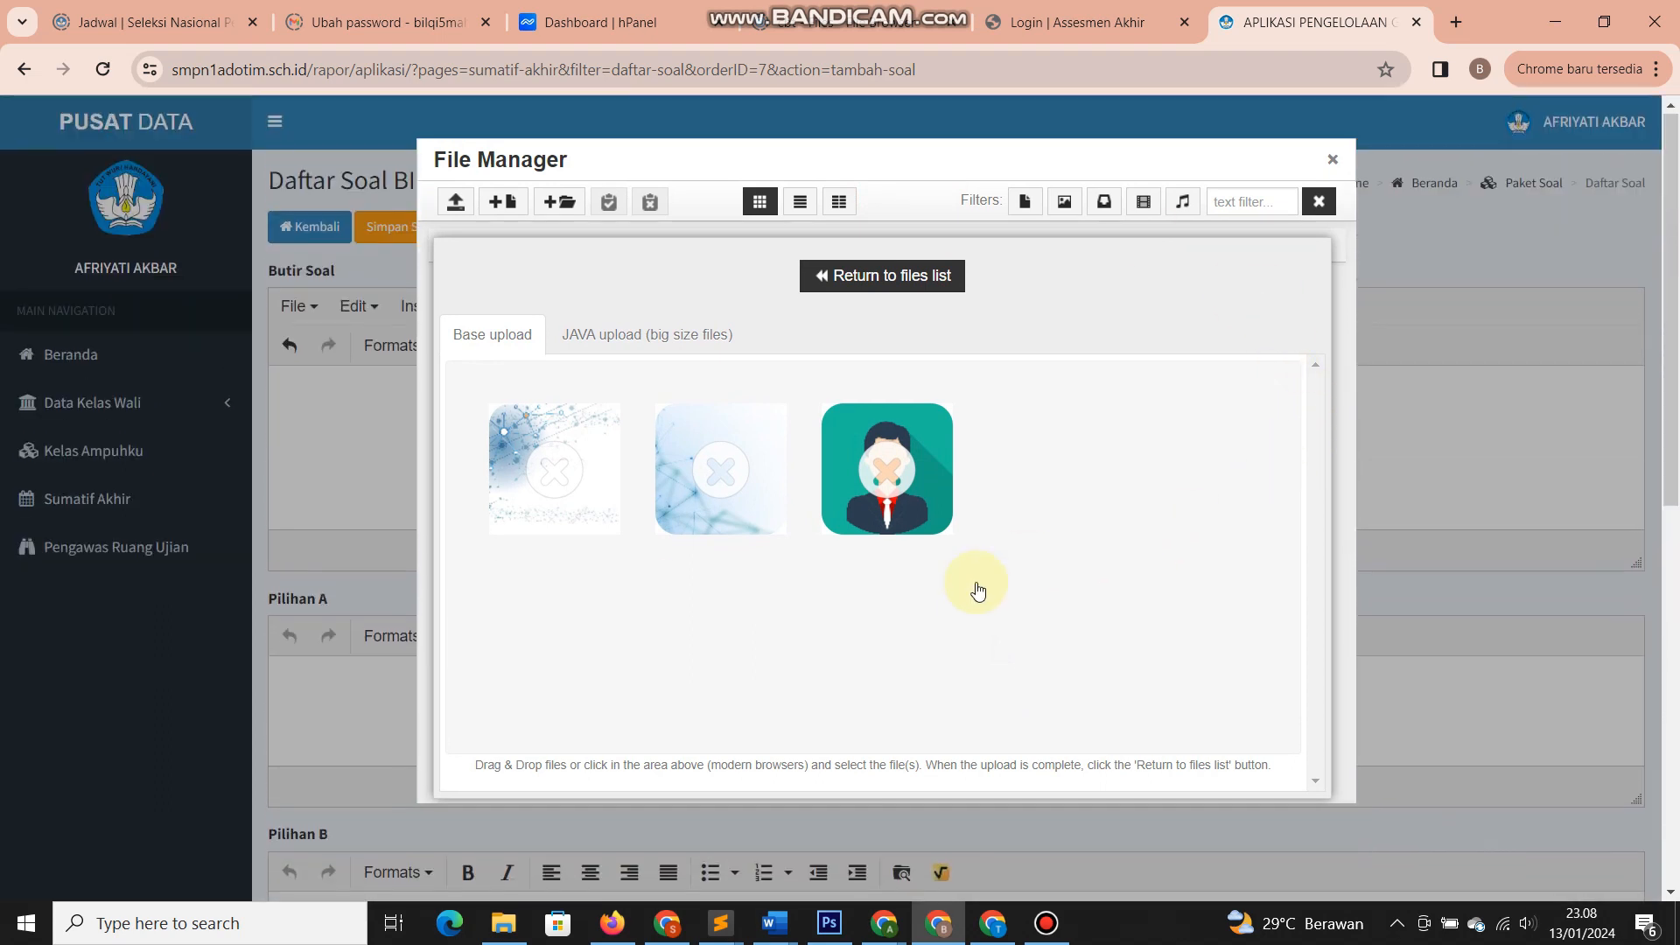
{"action": "mouse_move", "coordinate": [530, 497]}
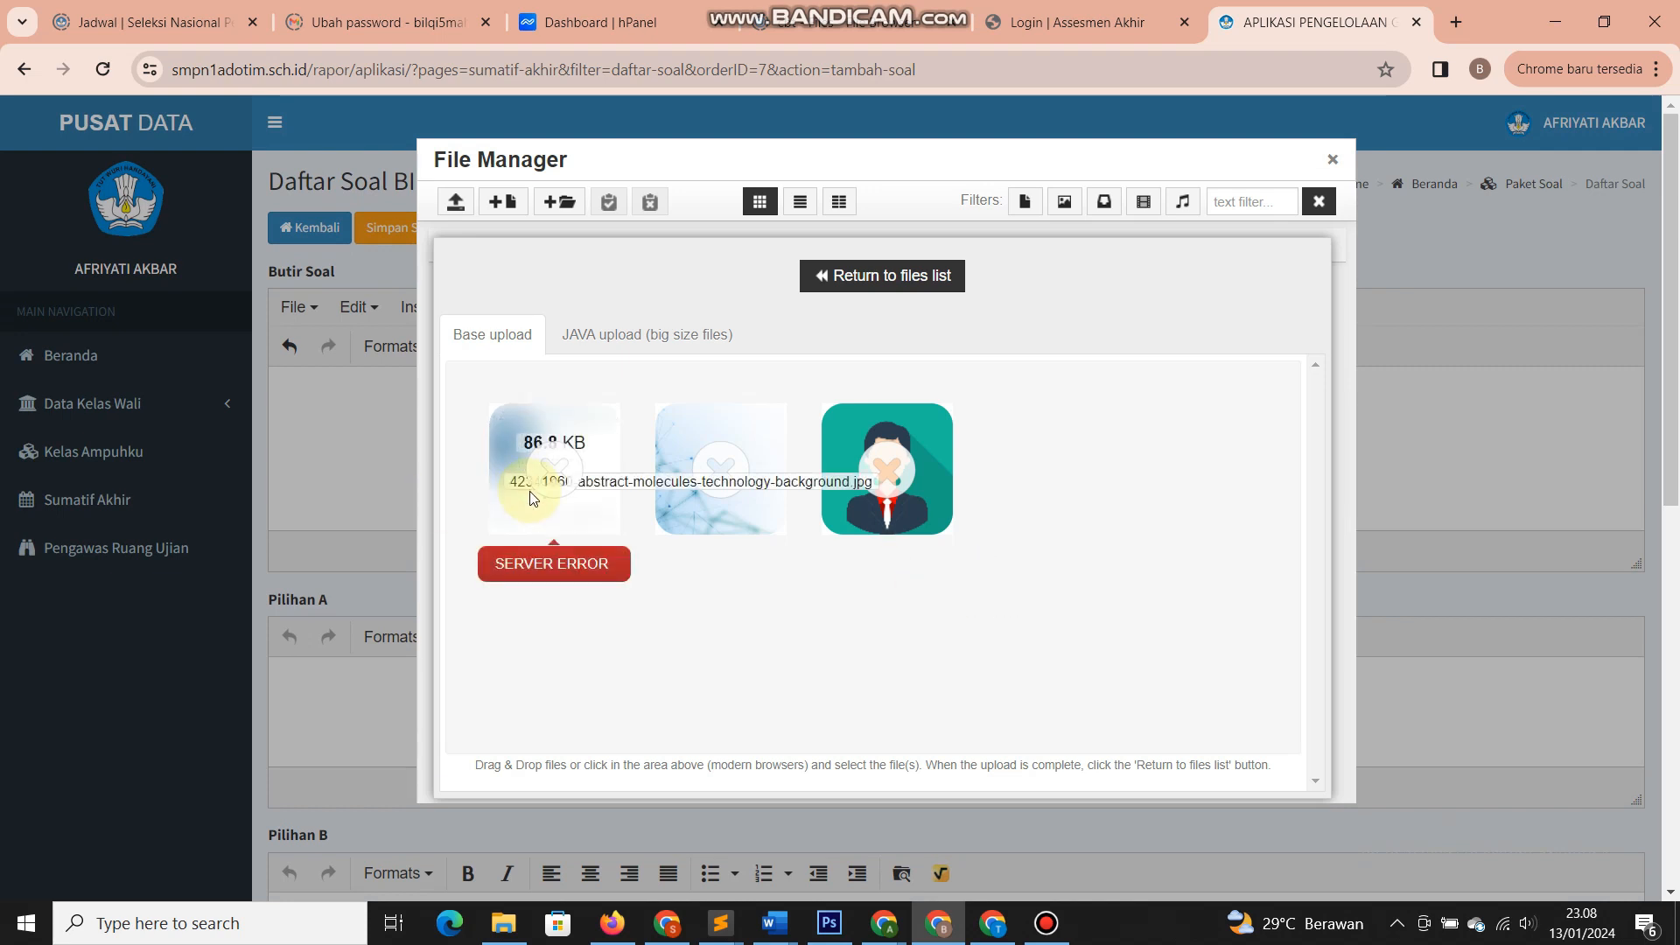
{"action": "mouse_move", "coordinate": [696, 512]}
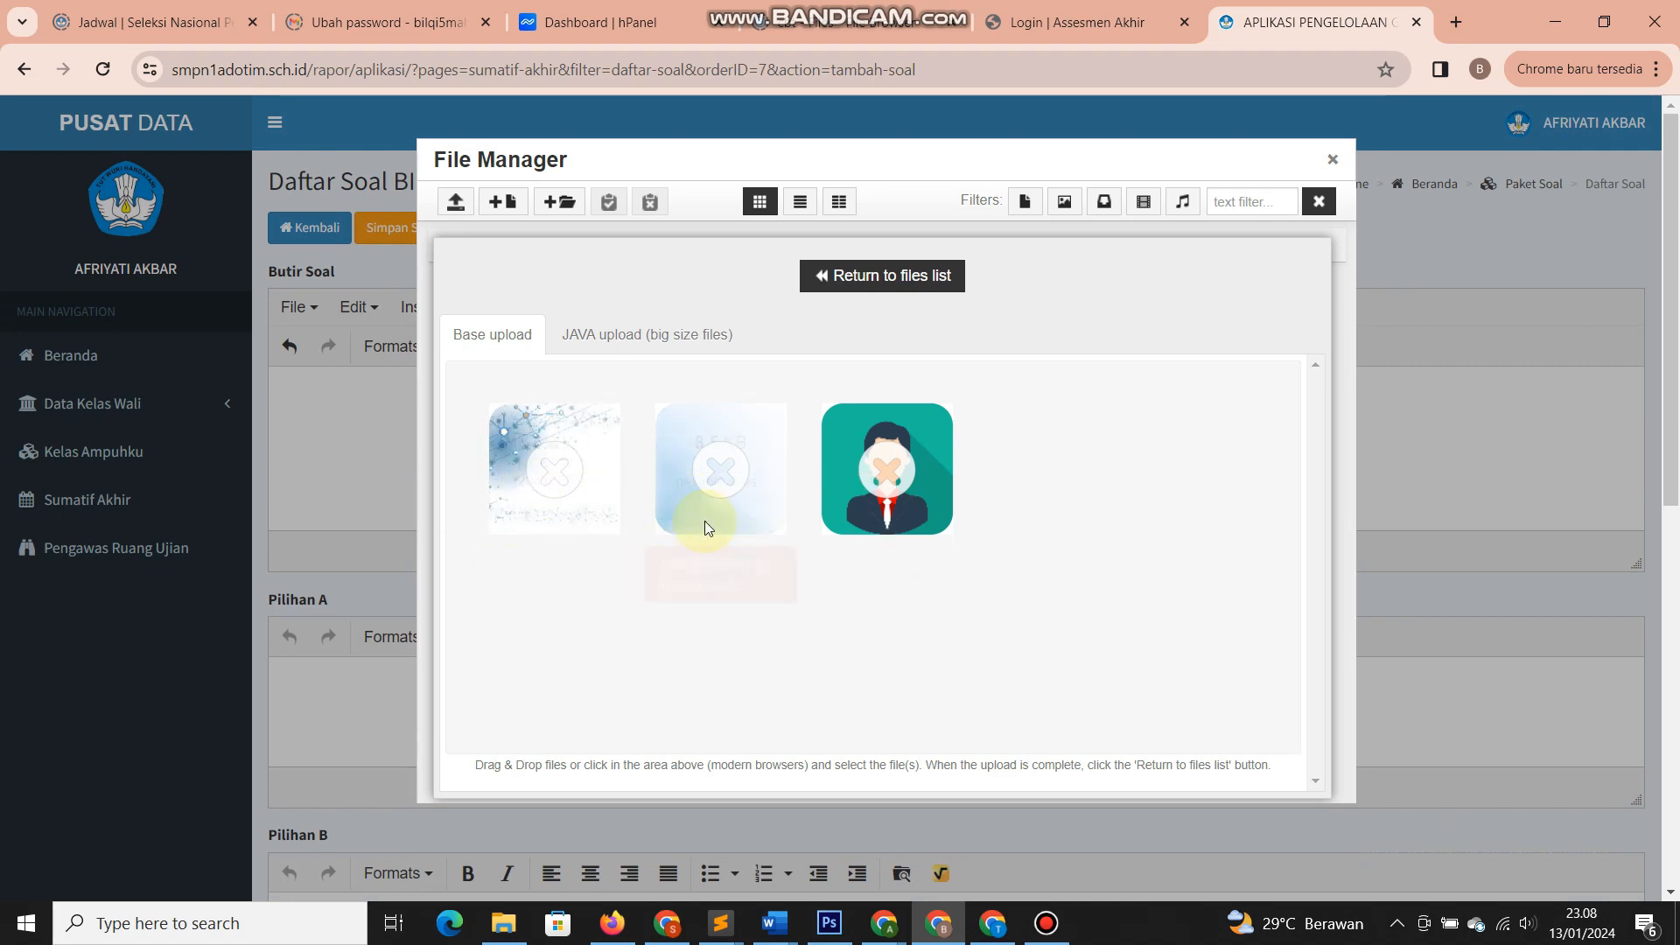
{"action": "mouse_move", "coordinate": [589, 506]}
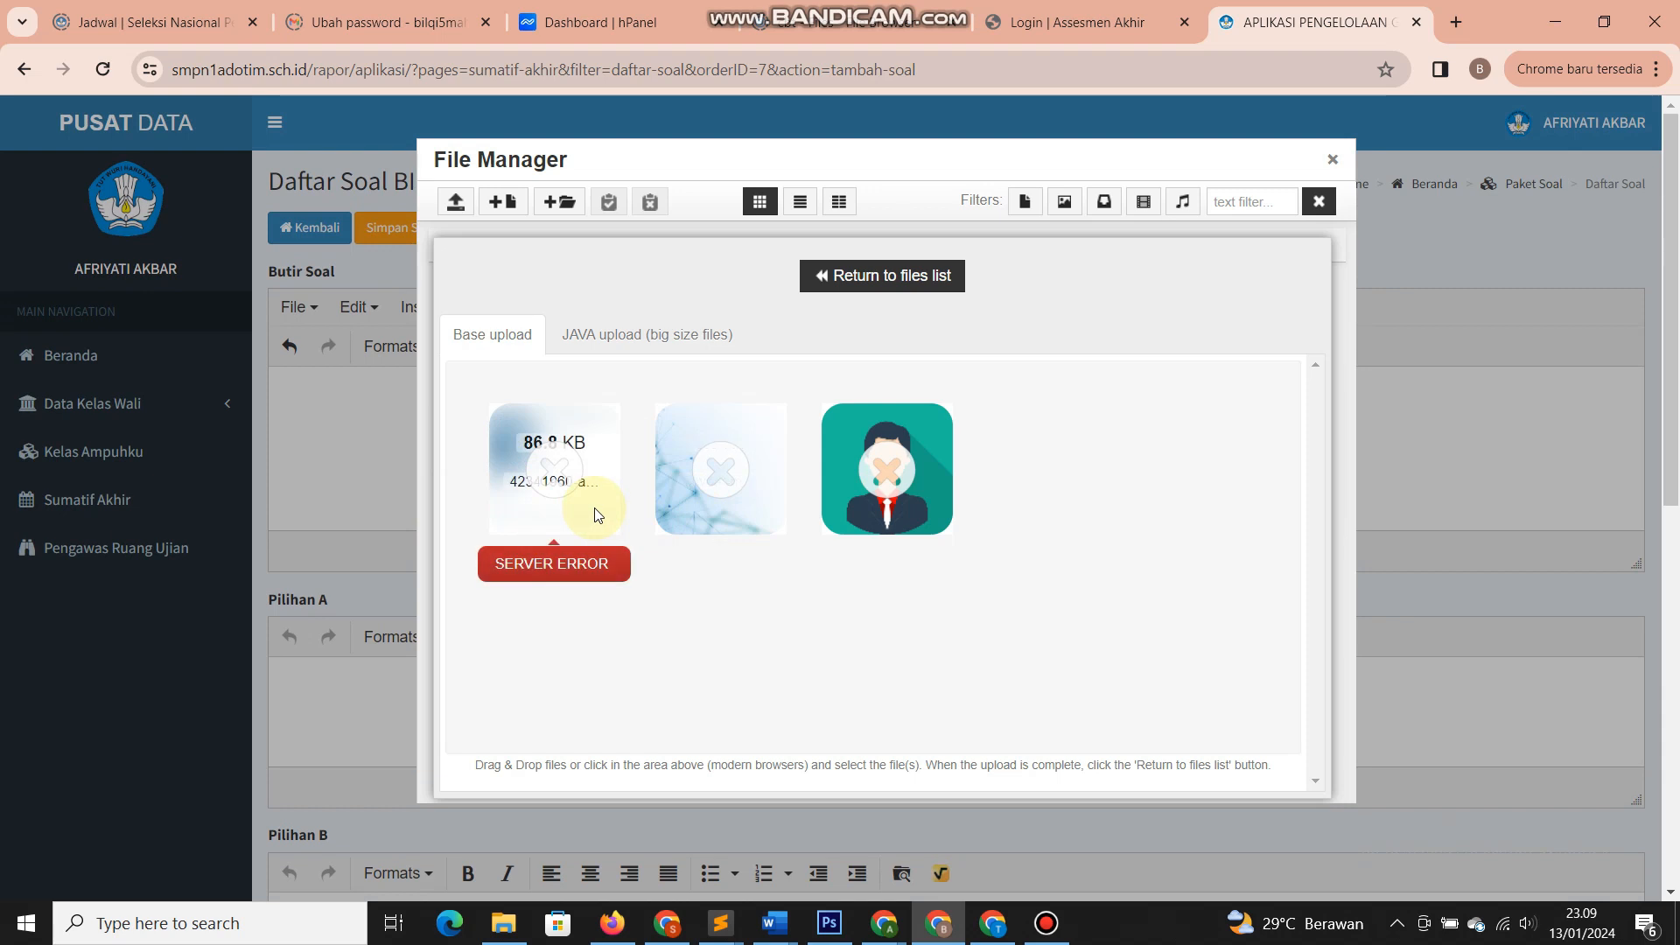
{"action": "mouse_move", "coordinate": [869, 516]}
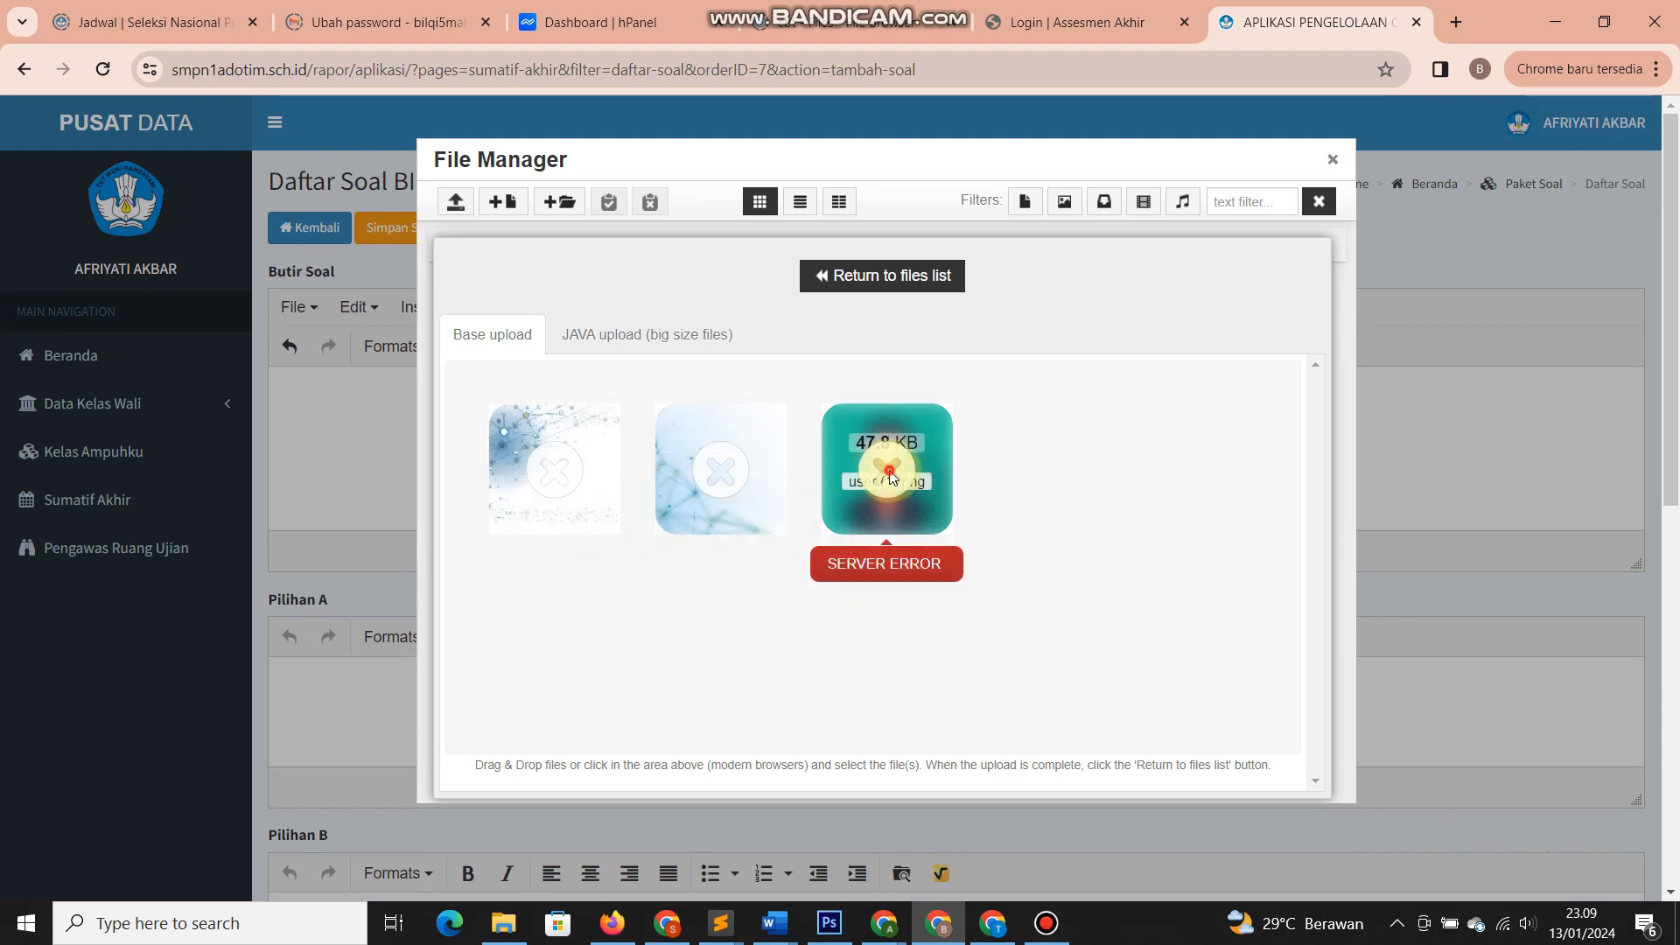
{"action": "left_click", "coordinate": [823, 276]}
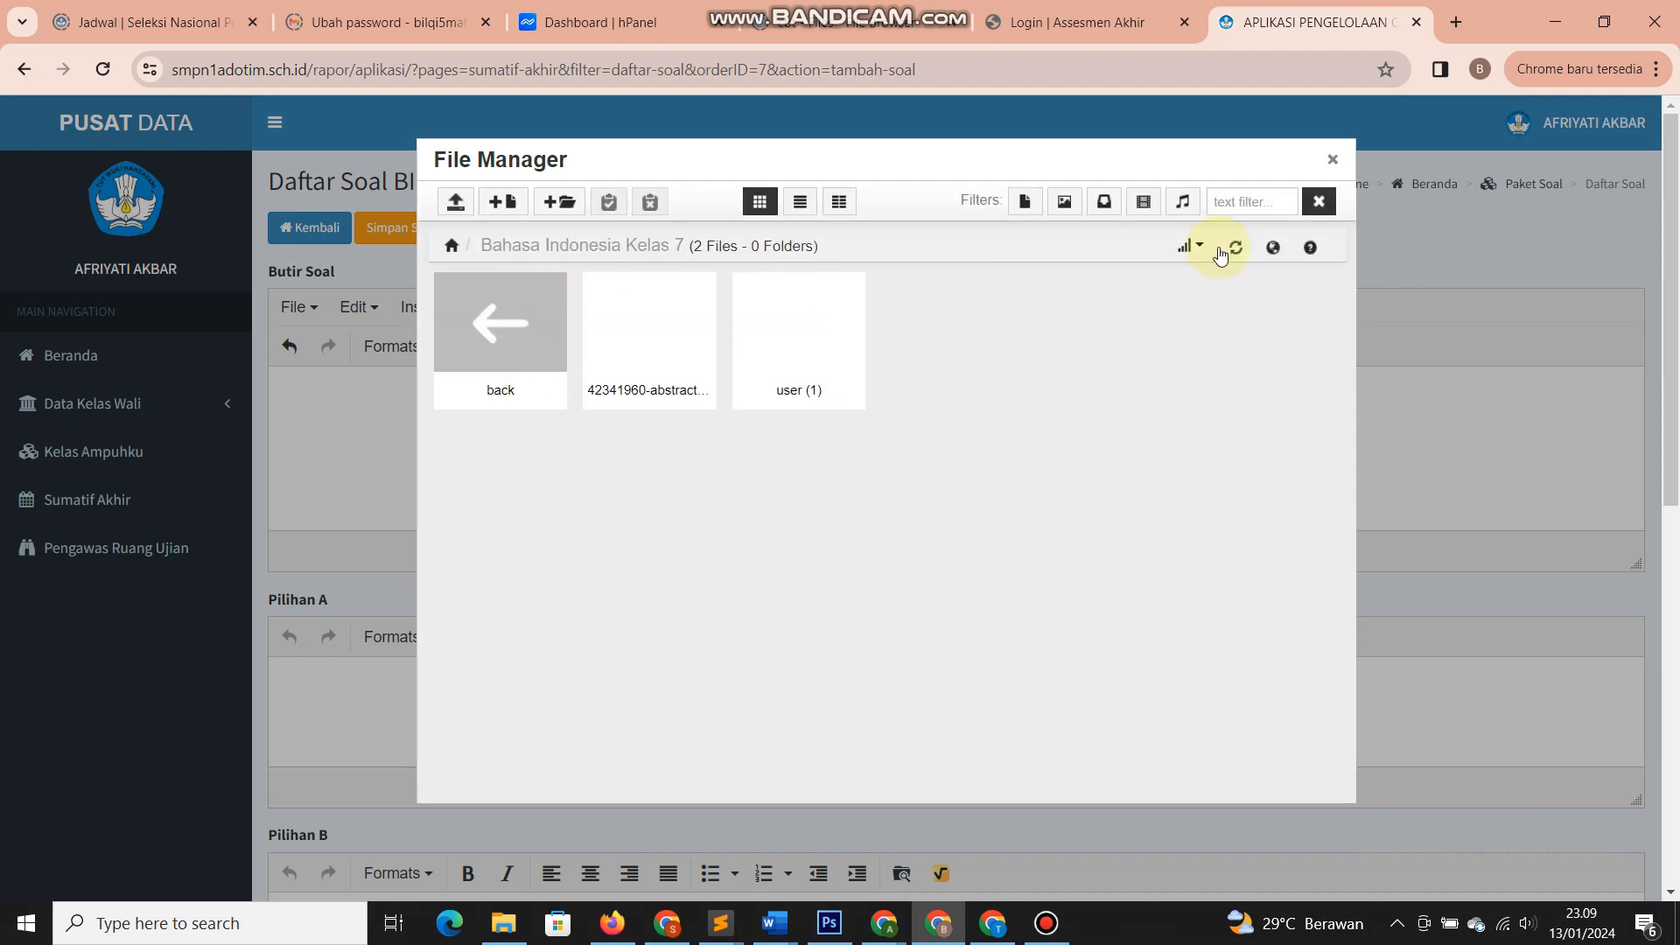
{"action": "left_click", "coordinate": [1233, 251]}
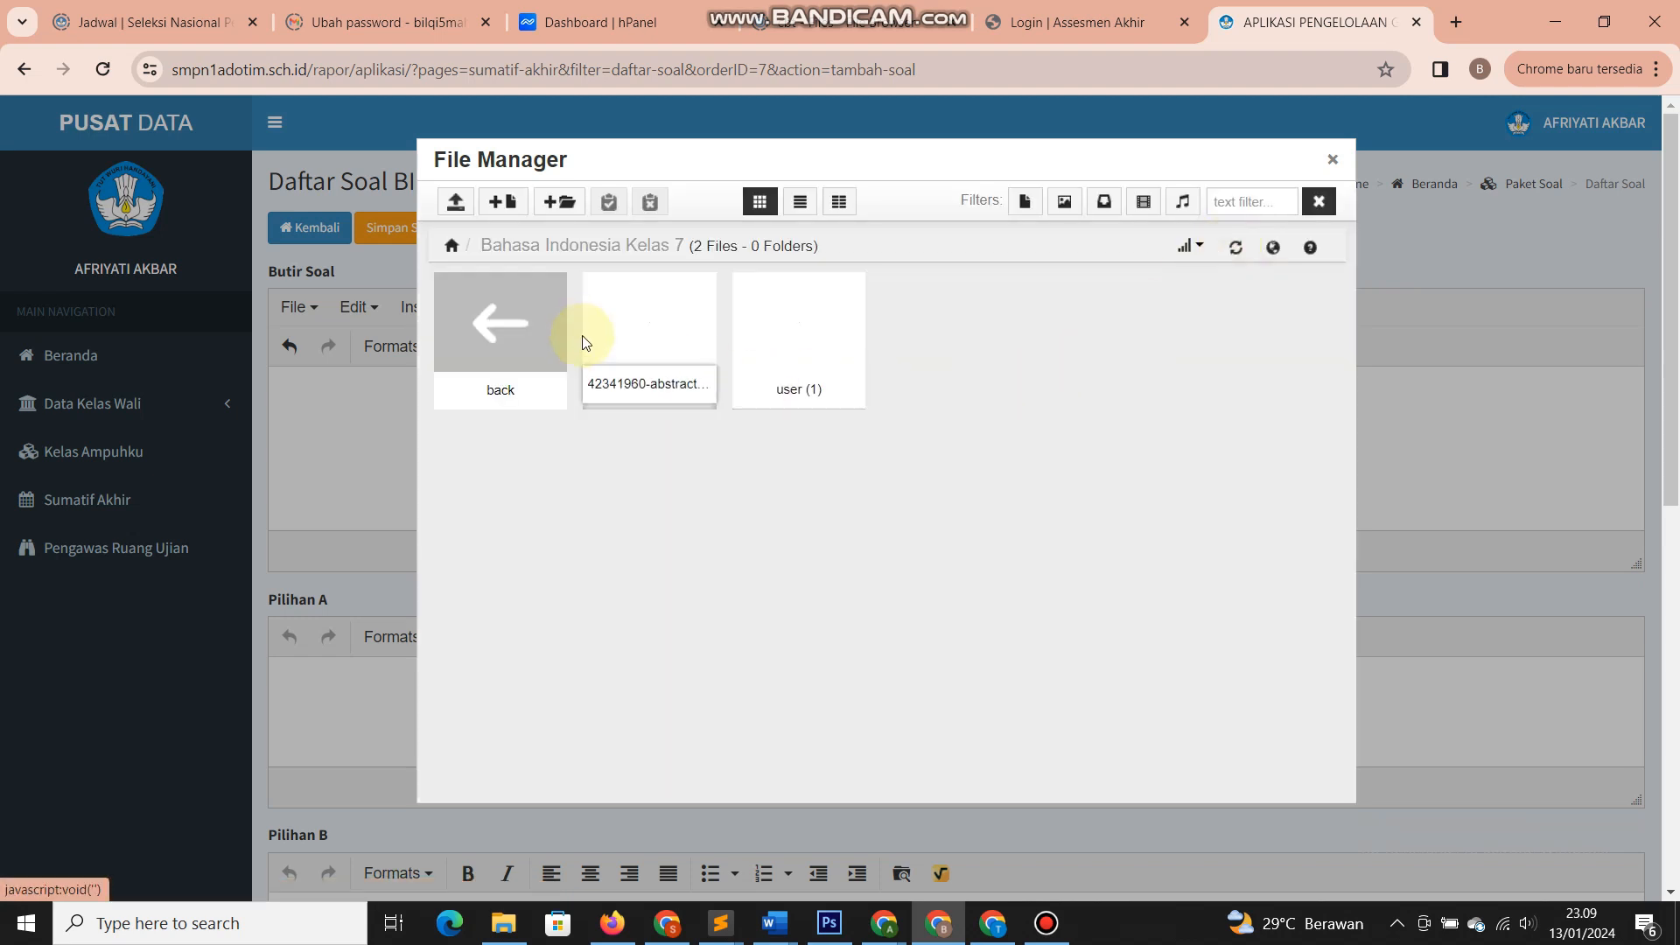
{"action": "left_click", "coordinate": [528, 326]}
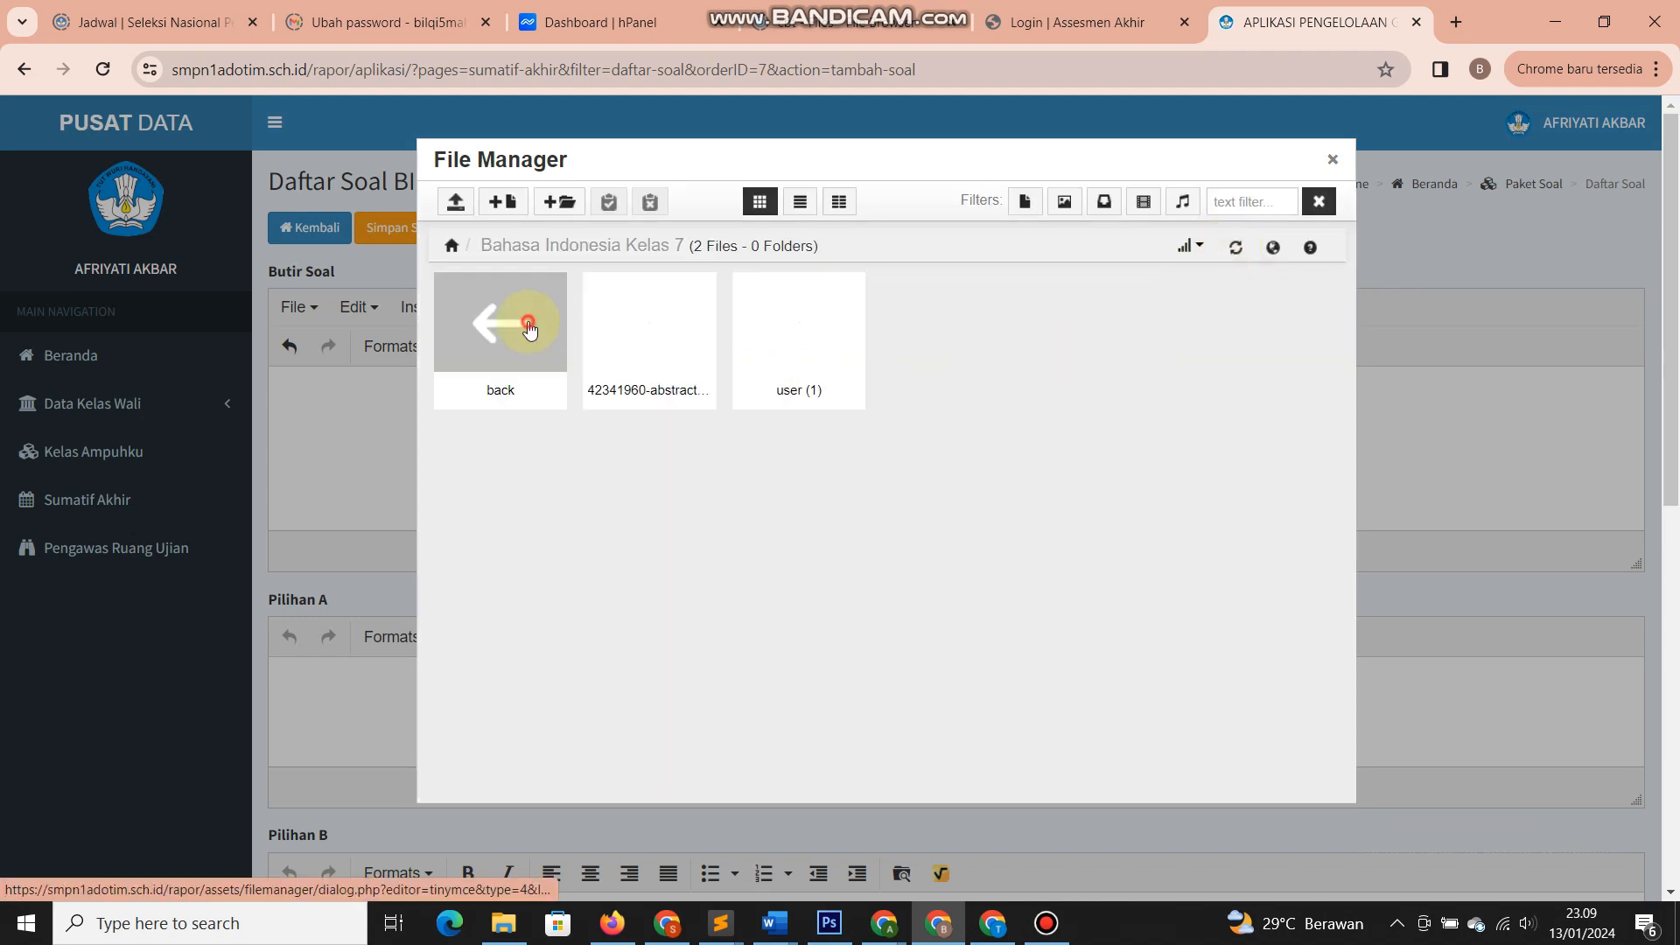
{"action": "left_click", "coordinate": [528, 323]}
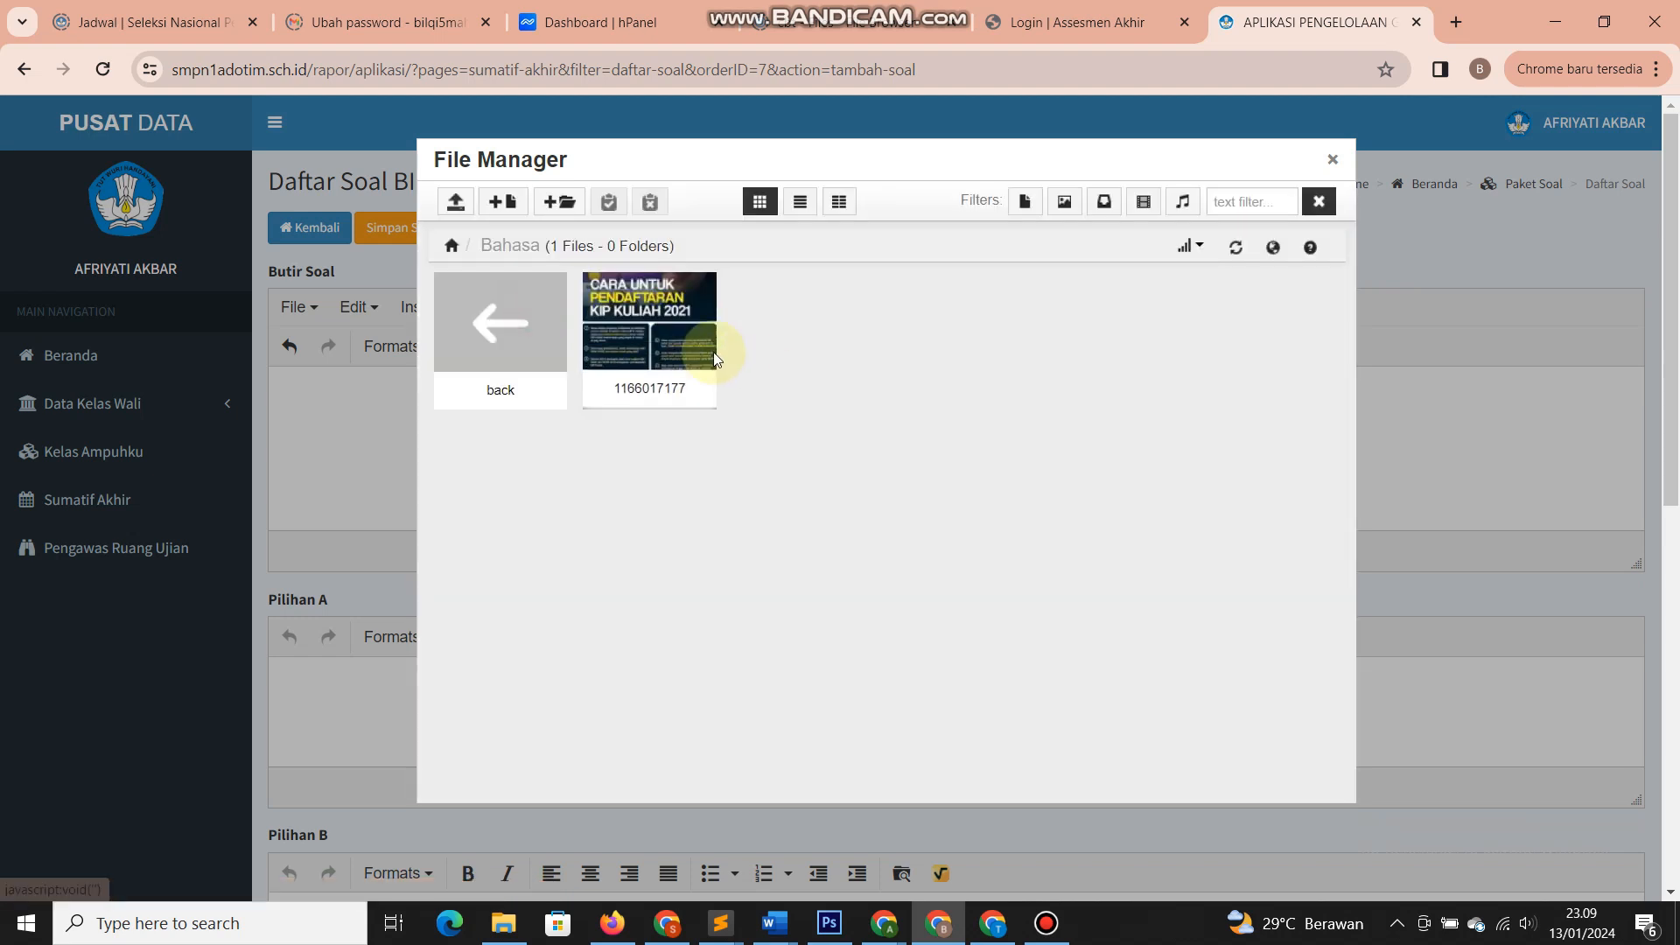
{"action": "left_click", "coordinate": [698, 350]}
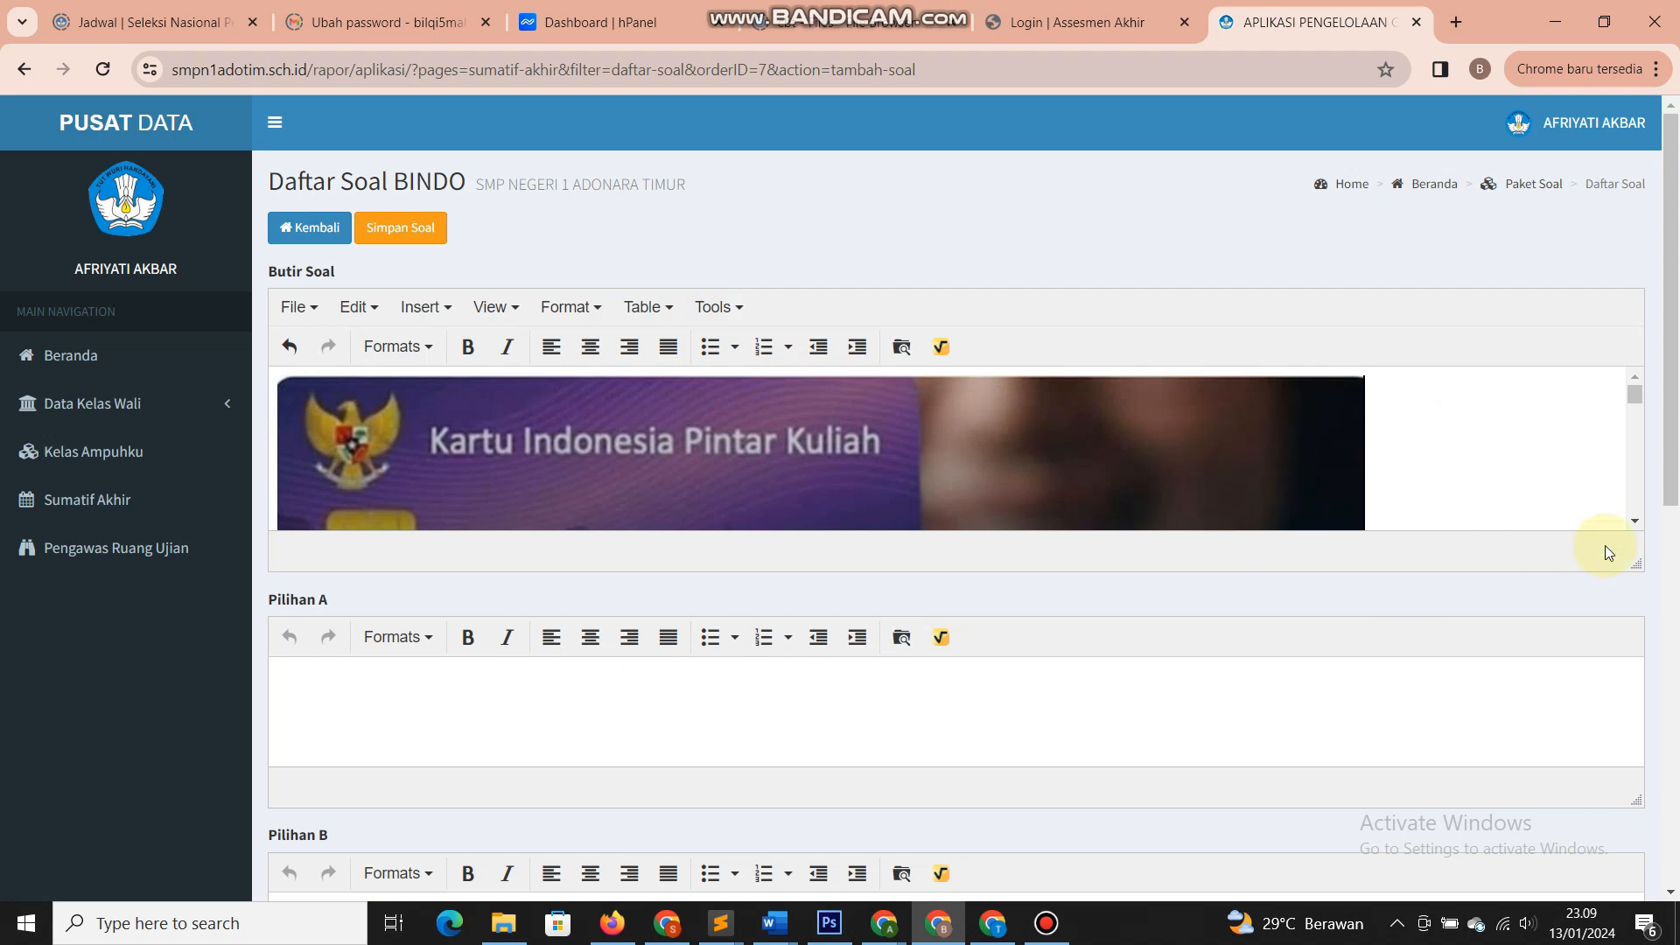
- Enlarge the question editor and shrink the KIP Kuliah image
{"action": "left_click_drag", "start_coordinate": [1647, 567], "coordinate": [1593, 828]}
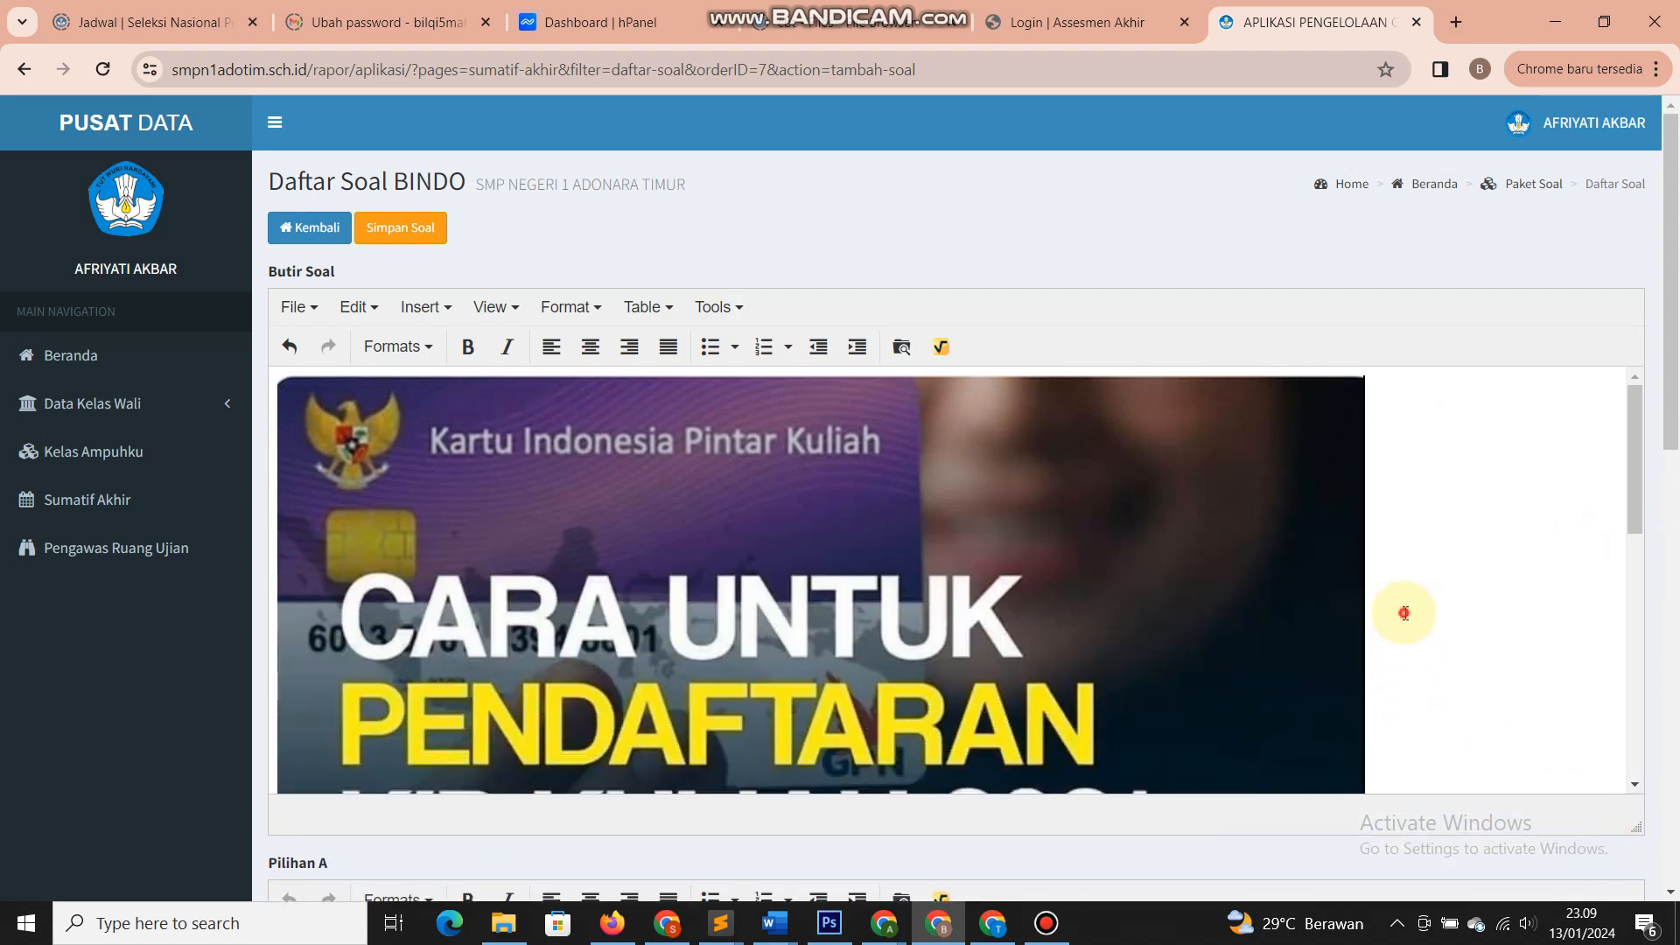
{"action": "left_click", "coordinate": [398, 594]}
{"action": "left_click", "coordinate": [1440, 572]}
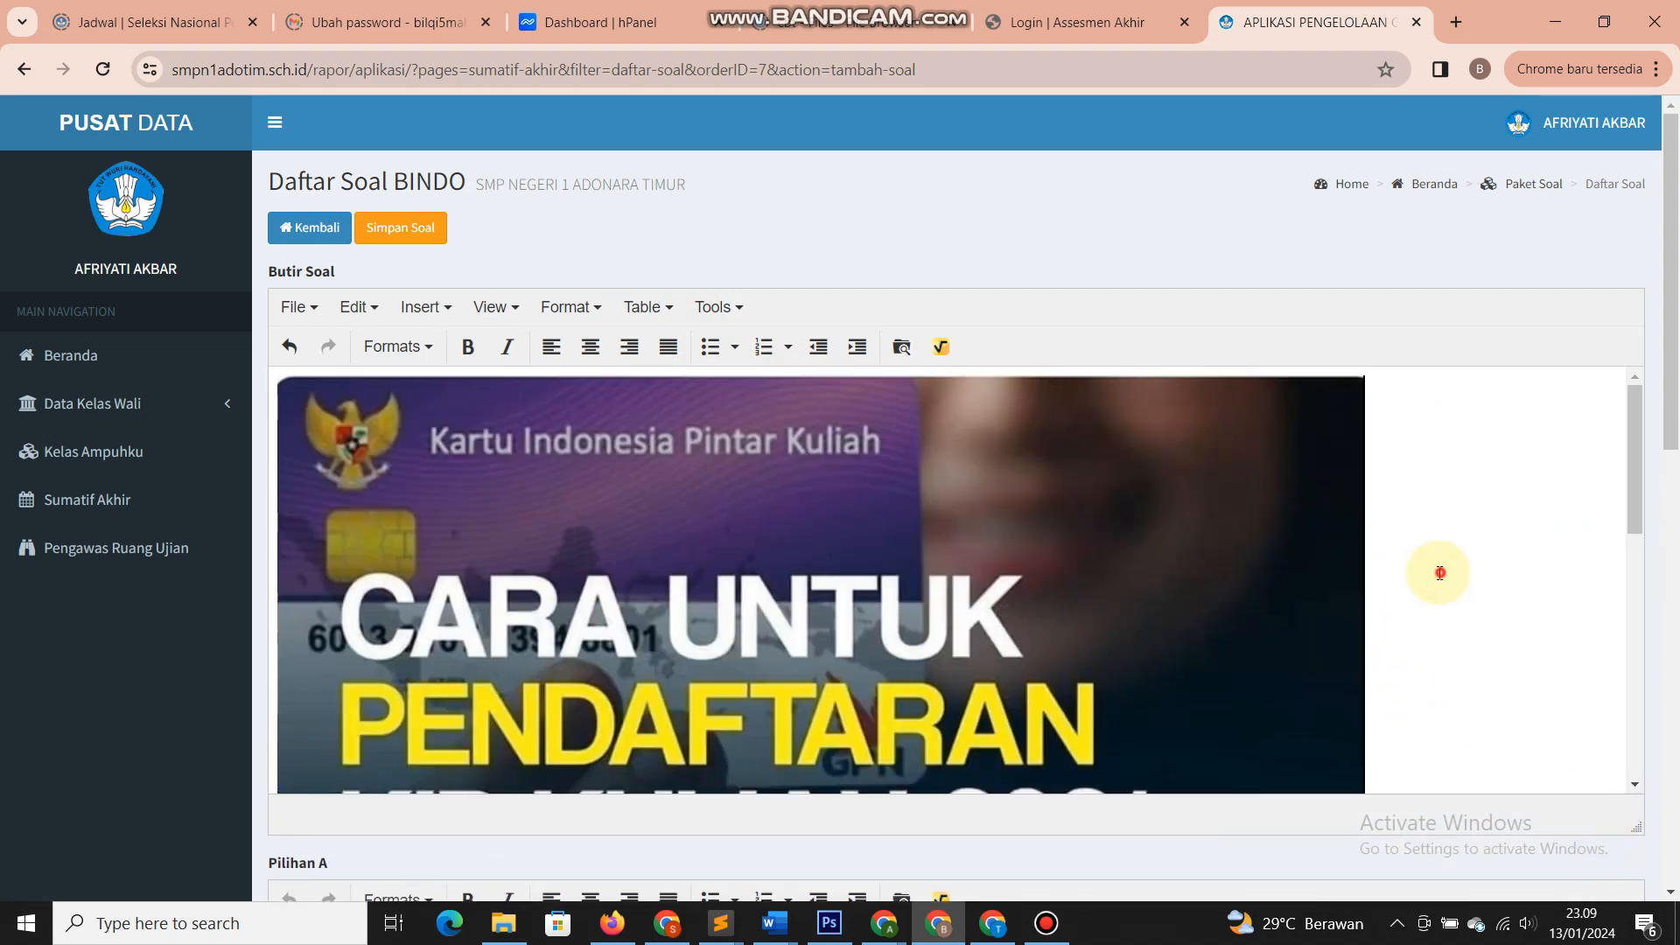
{"action": "left_click", "coordinate": [390, 536]}
{"action": "left_click_drag", "start_coordinate": [1362, 375], "coordinate": [598, 376]}
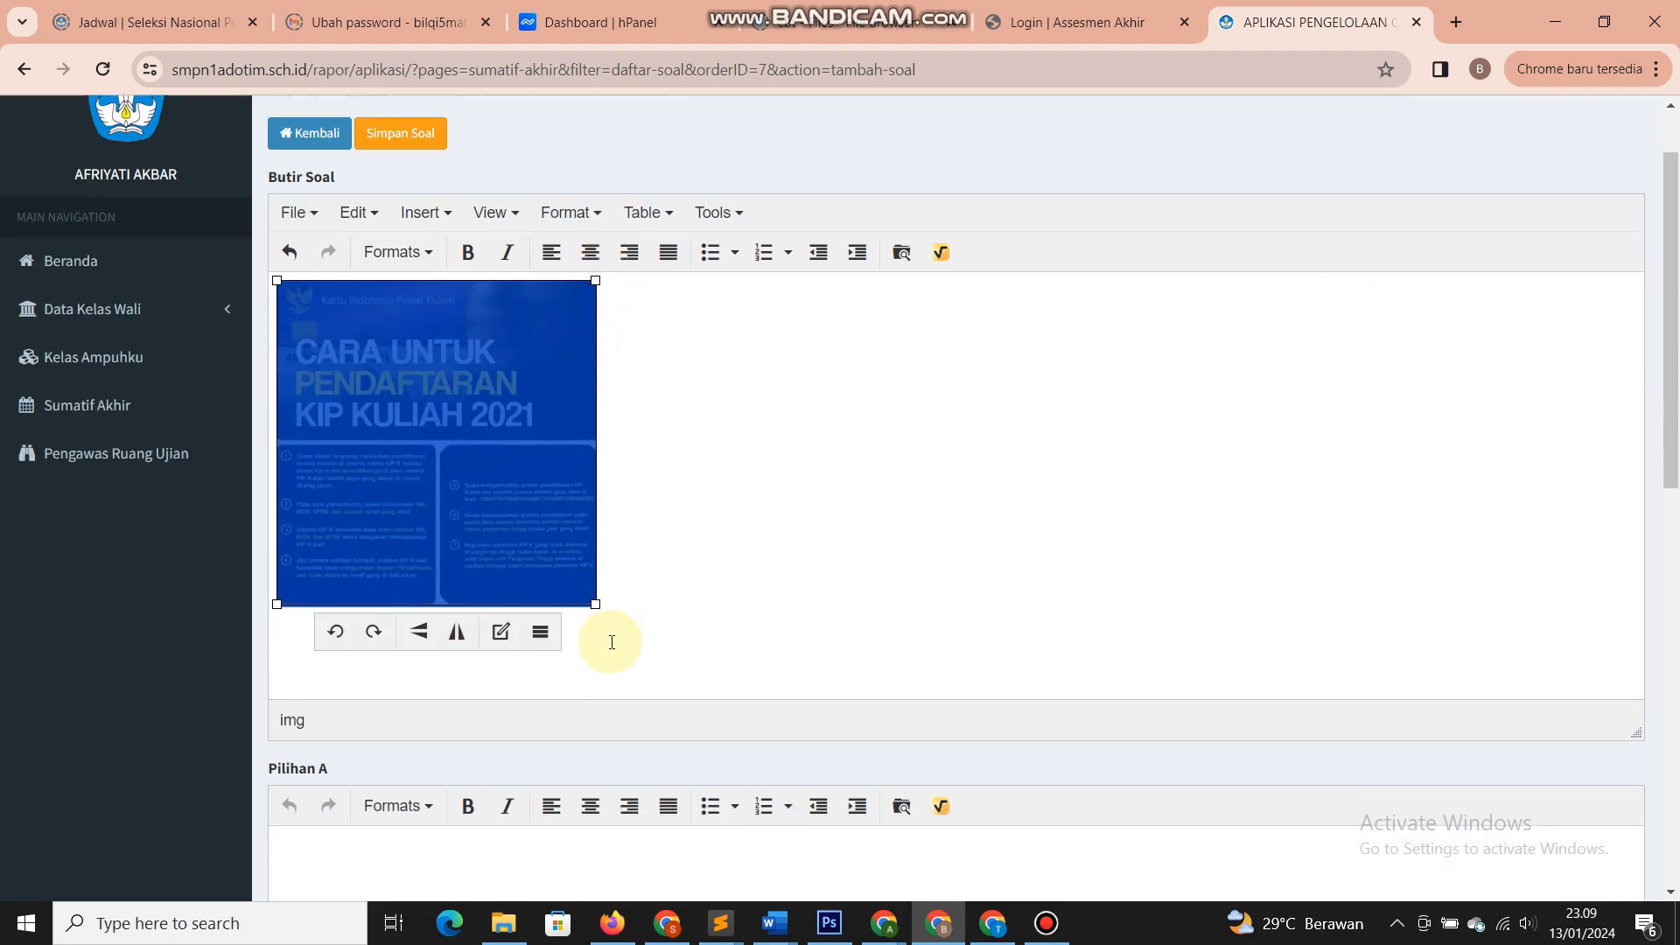
{"action": "scroll", "coordinate": [607, 638], "scroll_direction": "down", "scroll_amount": 5}
- Fill the answer options with placeholder text 'as' and 'a'
{"action": "left_click", "coordinate": [585, 561]}
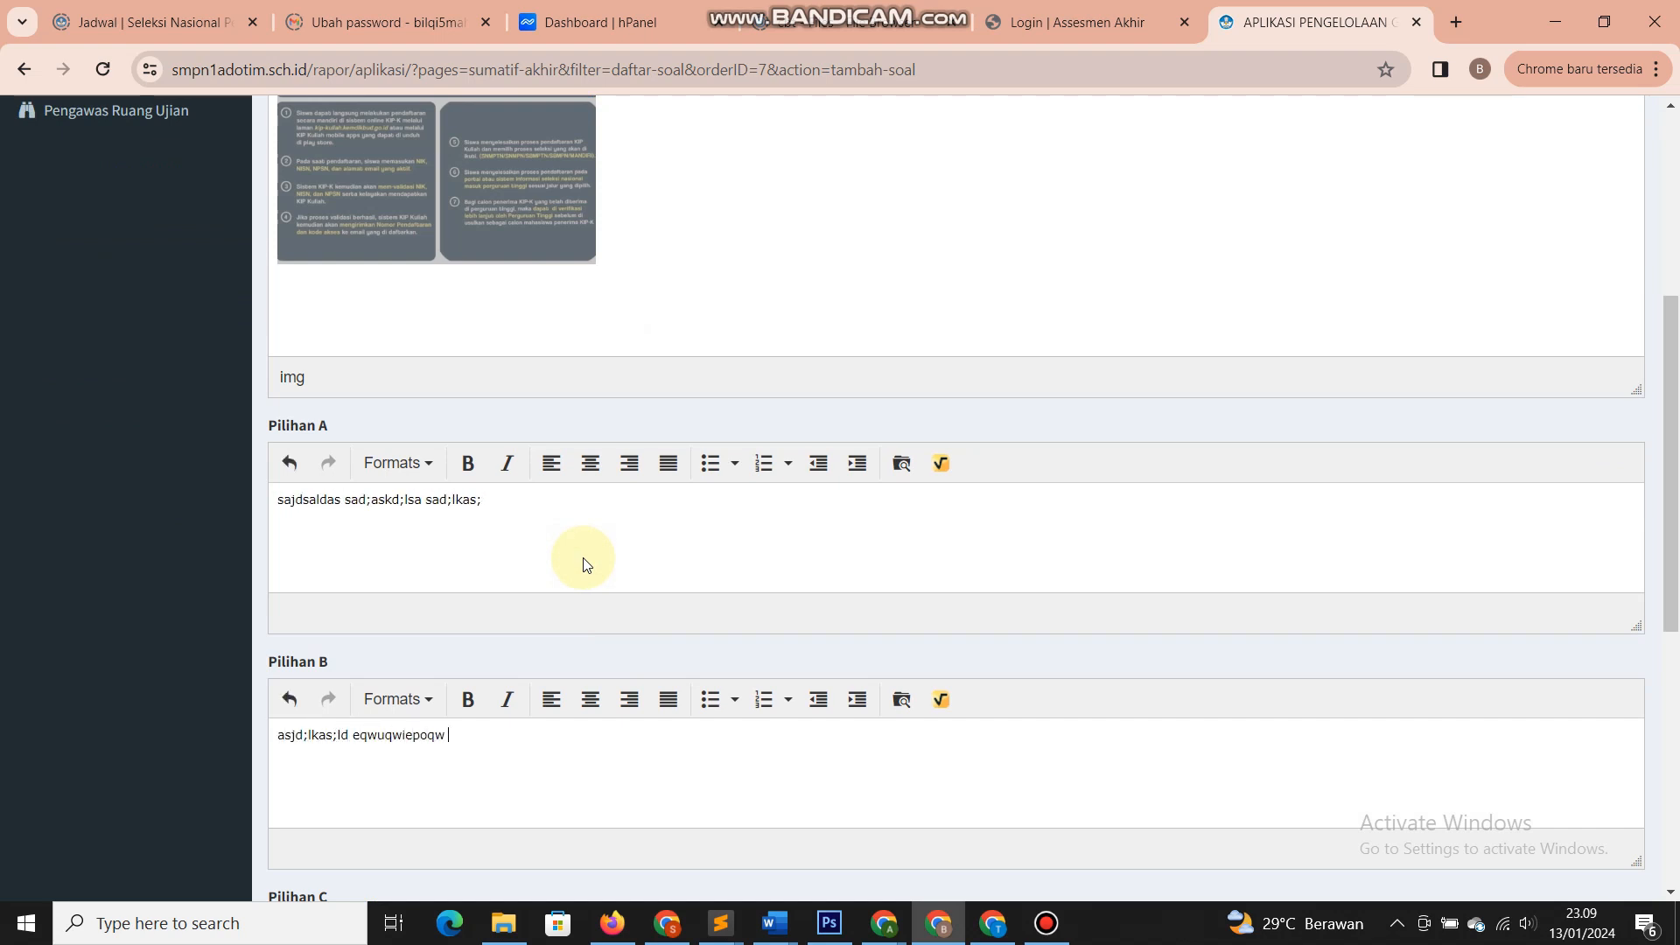
{"action": "type", "text": "as"}
{"action": "scroll", "coordinate": [586, 564], "scroll_direction": "down", "scroll_amount": 5}
{"action": "left_click", "coordinate": [586, 564]}
{"action": "type", "text": "aksd;a;sd wqeipoqwipeoqw"}
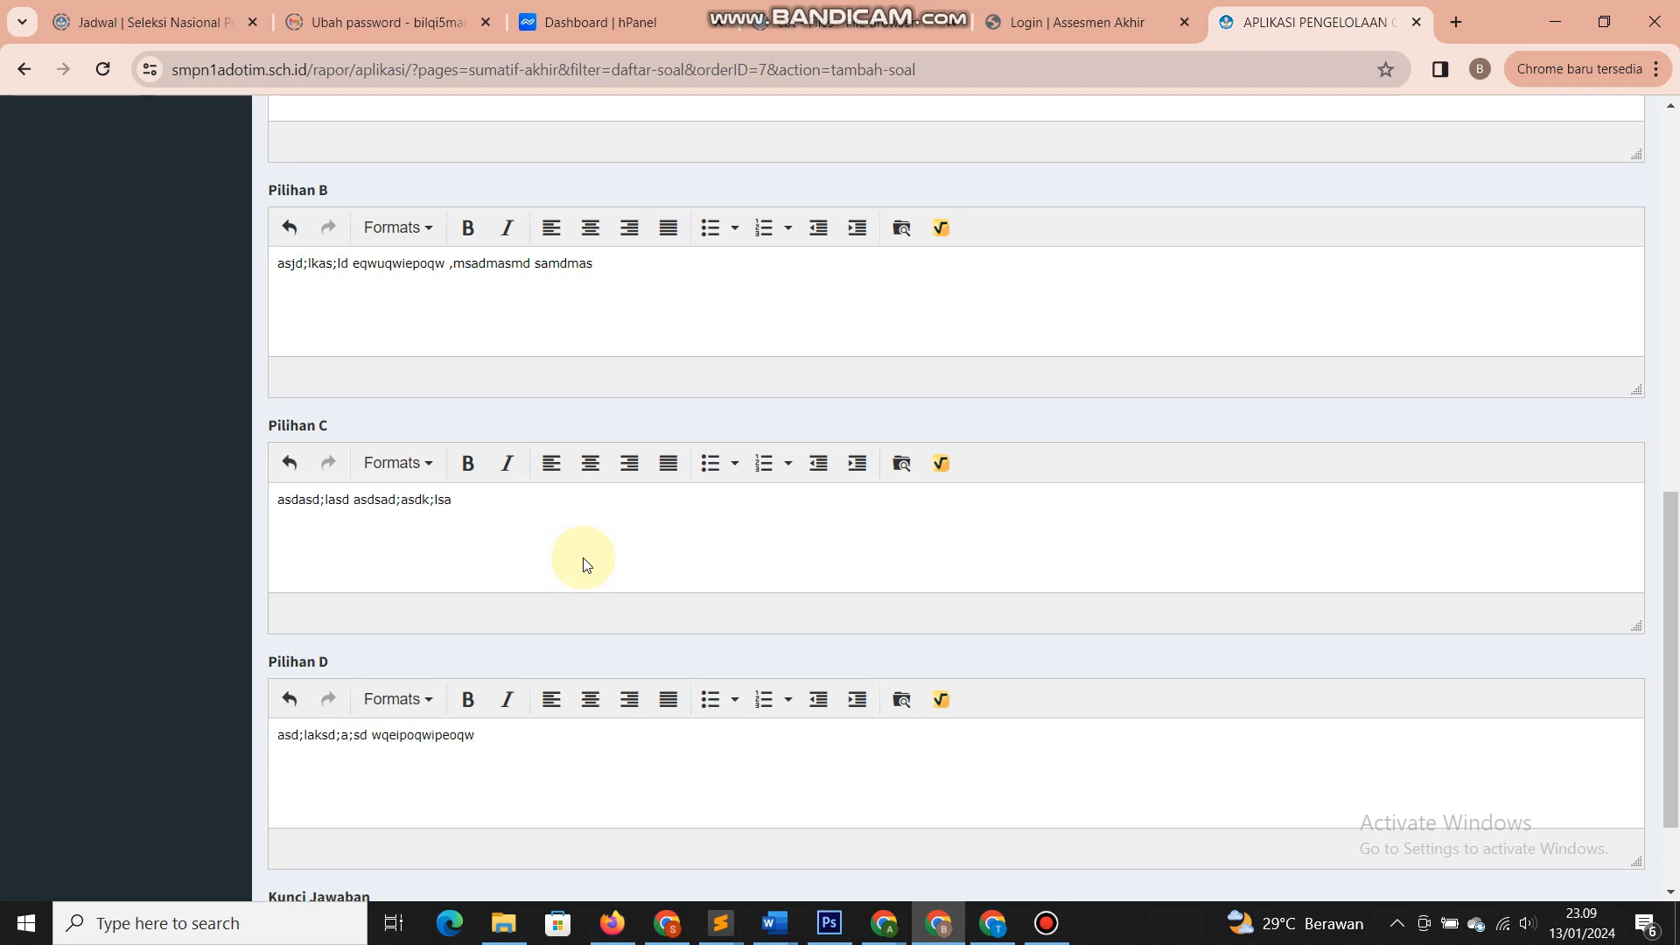
{"action": "scroll", "coordinate": [586, 564], "scroll_direction": "down", "scroll_amount": 2}
- Set the answer key to B and save the question
{"action": "left_click", "coordinate": [480, 795]}
{"action": "left_click", "coordinate": [423, 744]}
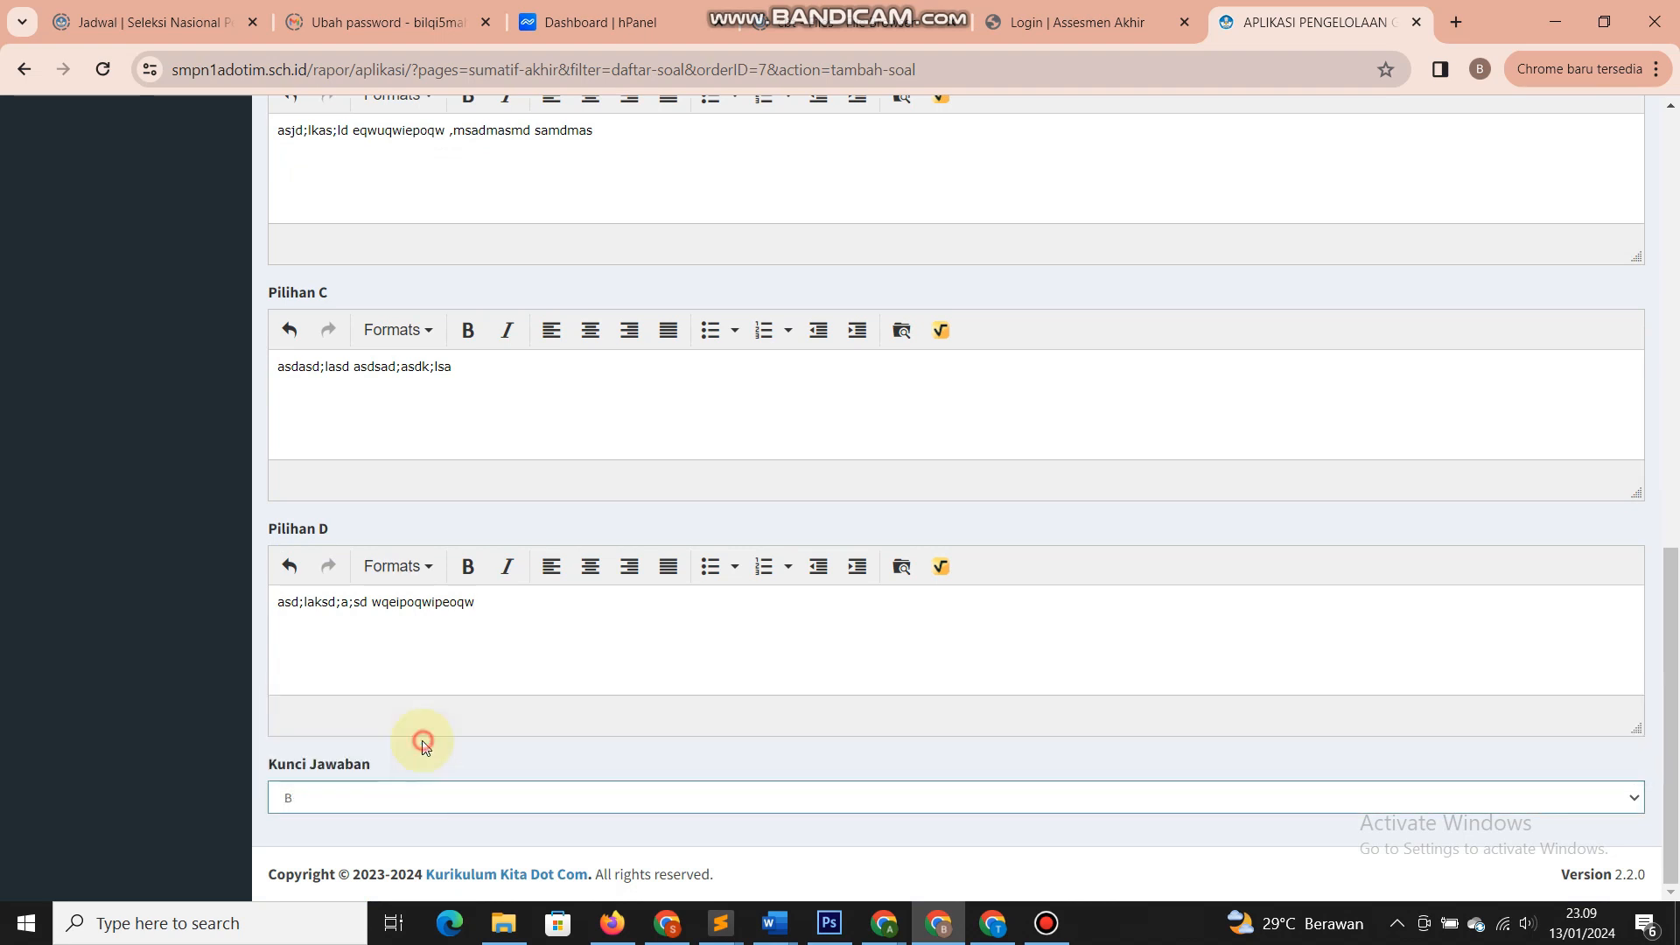
{"action": "scroll", "coordinate": [553, 730], "scroll_direction": "up", "scroll_amount": 15}
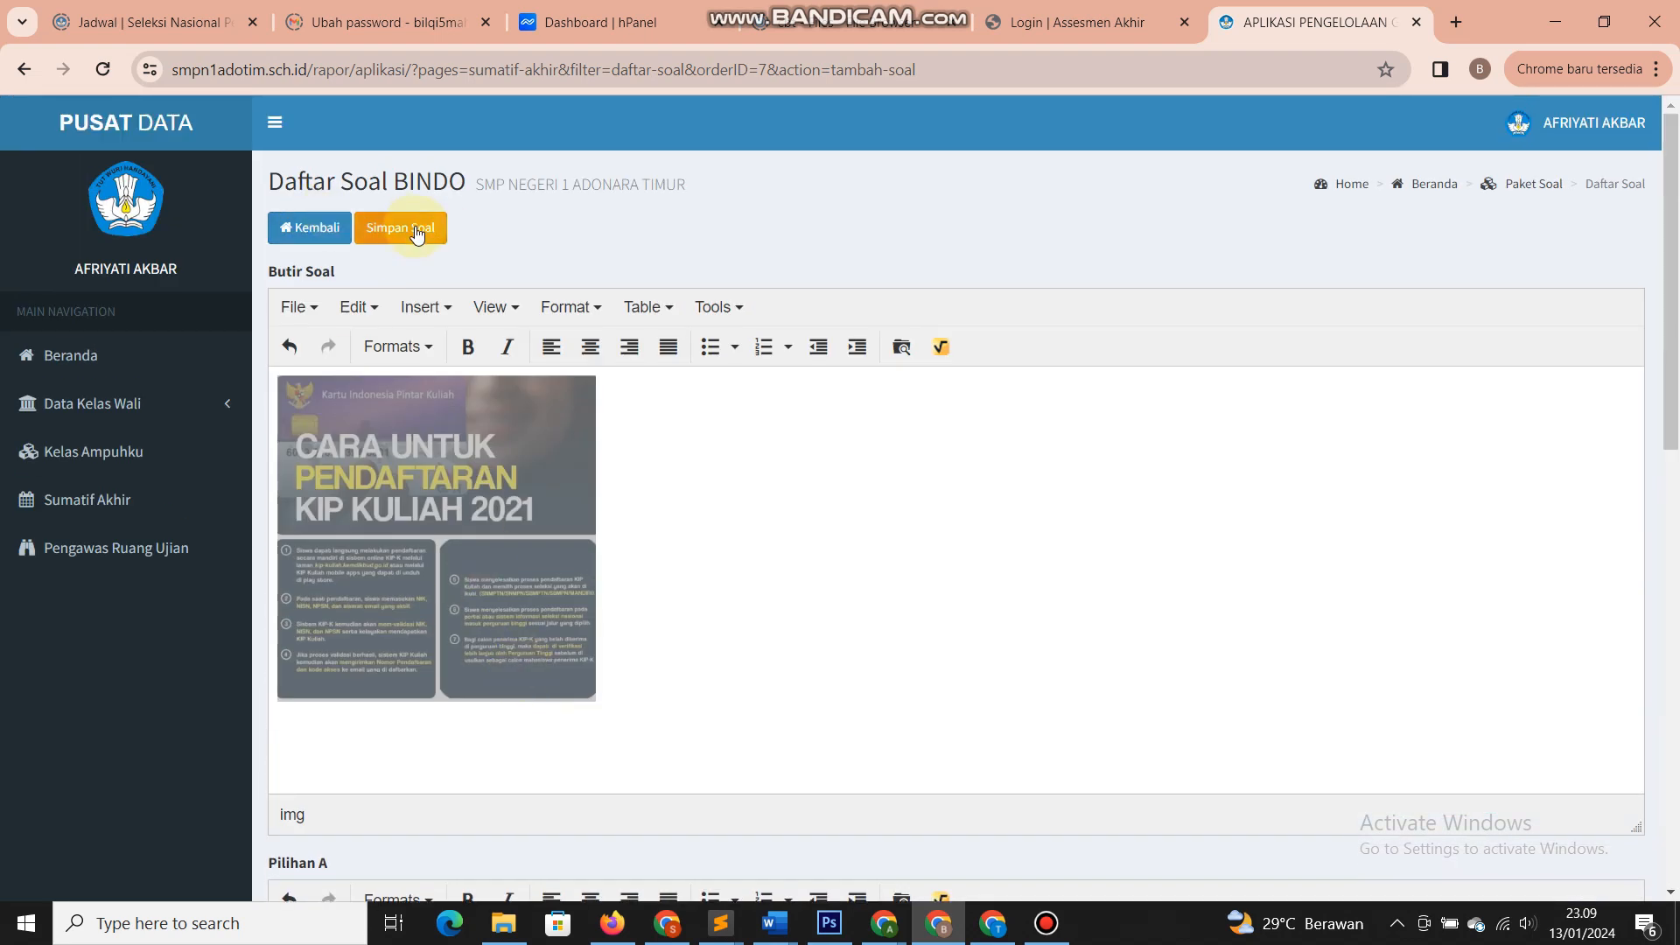
{"action": "left_click", "coordinate": [417, 229]}
- Dismiss the save message and open question 1 of Daftar Soal BINDO for editing
{"action": "left_click", "coordinate": [1030, 206]}
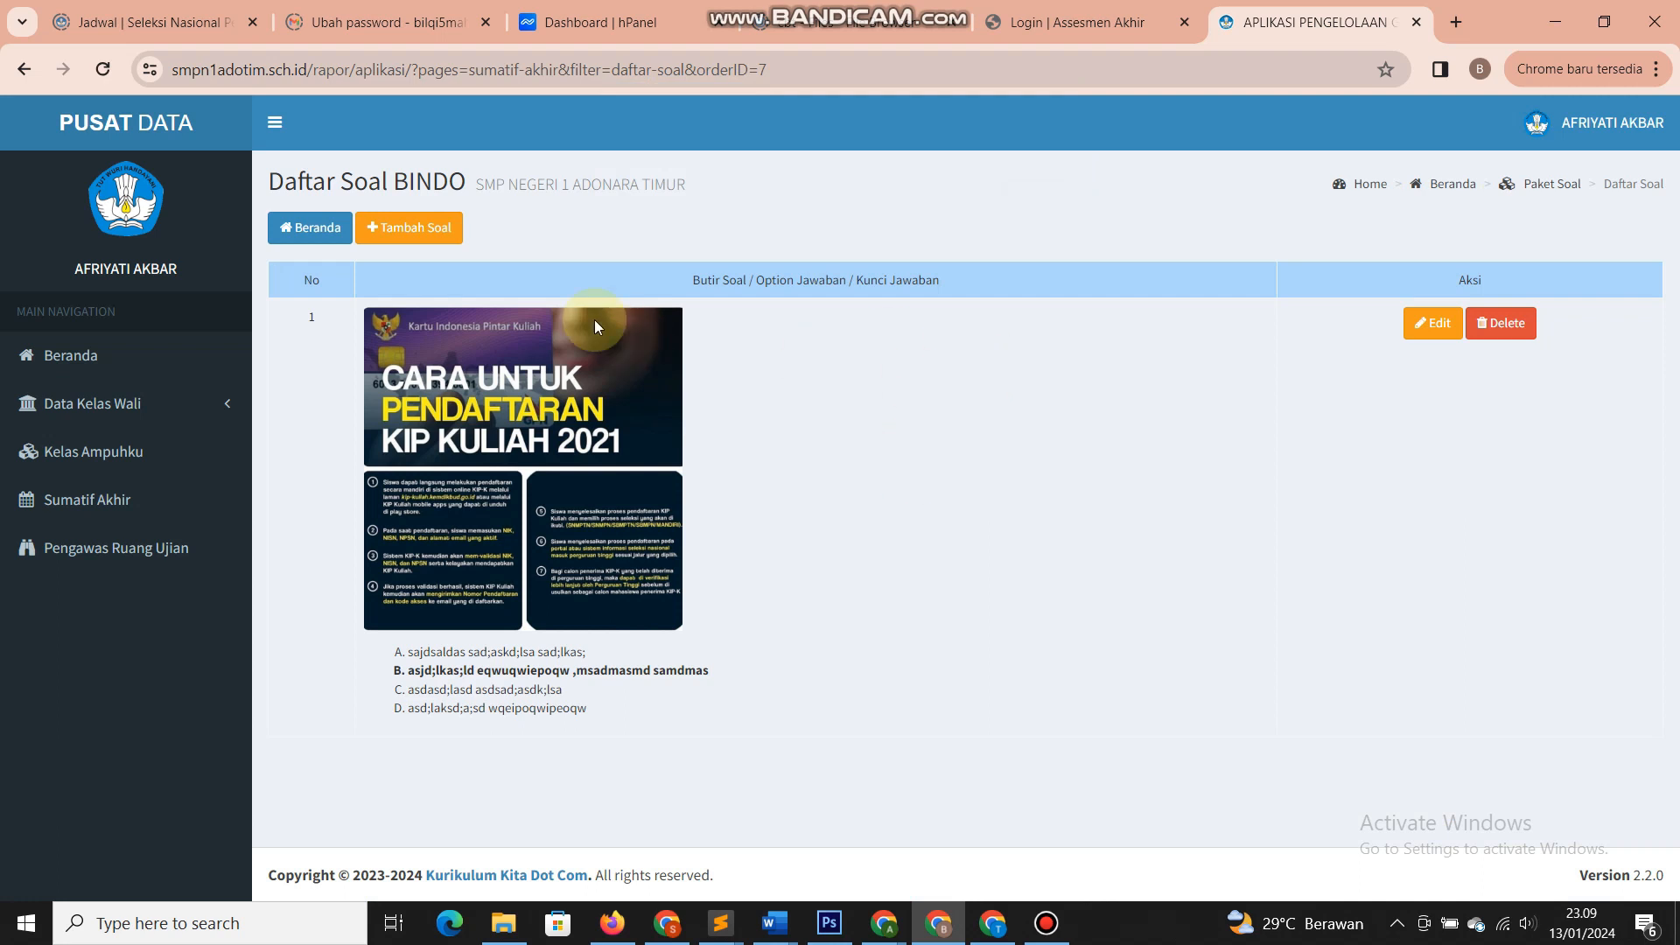
{"action": "left_click", "coordinate": [632, 406]}
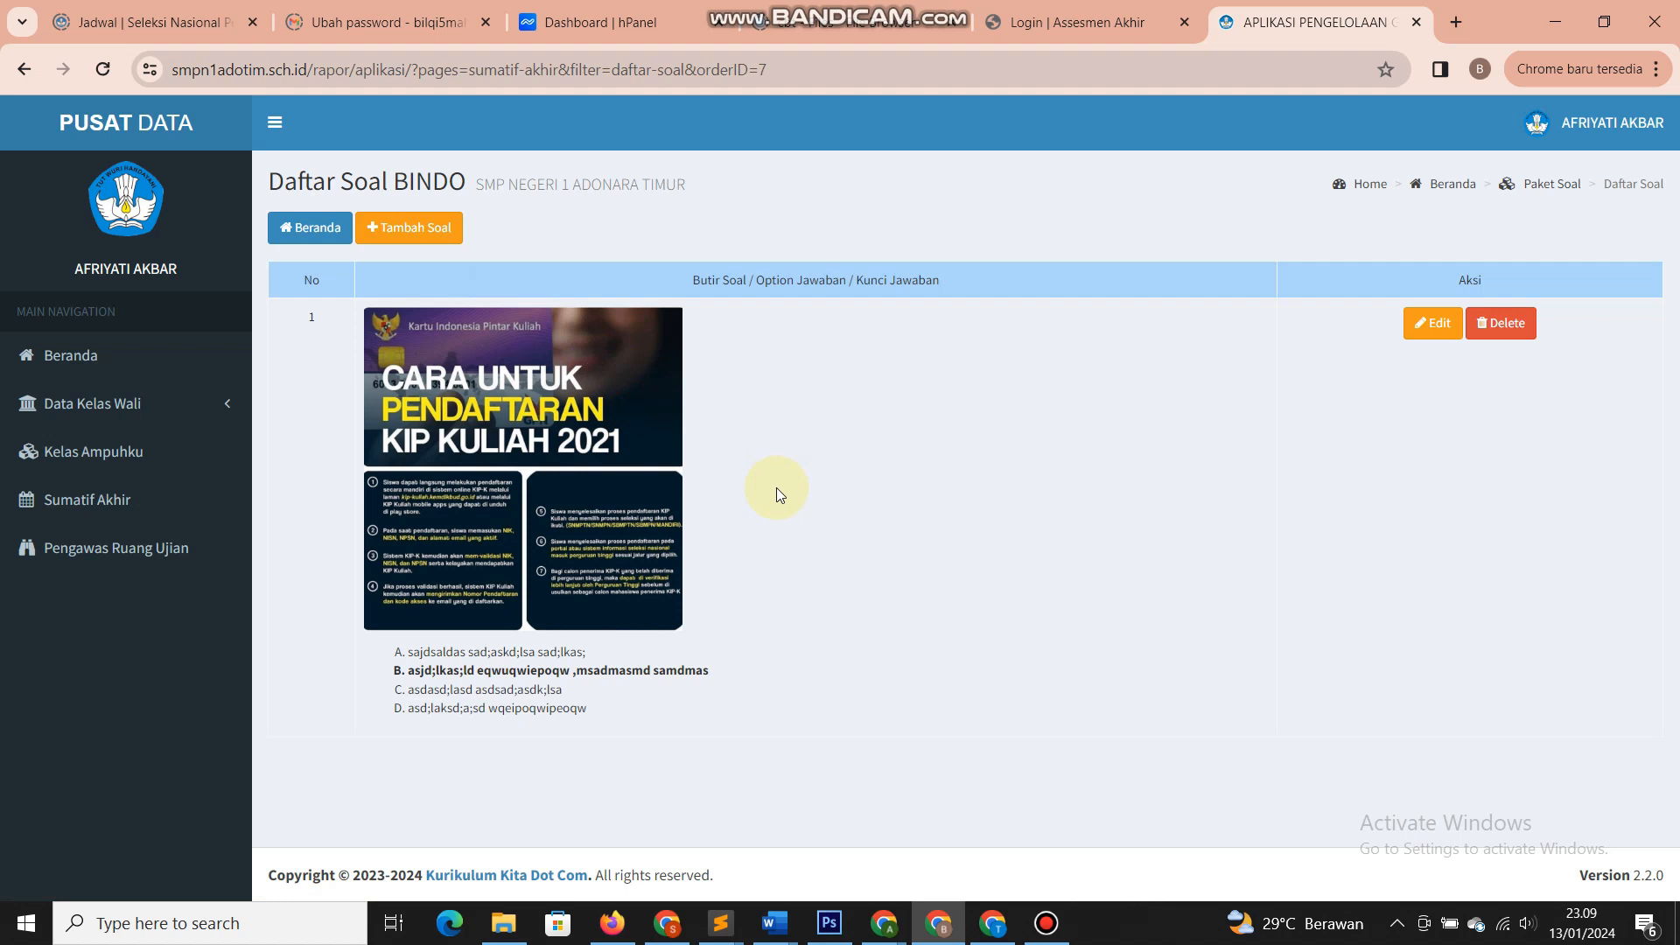
{"action": "left_click", "coordinate": [418, 229]}
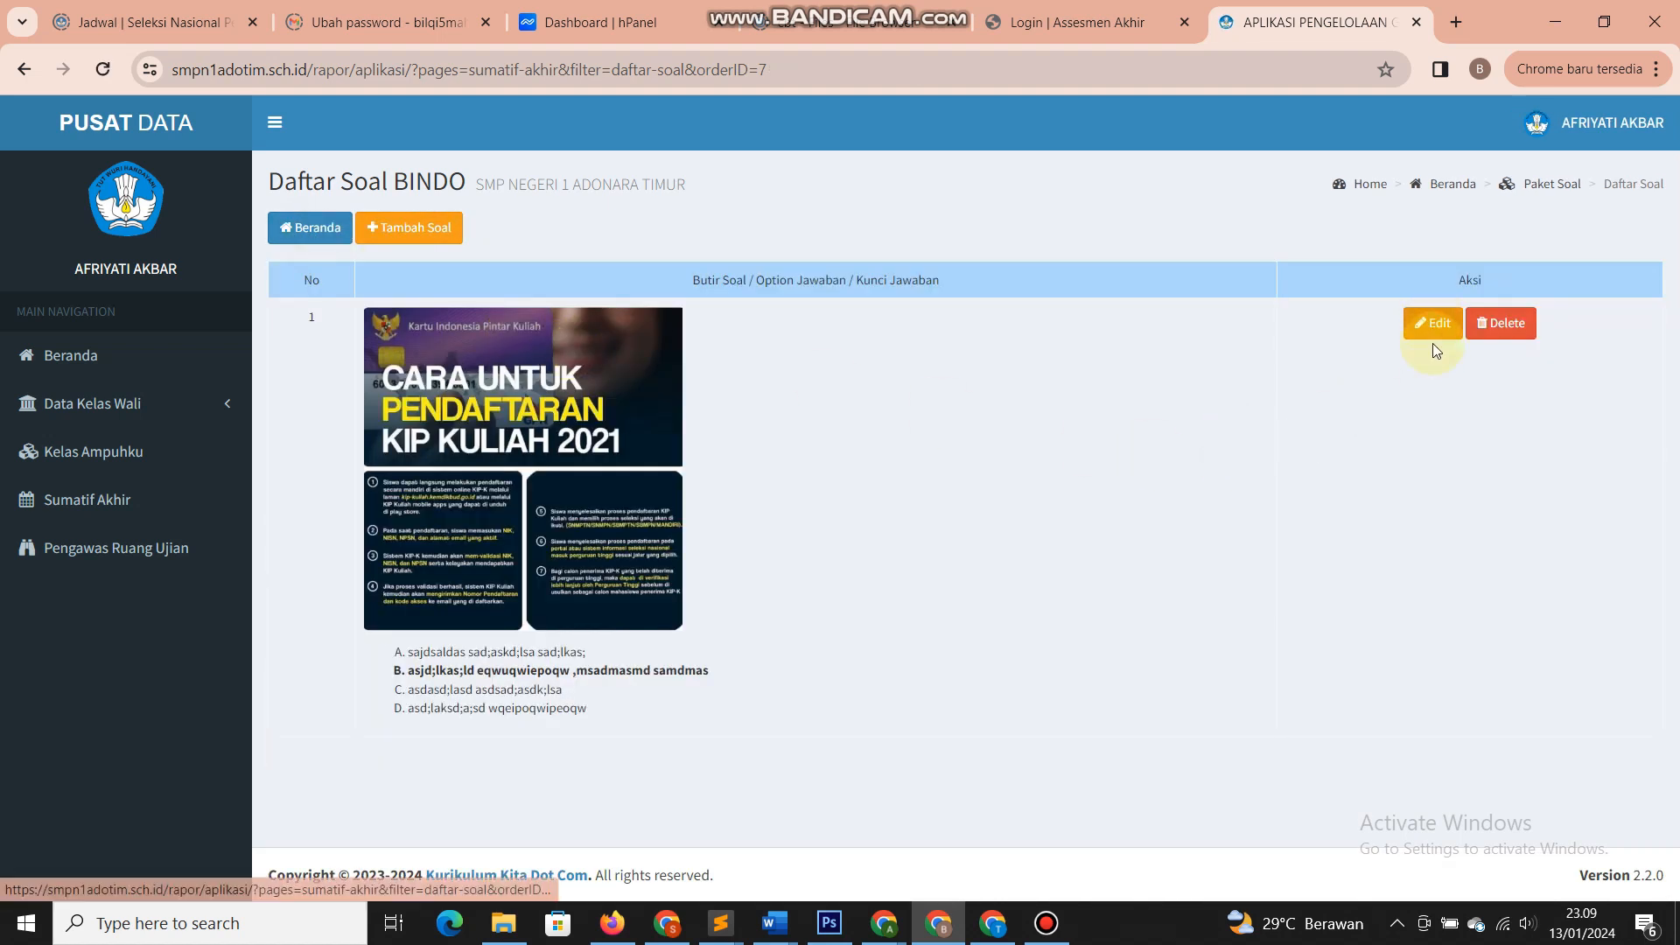
{"action": "left_click", "coordinate": [1432, 325]}
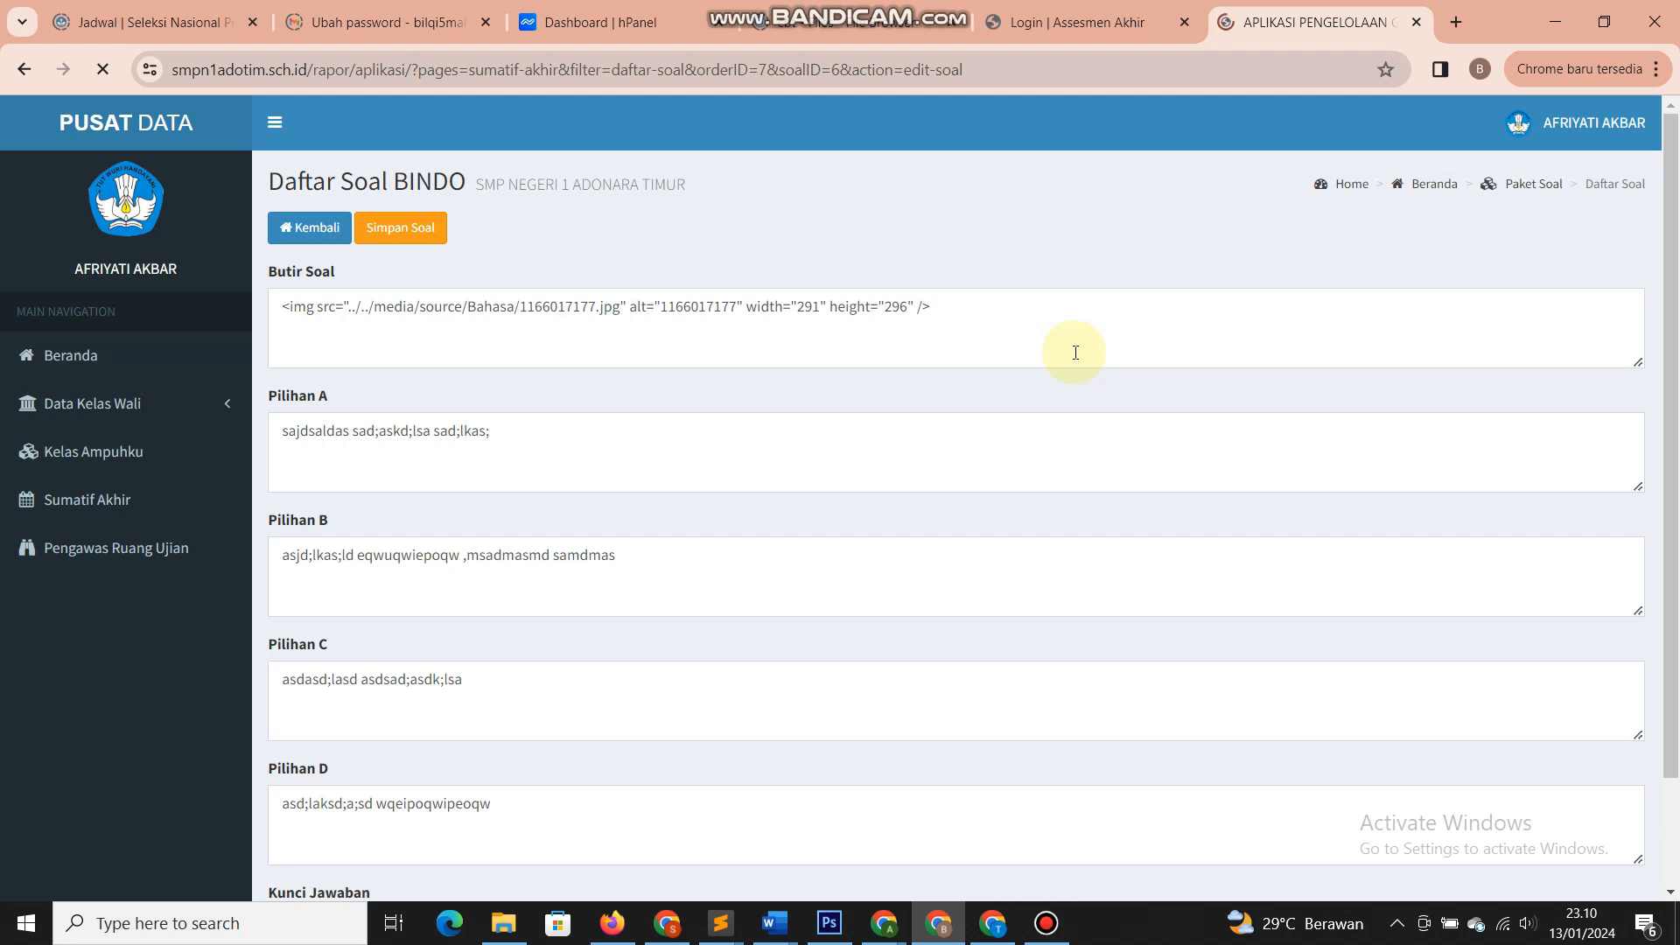
- Add the bold prompt 'Penjelasan yang tepat untuk gambar di atas adalah .....' below the infographic
{"action": "mouse_move", "coordinate": [1672, 209]}
{"action": "left_mouse_down"}
{"action": "mouse_move", "coordinate": [1672, 302]}
{"action": "mouse_move", "coordinate": [1670, 206]}
{"action": "left_mouse_up"}
{"action": "scroll", "coordinate": [835, 640], "scroll_direction": "down", "scroll_amount": 3}
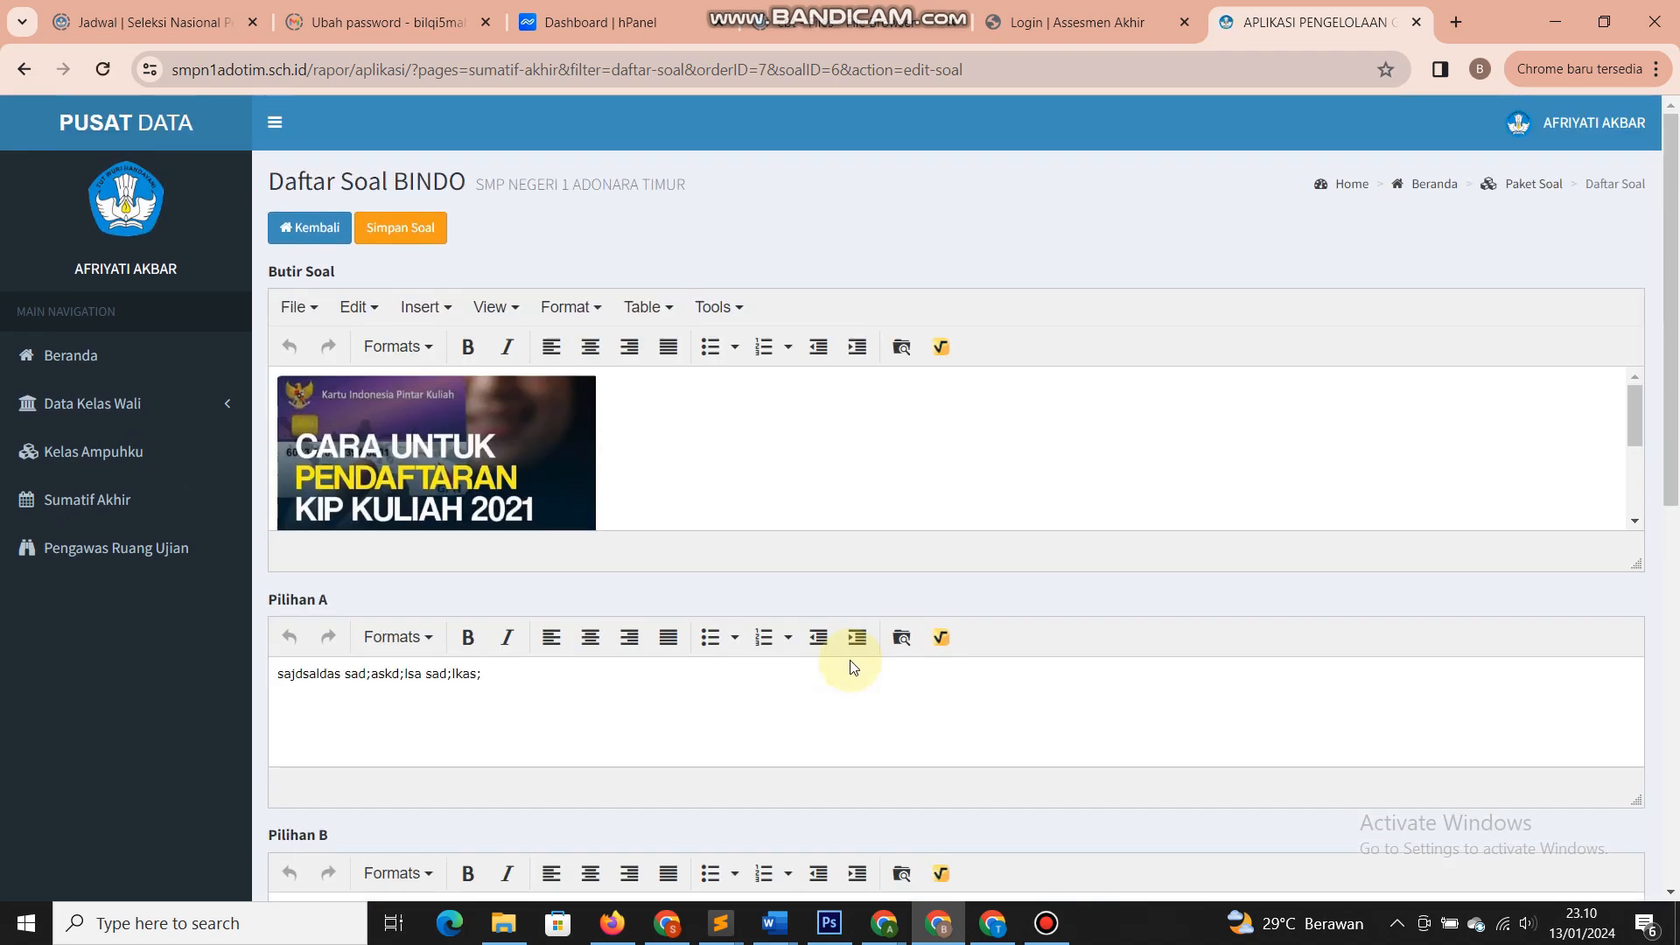
{"action": "left_click", "coordinate": [679, 448]}
{"action": "scroll", "coordinate": [645, 508], "scroll_direction": "down", "scroll_amount": 5}
{"action": "scroll", "coordinate": [670, 519], "scroll_direction": "down", "scroll_amount": 1}
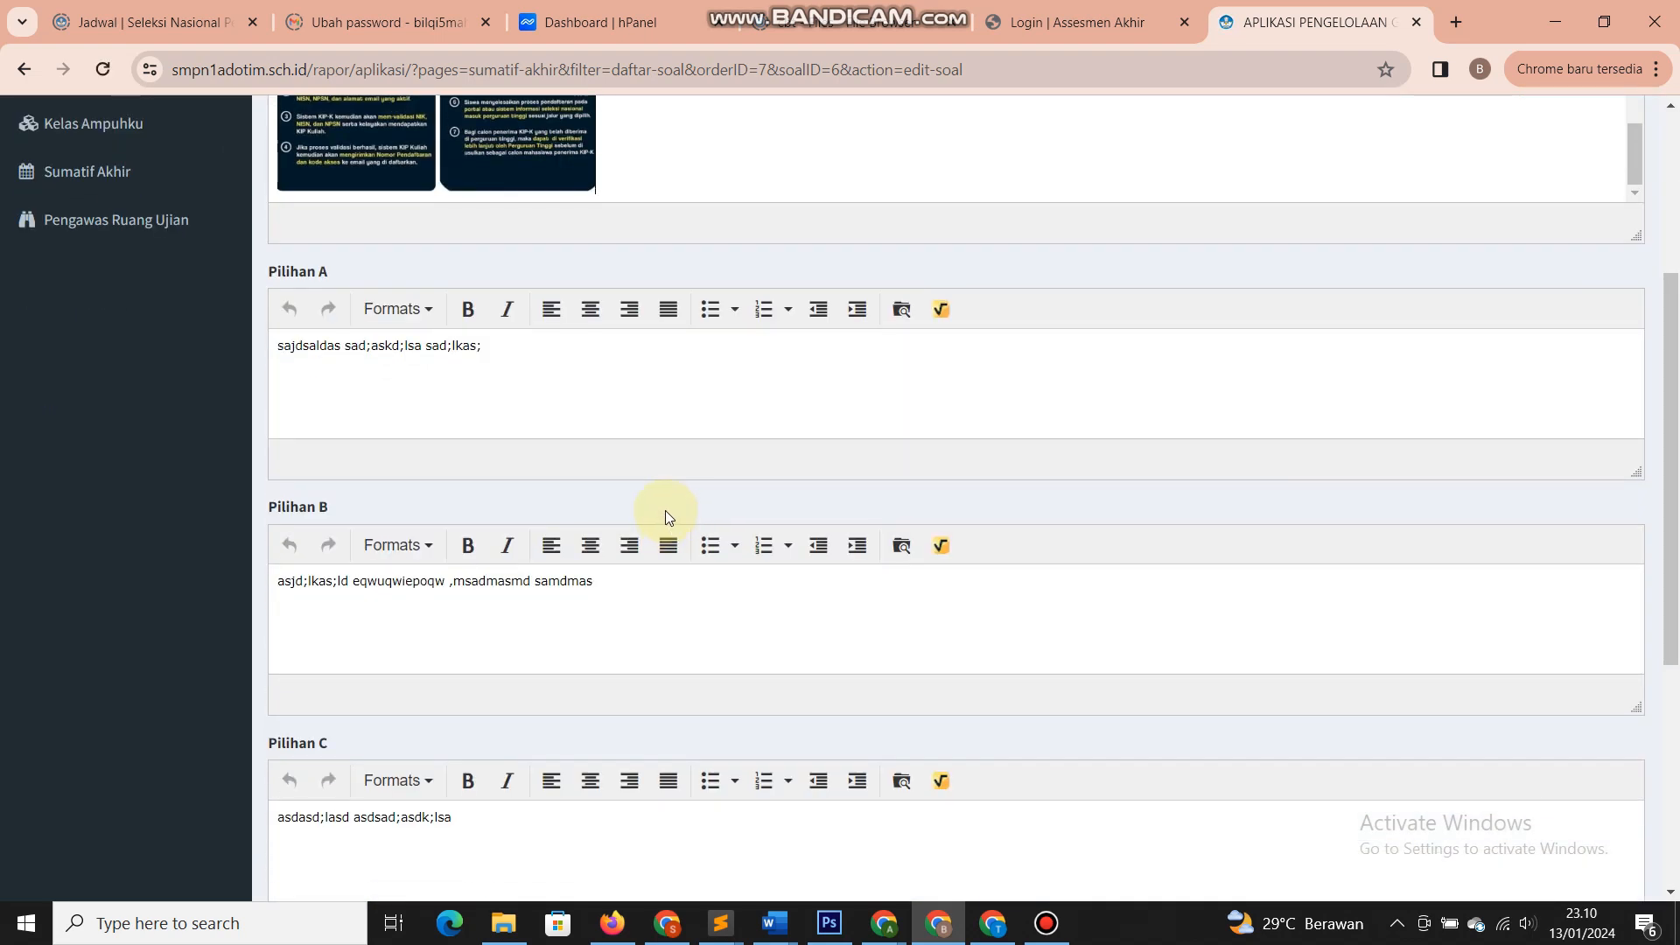
{"action": "scroll", "coordinate": [665, 510], "scroll_direction": "up", "scroll_amount": 4}
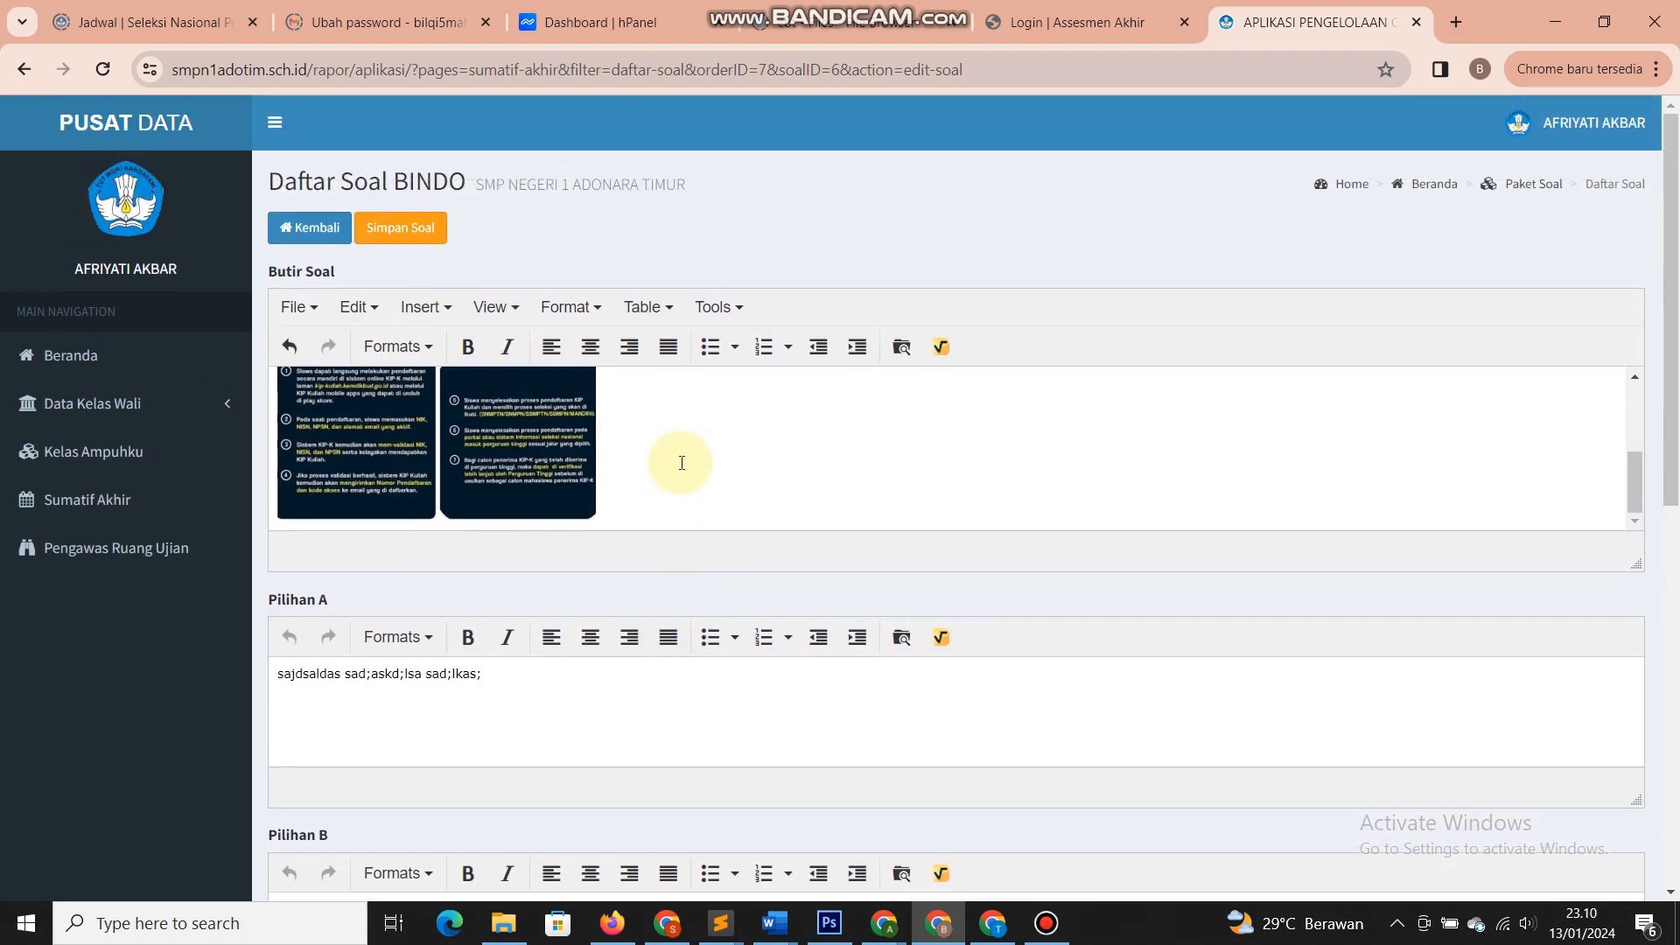
{"action": "scroll", "coordinate": [682, 462], "scroll_direction": "down", "scroll_amount": 1}
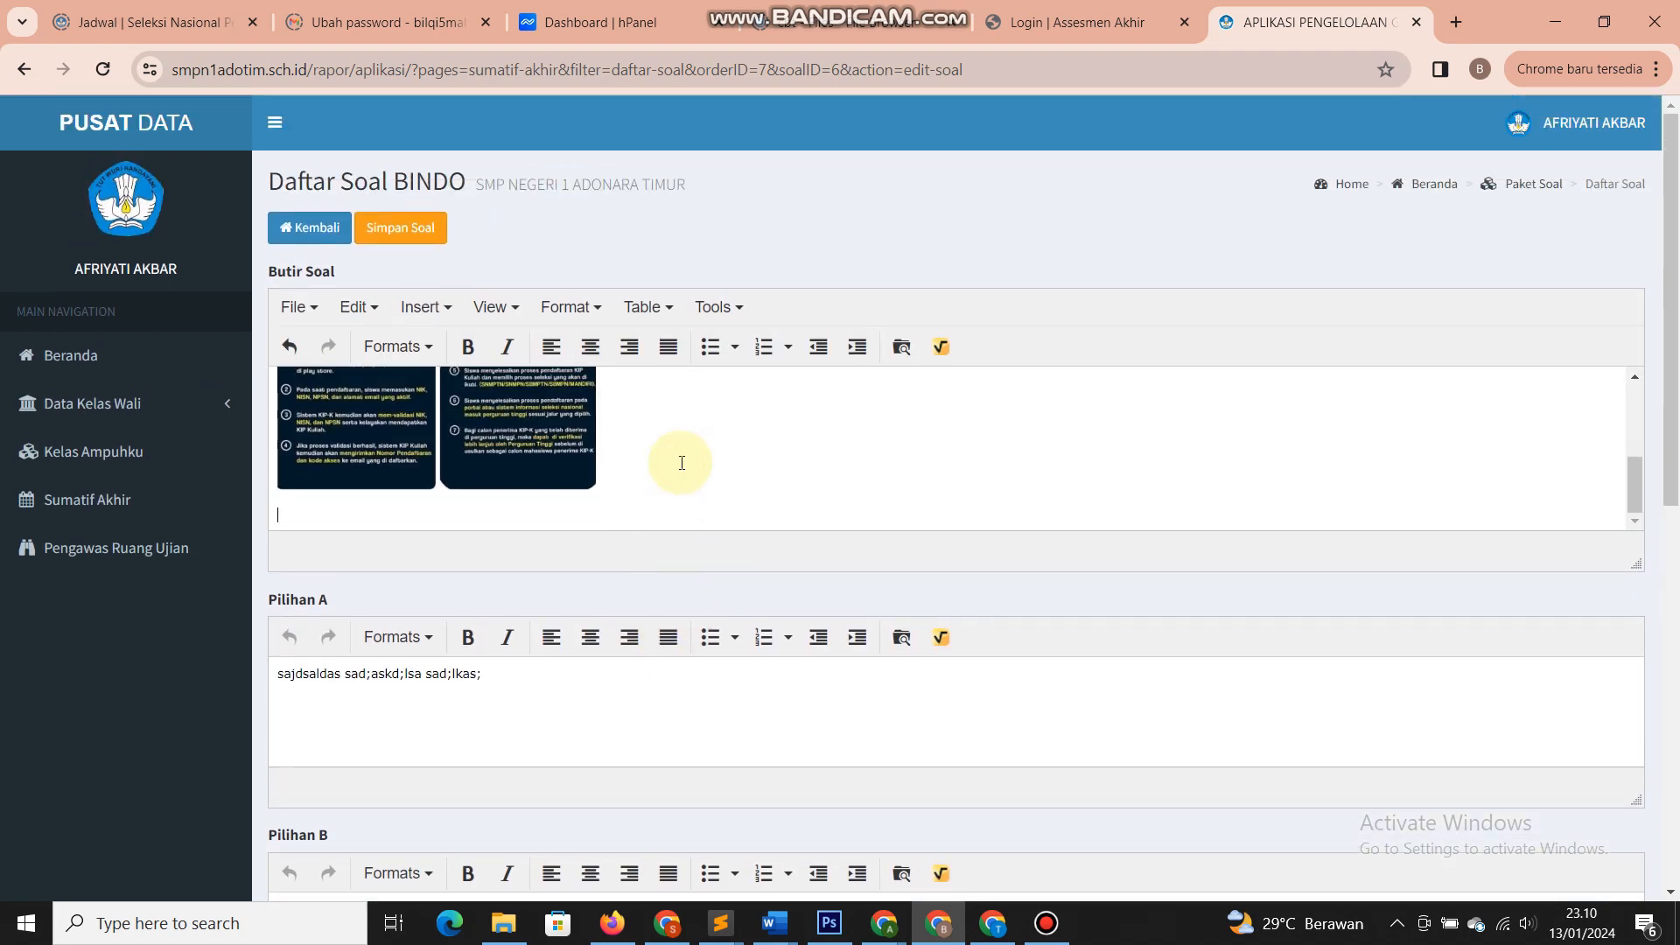
{"action": "key", "text": "Return"}
{"action": "key", "text": "Return"}
{"action": "type", "text": "P"}
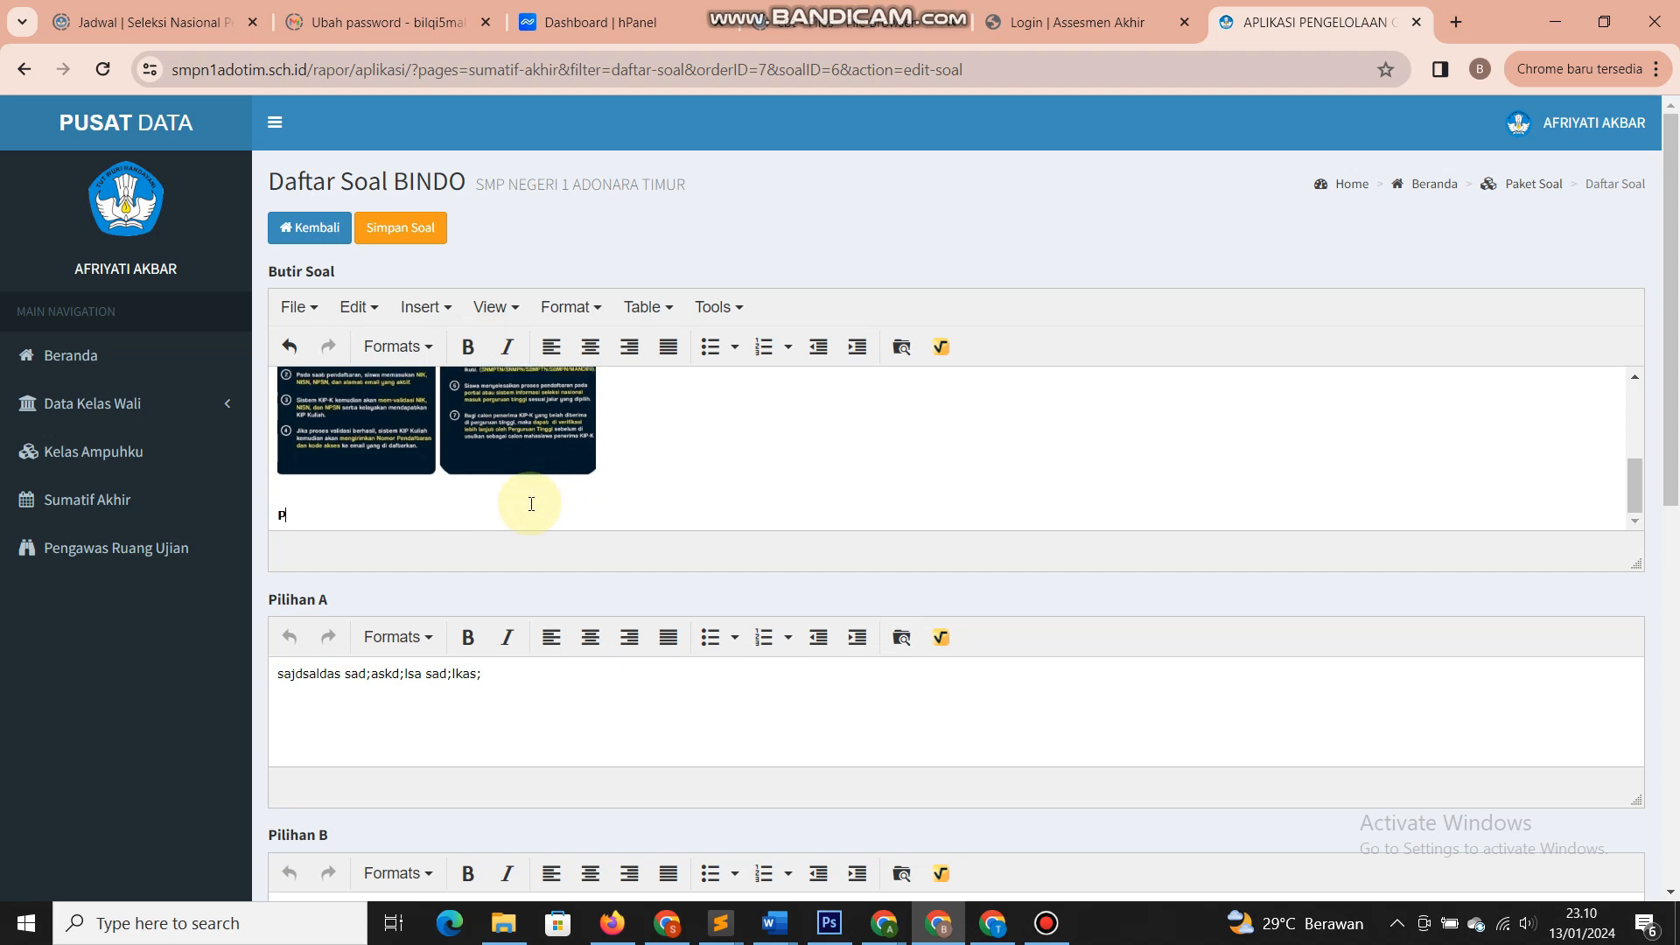
{"action": "type", "text": "en"}
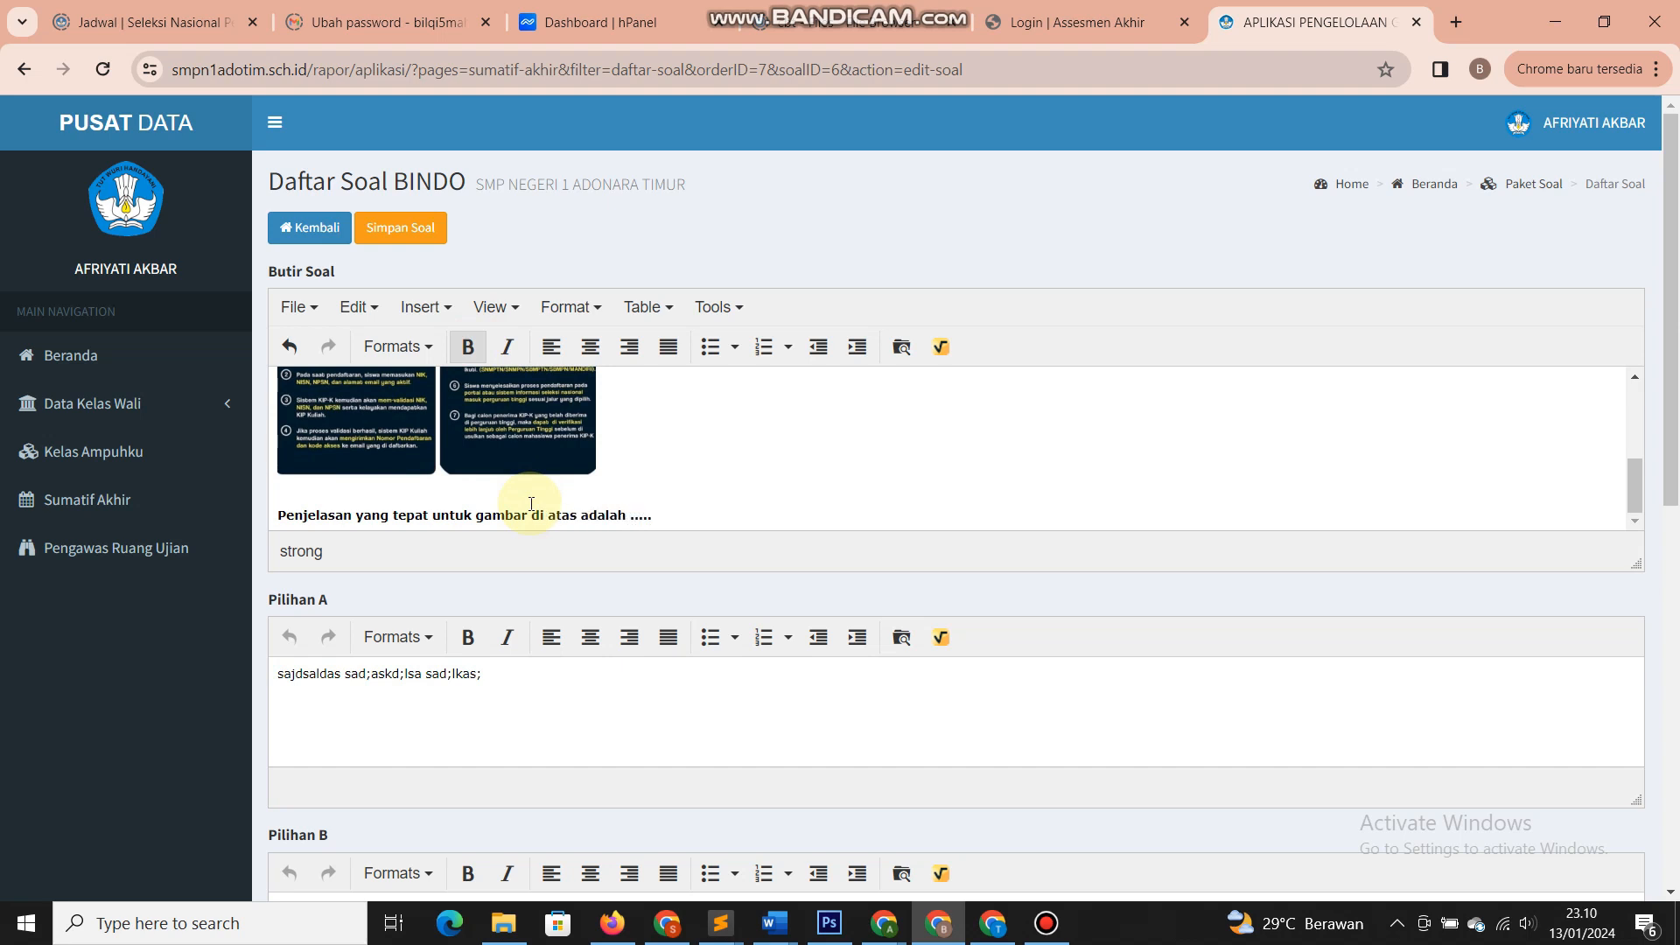
{"action": "scroll", "coordinate": [569, 516], "scroll_direction": "down", "scroll_amount": 8}
{"action": "scroll", "coordinate": [540, 692], "scroll_direction": "up", "scroll_amount": 6}
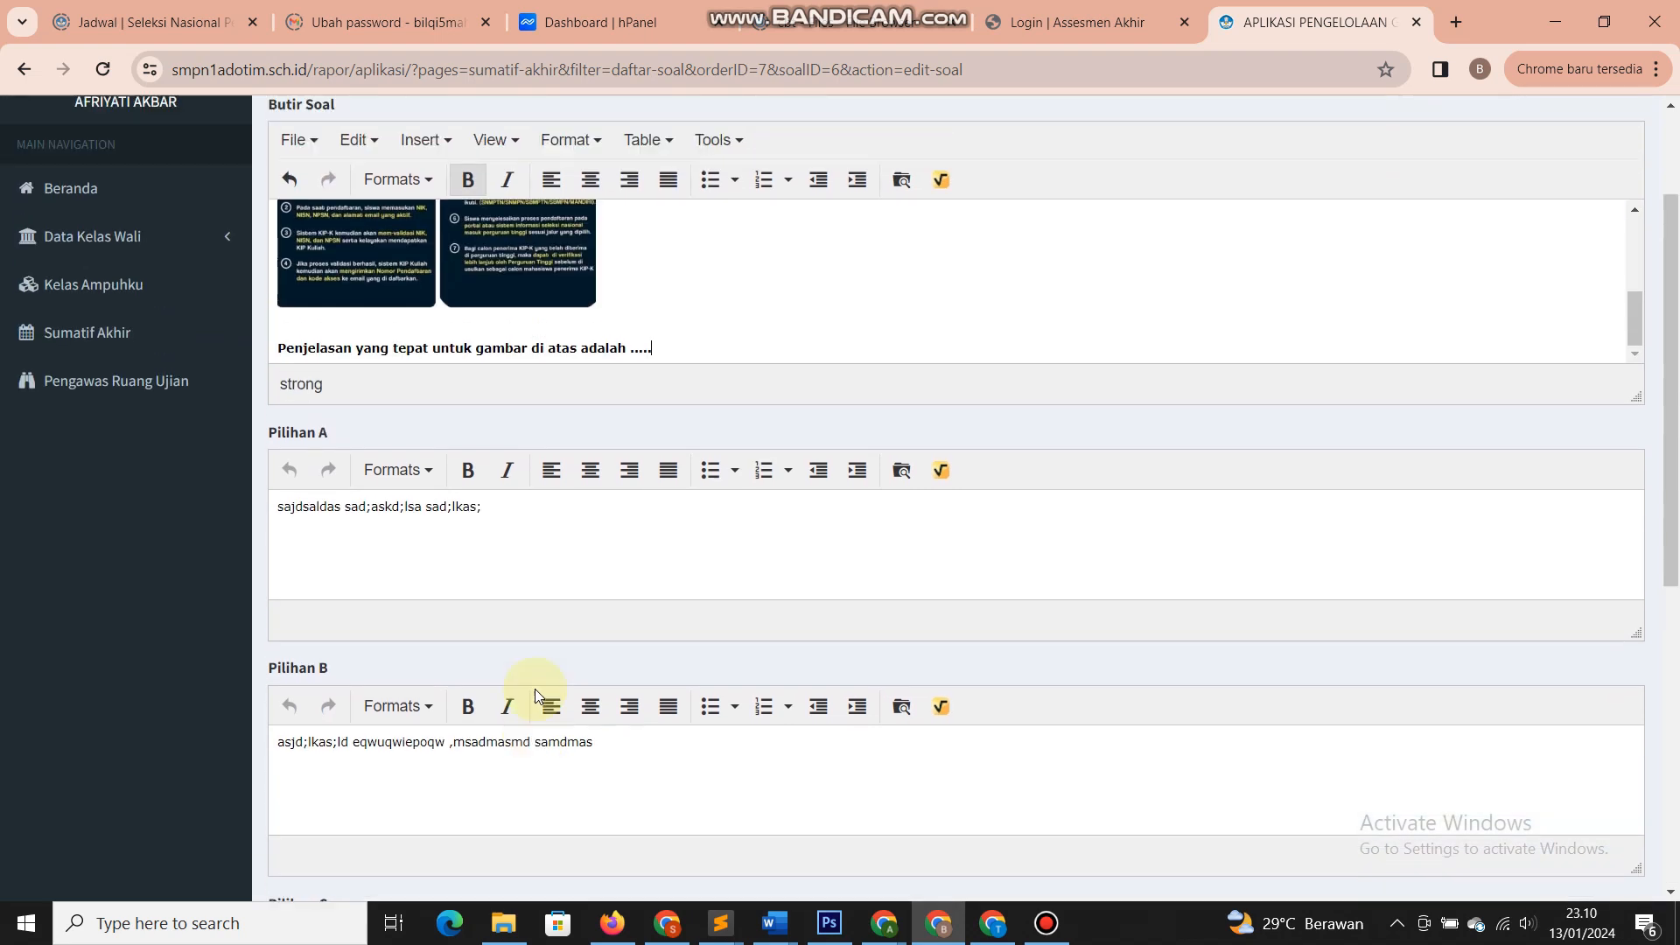
{"action": "scroll", "coordinate": [534, 690], "scroll_direction": "up", "scroll_amount": 2}
- Save the edited question and dismiss the success message
{"action": "left_click", "coordinate": [403, 228]}
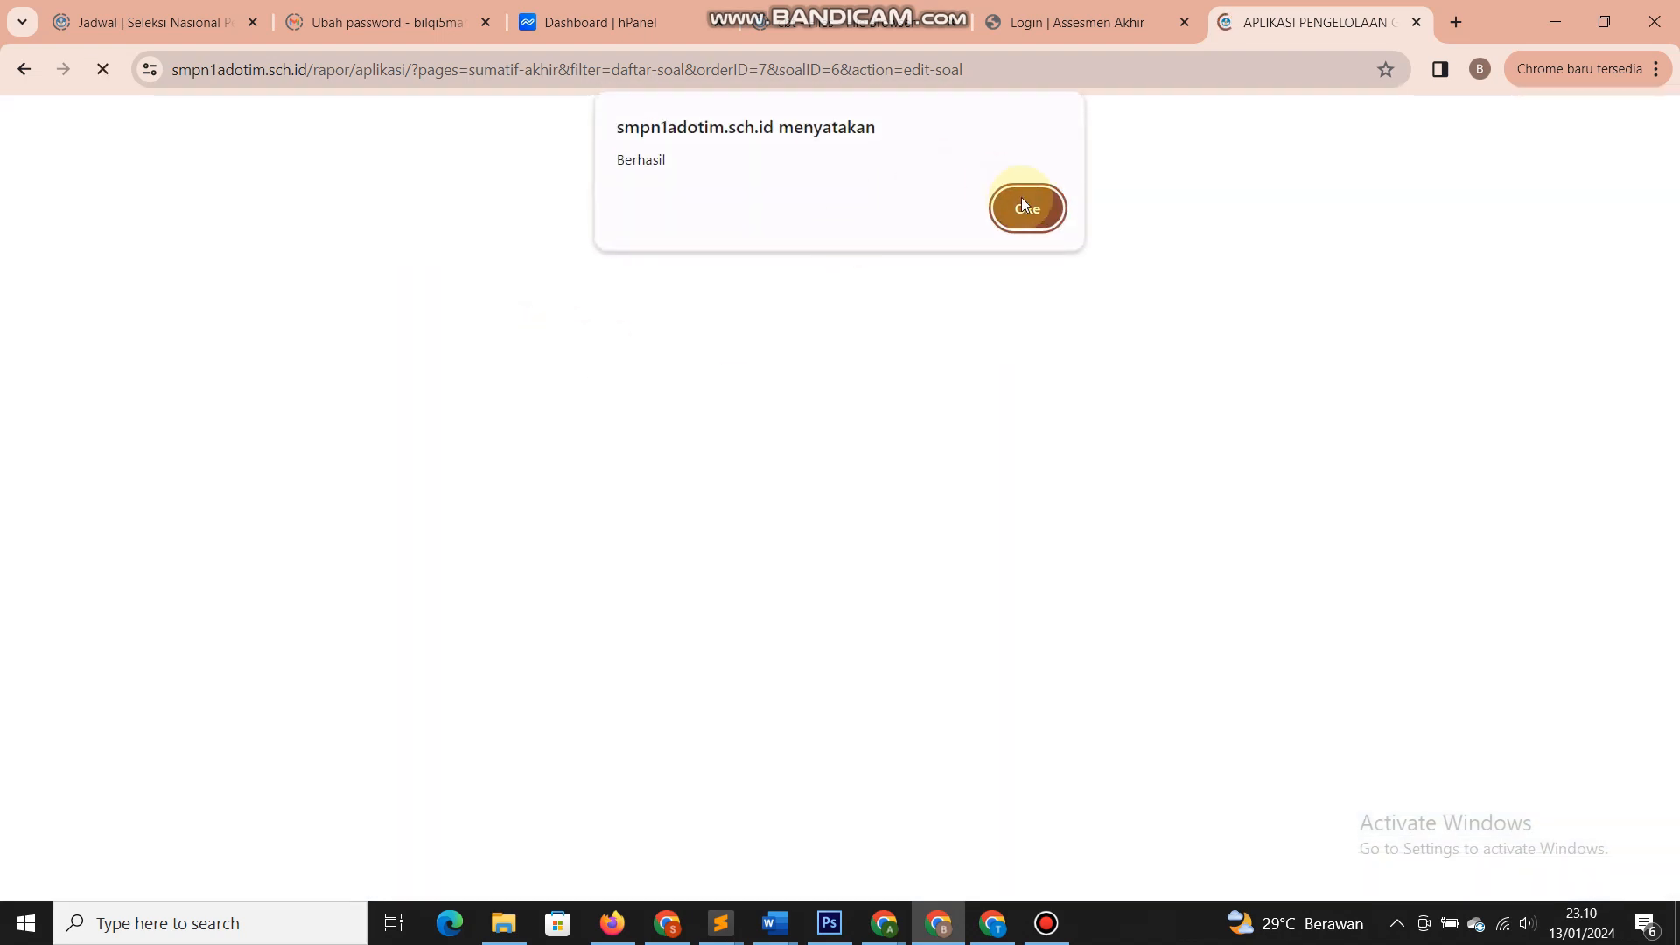
{"action": "left_click", "coordinate": [1025, 208]}
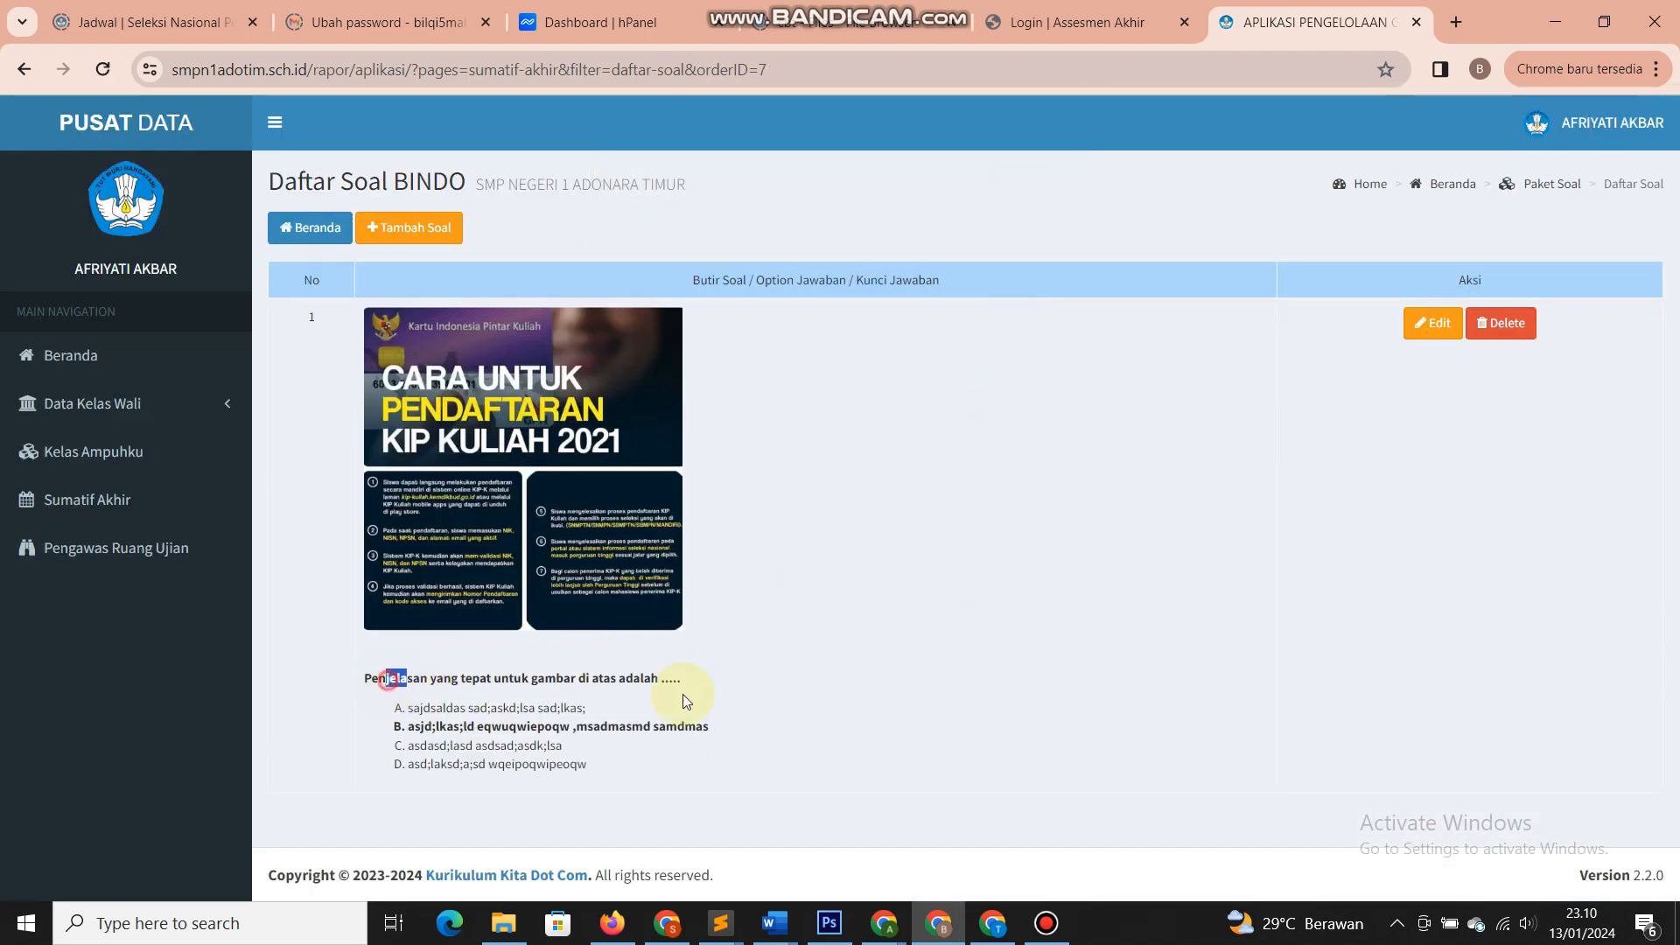
{"action": "left_click_drag", "start_coordinate": [687, 701], "coordinate": [776, 682]}
{"action": "left_click", "coordinate": [776, 683]}
- Delete the existing BINDO question and start a new question
{"action": "left_click", "coordinate": [1520, 343]}
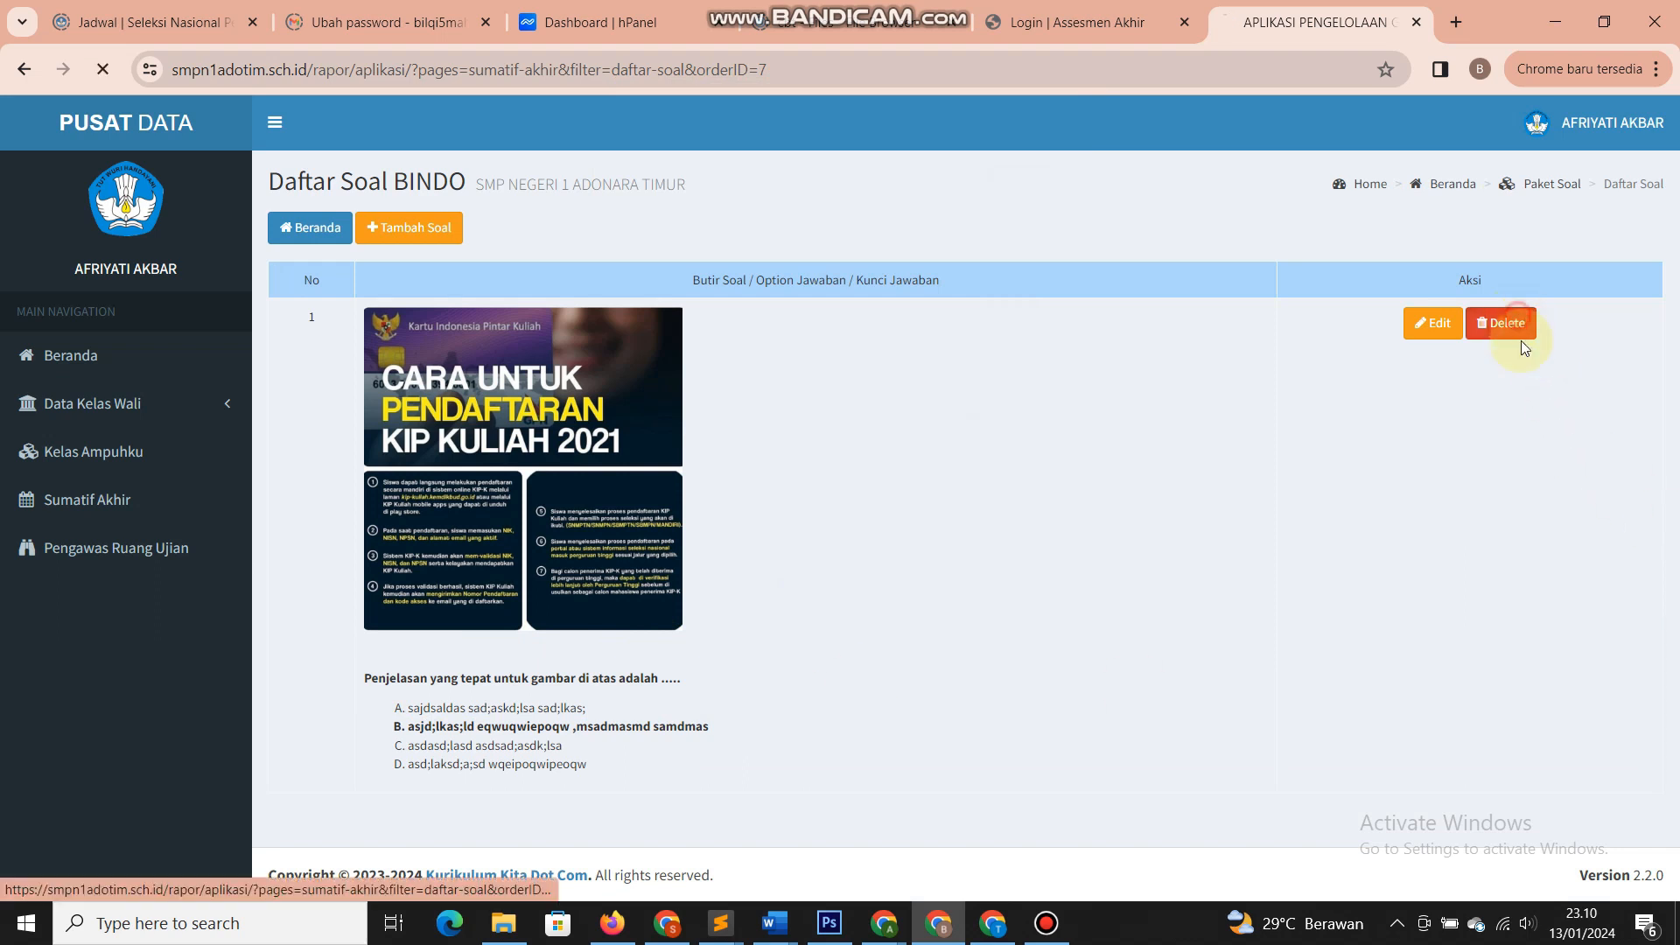
{"action": "left_click", "coordinate": [1036, 210]}
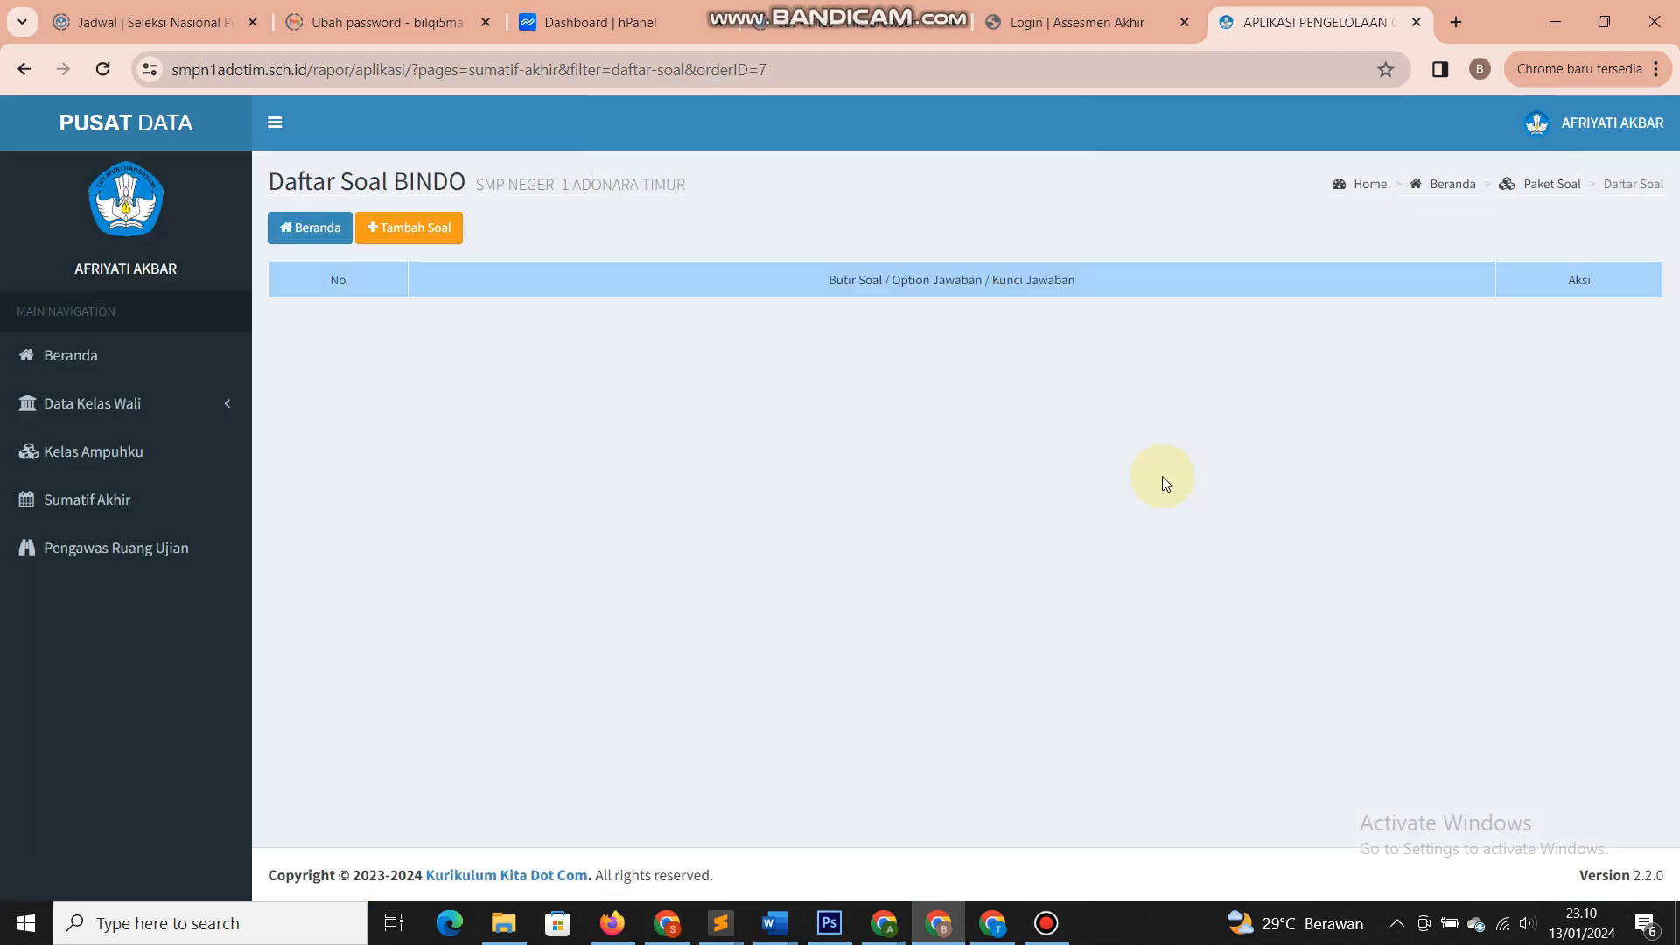
{"action": "left_click", "coordinate": [437, 230]}
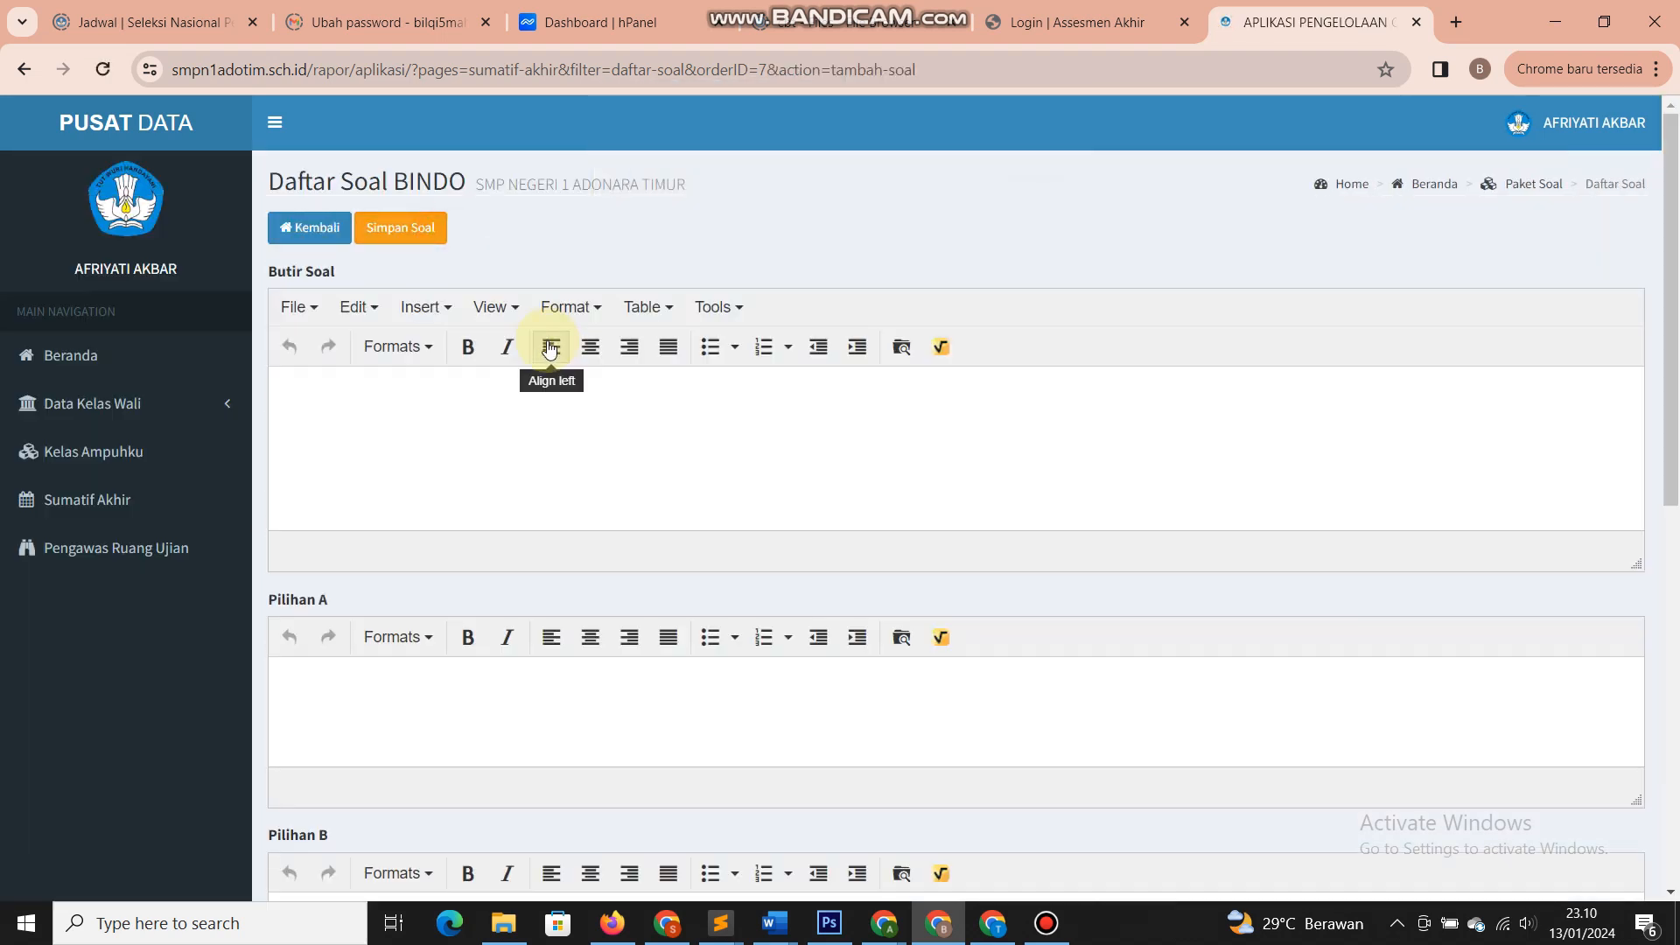
{"action": "left_click", "coordinate": [542, 440]}
- Insert an image from the Bahasa Indonesia Kelas 7 media folder, then remove it as the wrong one
{"action": "left_click", "coordinate": [901, 347]}
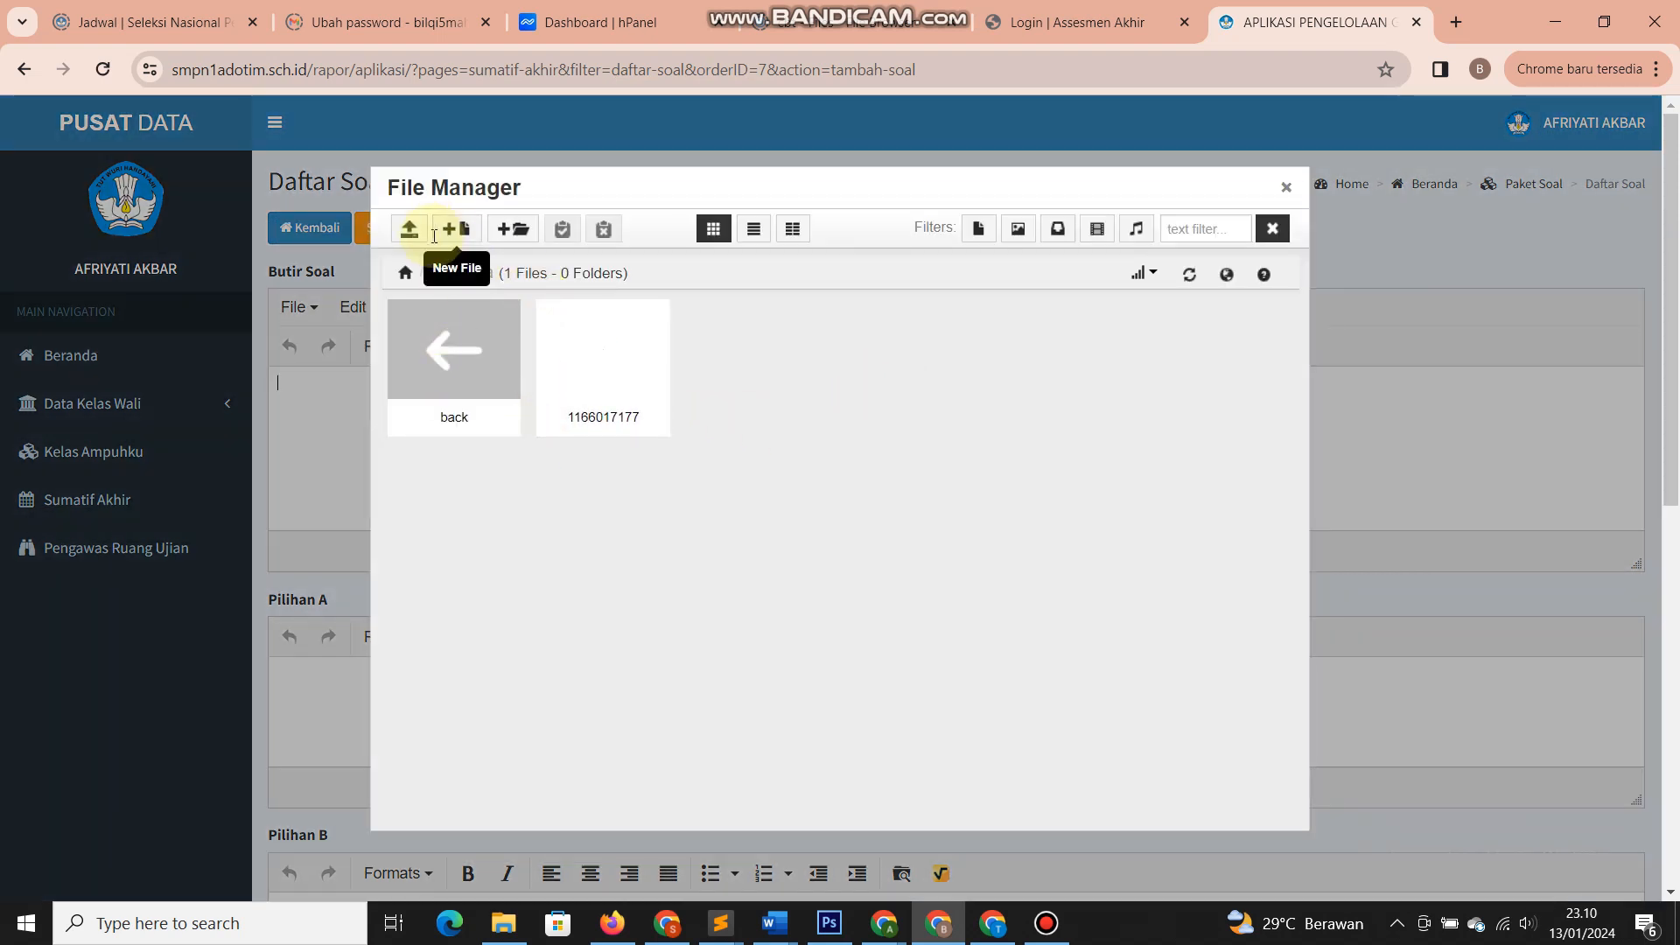
{"action": "left_click", "coordinate": [460, 375]}
{"action": "left_click", "coordinate": [604, 376]}
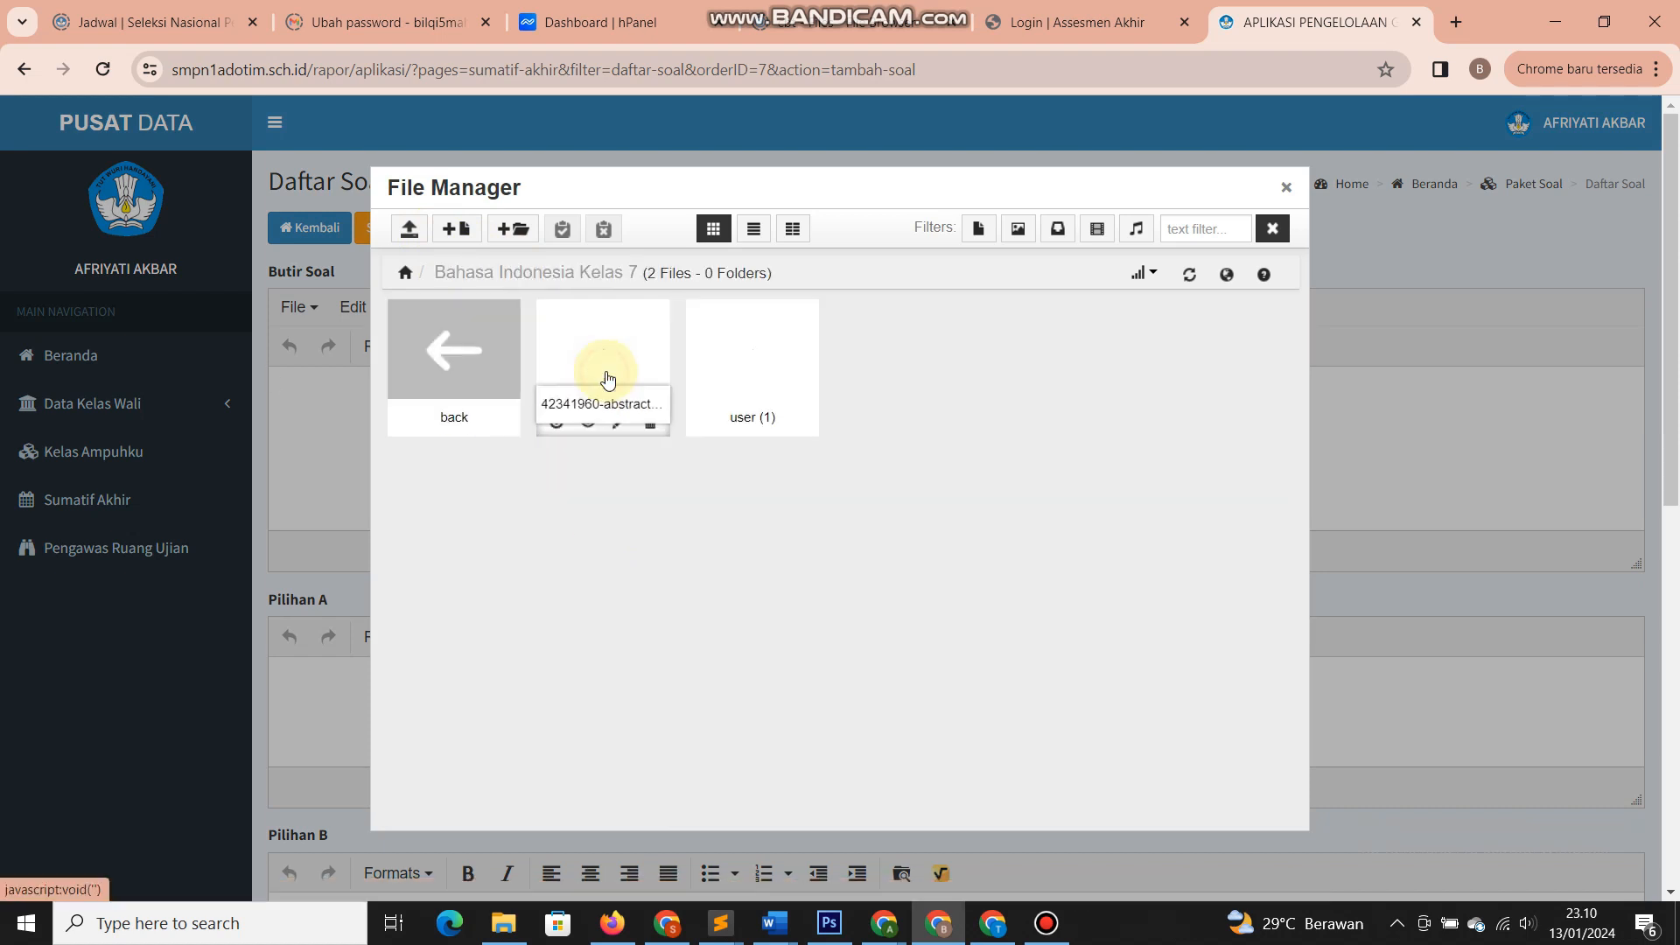
{"action": "left_click", "coordinate": [632, 368]}
{"action": "left_click_drag", "start_coordinate": [668, 382], "coordinate": [346, 366]}
{"action": "key", "text": "Delete"}
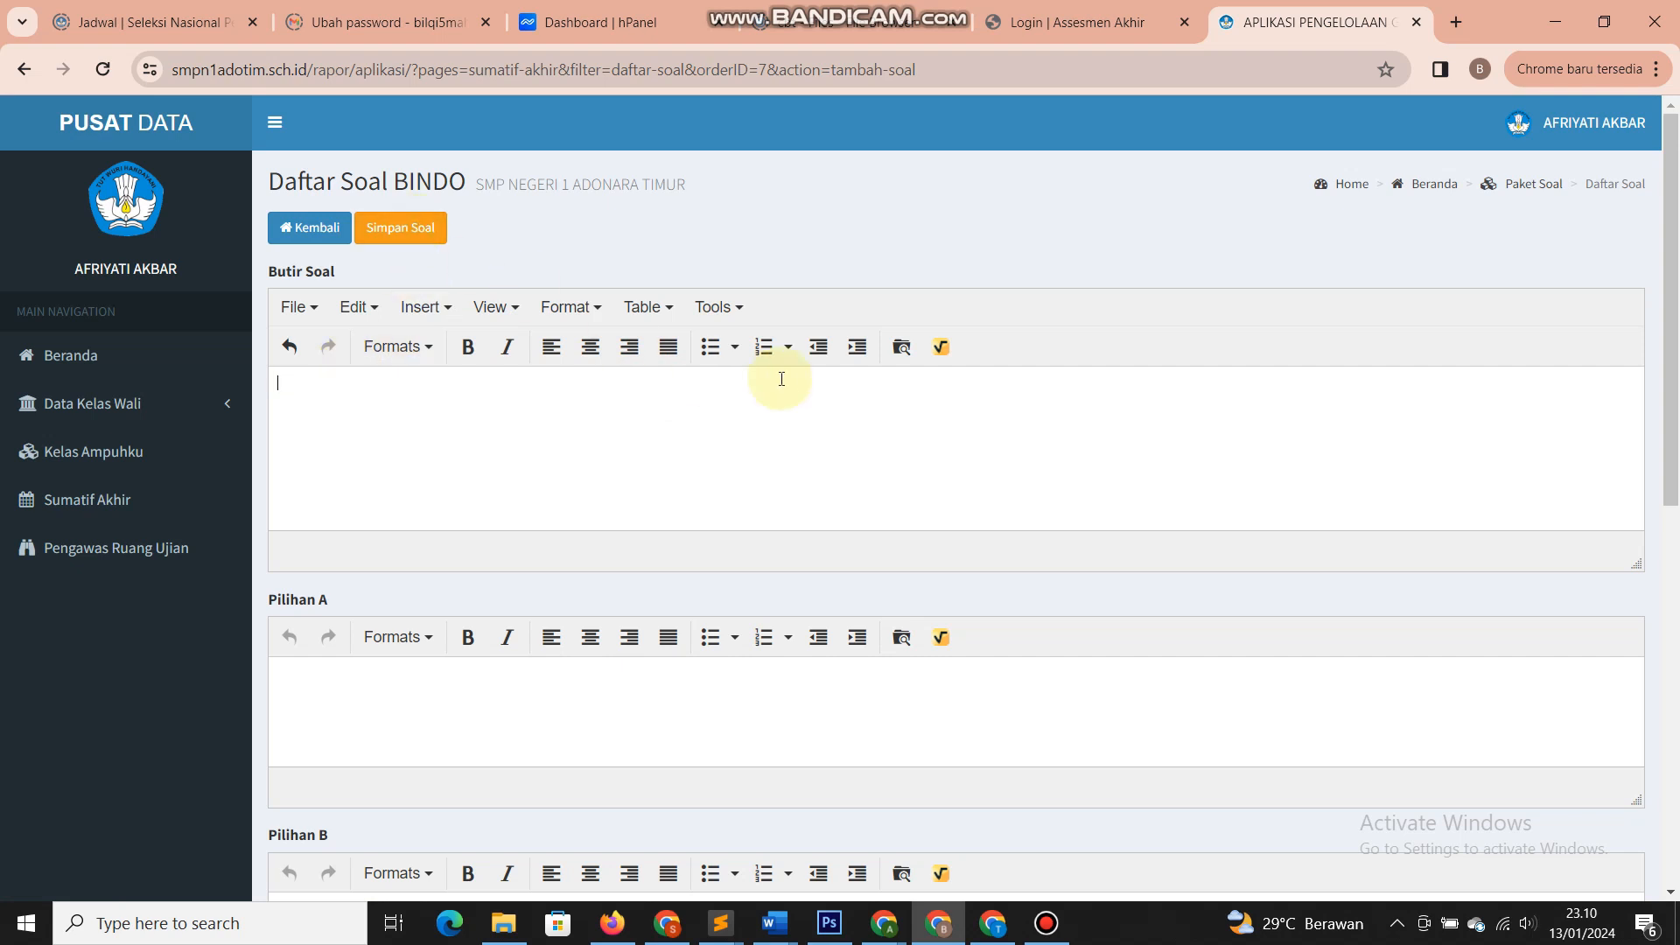
- Insert the Kartu Indonesia Pintar Kuliah image and resize it to about 392 px wide
{"action": "left_click", "coordinate": [902, 347]}
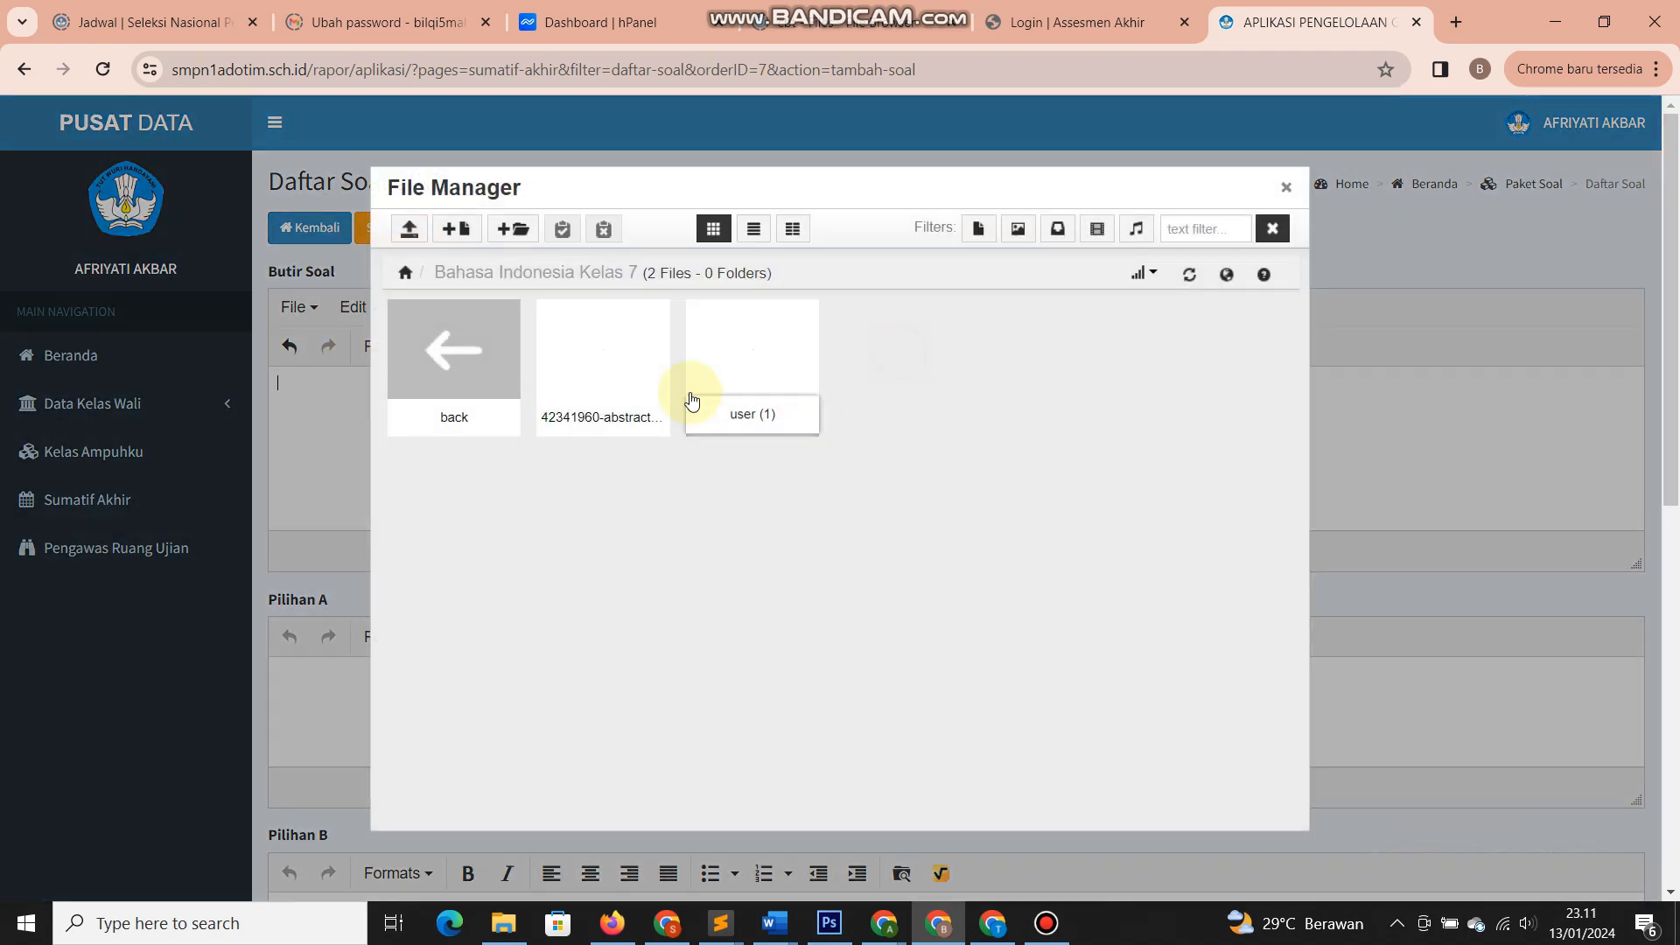
{"action": "left_click", "coordinate": [454, 348]}
{"action": "left_click", "coordinate": [454, 350]}
{"action": "left_click", "coordinate": [584, 367]}
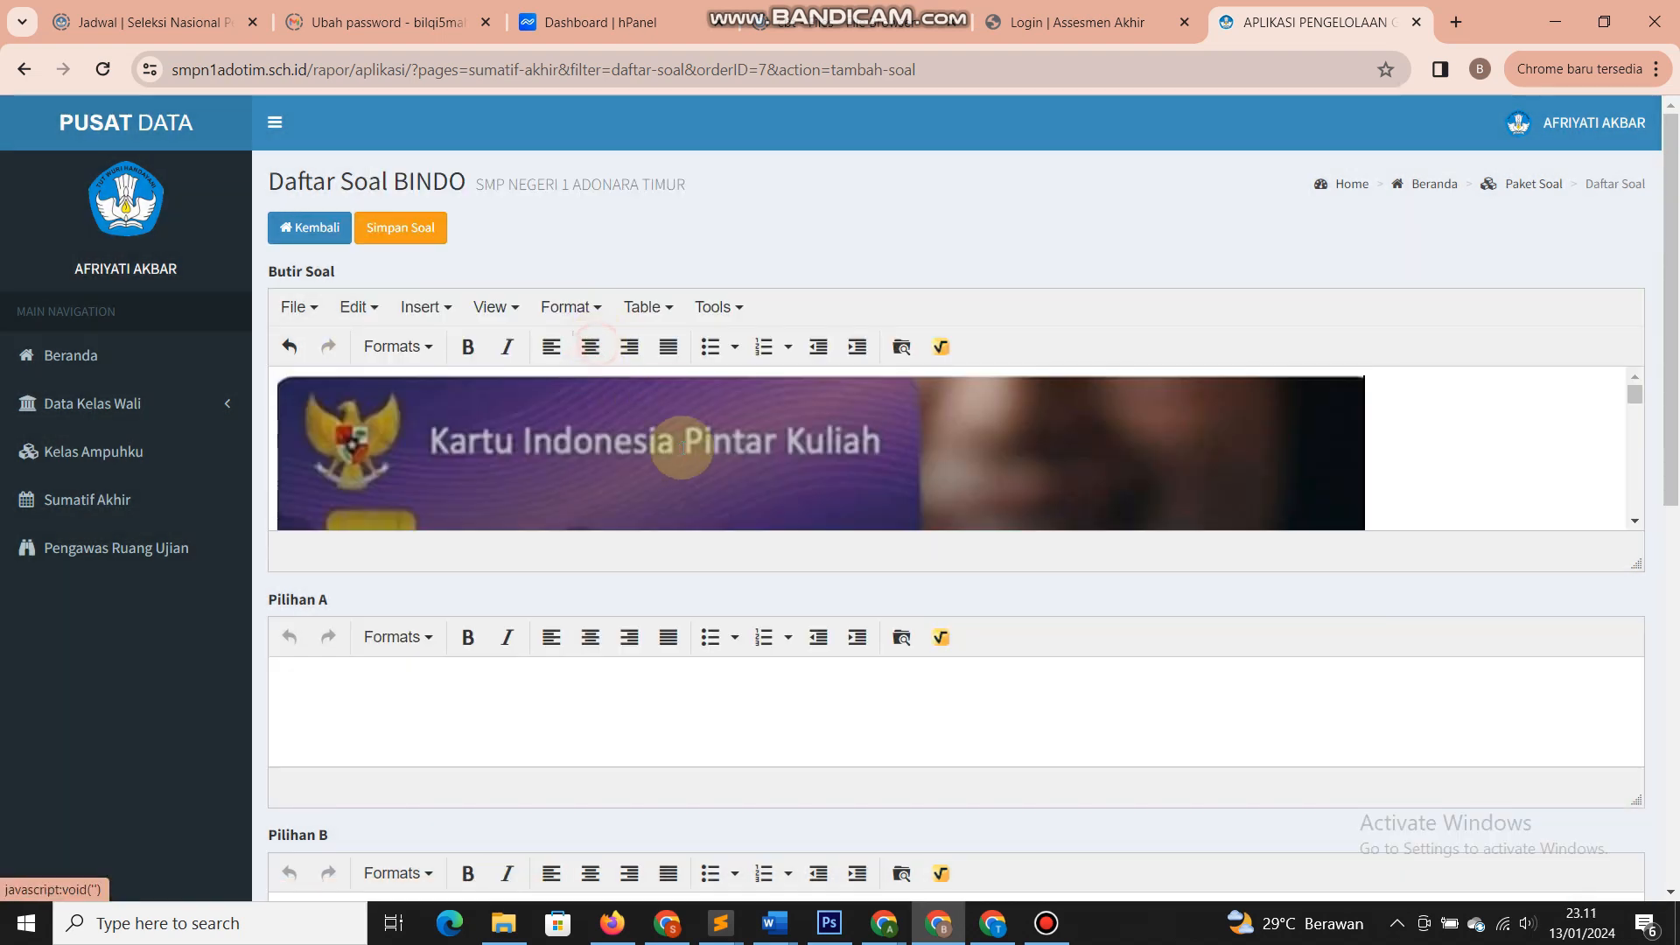
{"action": "left_click", "coordinate": [1334, 390]}
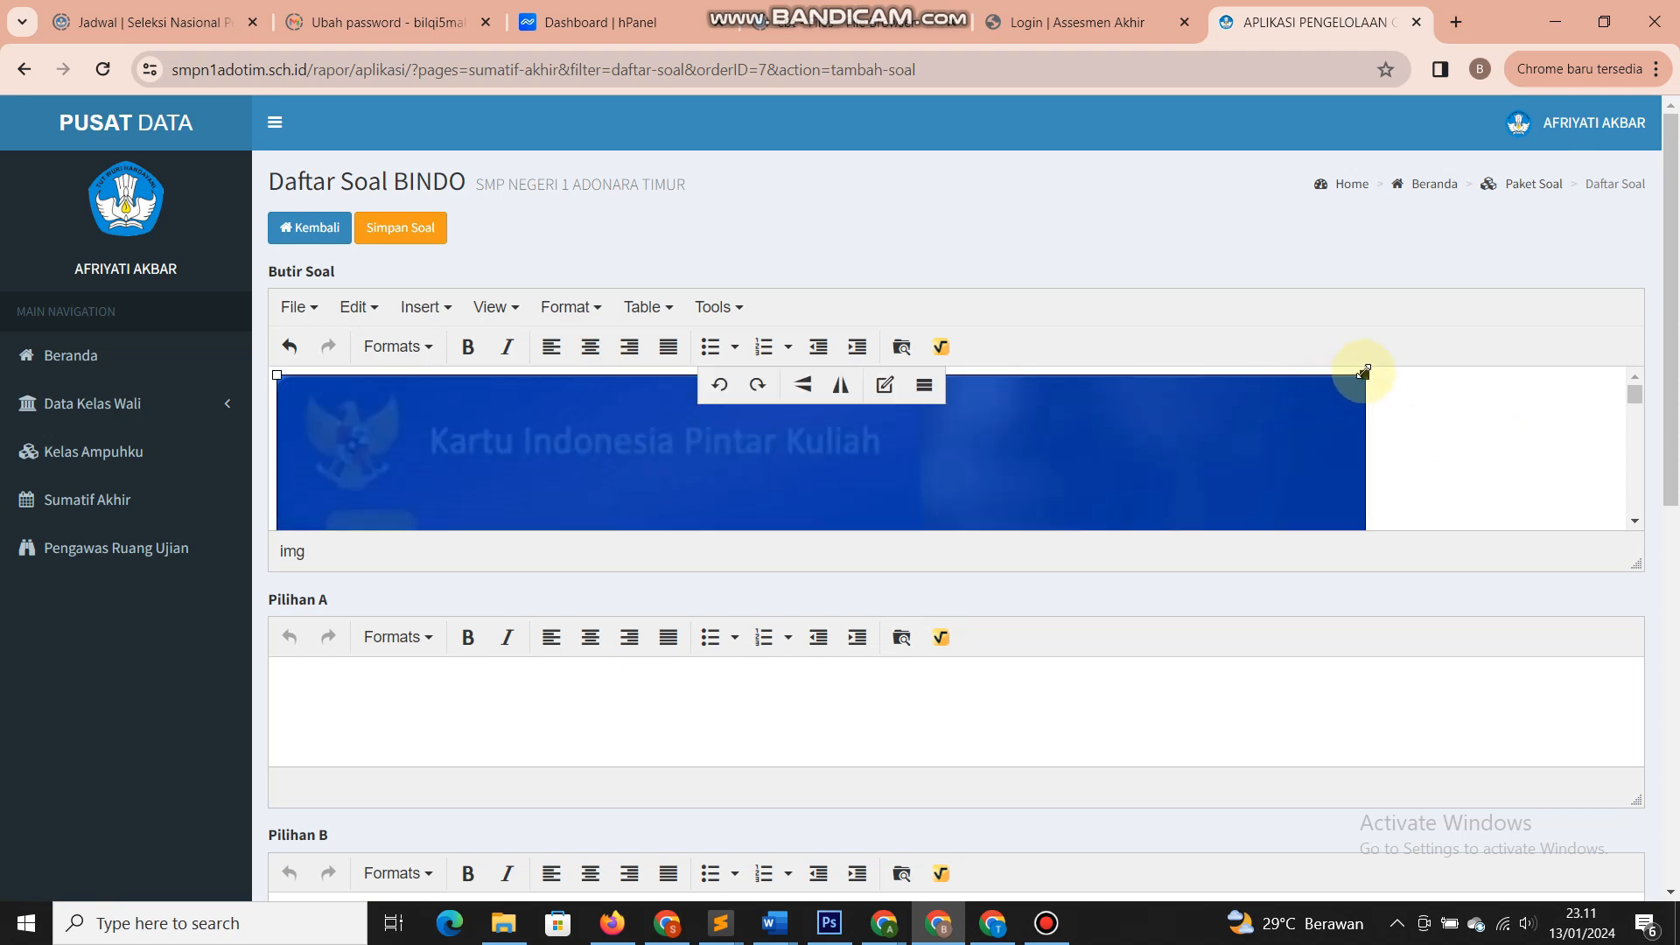
{"action": "left_click_drag", "start_coordinate": [1360, 371], "coordinate": [607, 432]}
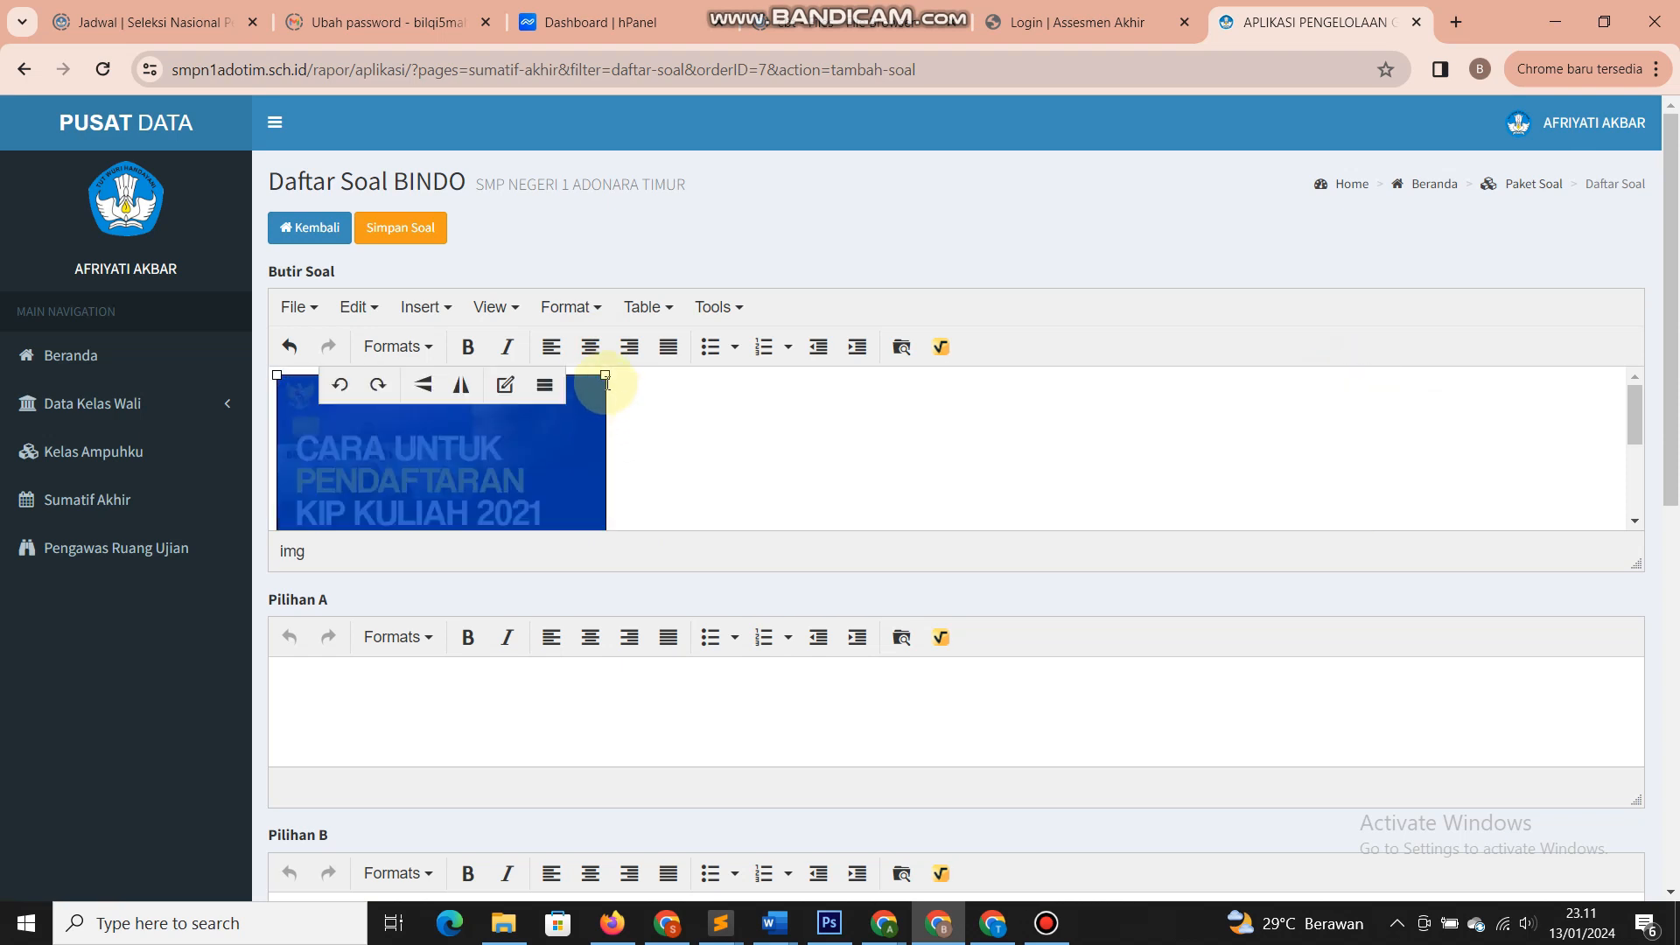
{"action": "left_click_drag", "start_coordinate": [604, 374], "coordinate": [619, 375]}
{"action": "left_click", "coordinate": [707, 431]}
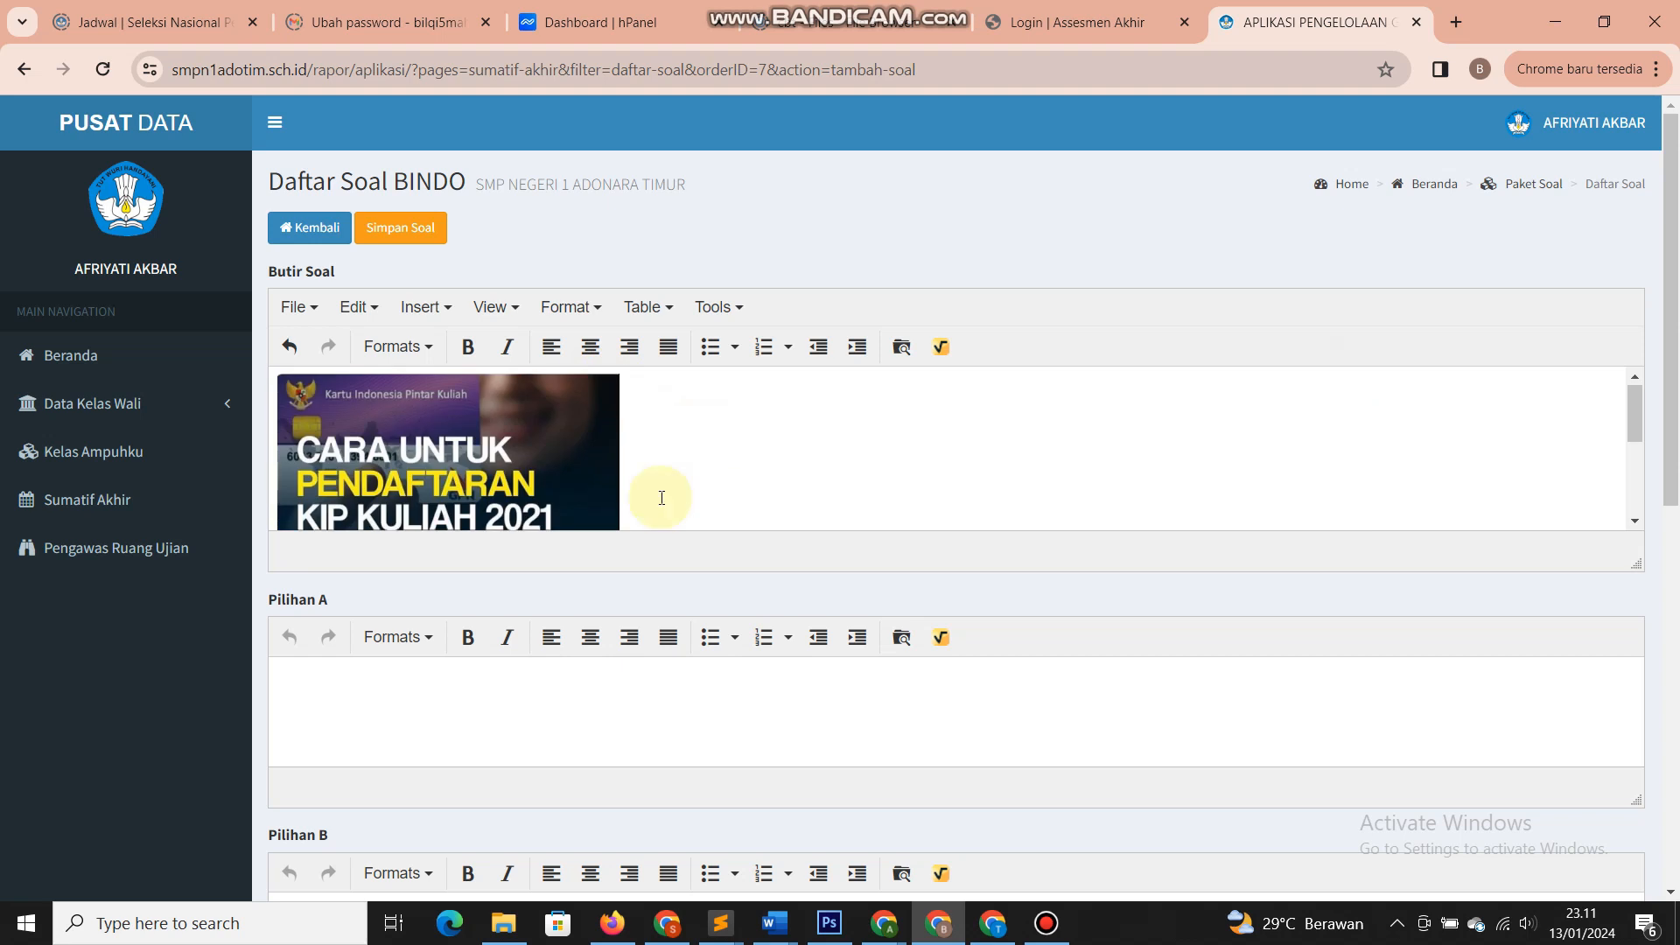
- Fill the options with 'uwepoqpoq' and 'asjpoaspoa ajladlda aldla' text
{"action": "scroll", "coordinate": [660, 491], "scroll_direction": "down", "scroll_amount": 3}
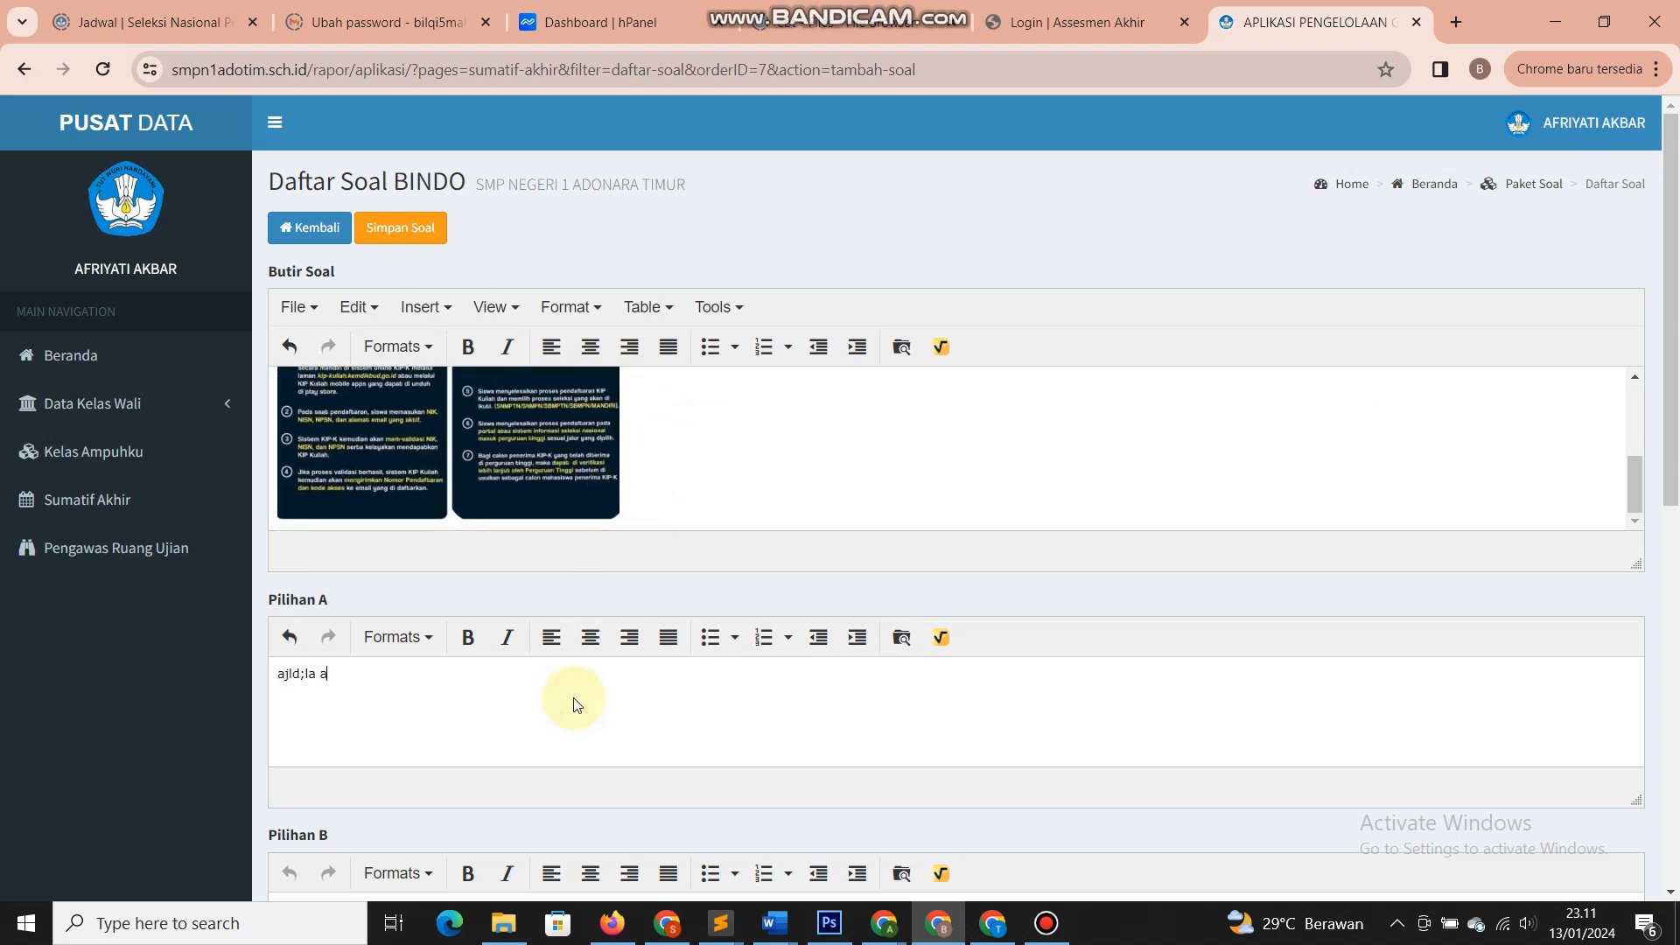
{"action": "type", "text": "uwepoqpoq"}
{"action": "key", "text": "Tab"}
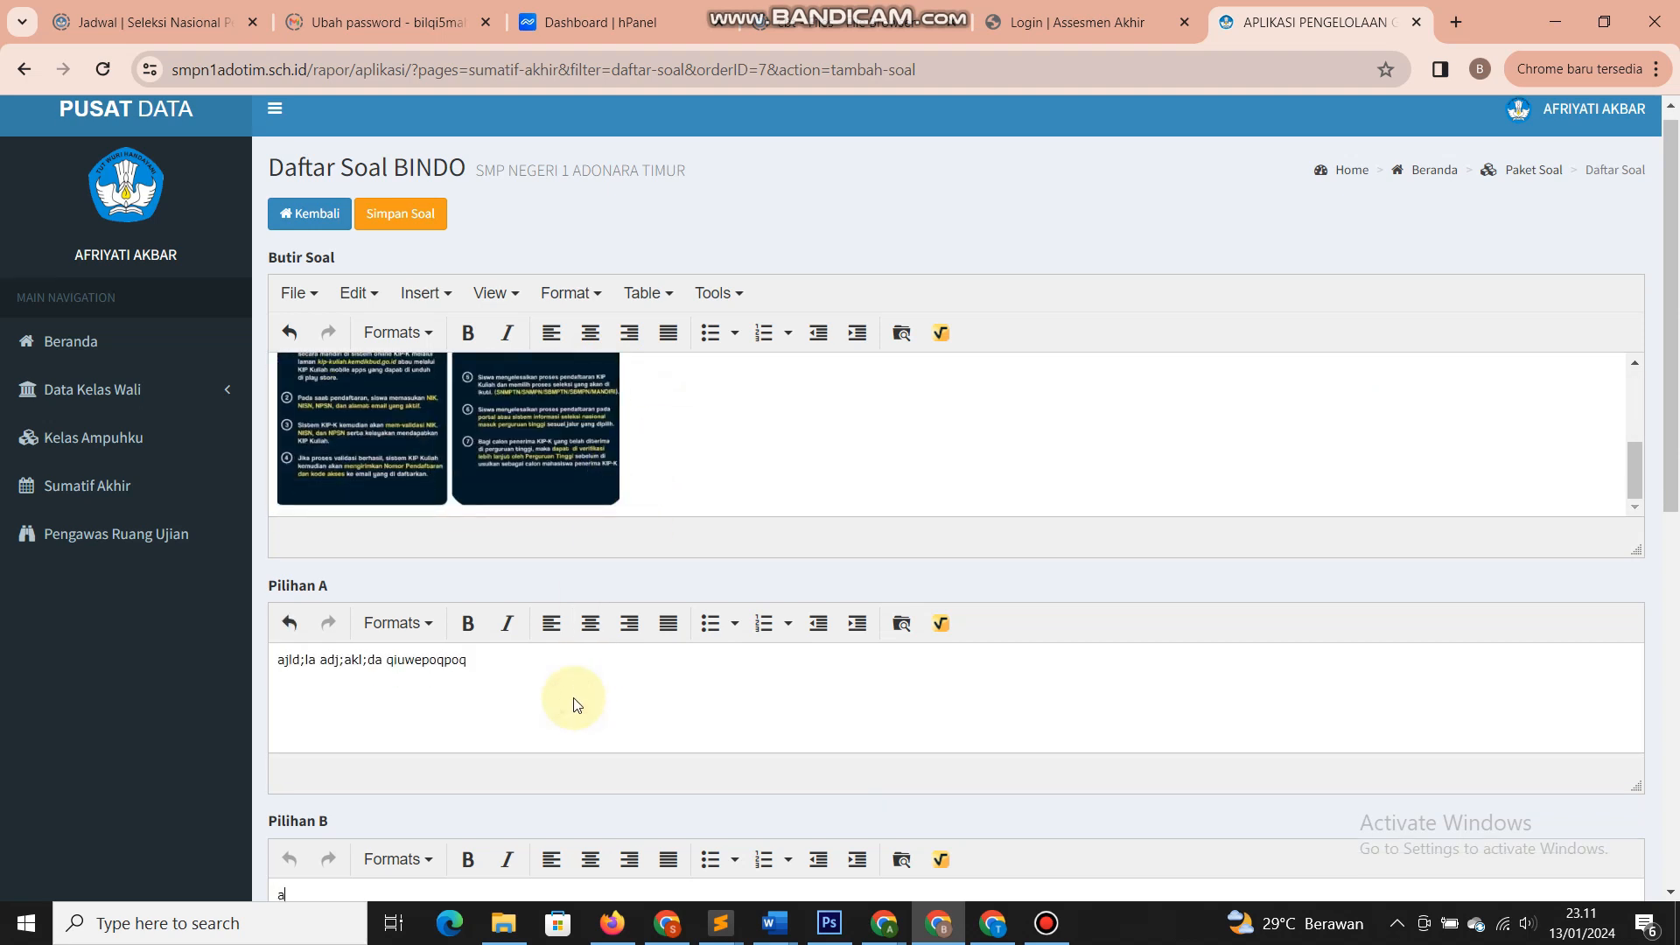
{"action": "type", "text": "asjpoaspoa ajladlda aldla"}
{"action": "key", "text": "Tab"}
{"action": "type", "text": "a"}
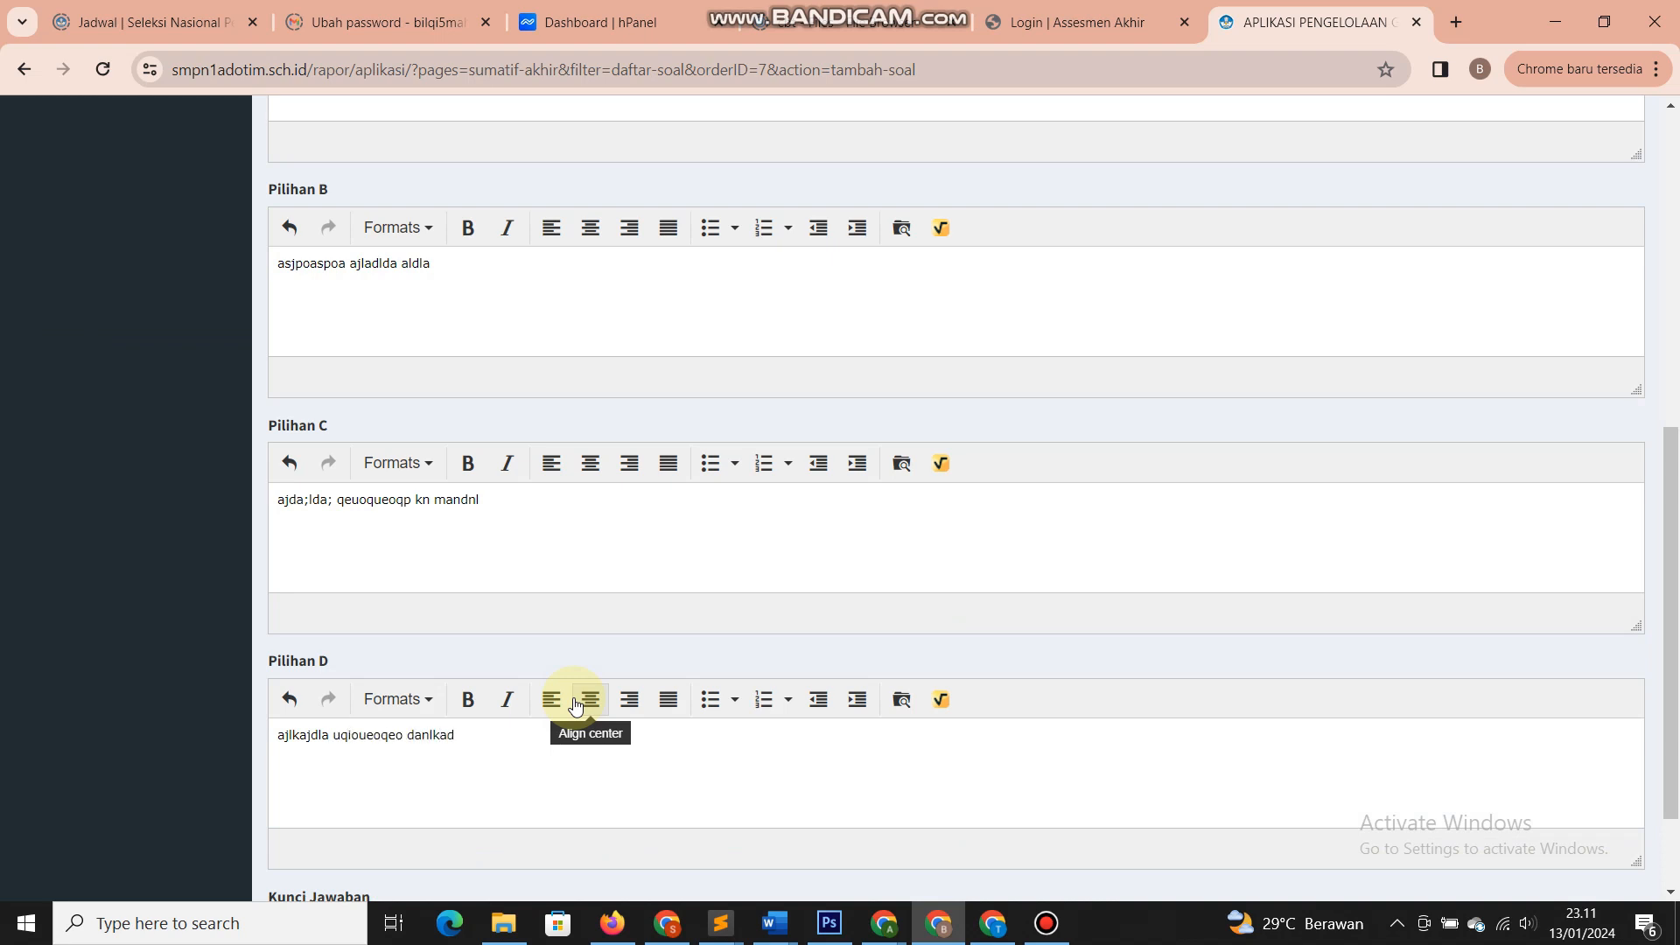
- Set Kunci Jawaban to C and save the new question
{"action": "scroll", "coordinate": [376, 770], "scroll_direction": "down", "scroll_amount": 2}
{"action": "left_click", "coordinate": [378, 801]}
{"action": "left_click", "coordinate": [400, 757]}
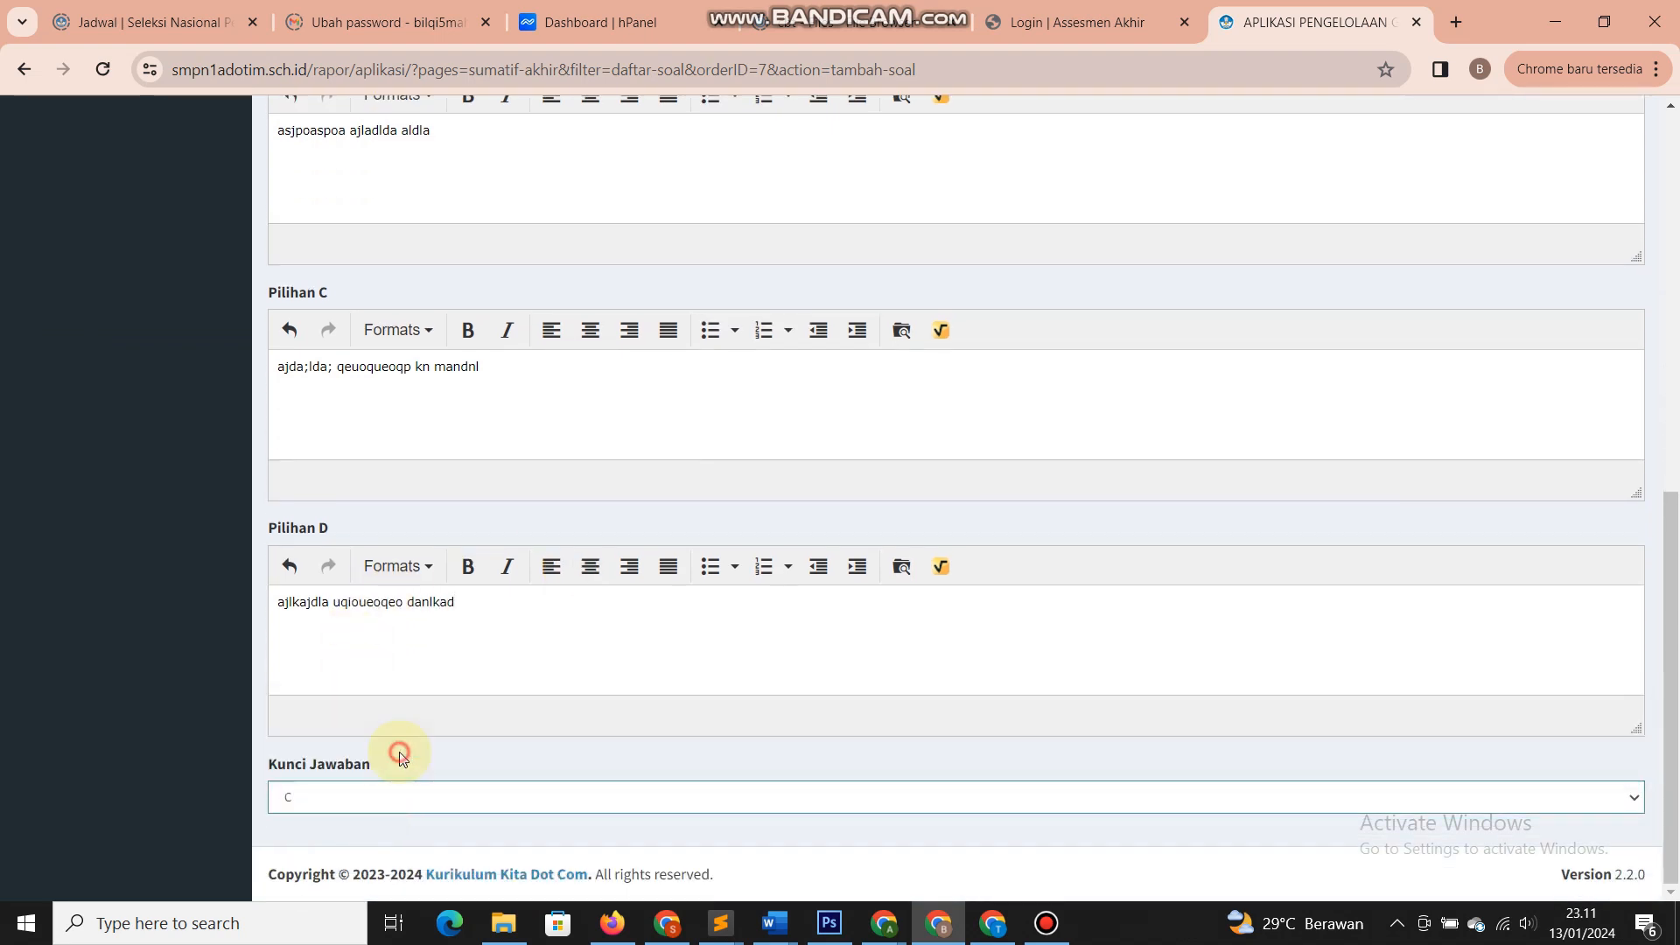
{"action": "scroll", "coordinate": [479, 738], "scroll_direction": "up", "scroll_amount": 15}
{"action": "left_click", "coordinate": [379, 225]}
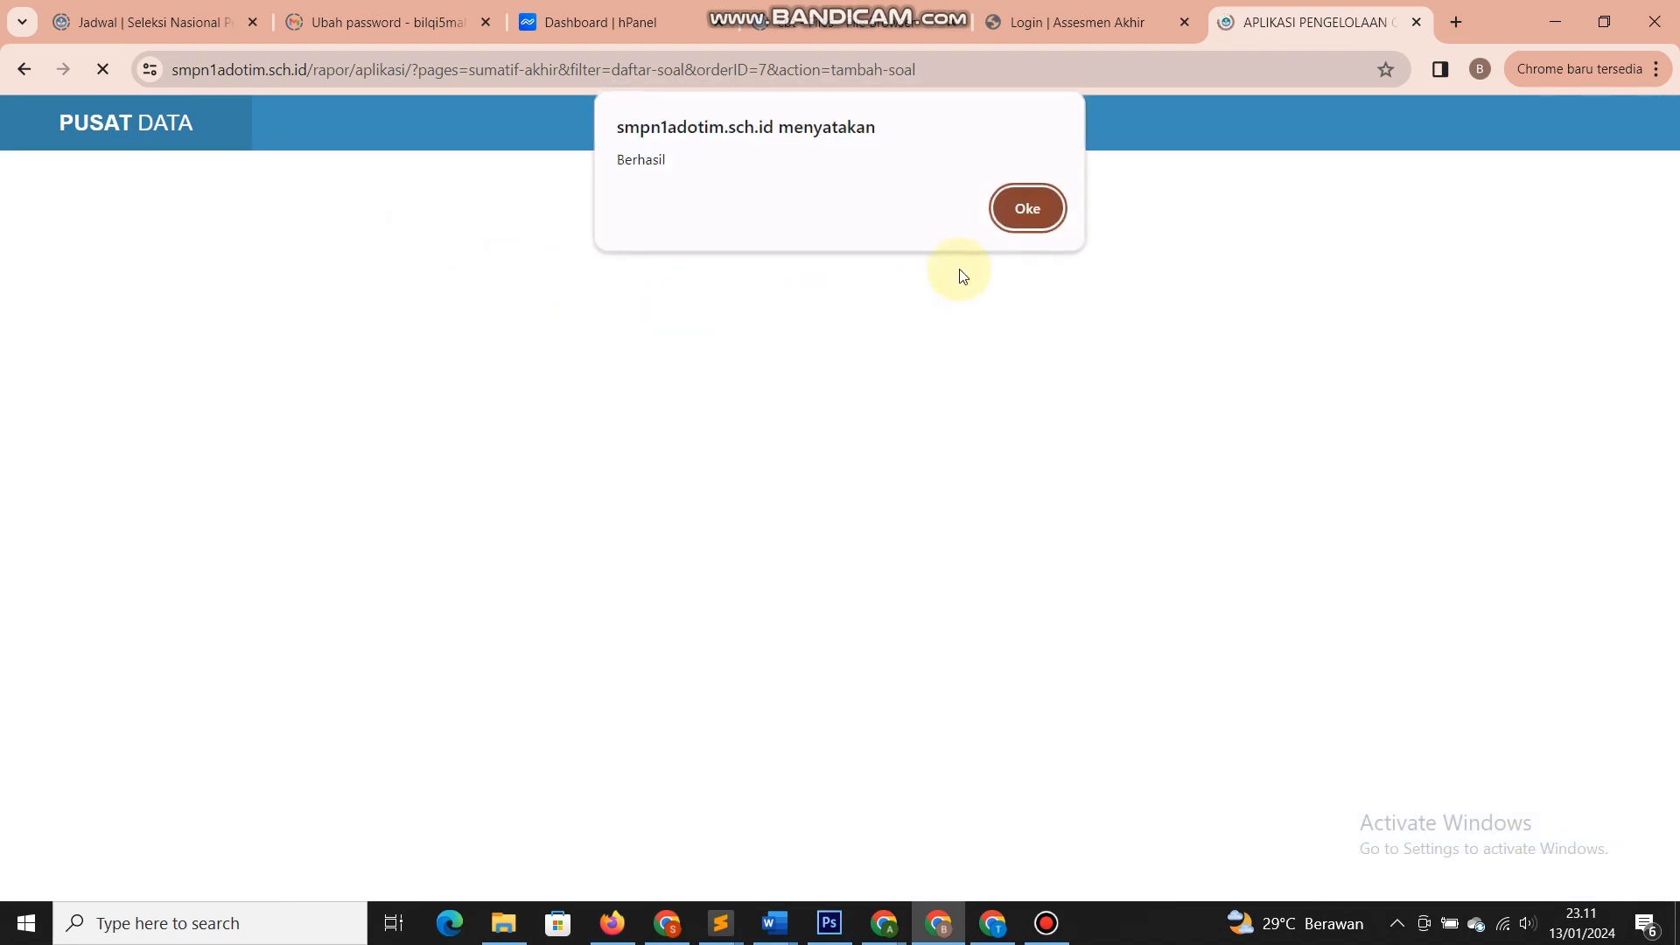
{"action": "left_click", "coordinate": [1027, 208]}
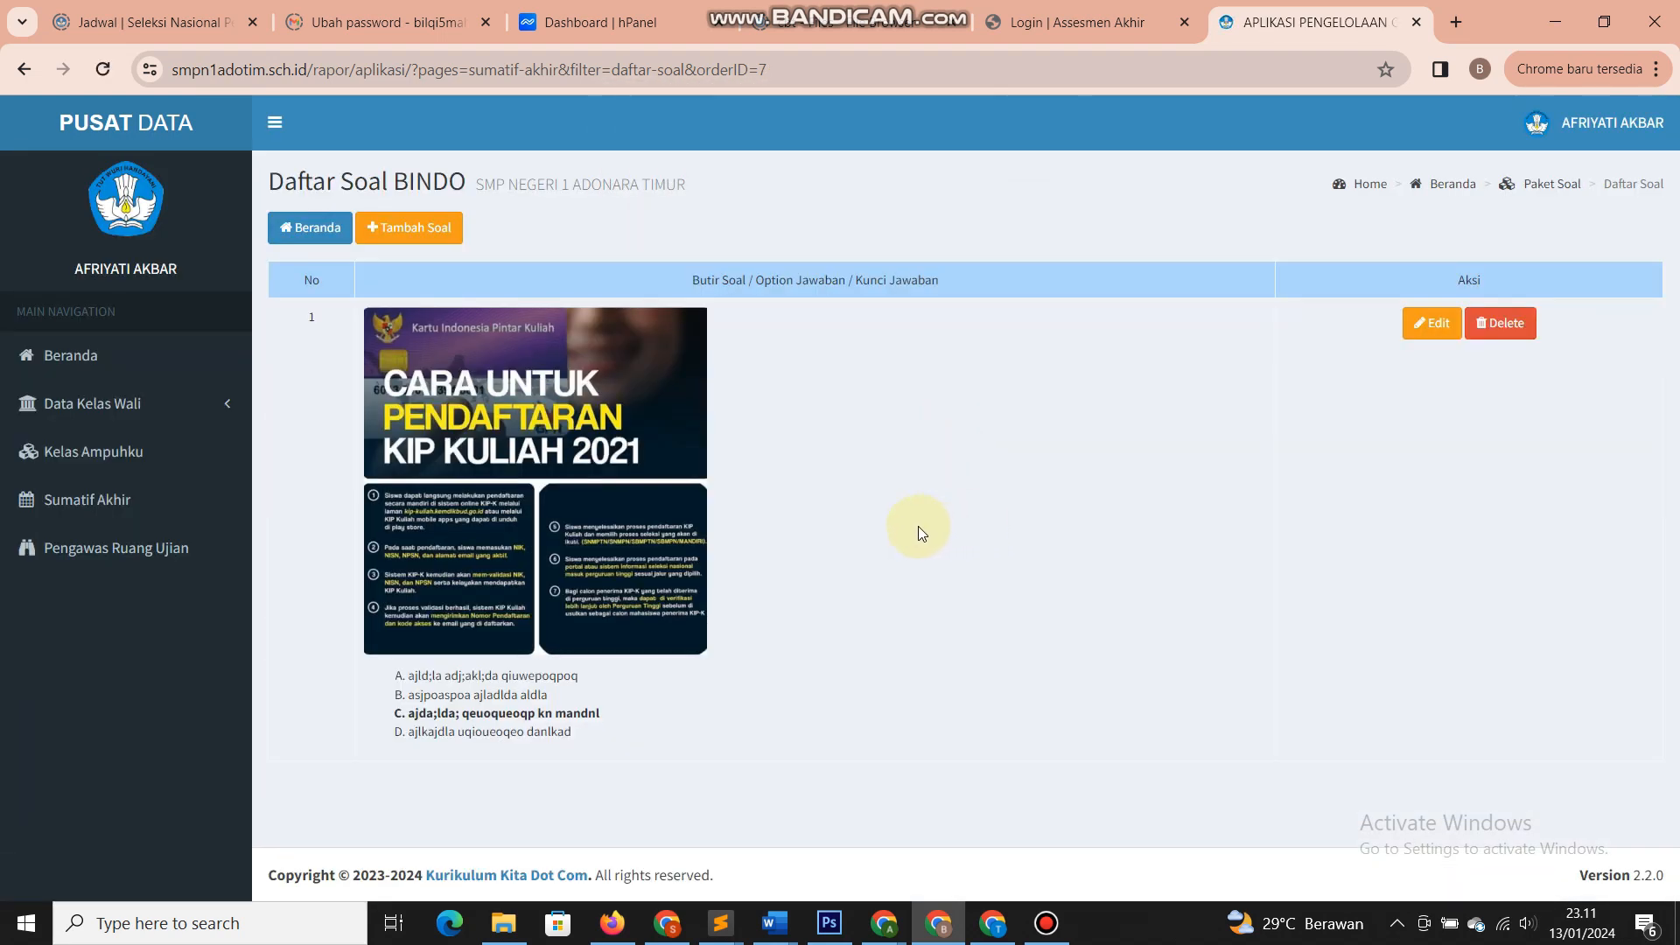
{"action": "left_click", "coordinate": [305, 239]}
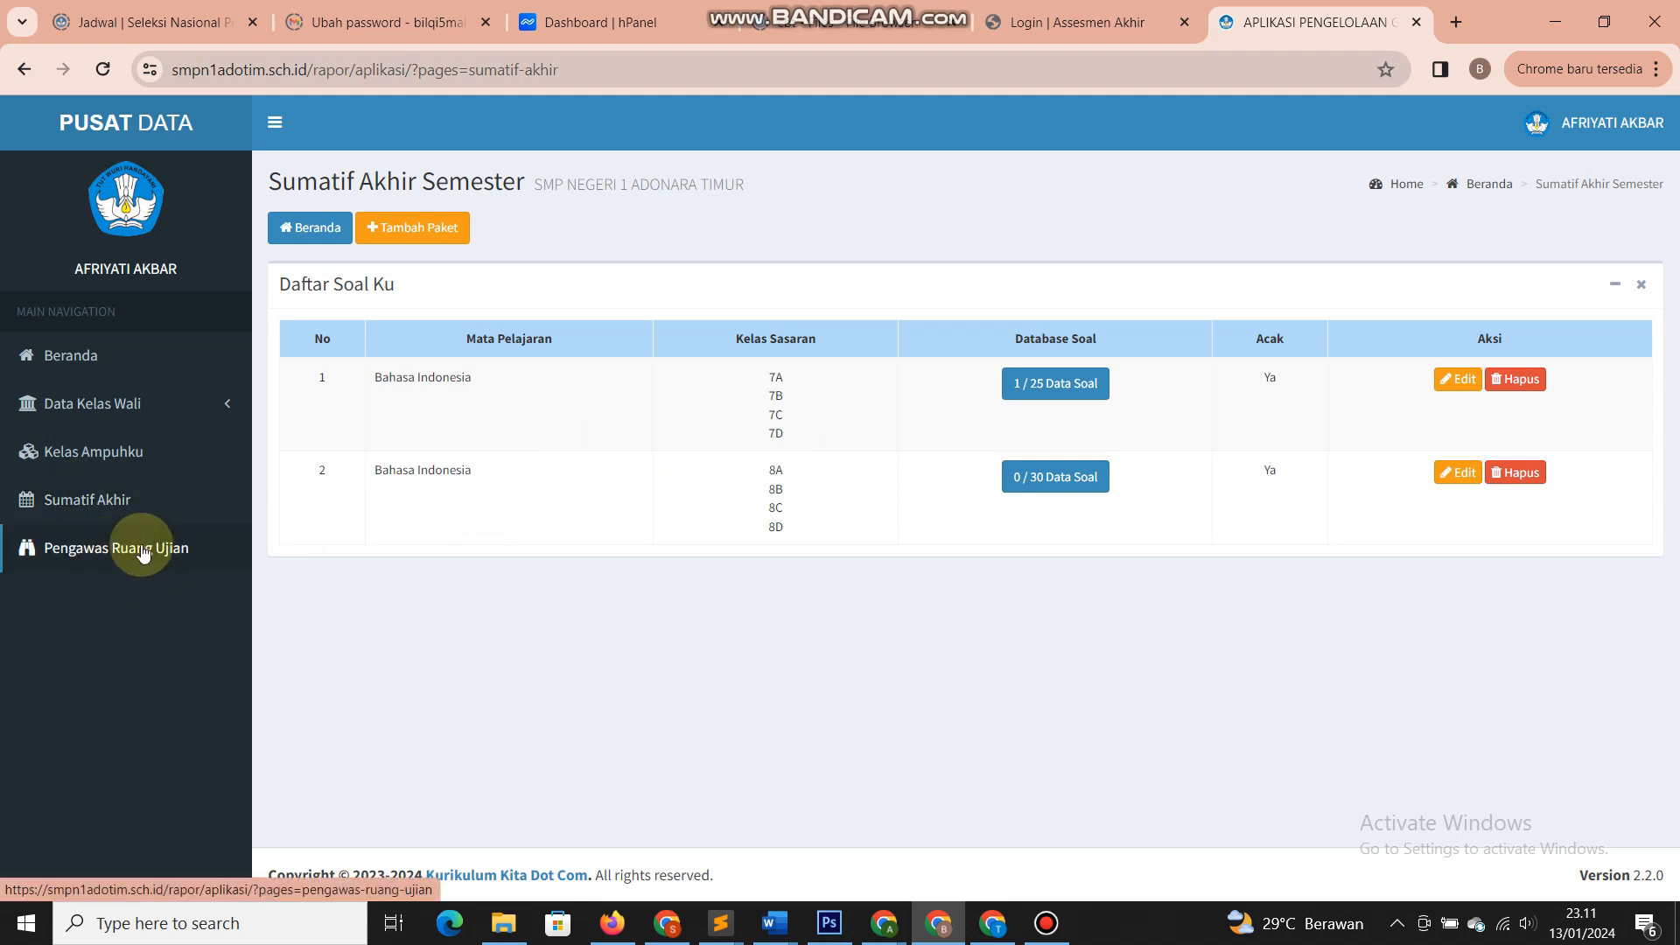
{"action": "left_click", "coordinate": [445, 230]}
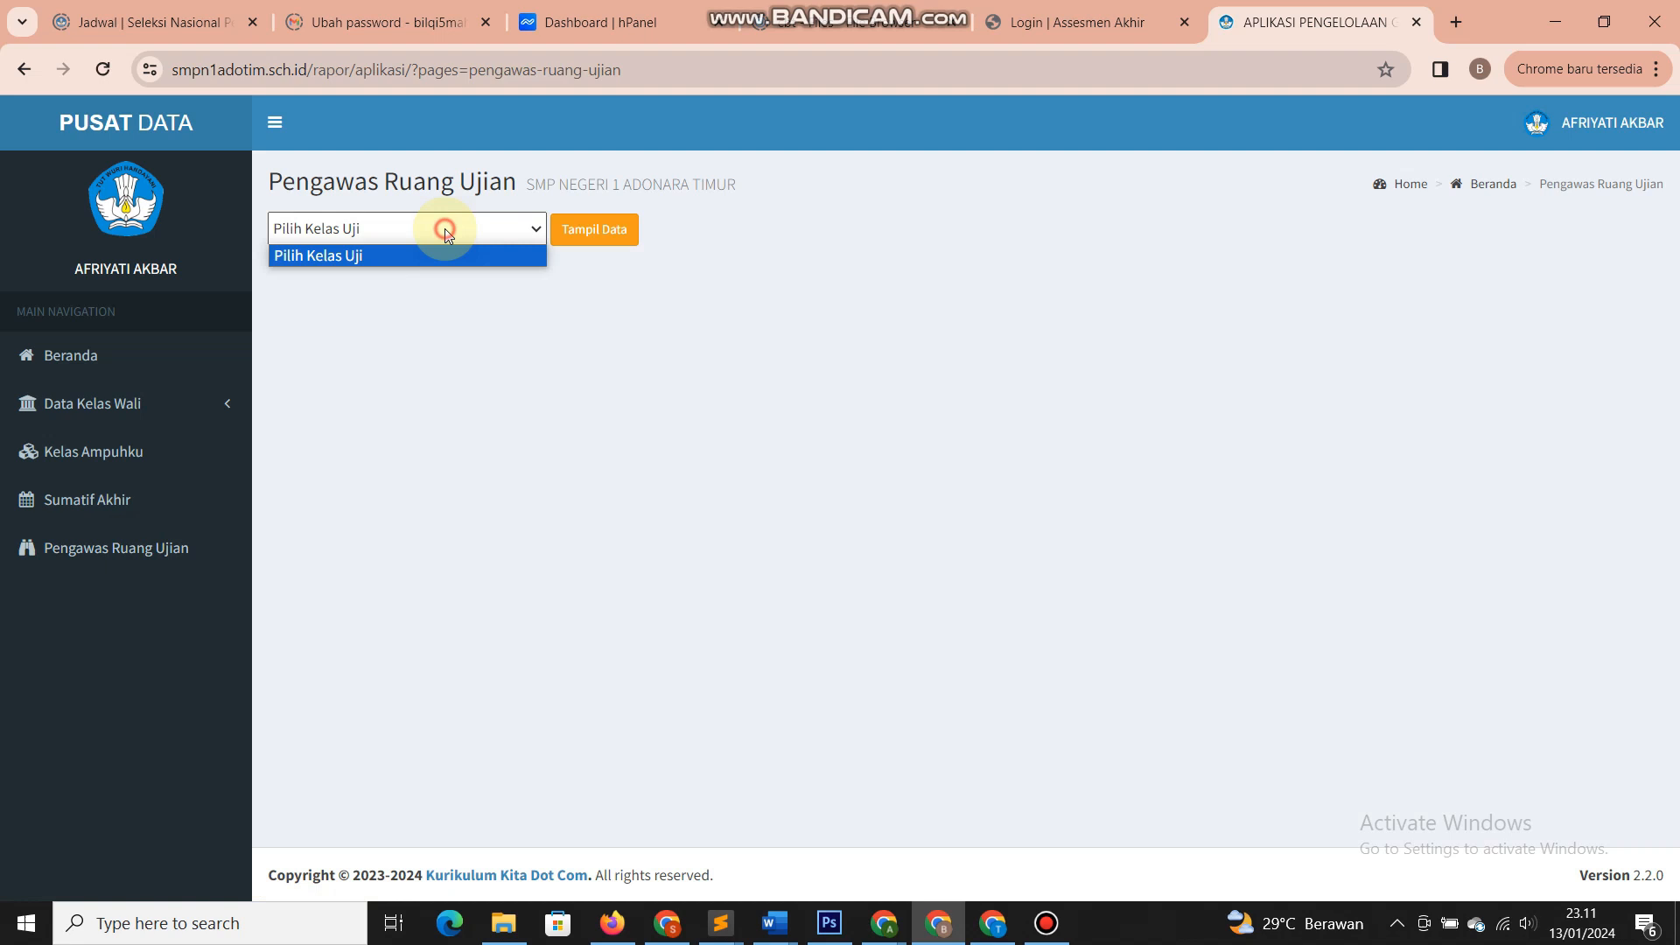
{"action": "left_click", "coordinate": [423, 295]}
{"action": "left_click", "coordinate": [368, 227]}
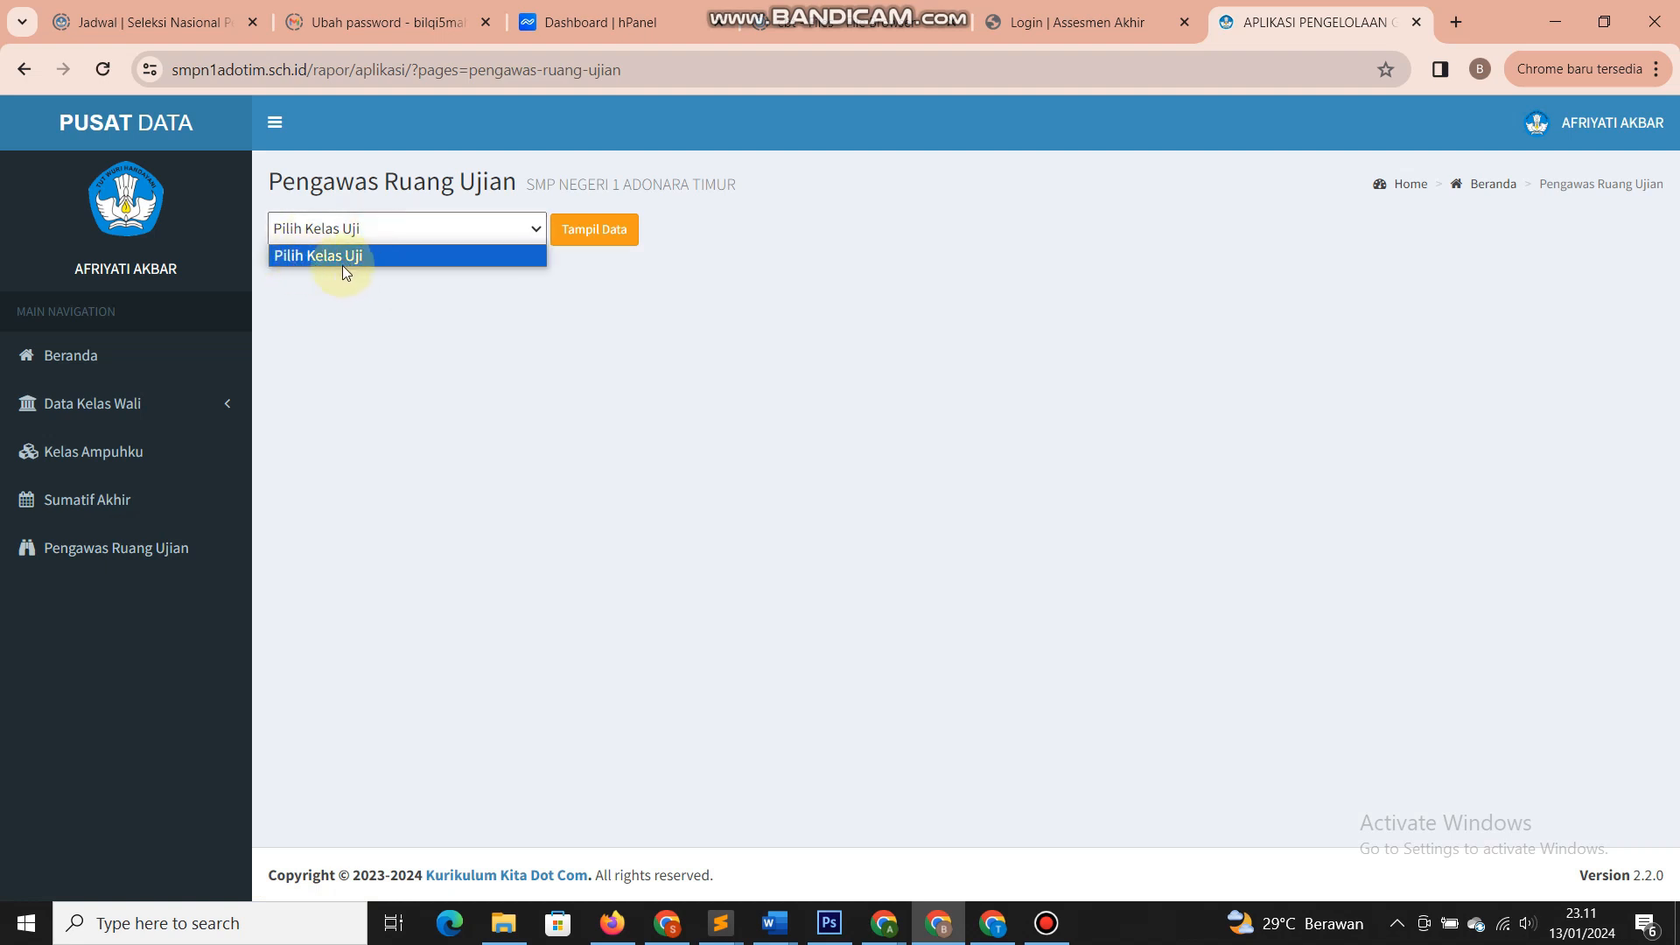
{"action": "left_click", "coordinate": [344, 265]}
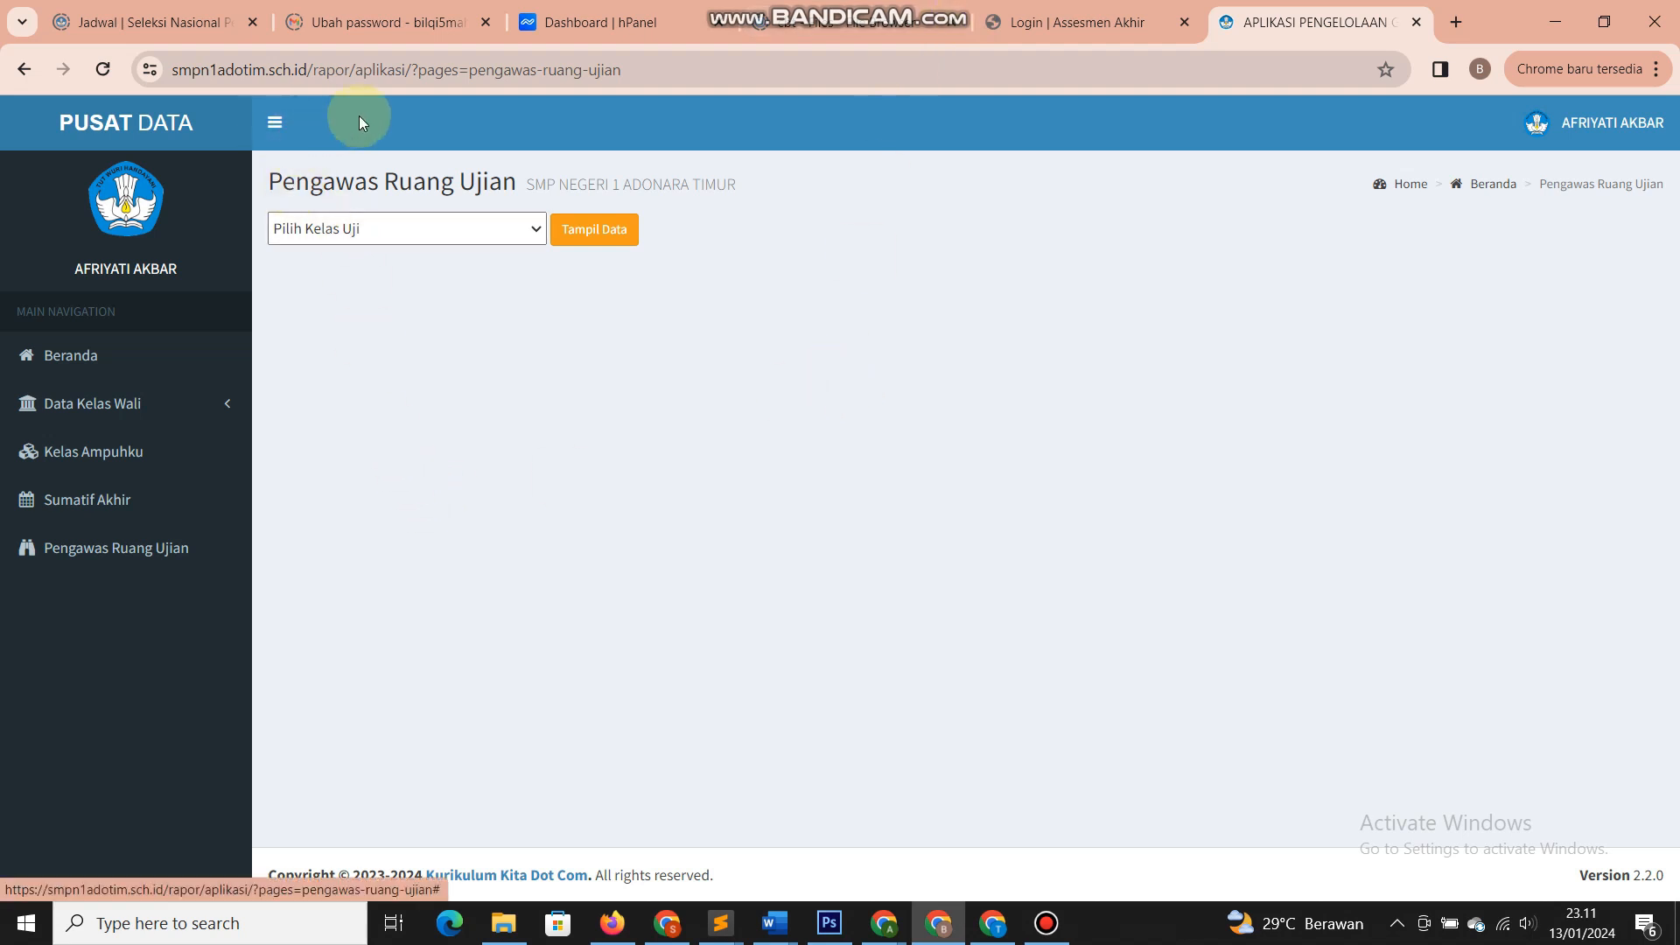
{"action": "left_click", "coordinate": [346, 238]}
{"action": "left_click", "coordinate": [330, 325]}
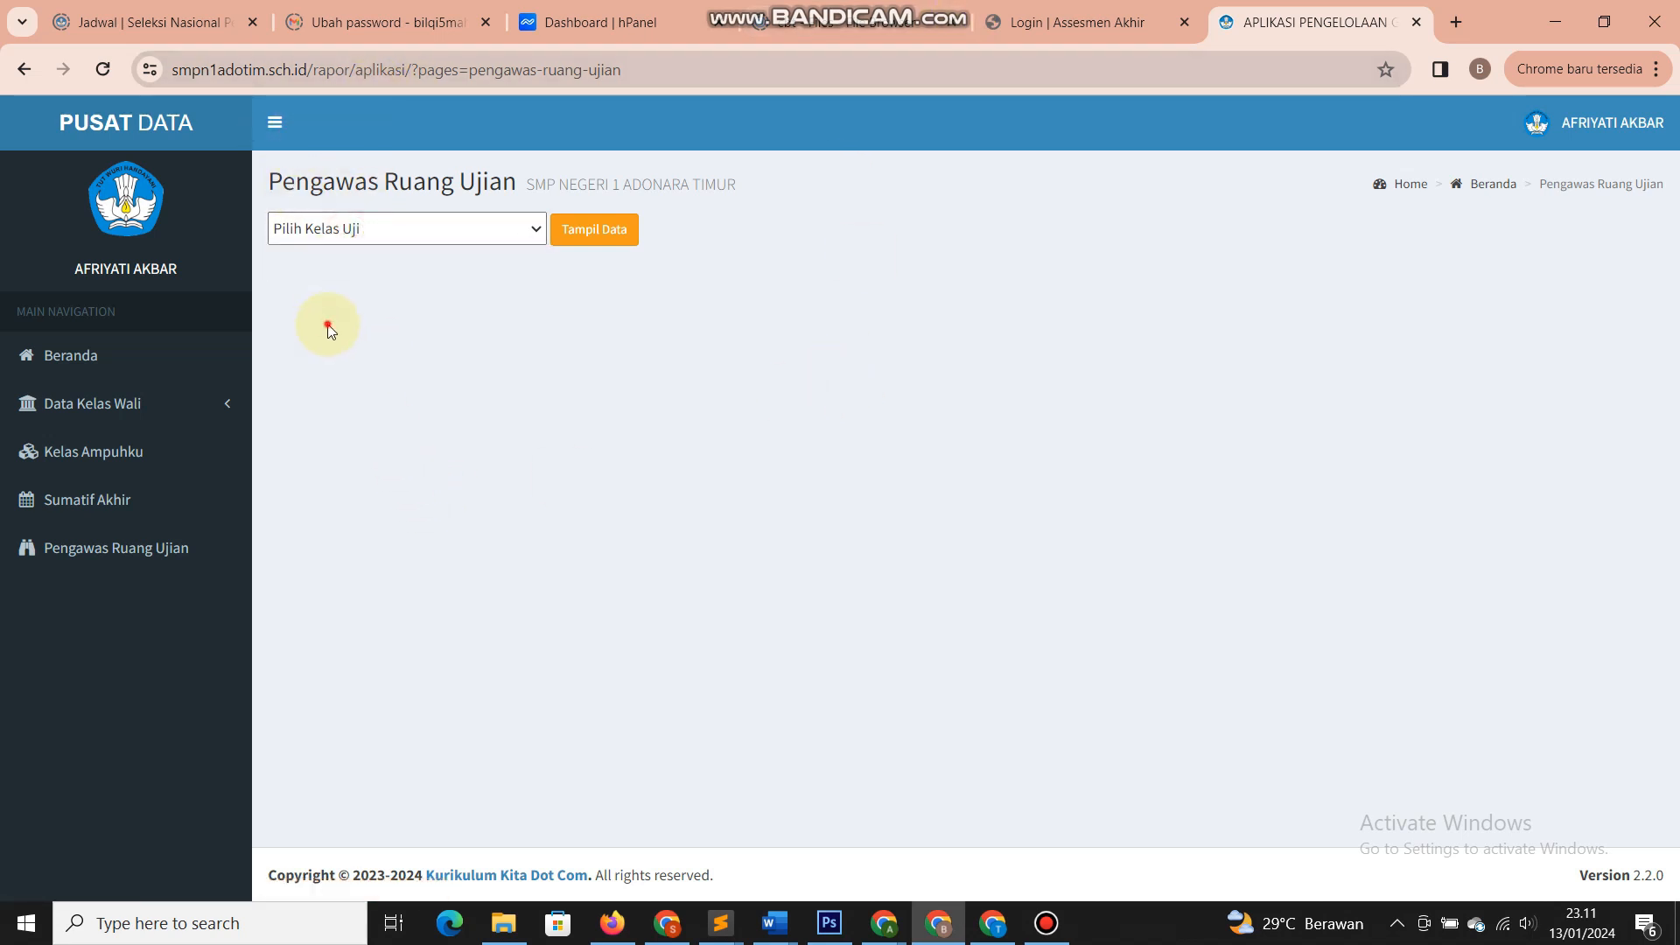
{"action": "left_click", "coordinate": [358, 227]}
{"action": "left_click", "coordinate": [355, 292]}
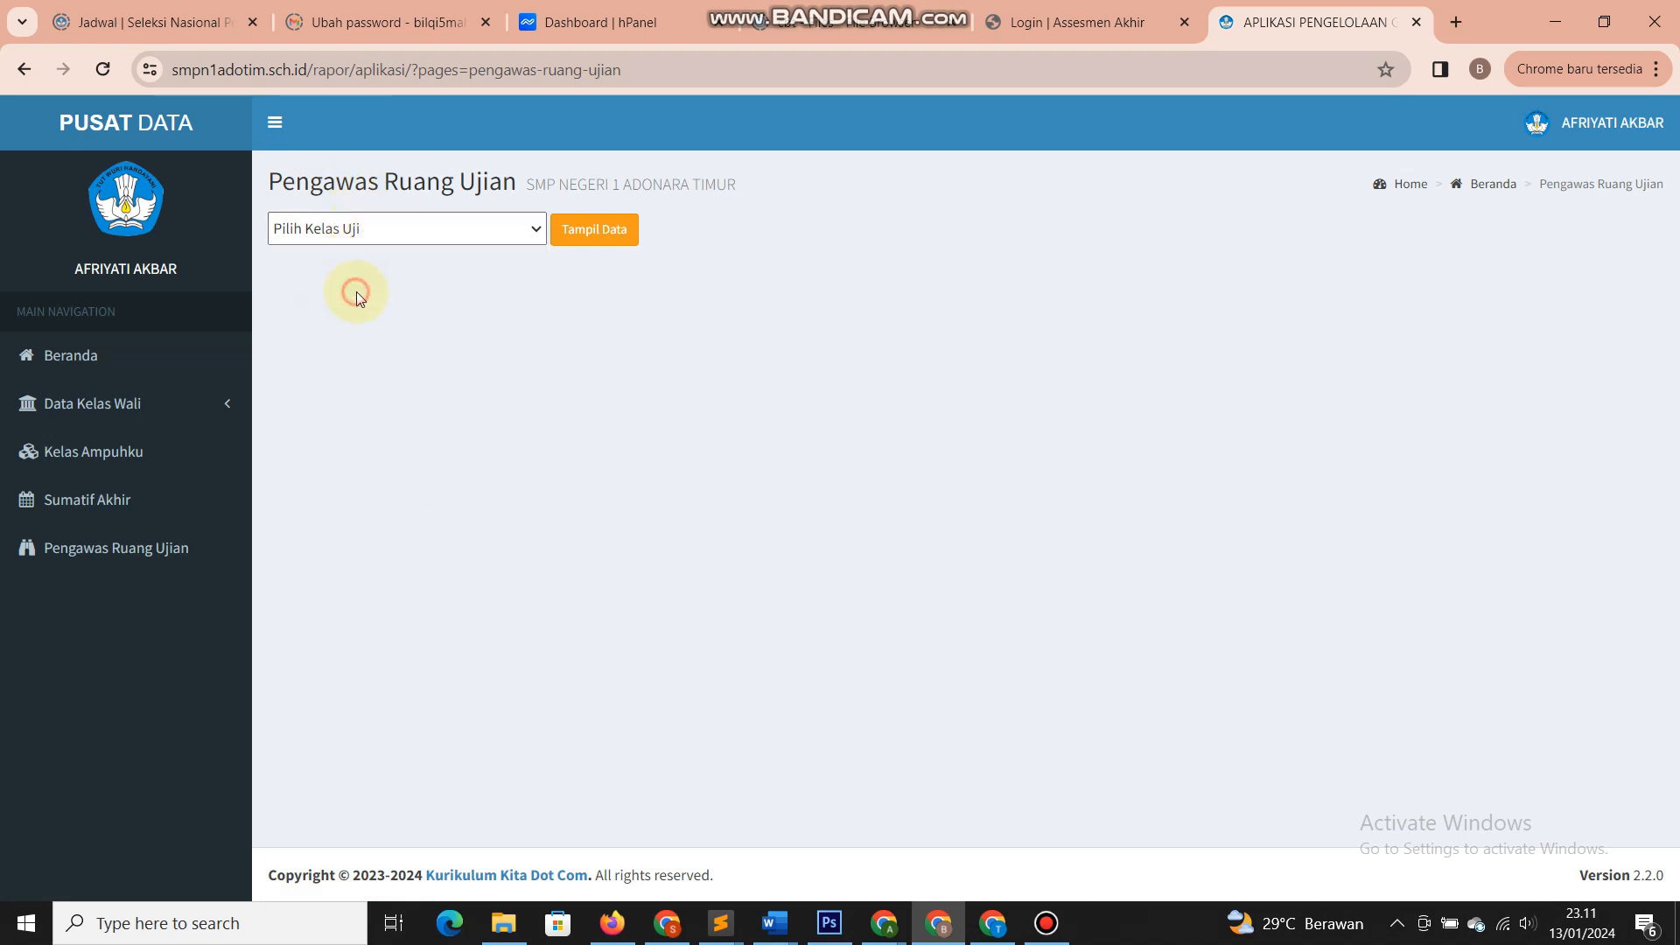
{"action": "left_click", "coordinate": [398, 231]}
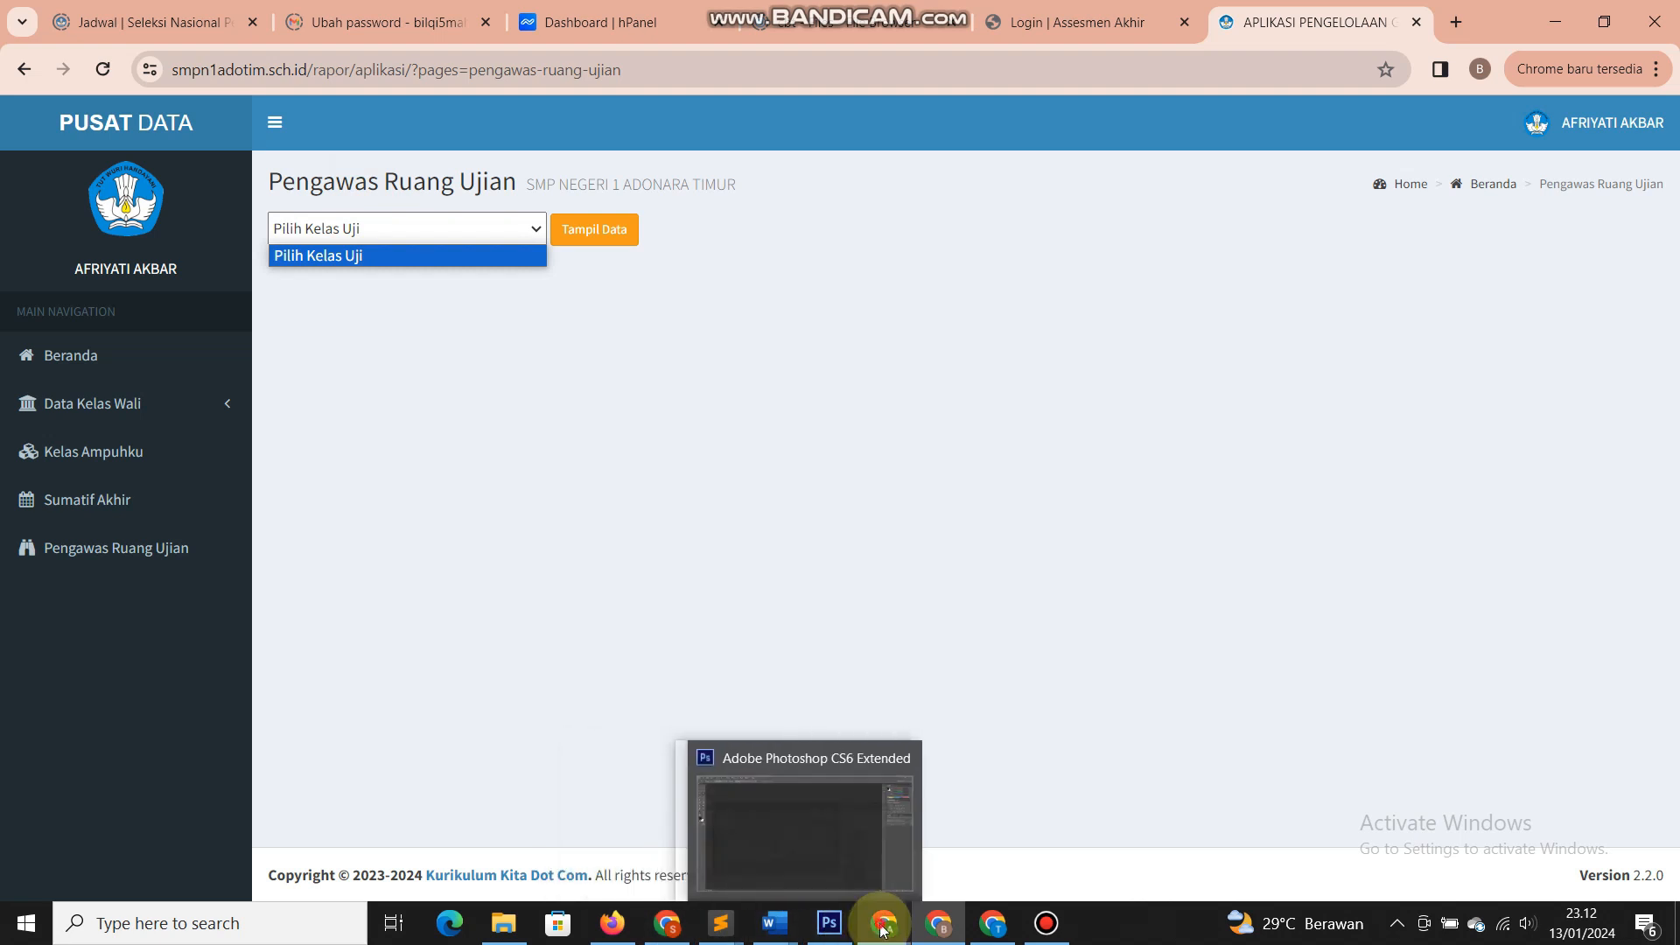
- Open the exam activation form for the 2023/2024 Sumatif Akhir Semester in the admin tab
{"action": "mouse_move", "coordinate": [884, 923]}
{"action": "left_click", "coordinate": [778, 860]}
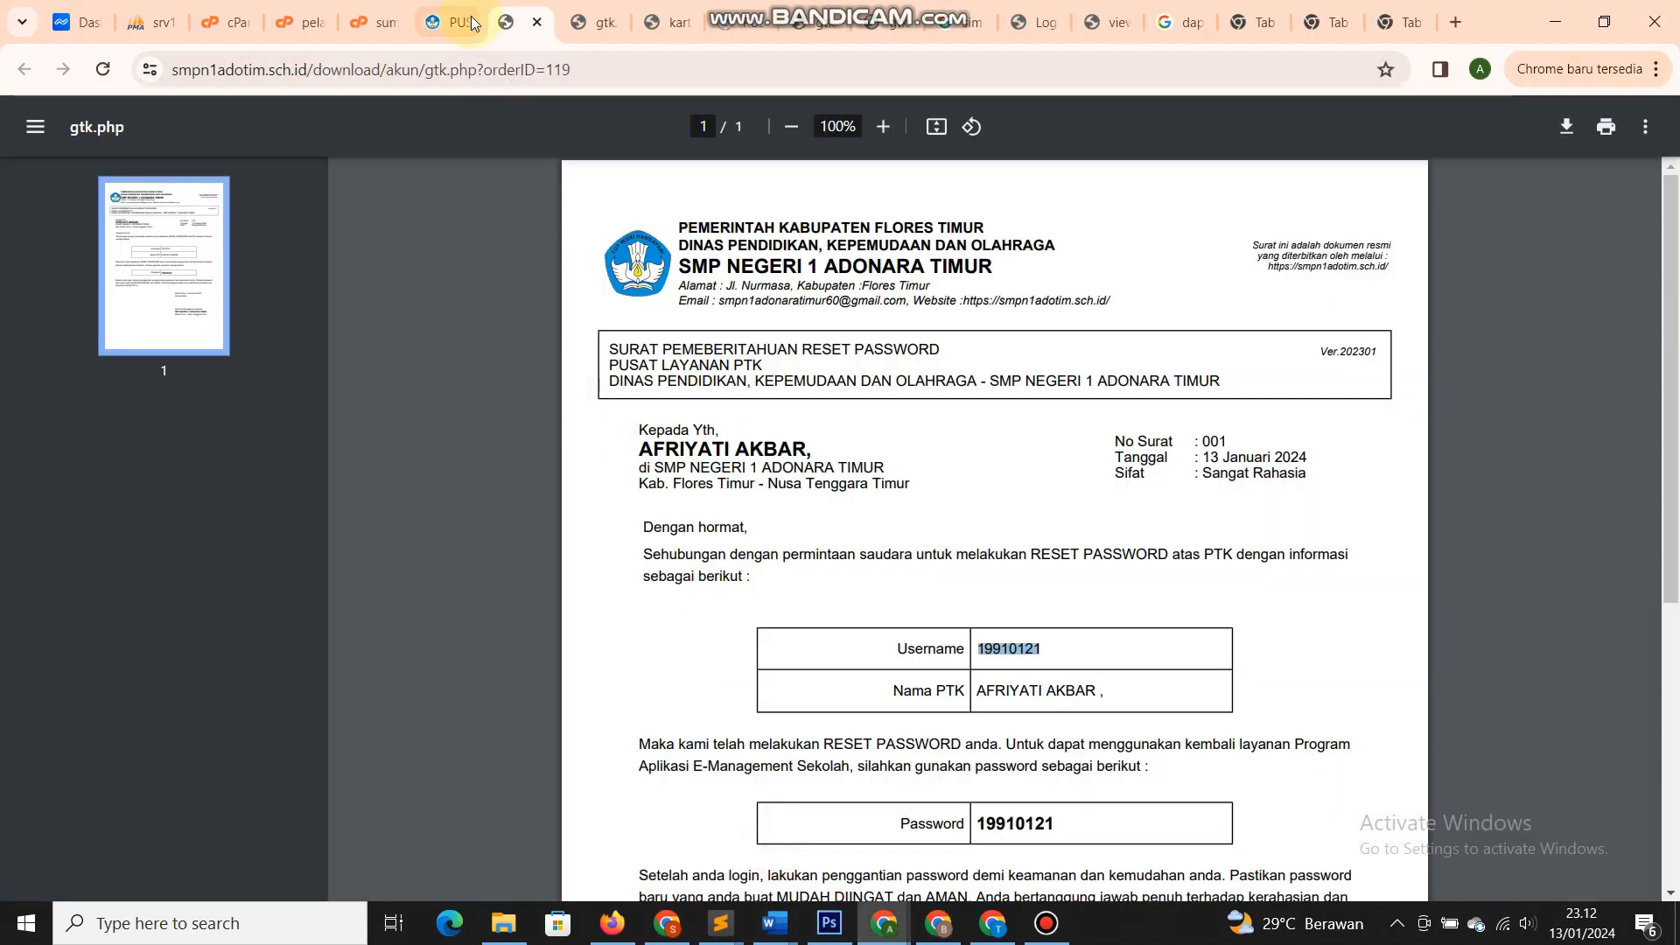
{"action": "left_click", "coordinate": [447, 22]}
{"action": "scroll", "coordinate": [411, 263], "scroll_direction": "up", "scroll_amount": 10}
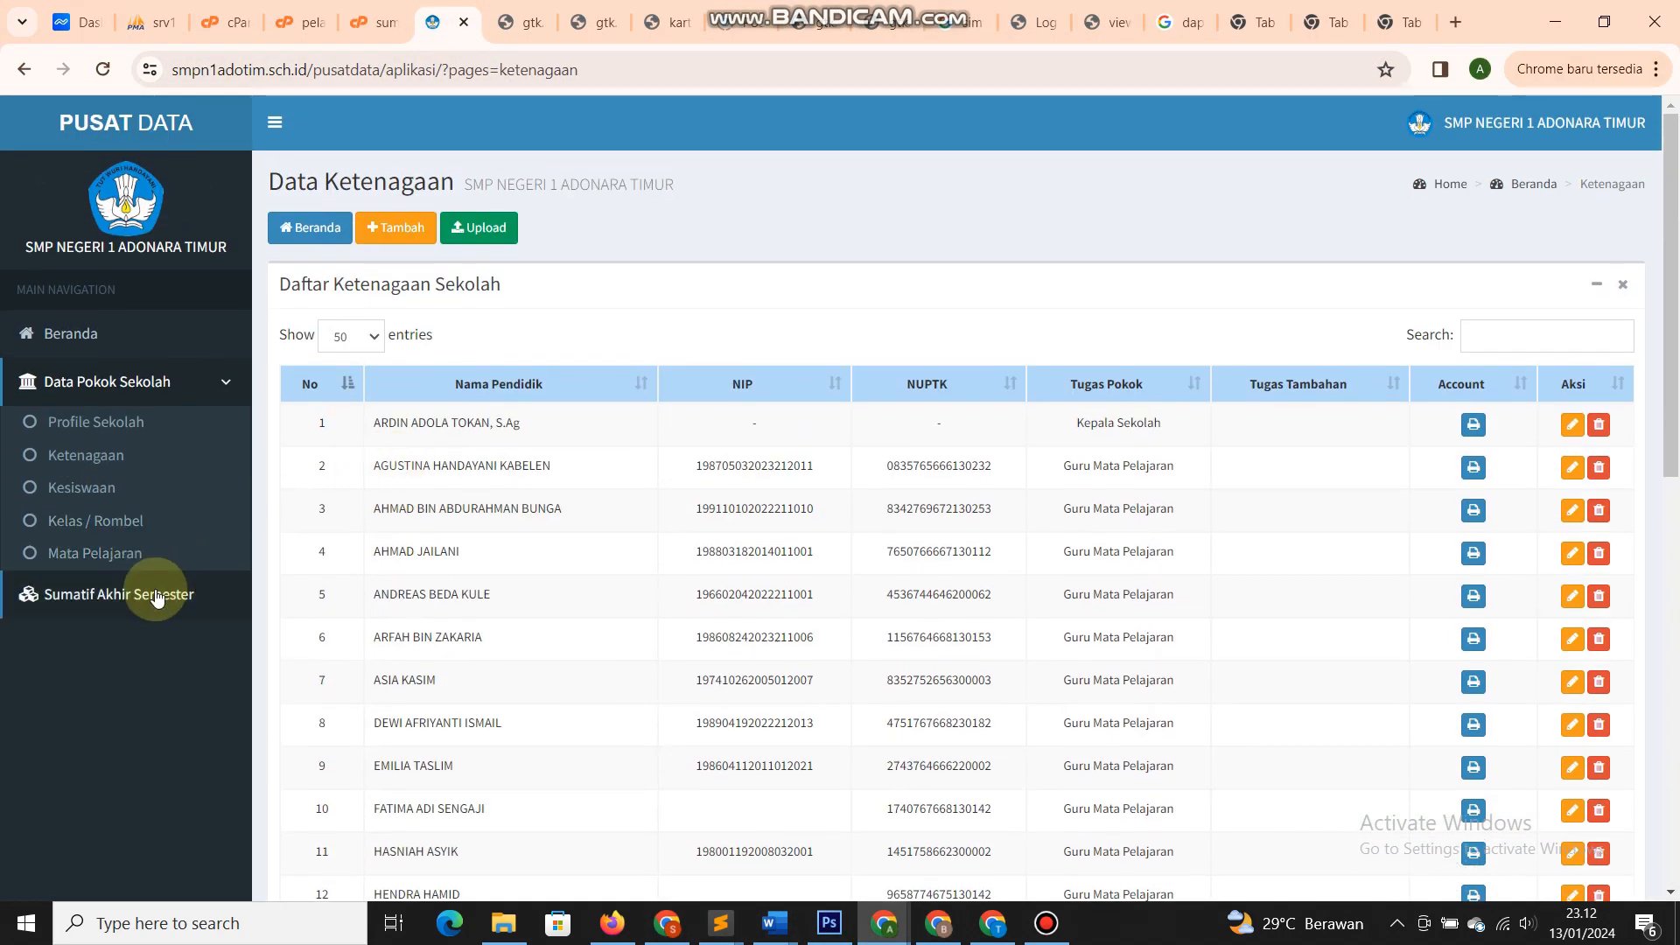
{"action": "left_click", "coordinate": [149, 594]}
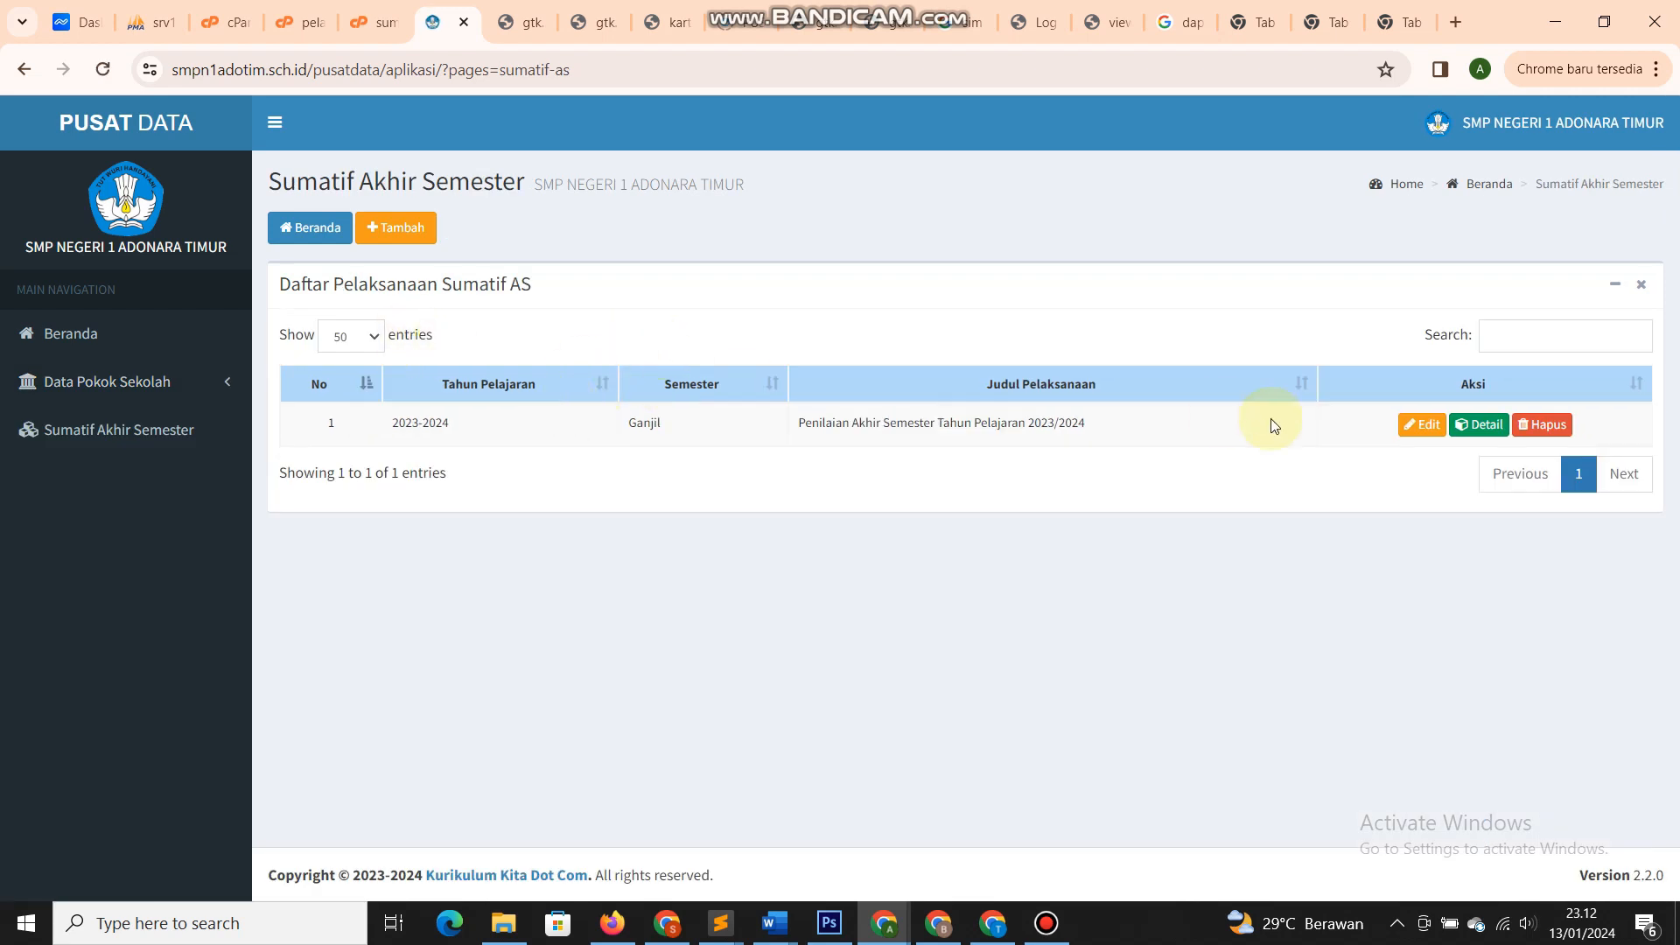
{"action": "left_click", "coordinate": [1478, 424]}
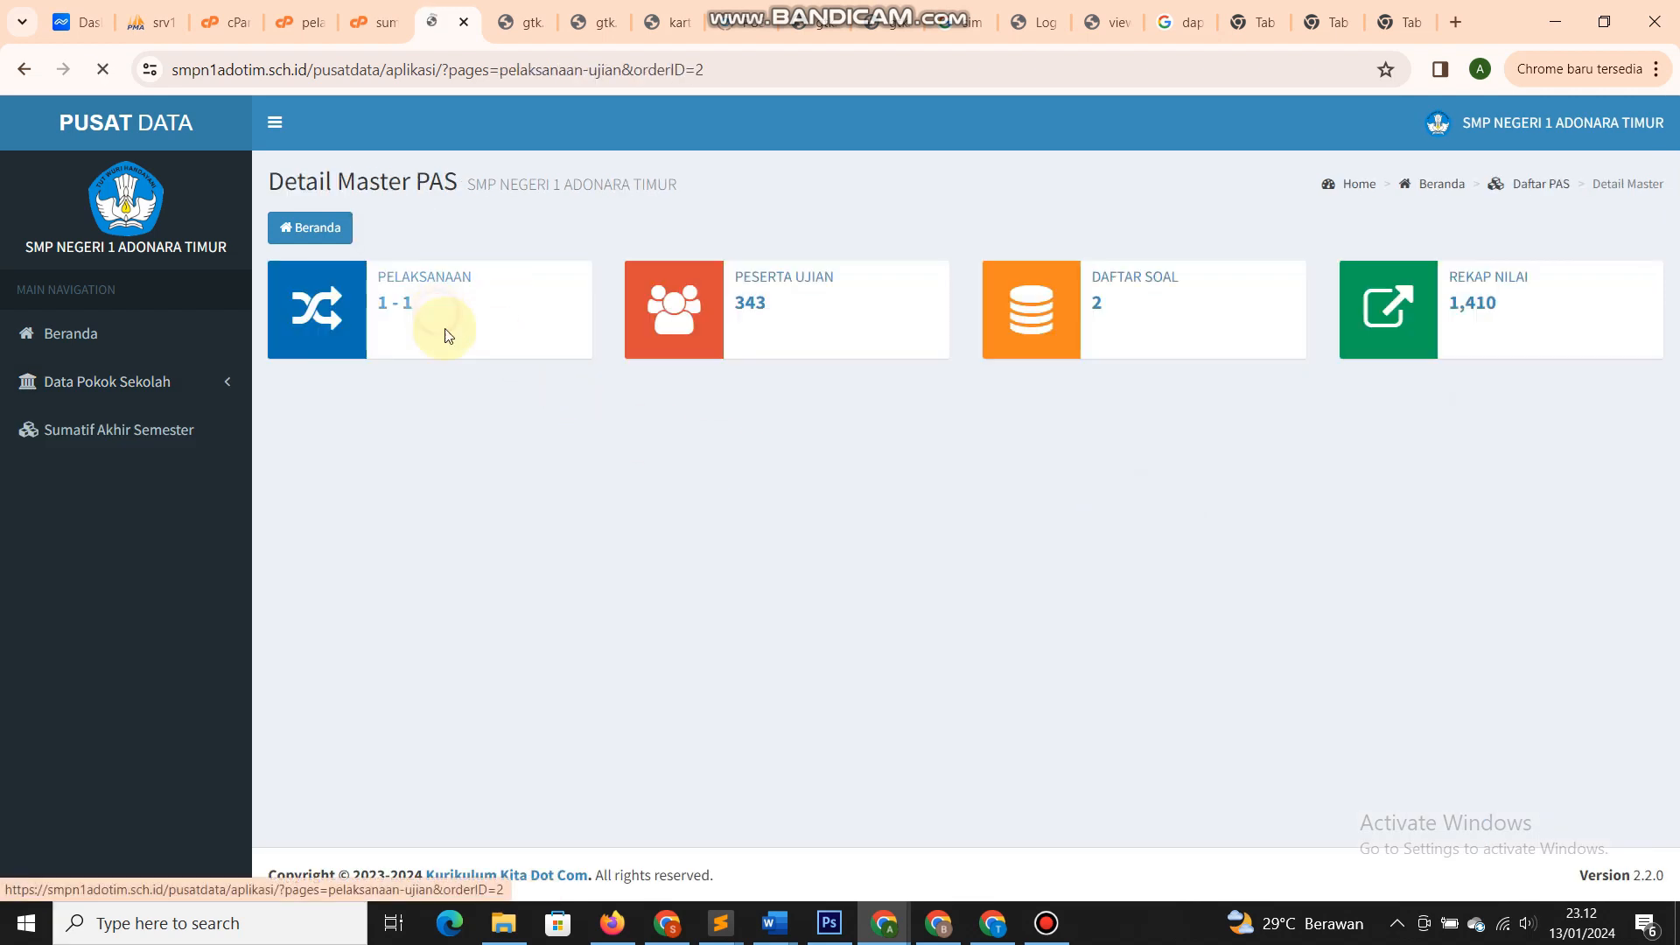
{"action": "left_click", "coordinate": [461, 332]}
- Choose BAHASA INDONESIA as the subject and tick classes 7A, 7B, 7C and 7D
{"action": "left_click", "coordinate": [736, 348]}
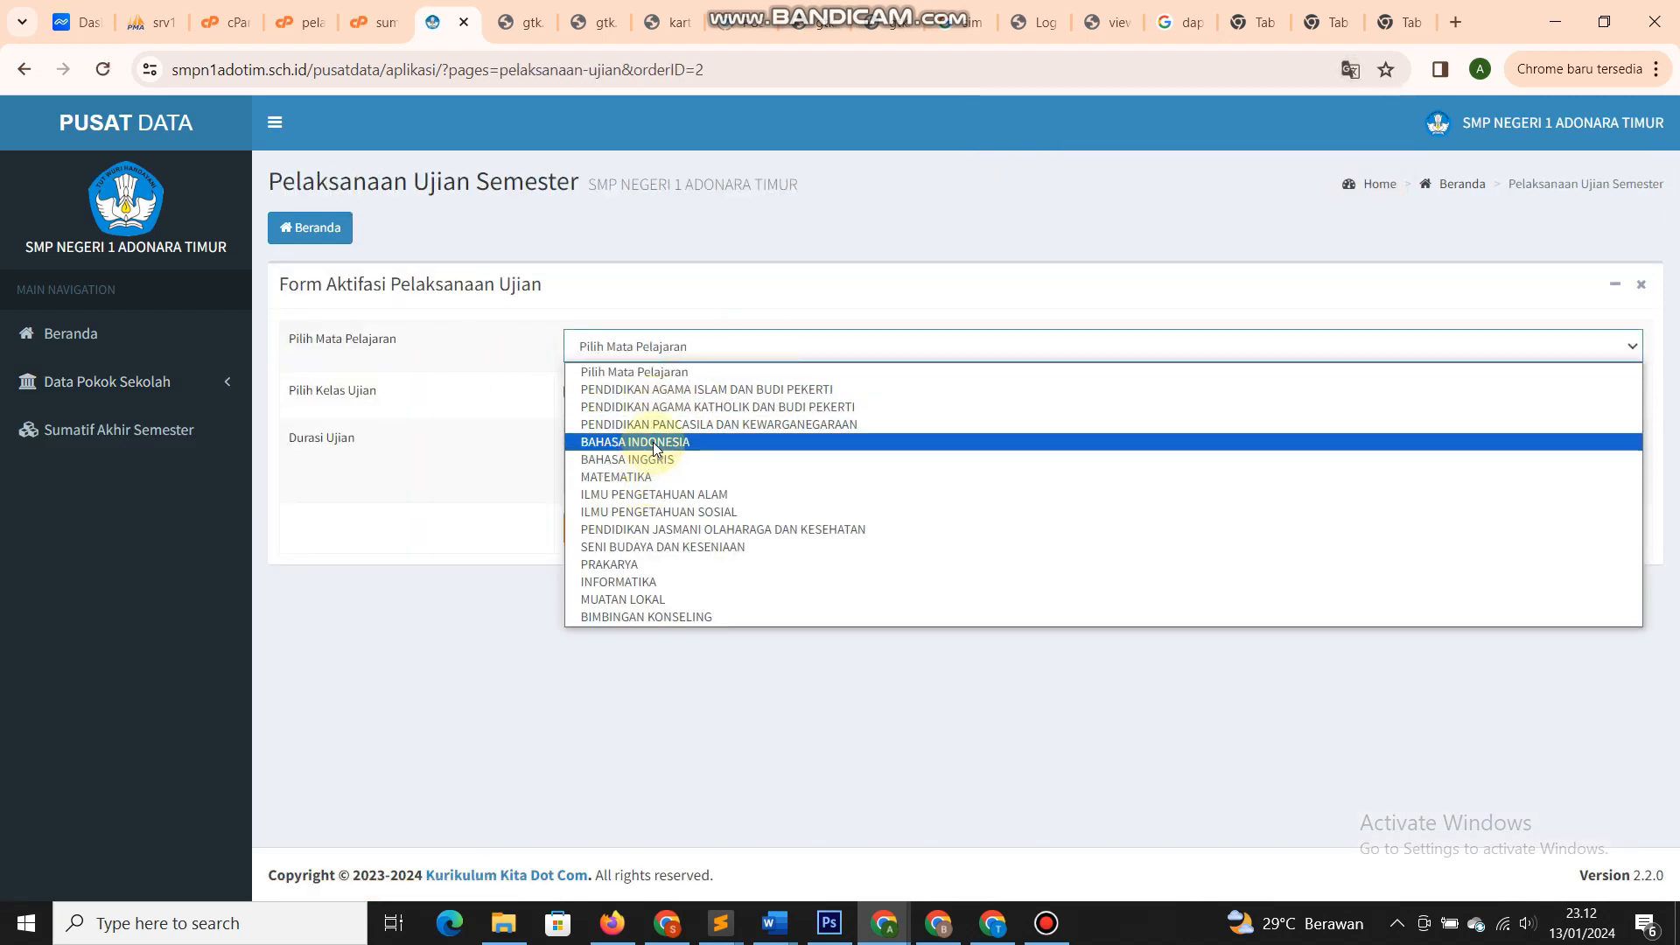
{"action": "left_click", "coordinate": [623, 441]}
{"action": "left_click", "coordinate": [588, 395]}
{"action": "left_click", "coordinate": [632, 393]}
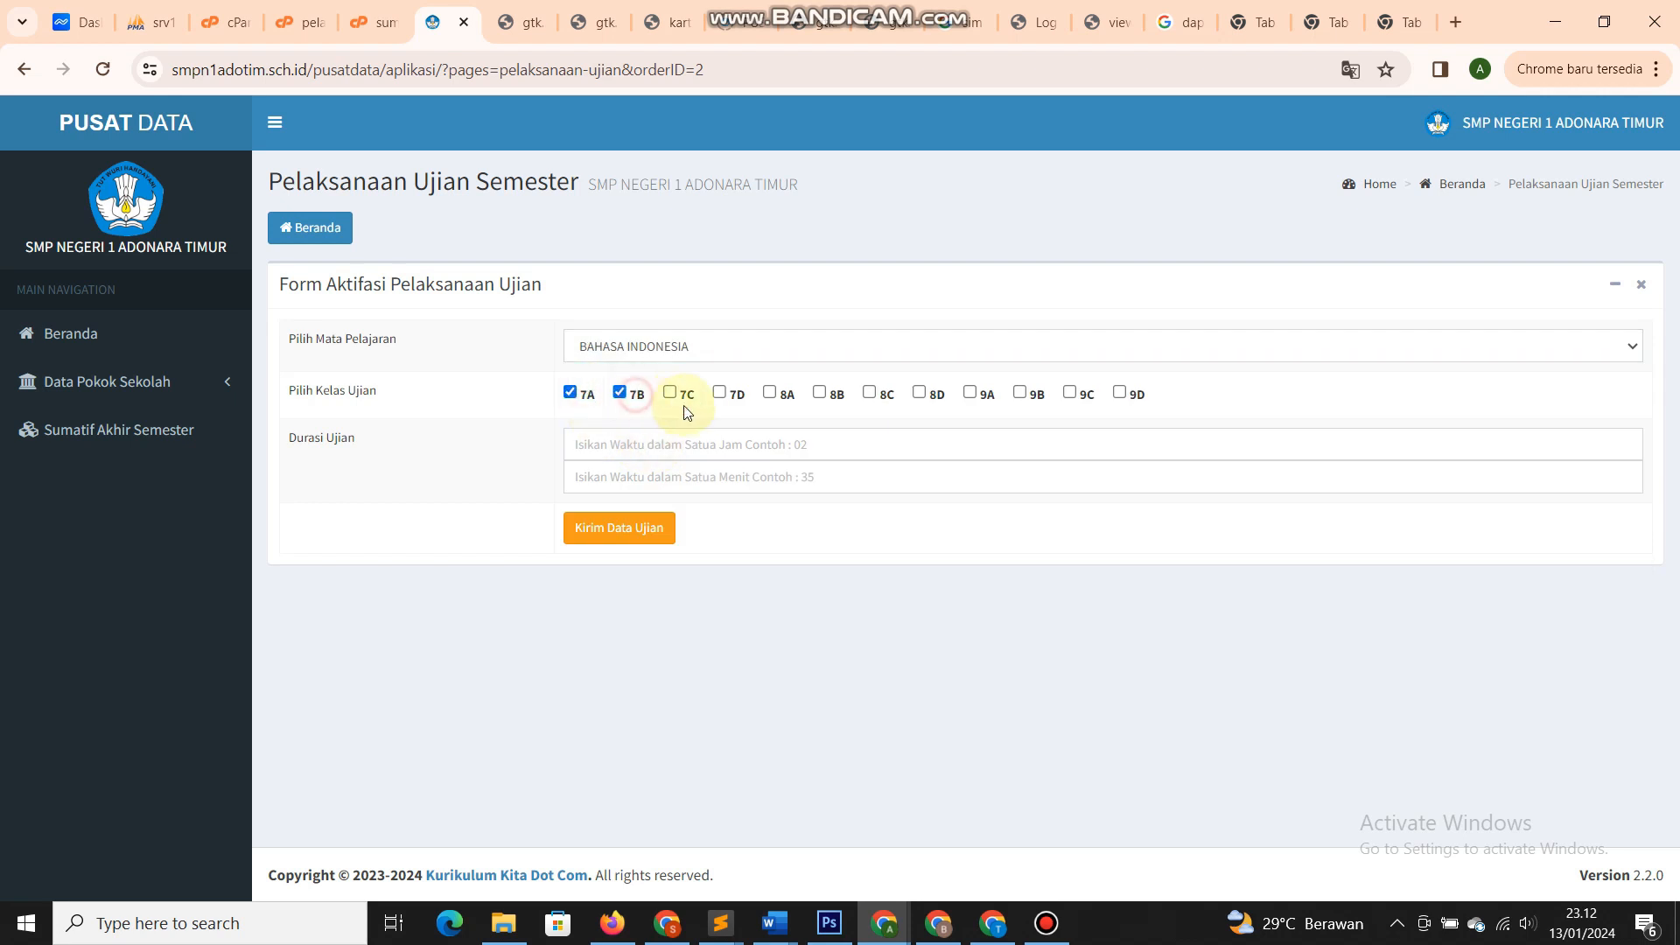
{"action": "left_click", "coordinate": [691, 402]}
{"action": "left_click", "coordinate": [740, 398]}
- Set the exam duration to 01 hour 30 minutes and submit the activation
{"action": "left_click", "coordinate": [712, 443]}
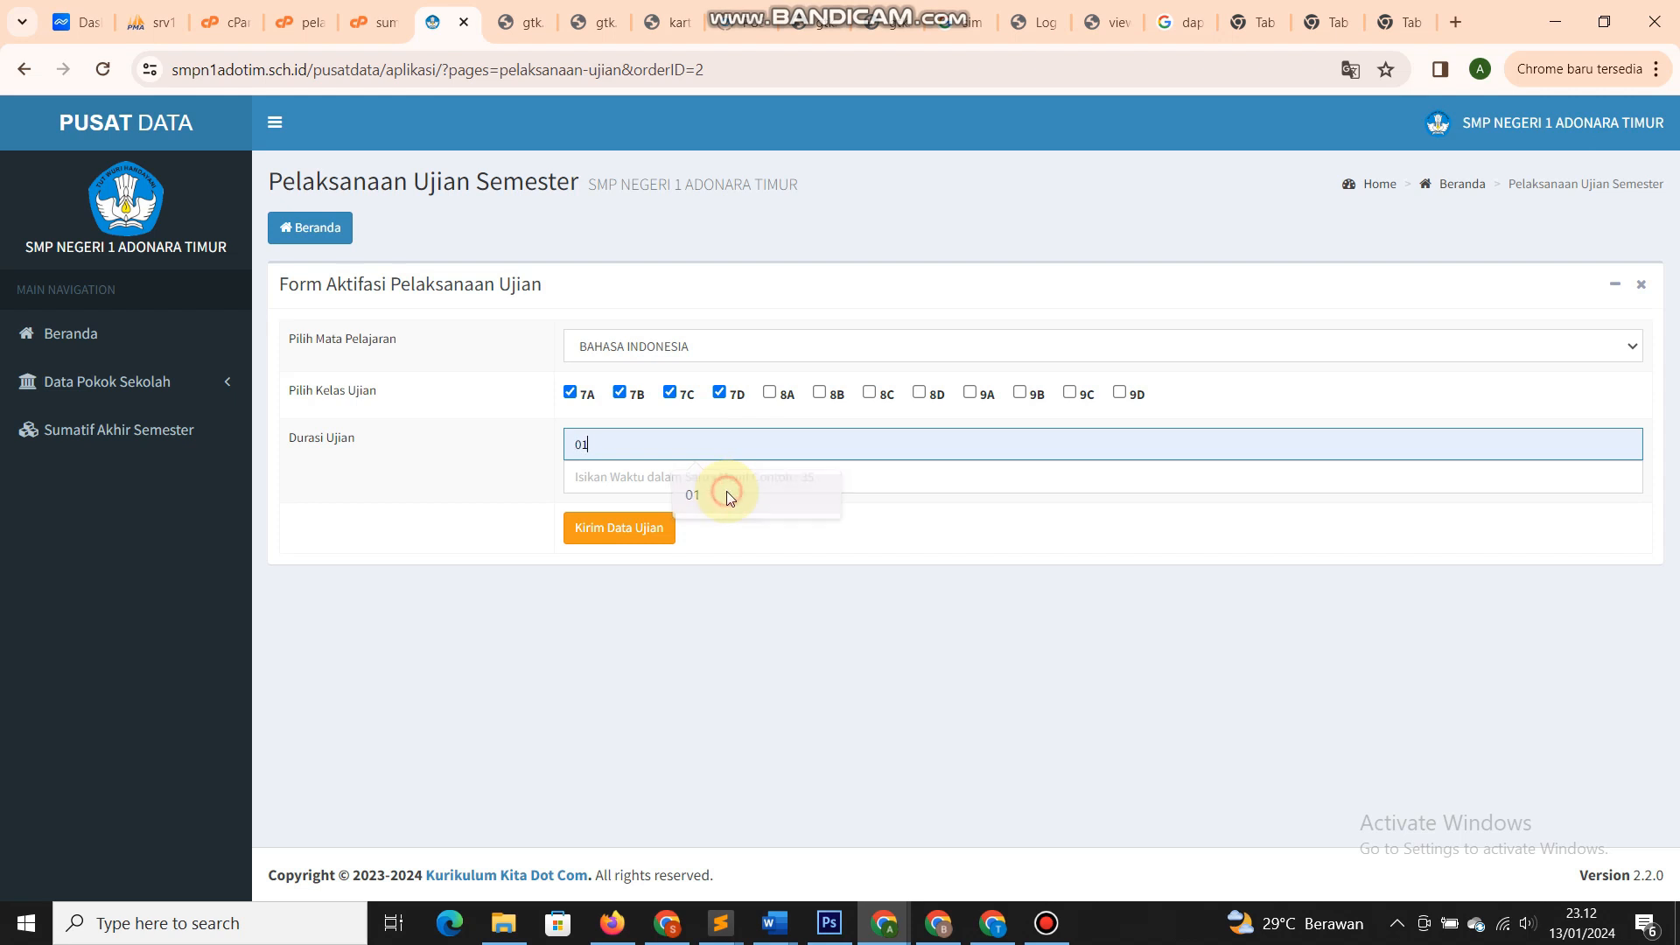
{"action": "left_click", "coordinate": [726, 494]}
{"action": "left_click", "coordinate": [695, 477]}
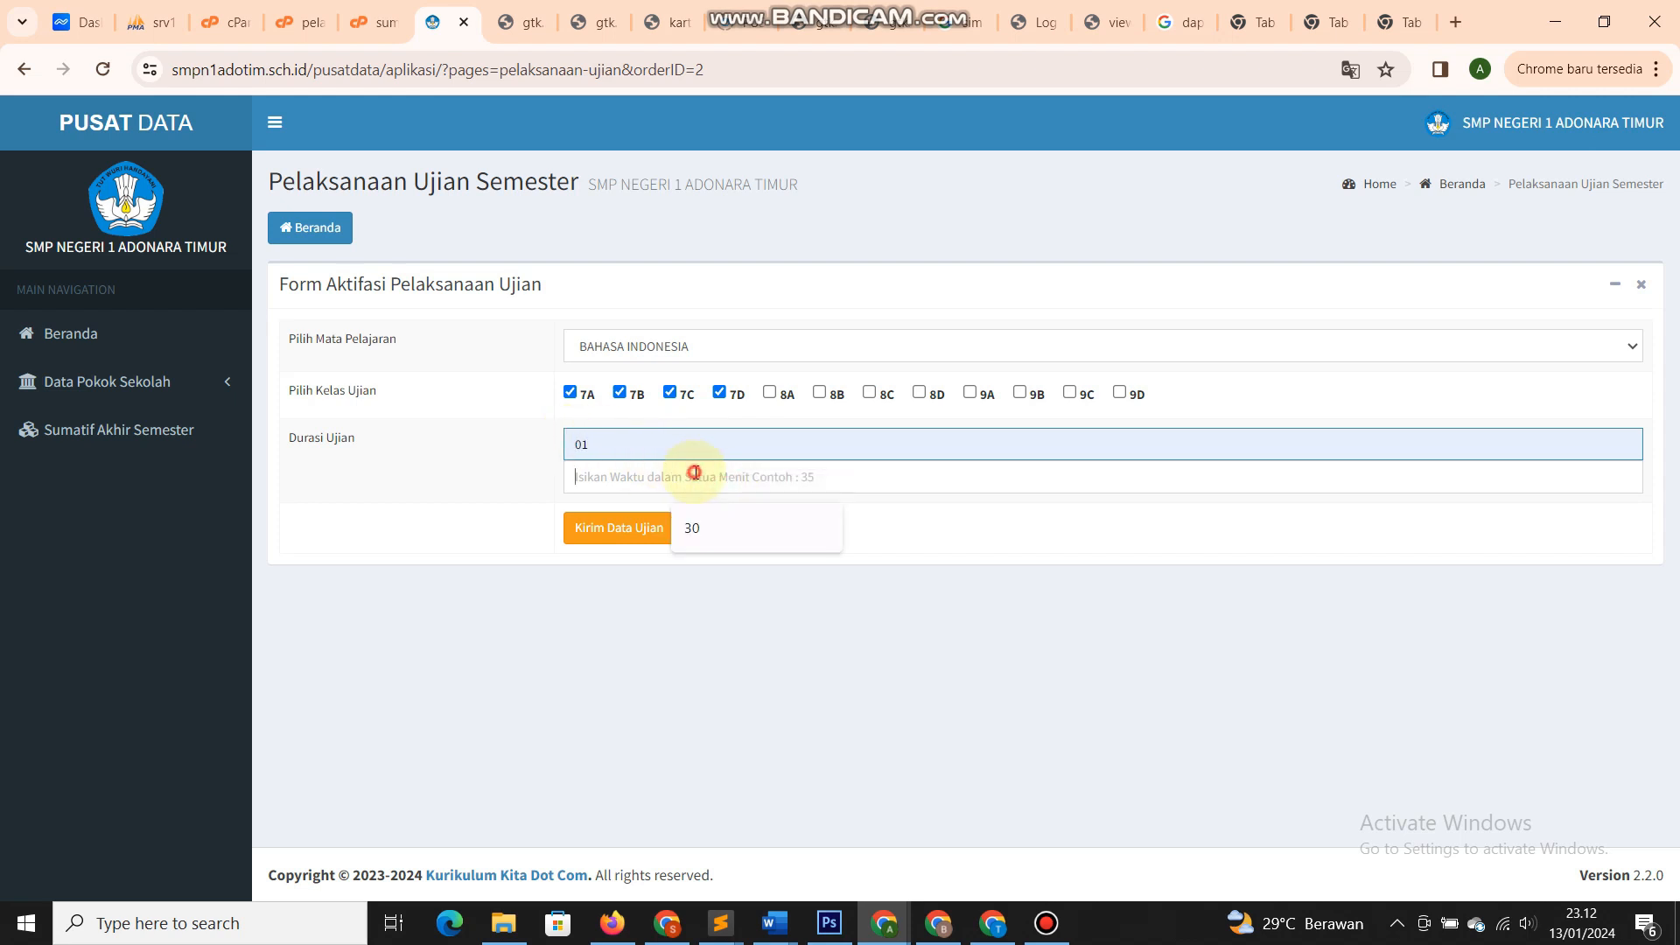
{"action": "left_click", "coordinate": [721, 527]}
{"action": "left_click", "coordinate": [648, 528]}
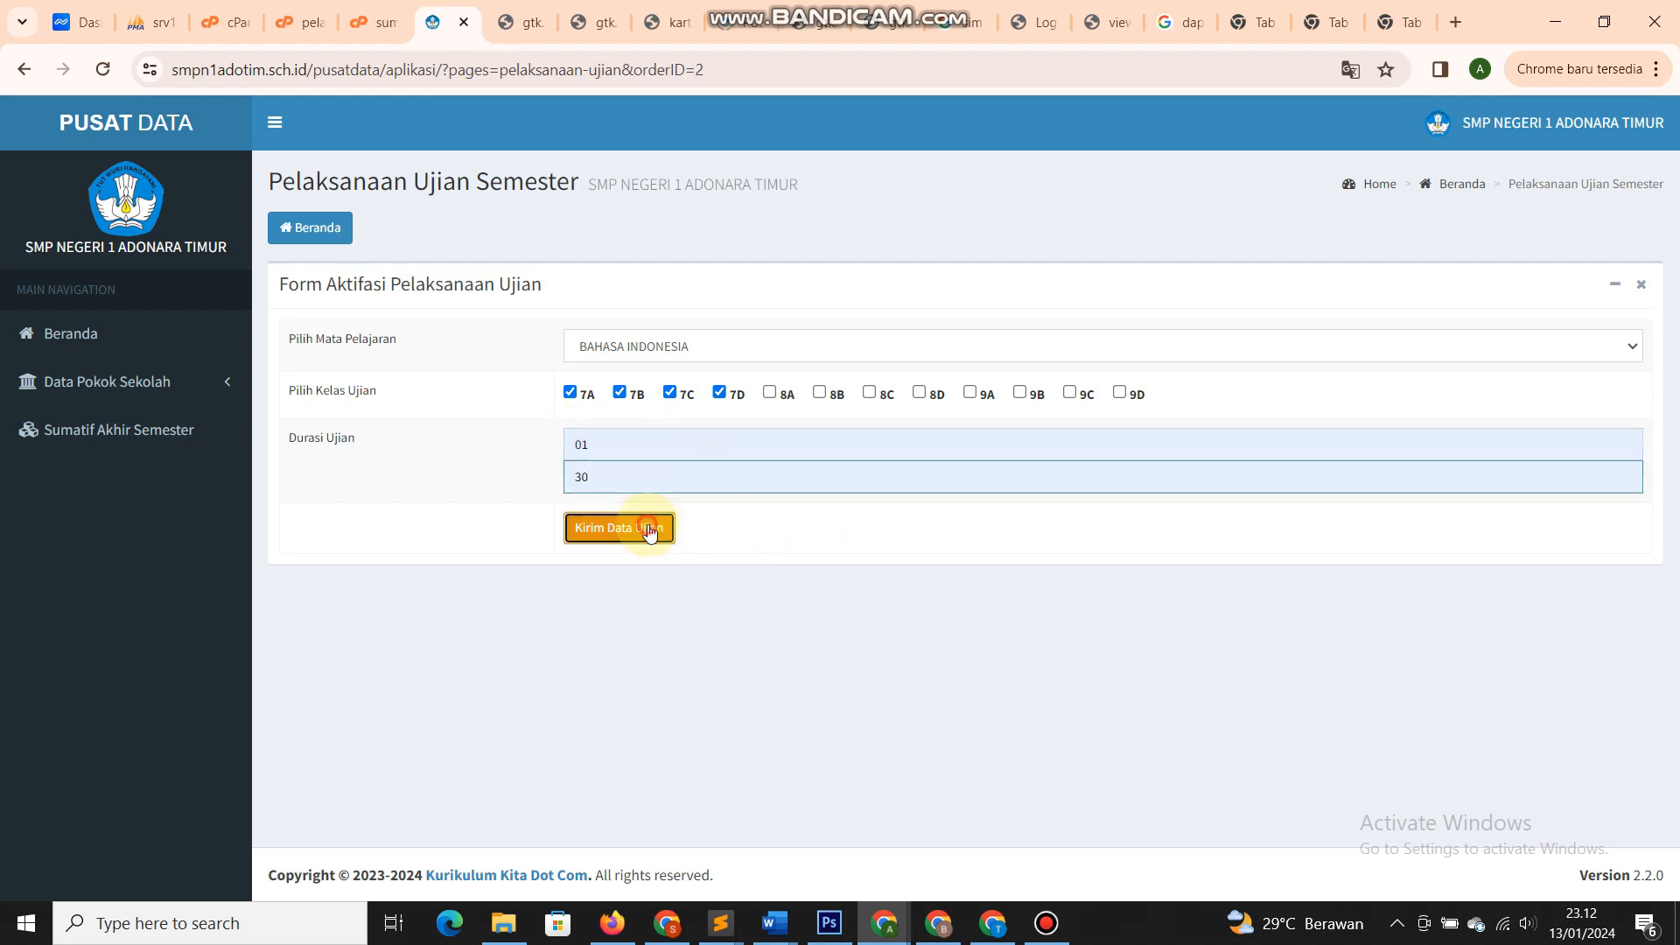
{"action": "left_click", "coordinate": [1032, 208]}
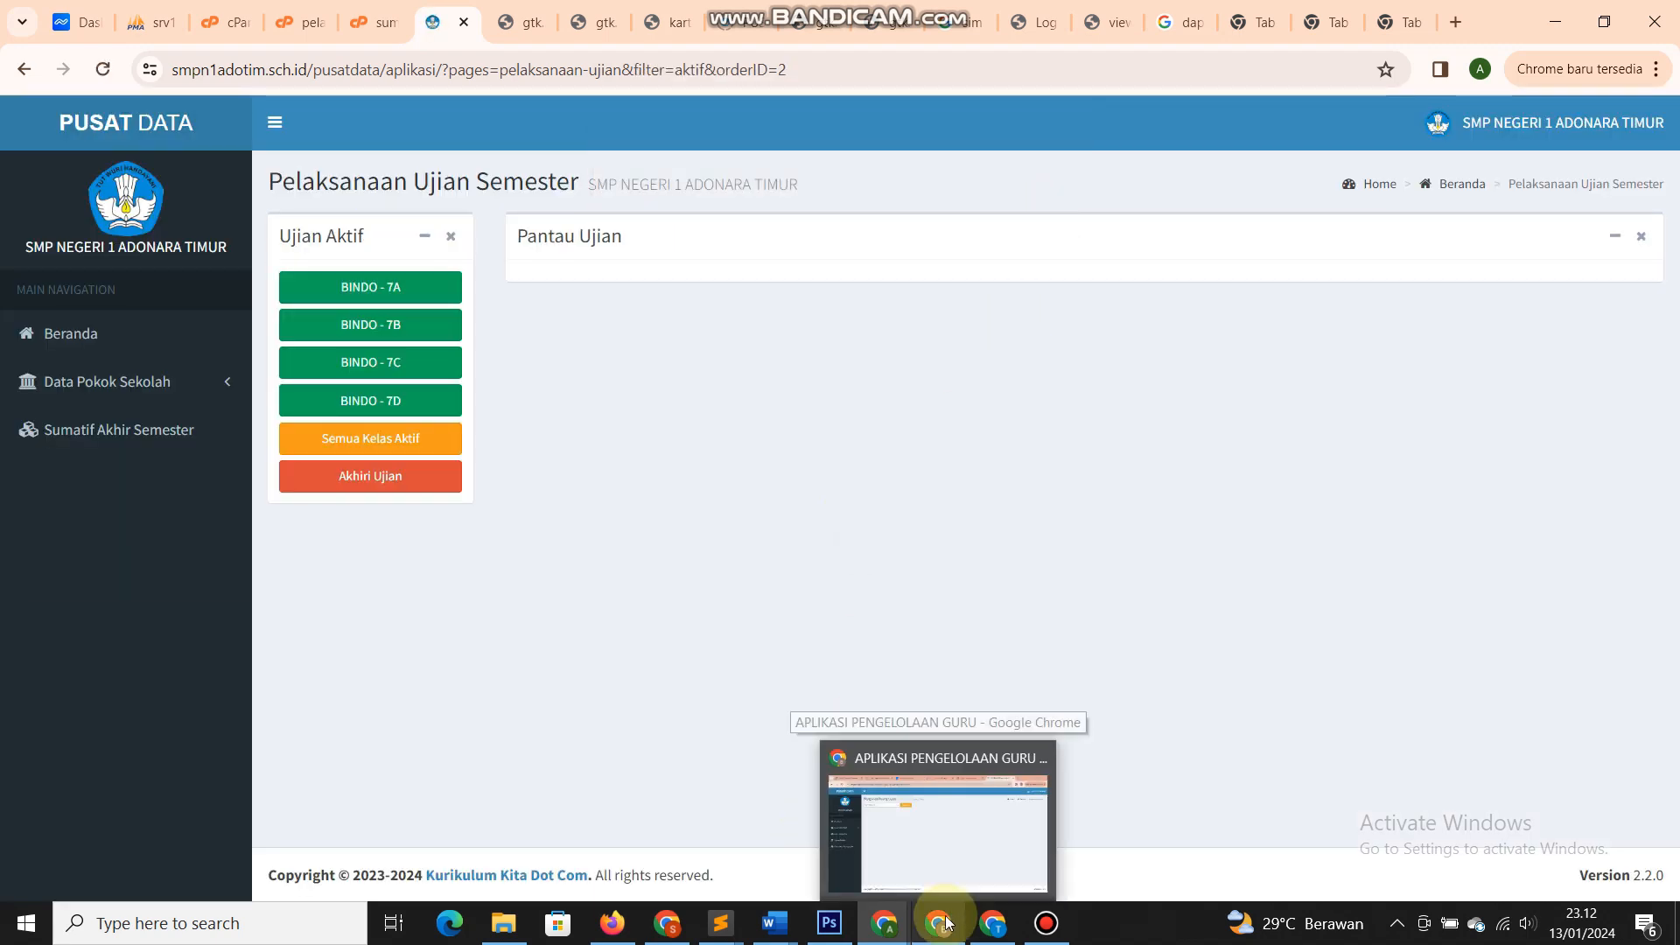
{"action": "left_click", "coordinate": [910, 809]}
- Reload the proctor page and display the 7A - Bahasa Indonesia attendance list
{"action": "left_click", "coordinate": [103, 68]}
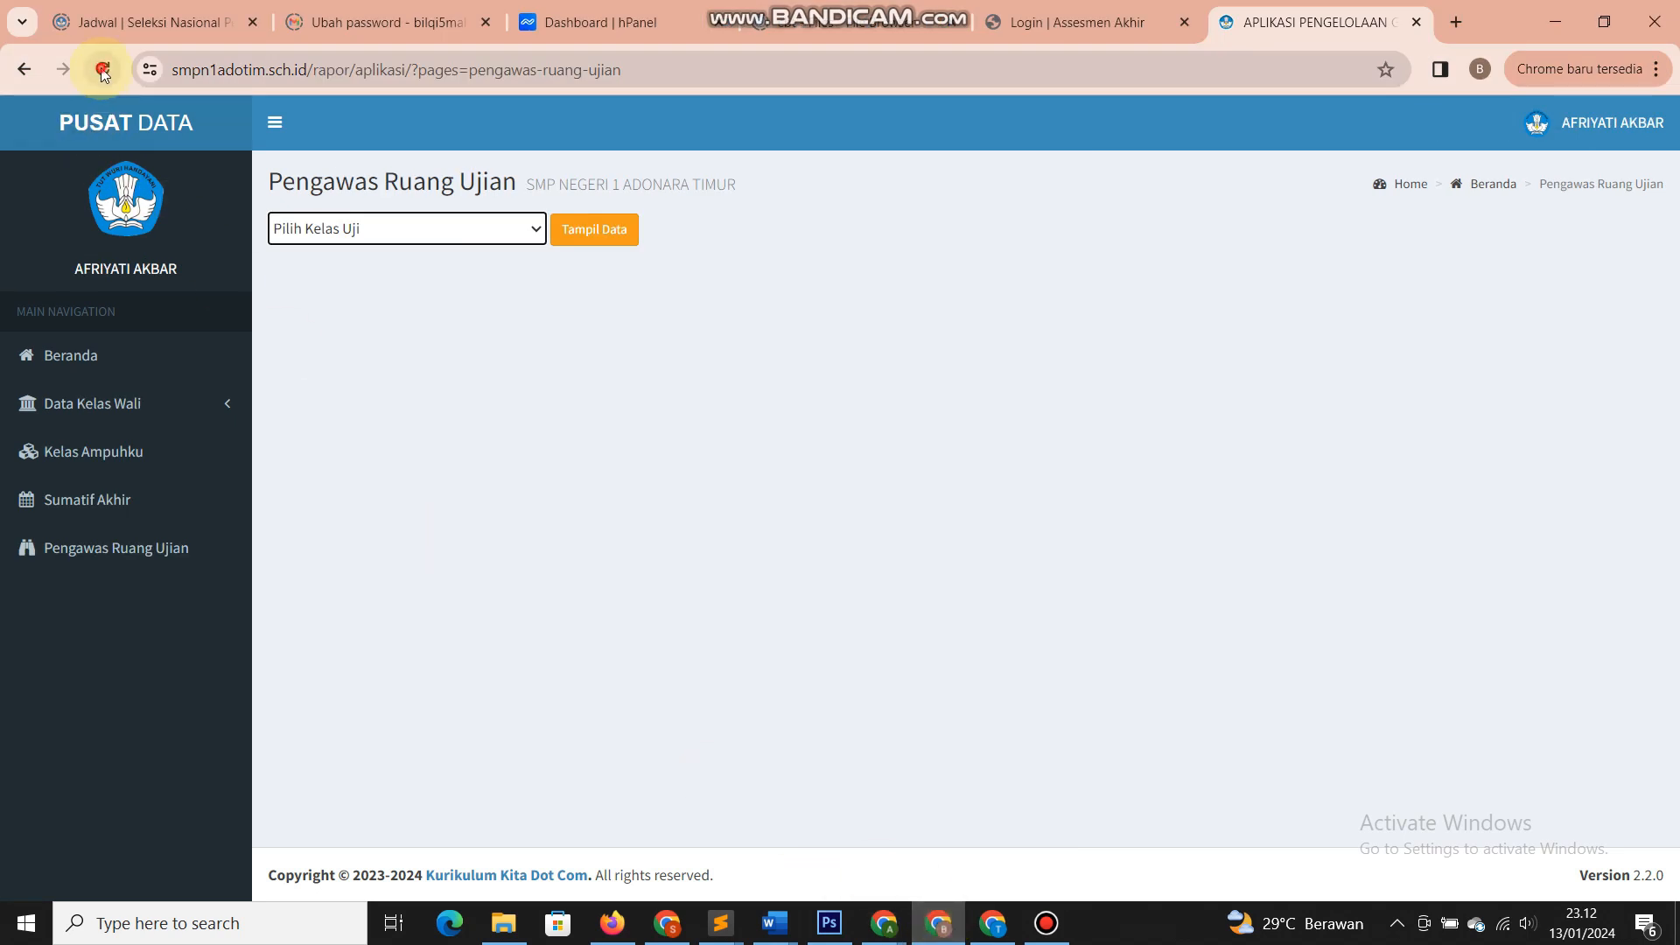
{"action": "left_click", "coordinate": [388, 231]}
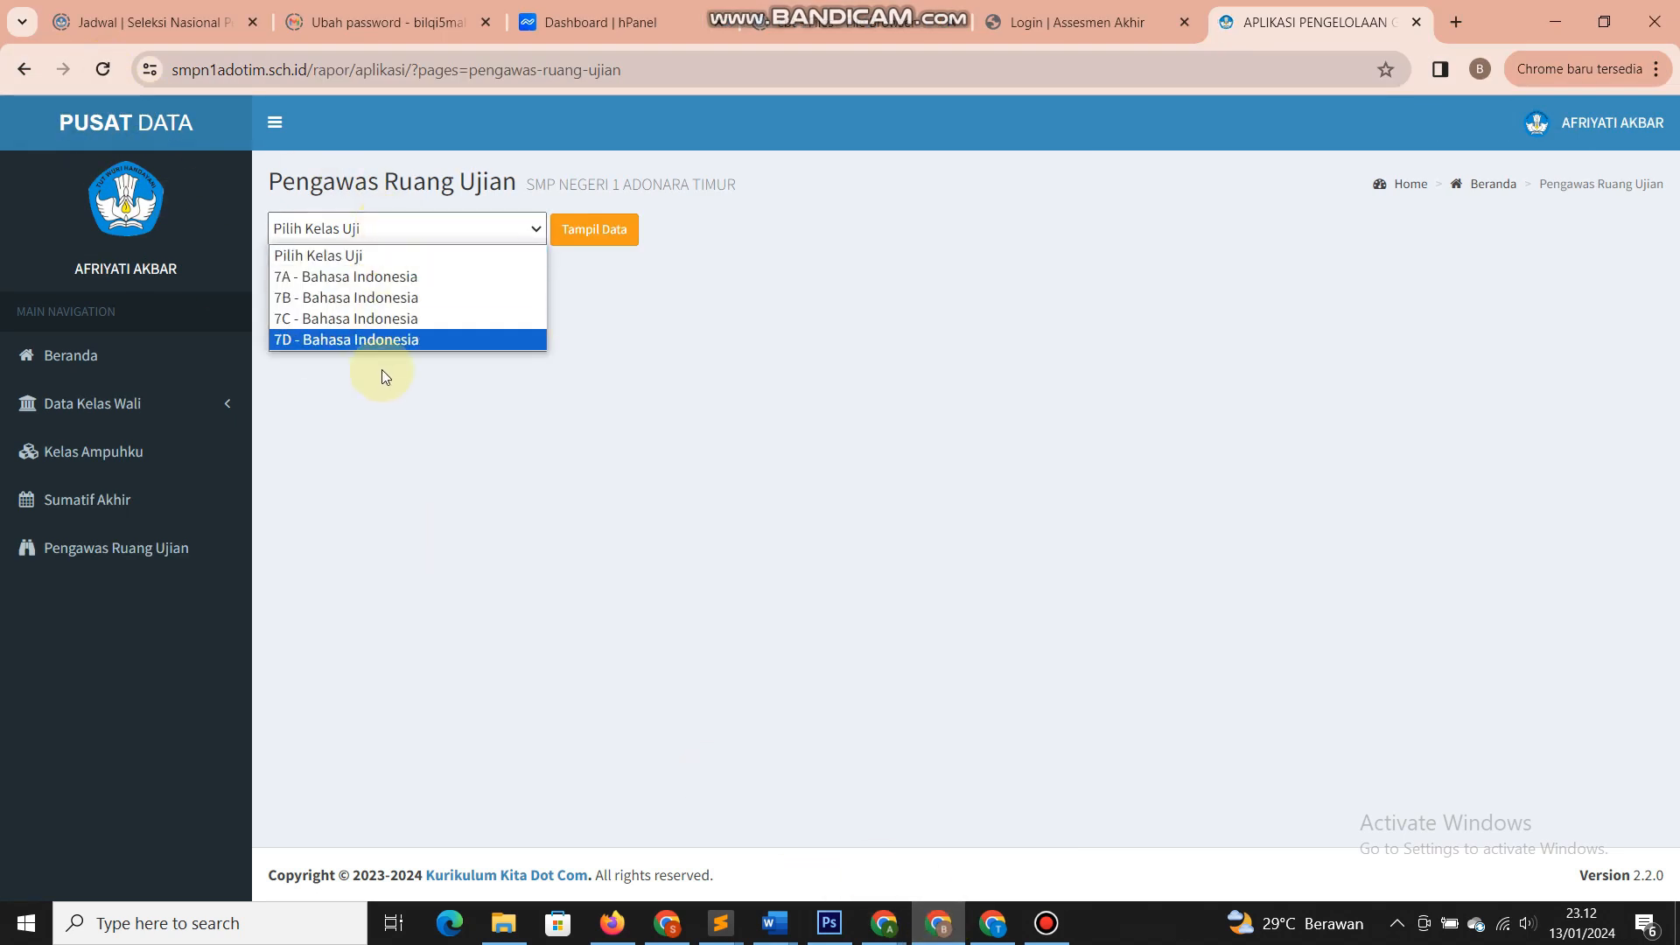
{"action": "left_click", "coordinate": [386, 277]}
{"action": "left_click", "coordinate": [594, 230]}
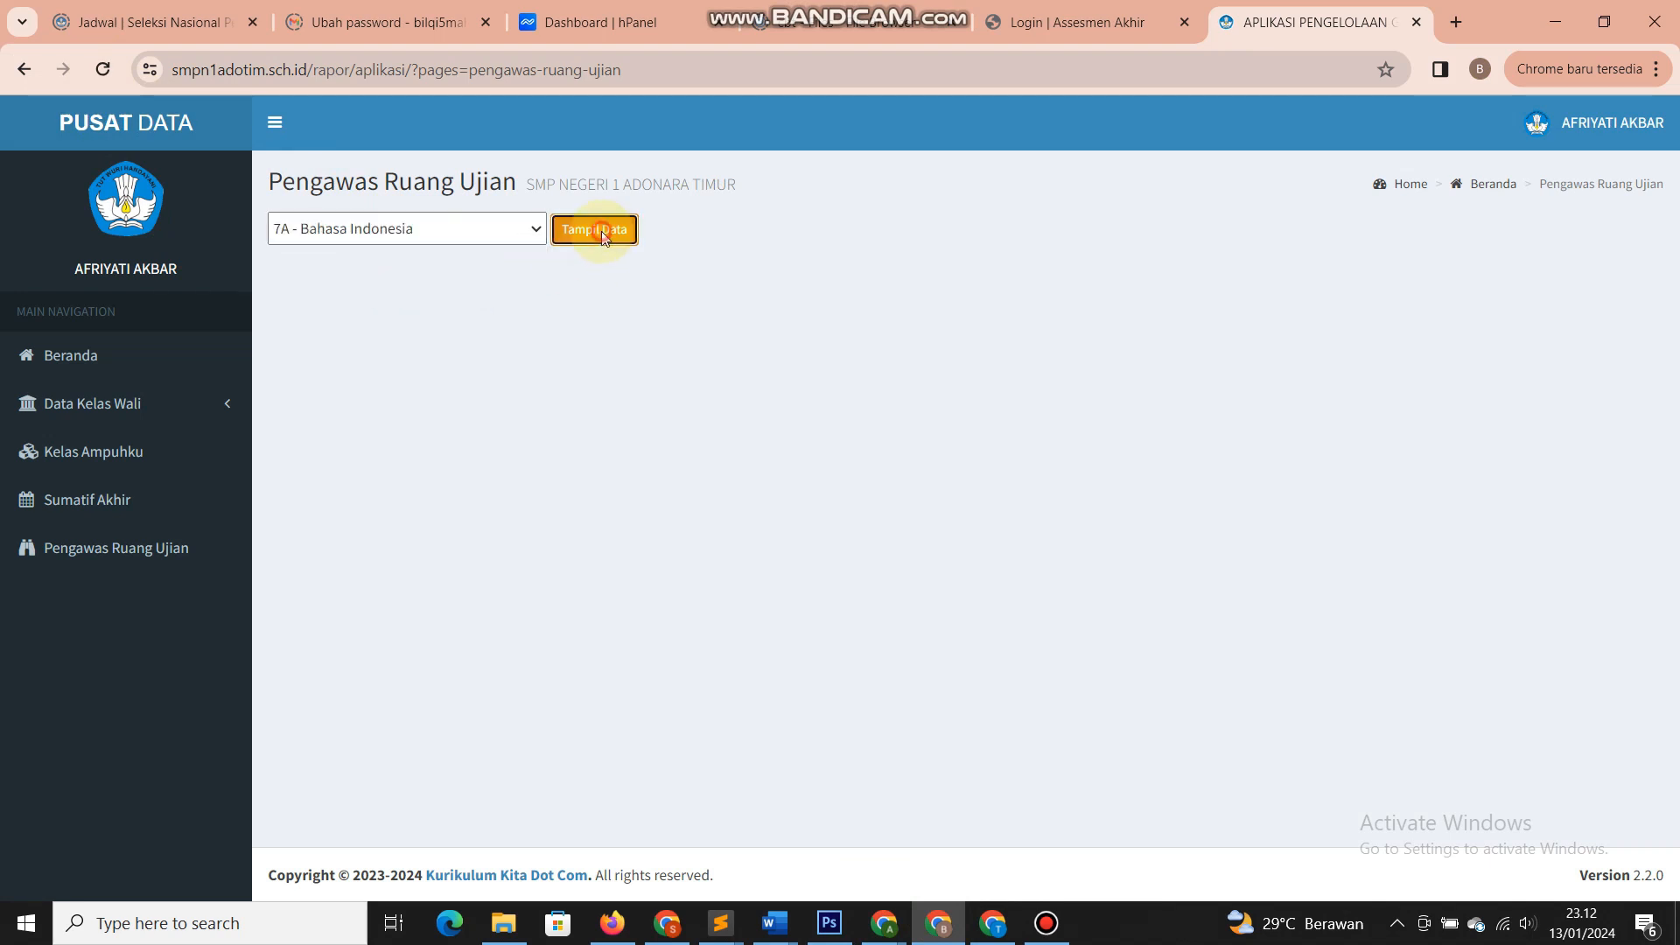
{"action": "scroll", "coordinate": [752, 446], "scroll_direction": "down", "scroll_amount": 10}
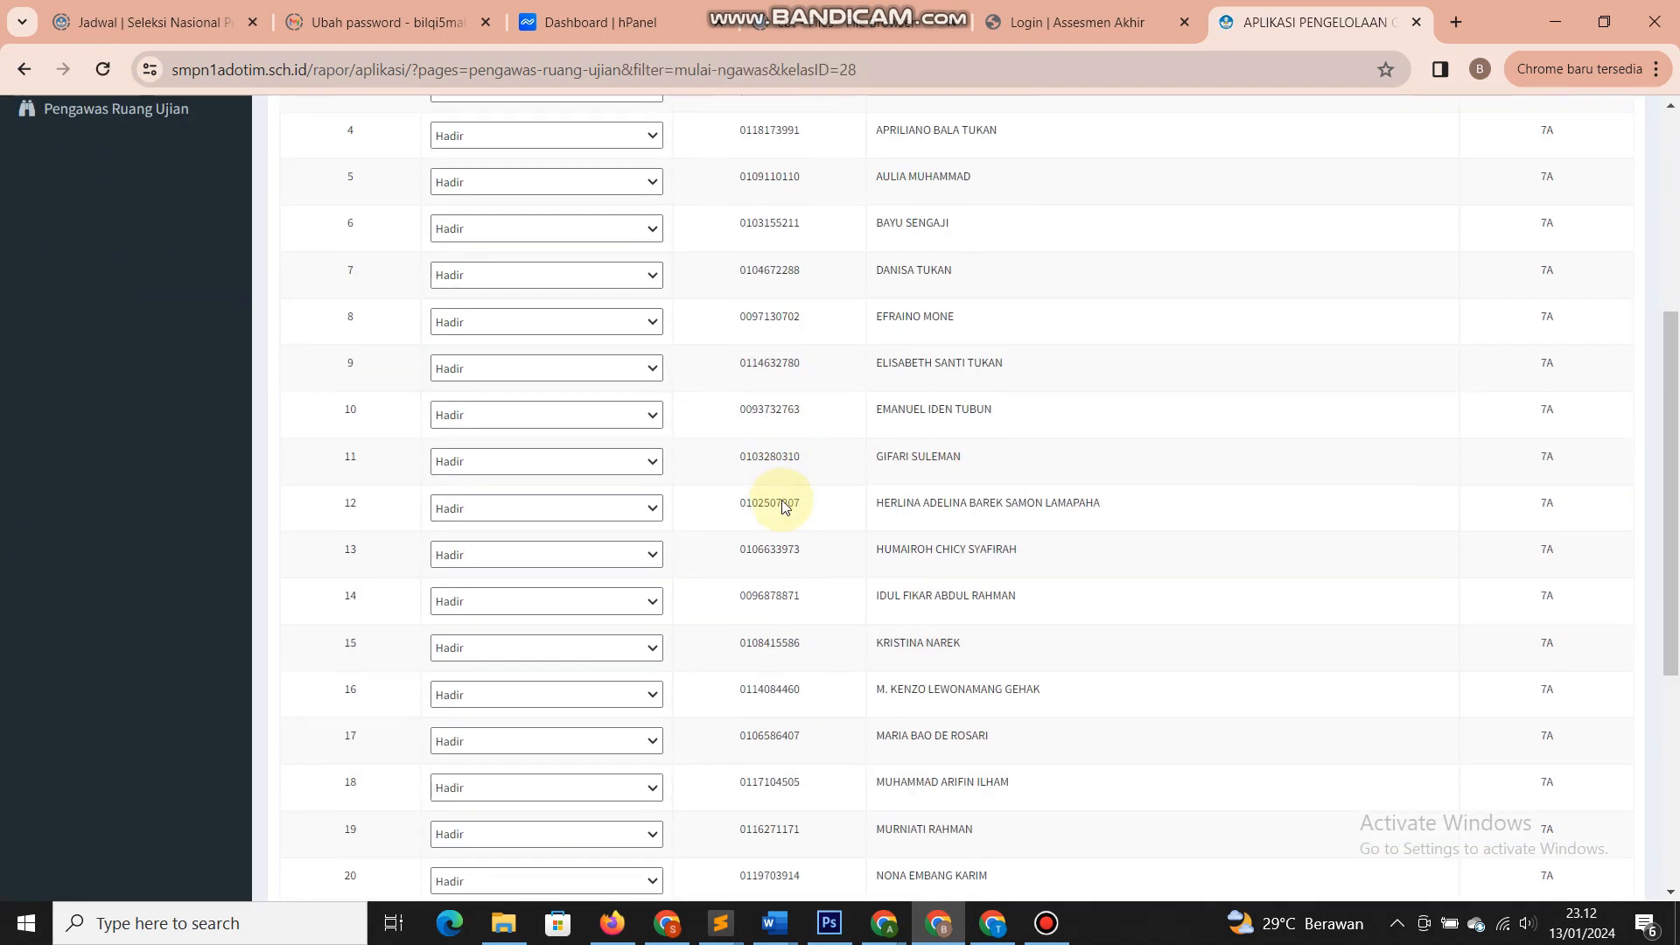
{"action": "scroll", "coordinate": [785, 512], "scroll_direction": "up", "scroll_amount": 7}
{"action": "scroll", "coordinate": [785, 512], "scroll_direction": "up", "scroll_amount": 4}
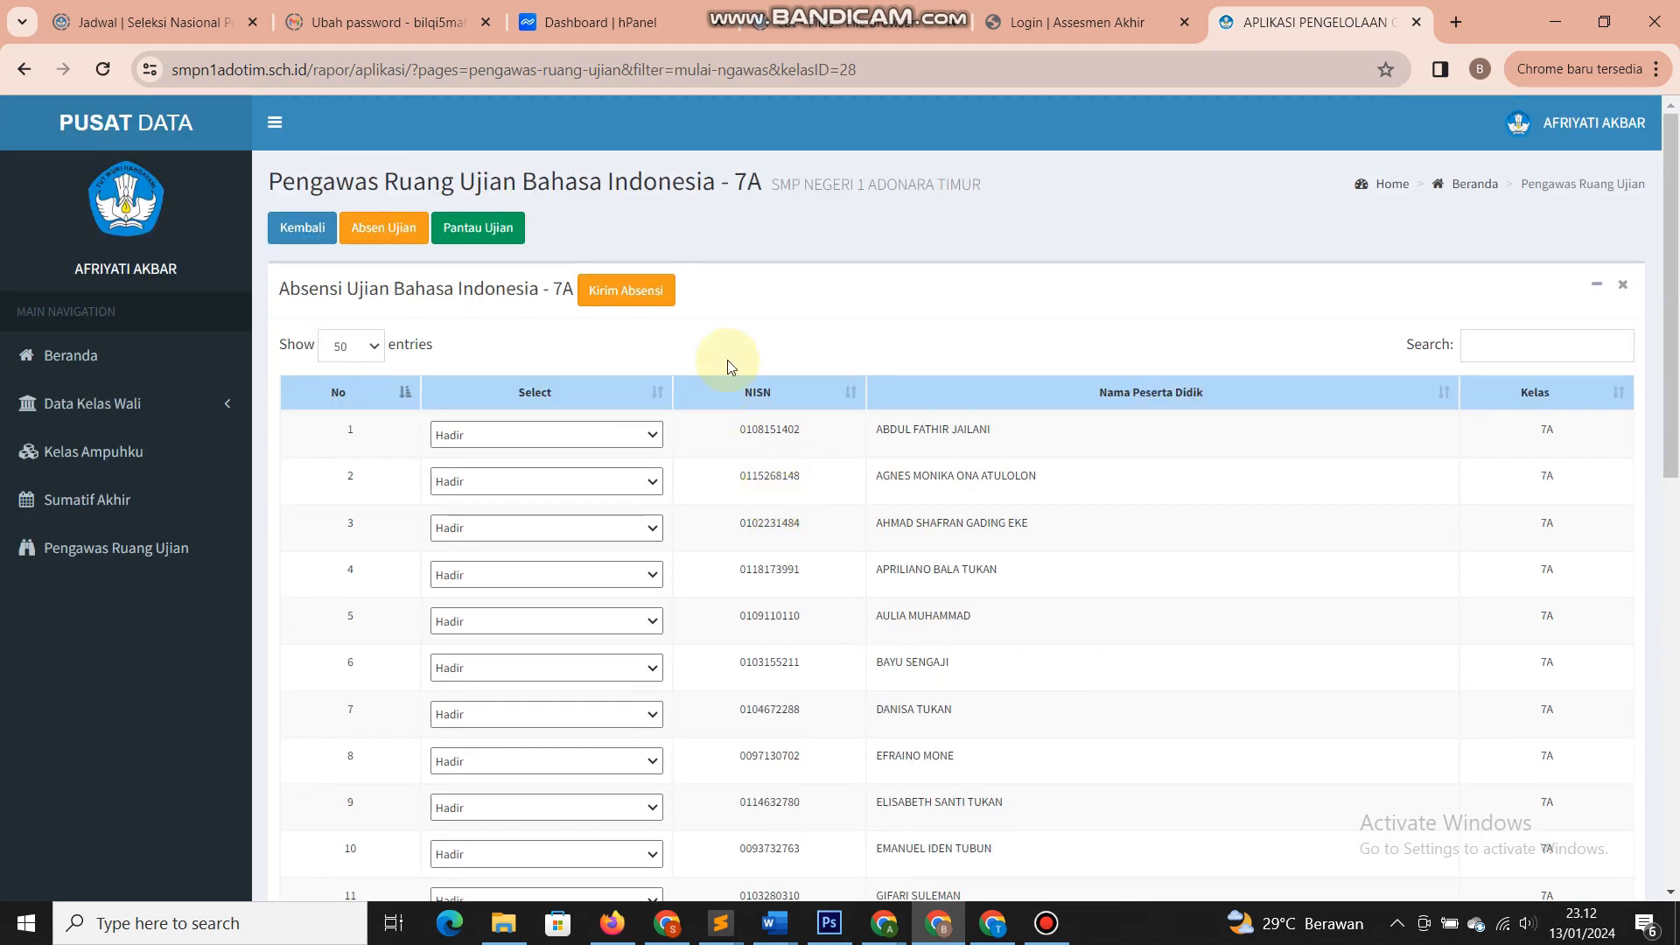
{"action": "left_click", "coordinate": [734, 305]}
{"action": "scroll", "coordinate": [742, 480], "scroll_direction": "down", "scroll_amount": 2}
{"action": "scroll", "coordinate": [742, 485], "scroll_direction": "up", "scroll_amount": 2}
{"action": "scroll", "coordinate": [742, 485], "scroll_direction": "up", "scroll_amount": 1}
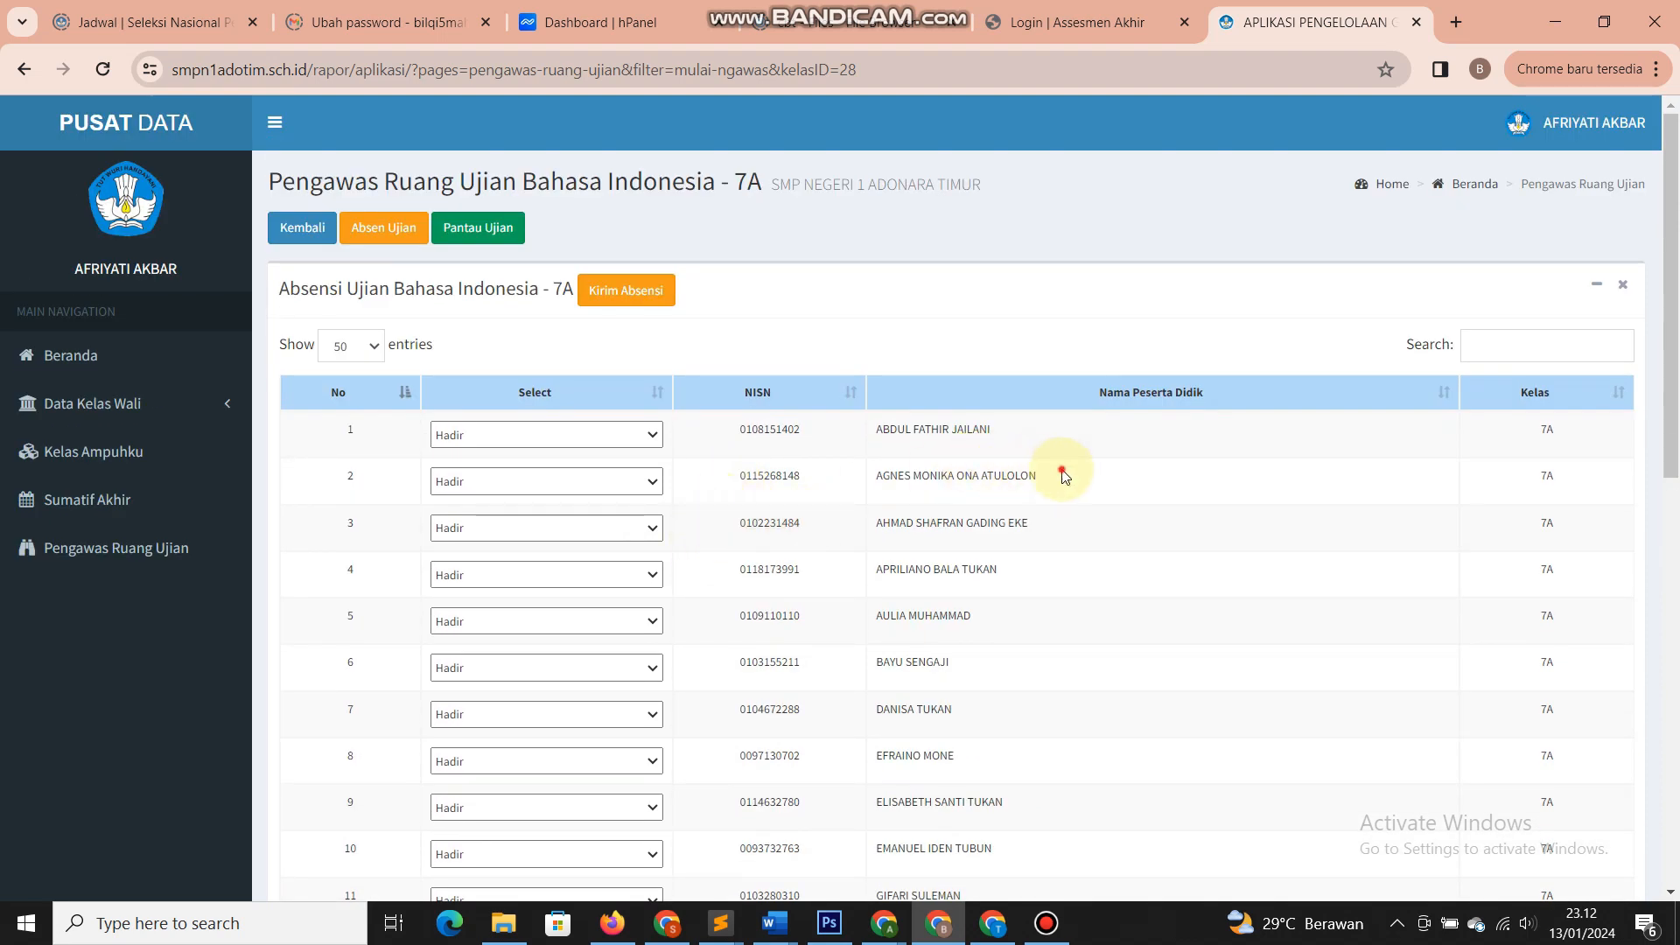
- Mark the second and fifth students as Tidak Hadir
{"action": "left_click_drag", "start_coordinate": [1062, 473], "coordinate": [877, 477]}
{"action": "left_click", "coordinate": [629, 482]}
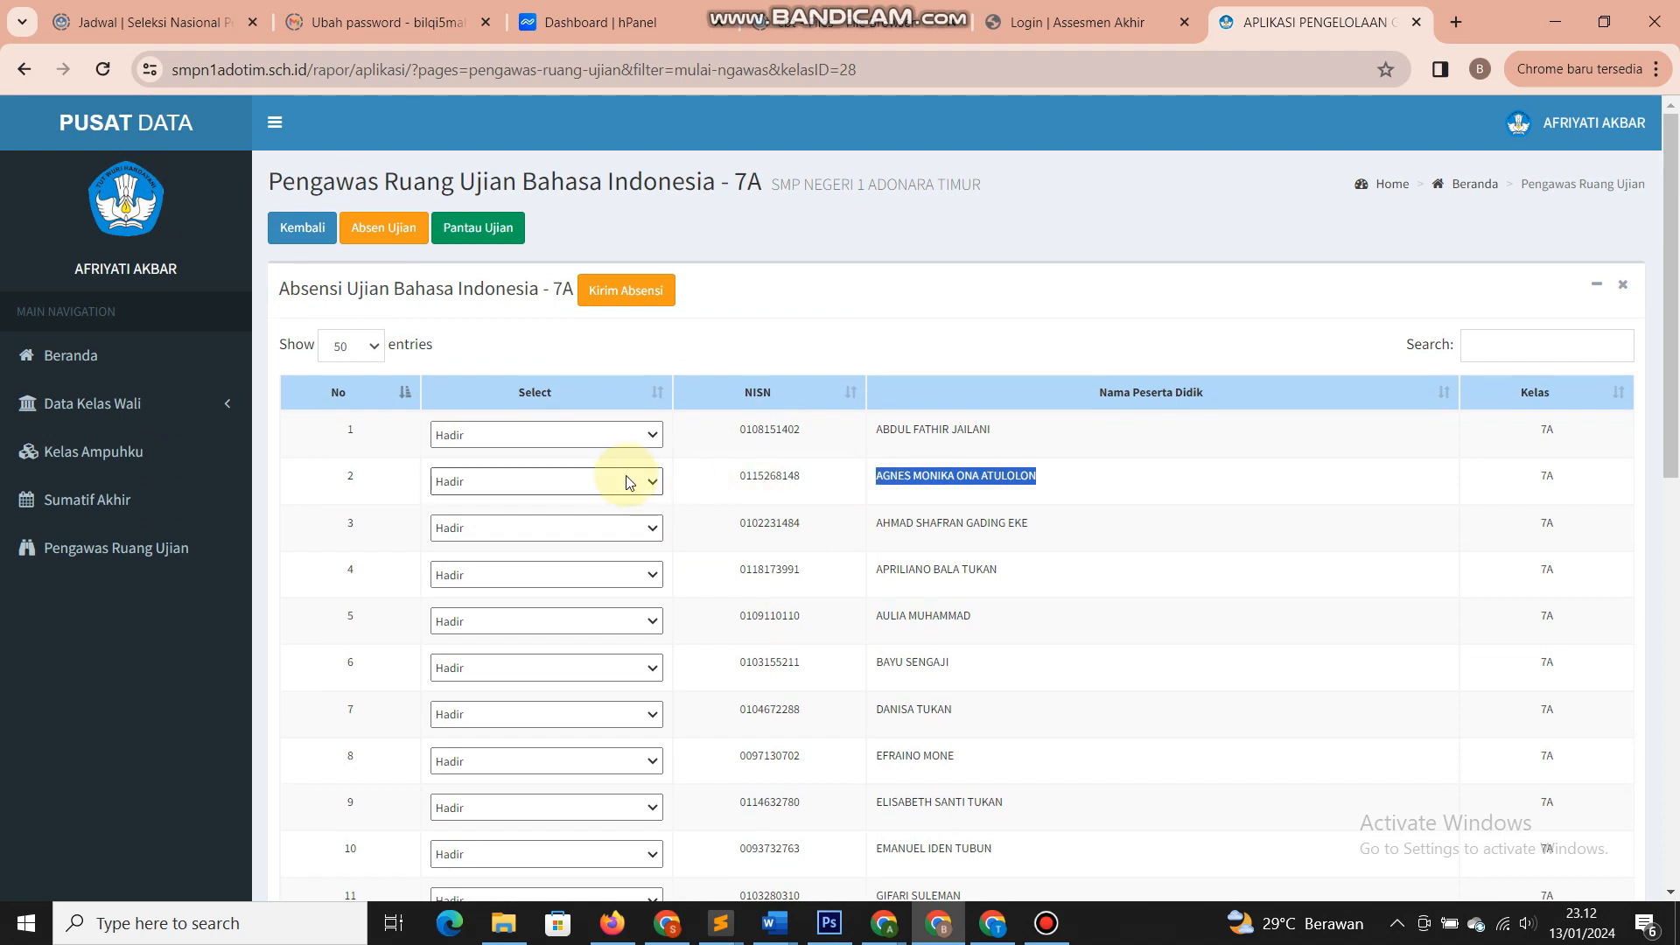
{"action": "left_click", "coordinate": [629, 483]}
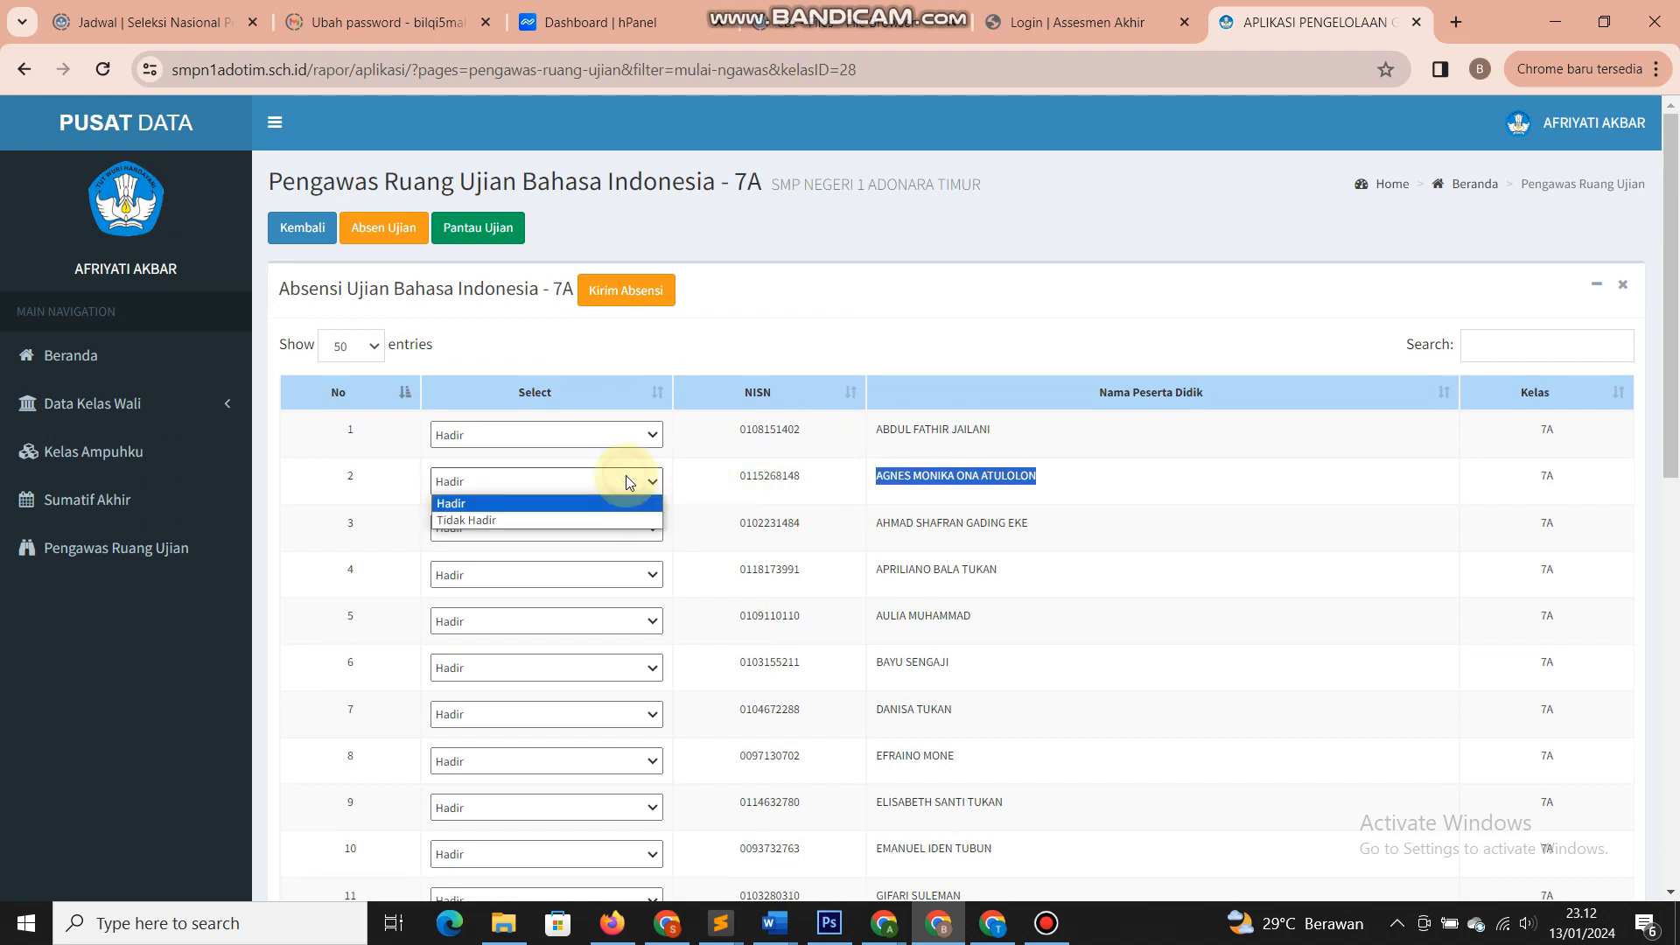
{"action": "left_click", "coordinate": [608, 521]}
{"action": "scroll", "coordinate": [682, 534], "scroll_direction": "down", "scroll_amount": 1}
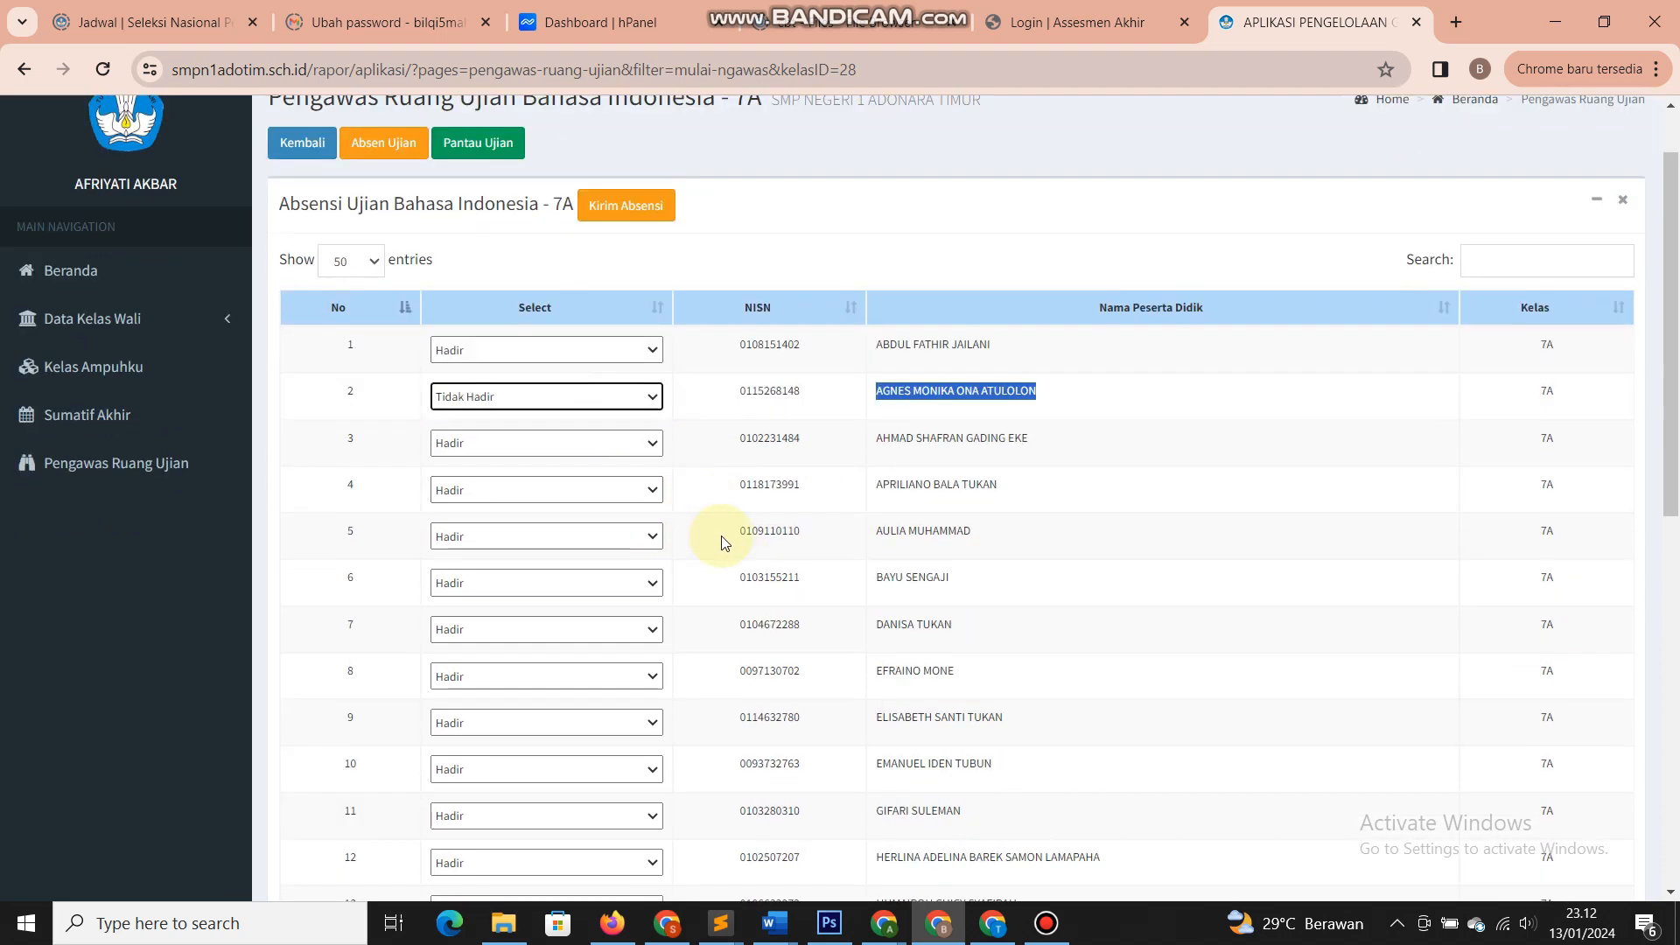
{"action": "left_click", "coordinate": [607, 512]}
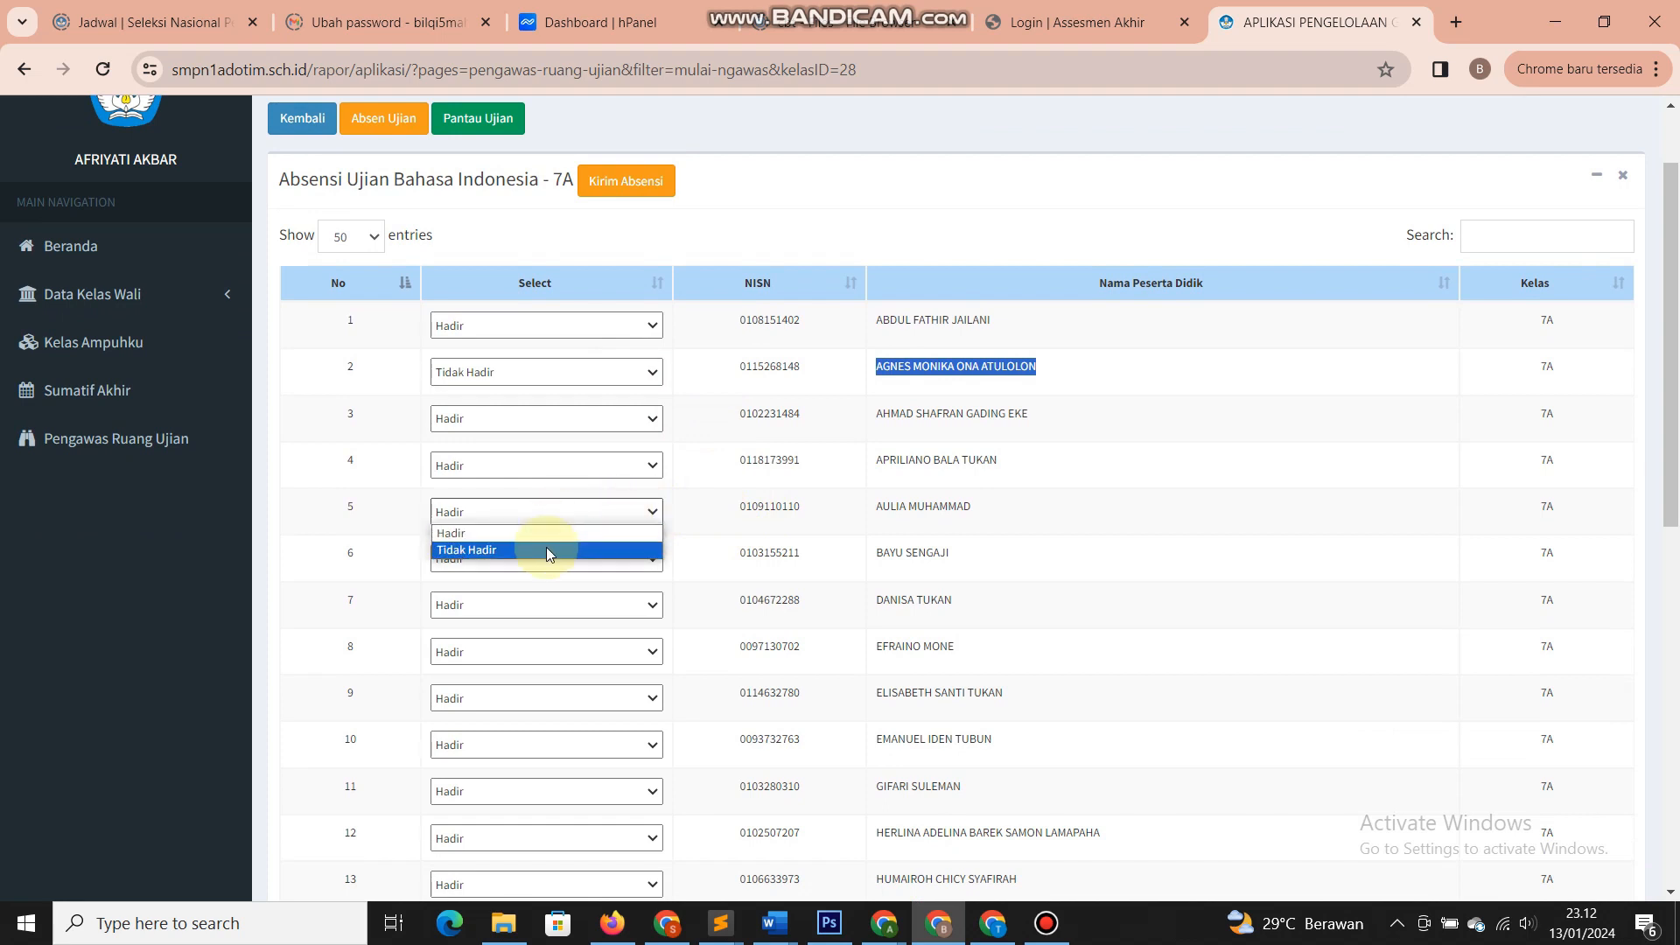
{"action": "left_click", "coordinate": [544, 549]}
{"action": "scroll", "coordinate": [548, 538], "scroll_direction": "up", "scroll_amount": 1}
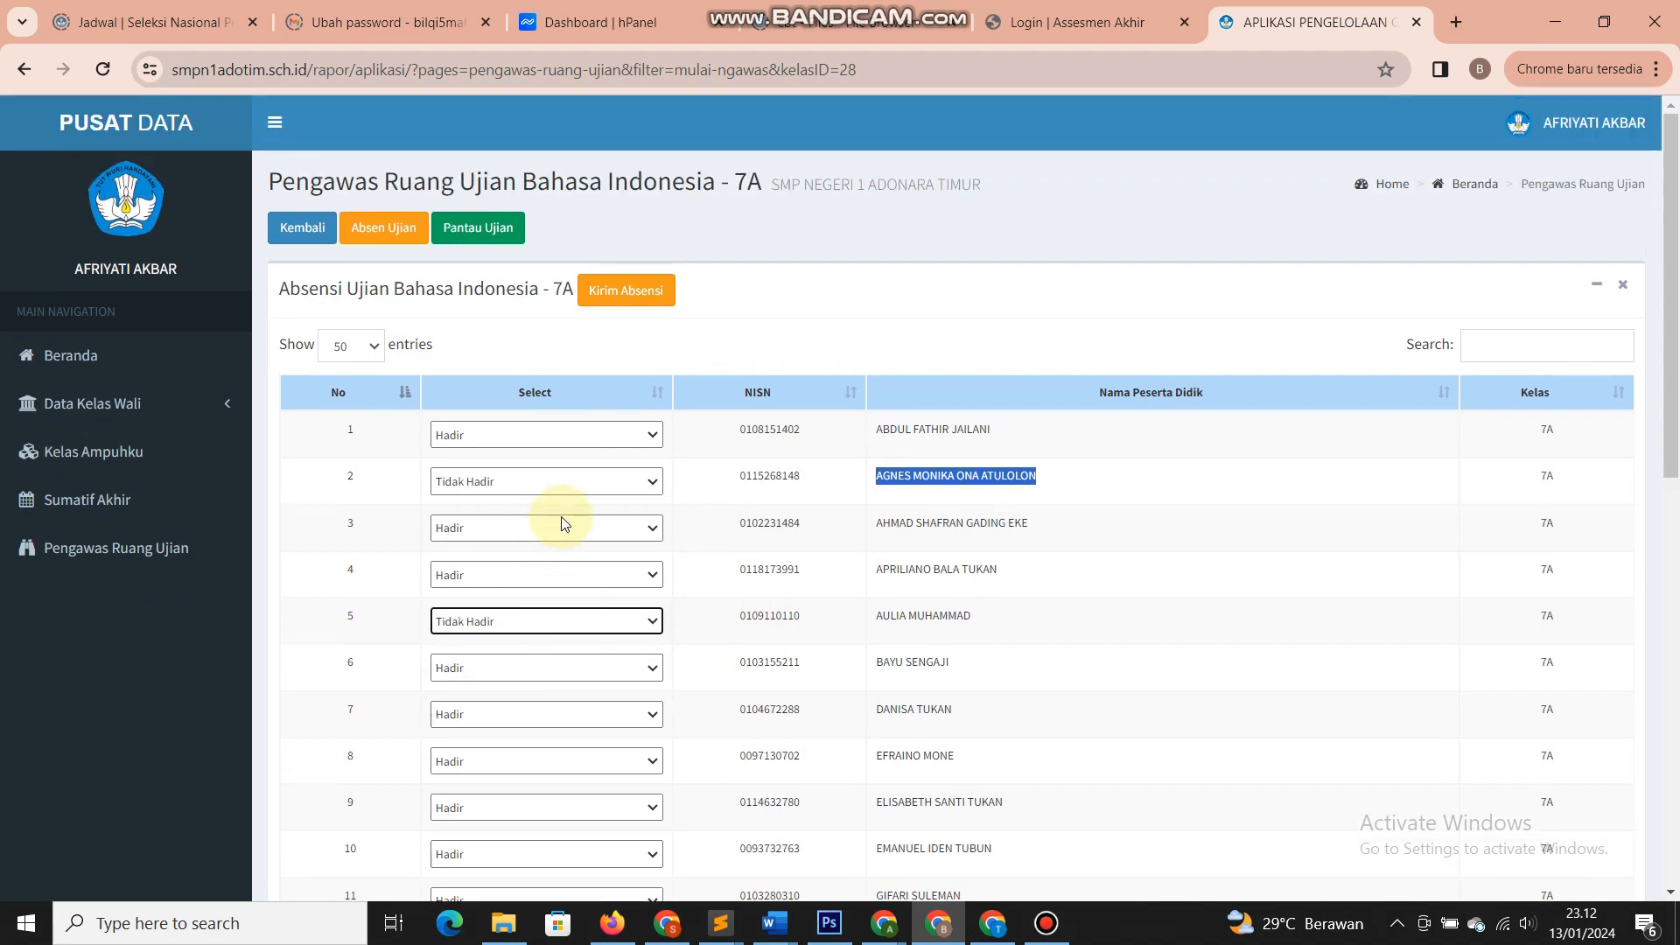
- Submit the 7A attendance with Kirim Absensi and confirm the Berhasil alert
{"action": "left_click", "coordinate": [640, 291]}
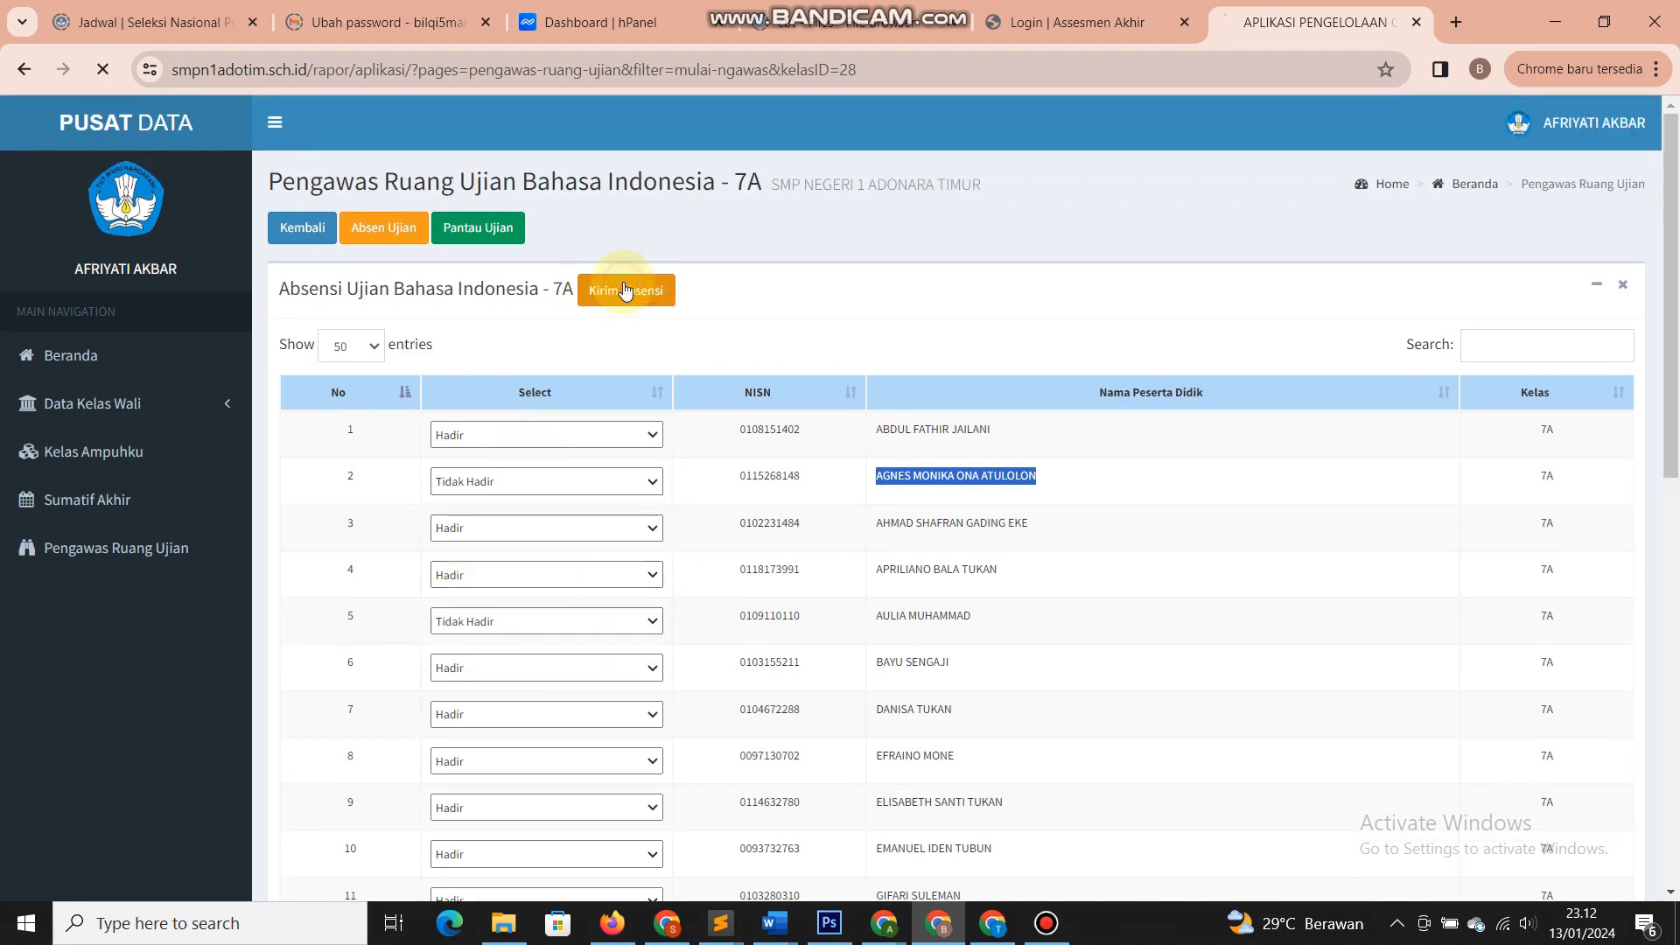
{"action": "left_click", "coordinate": [1021, 212]}
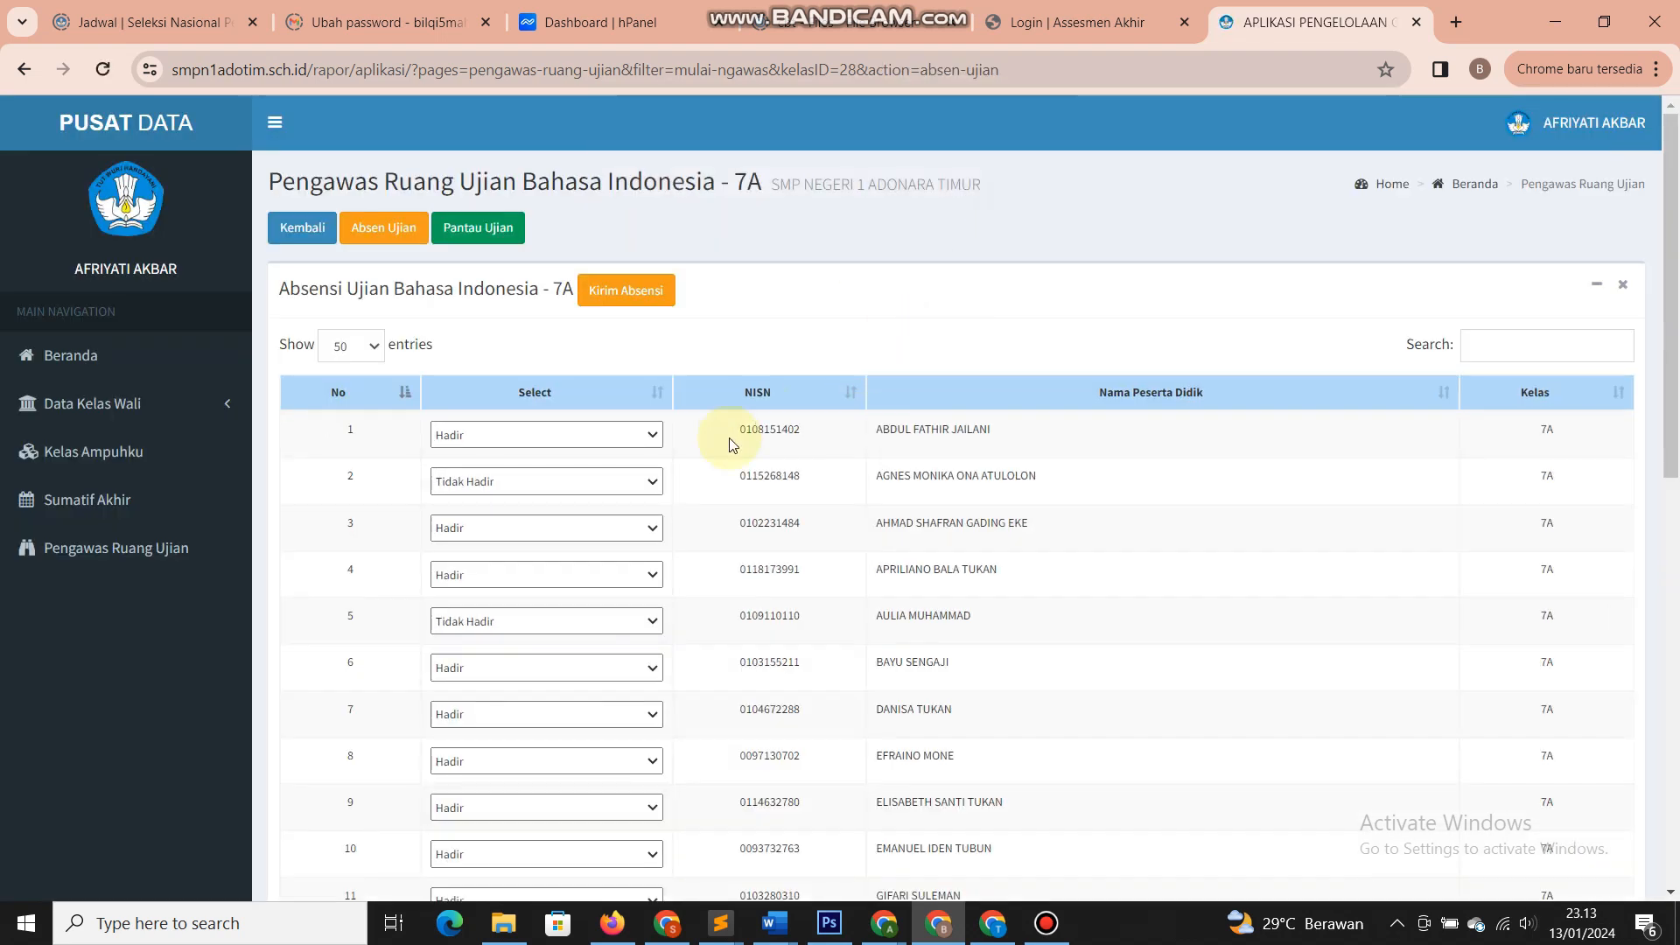
{"action": "scroll", "coordinate": [704, 449], "scroll_direction": "down", "scroll_amount": 3}
{"action": "scroll", "coordinate": [705, 450], "scroll_direction": "up", "scroll_amount": 3}
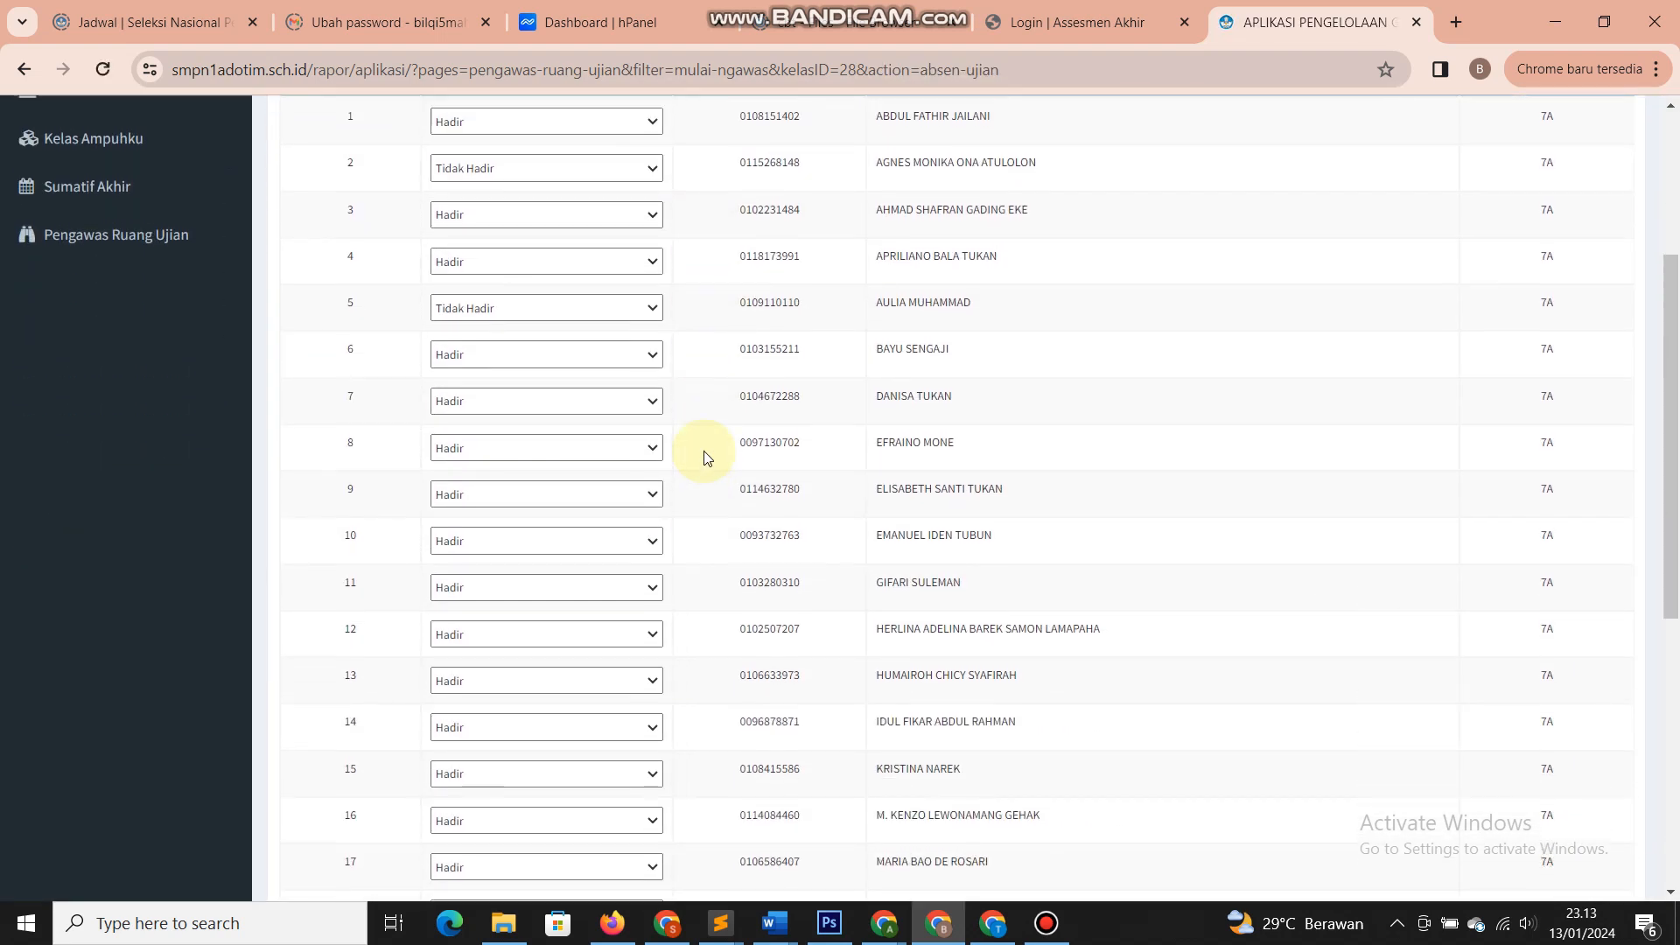
- Review the submitted list, checking the first two students' NISN and names
{"action": "double_click", "coordinate": [770, 428]}
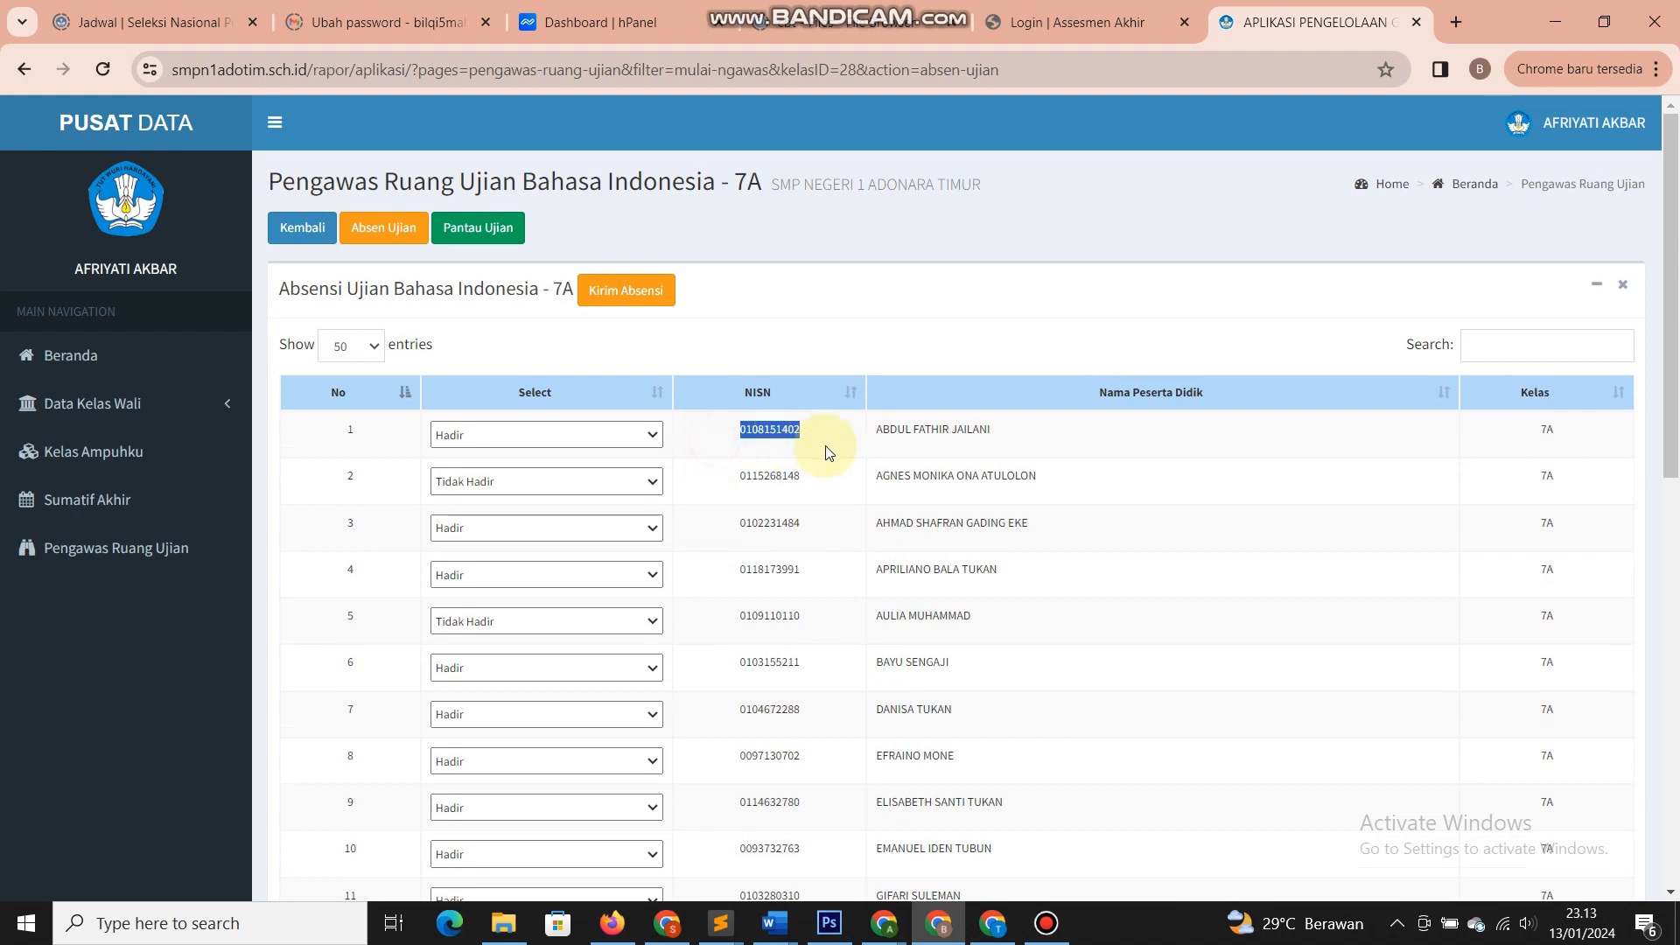
{"action": "left_click", "coordinate": [825, 446]}
{"action": "left_click_drag", "start_coordinate": [997, 431], "coordinate": [871, 479]}
{"action": "left_click", "coordinate": [1050, 477]}
{"action": "left_click", "coordinate": [734, 492]}
{"action": "scroll", "coordinate": [704, 550], "scroll_direction": "down", "scroll_amount": 1}
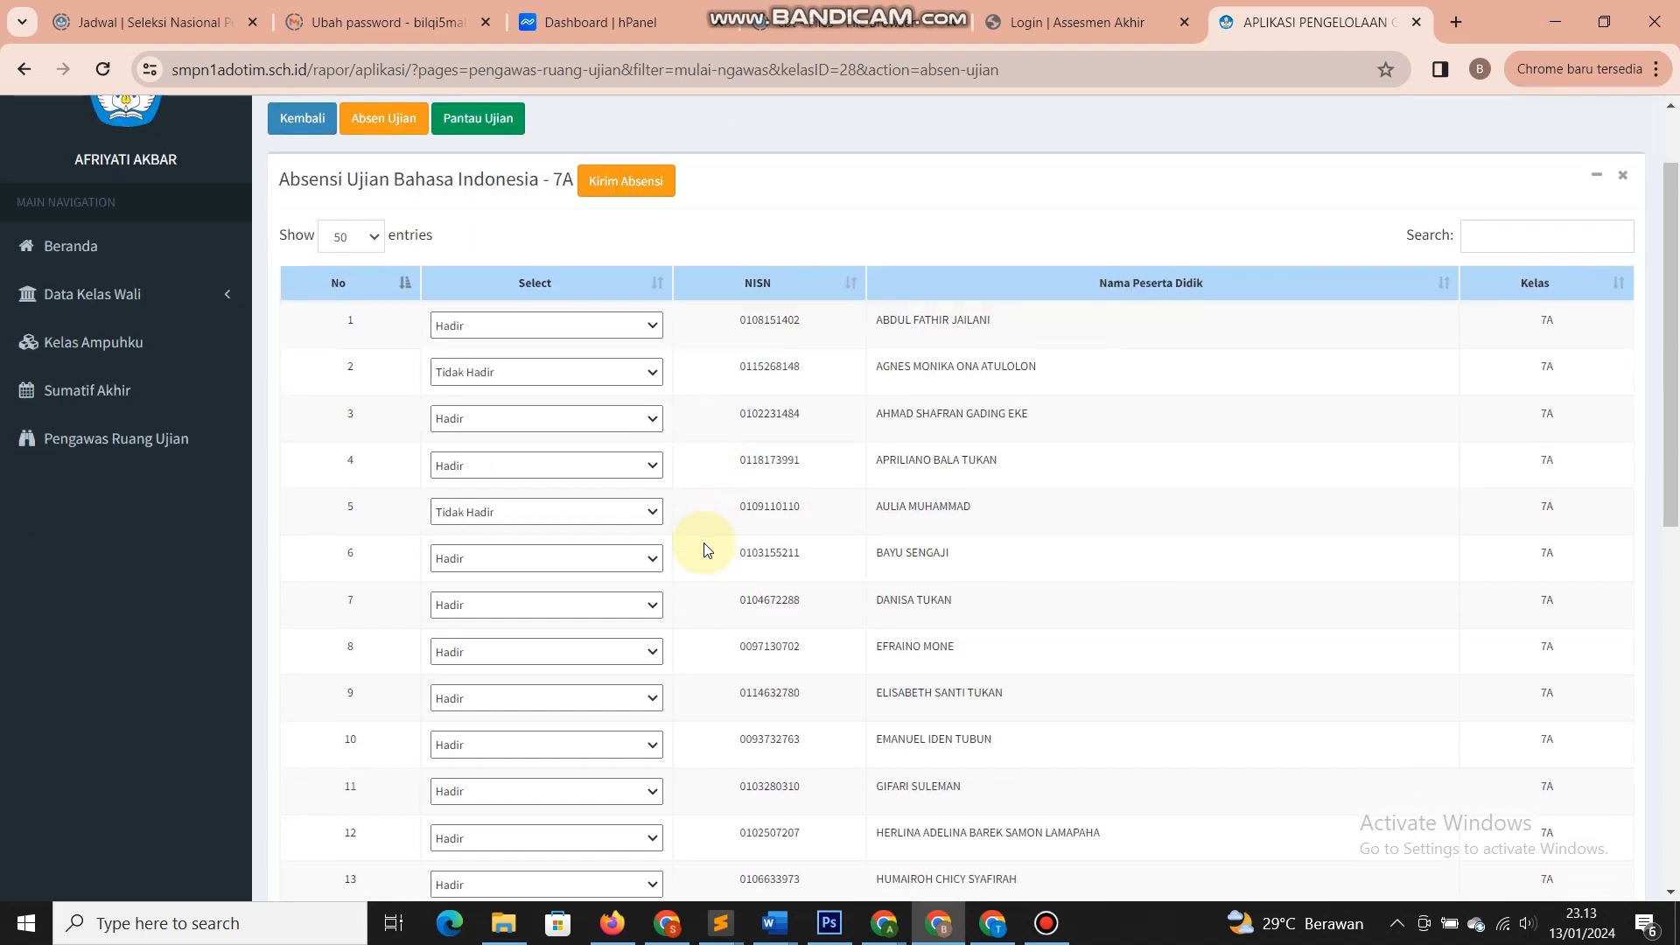
{"action": "scroll", "coordinate": [702, 550], "scroll_direction": "up", "scroll_amount": 1}
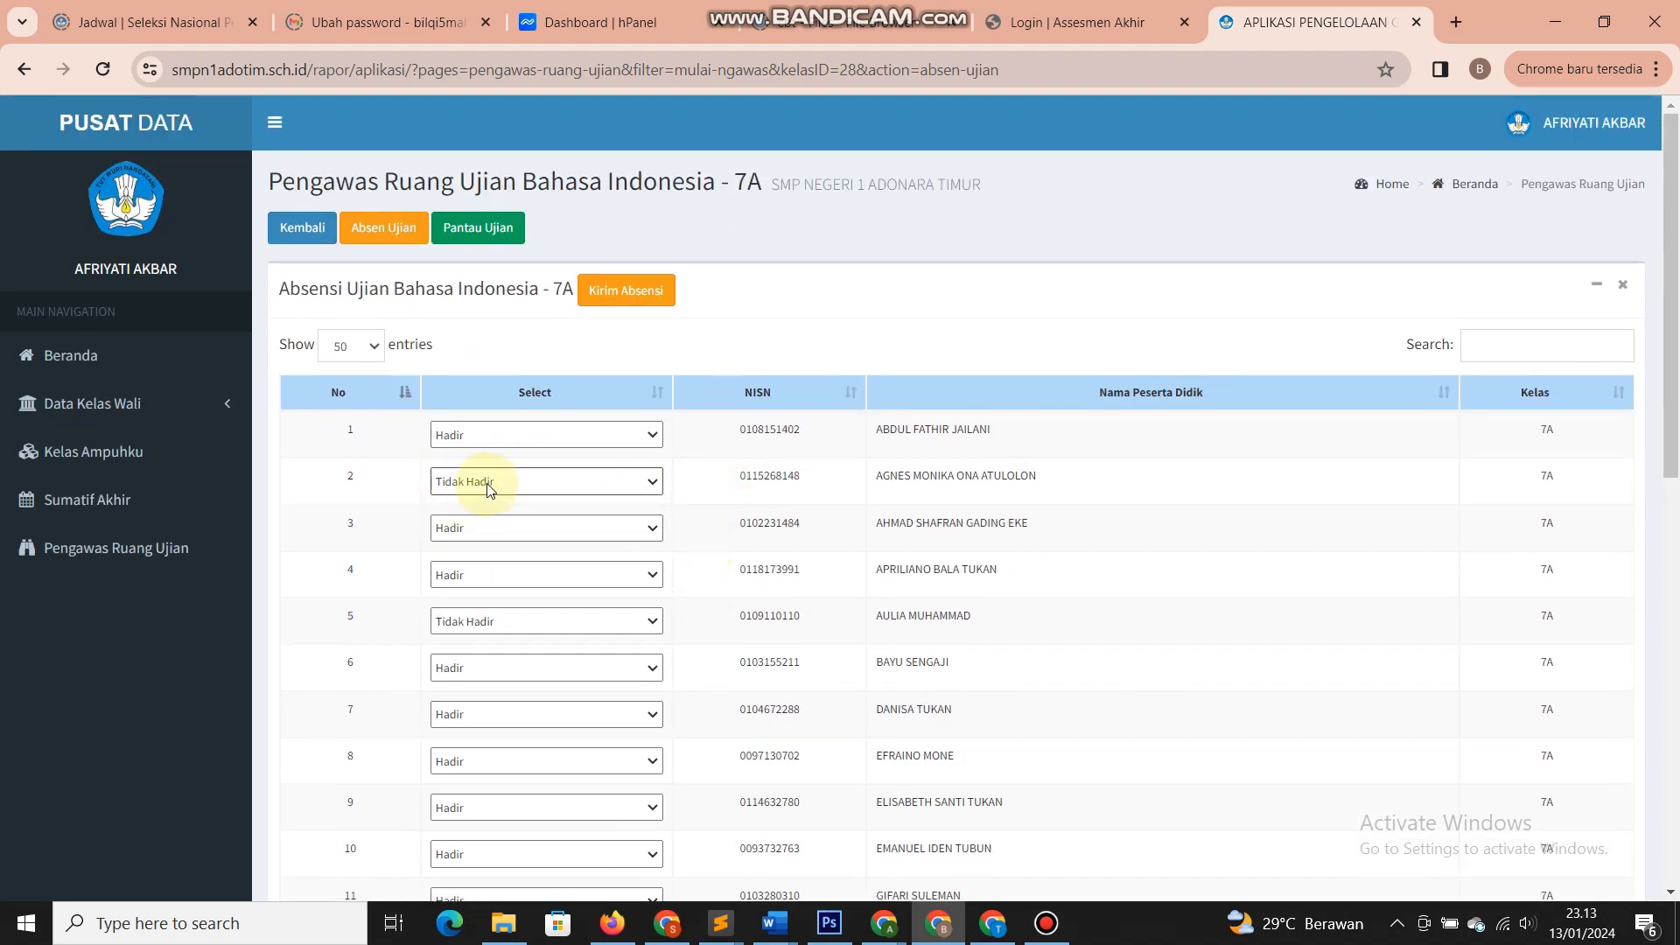
{"action": "left_click_drag", "start_coordinate": [705, 476], "coordinate": [814, 484]}
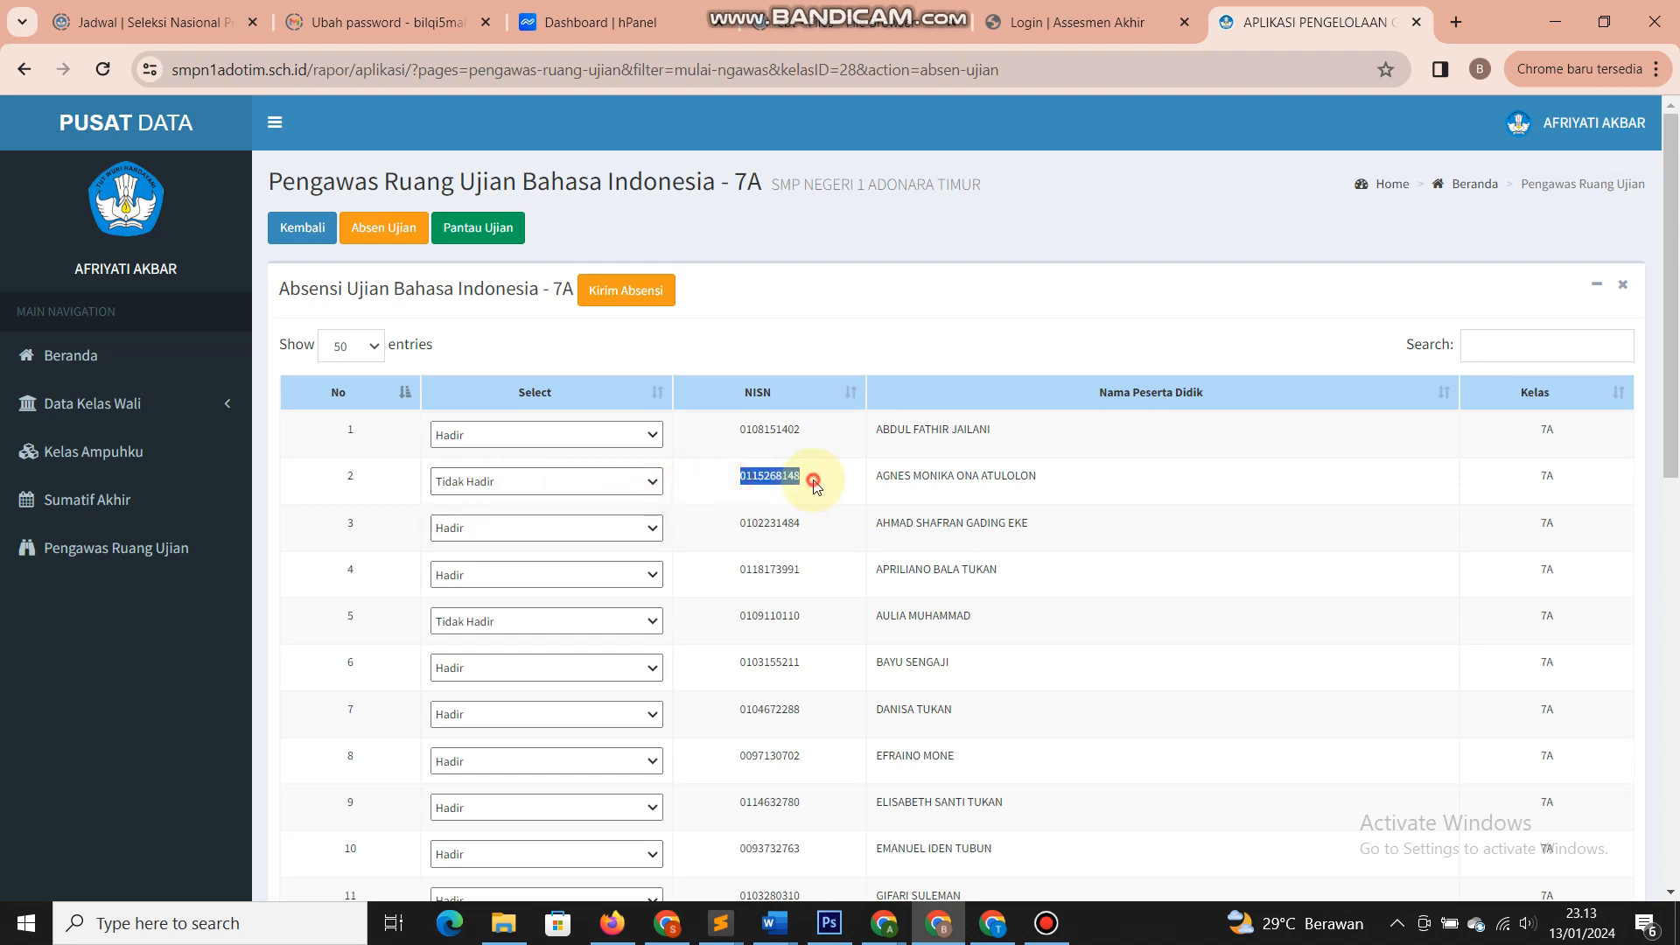
{"action": "left_click", "coordinate": [814, 485]}
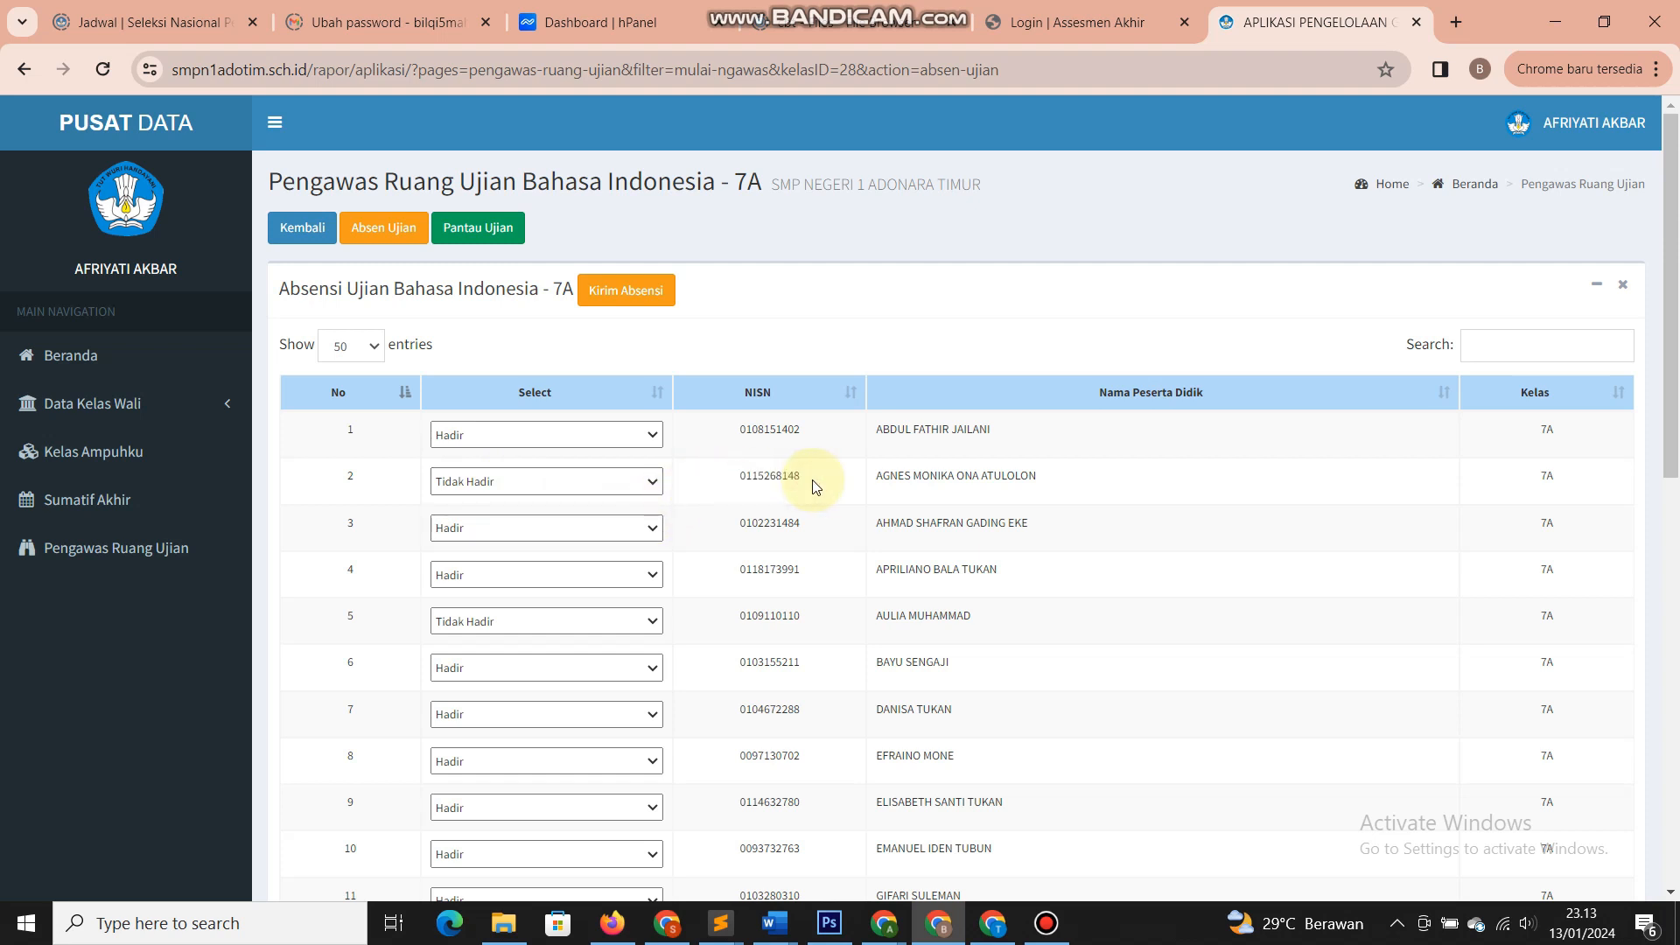
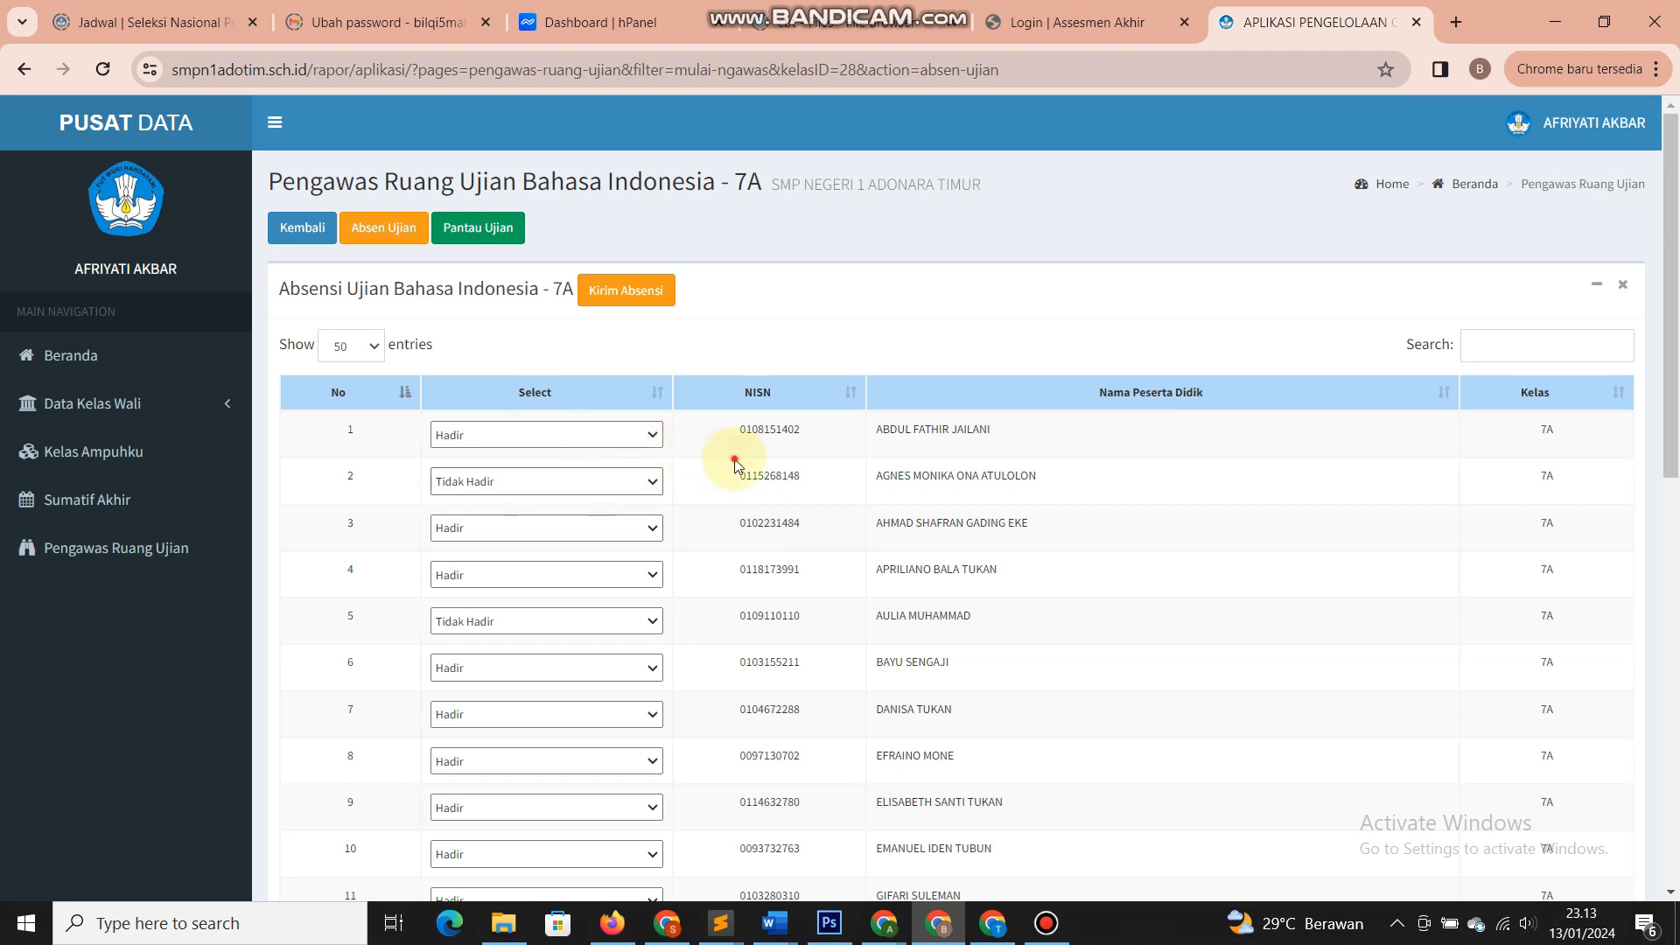
- Open the 7A exam monitoring list and look over the first student's entry
{"action": "left_click", "coordinate": [465, 238]}
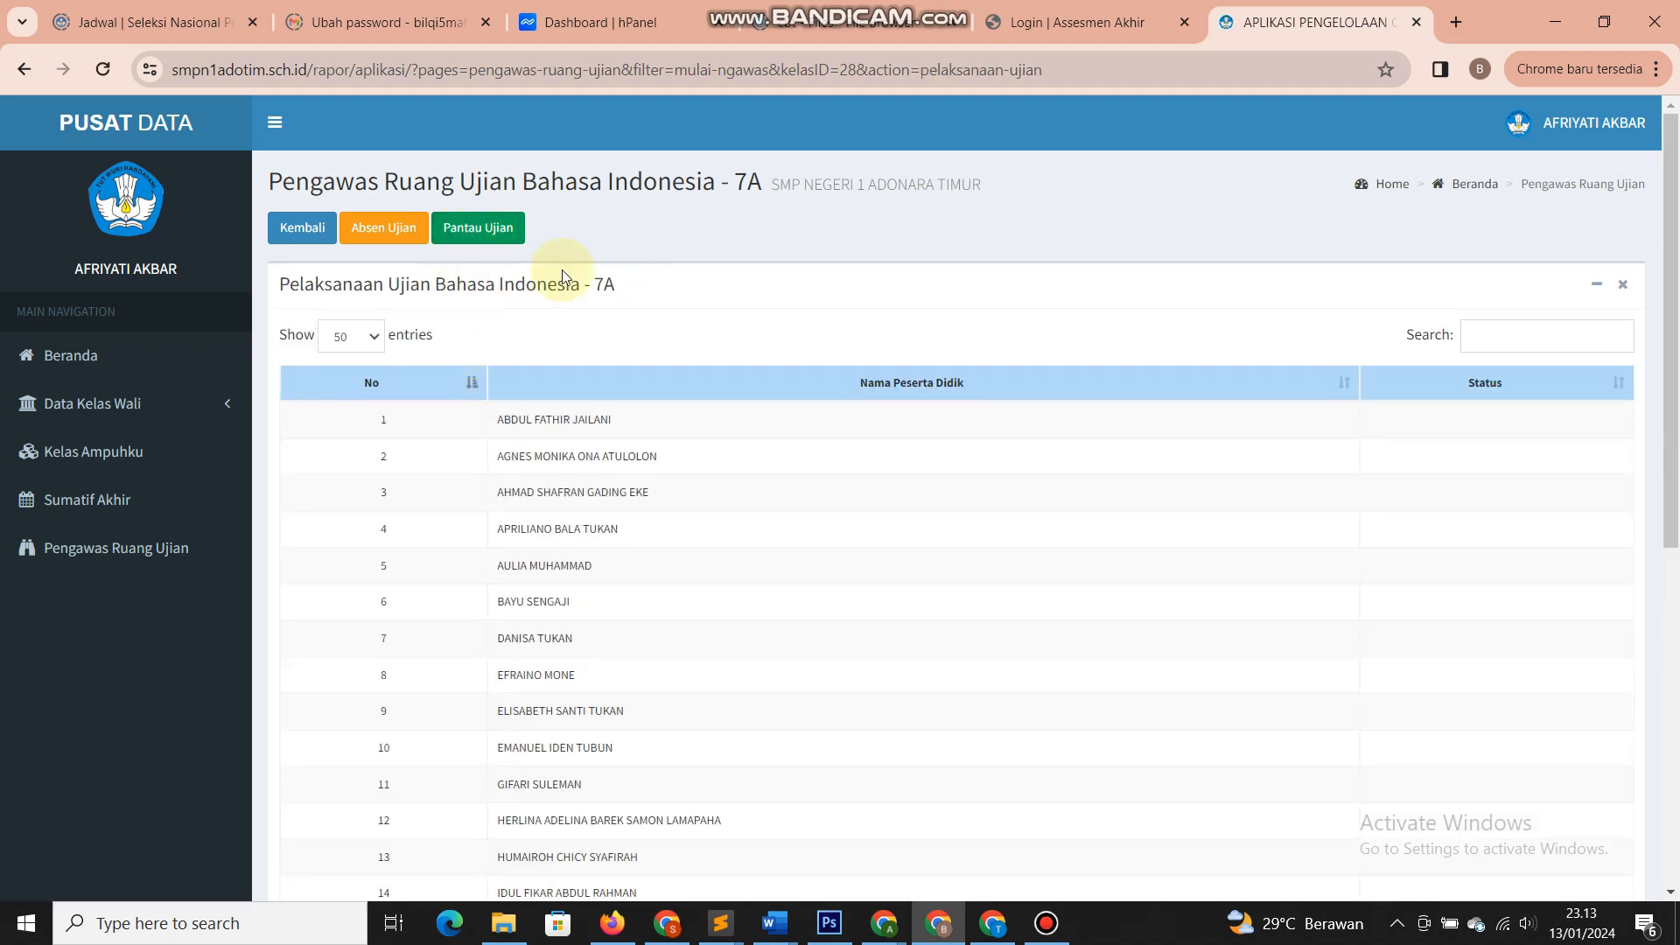
{"action": "scroll", "coordinate": [593, 490], "scroll_direction": "down", "scroll_amount": 9}
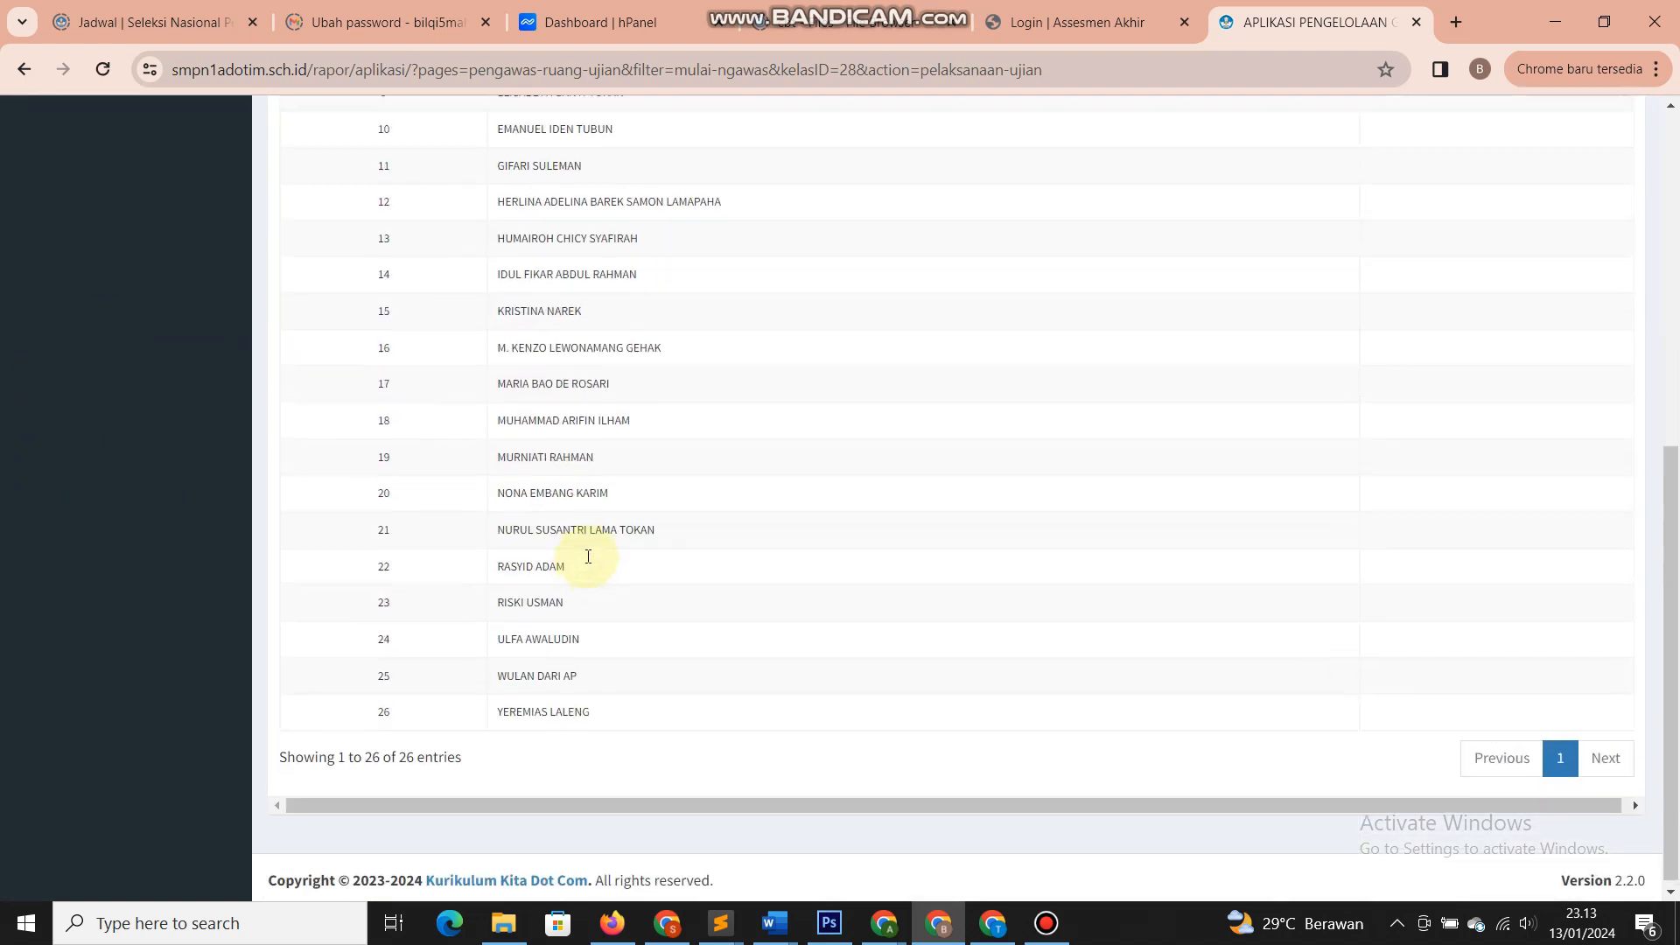
{"action": "scroll", "coordinate": [694, 555], "scroll_direction": "up", "scroll_amount": 9}
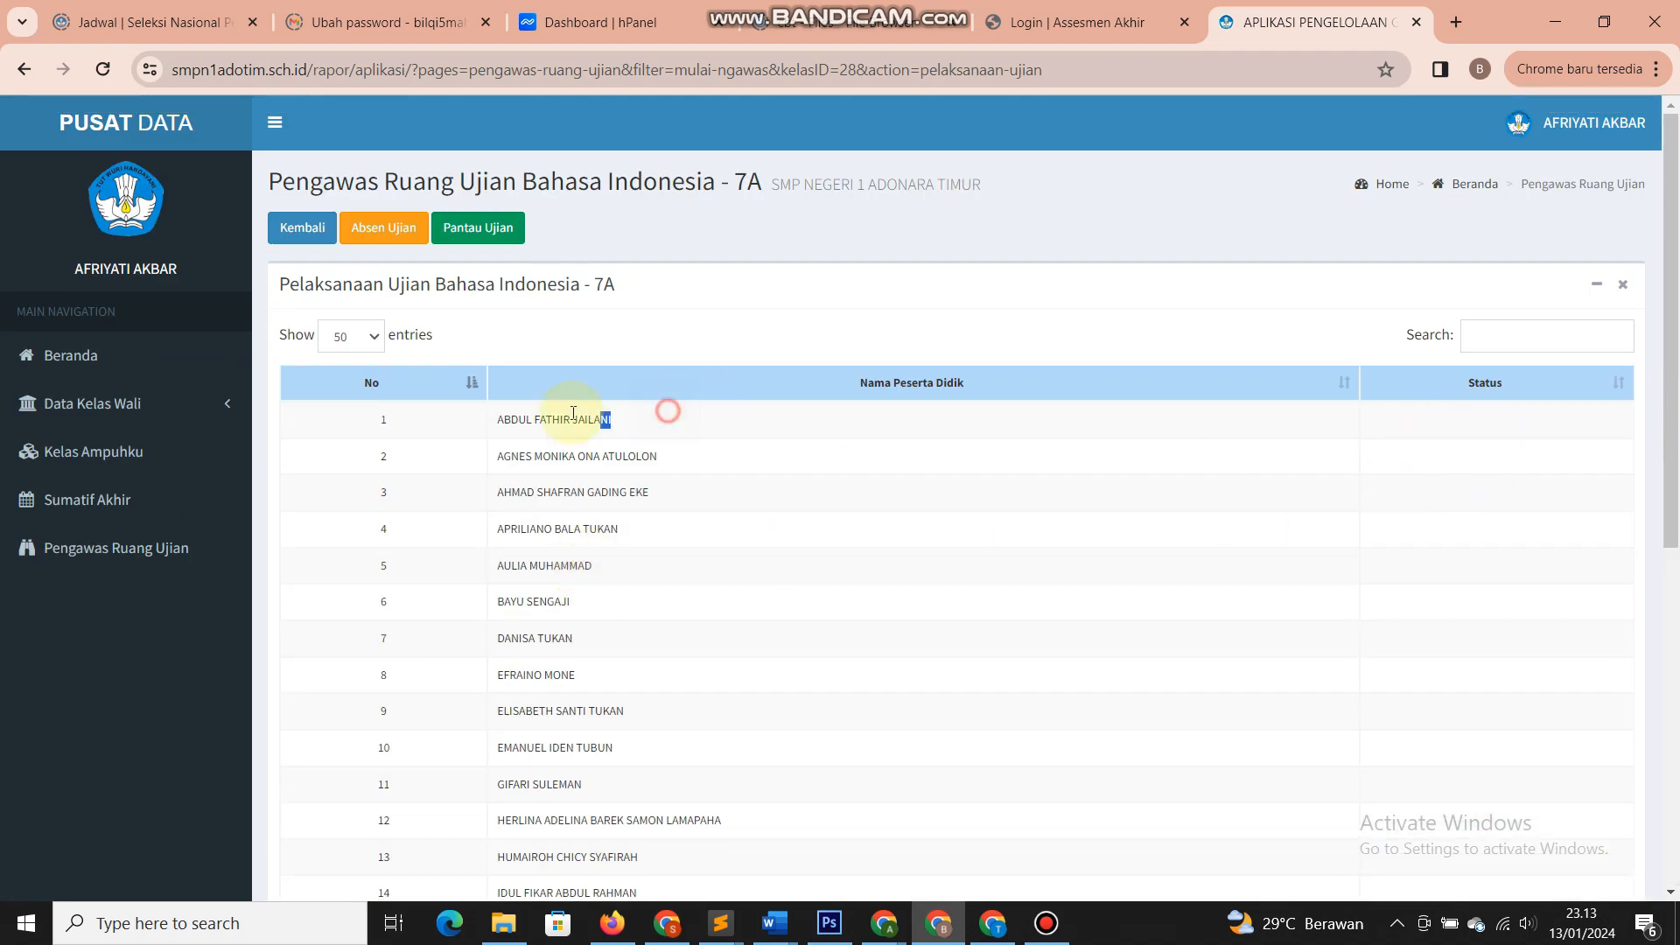
{"action": "left_click_drag", "start_coordinate": [573, 413], "coordinate": [504, 412]}
{"action": "left_click", "coordinate": [1487, 415]}
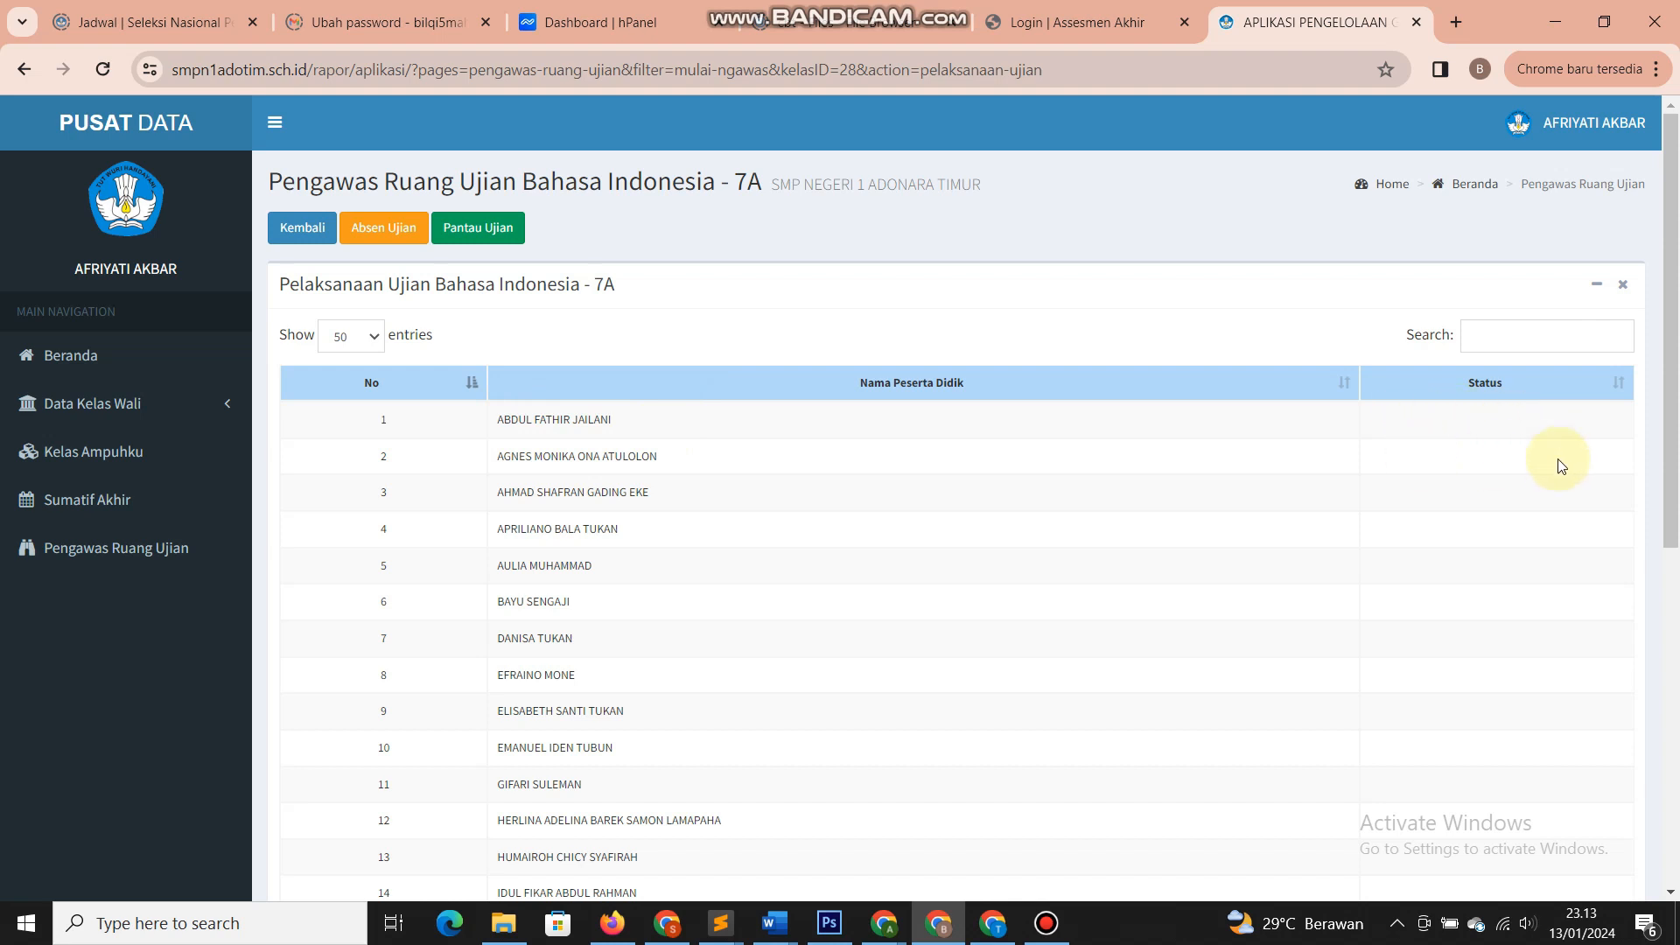
{"action": "left_click", "coordinate": [1496, 423]}
{"action": "left_click", "coordinate": [1488, 476]}
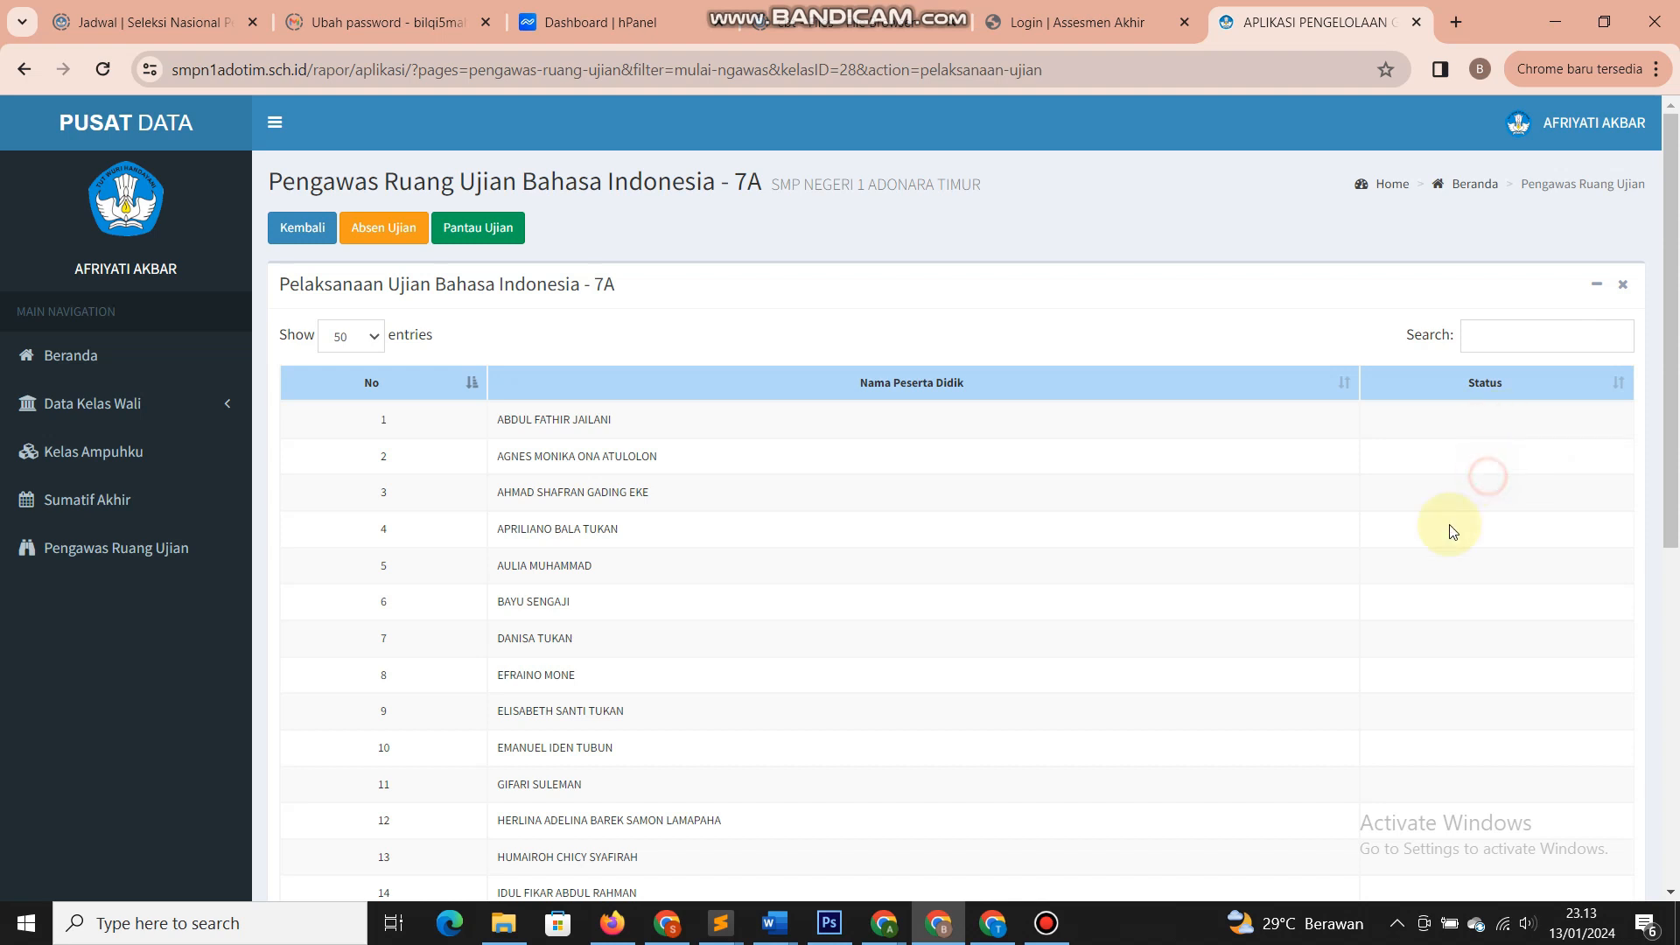
{"action": "left_click", "coordinate": [952, 527]}
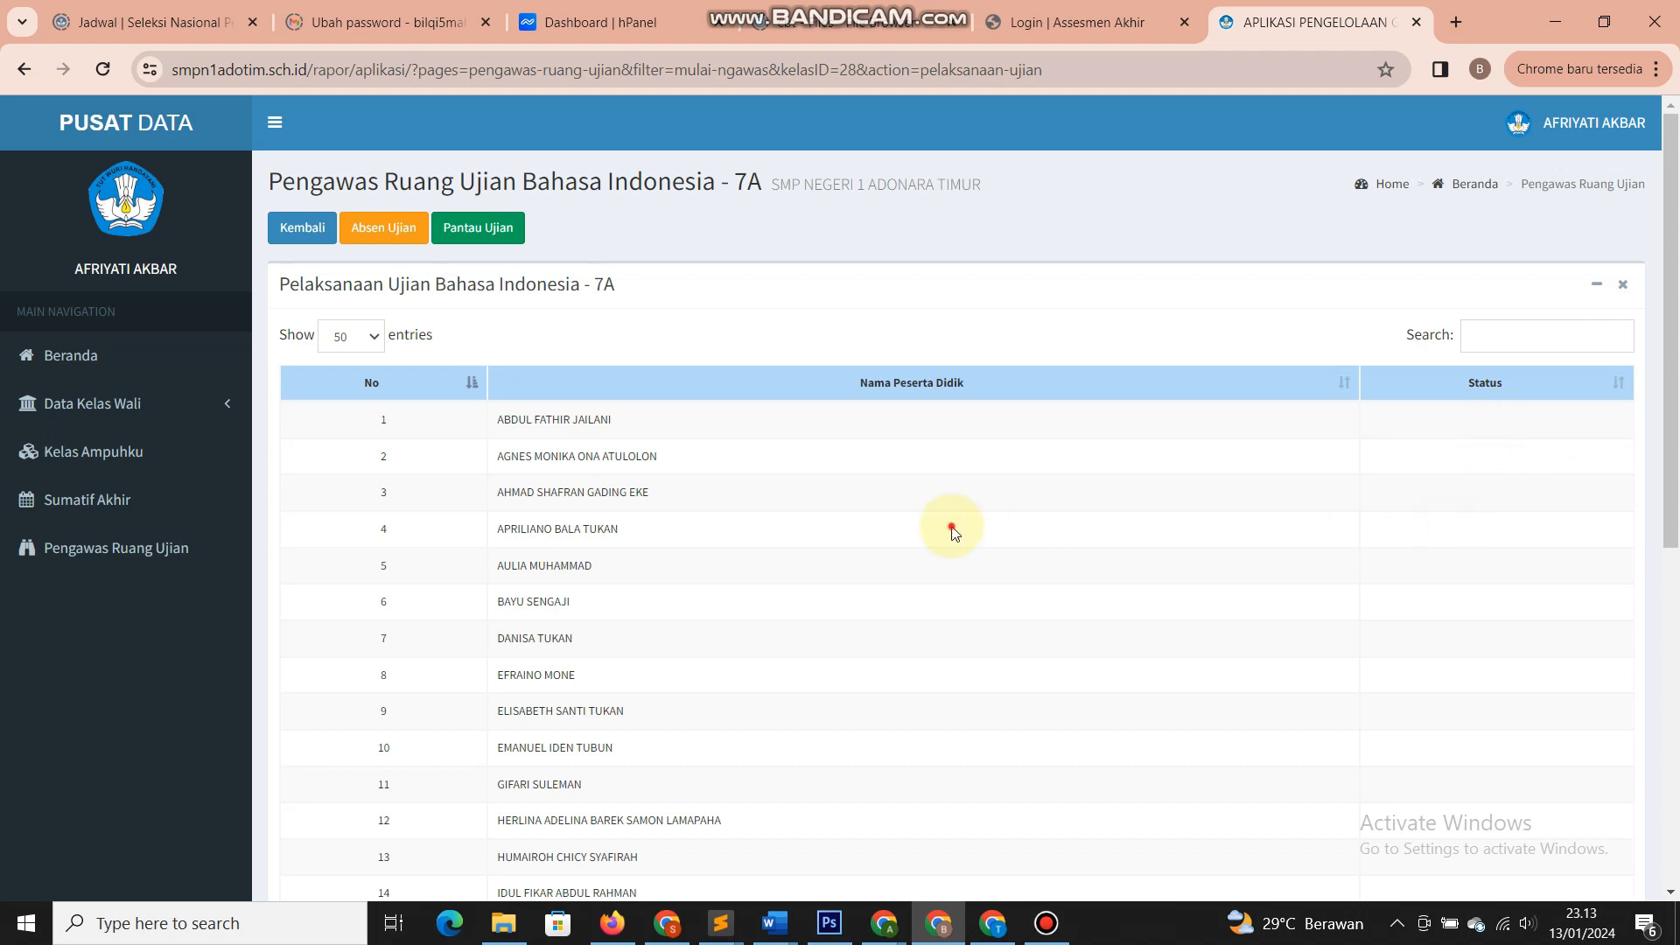
- Back on the attendance list, select the second student's NISN for copying
{"action": "left_click", "coordinate": [396, 235]}
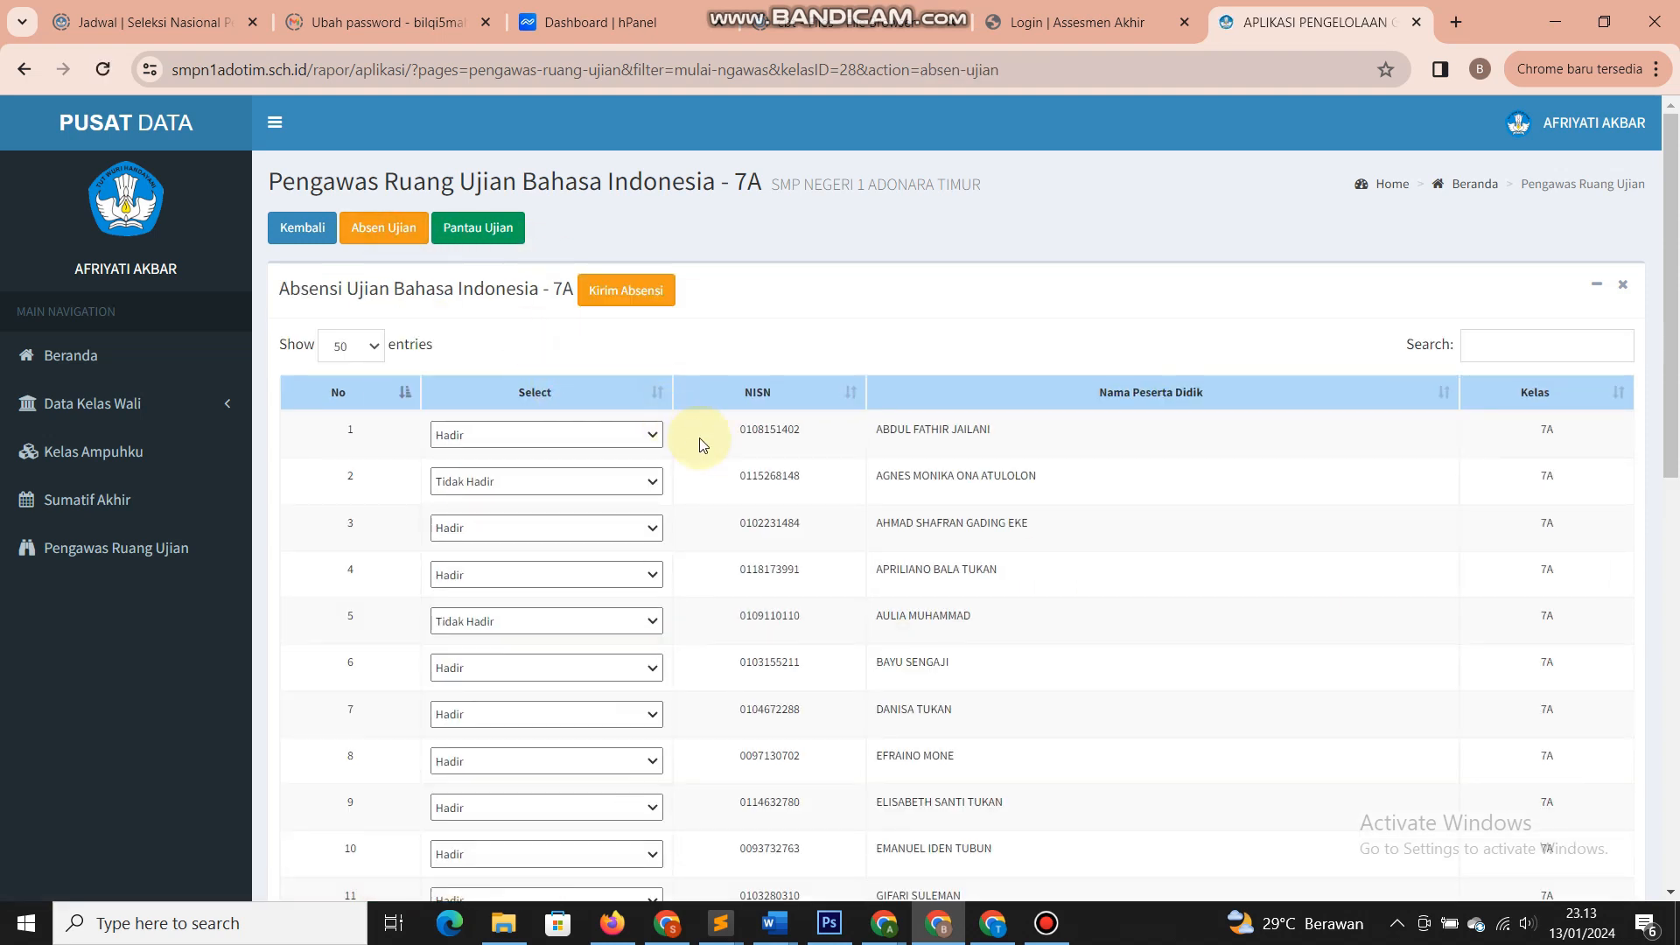
{"action": "scroll", "coordinate": [700, 445], "scroll_direction": "down", "scroll_amount": 2}
{"action": "scroll", "coordinate": [701, 444], "scroll_direction": "up", "scroll_amount": 2}
{"action": "scroll", "coordinate": [727, 536], "scroll_direction": "down", "scroll_amount": 2}
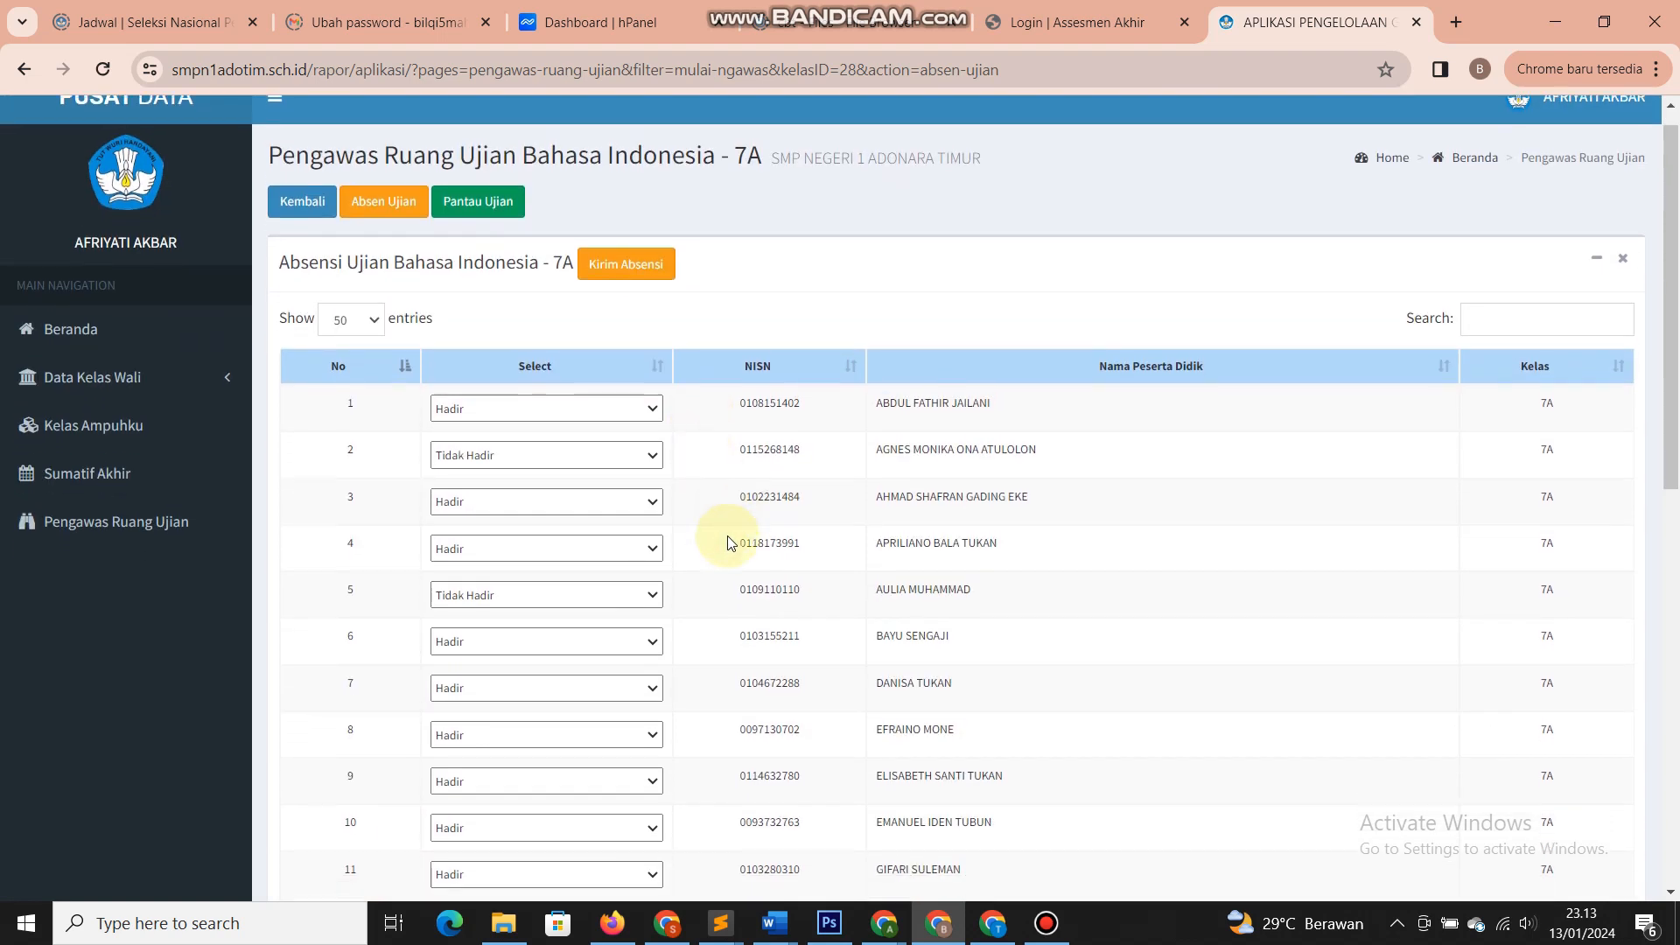
{"action": "scroll", "coordinate": [727, 536], "scroll_direction": "up", "scroll_amount": 2}
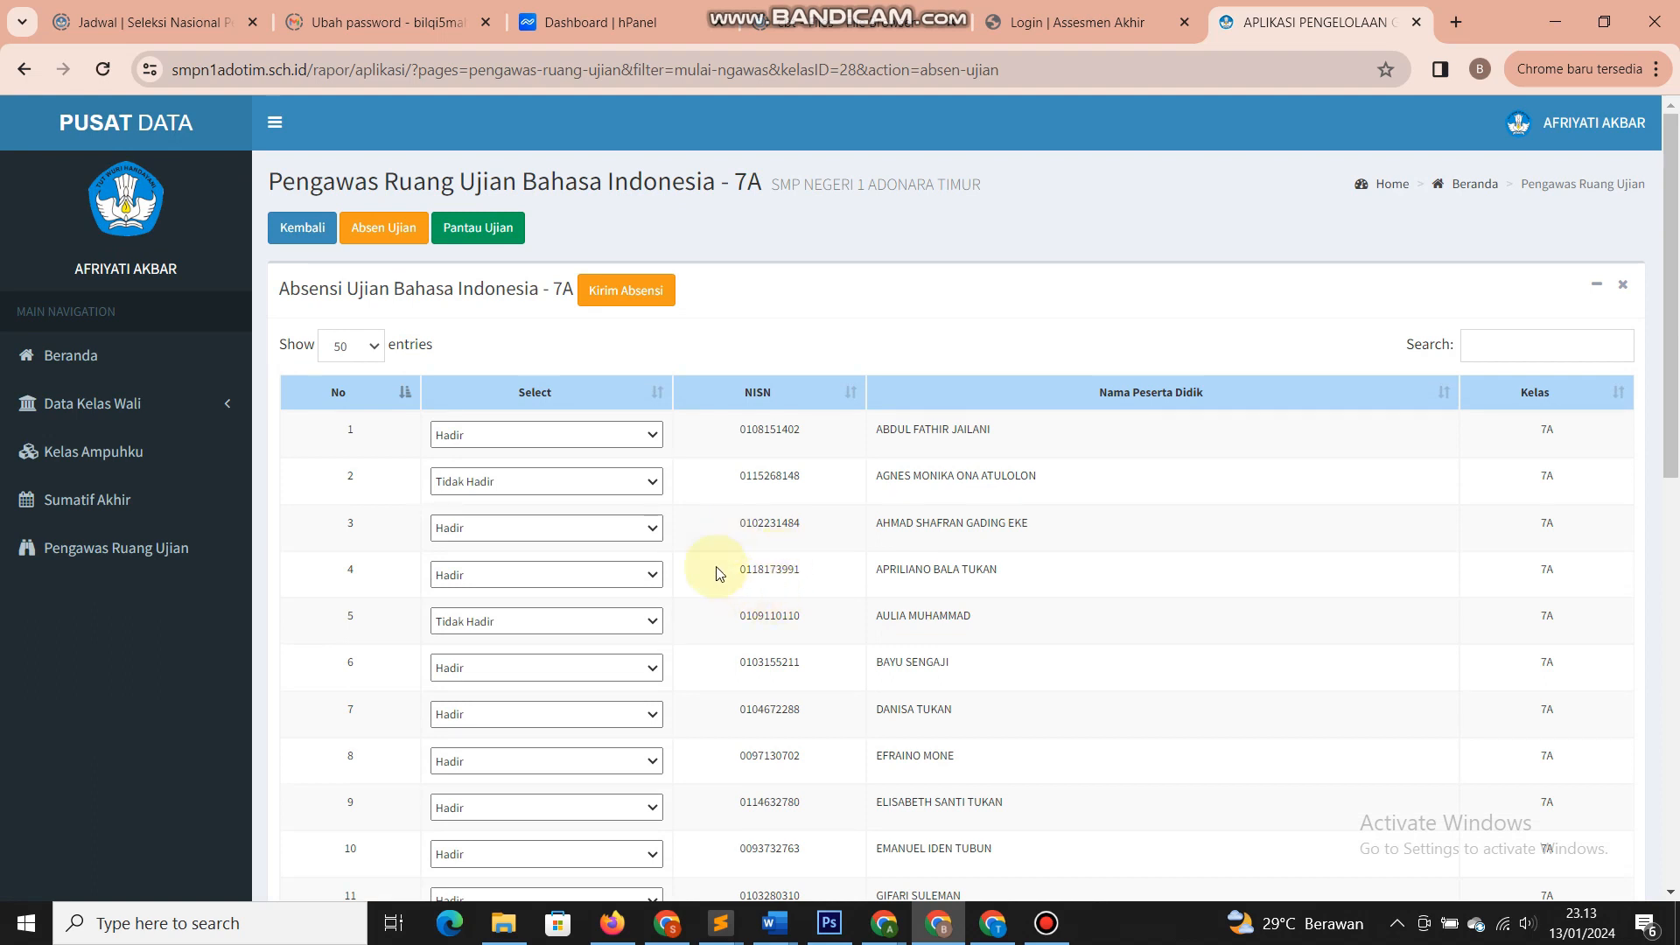
{"action": "double_click", "coordinate": [767, 477]}
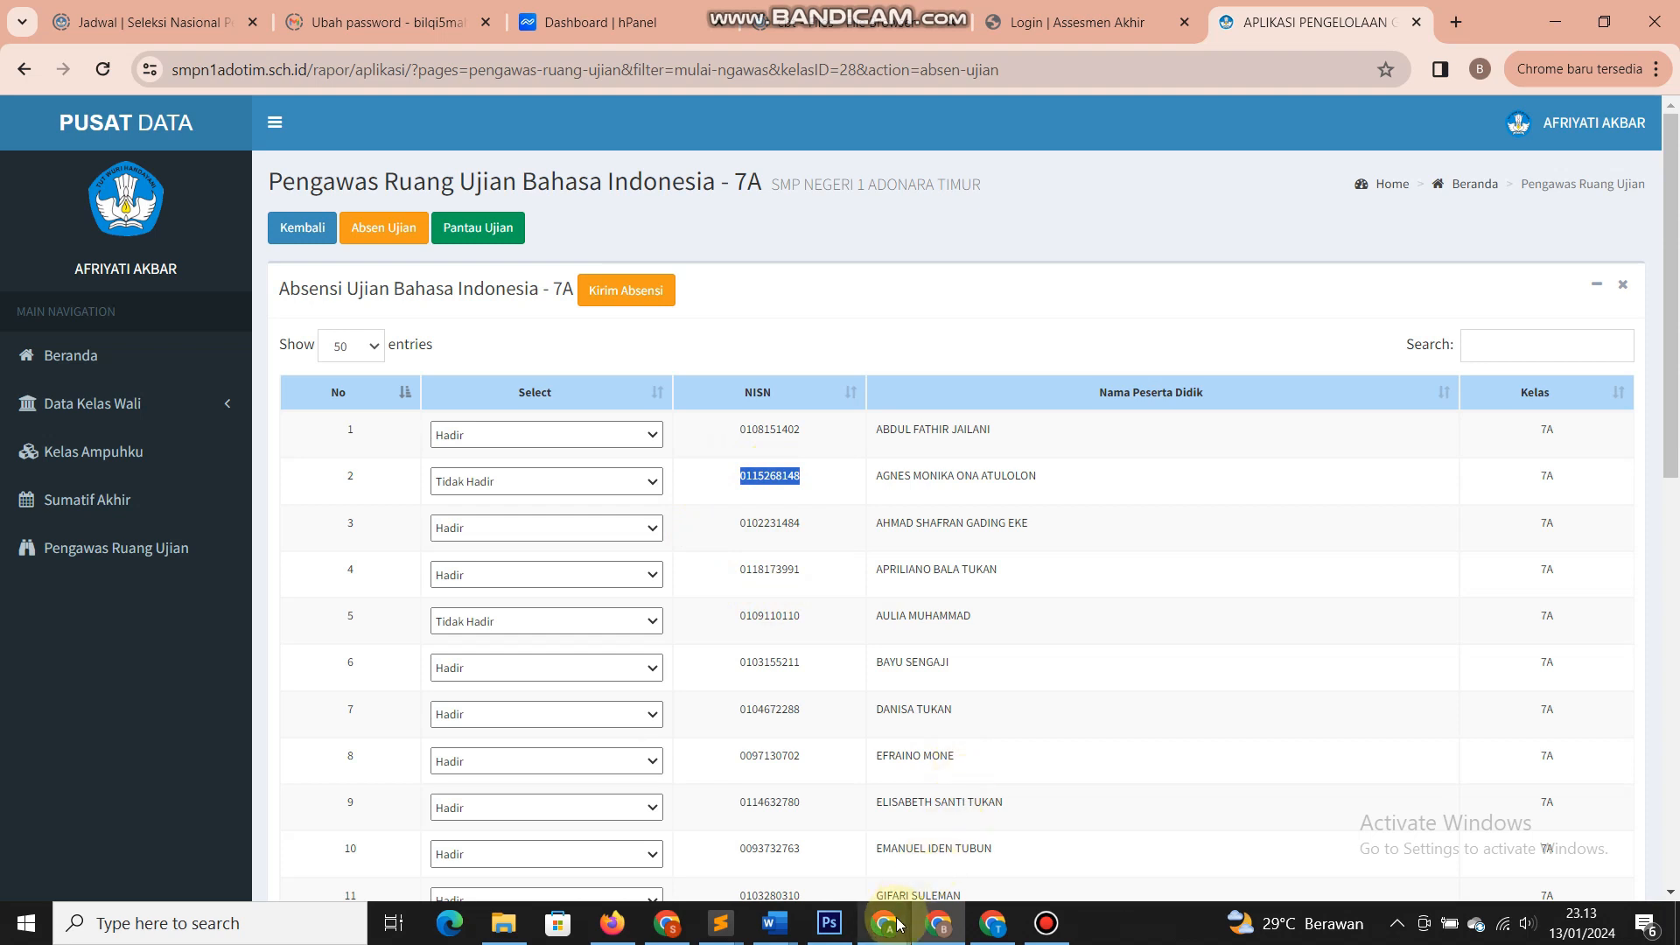
- Correct the 'exam' part of the Assesmen Akhir address and reload the login page
{"action": "mouse_move", "coordinate": [892, 922]}
{"action": "left_click", "coordinate": [1061, 20]}
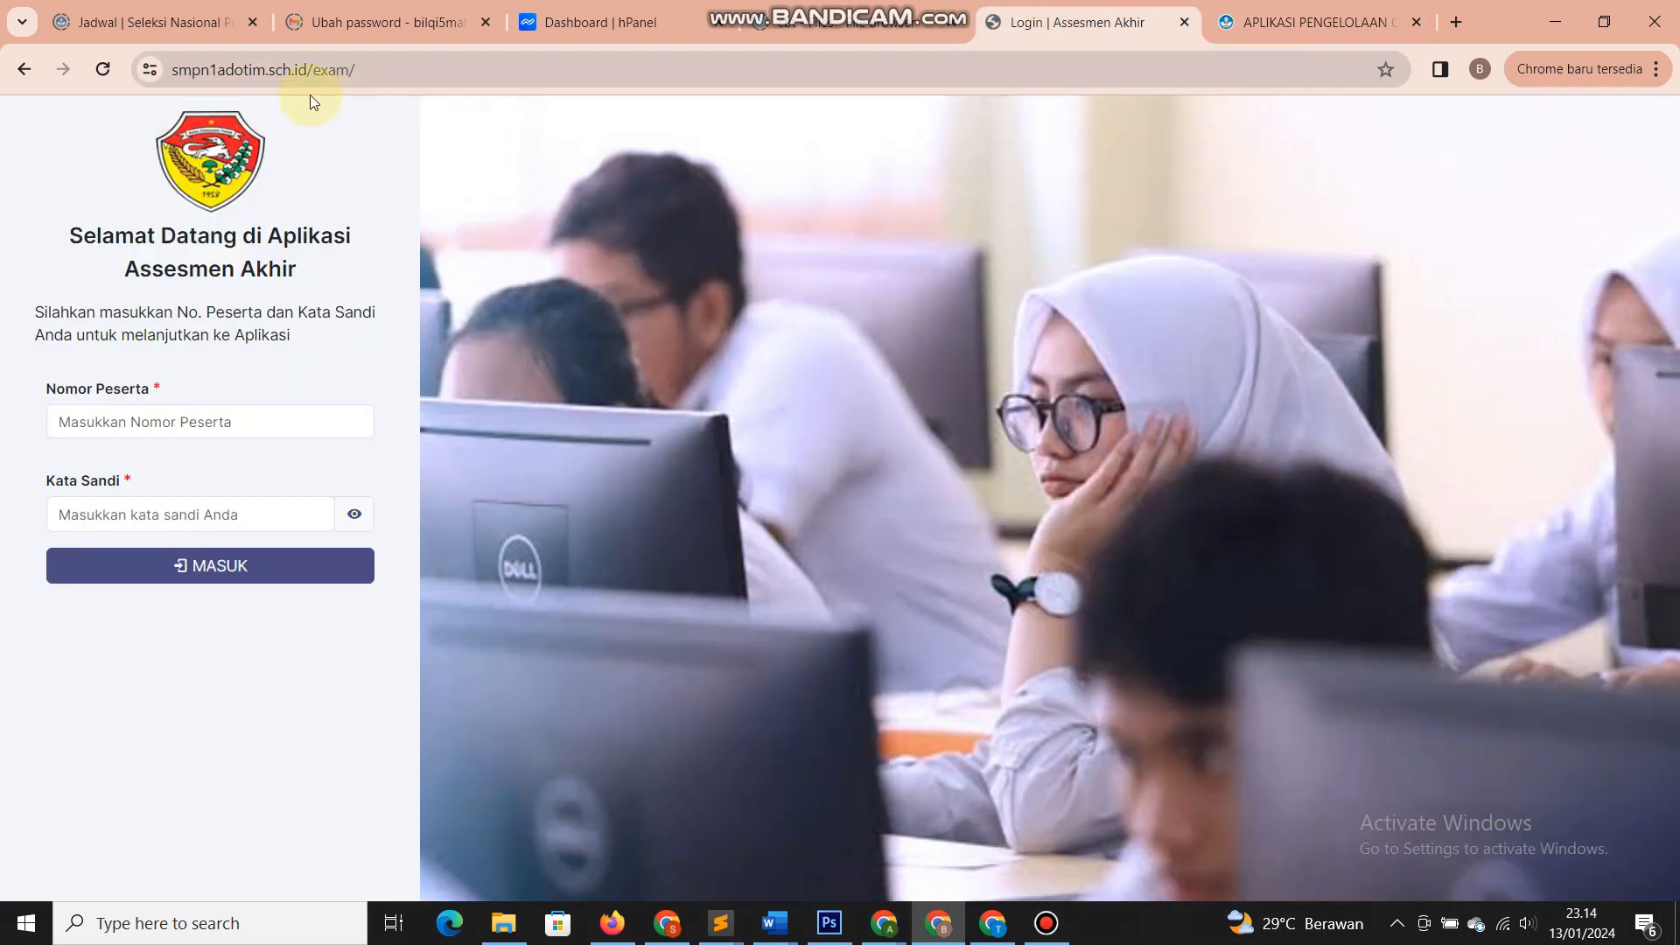
{"action": "left_click_drag", "start_coordinate": [186, 71], "coordinate": [421, 71]}
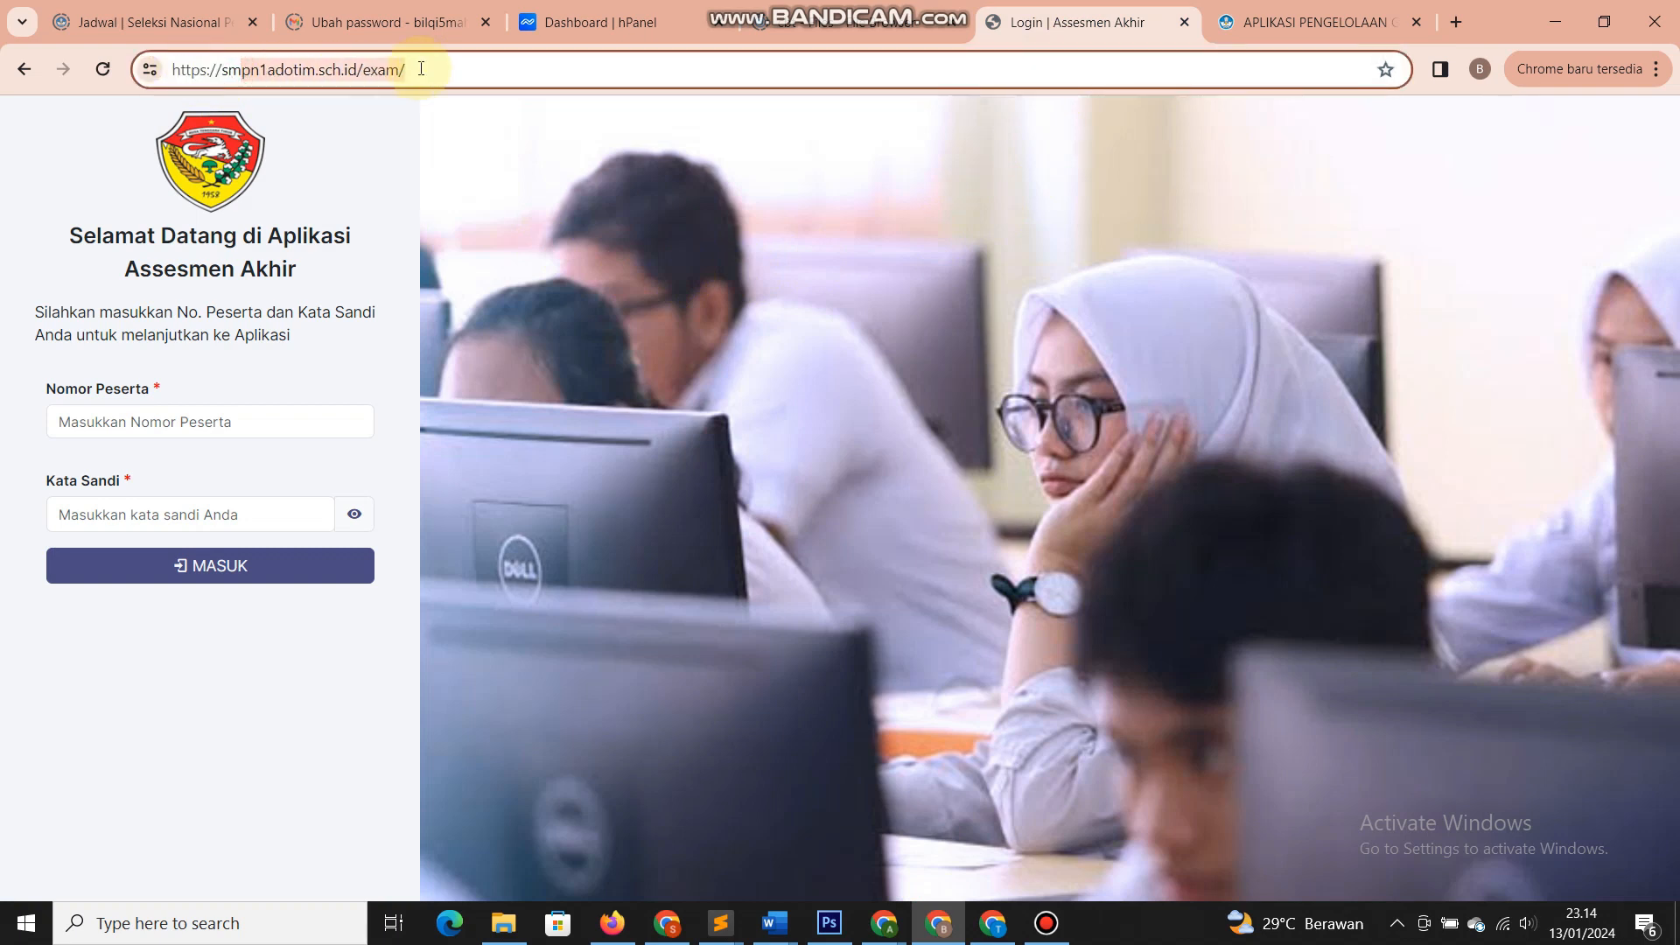
{"action": "left_click", "coordinate": [420, 71]}
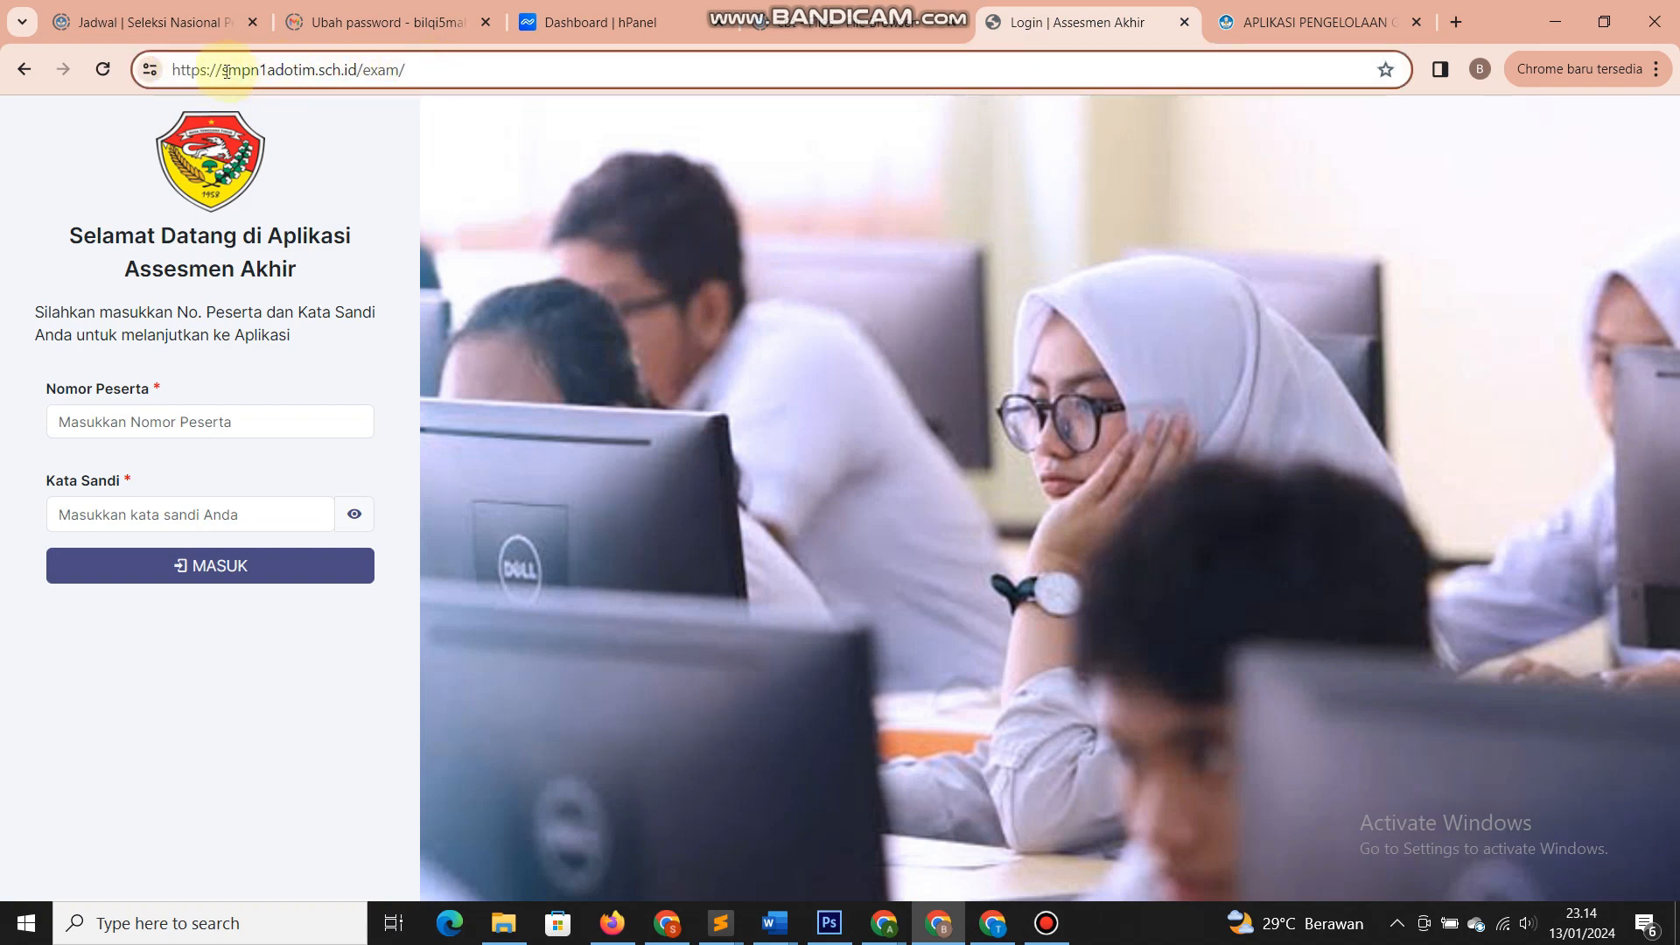
{"action": "left_click_drag", "start_coordinate": [224, 71], "coordinate": [357, 71]}
{"action": "left_click", "coordinate": [365, 70]}
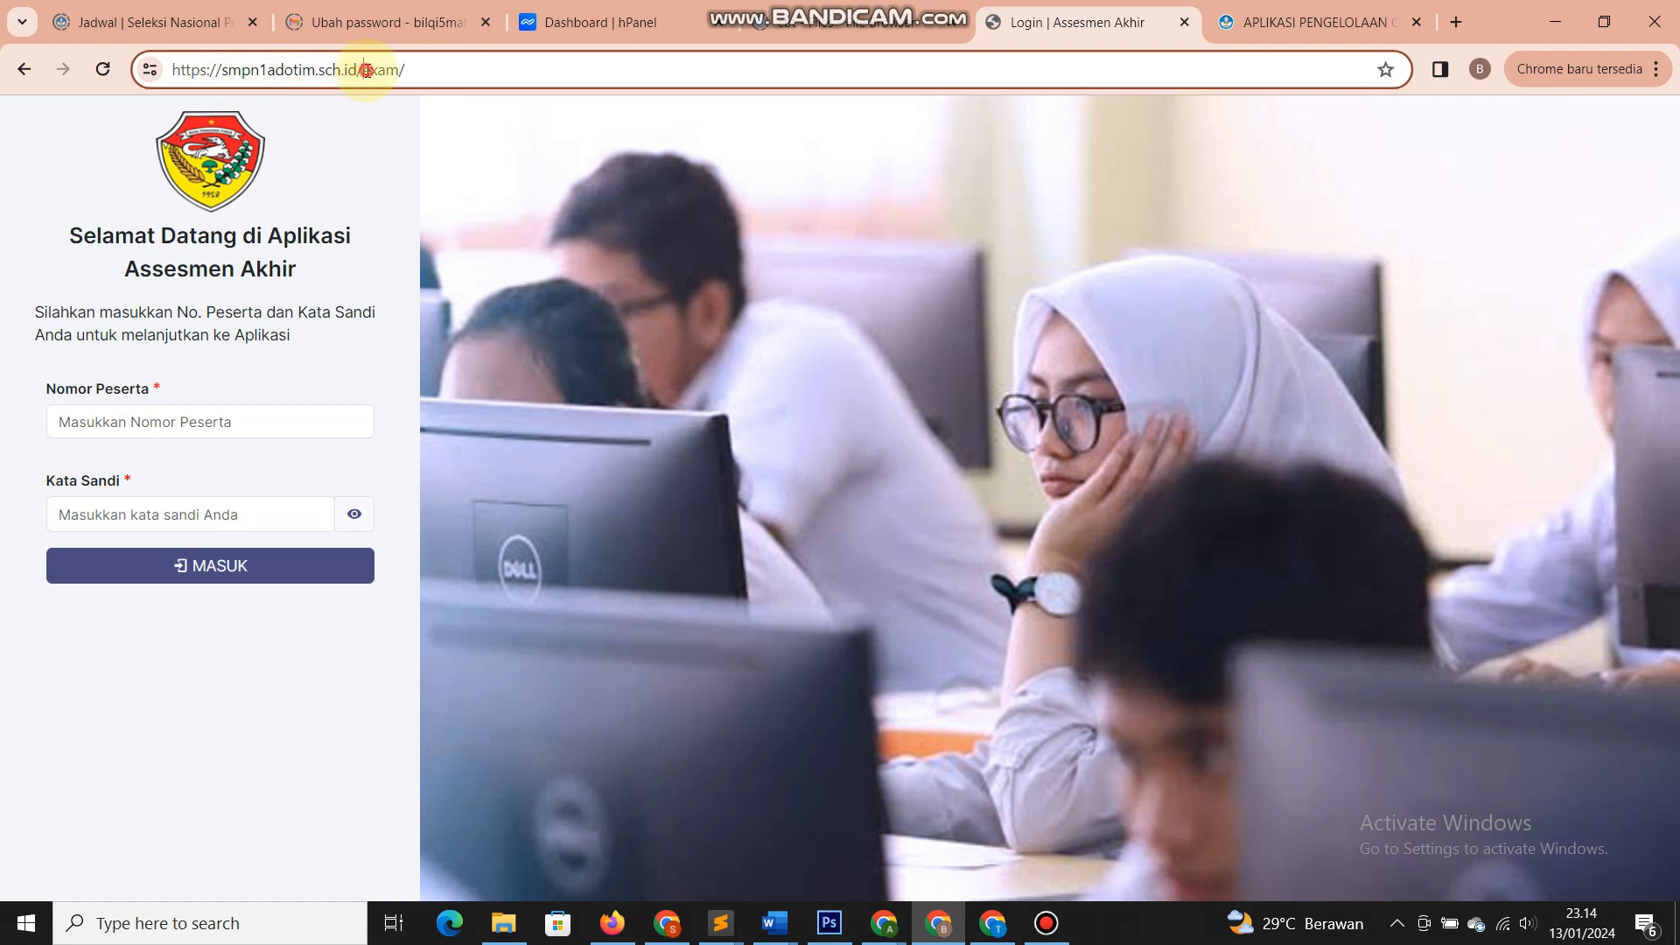
{"action": "double_click", "coordinate": [385, 74]}
{"action": "left_click", "coordinate": [380, 76]}
{"action": "key", "text": "BackSpace"}
{"action": "key", "text": "BackSpace"}
{"action": "key", "text": "BackSpace"}
{"action": "key", "text": "BackSpace"}
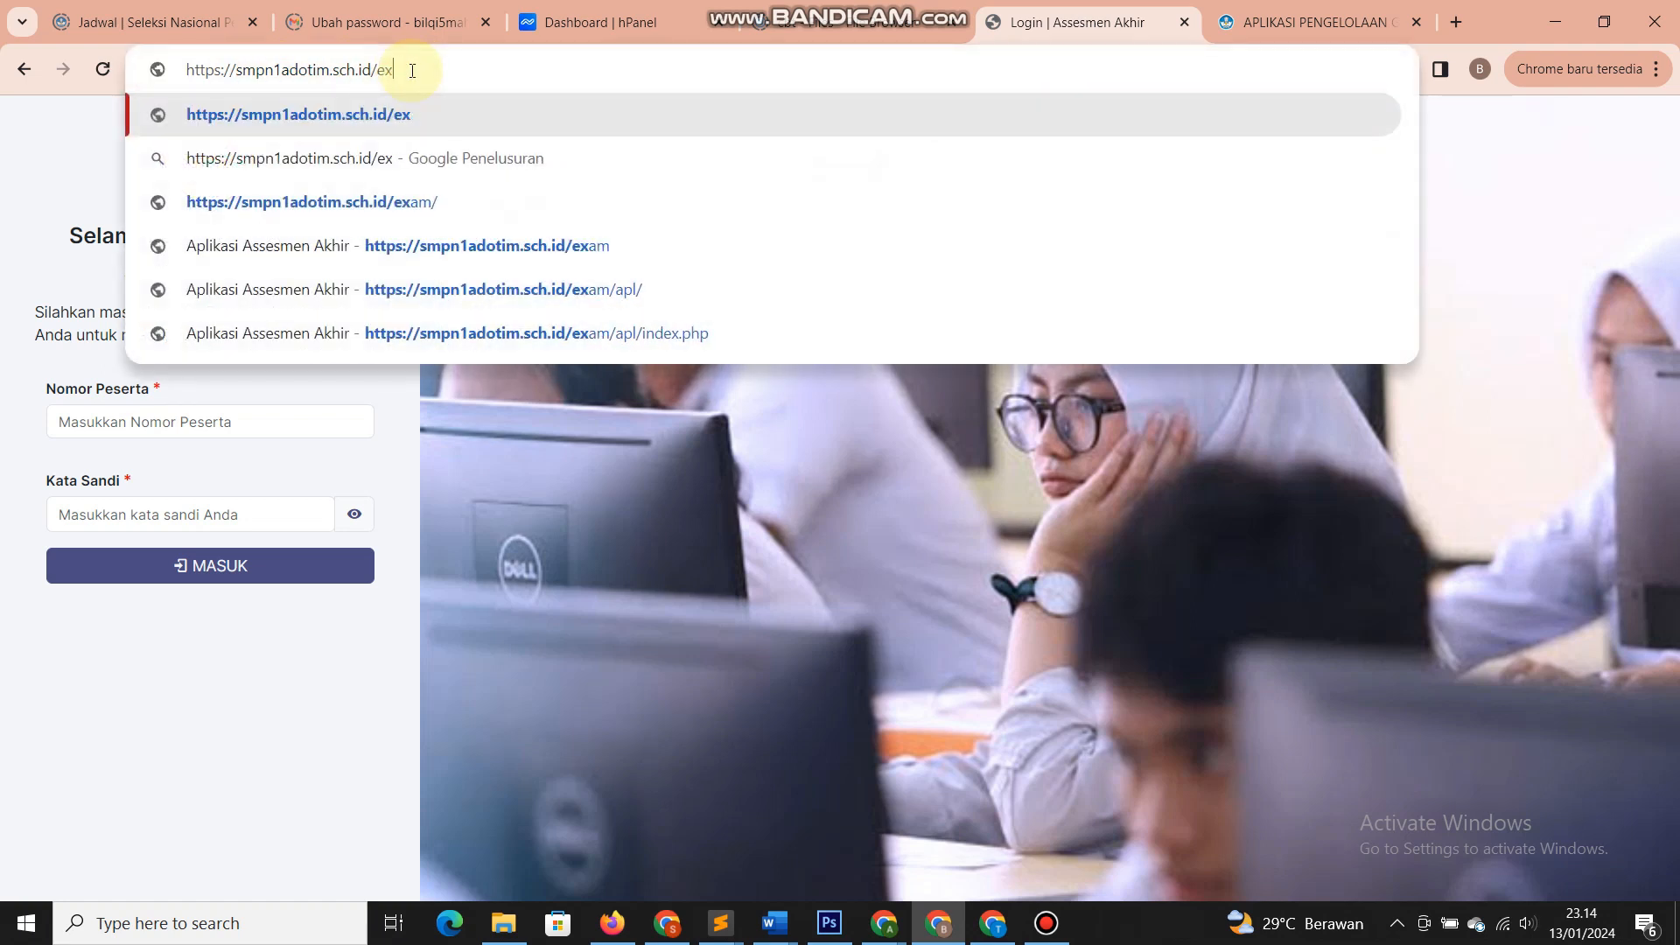
{"action": "type", "text": "xam/"}
{"action": "key", "text": "Return"}
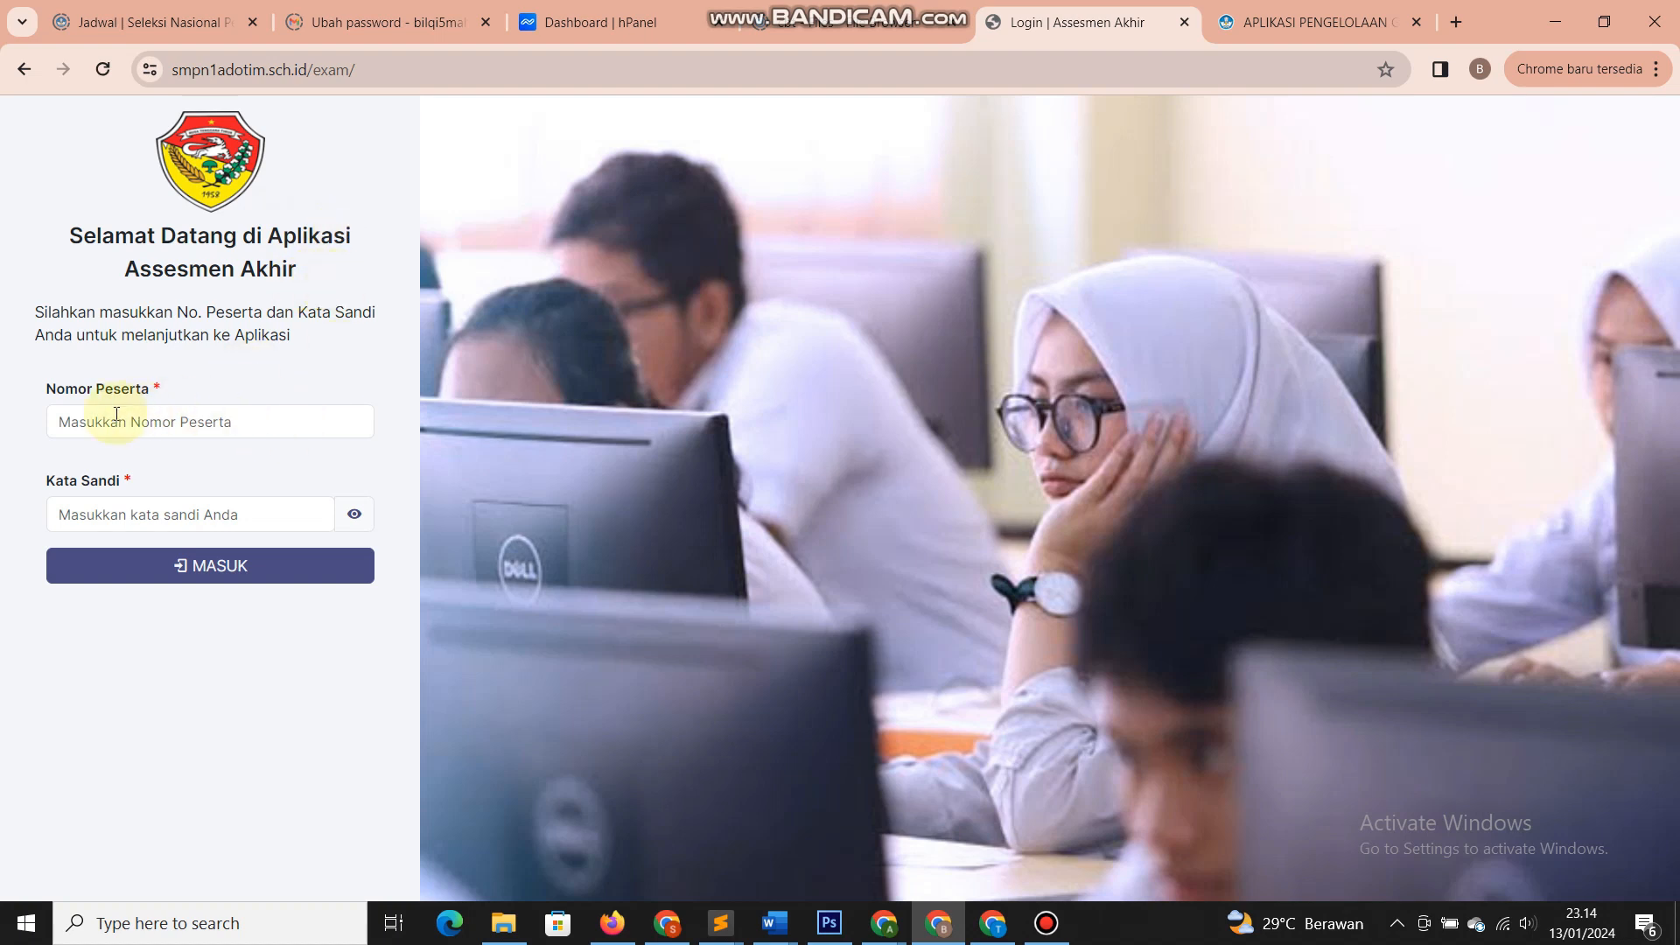
- Log in as the absent student with the saved participant number and pasted password
{"action": "left_click", "coordinate": [115, 418]}
{"action": "left_click", "coordinate": [175, 551]}
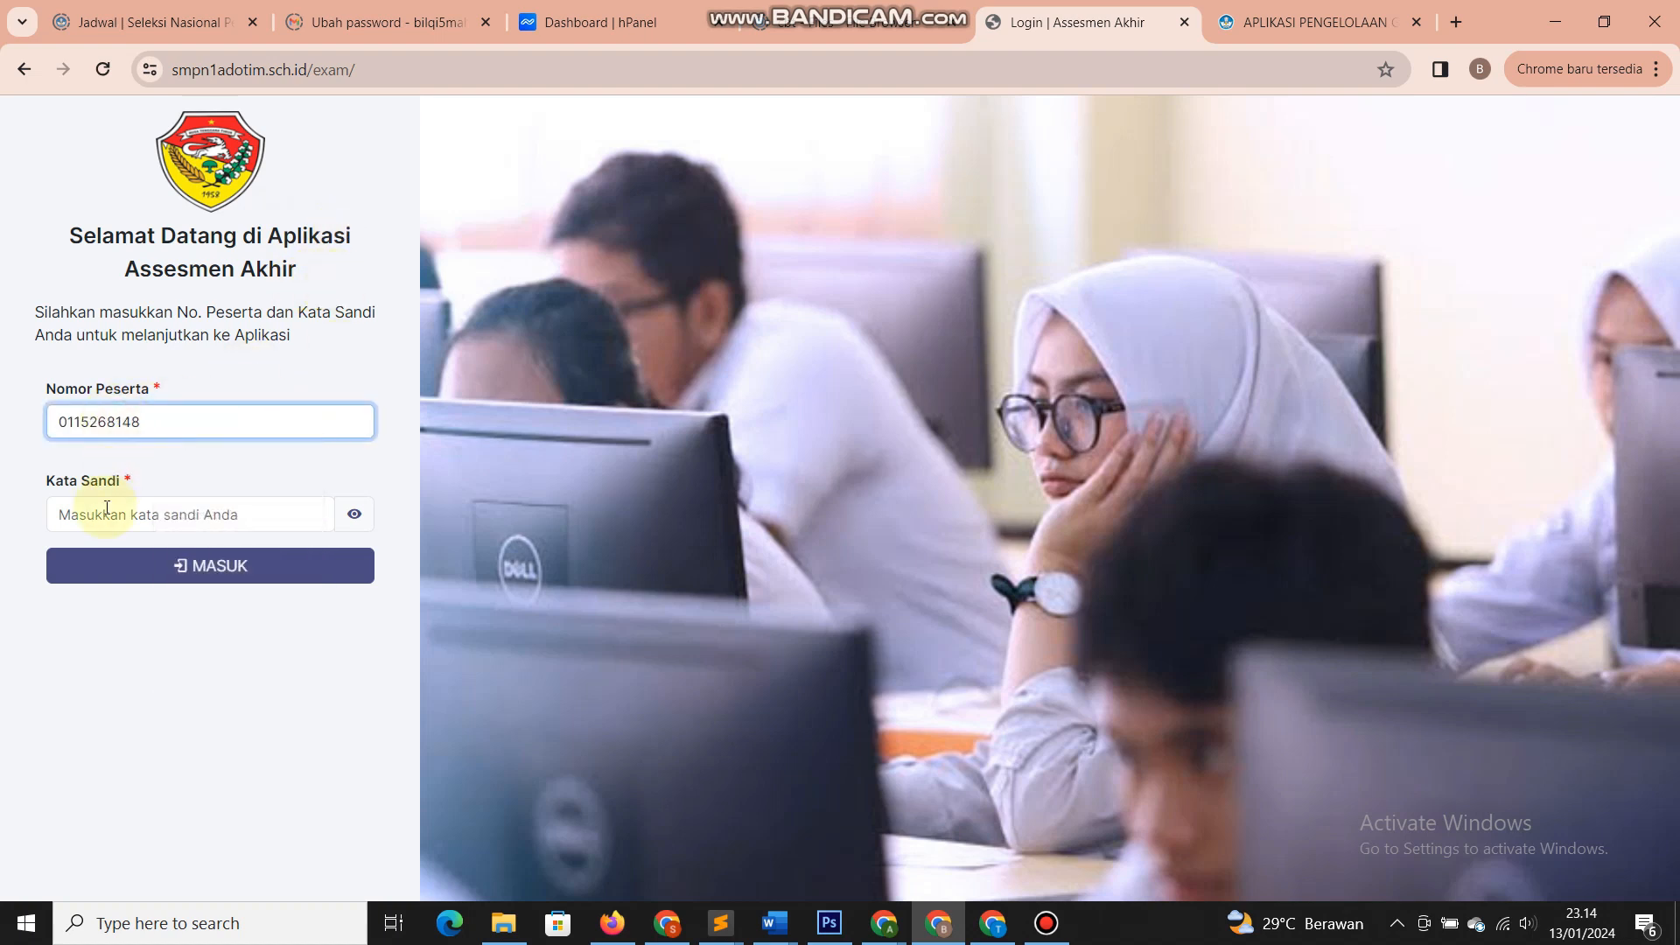
{"action": "left_click", "coordinate": [103, 513]}
{"action": "key", "text": "ctrl+v"}
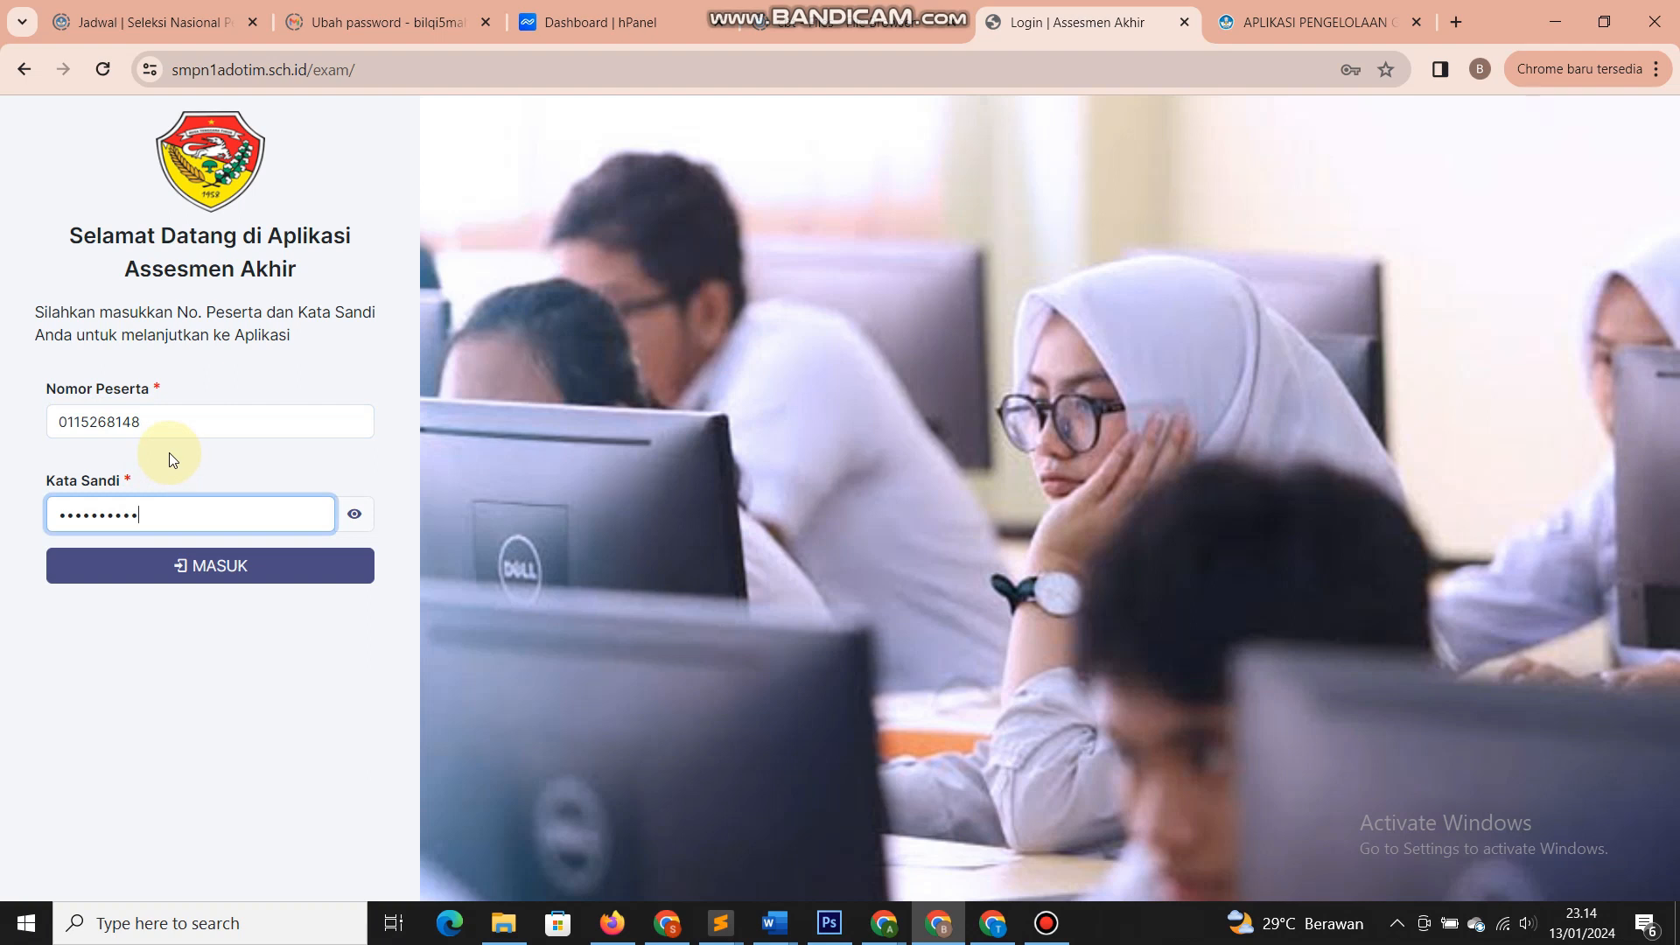
{"action": "left_click", "coordinate": [164, 574]}
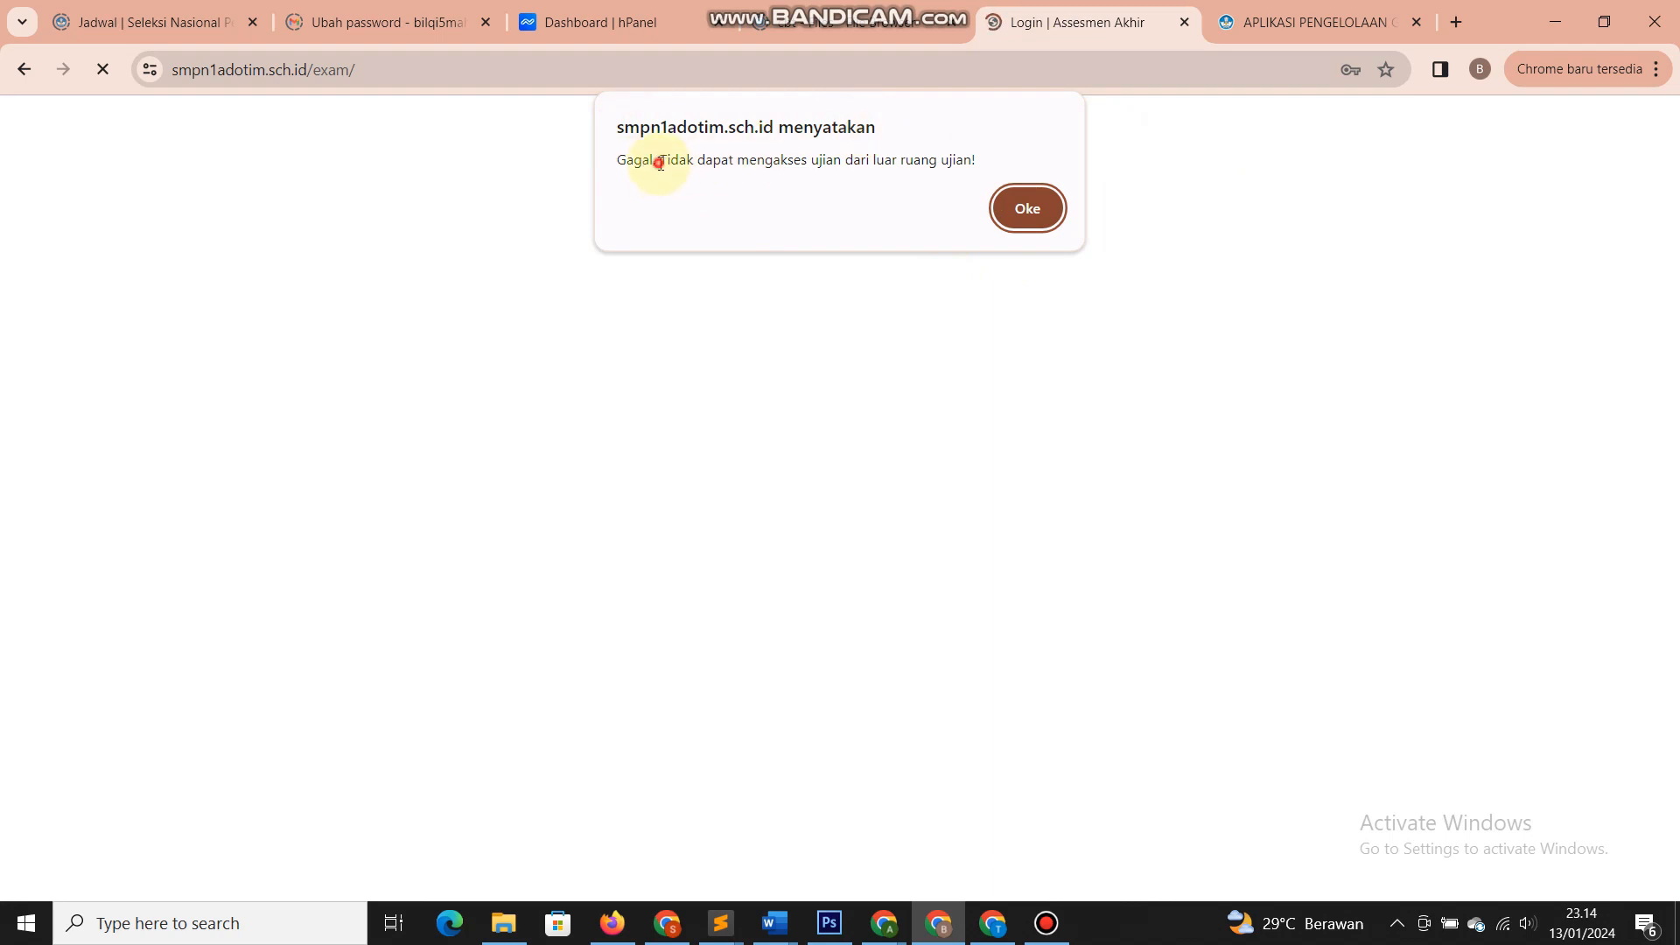
- Read the 'Tidak dapat mengakses ujian dari luar ruang ujian' error and dismiss it with Oke
{"action": "left_click_drag", "start_coordinate": [659, 163], "coordinate": [993, 160]}
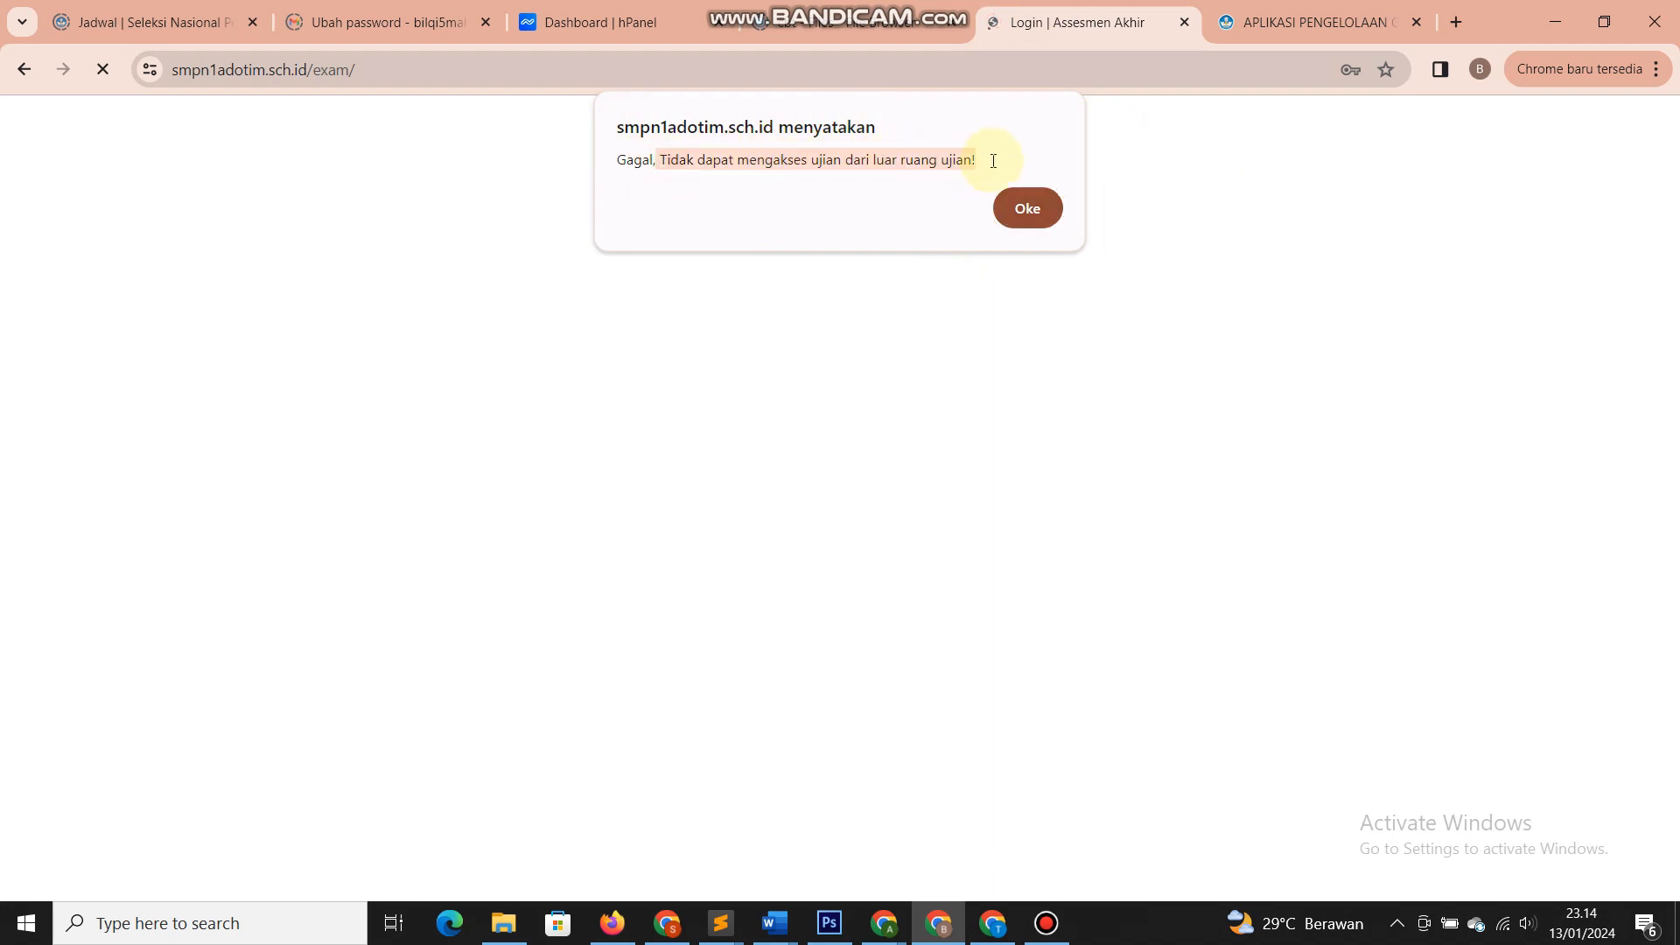
{"action": "left_click", "coordinate": [993, 161]}
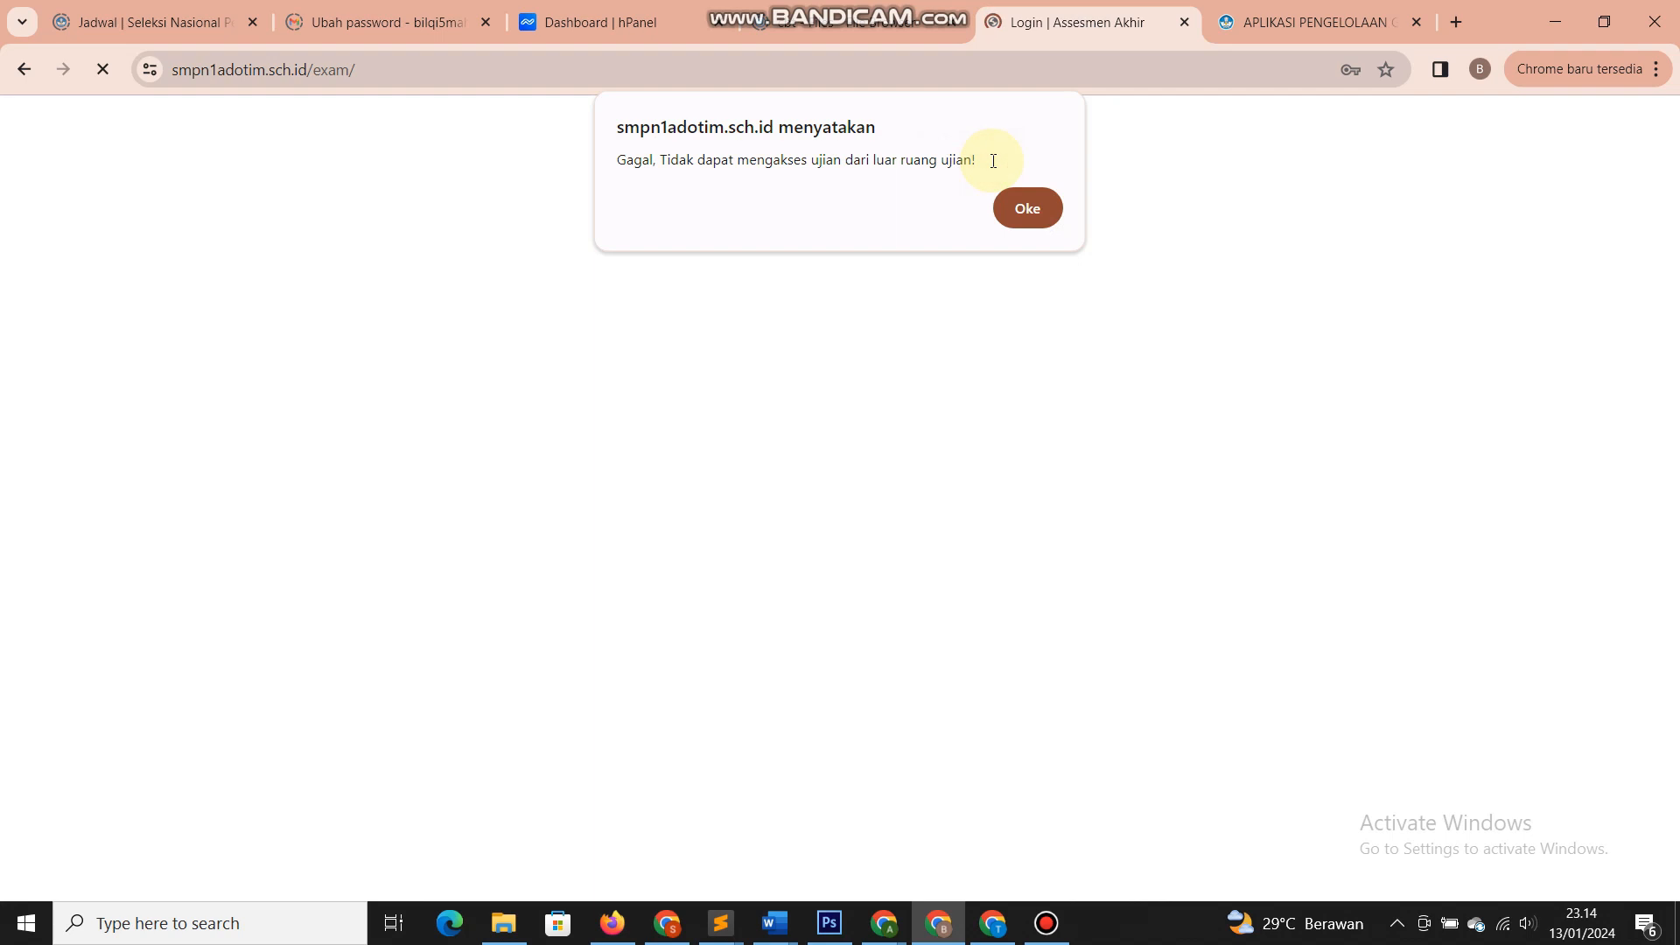
{"action": "left_click_drag", "start_coordinate": [988, 160], "coordinate": [604, 160]}
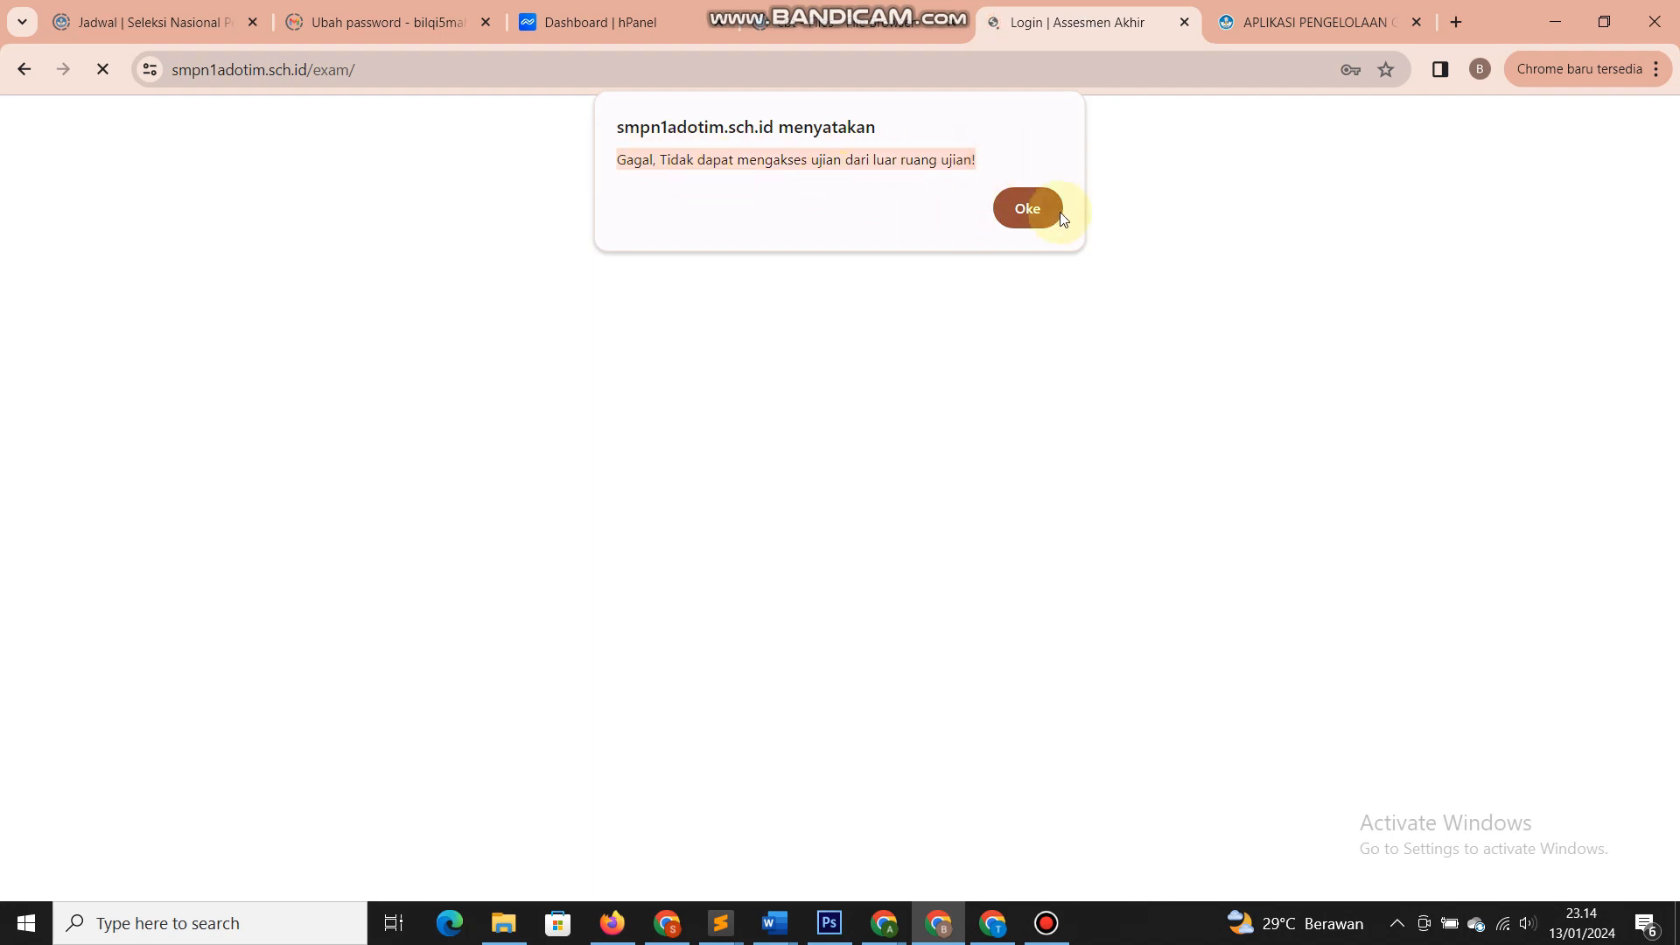
{"action": "left_click", "coordinate": [1031, 212]}
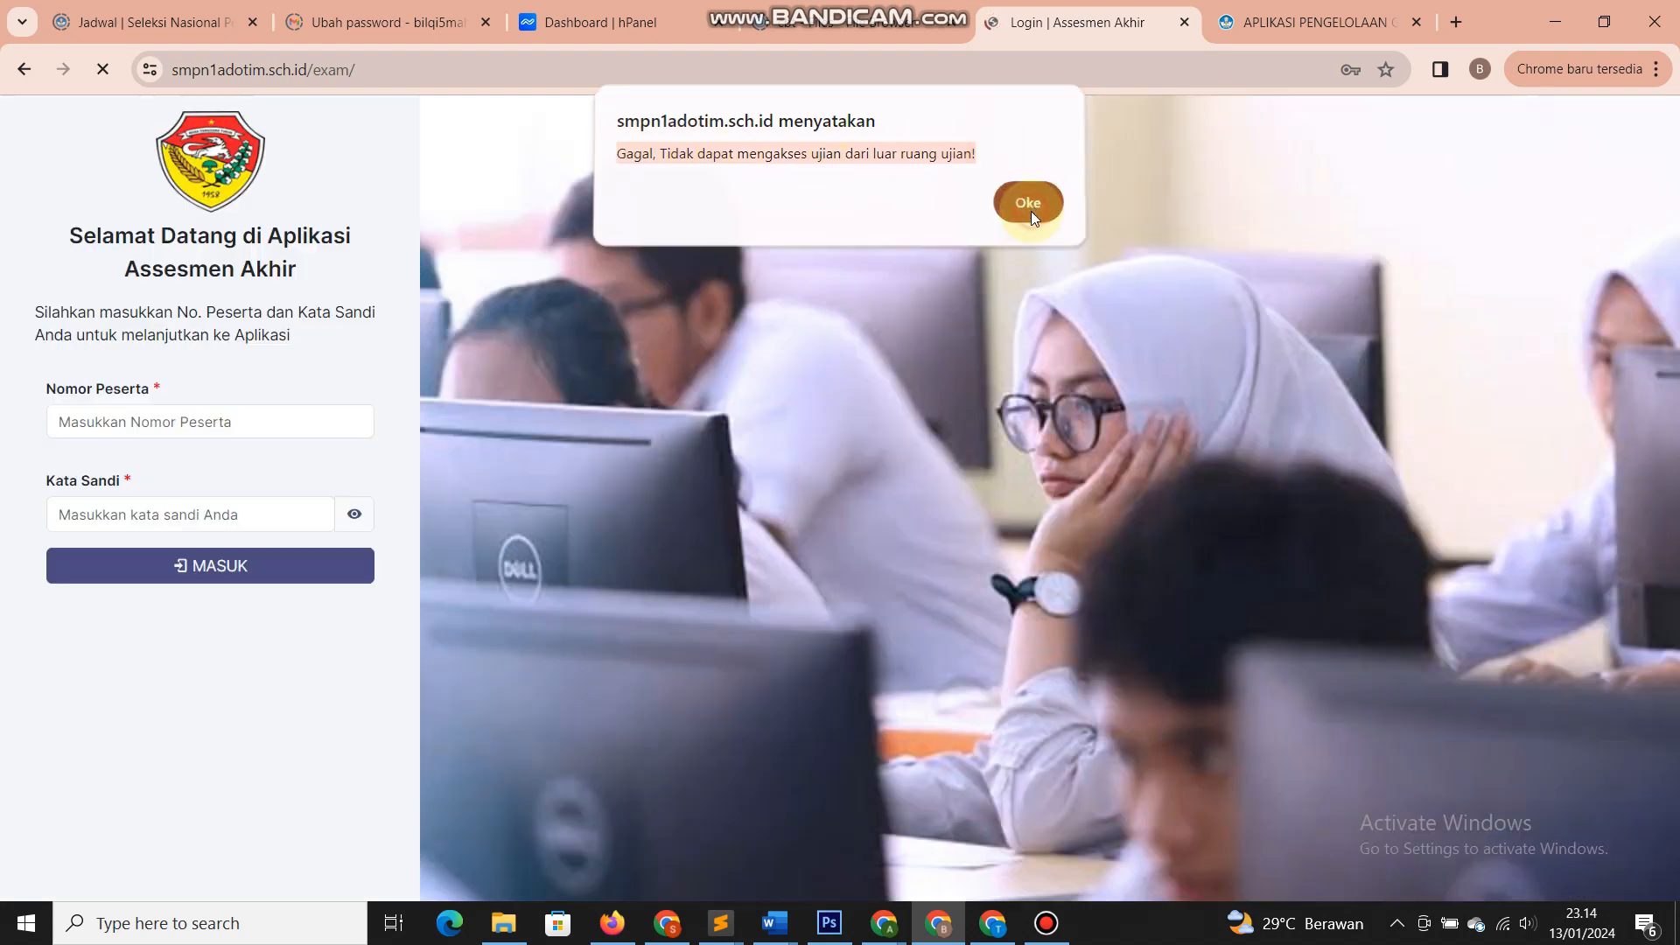
- Log in to Assesmen Akhir as the first student using their copied NISN and password
{"action": "left_click", "coordinate": [1272, 23]}
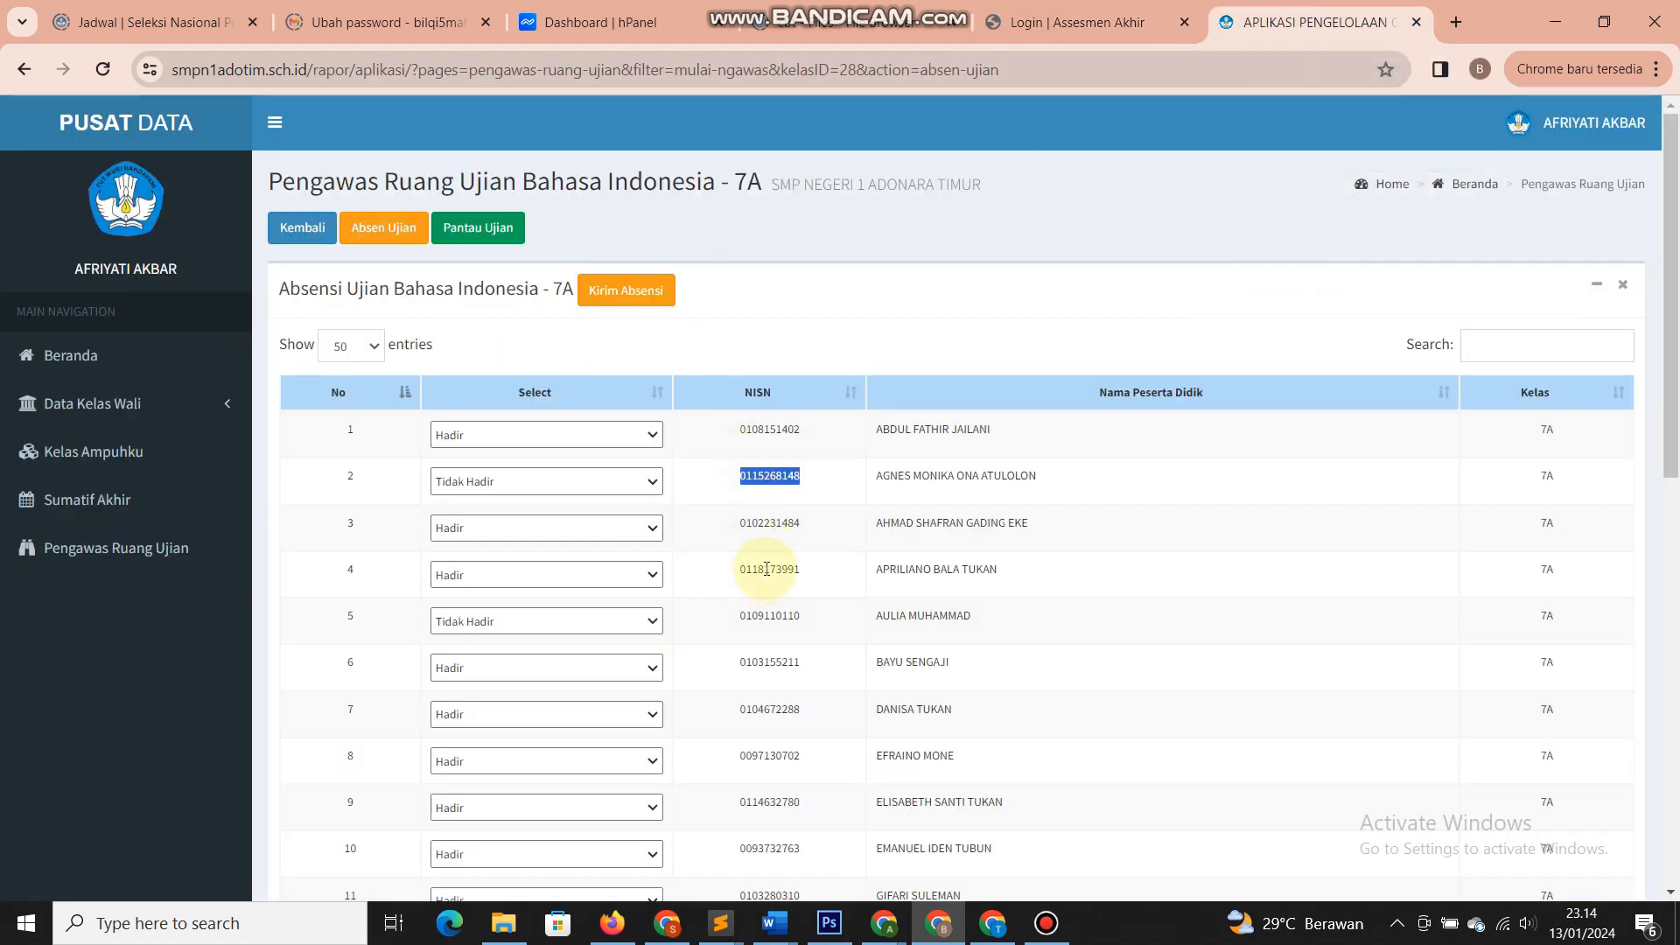
{"action": "double_click", "coordinate": [763, 431]}
{"action": "key", "text": "ctrl+c"}
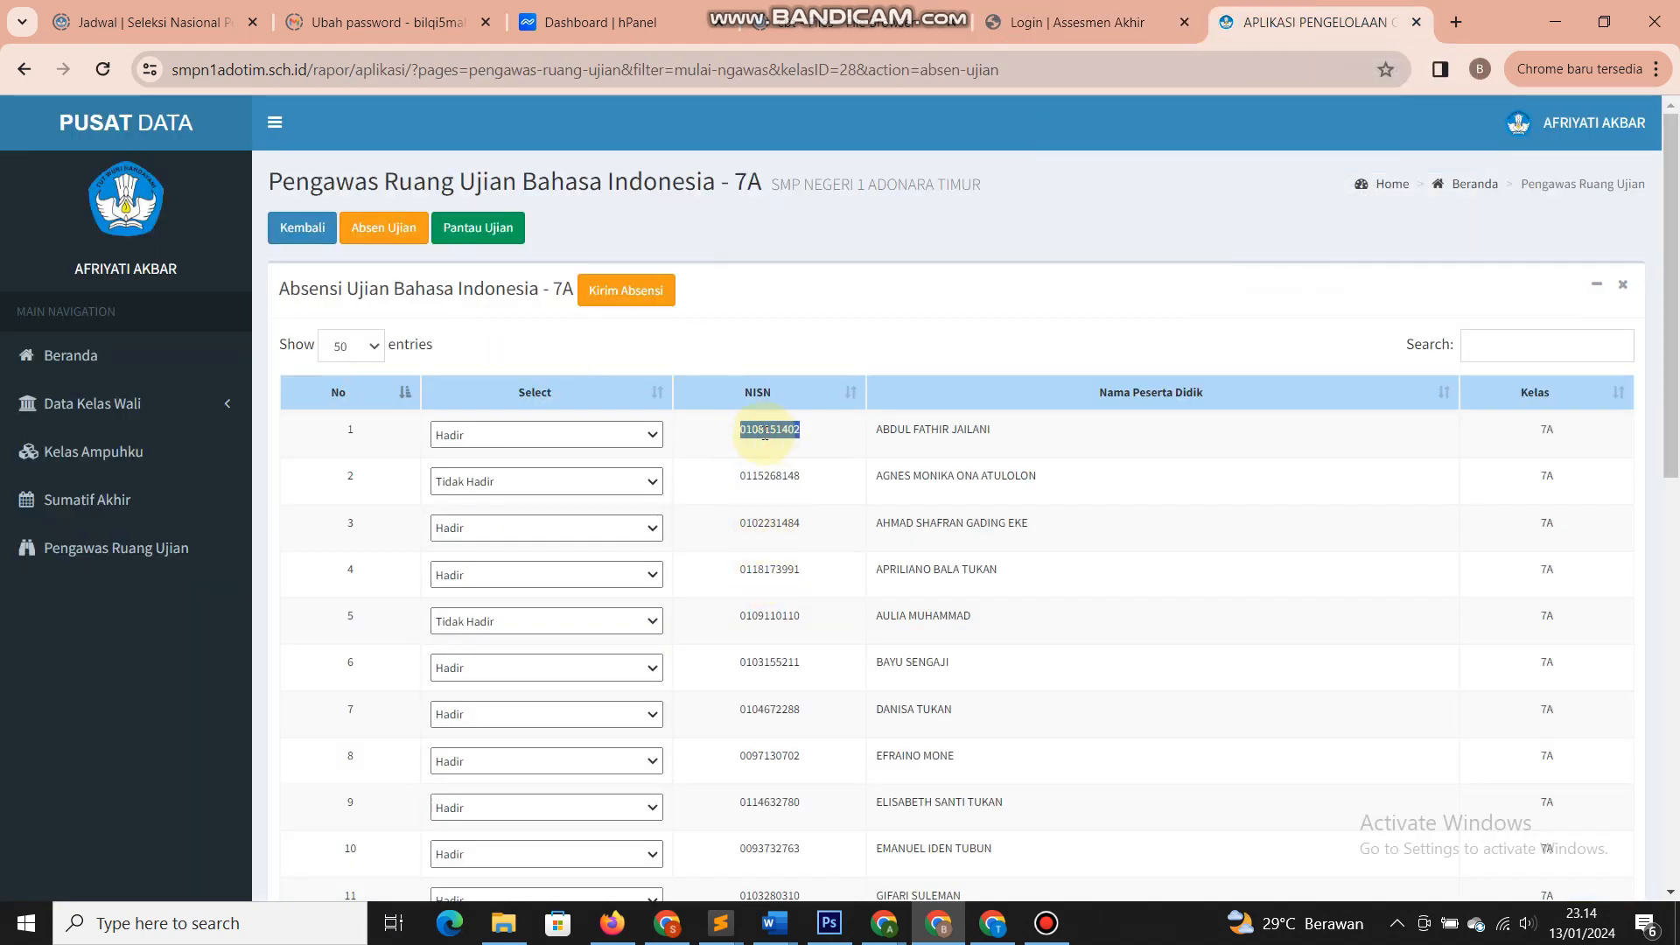
{"action": "left_click", "coordinate": [1030, 33]}
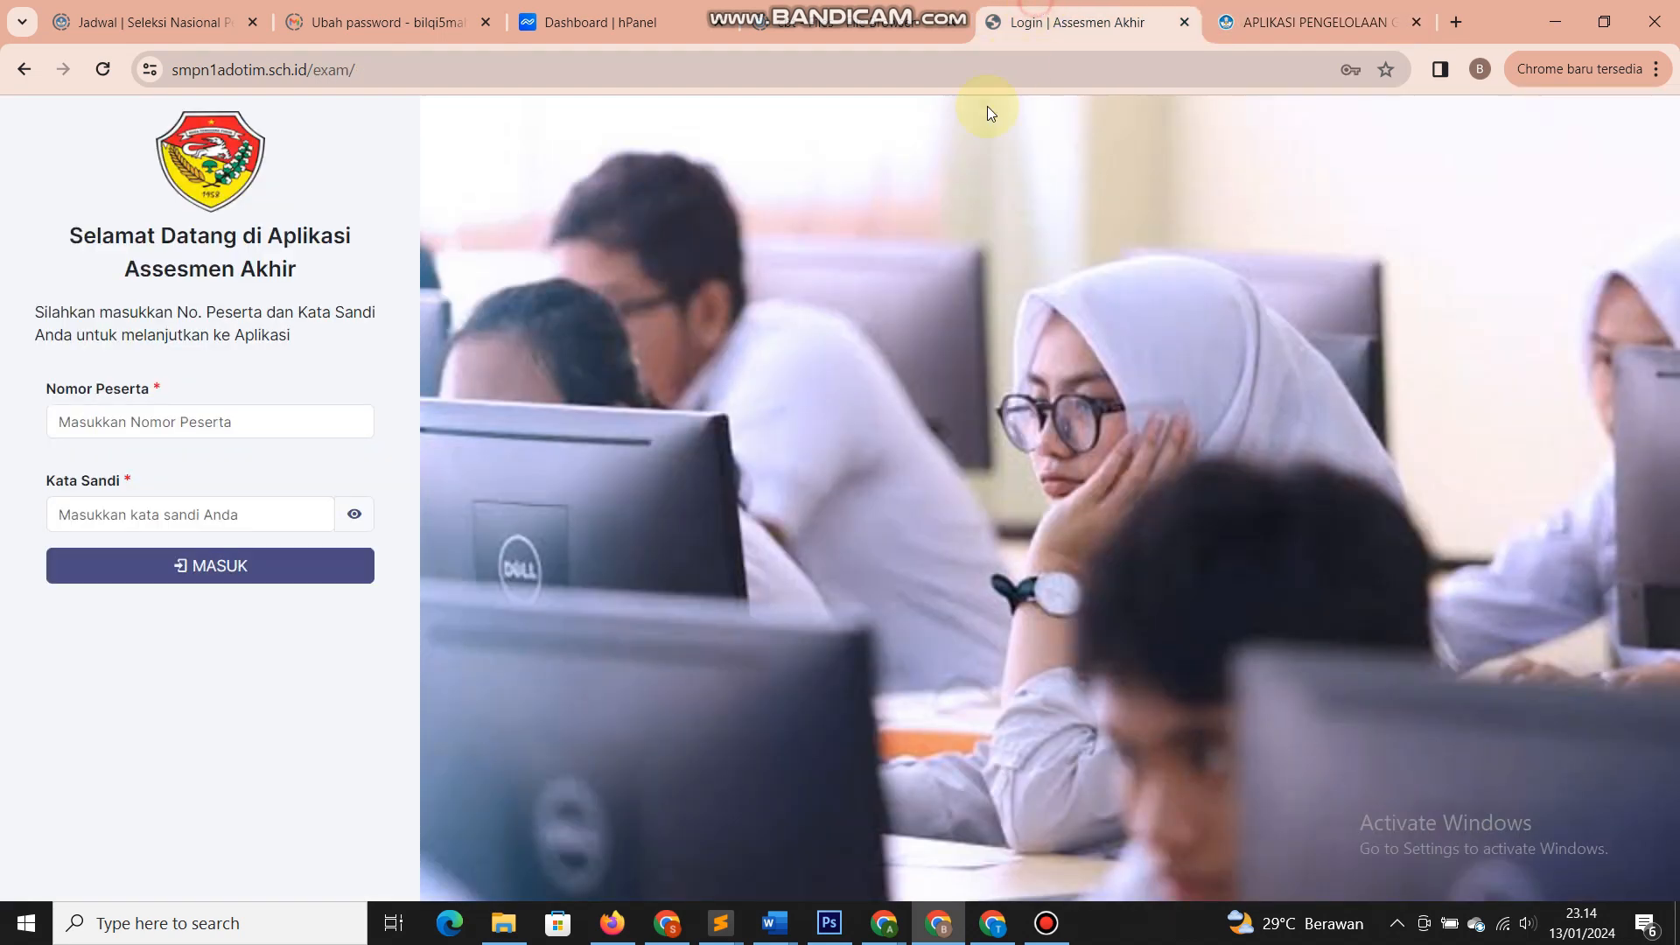
{"action": "left_click", "coordinate": [269, 408]}
{"action": "key", "text": "ctrl+v"}
{"action": "left_click", "coordinate": [81, 515]}
{"action": "key", "text": "ctrl+v"}
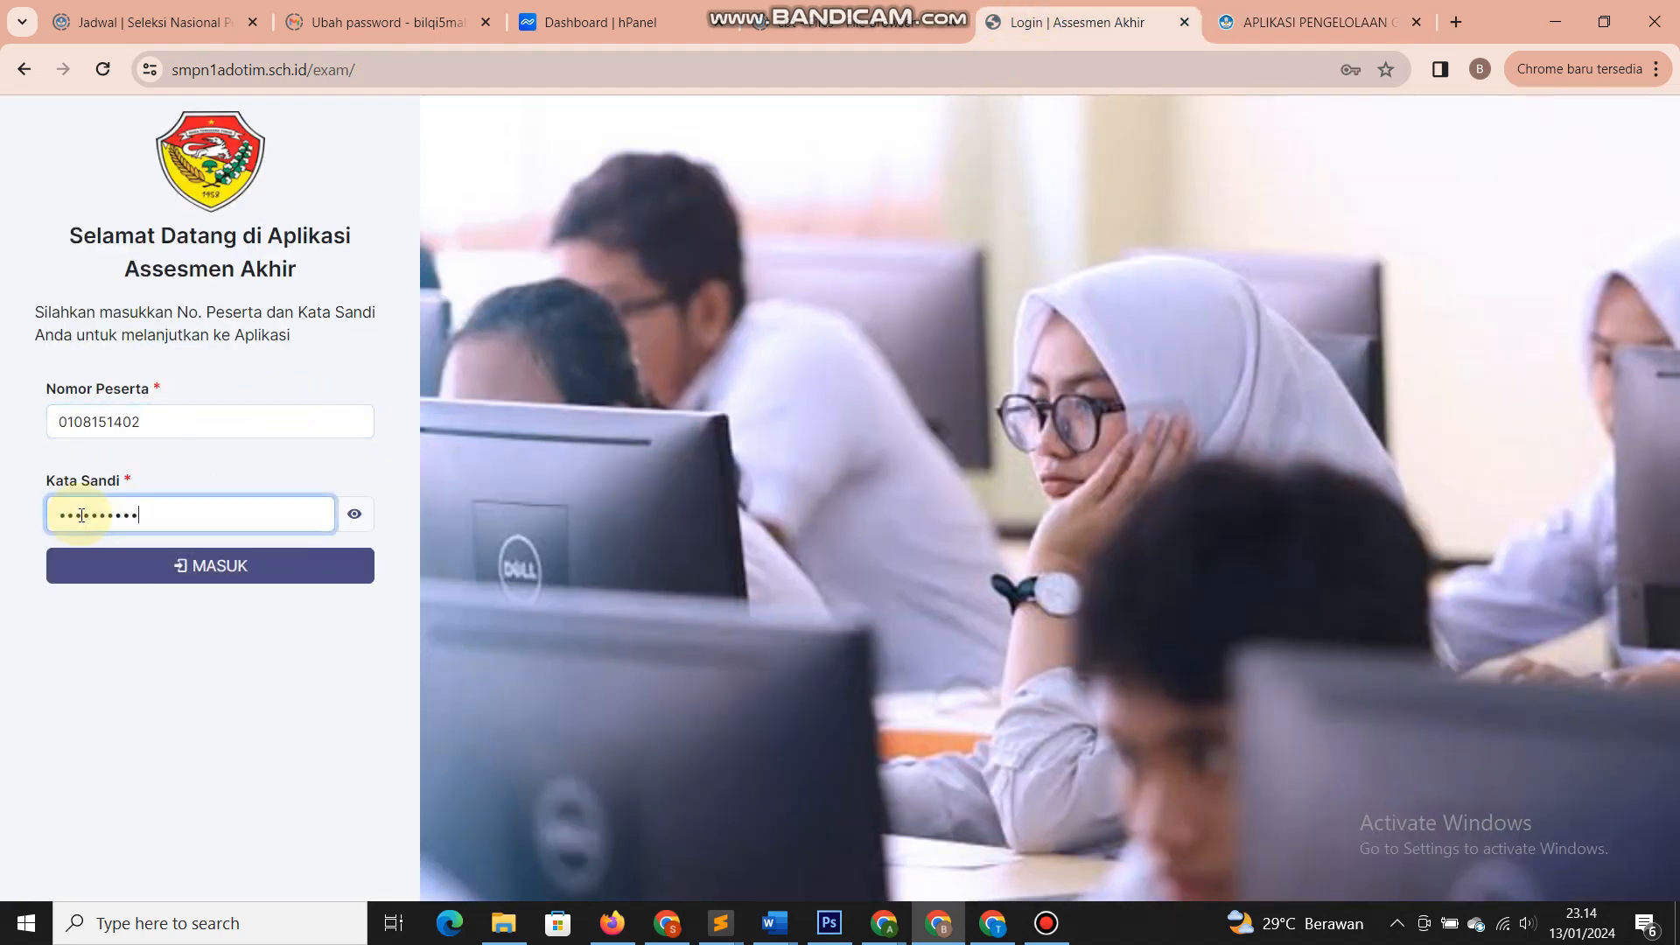
{"action": "left_click", "coordinate": [82, 563]}
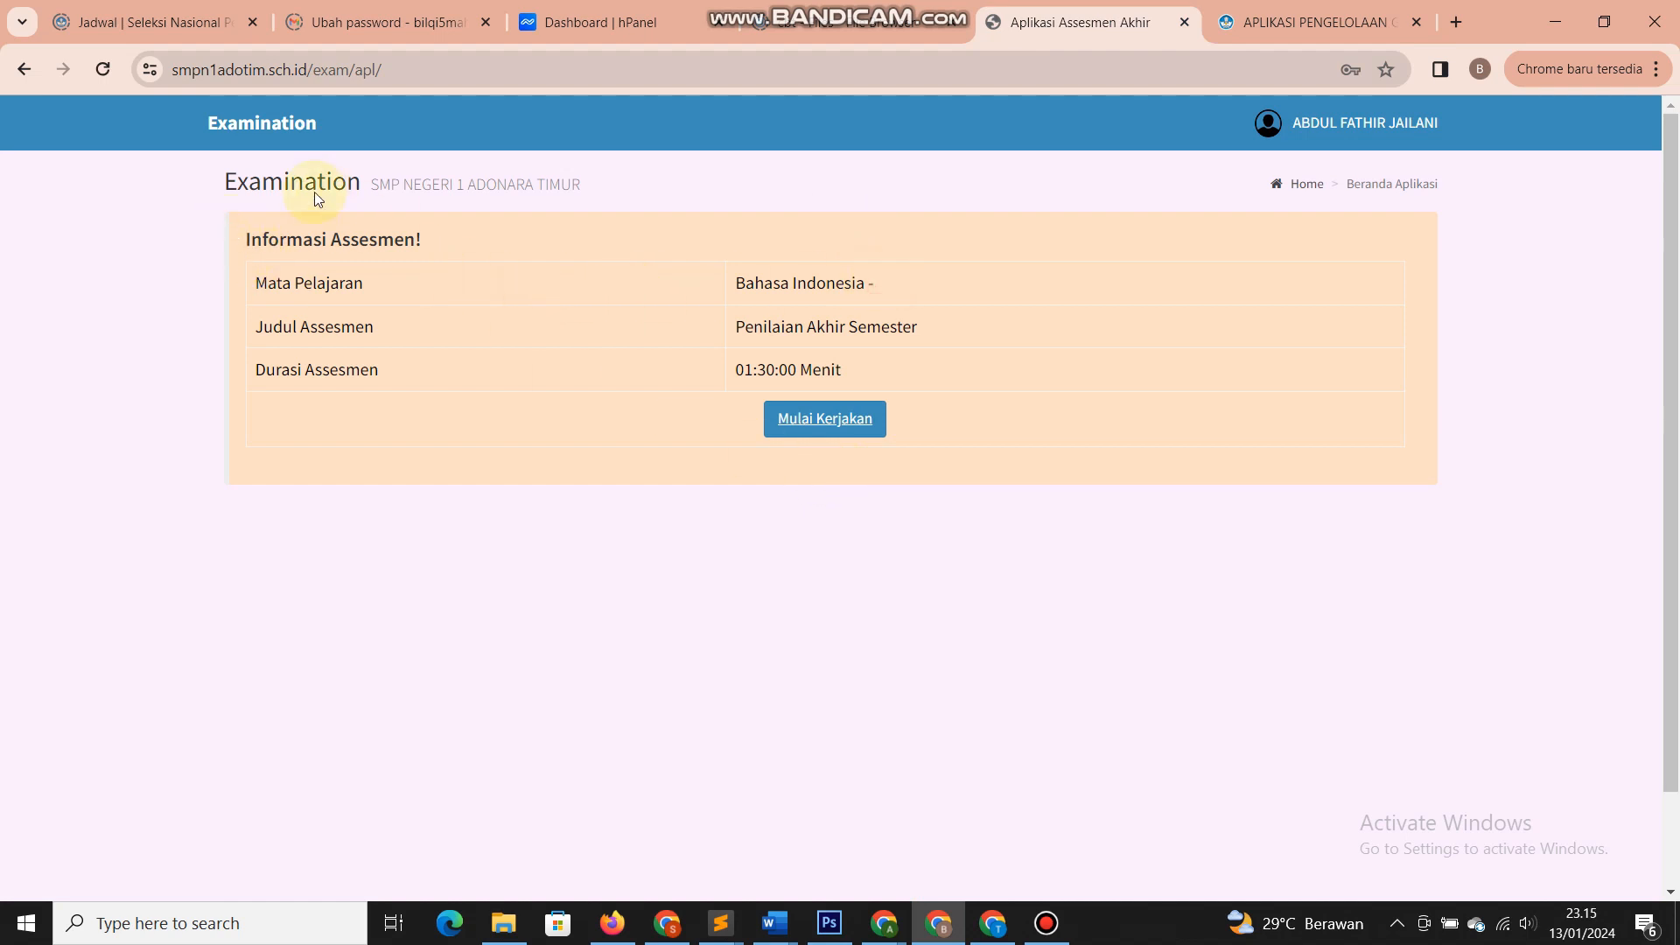
- Start the Bahasa Indonesia exam by confirming Mulai Kerjakan twice
{"action": "left_click", "coordinate": [257, 240]}
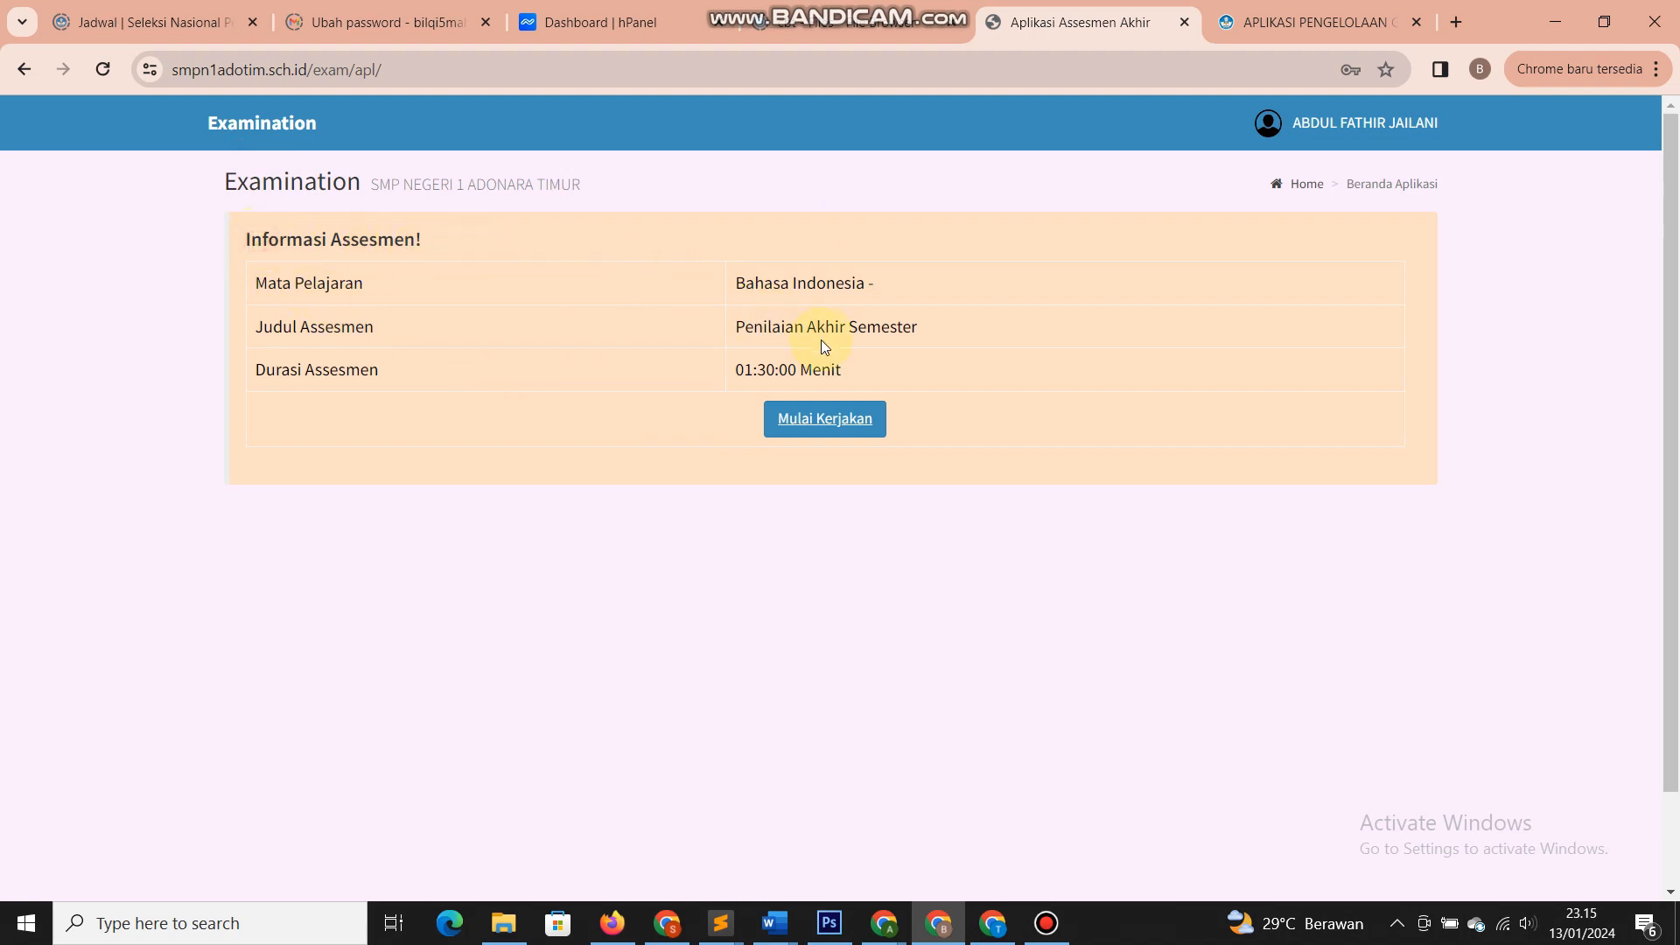
{"action": "left_click", "coordinate": [827, 419]}
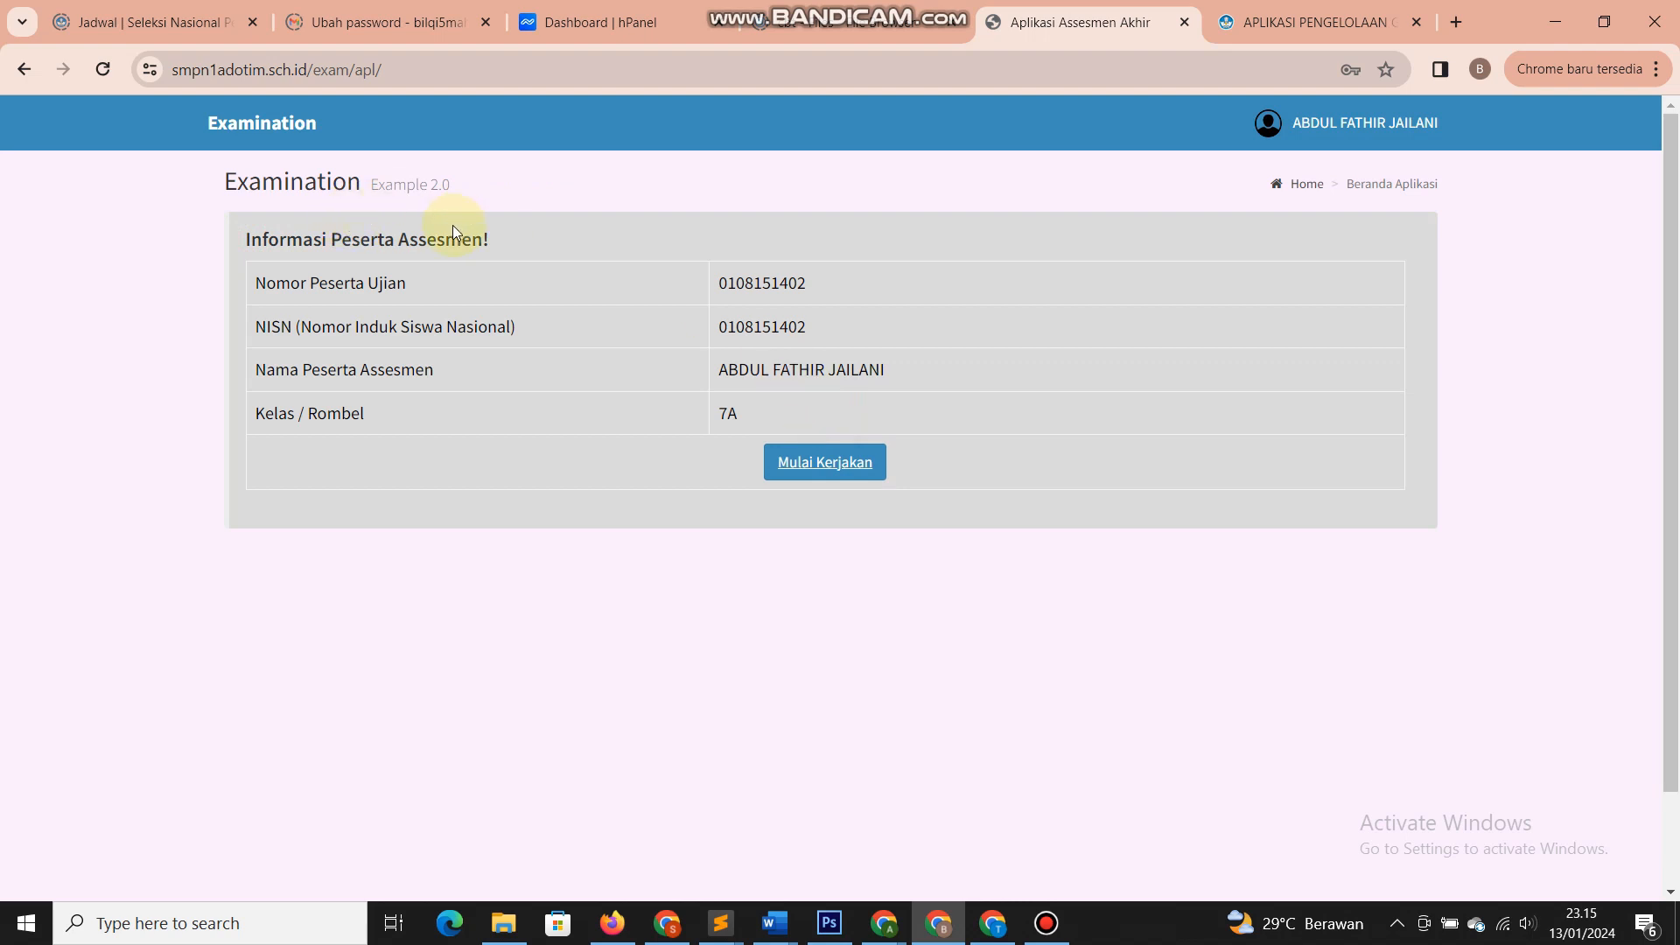
{"action": "left_click", "coordinate": [807, 464]}
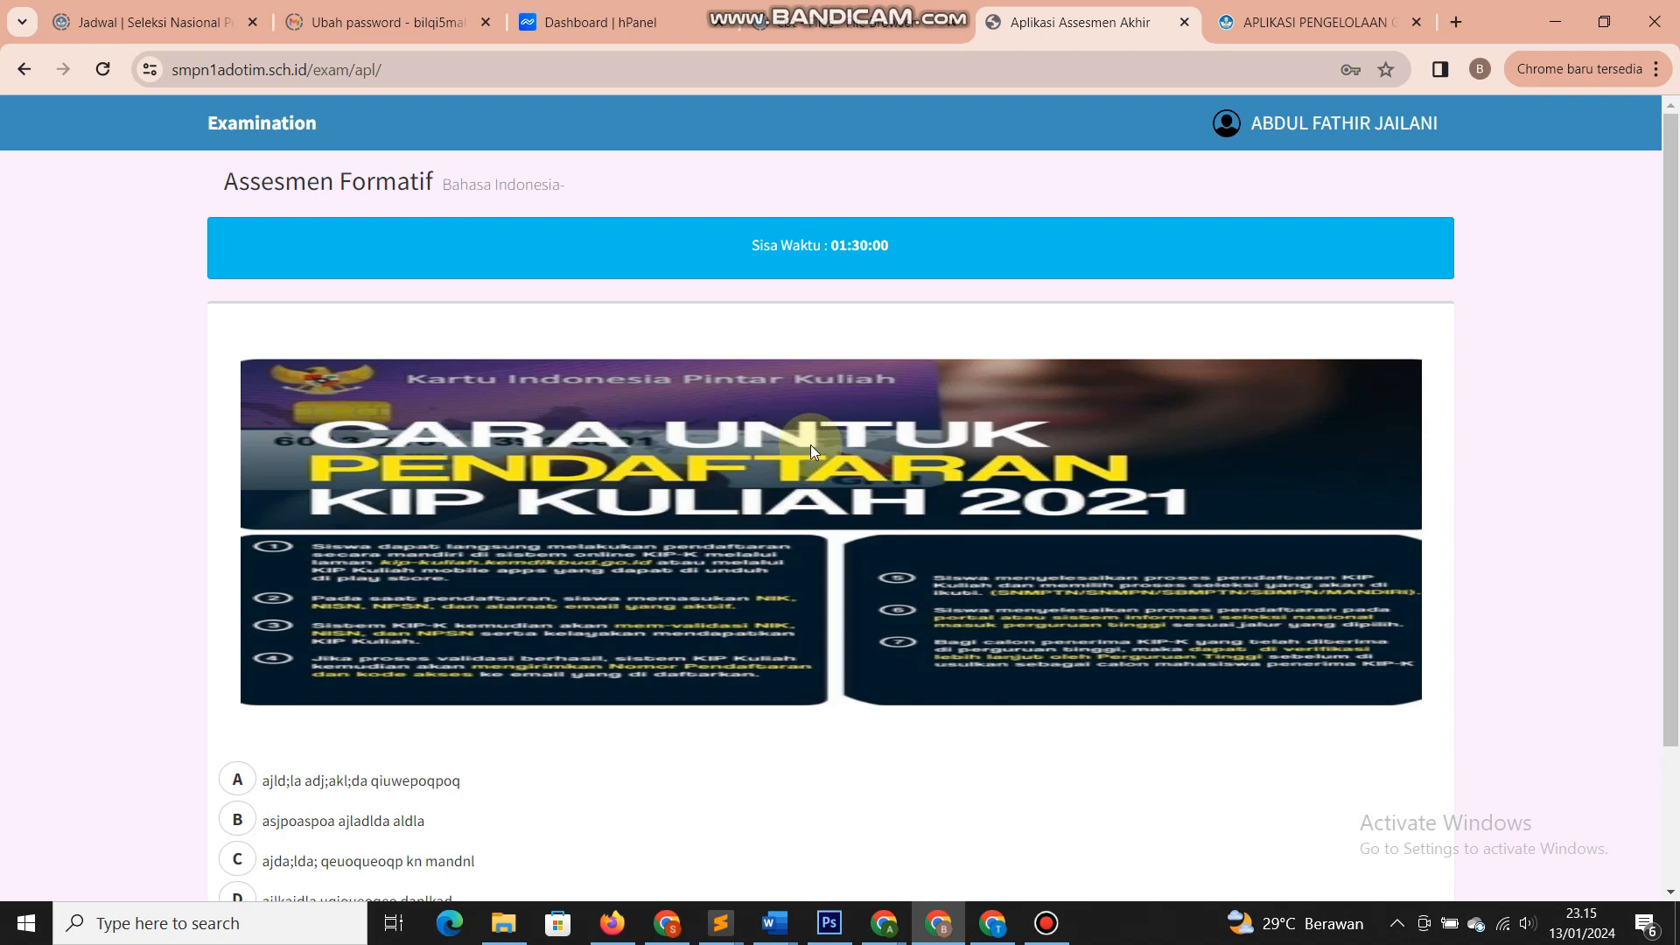
- Narrow the exam window and choose answer C for the question
{"action": "left_click", "coordinate": [1602, 23]}
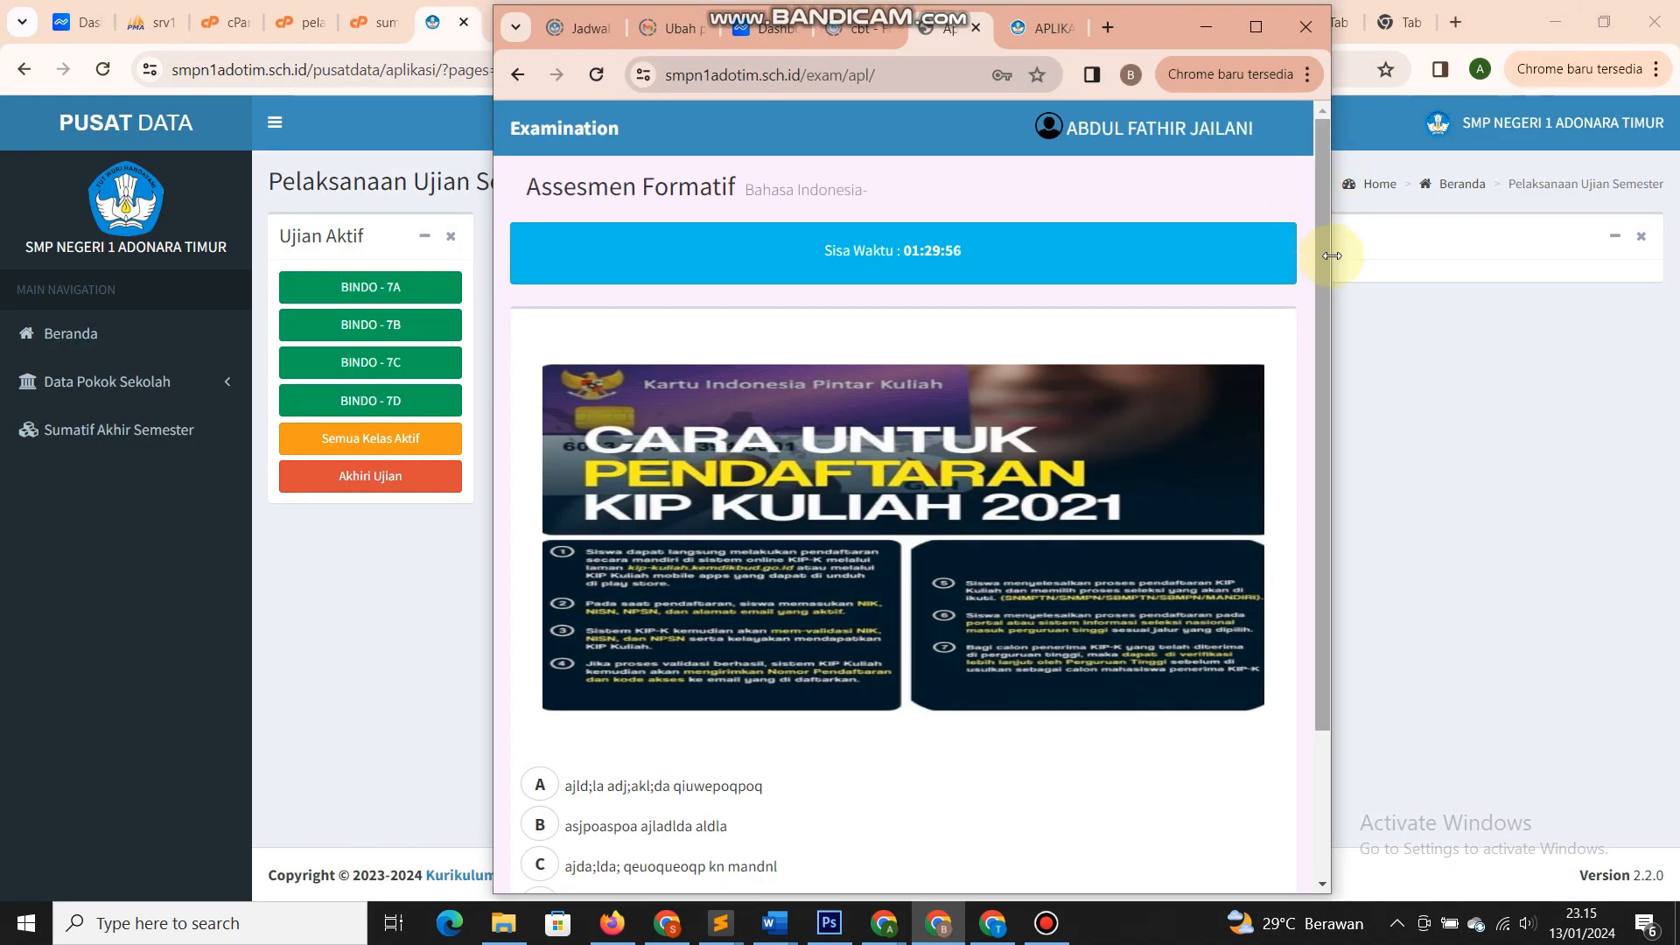
{"action": "left_click_drag", "start_coordinate": [1330, 256], "coordinate": [811, 257]}
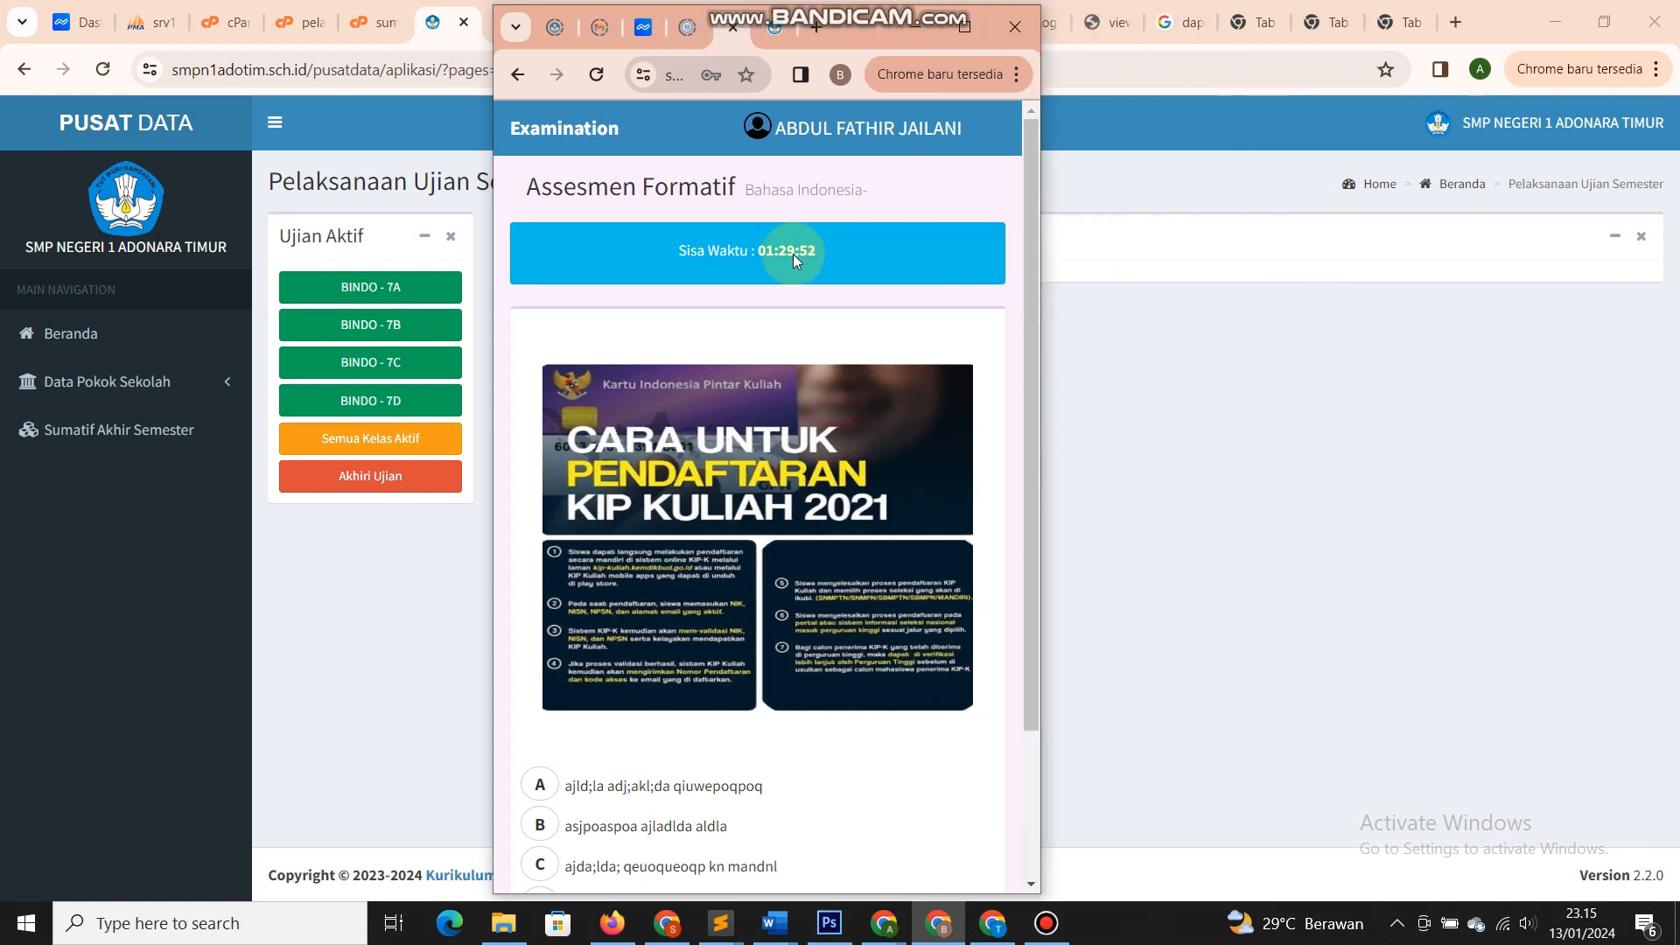
{"action": "scroll", "coordinate": [792, 254], "scroll_direction": "down", "scroll_amount": 2}
{"action": "scroll", "coordinate": [792, 255], "scroll_direction": "down", "scroll_amount": 1}
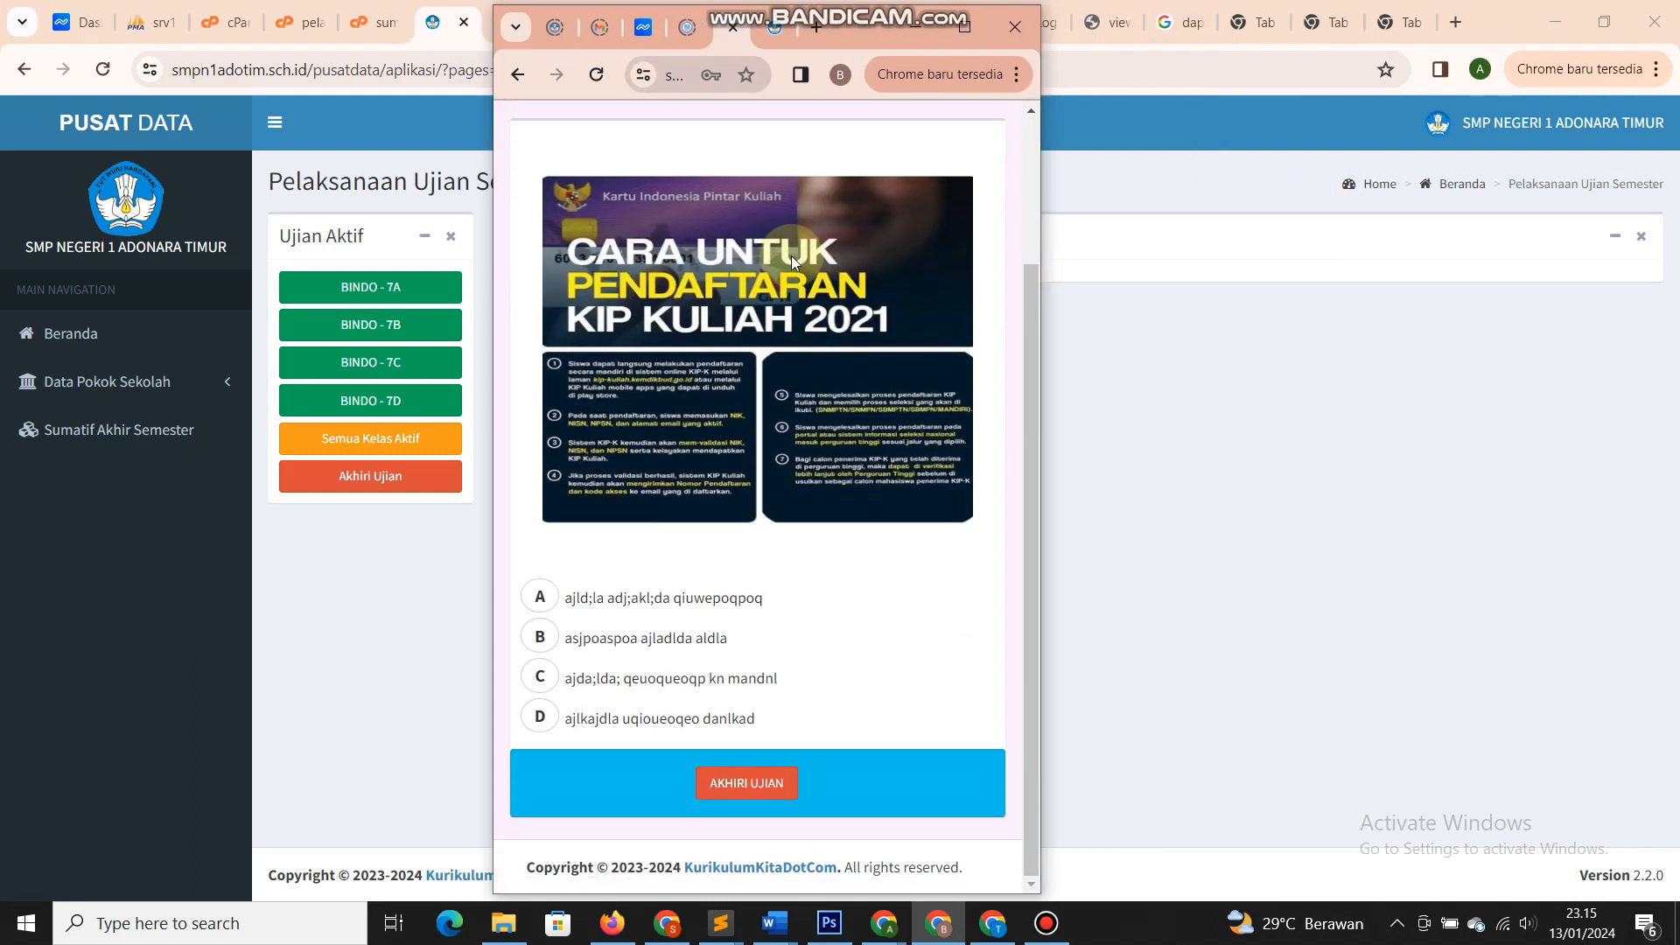
{"action": "scroll", "coordinate": [864, 414], "scroll_direction": "up", "scroll_amount": 2}
{"action": "scroll", "coordinate": [864, 412], "scroll_direction": "down", "scroll_amount": 1}
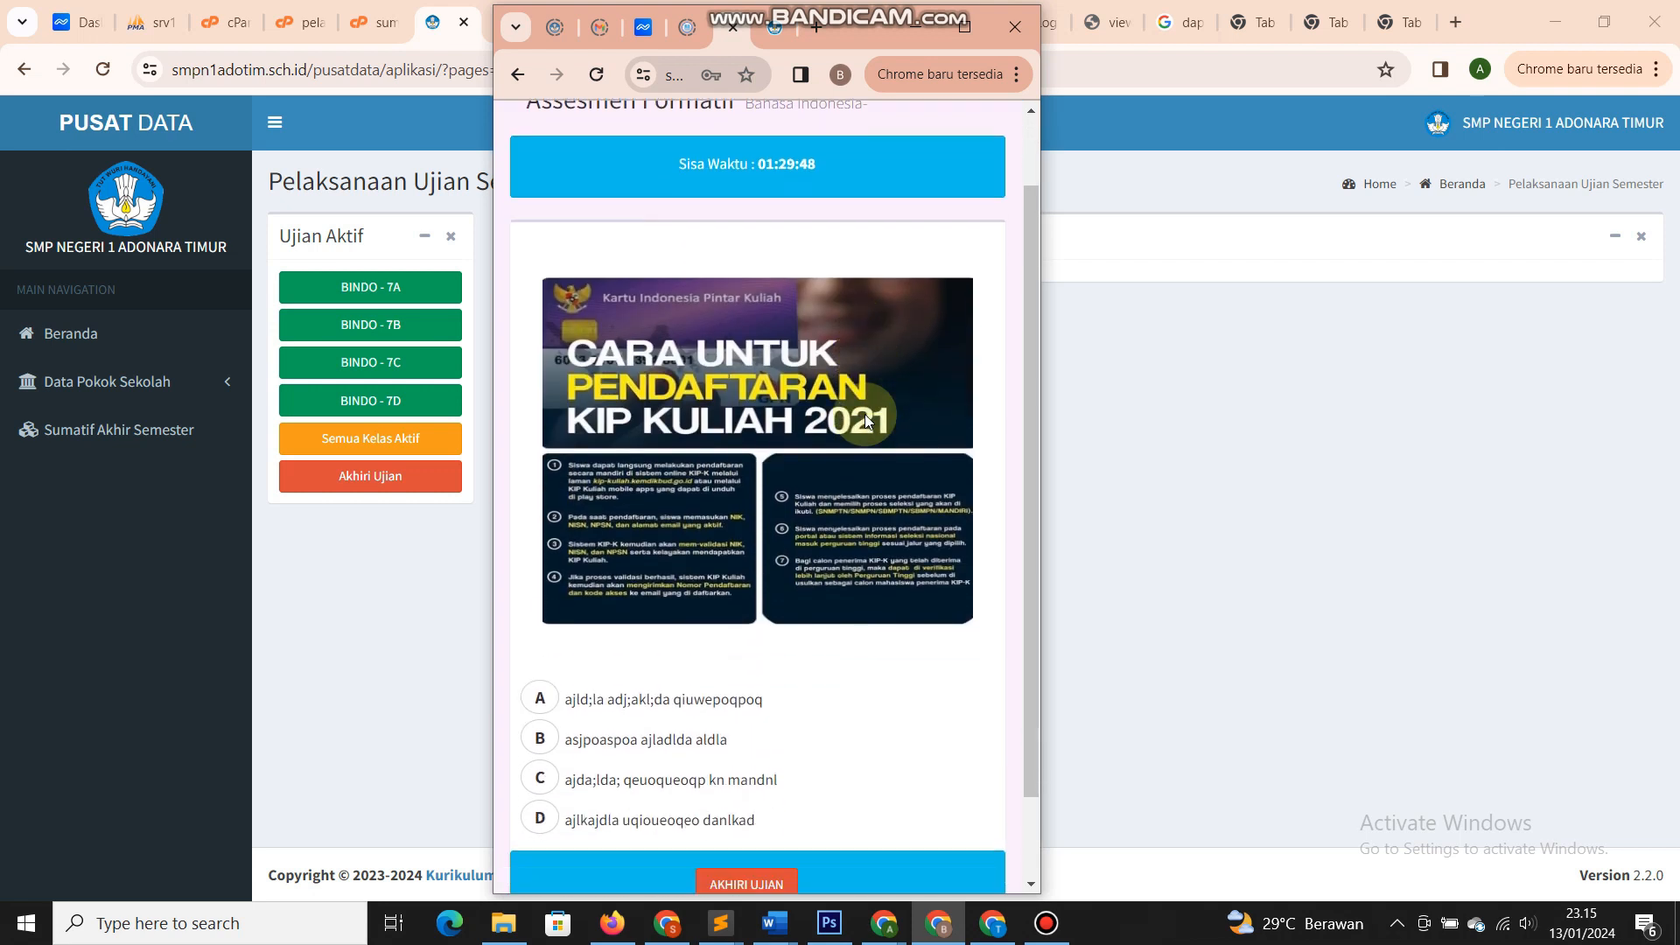
{"action": "scroll", "coordinate": [865, 412], "scroll_direction": "up", "scroll_amount": 1}
{"action": "scroll", "coordinate": [864, 413], "scroll_direction": "down", "scroll_amount": 2}
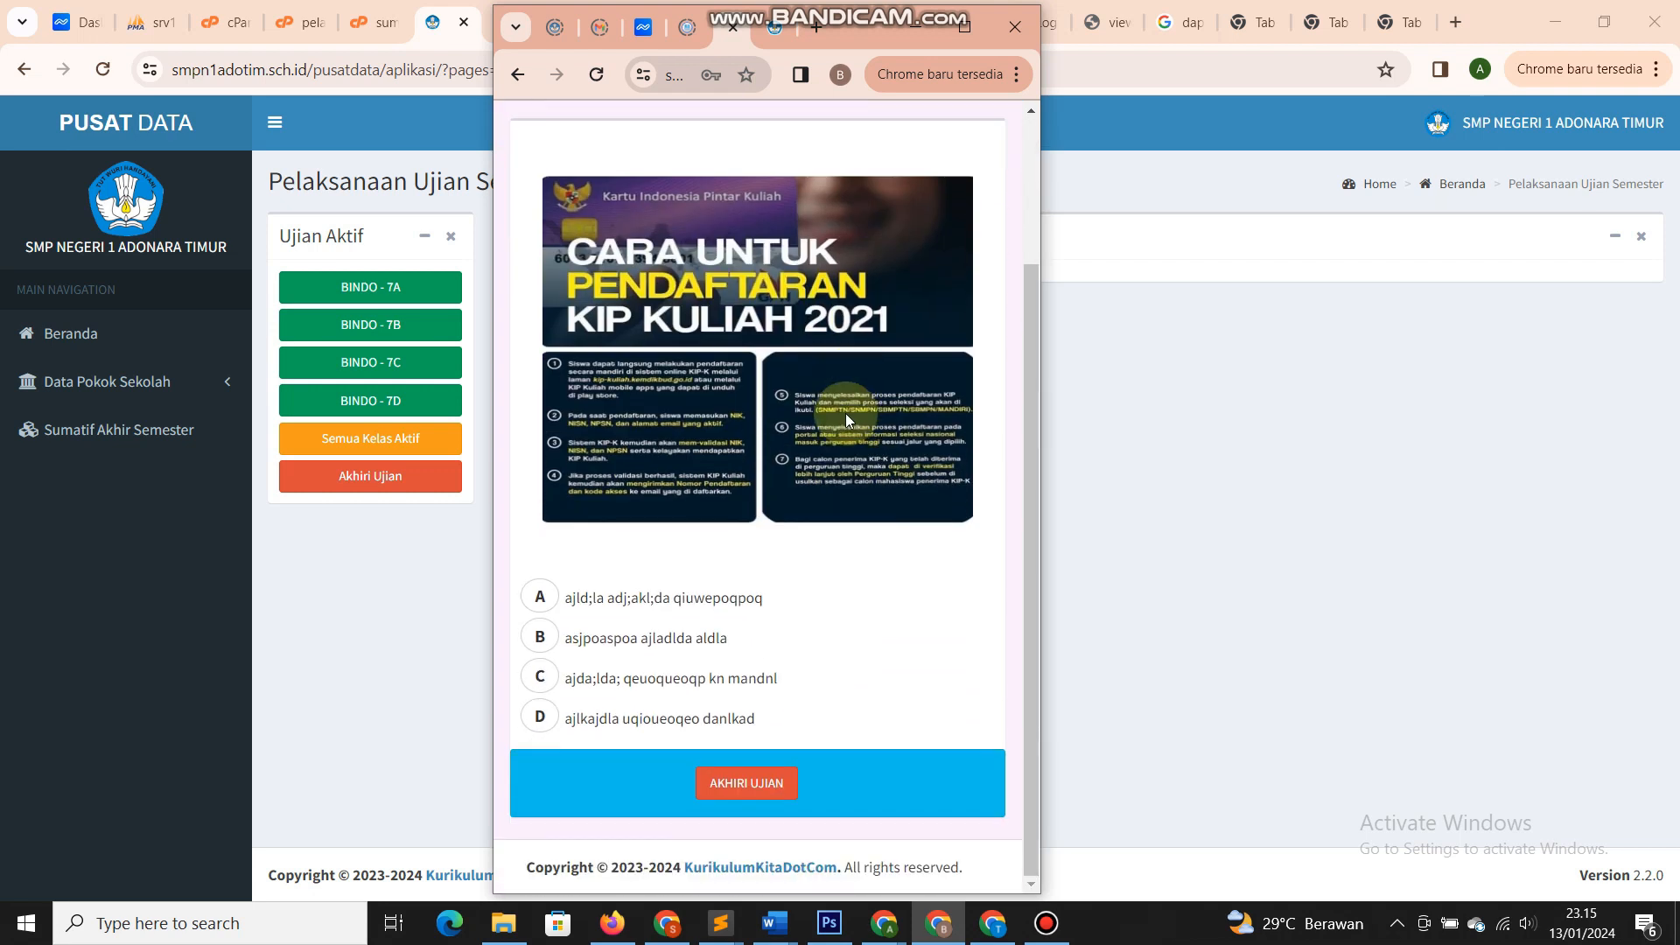
{"action": "left_click", "coordinate": [537, 678]}
- End the exam with AKHIRI UJIAN and confirm with SELESAI
{"action": "scroll", "coordinate": [693, 685], "scroll_direction": "up", "scroll_amount": 2}
{"action": "scroll", "coordinate": [699, 735], "scroll_direction": "down", "scroll_amount": 2}
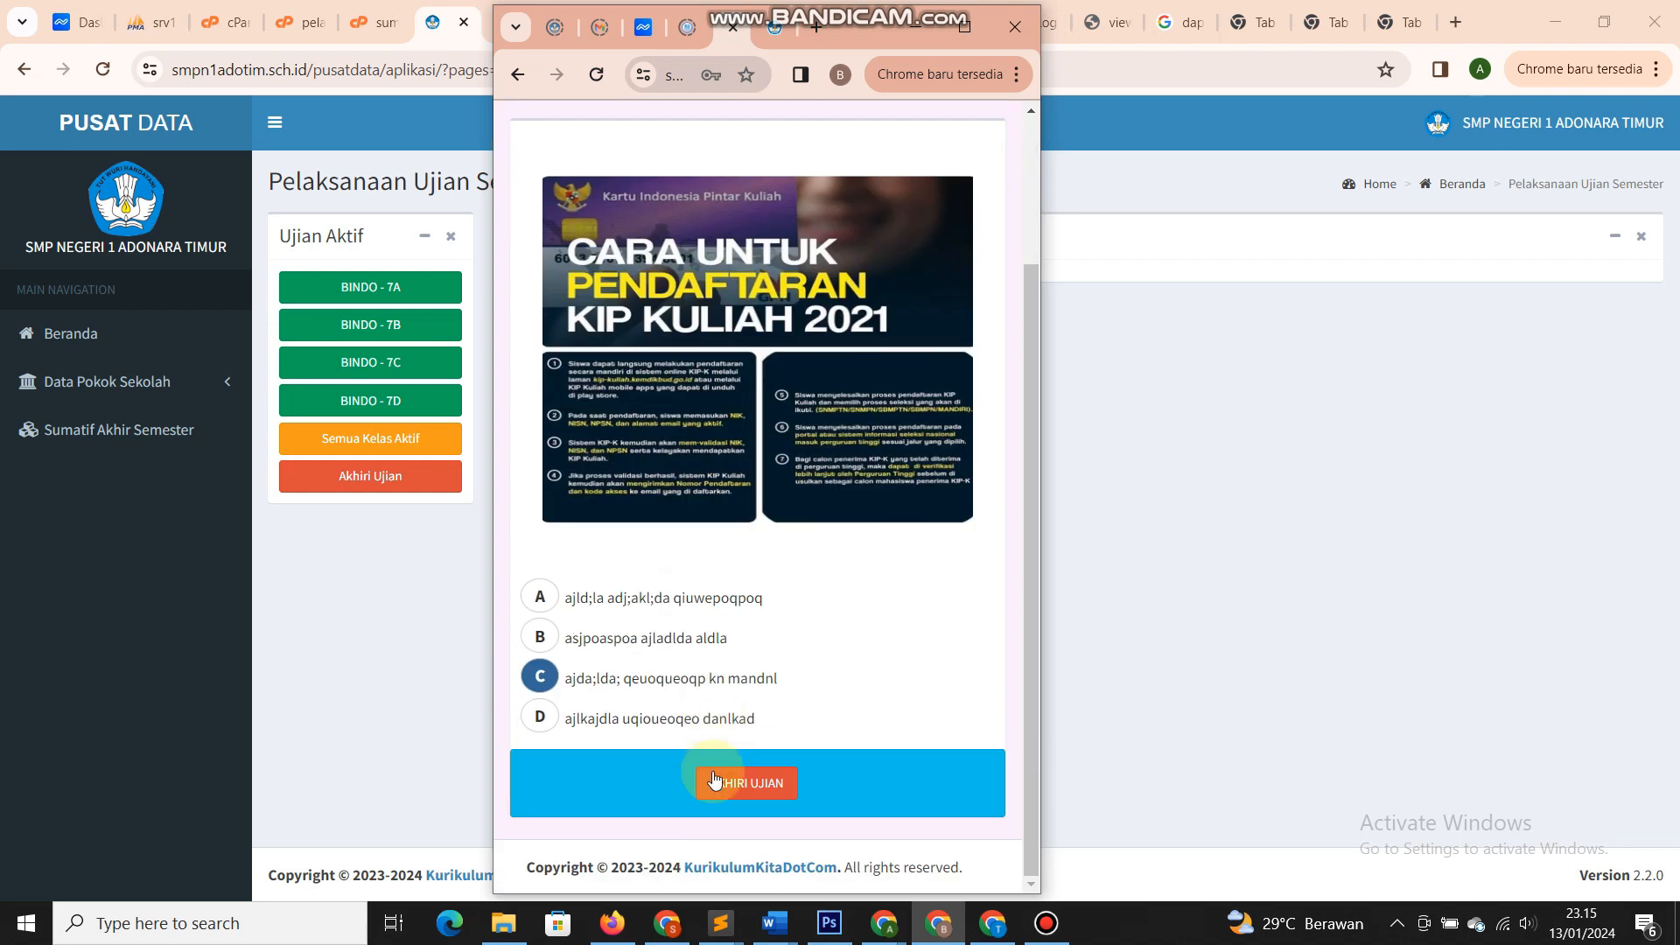
{"action": "left_click", "coordinate": [714, 779]}
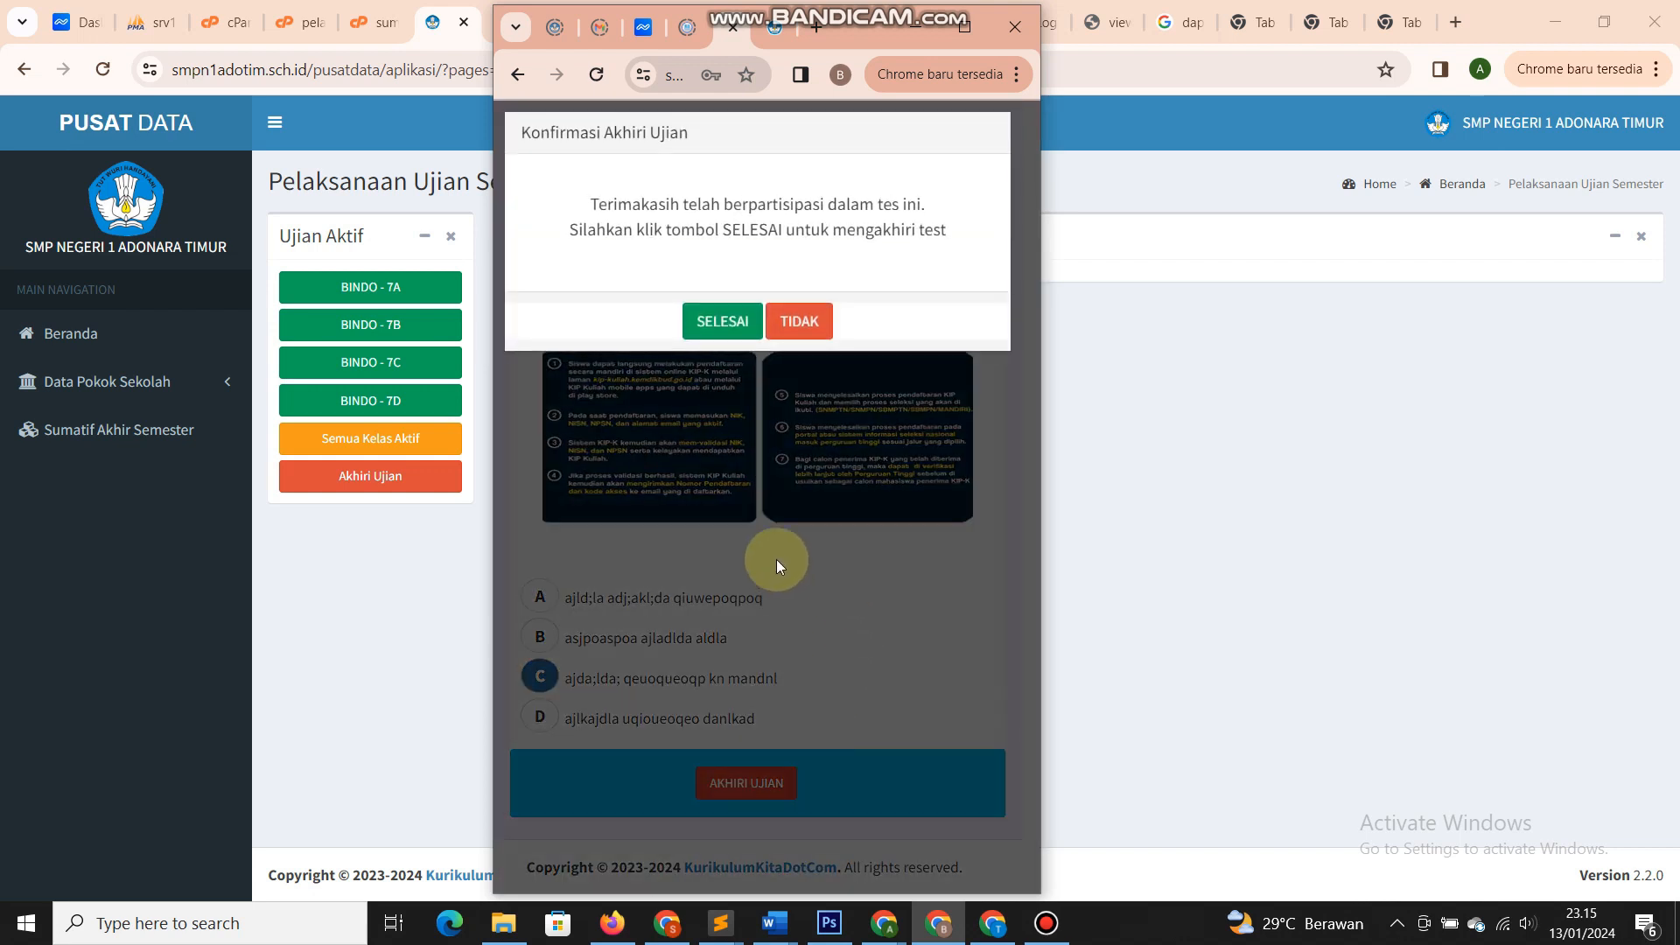
{"action": "left_click", "coordinate": [722, 321]}
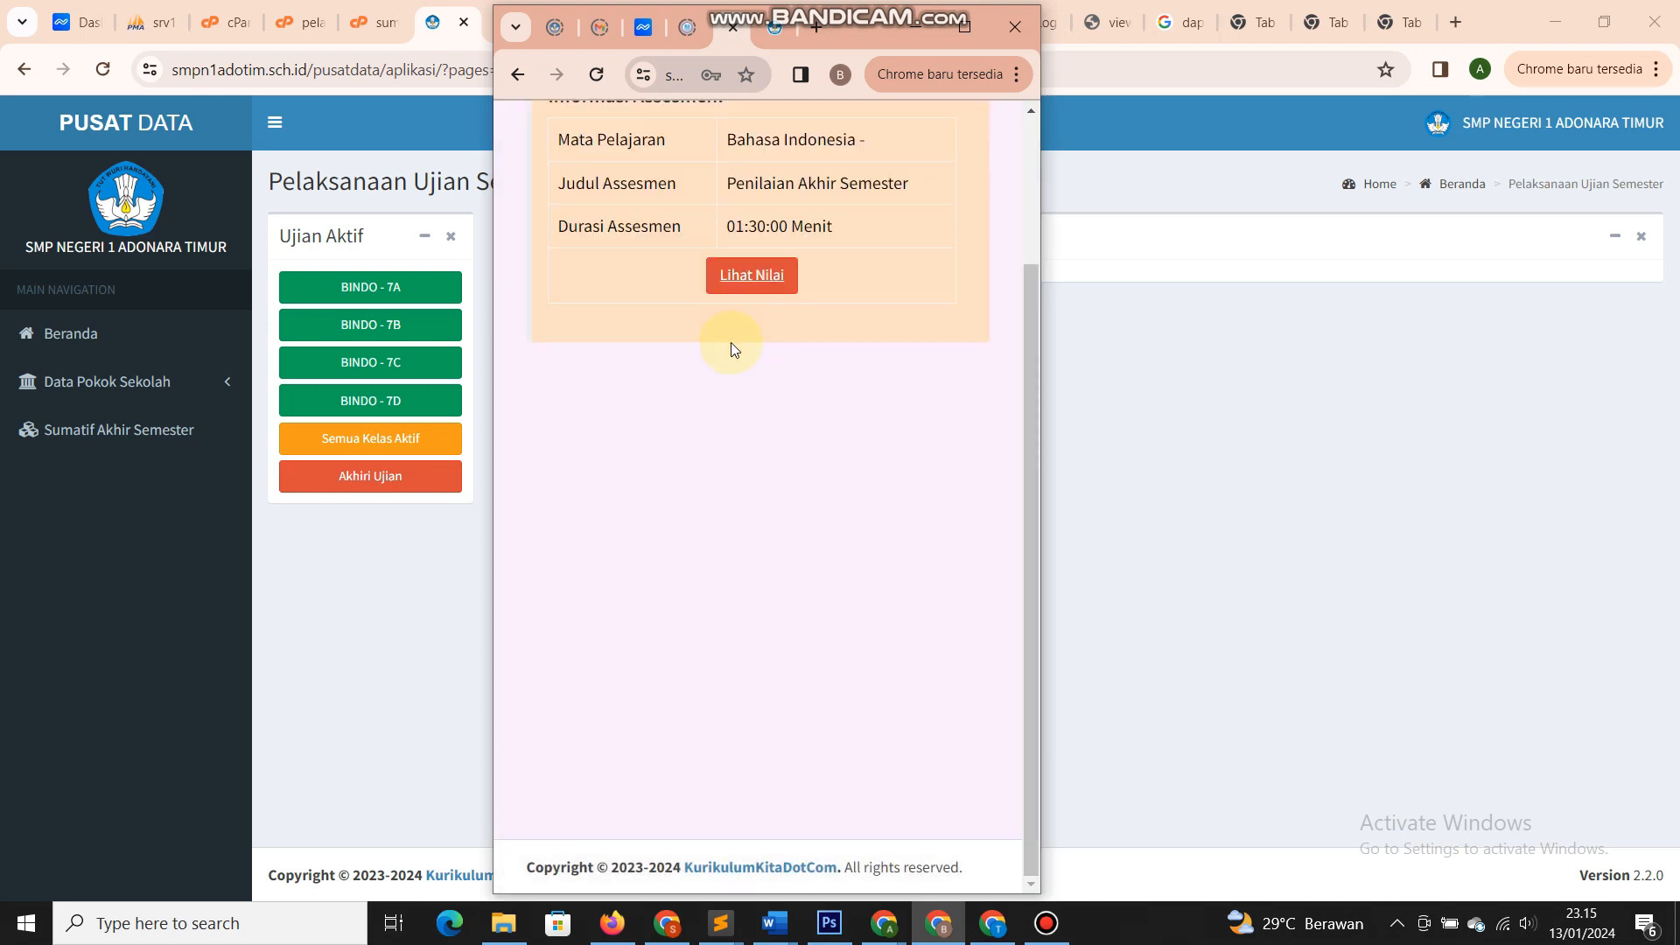
- Check Lihat Nilai showing the score withheld, then sign the student out
{"action": "scroll", "coordinate": [750, 533], "scroll_direction": "up", "scroll_amount": 2}
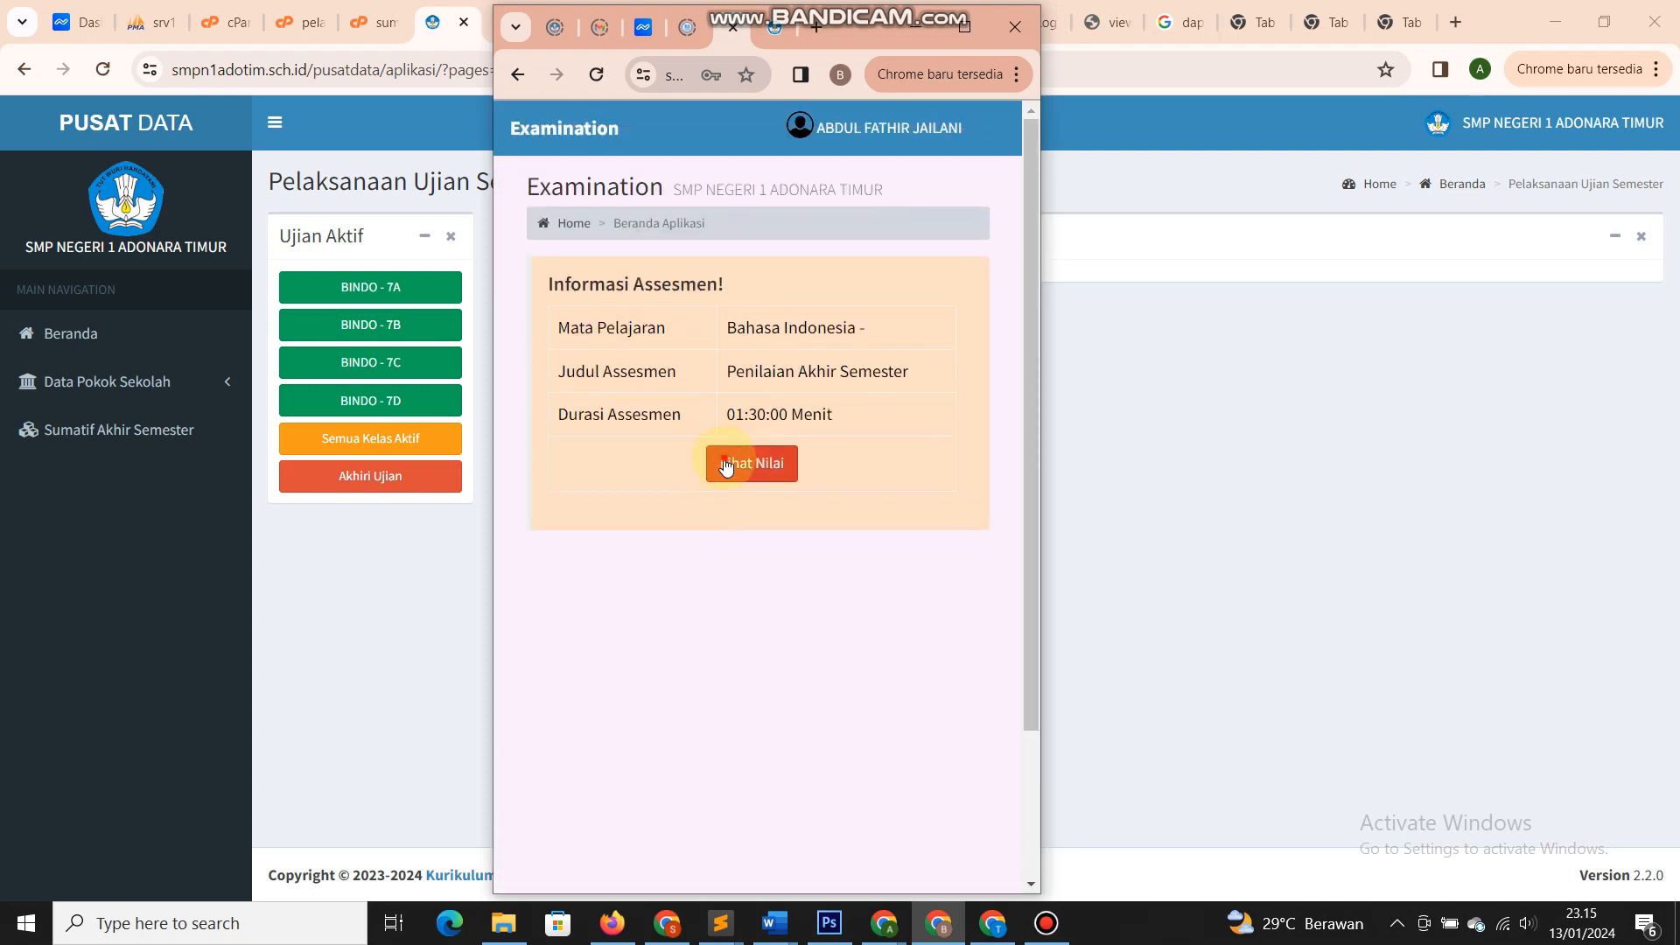
{"action": "left_click", "coordinate": [726, 464]}
{"action": "scroll", "coordinate": [729, 497], "scroll_direction": "down", "scroll_amount": 2}
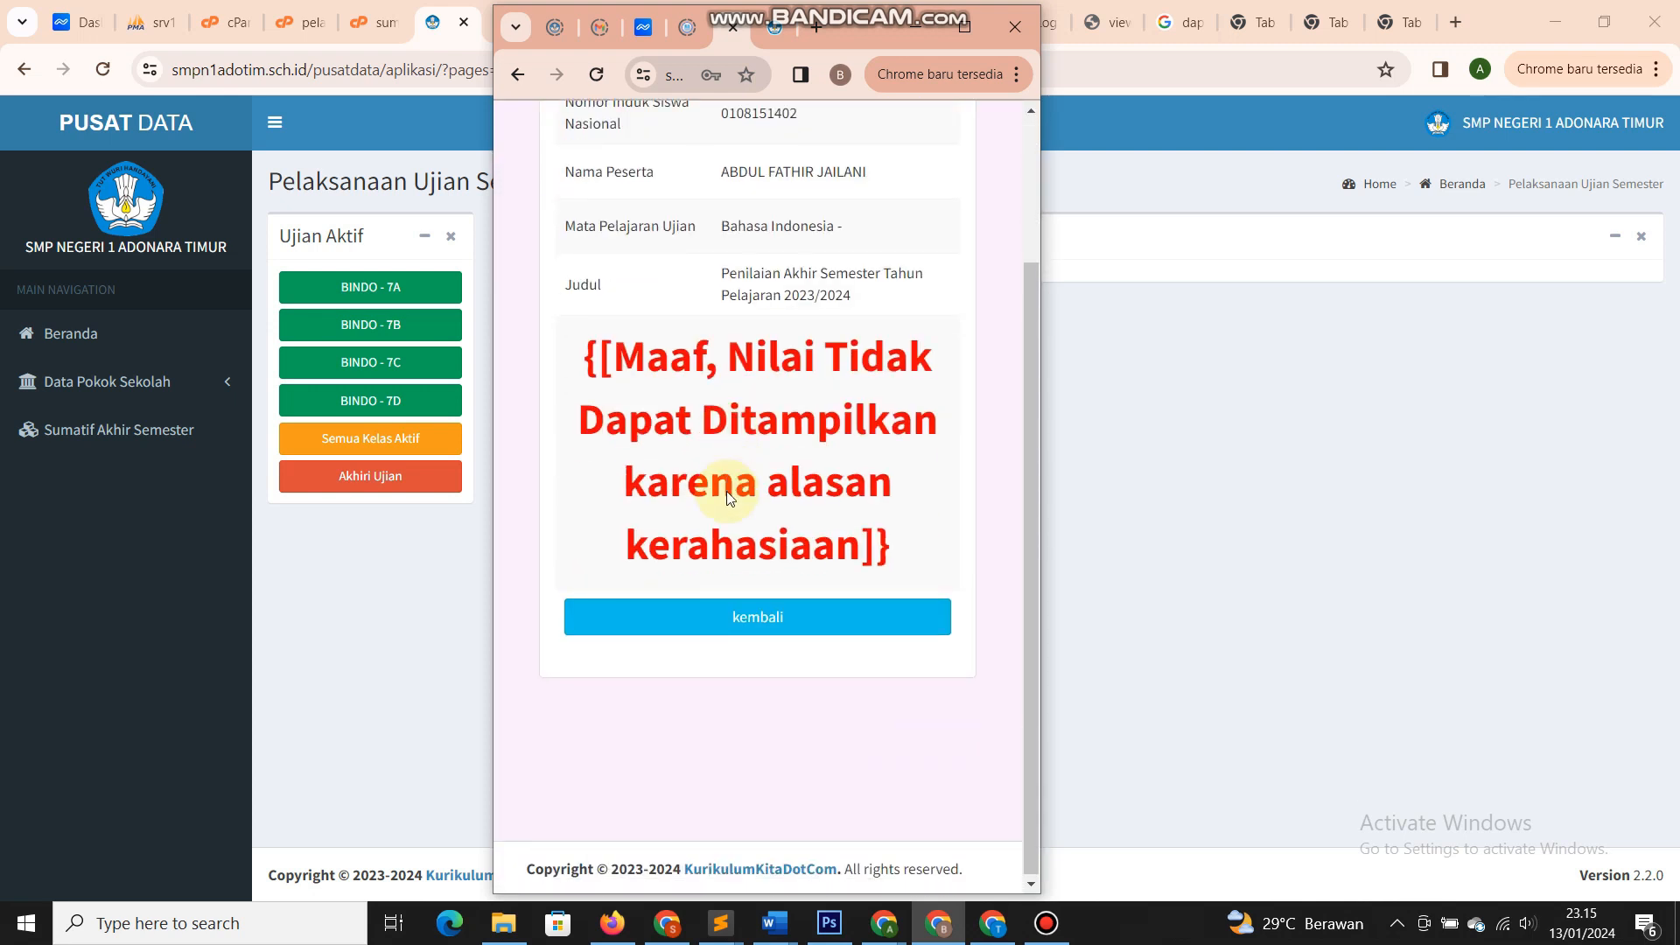
{"action": "scroll", "coordinate": [728, 497], "scroll_direction": "up", "scroll_amount": 2}
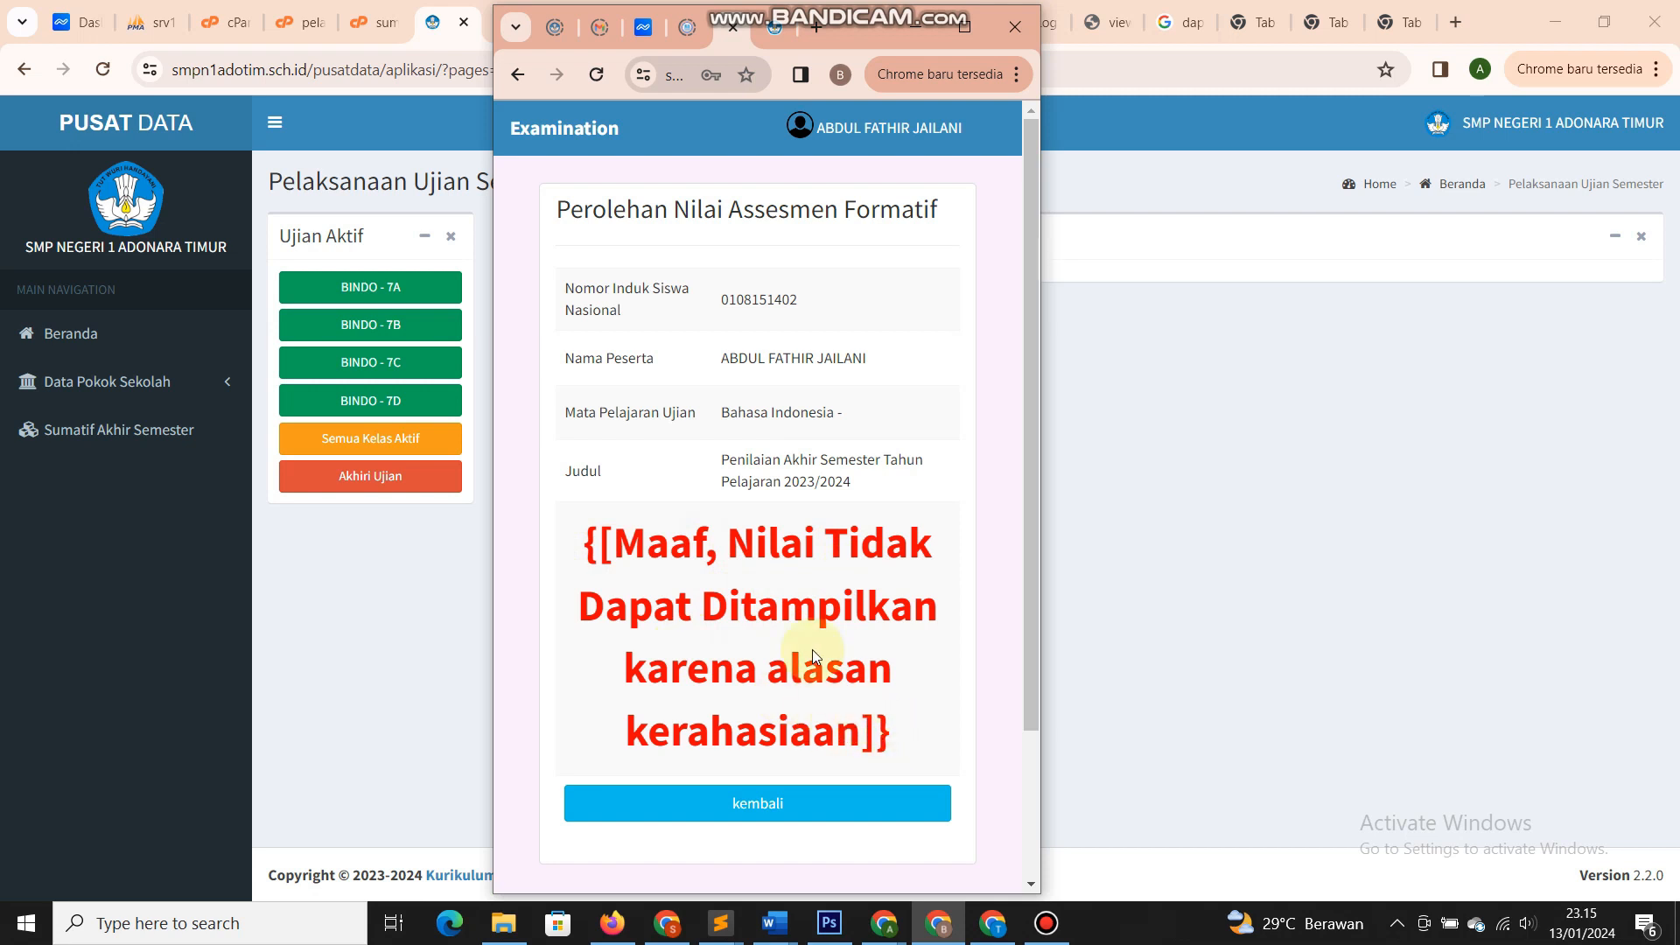
{"action": "left_click", "coordinate": [963, 27]}
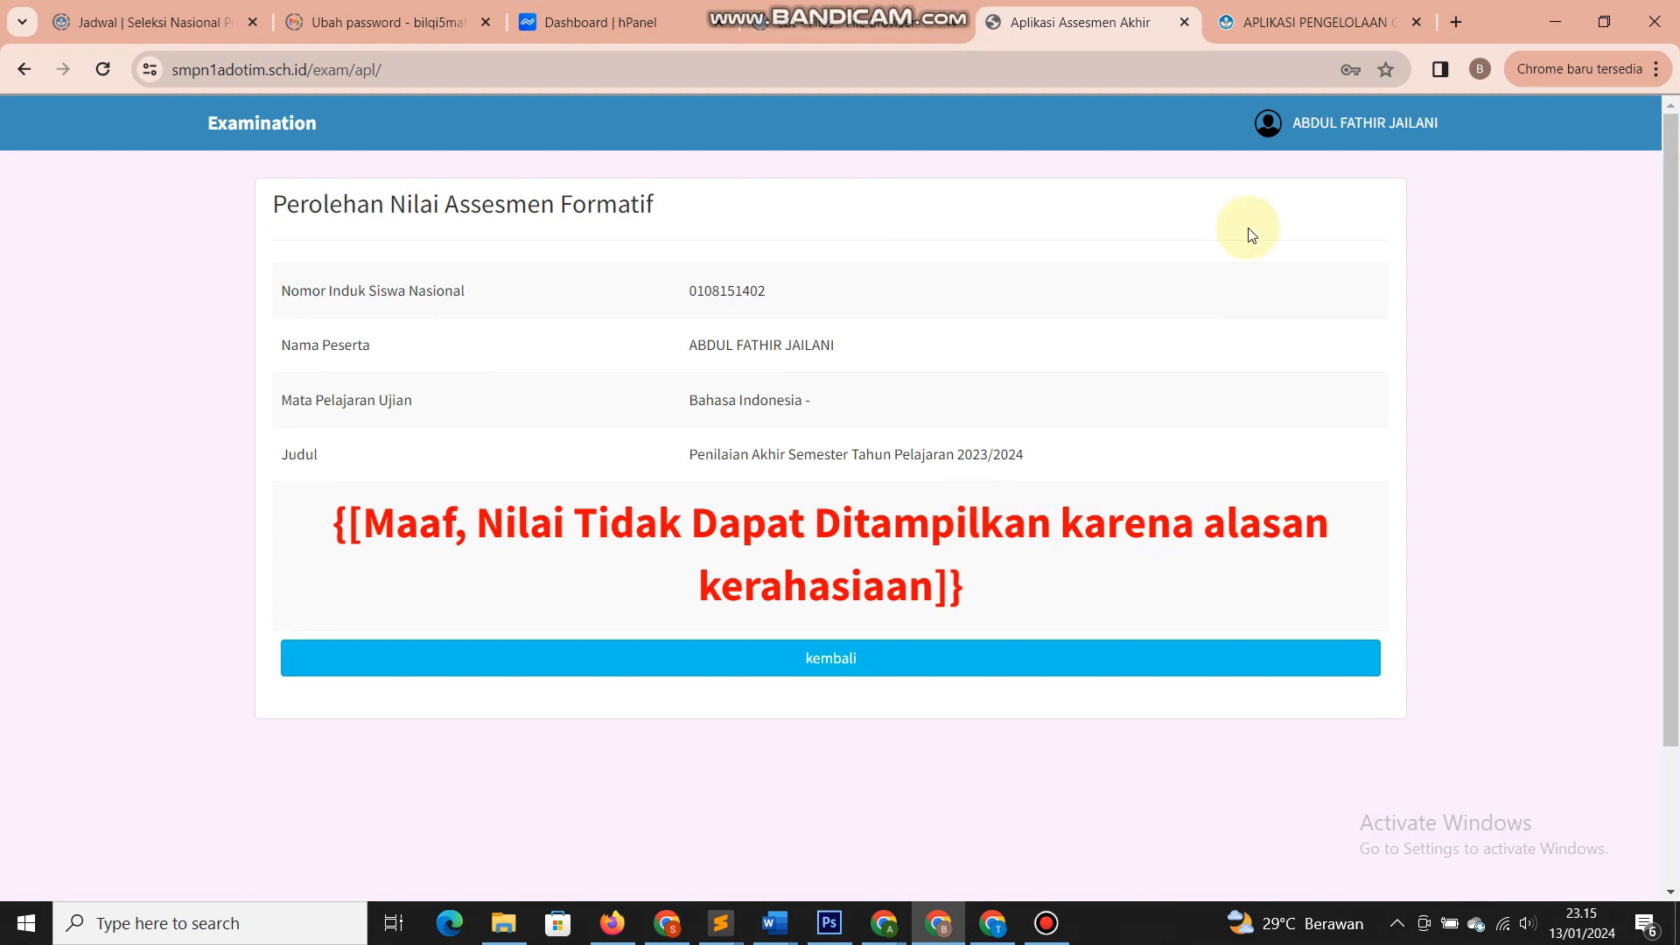
{"action": "left_click", "coordinate": [1334, 130]}
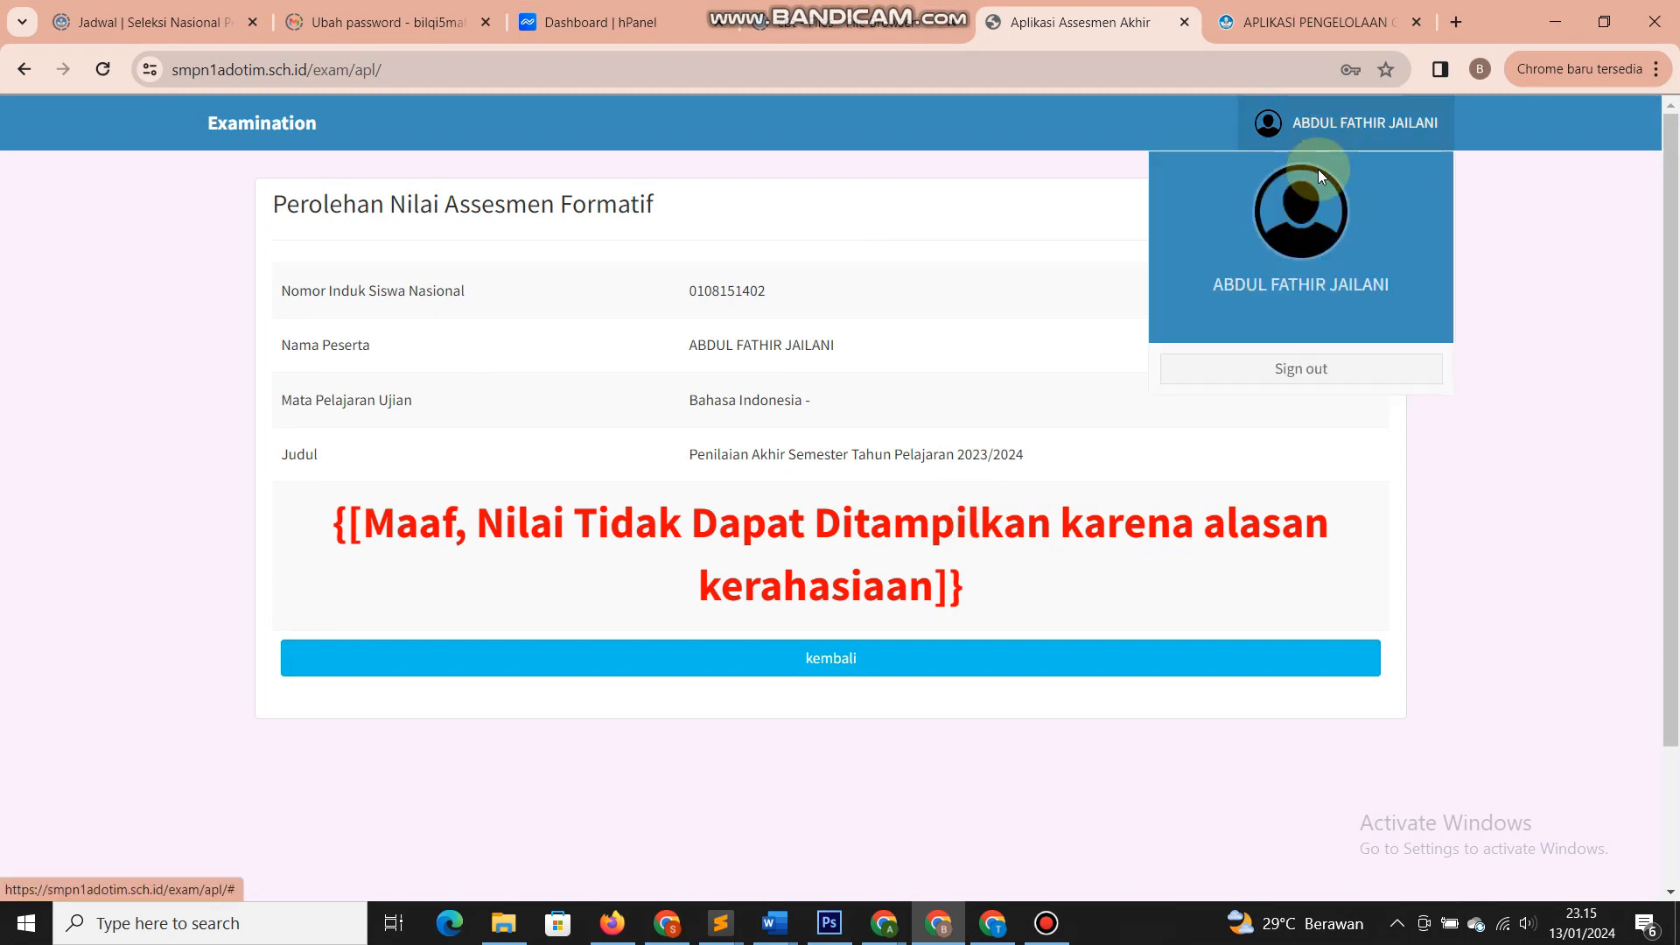
{"action": "left_click", "coordinate": [1293, 369]}
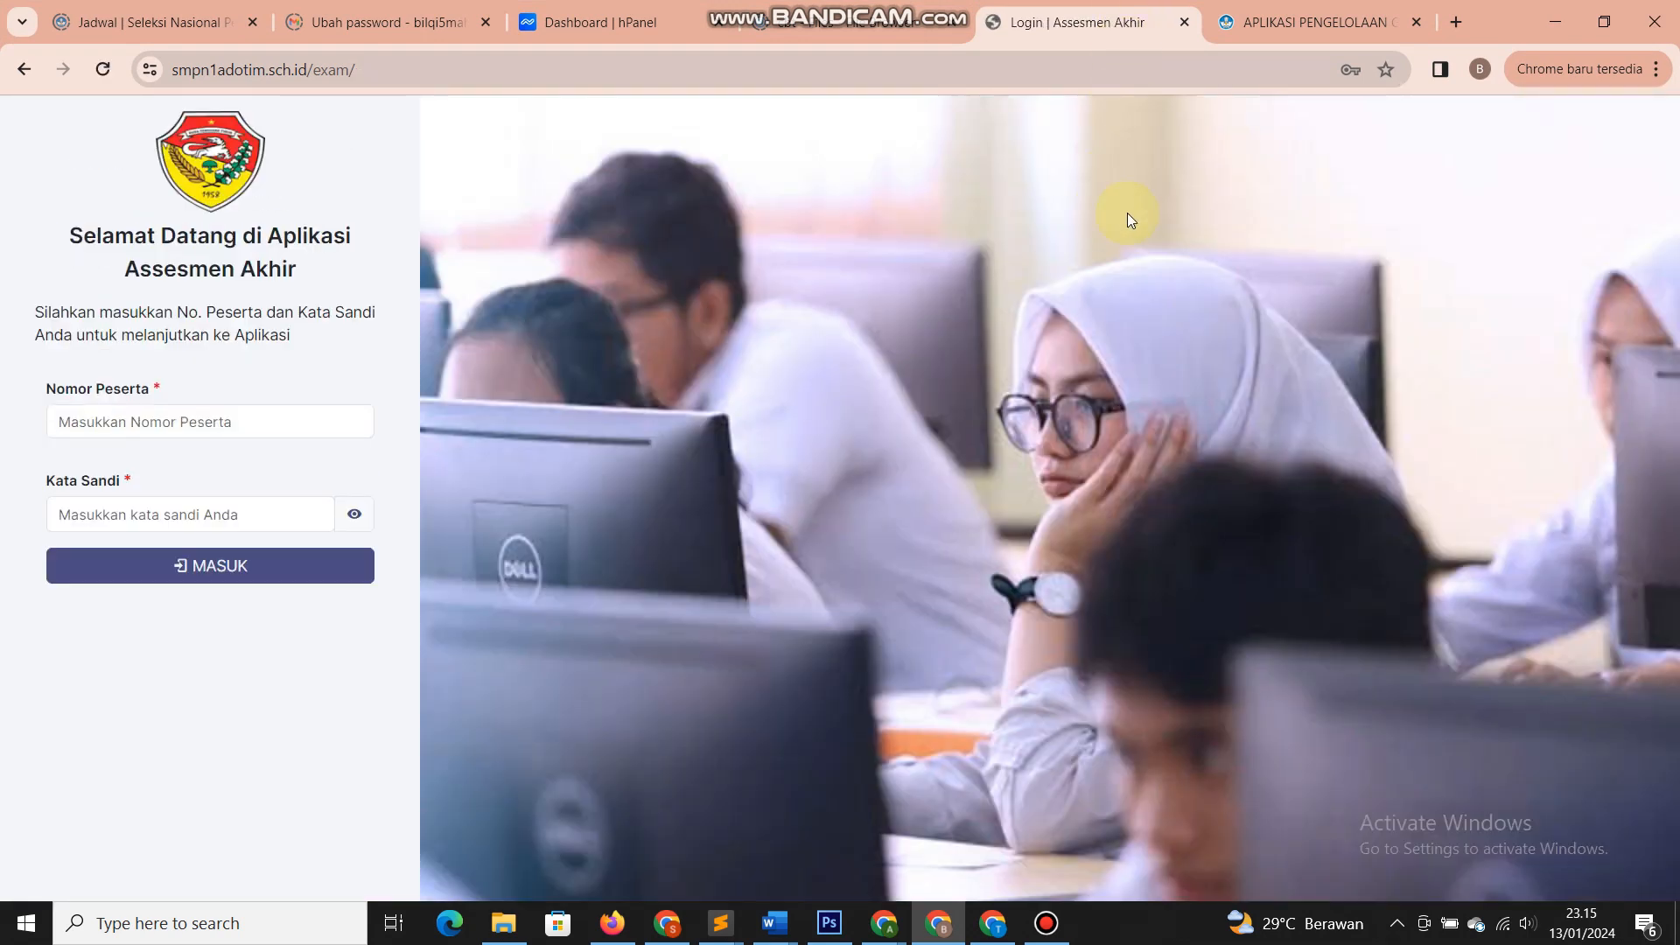
- Return to the teacher app's Bahasa Indonesia 7A attendance list
{"action": "left_click", "coordinate": [1309, 33]}
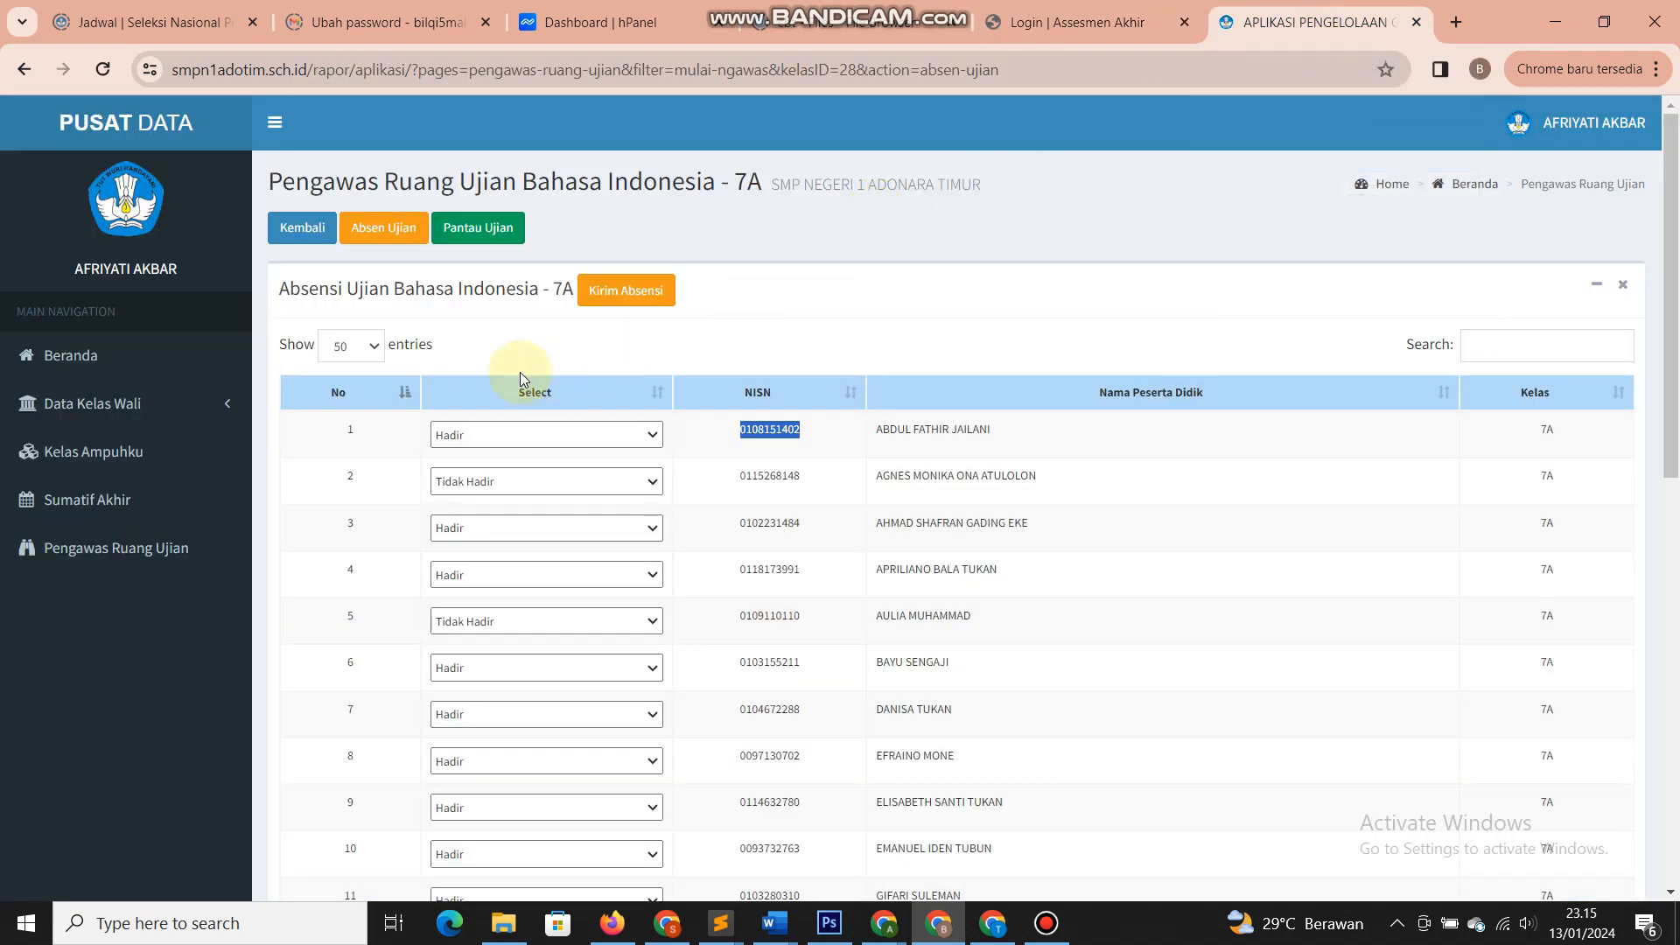
{"action": "left_click", "coordinate": [496, 343]}
{"action": "scroll", "coordinate": [558, 420], "scroll_direction": "down", "scroll_amount": 12}
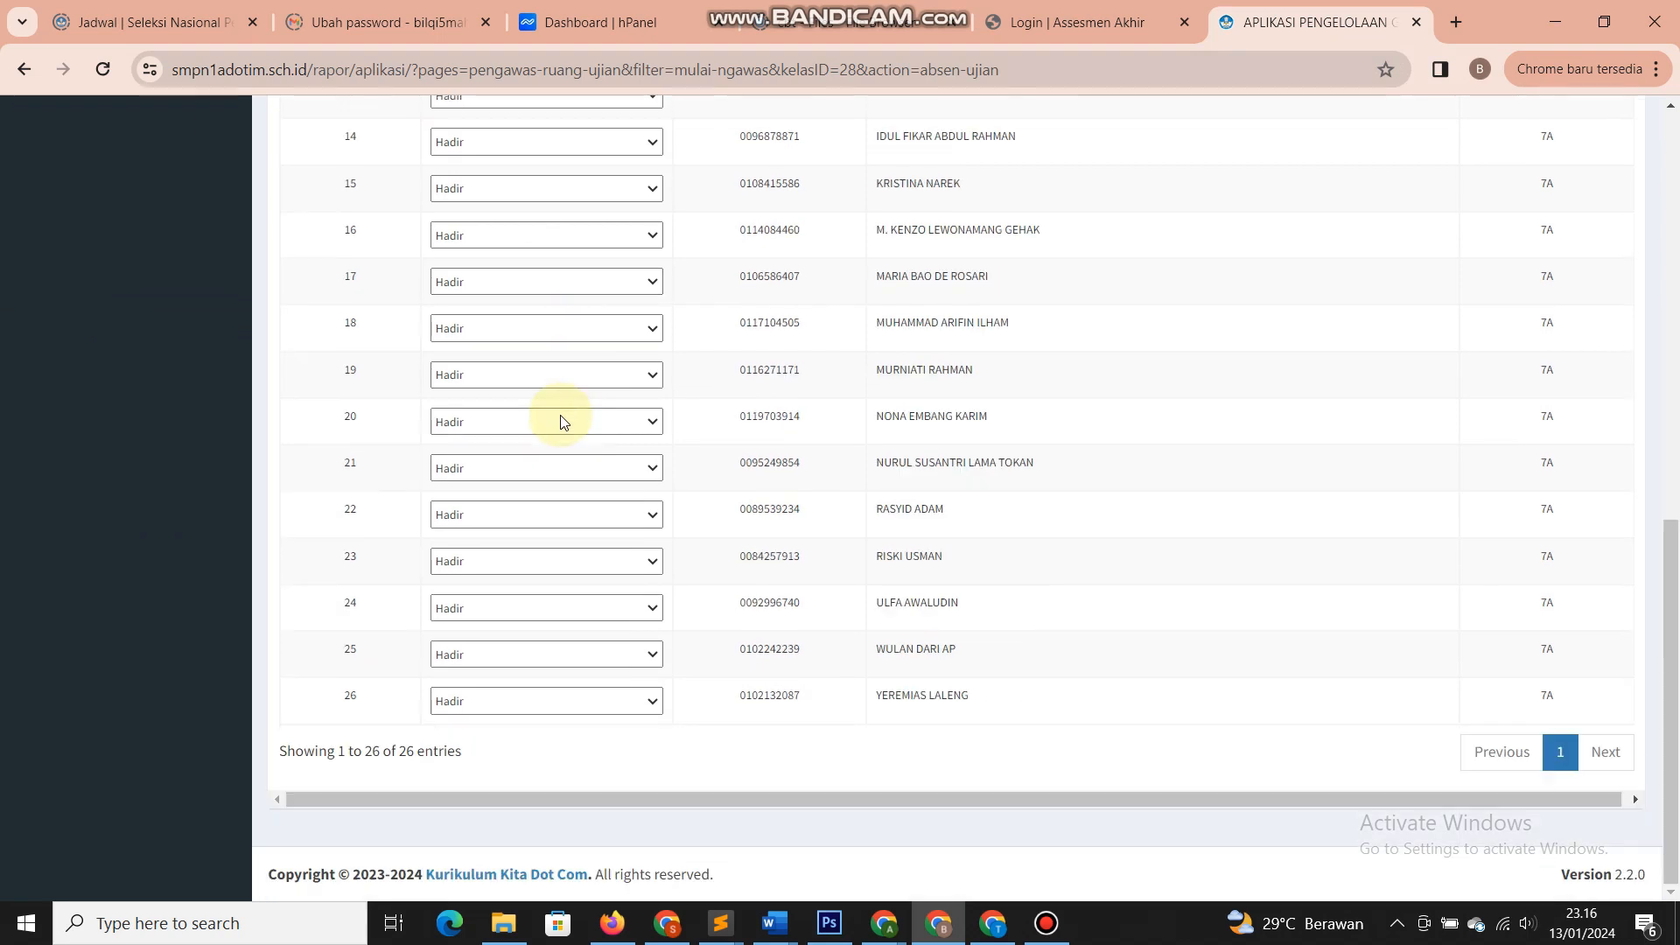
{"action": "scroll", "coordinate": [558, 420], "scroll_direction": "up", "scroll_amount": 12}
- Log back into Pusat Data as the teacher with the username and password from the reset letter
{"action": "left_click", "coordinate": [500, 204]}
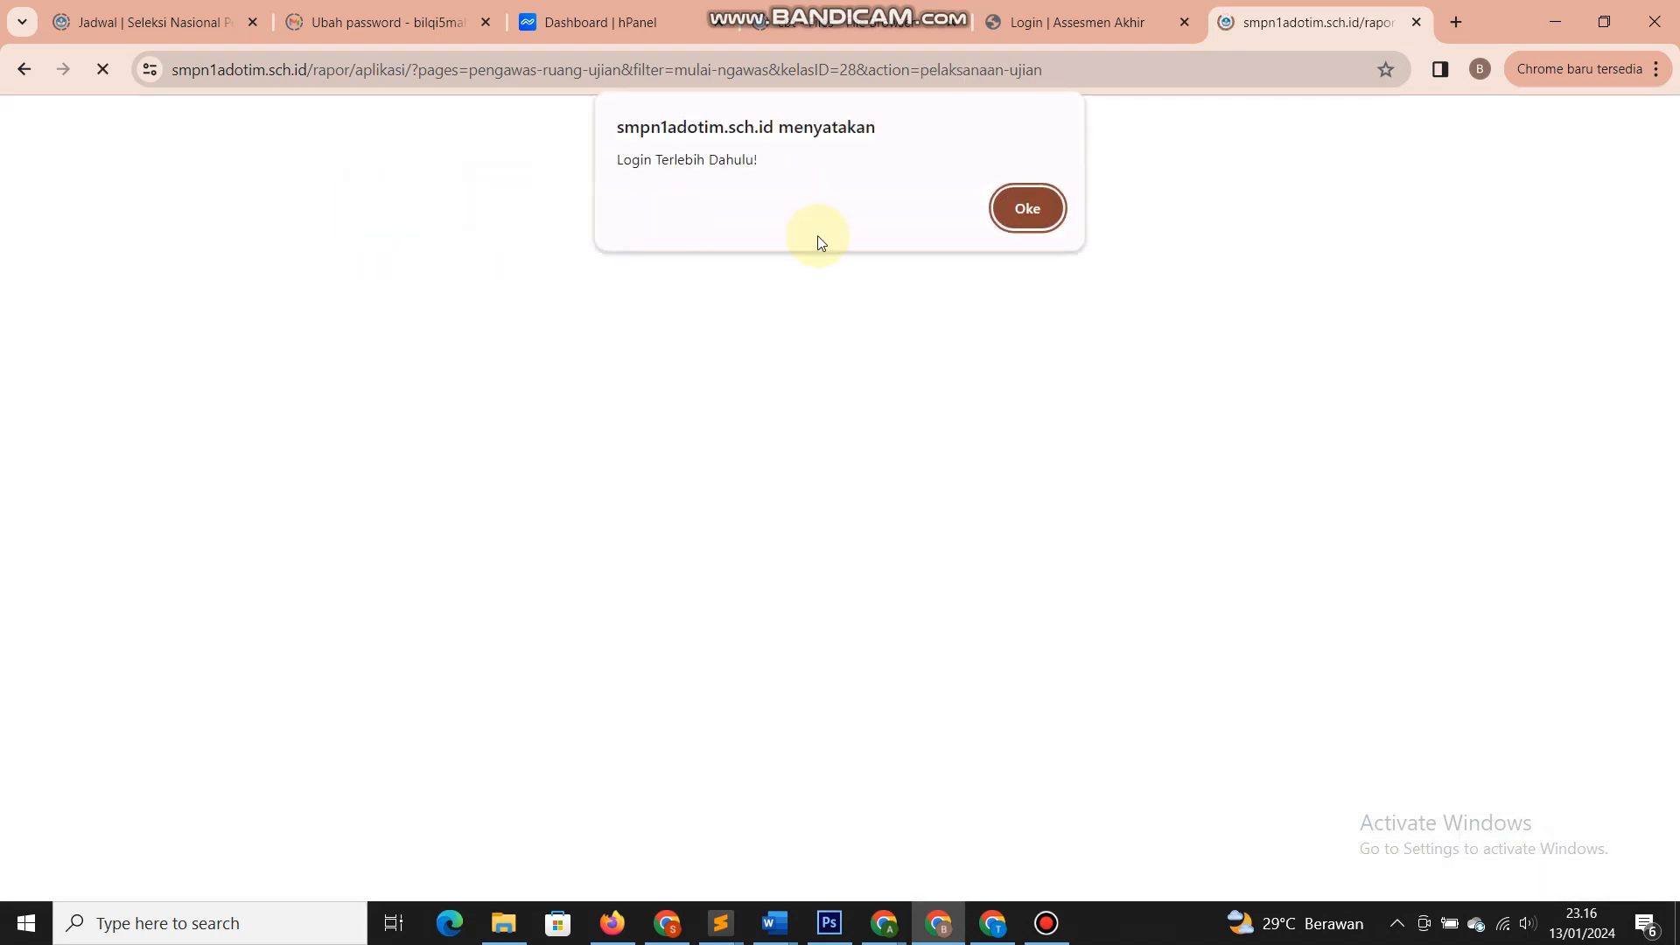
{"action": "left_click", "coordinate": [1036, 217]}
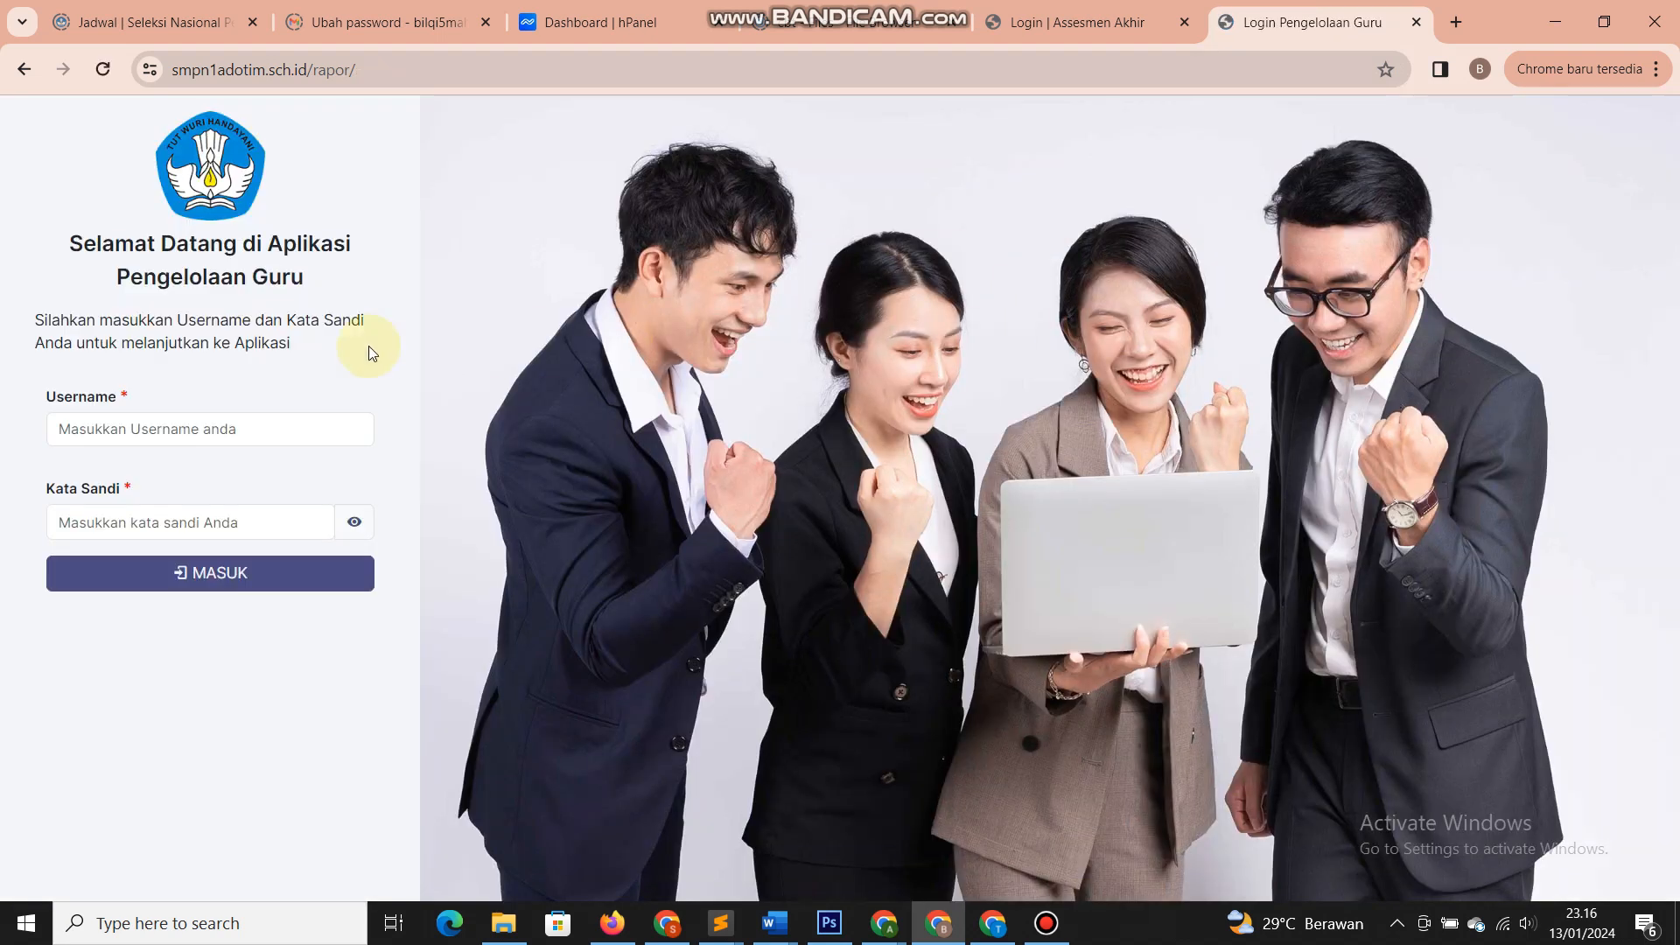
{"action": "left_click", "coordinate": [877, 916]}
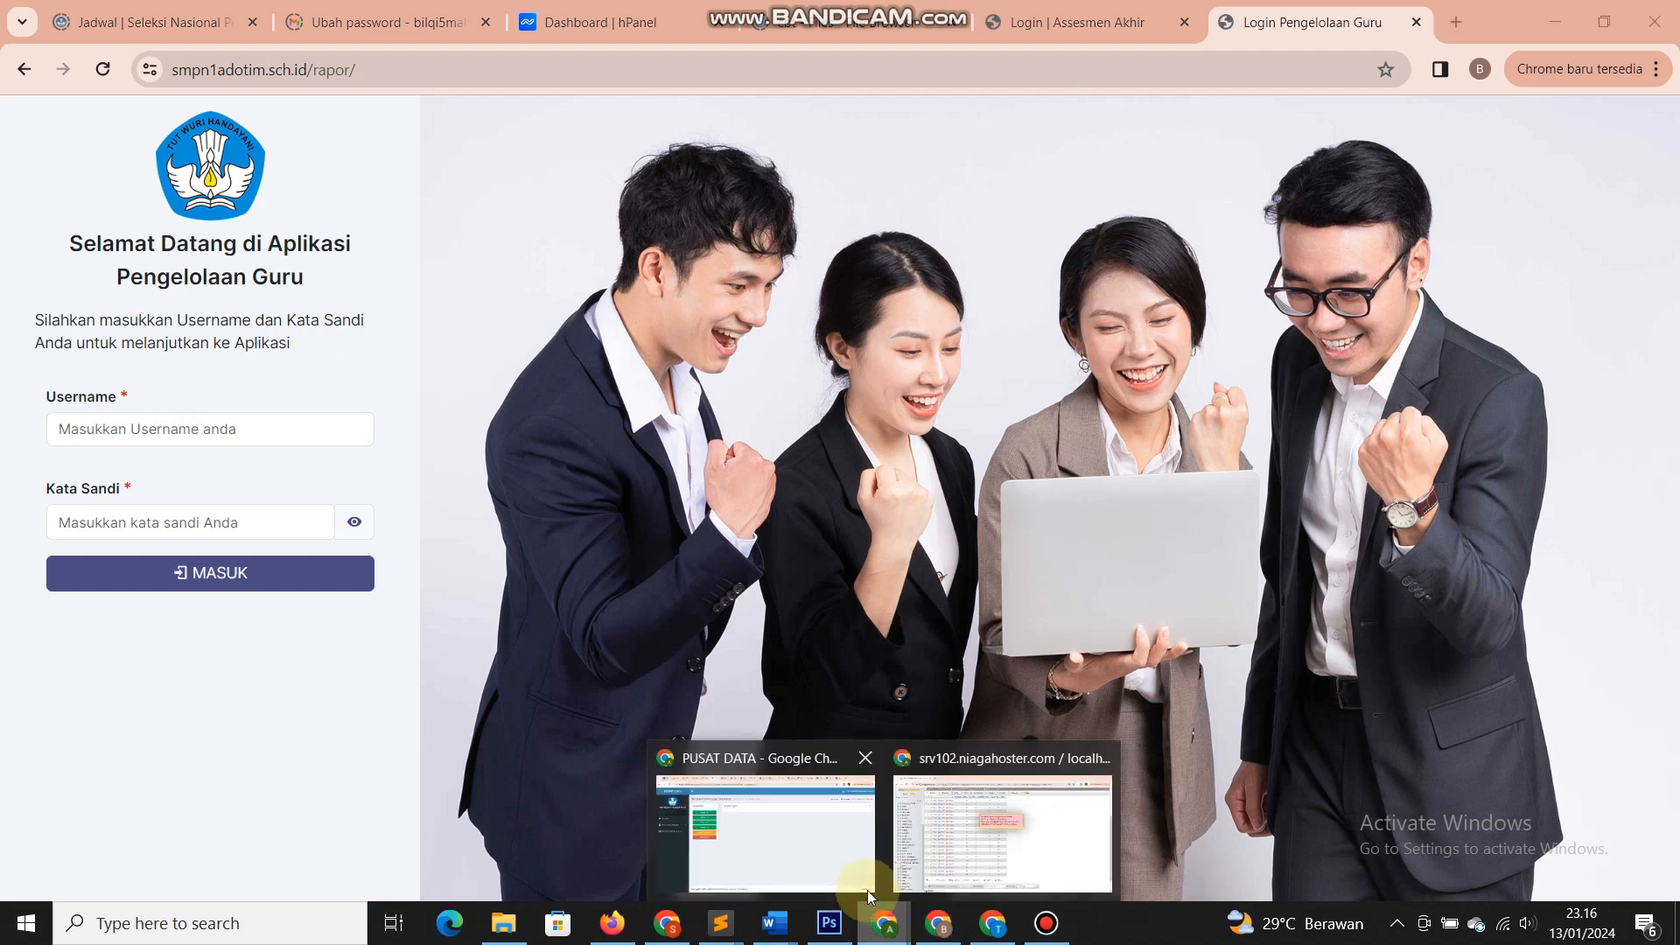
{"action": "left_click", "coordinate": [788, 831]}
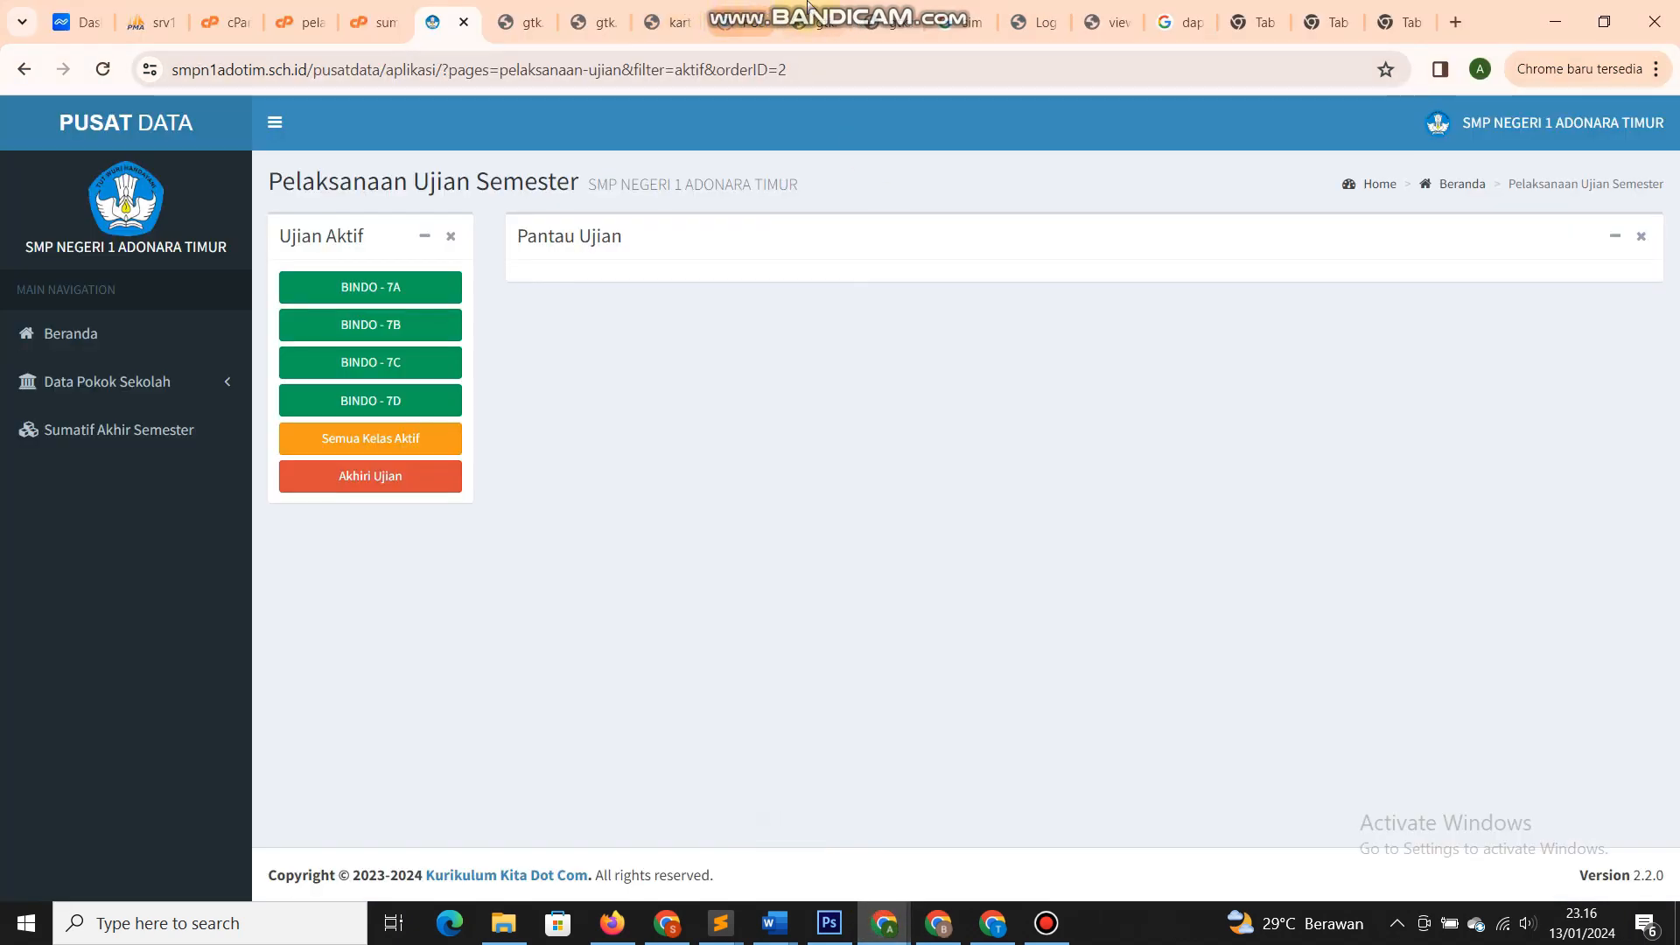
{"action": "left_click", "coordinate": [744, 22]}
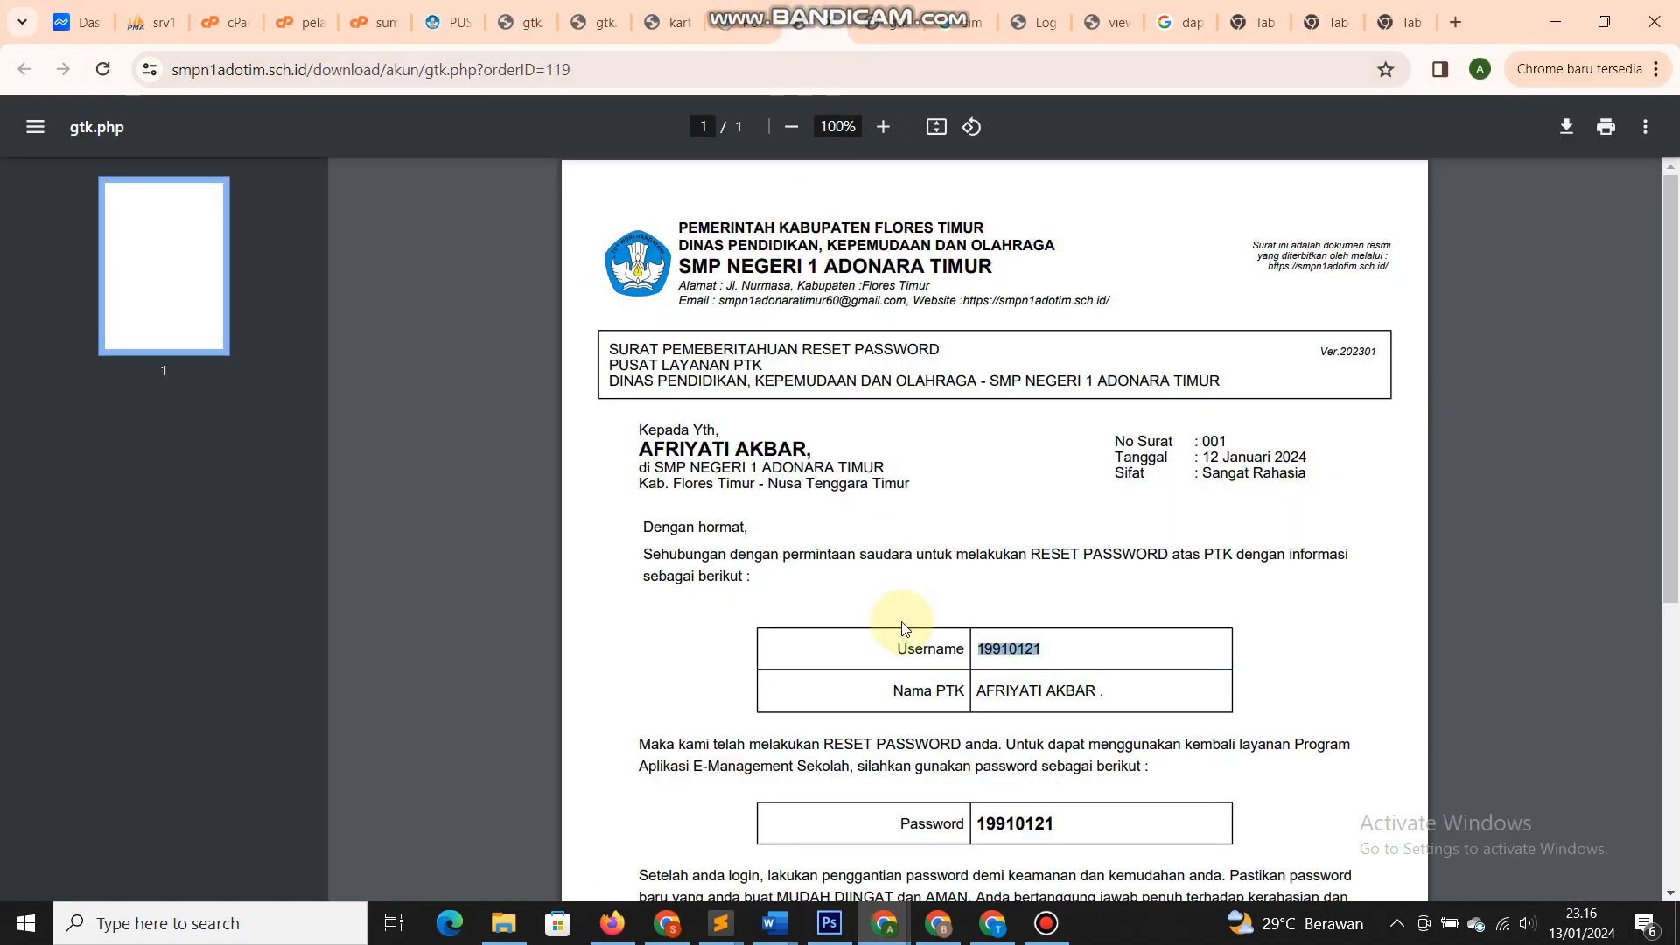
{"action": "key", "text": "alt+Tab"}
{"action": "left_click", "coordinate": [288, 426]}
{"action": "type", "text": "19910121"}
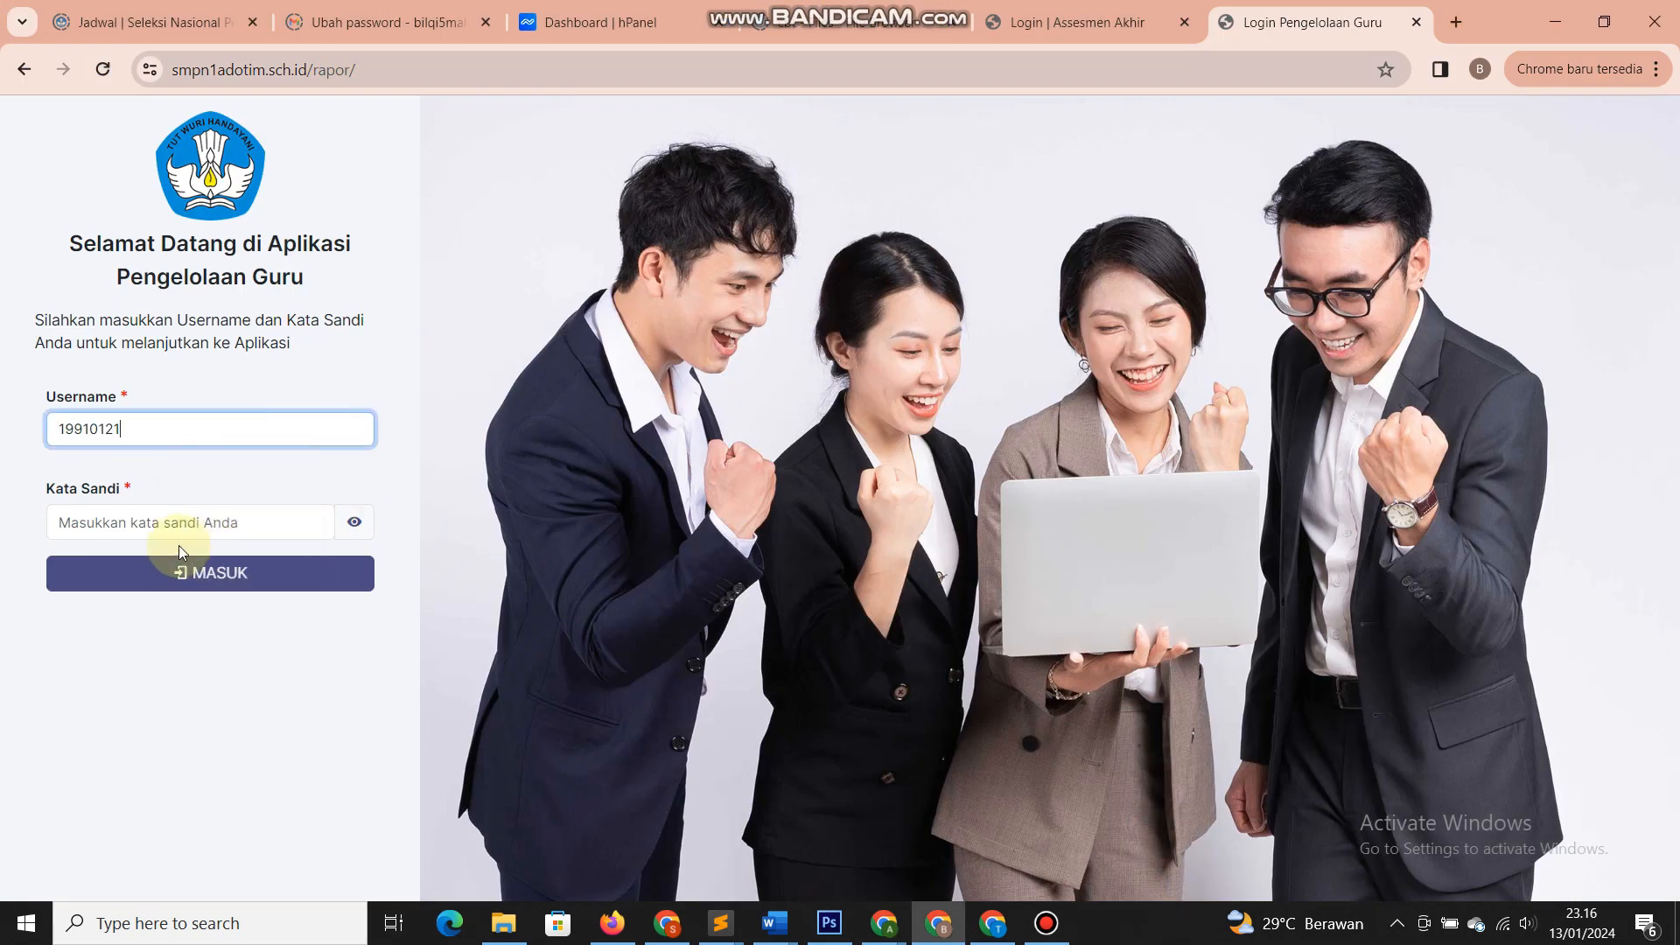
{"action": "left_click", "coordinate": [179, 525]}
{"action": "key", "text": "ctrl+v"}
{"action": "left_click", "coordinate": [187, 572]}
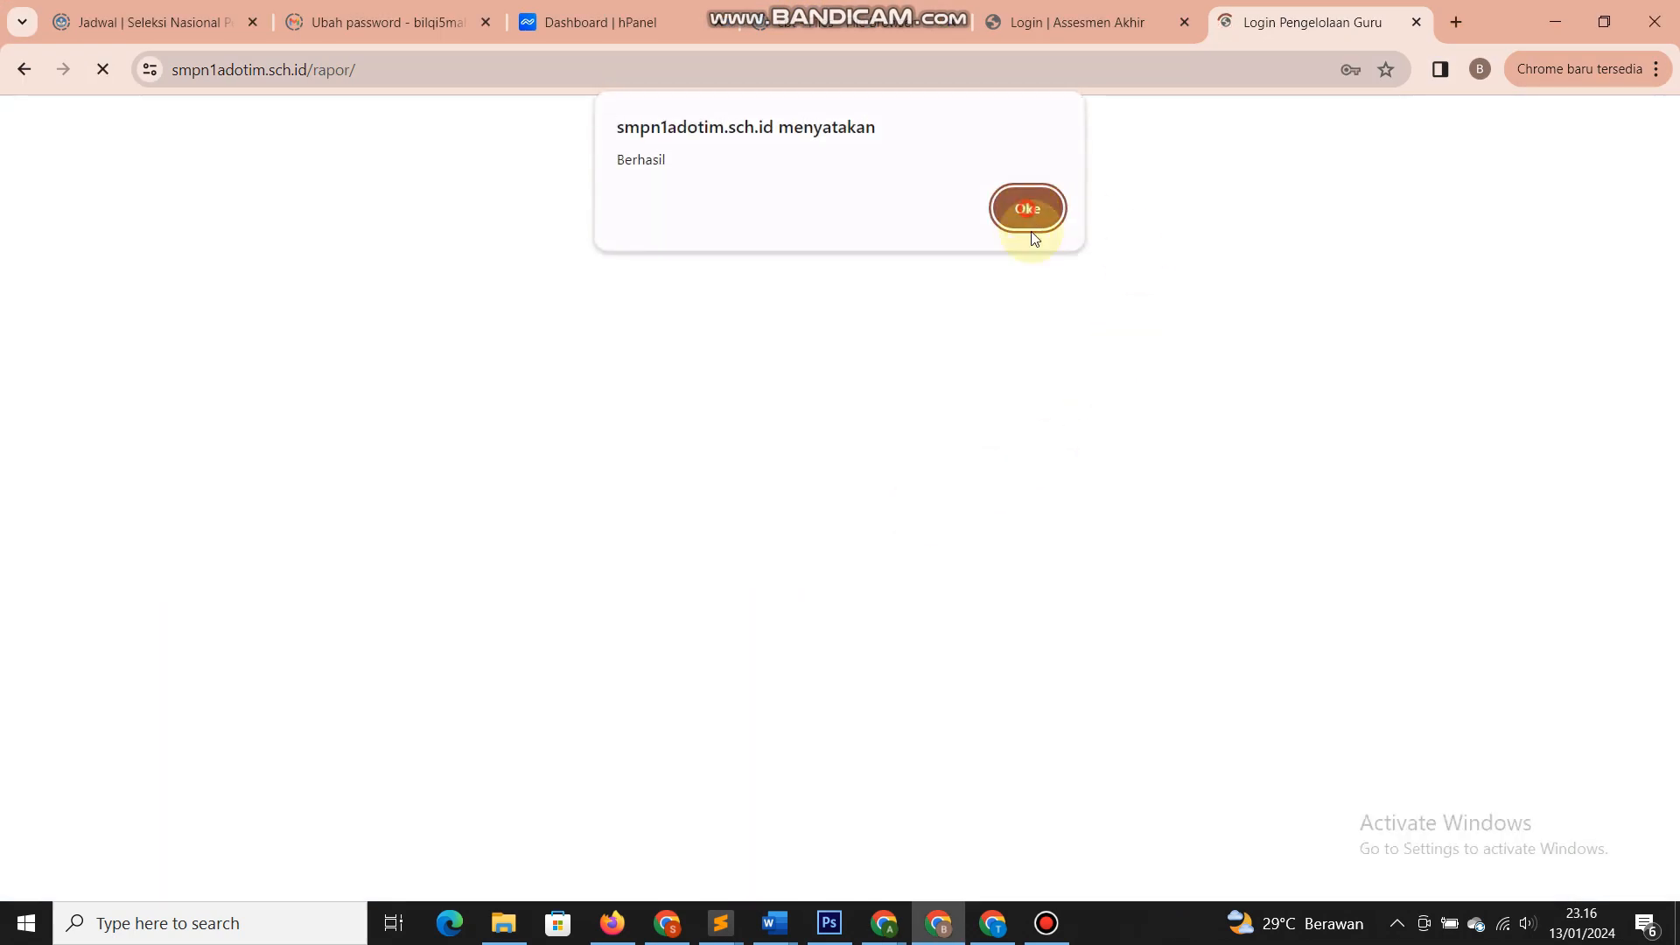
{"action": "left_click", "coordinate": [1029, 210]}
- Show the 7A - Bahasa Indonesia exam data and open its monitoring list
{"action": "left_click", "coordinate": [207, 555]}
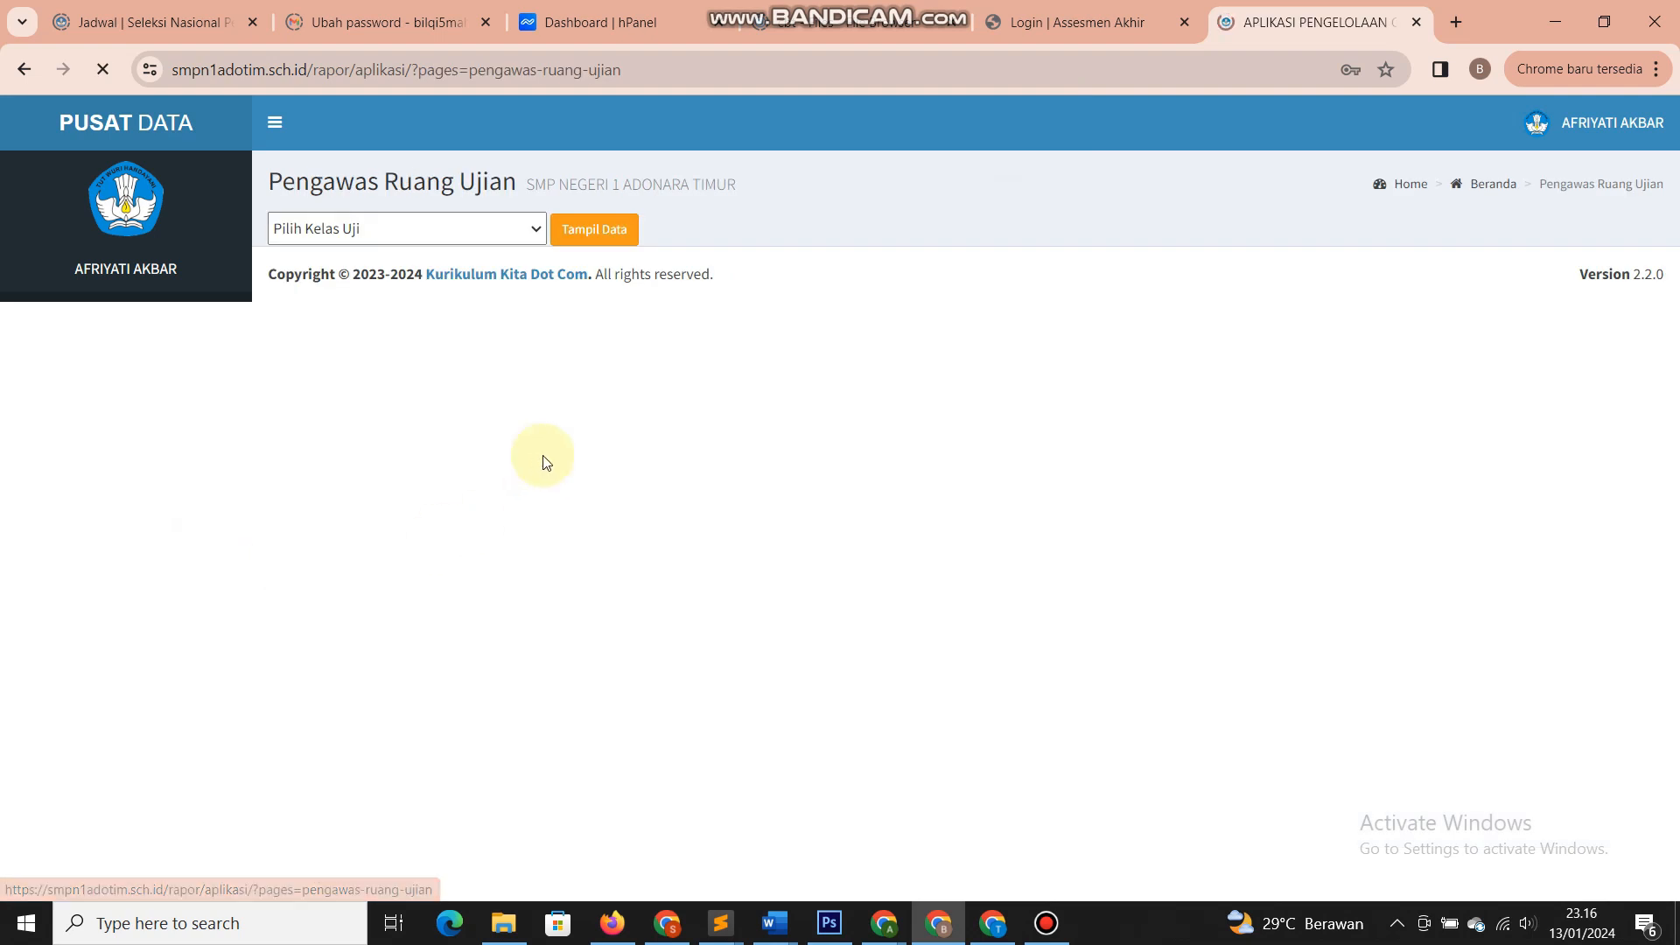
{"action": "left_click", "coordinate": [496, 228]}
{"action": "left_click", "coordinate": [368, 276]}
{"action": "left_click", "coordinate": [573, 231]}
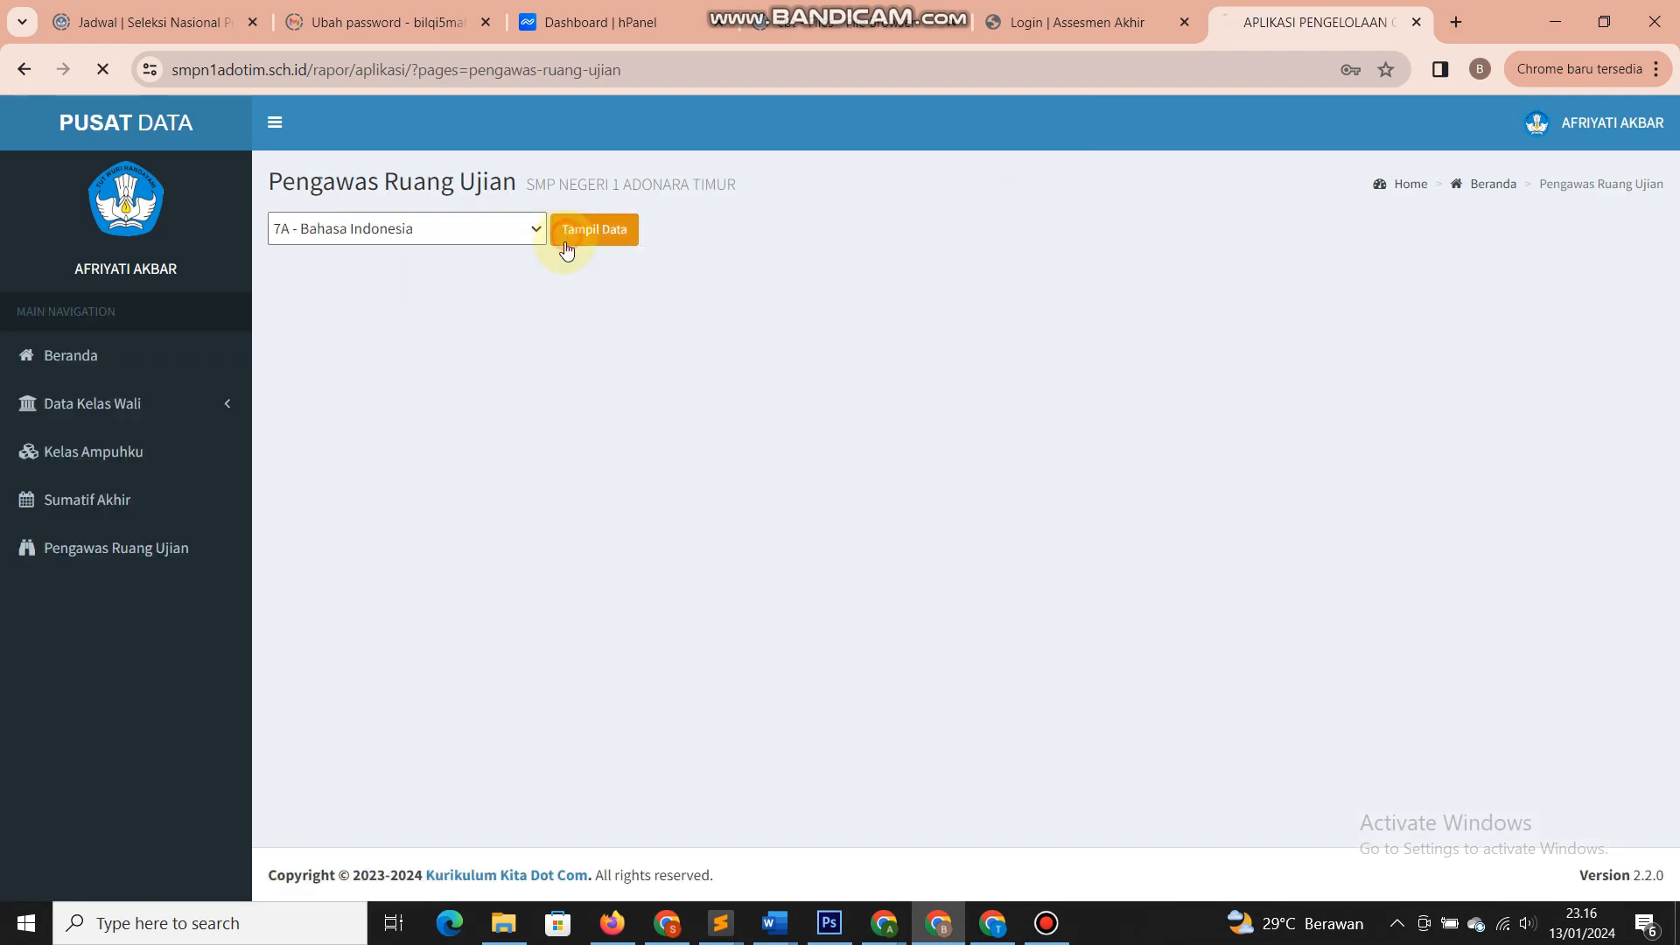
{"action": "left_click", "coordinate": [478, 228]}
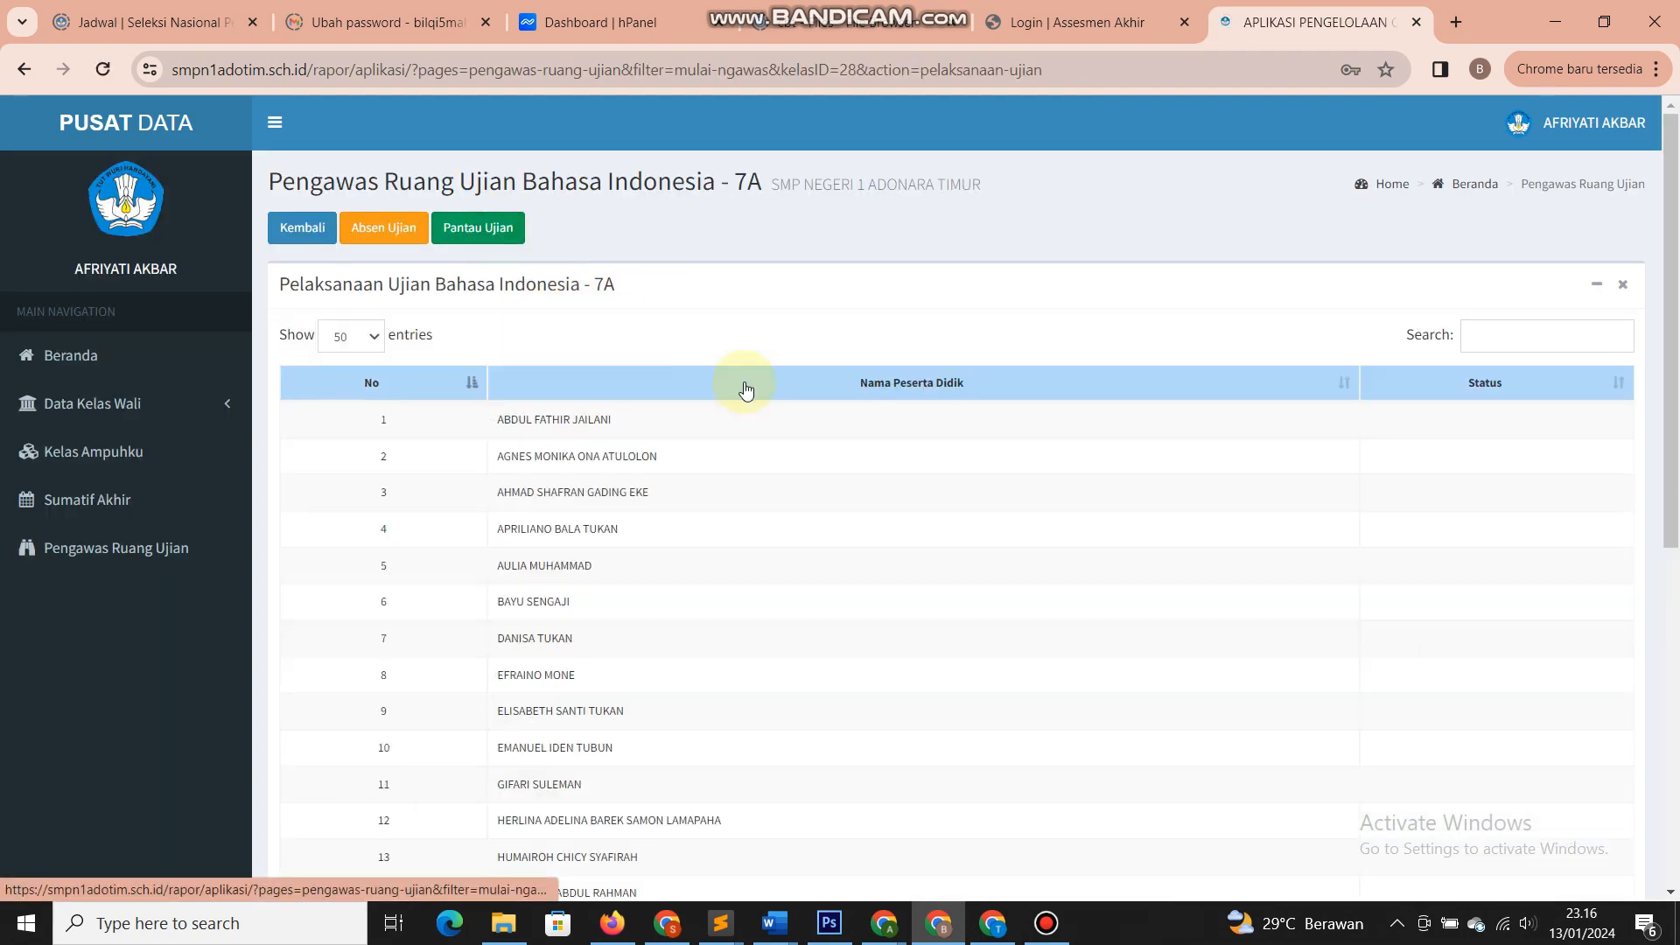
{"action": "scroll", "coordinate": [779, 467], "scroll_direction": "down", "scroll_amount": 5}
{"action": "scroll", "coordinate": [779, 467], "scroll_direction": "up", "scroll_amount": 5}
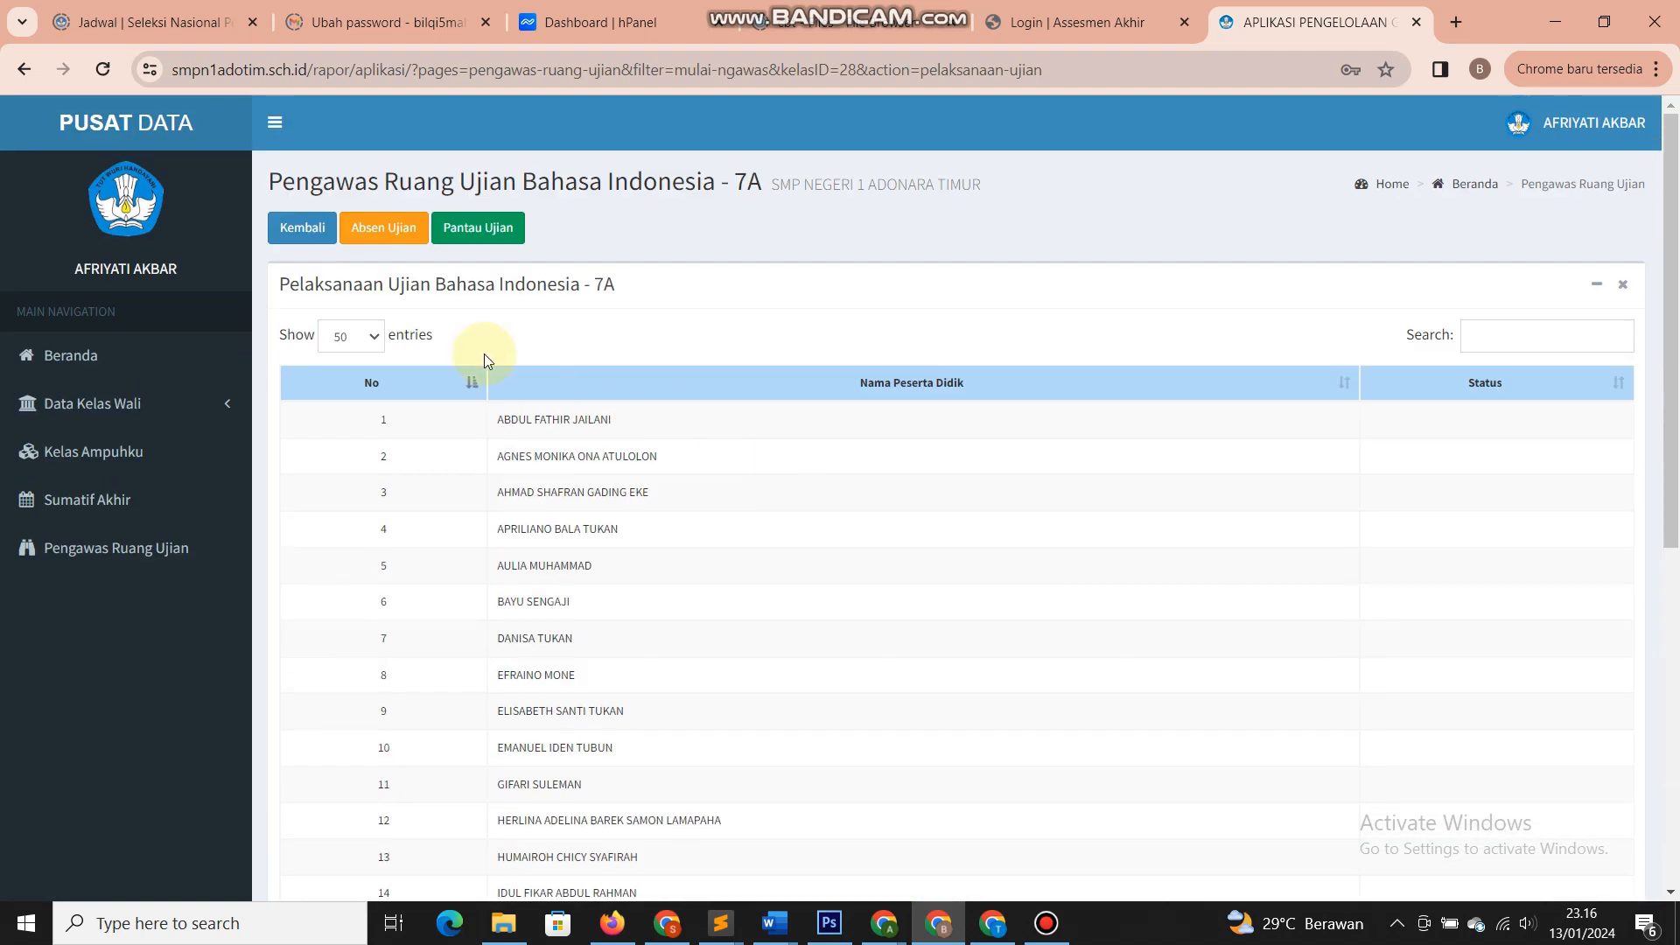
{"action": "left_click", "coordinate": [310, 228]}
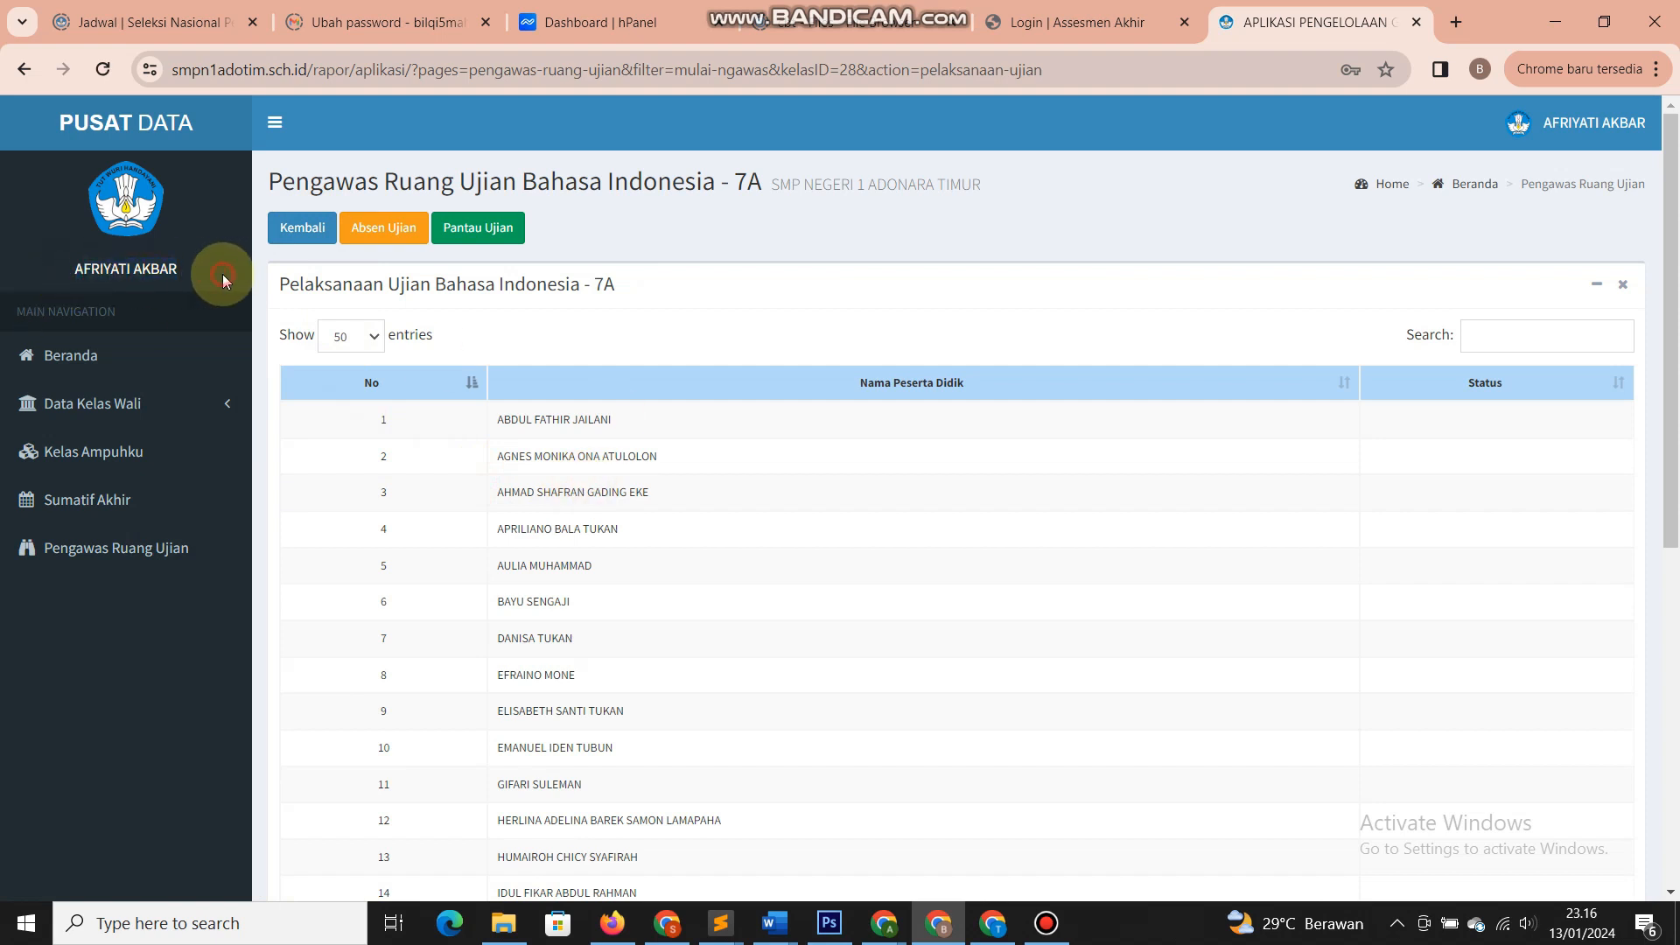
{"action": "left_click", "coordinate": [196, 413]}
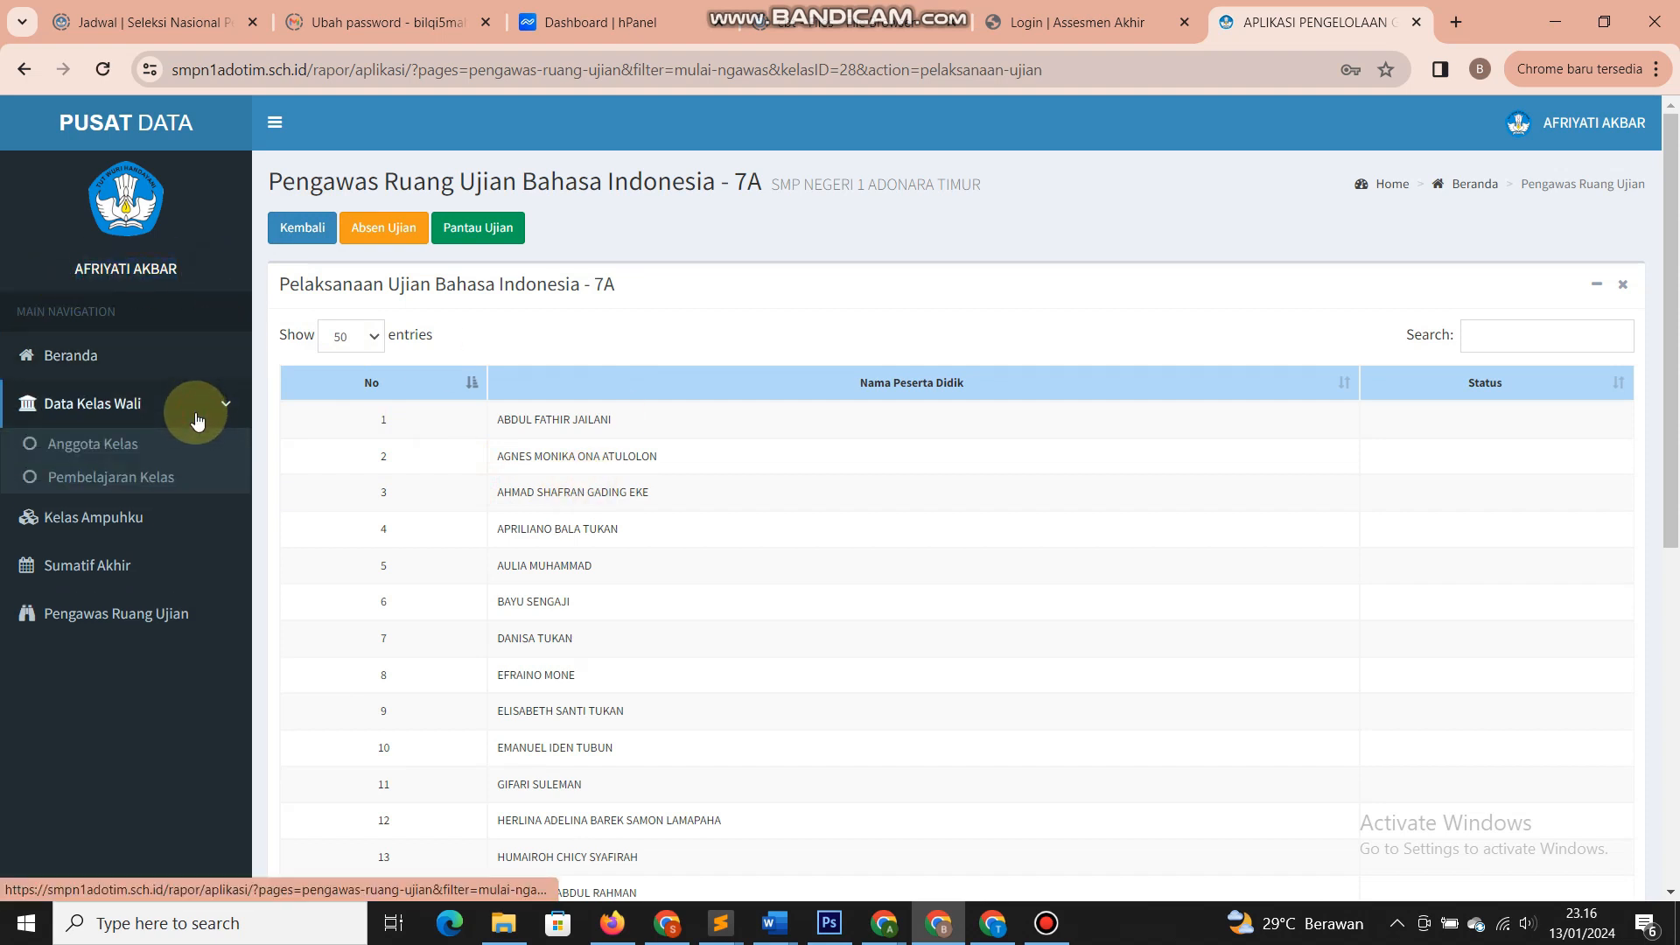
{"action": "left_click", "coordinate": [186, 478]}
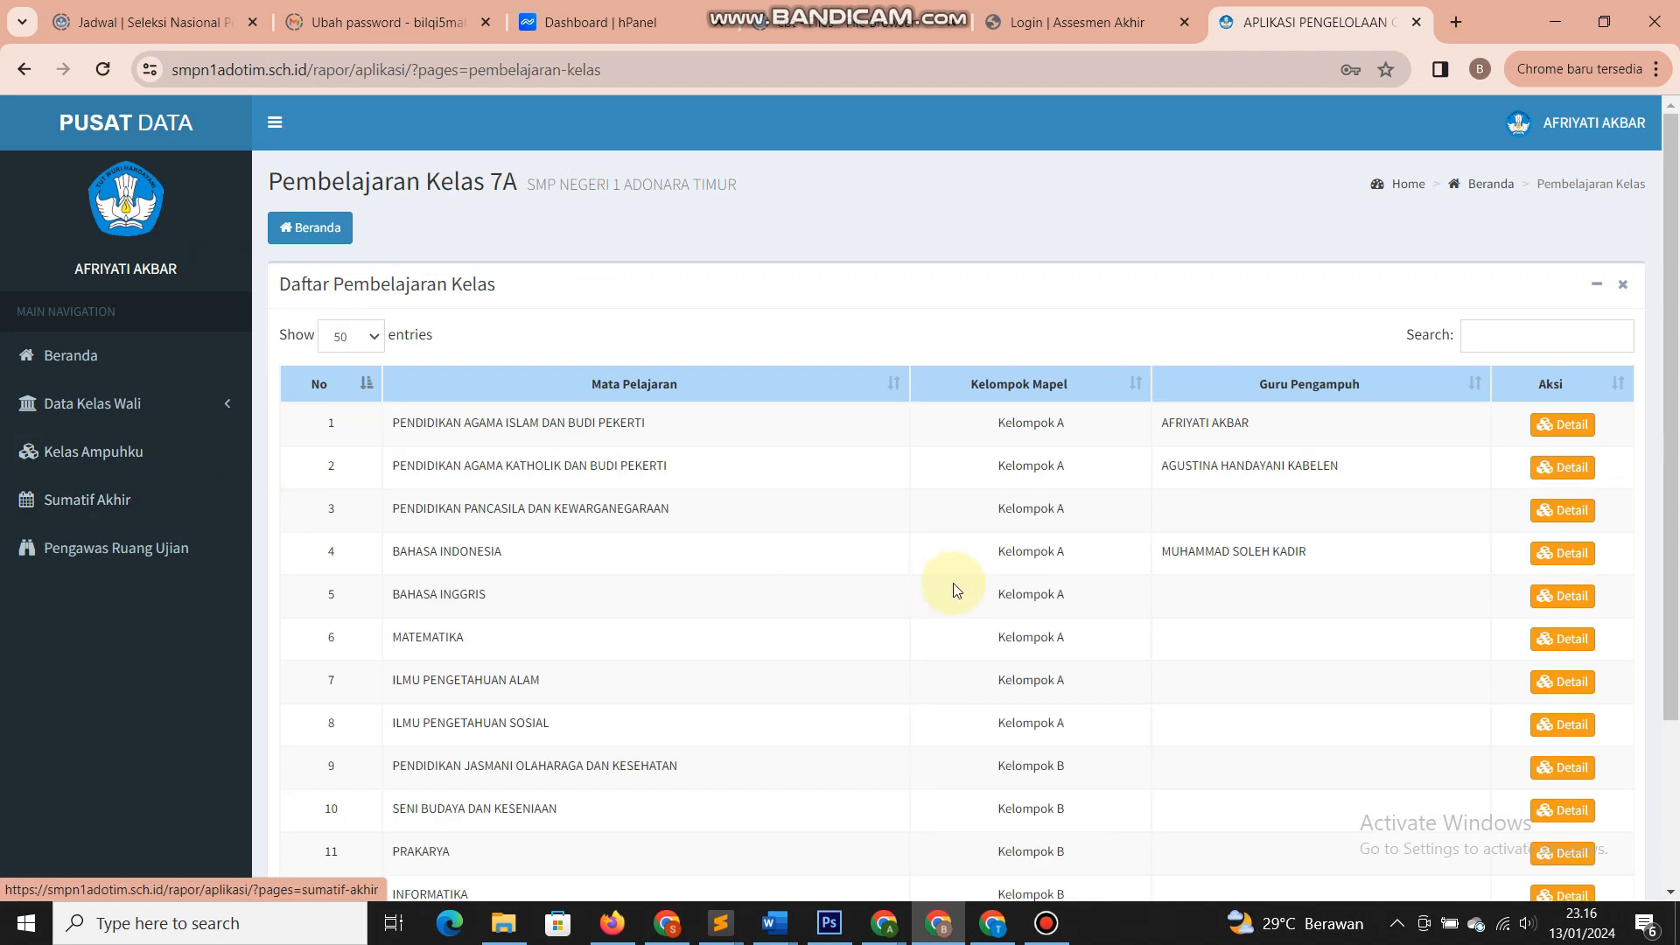
{"action": "scroll", "coordinate": [968, 575], "scroll_direction": "down", "scroll_amount": 1}
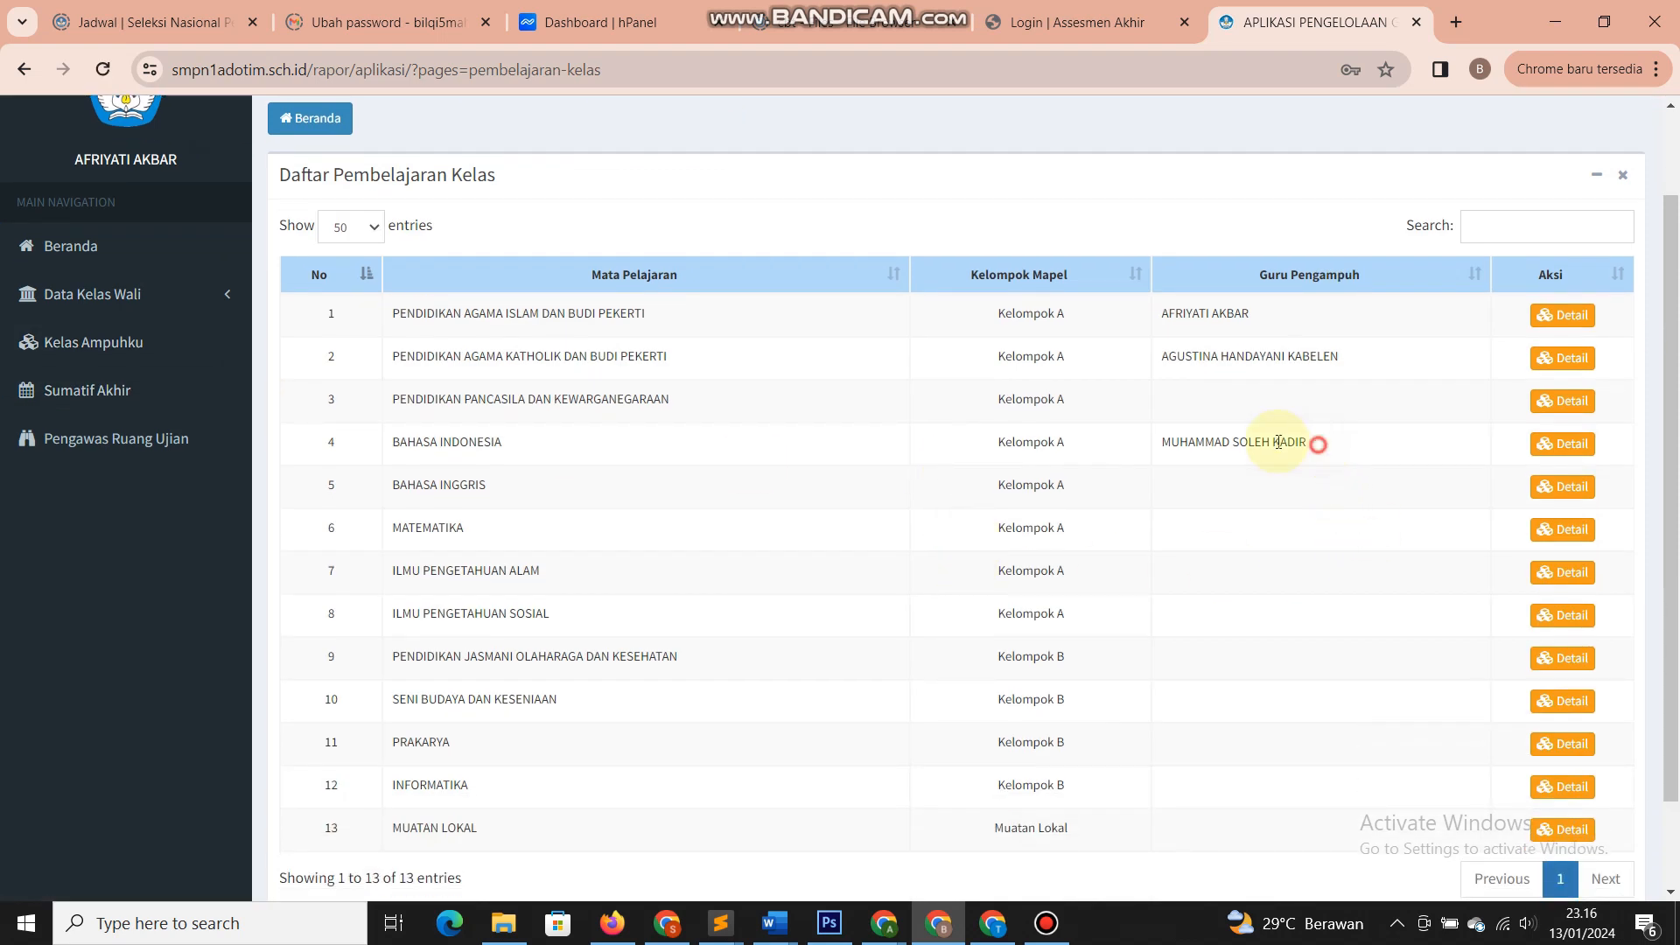
{"action": "triple_click", "coordinate": [1322, 444]}
{"action": "left_click", "coordinate": [1323, 448]}
{"action": "left_click", "coordinate": [1564, 443]}
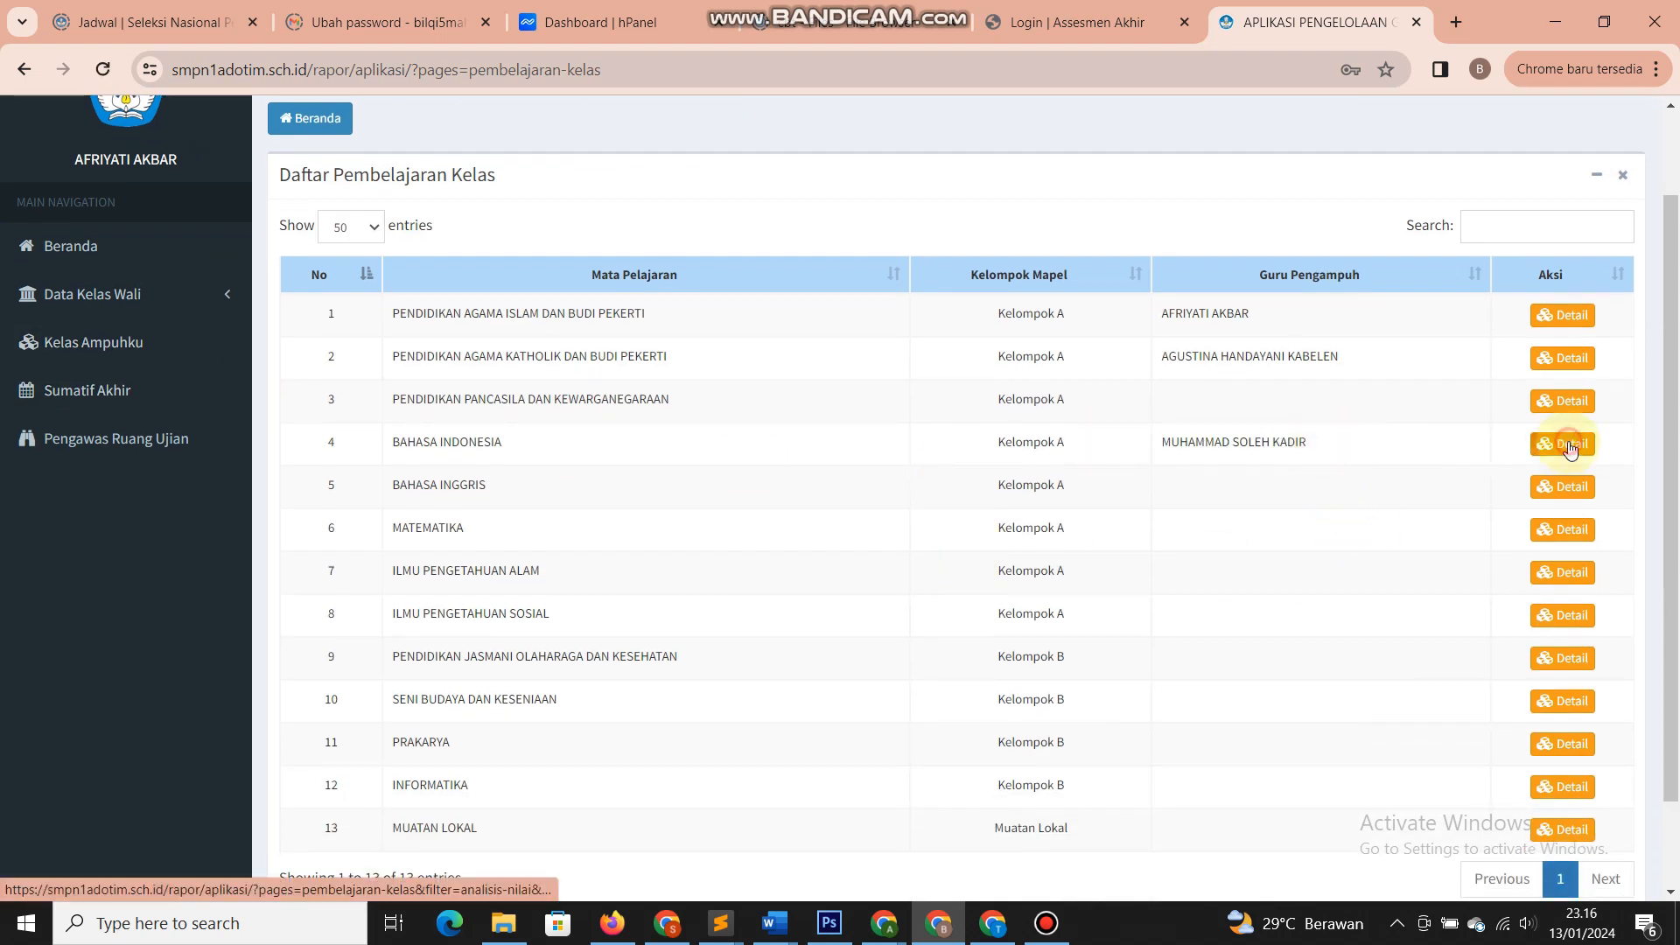
{"action": "scroll", "coordinate": [1162, 493], "scroll_direction": "down", "scroll_amount": 2}
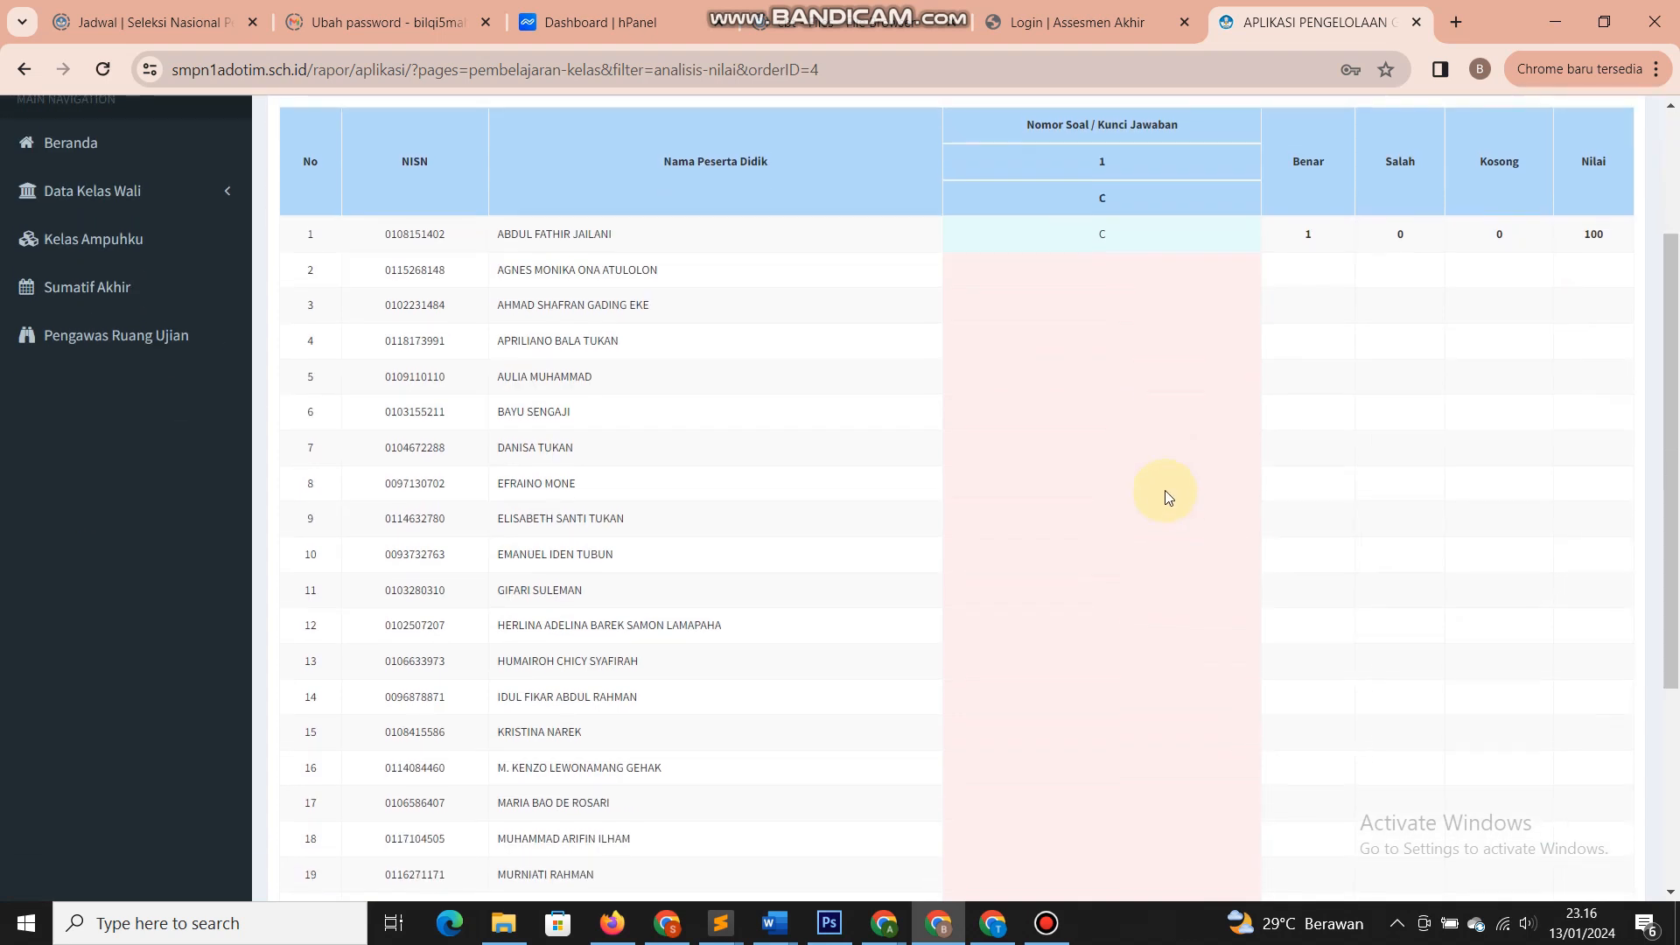
{"action": "scroll", "coordinate": [1163, 490], "scroll_direction": "up", "scroll_amount": 2}
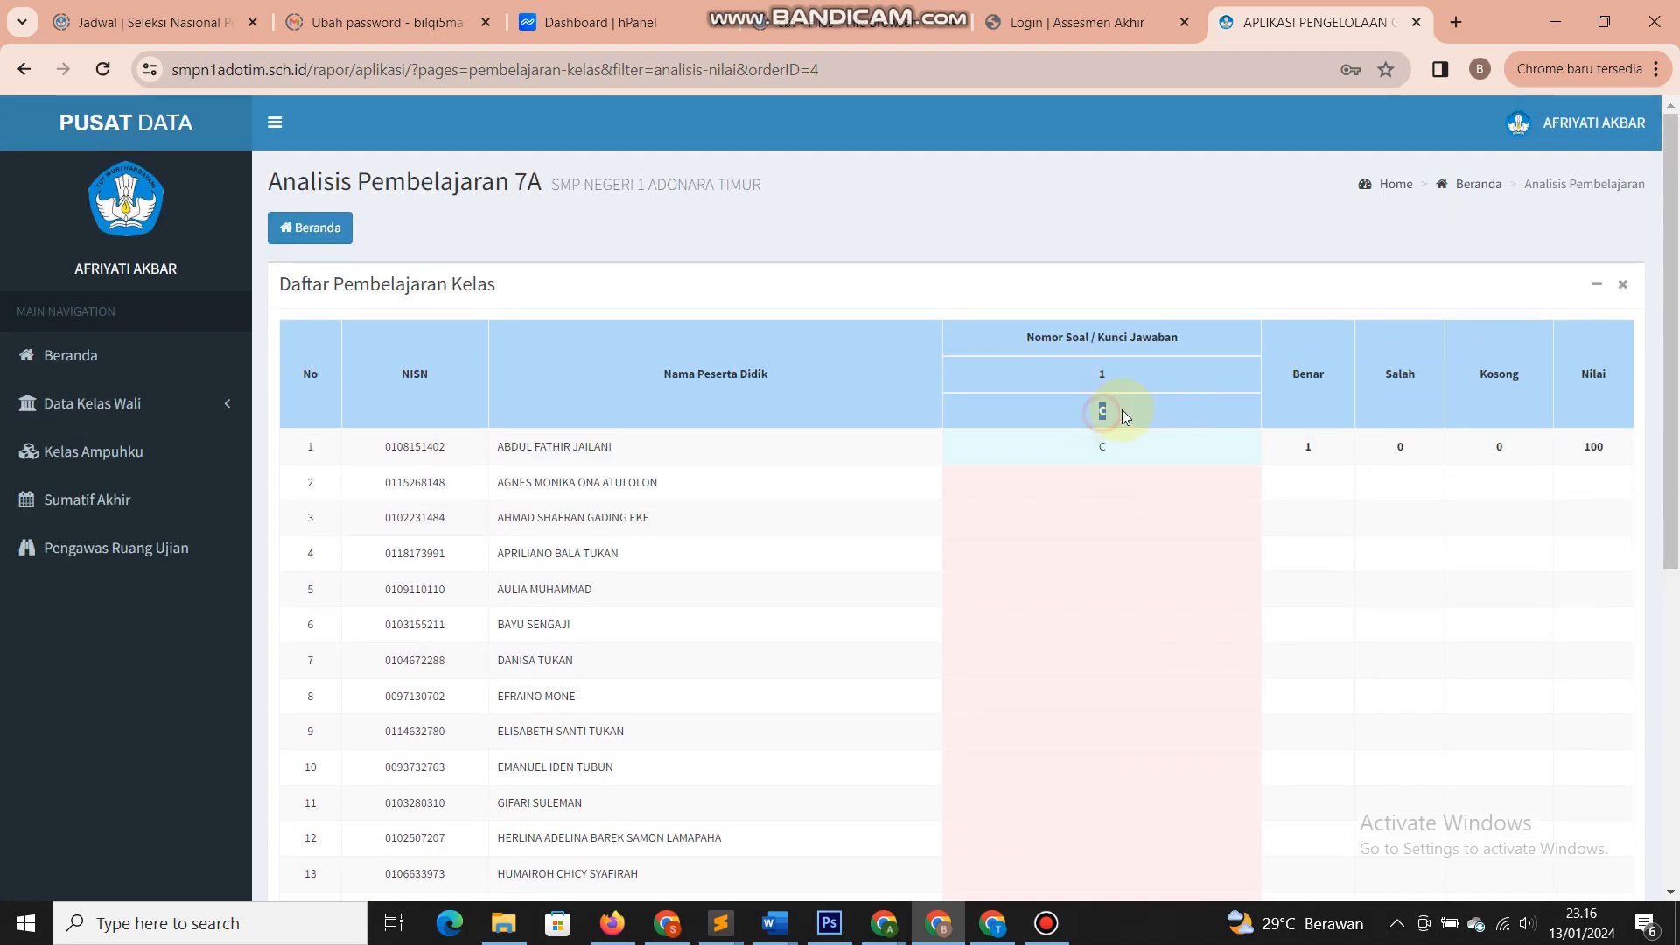
{"action": "double_click", "coordinate": [1102, 447]}
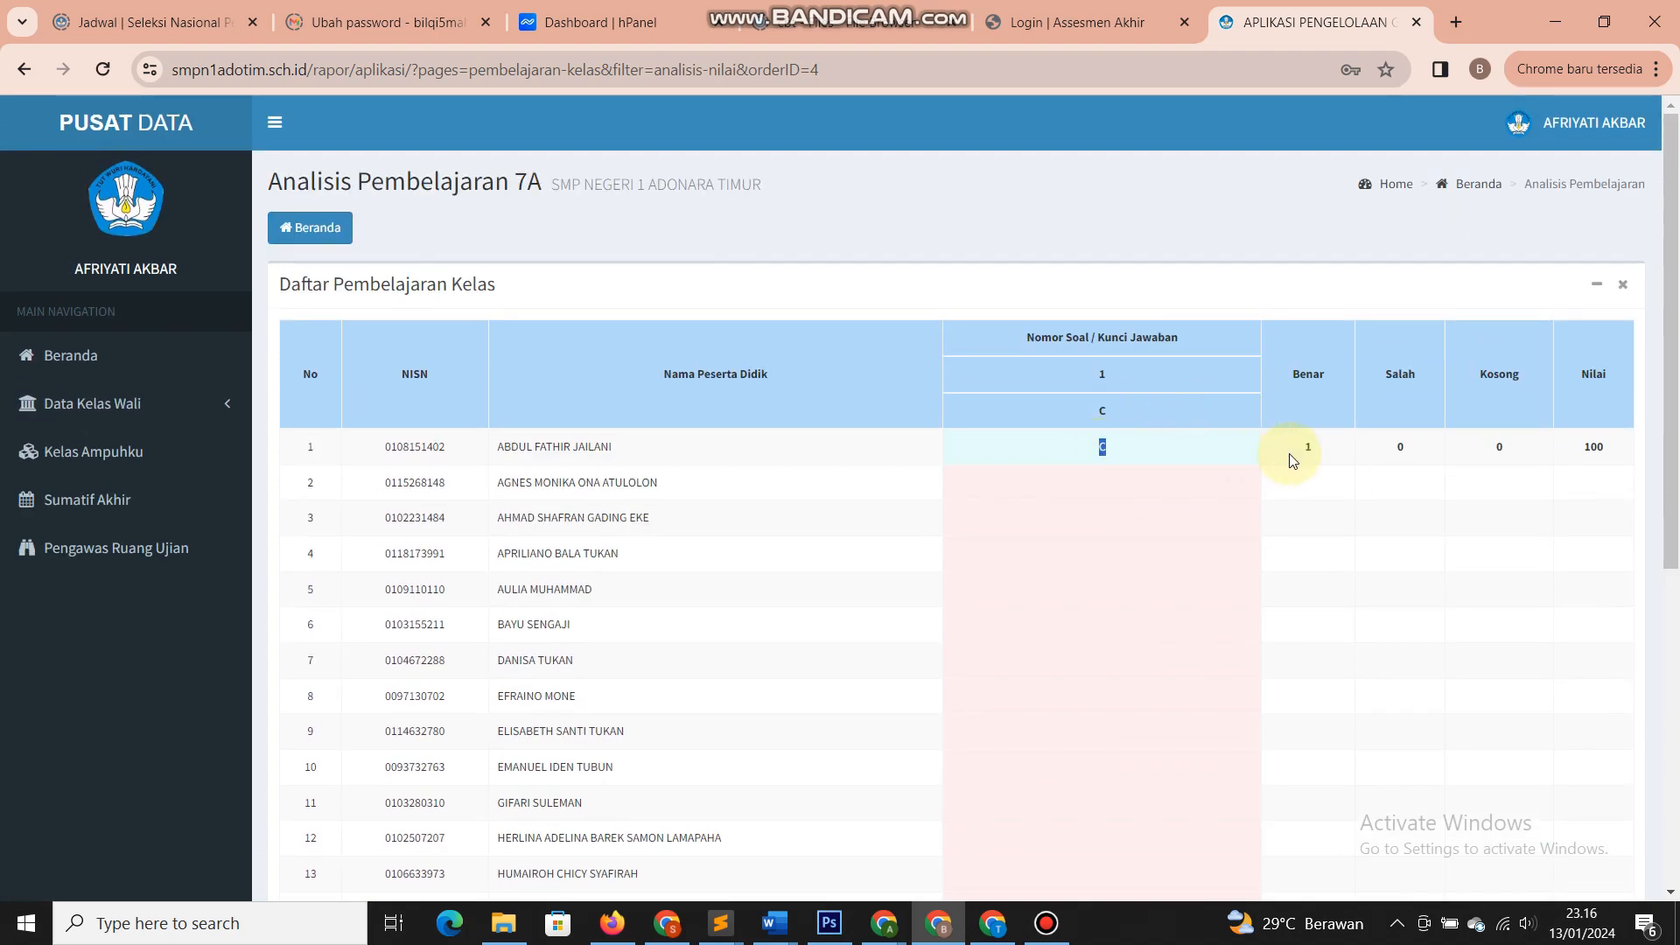
{"action": "left_click_drag", "start_coordinate": [1312, 446], "coordinate": [1288, 451]}
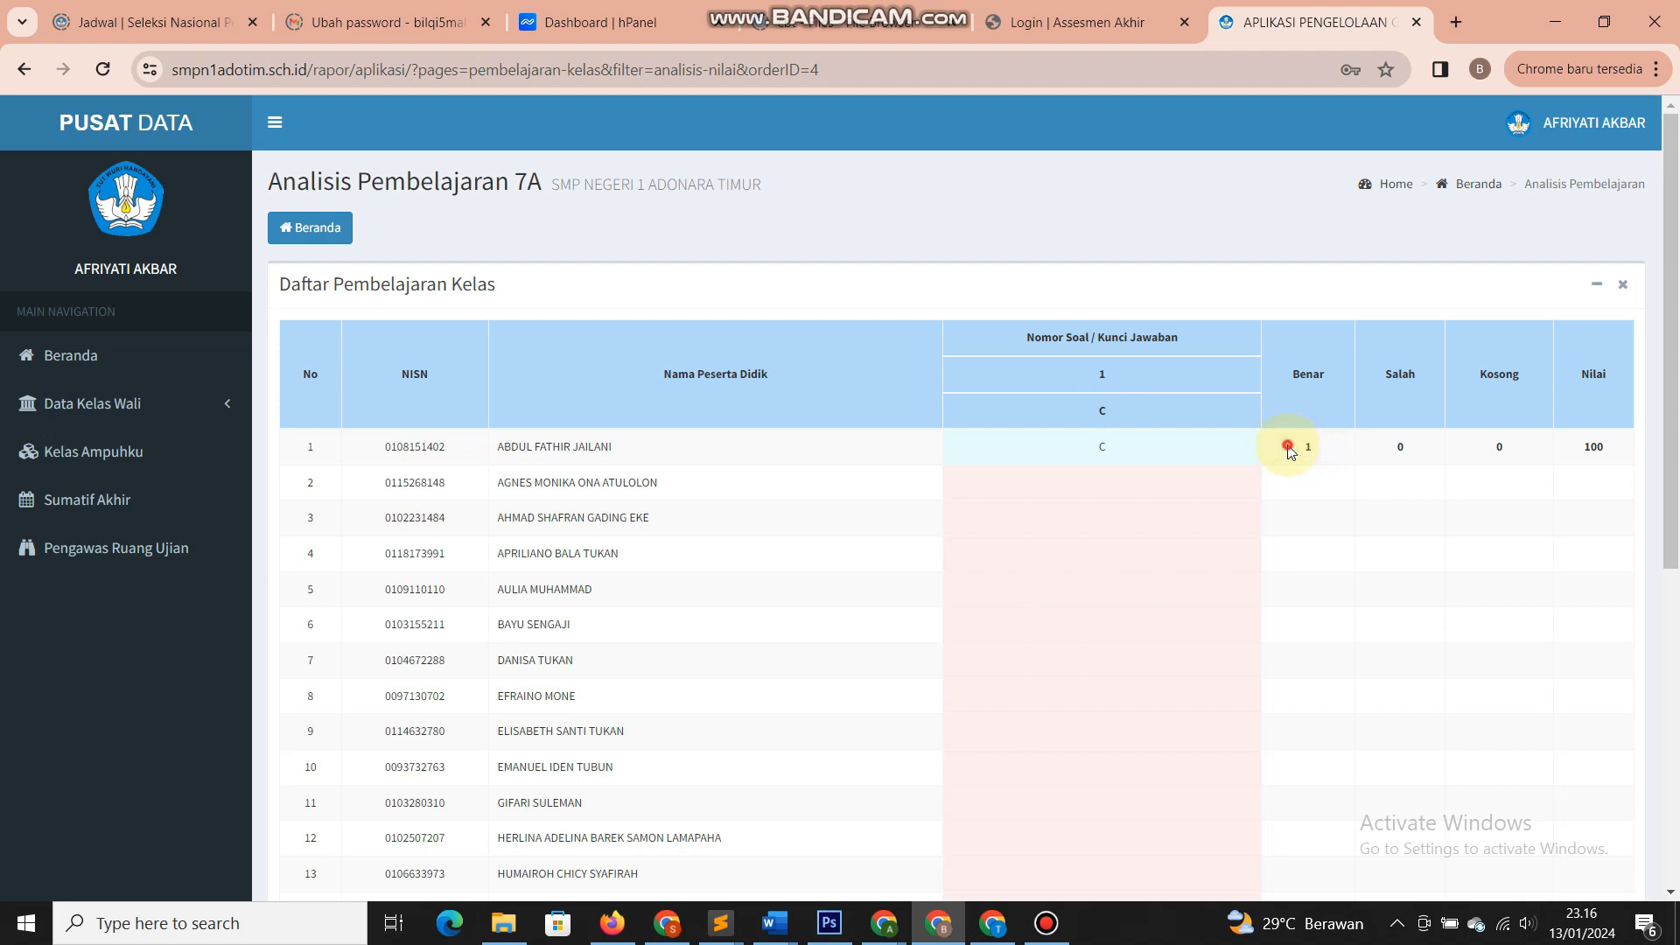
{"action": "double_click", "coordinate": [1594, 447]}
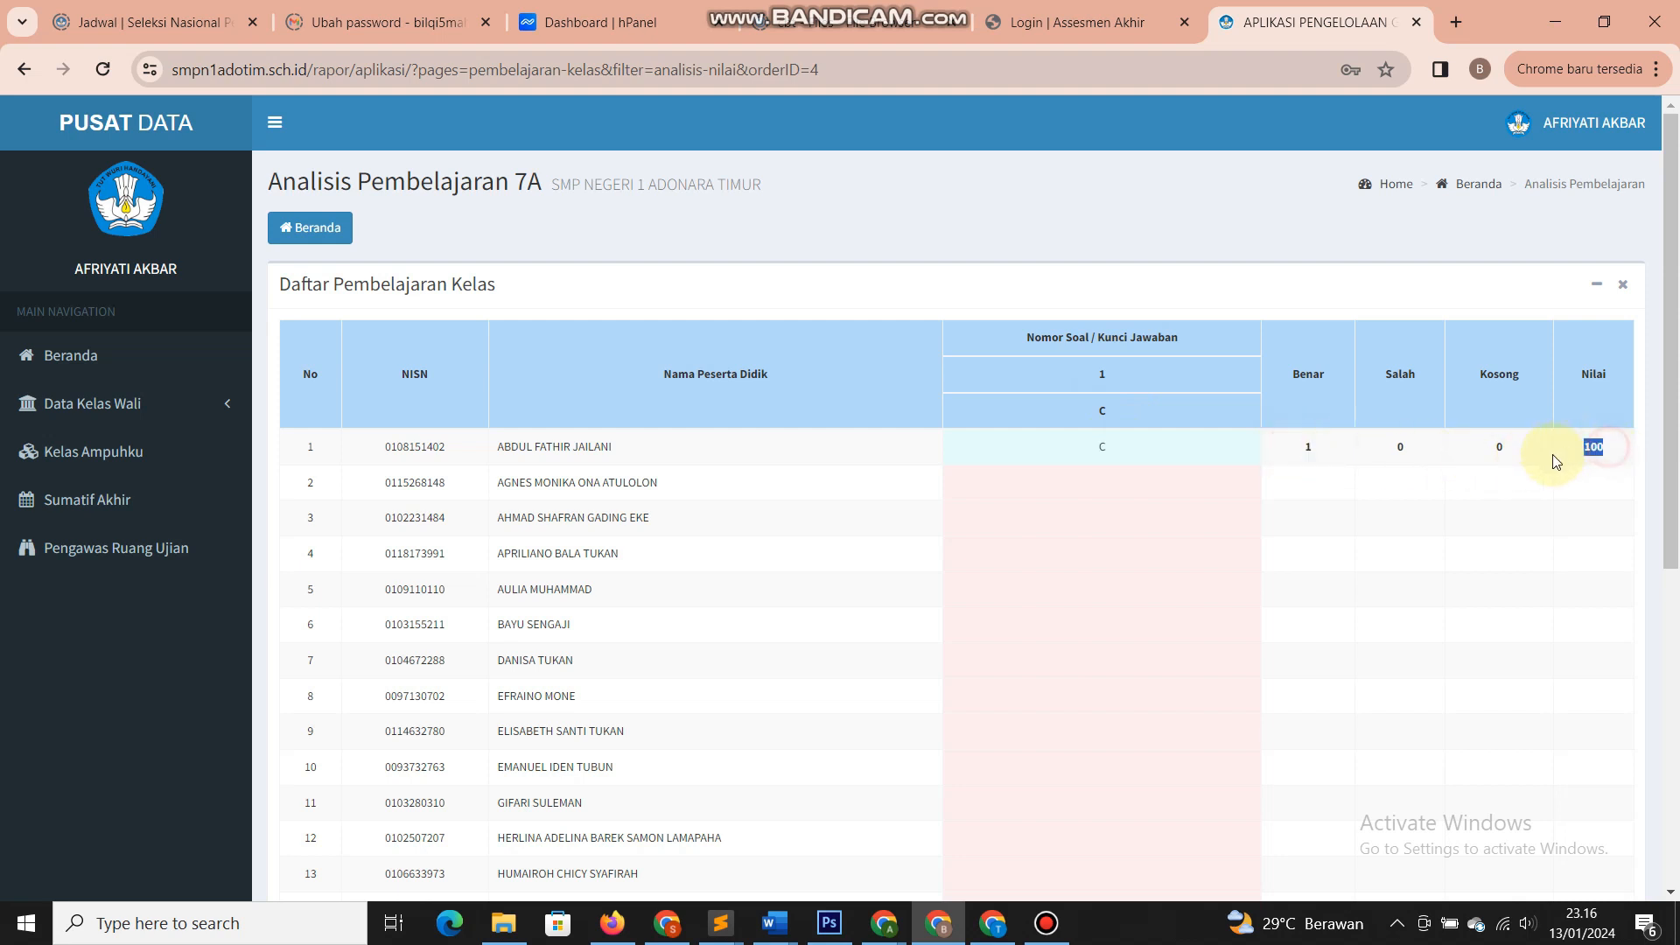
{"action": "left_click", "coordinate": [1504, 497]}
{"action": "scroll", "coordinate": [1216, 637], "scroll_direction": "down", "scroll_amount": 6}
{"action": "scroll", "coordinate": [1155, 663], "scroll_direction": "up", "scroll_amount": 6}
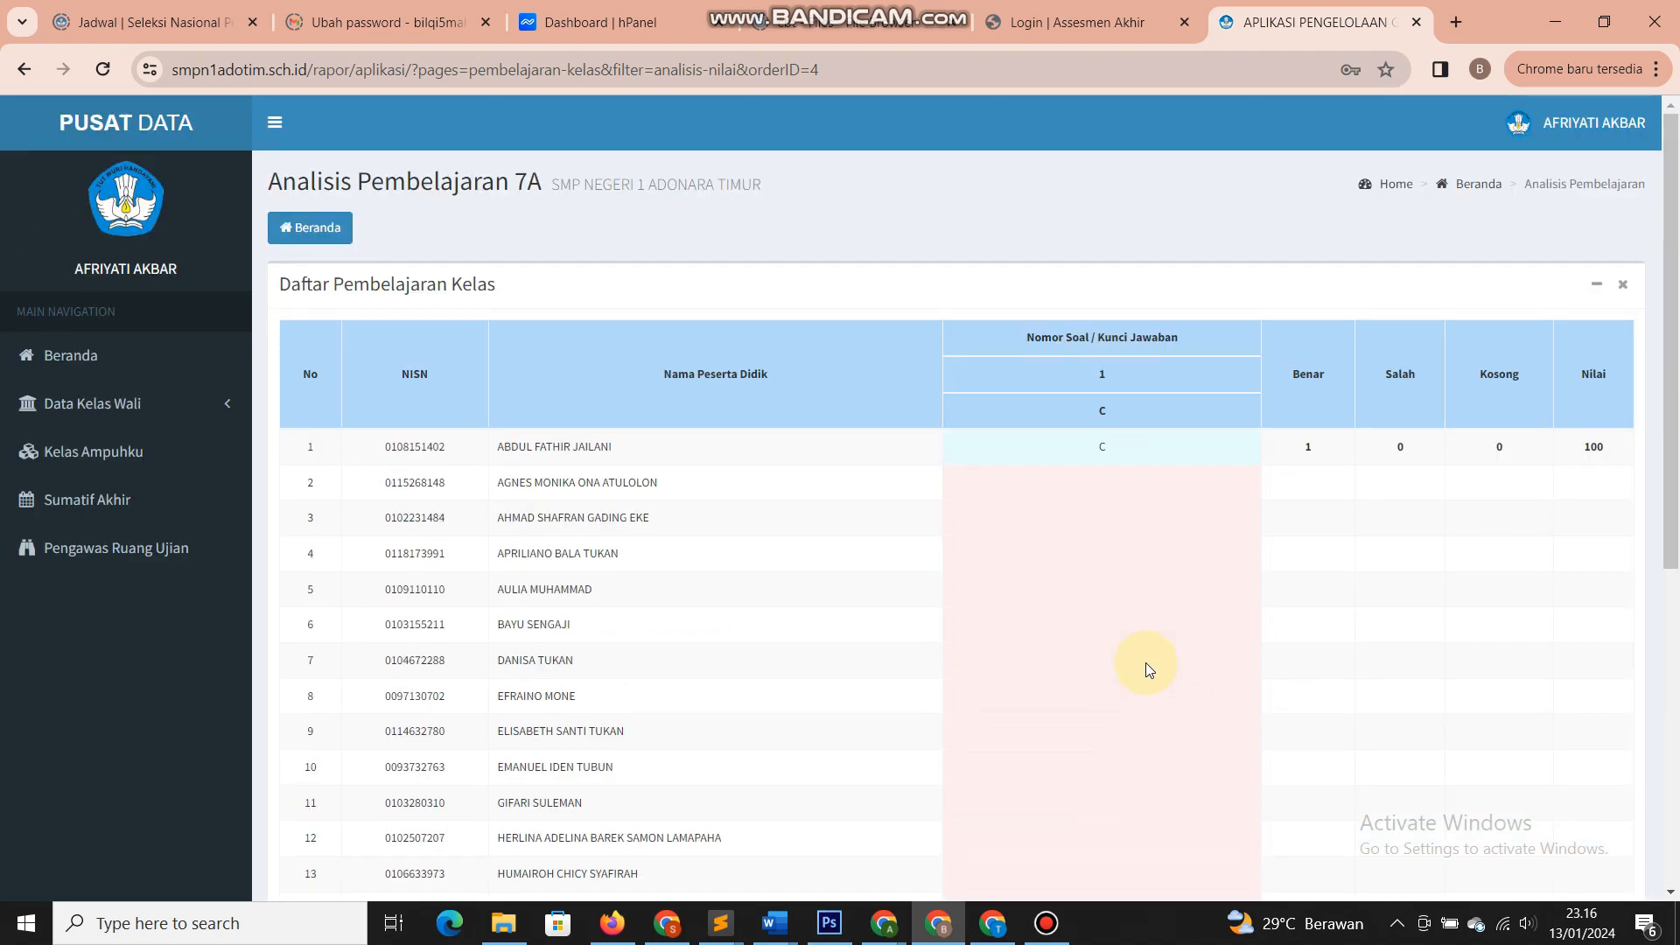
{"action": "left_click", "coordinate": [326, 227]}
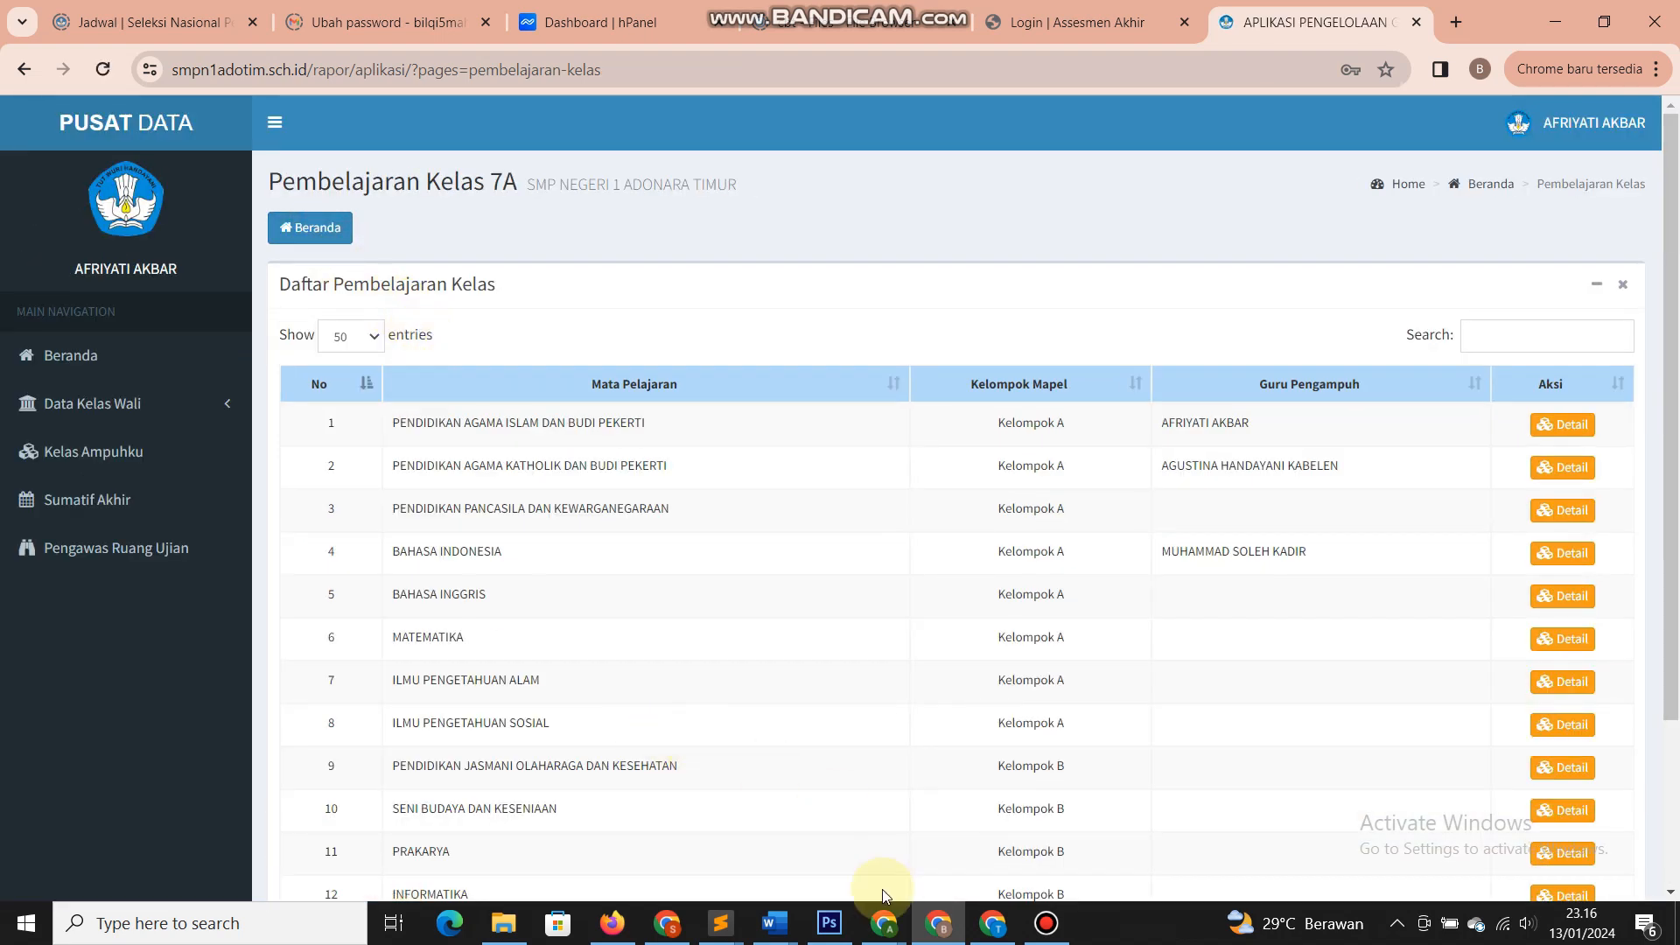
- In the admin Pusat Data window, open the BINDO - 7A results monitor under Ujian Aktif
{"action": "mouse_move", "coordinate": [877, 920]}
{"action": "left_click", "coordinate": [791, 864]}
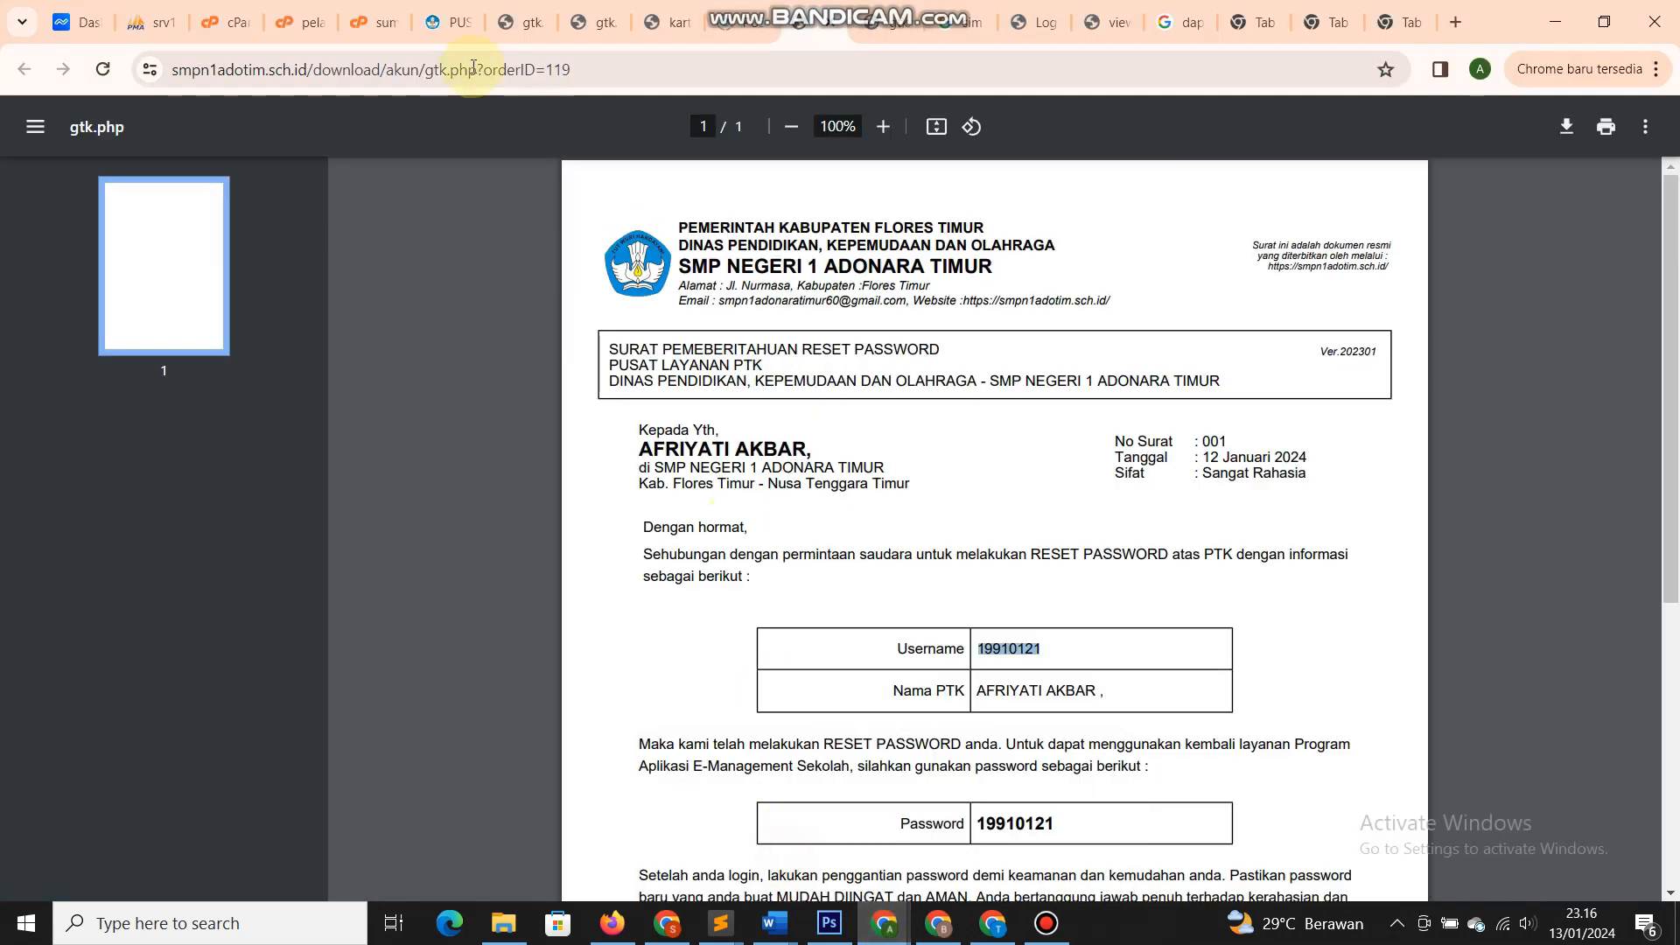
{"action": "left_click", "coordinate": [454, 12]}
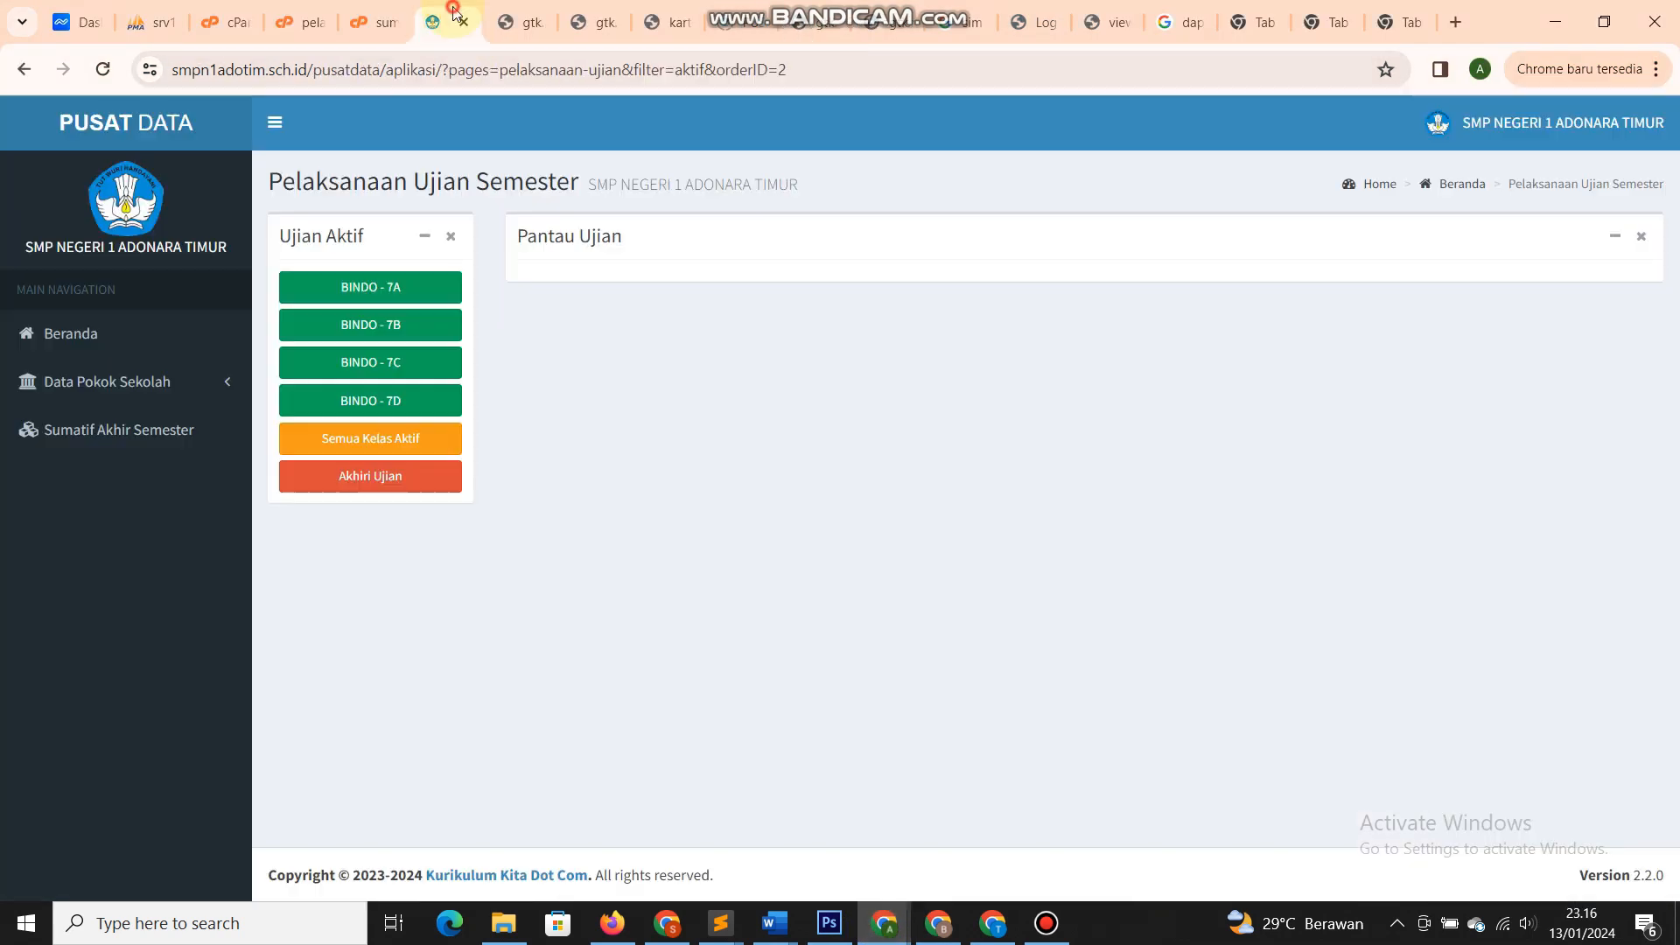
{"action": "left_click", "coordinate": [339, 298]}
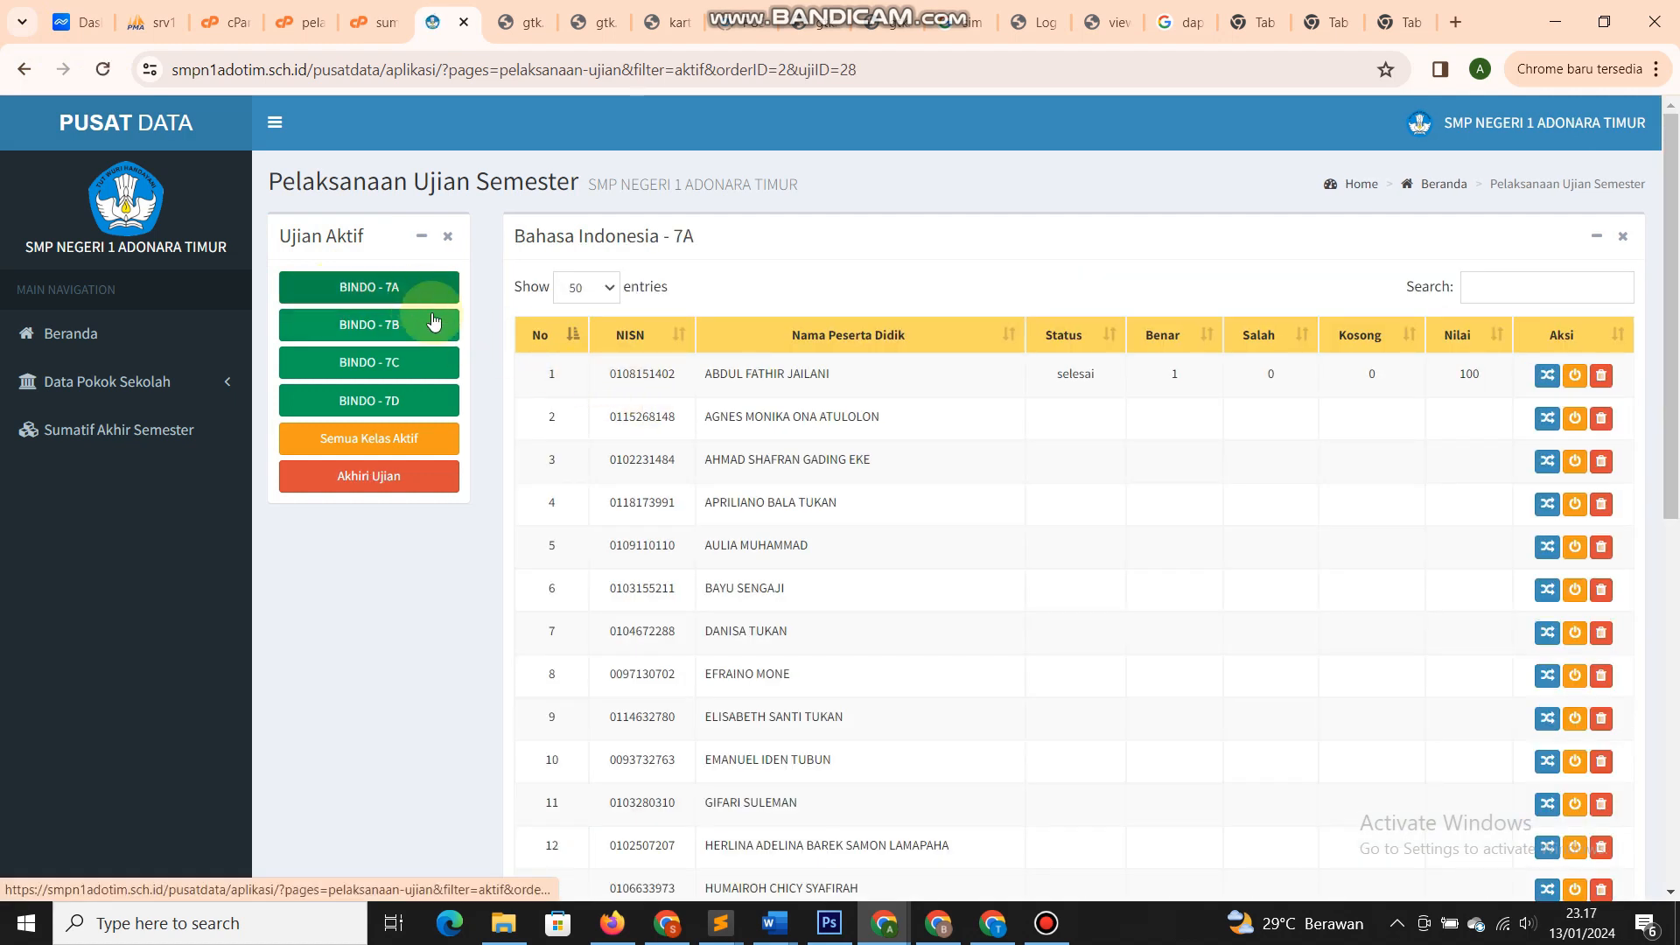
- Check the first student's results: Selesai, 1 correct, 0 wrong, 0 blank, score 100
{"action": "left_click_drag", "start_coordinate": [1098, 378], "coordinate": [997, 377]}
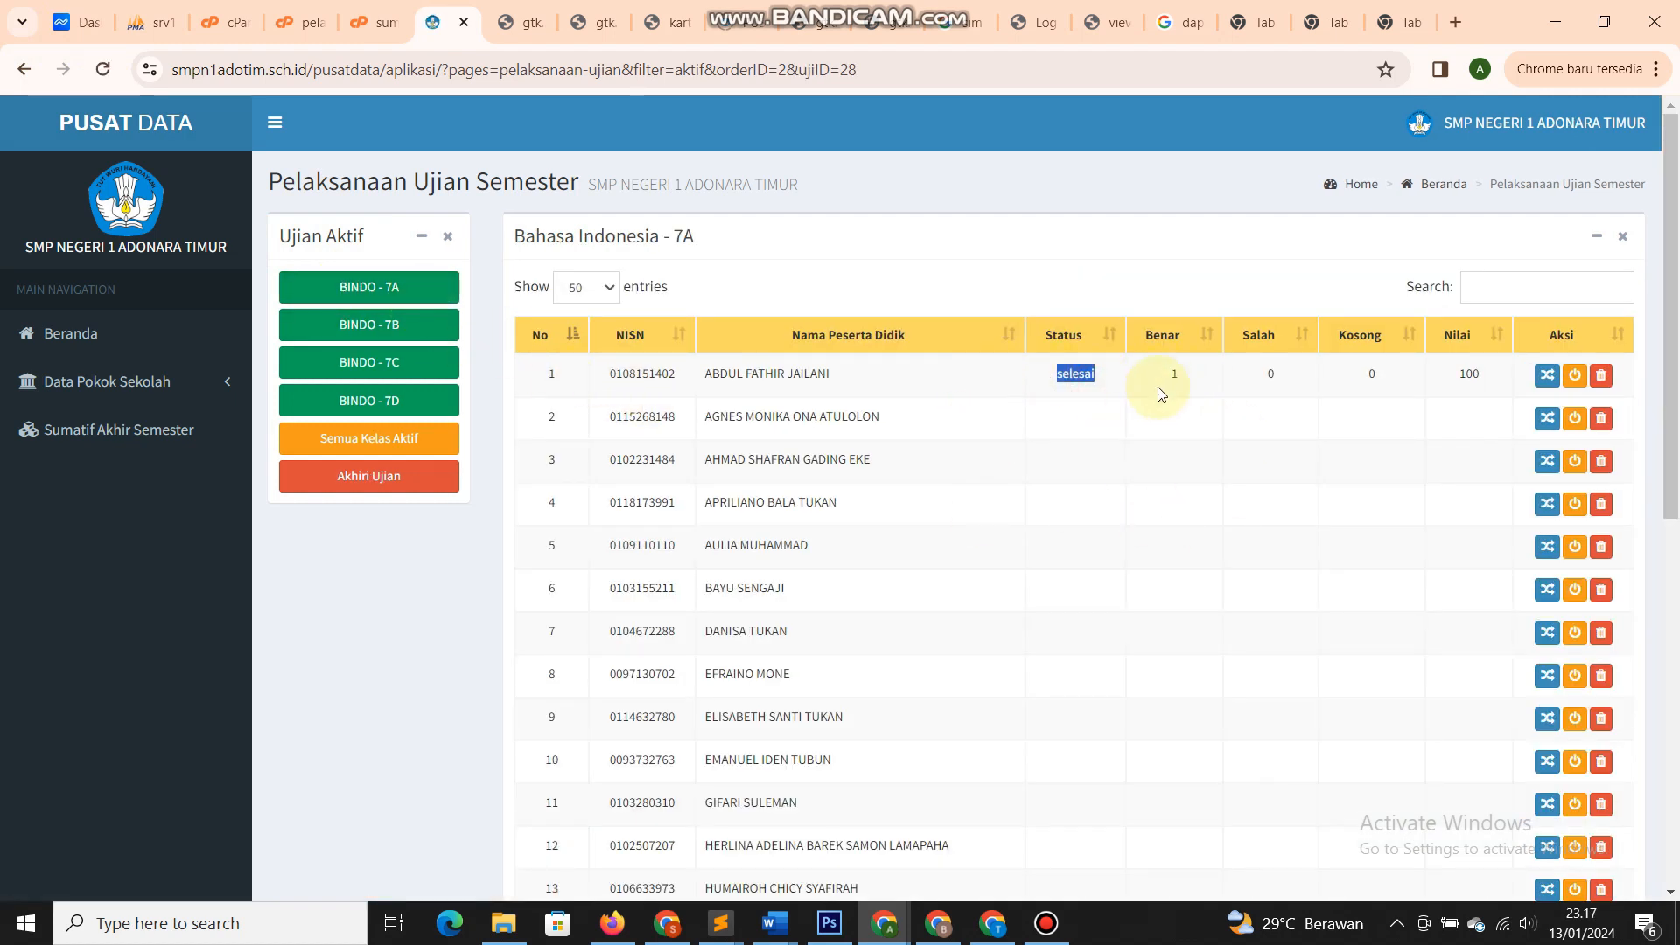
{"action": "double_click", "coordinate": [1174, 374]}
{"action": "double_click", "coordinate": [1270, 374]}
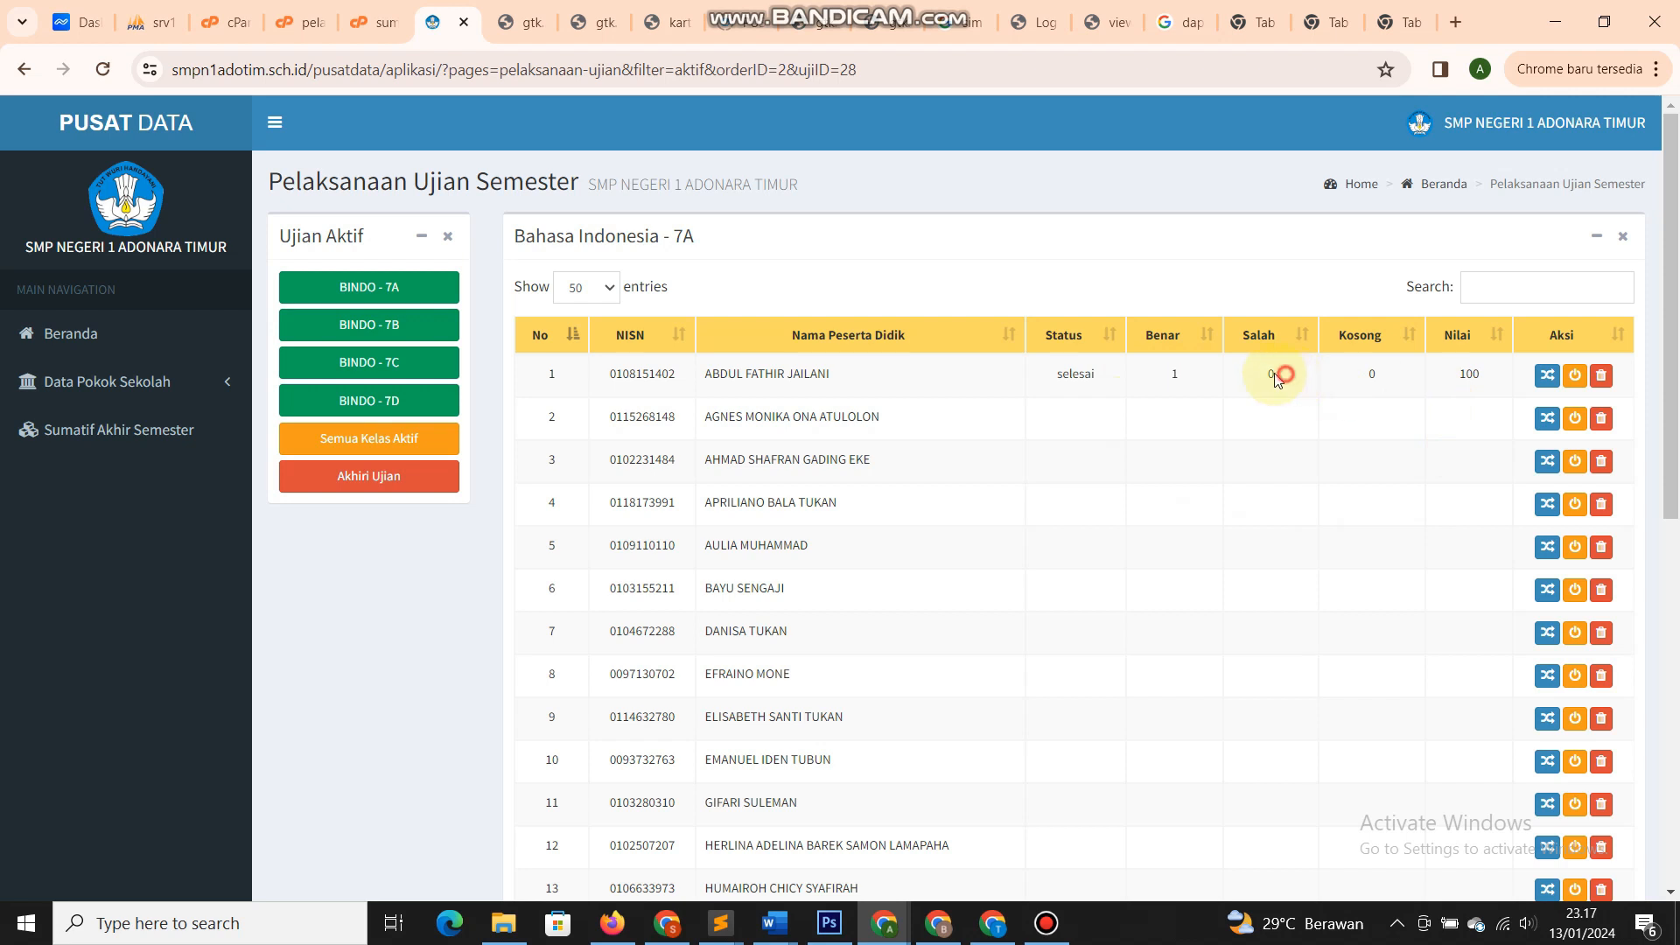
{"action": "double_click", "coordinate": [1372, 374]}
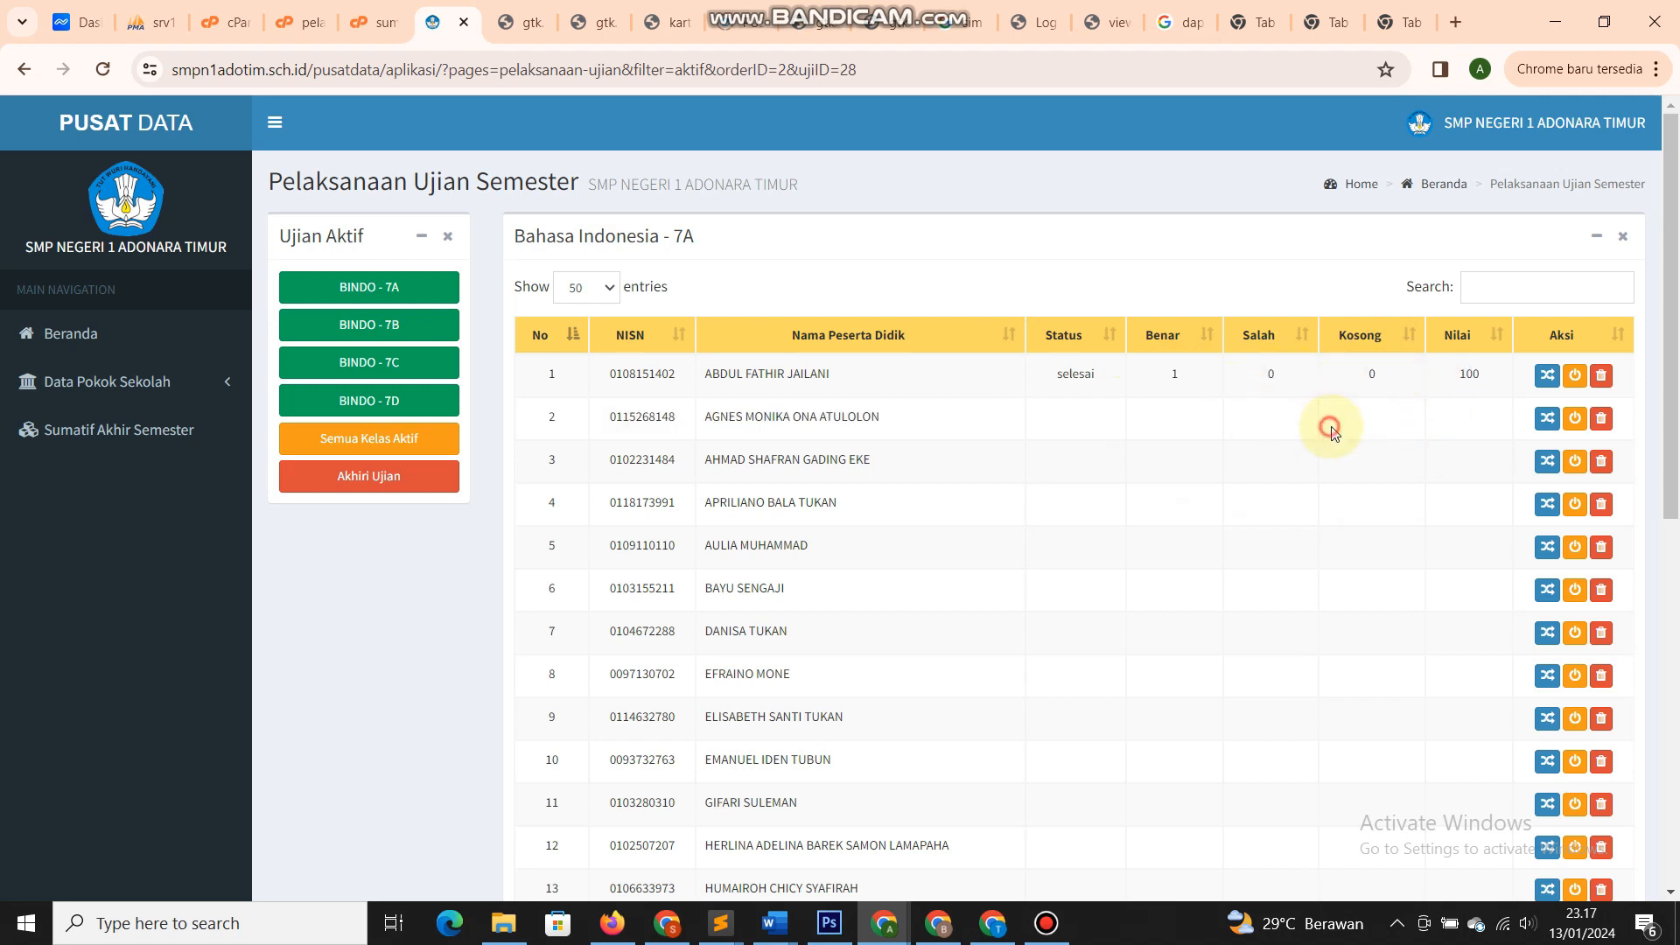
{"action": "left_click", "coordinate": [1343, 380]}
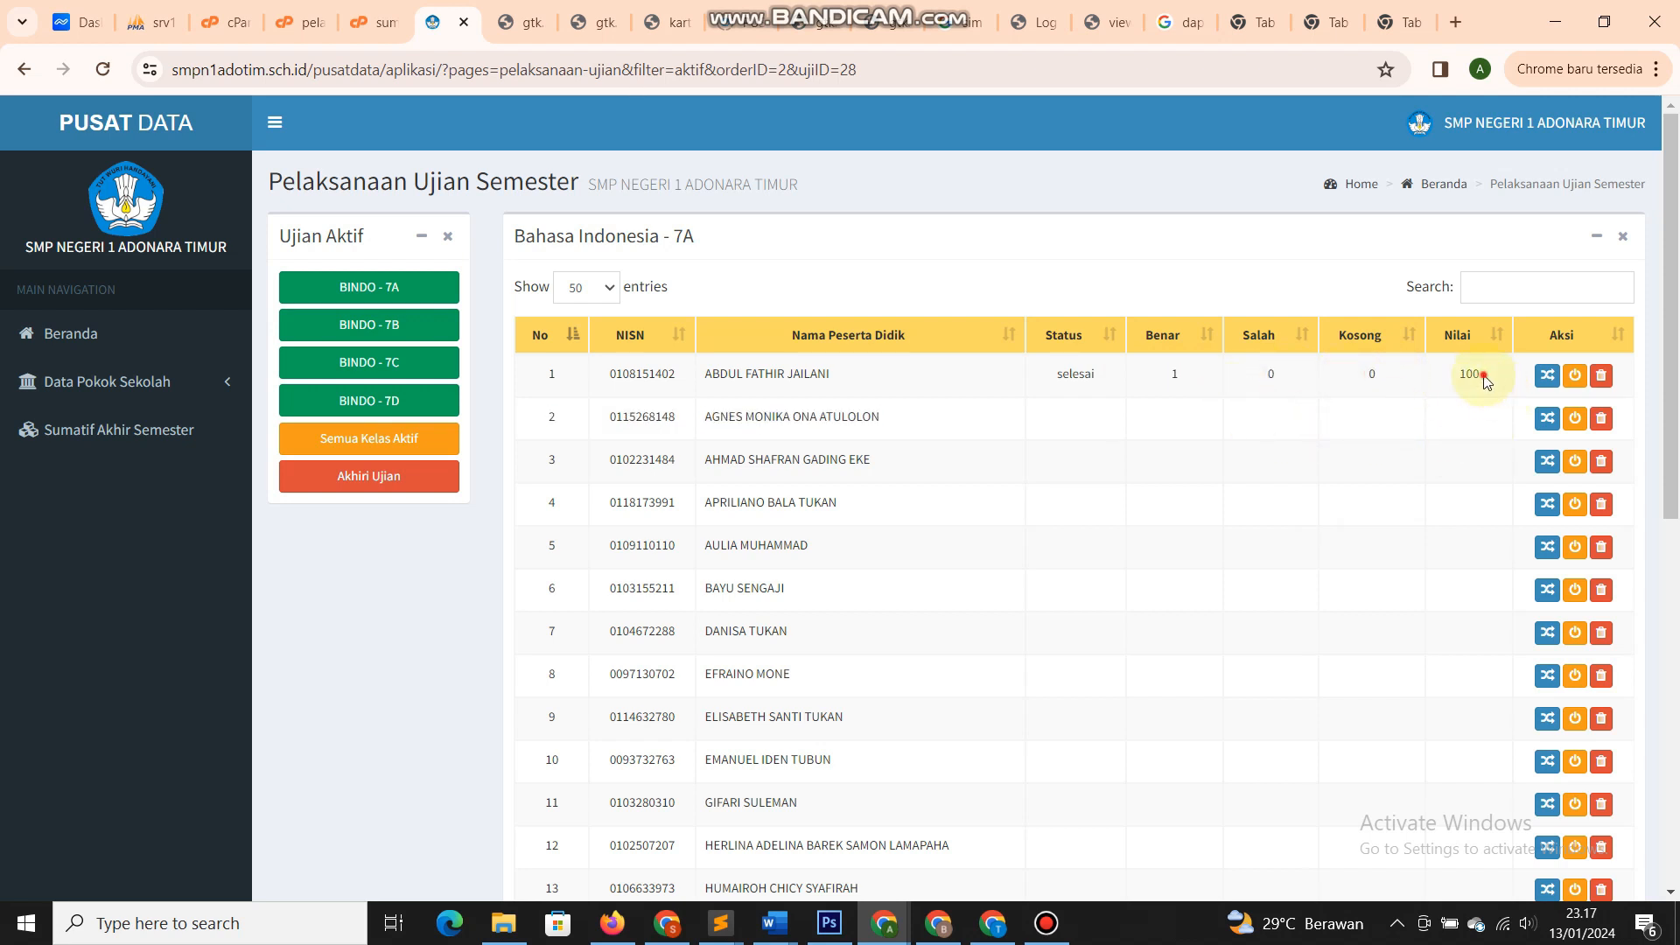
{"action": "double_click", "coordinate": [1469, 374]}
{"action": "left_click", "coordinate": [1409, 424]}
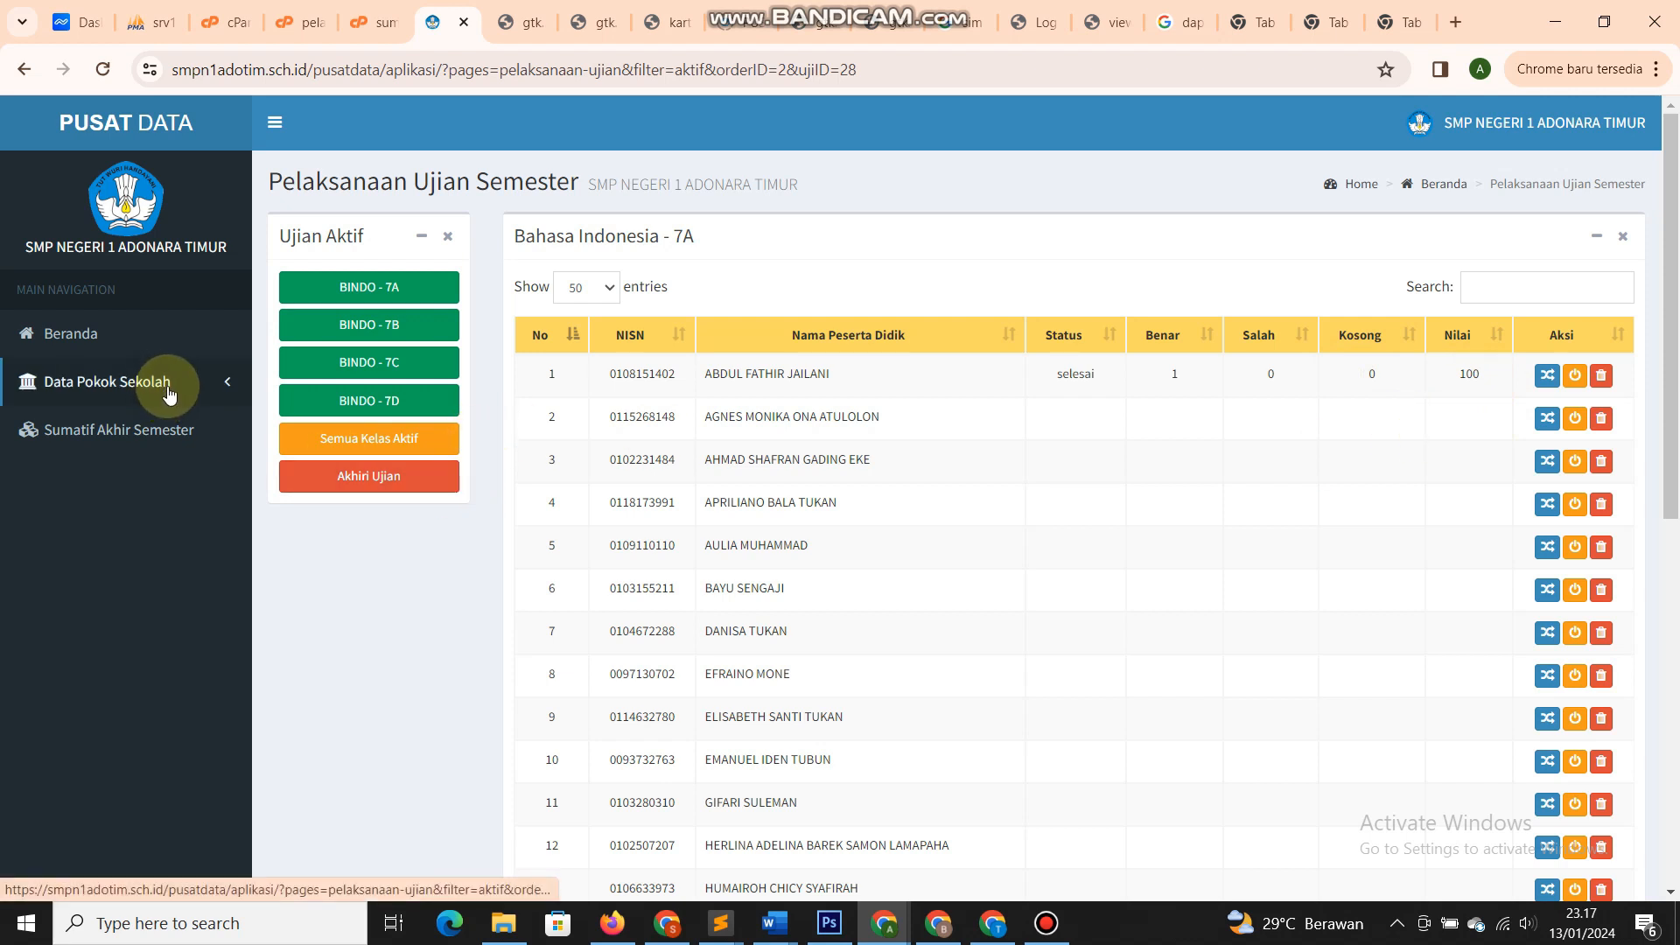
{"action": "left_click", "coordinate": [189, 434]}
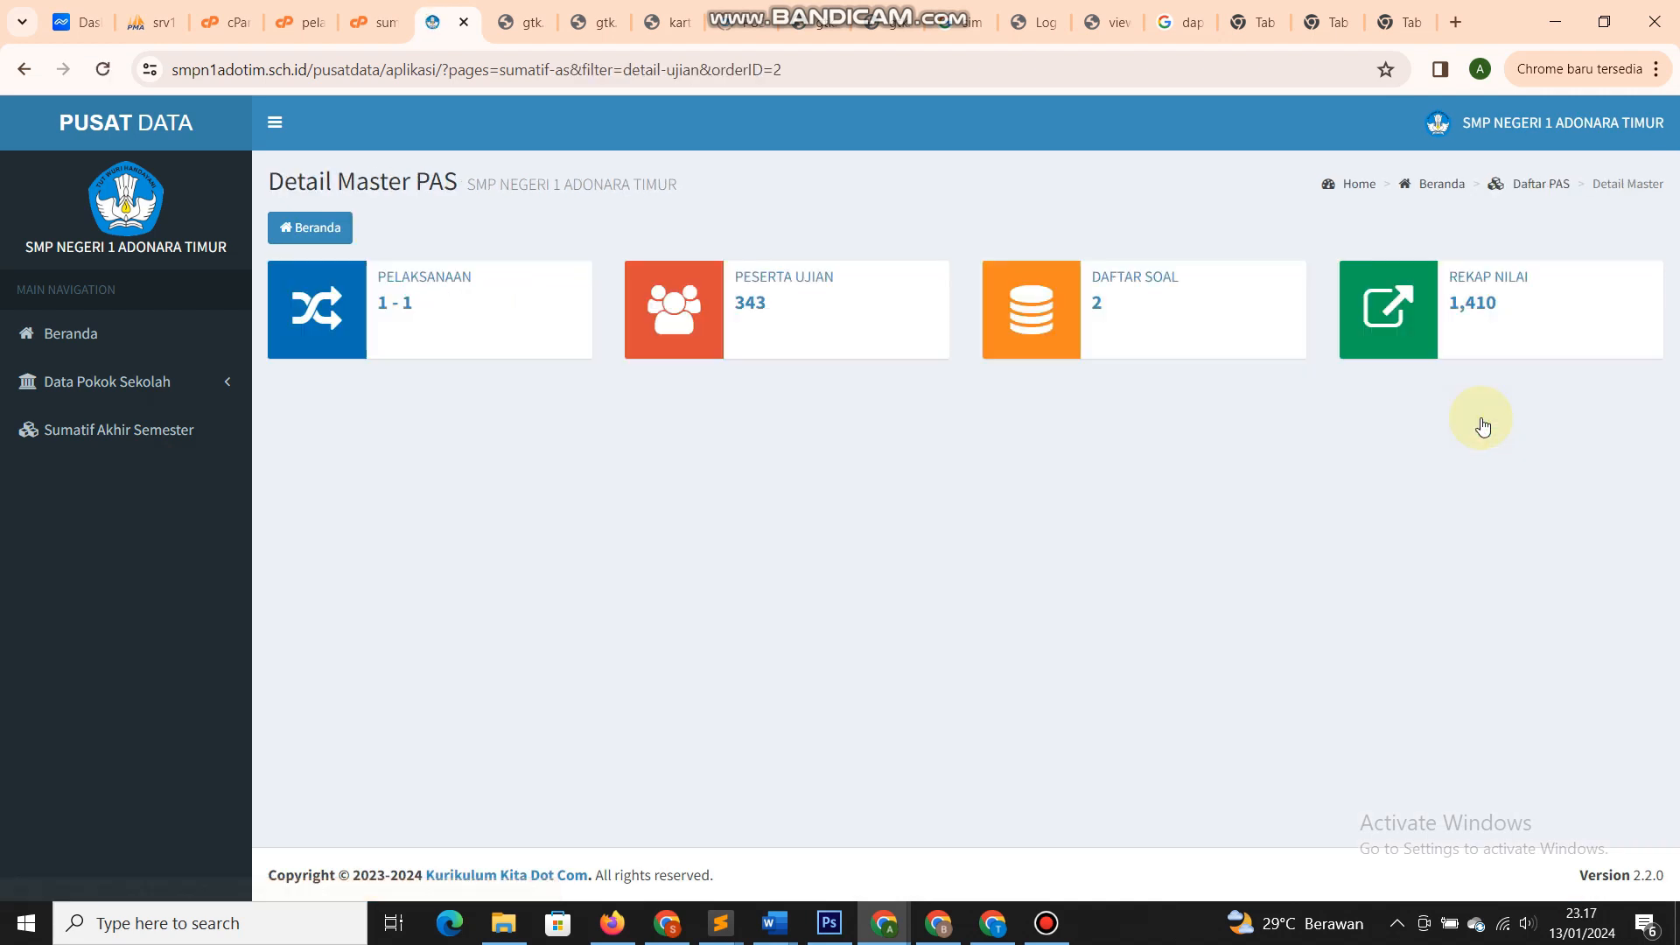
- Open the Rekap Nilai grade recap for class 7A
{"action": "left_click", "coordinate": [1443, 331]}
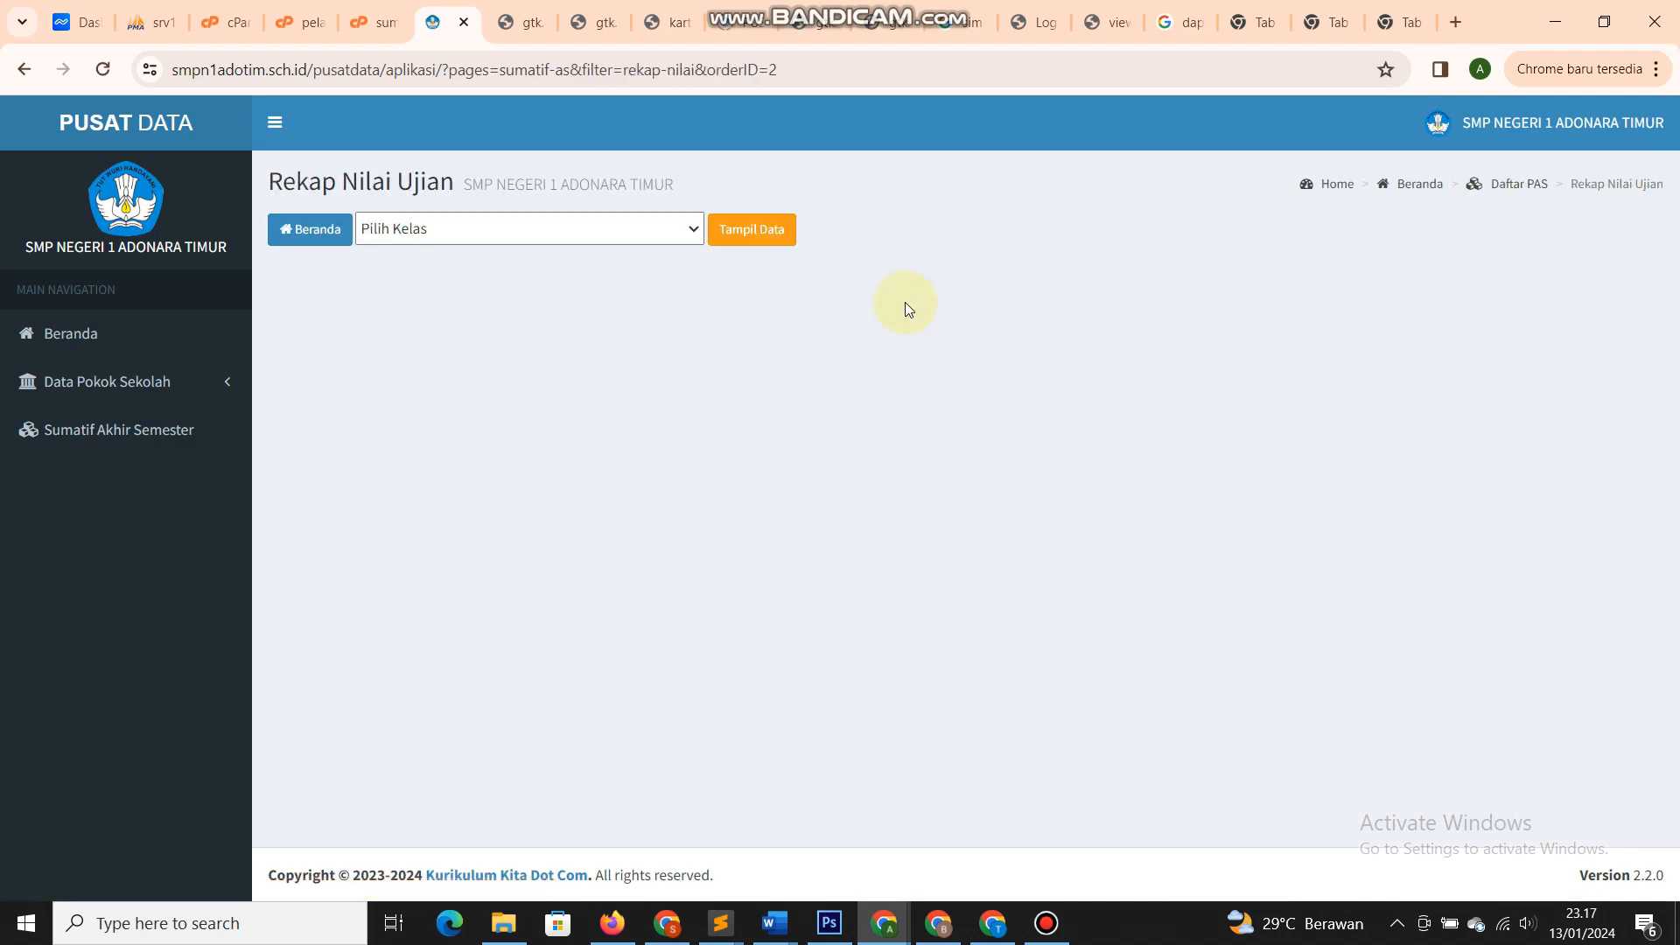
{"action": "left_click", "coordinate": [589, 230]}
{"action": "left_click", "coordinate": [538, 281]}
{"action": "left_click", "coordinate": [725, 236]}
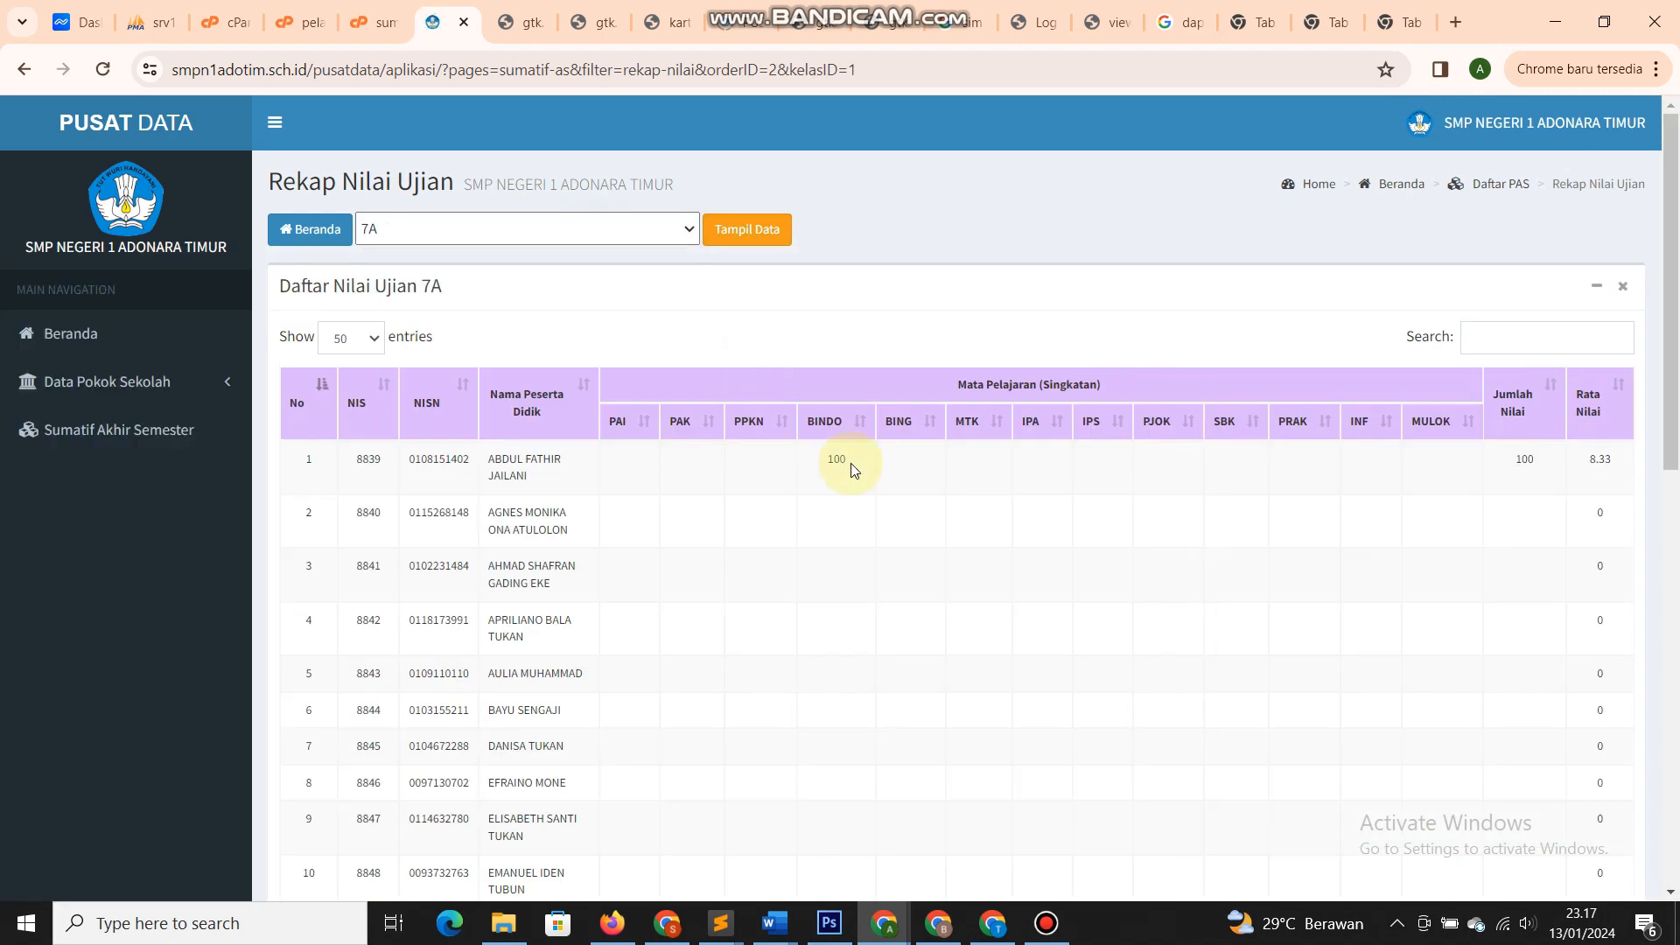
{"action": "scroll", "coordinate": [848, 464], "scroll_direction": "down", "scroll_amount": 4}
{"action": "scroll", "coordinate": [853, 470], "scroll_direction": "up", "scroll_amount": 3}
{"action": "scroll", "coordinate": [853, 470], "scroll_direction": "down", "scroll_amount": 8}
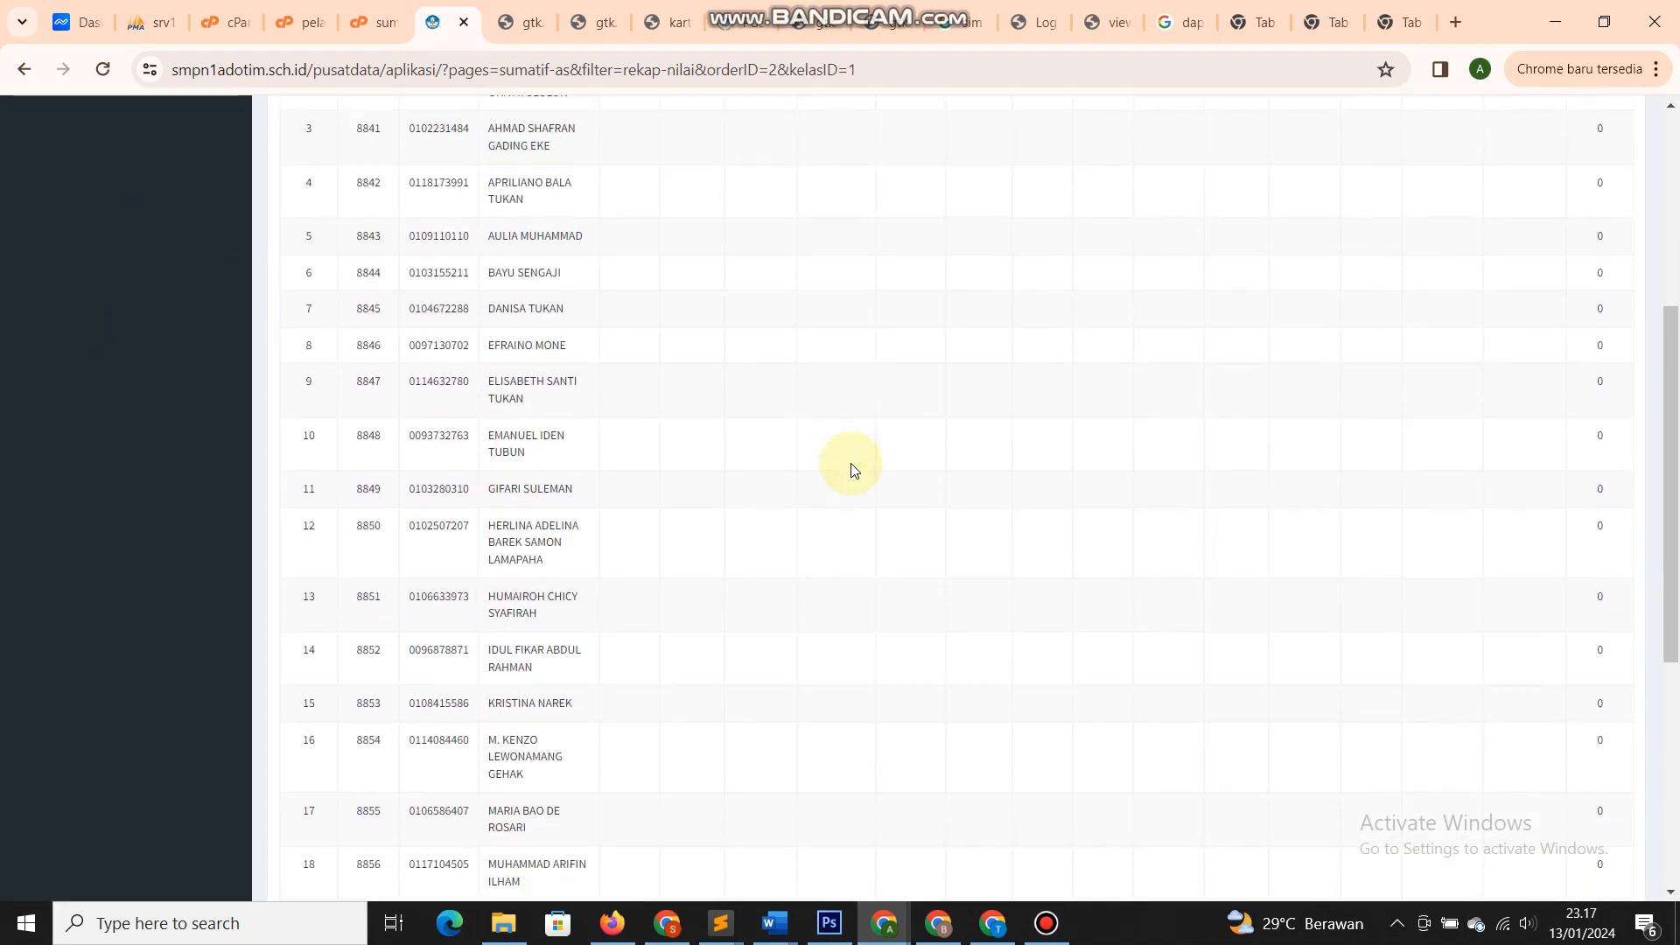
{"action": "scroll", "coordinate": [854, 471], "scroll_direction": "up", "scroll_amount": 9}
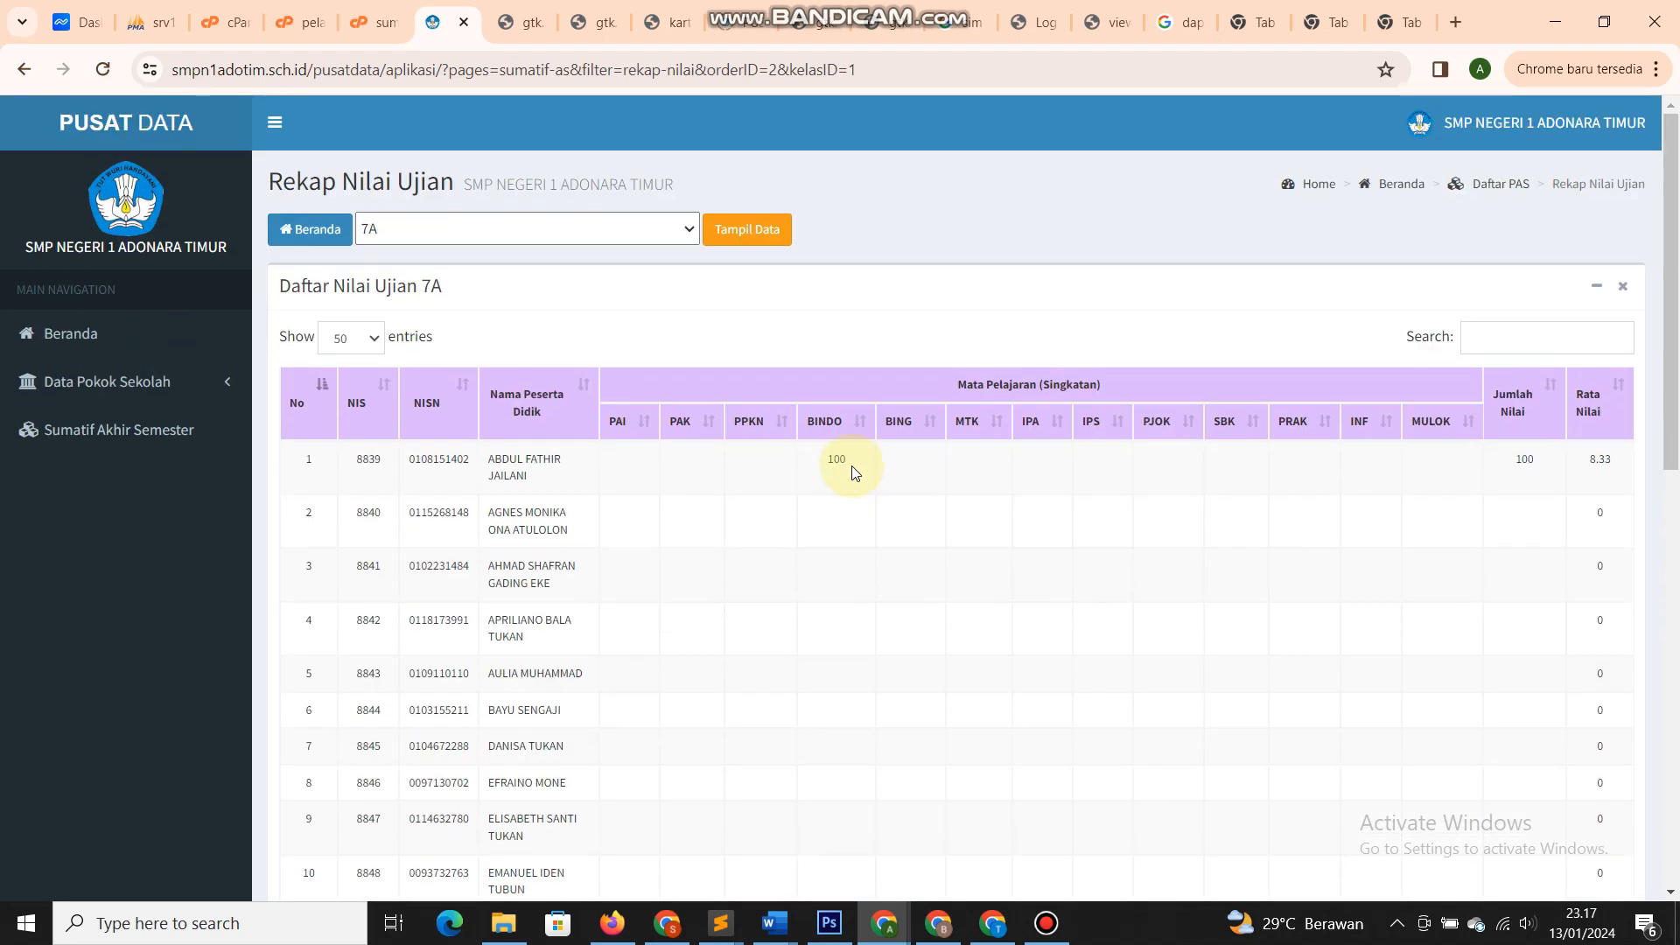
- Go back to the exam detail and reload the 7A grade recap
{"action": "left_click", "coordinate": [310, 229]}
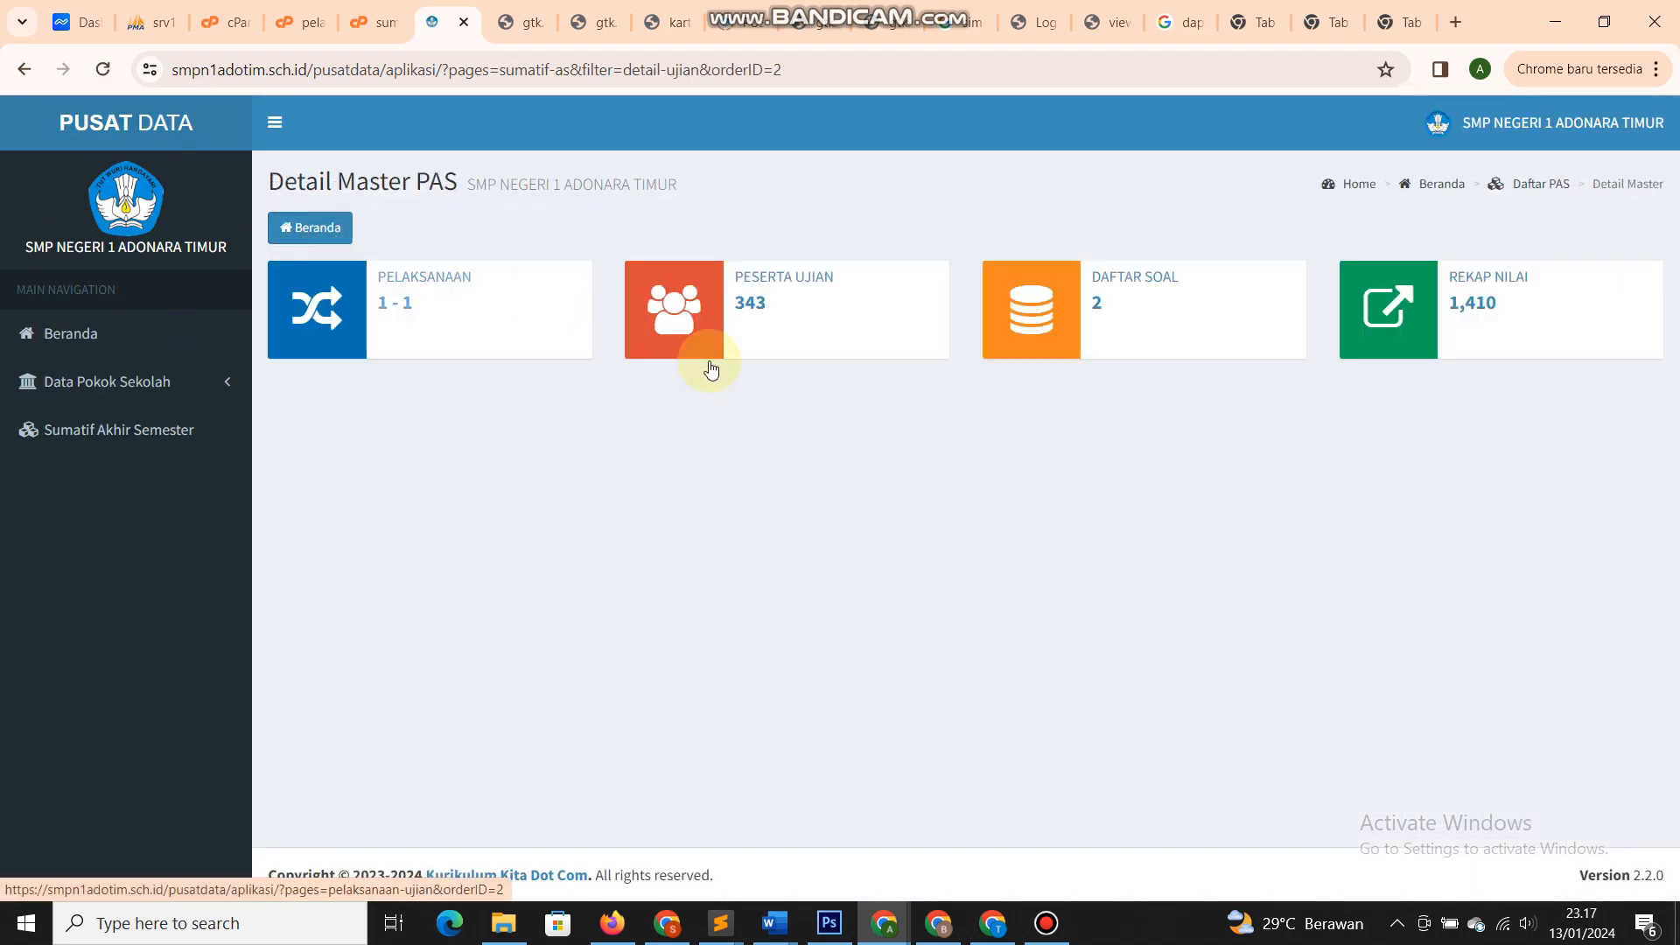
{"action": "left_click", "coordinate": [1421, 326]}
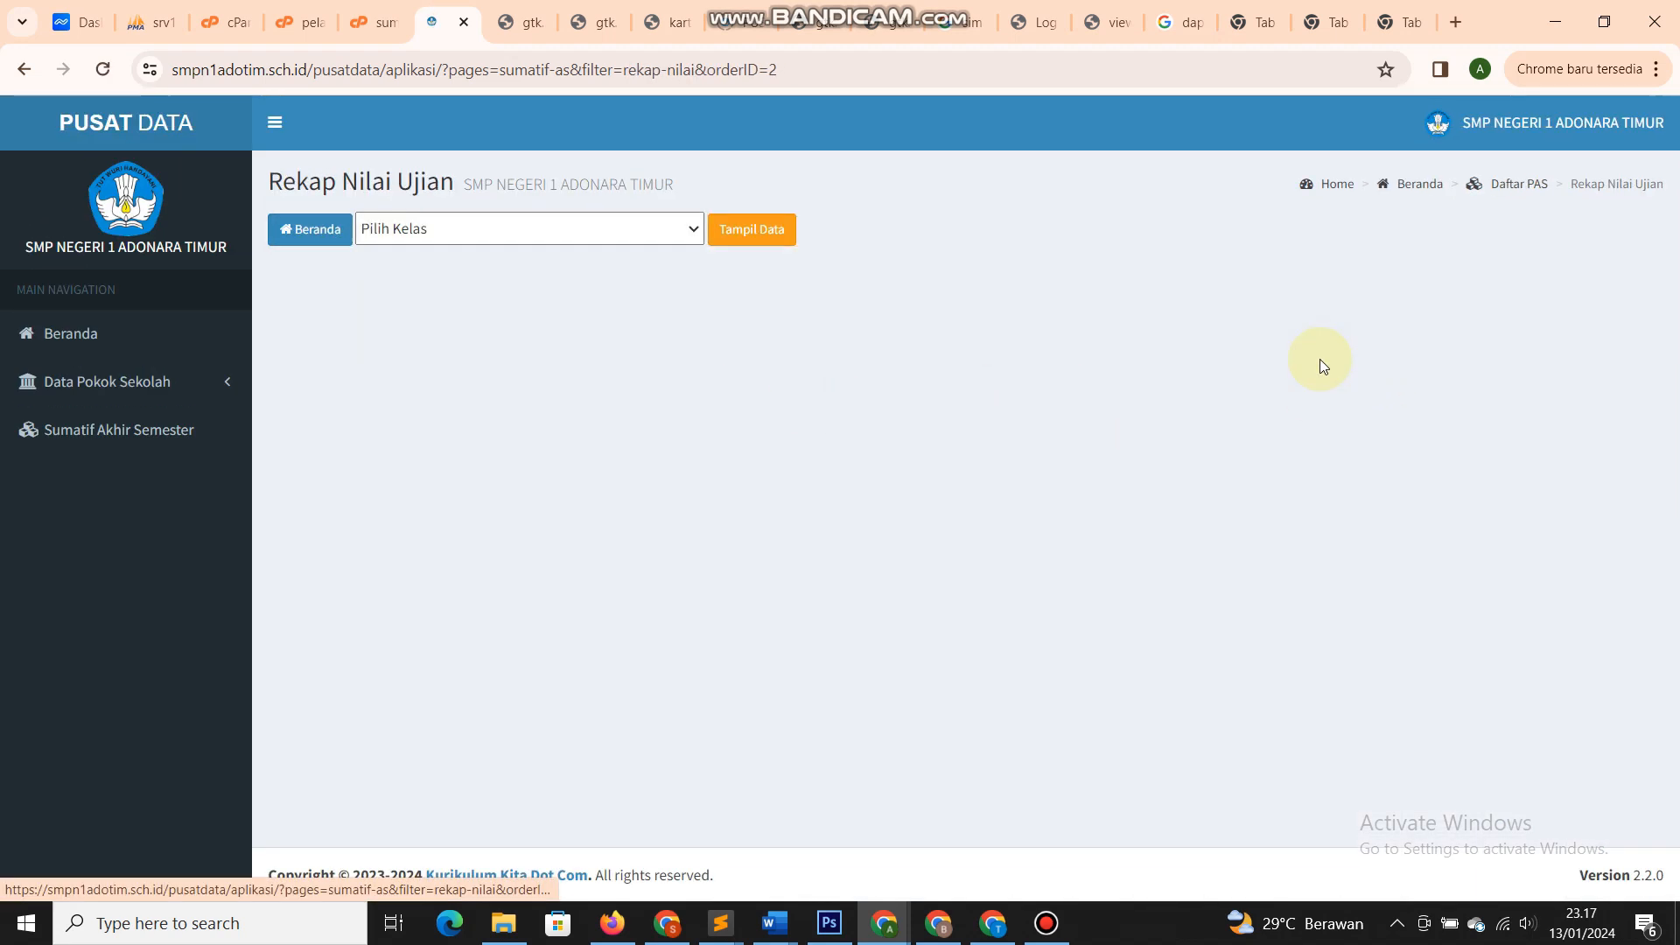
{"action": "left_click", "coordinate": [461, 227]}
{"action": "left_click", "coordinate": [432, 269]}
{"action": "left_click", "coordinate": [744, 229]}
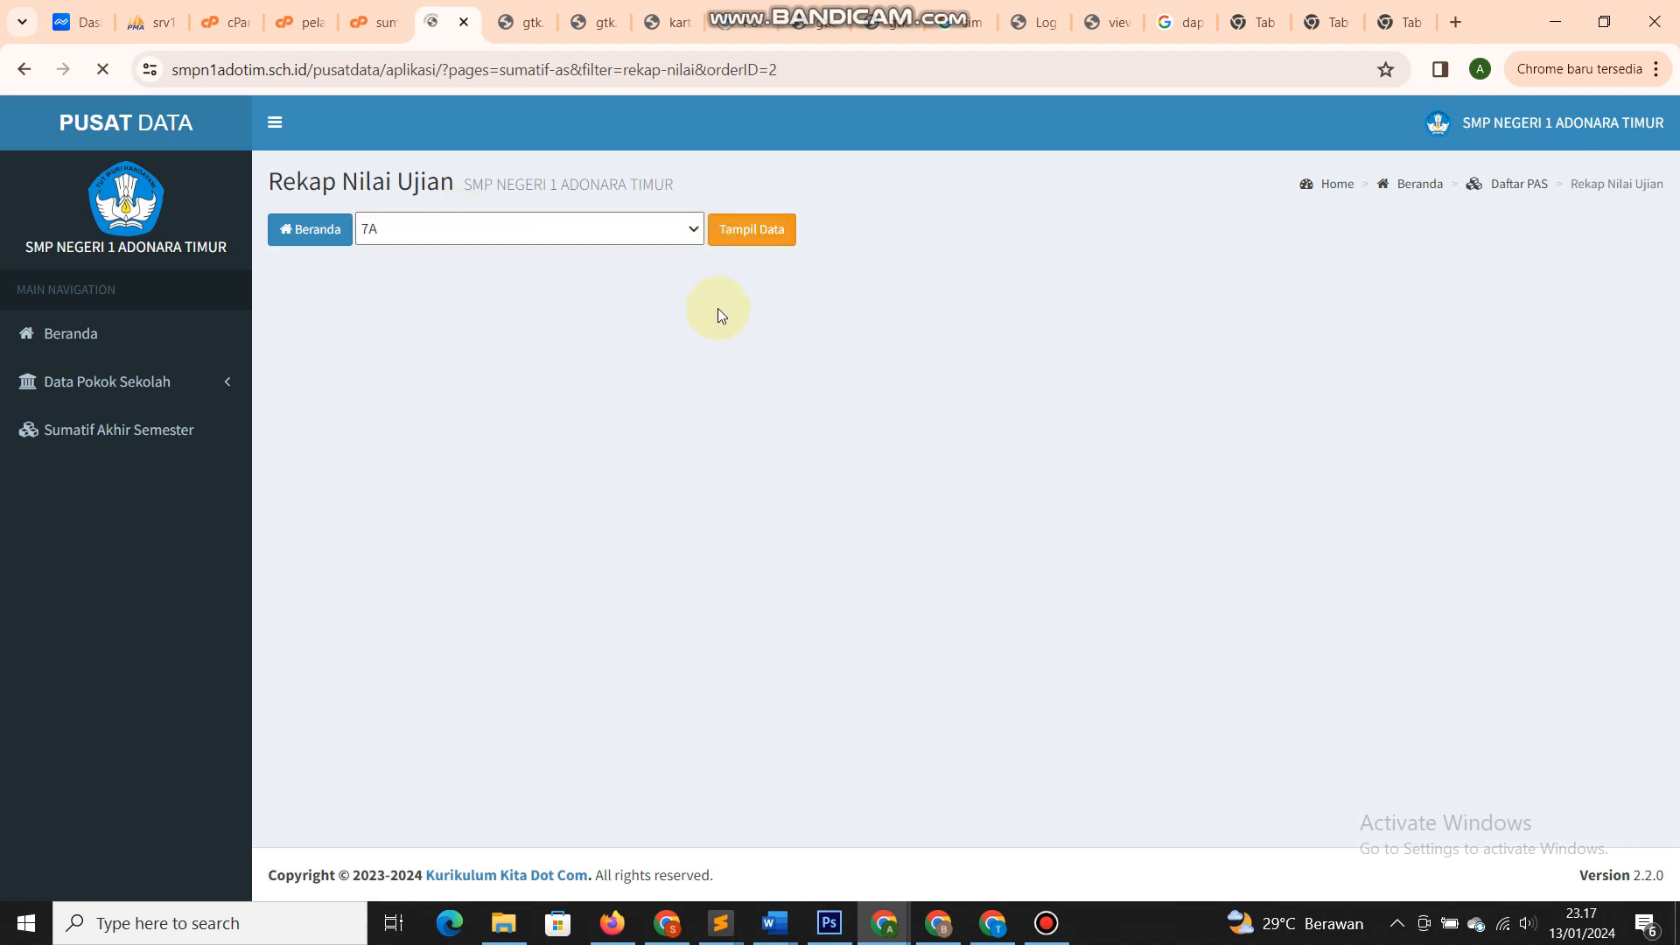
{"action": "scroll", "coordinate": [729, 371], "scroll_direction": "down", "scroll_amount": 4}
{"action": "scroll", "coordinate": [732, 387], "scroll_direction": "up", "scroll_amount": 4}
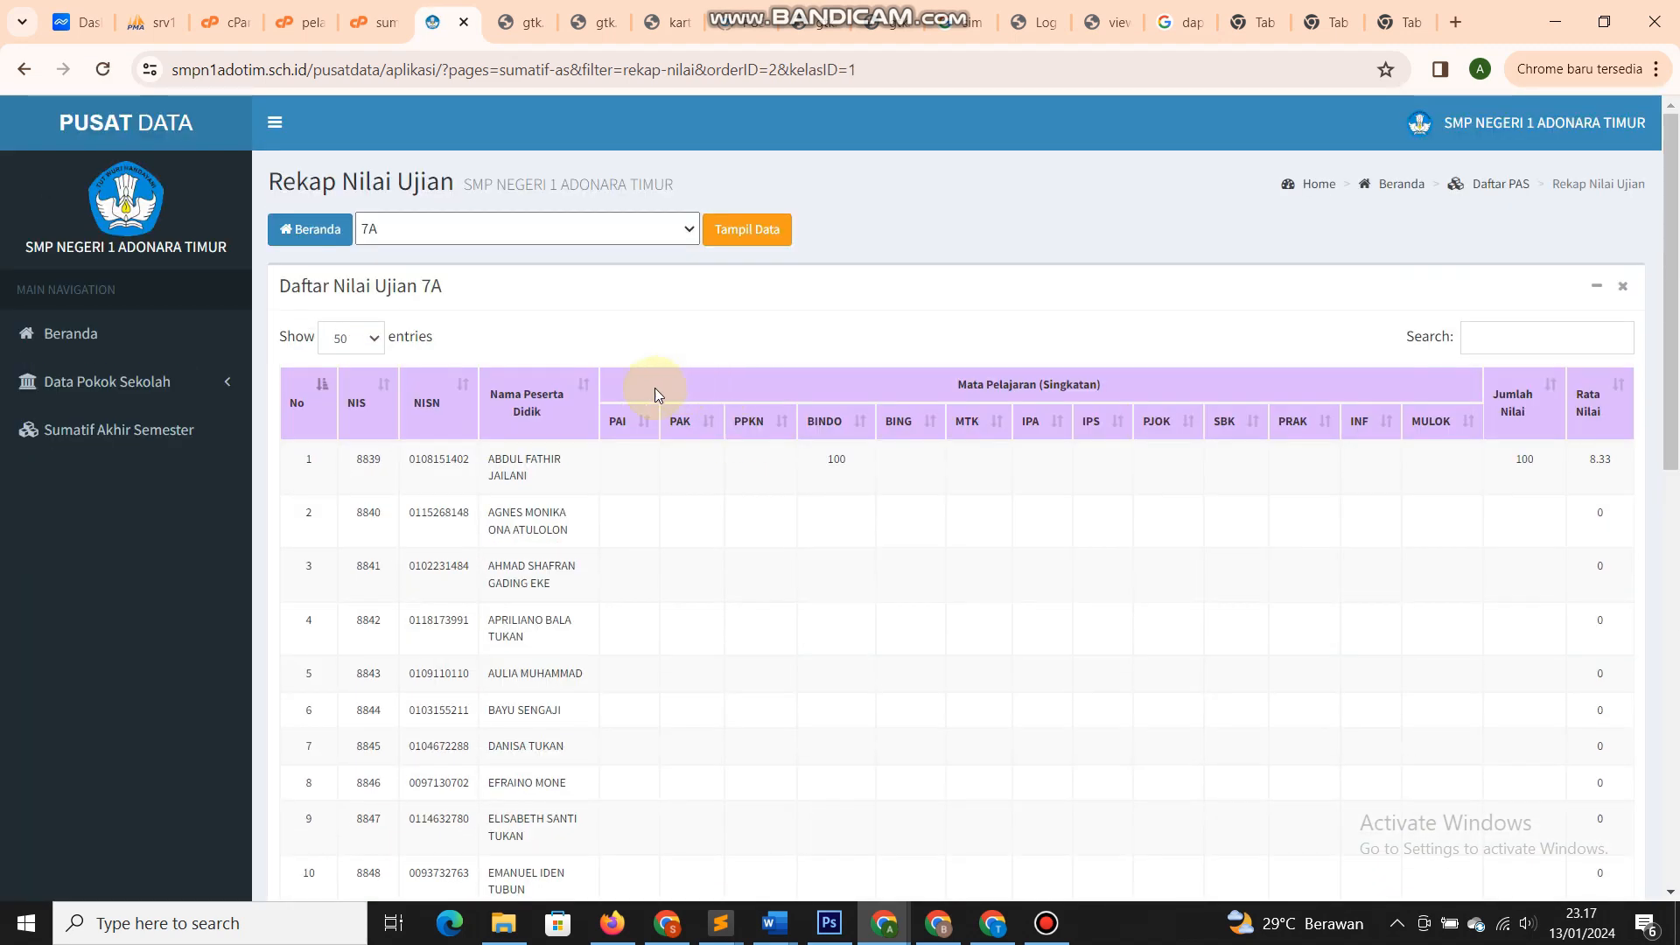
- Verify the first student's BINDO score of 100 and average 8.33, then return to Beranda
{"action": "left_click_drag", "start_coordinate": [662, 486], "coordinate": [1242, 483]}
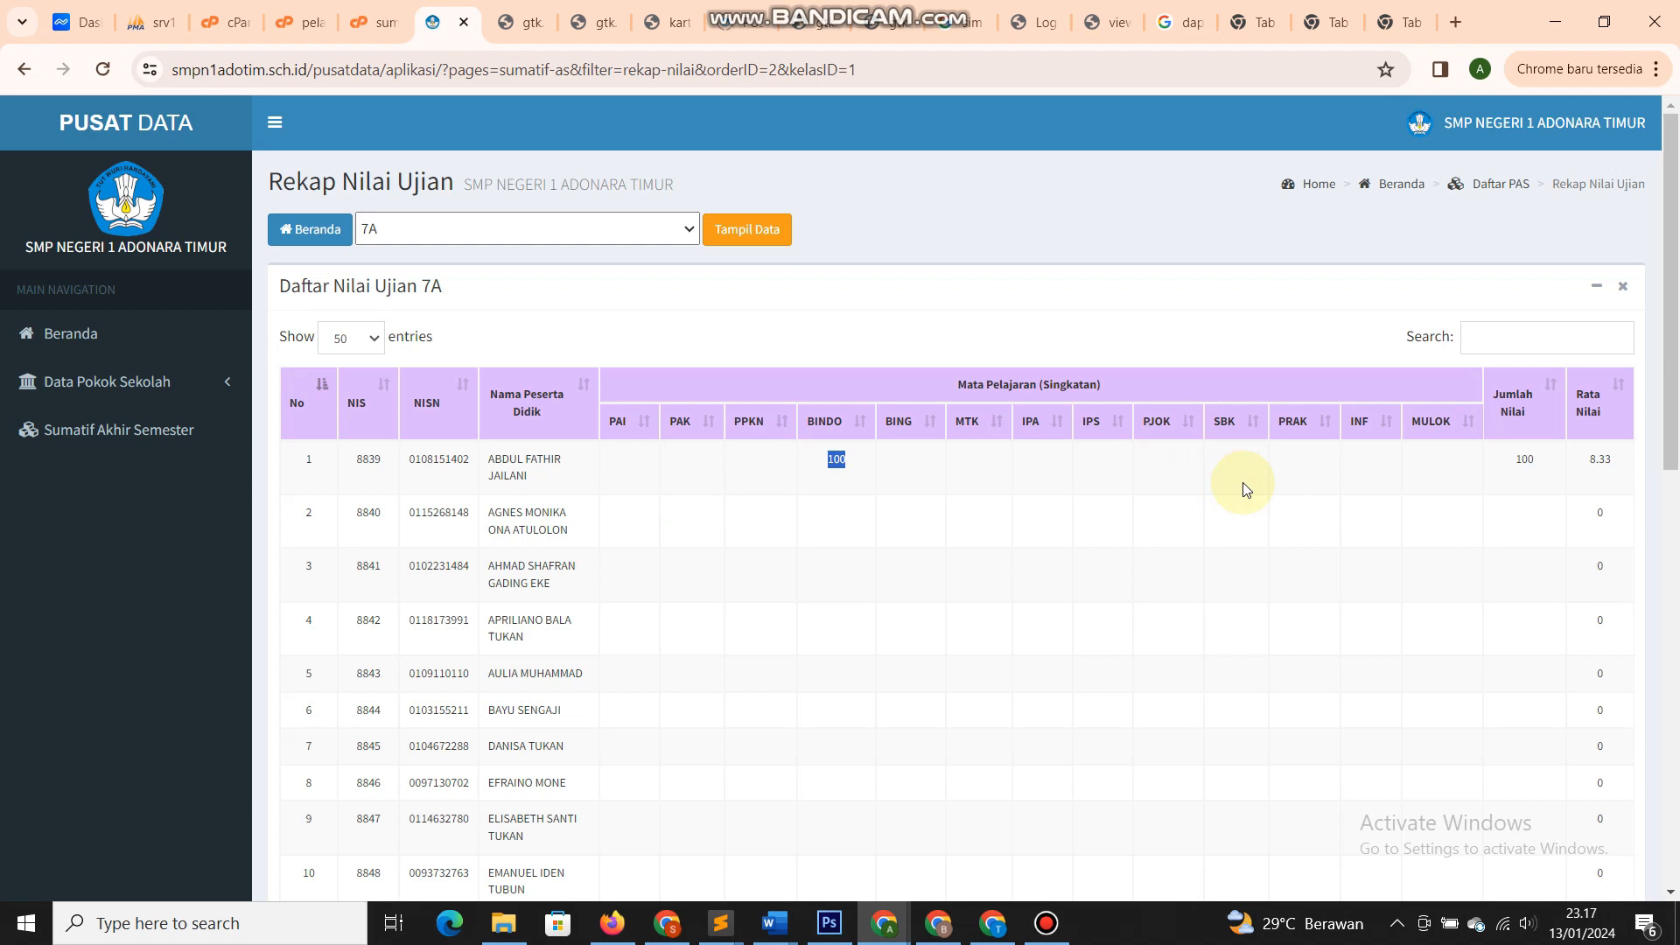
{"action": "left_click", "coordinate": [1347, 503]}
{"action": "left_click_drag", "start_coordinate": [502, 459], "coordinate": [543, 481]}
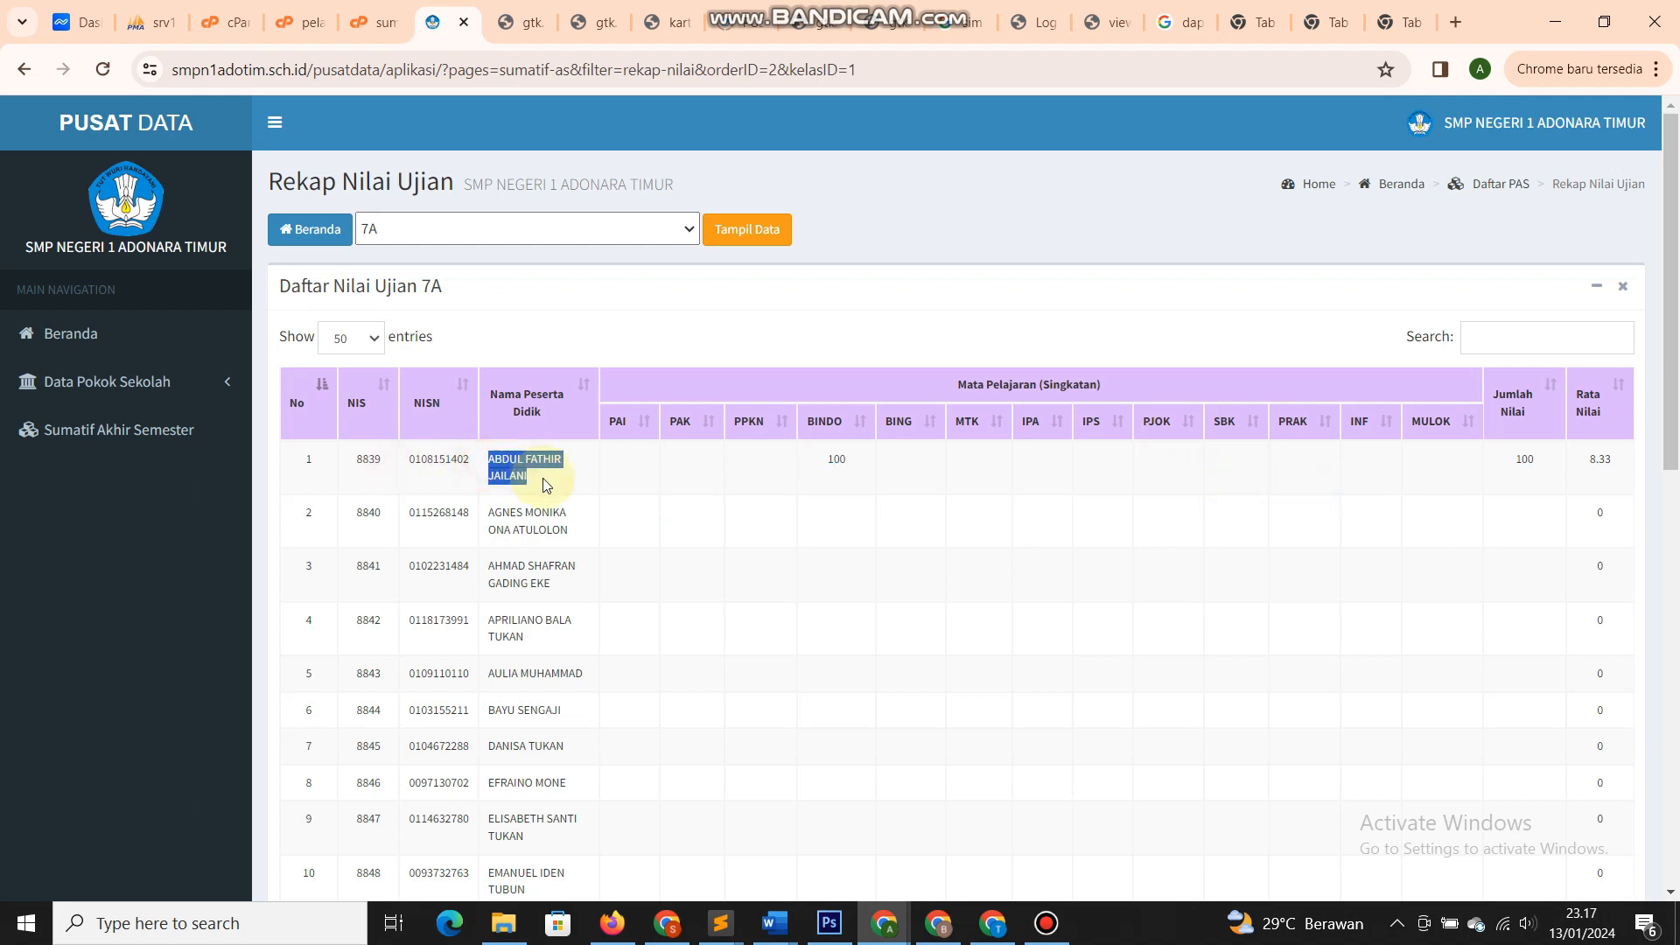
{"action": "left_click", "coordinate": [850, 468]}
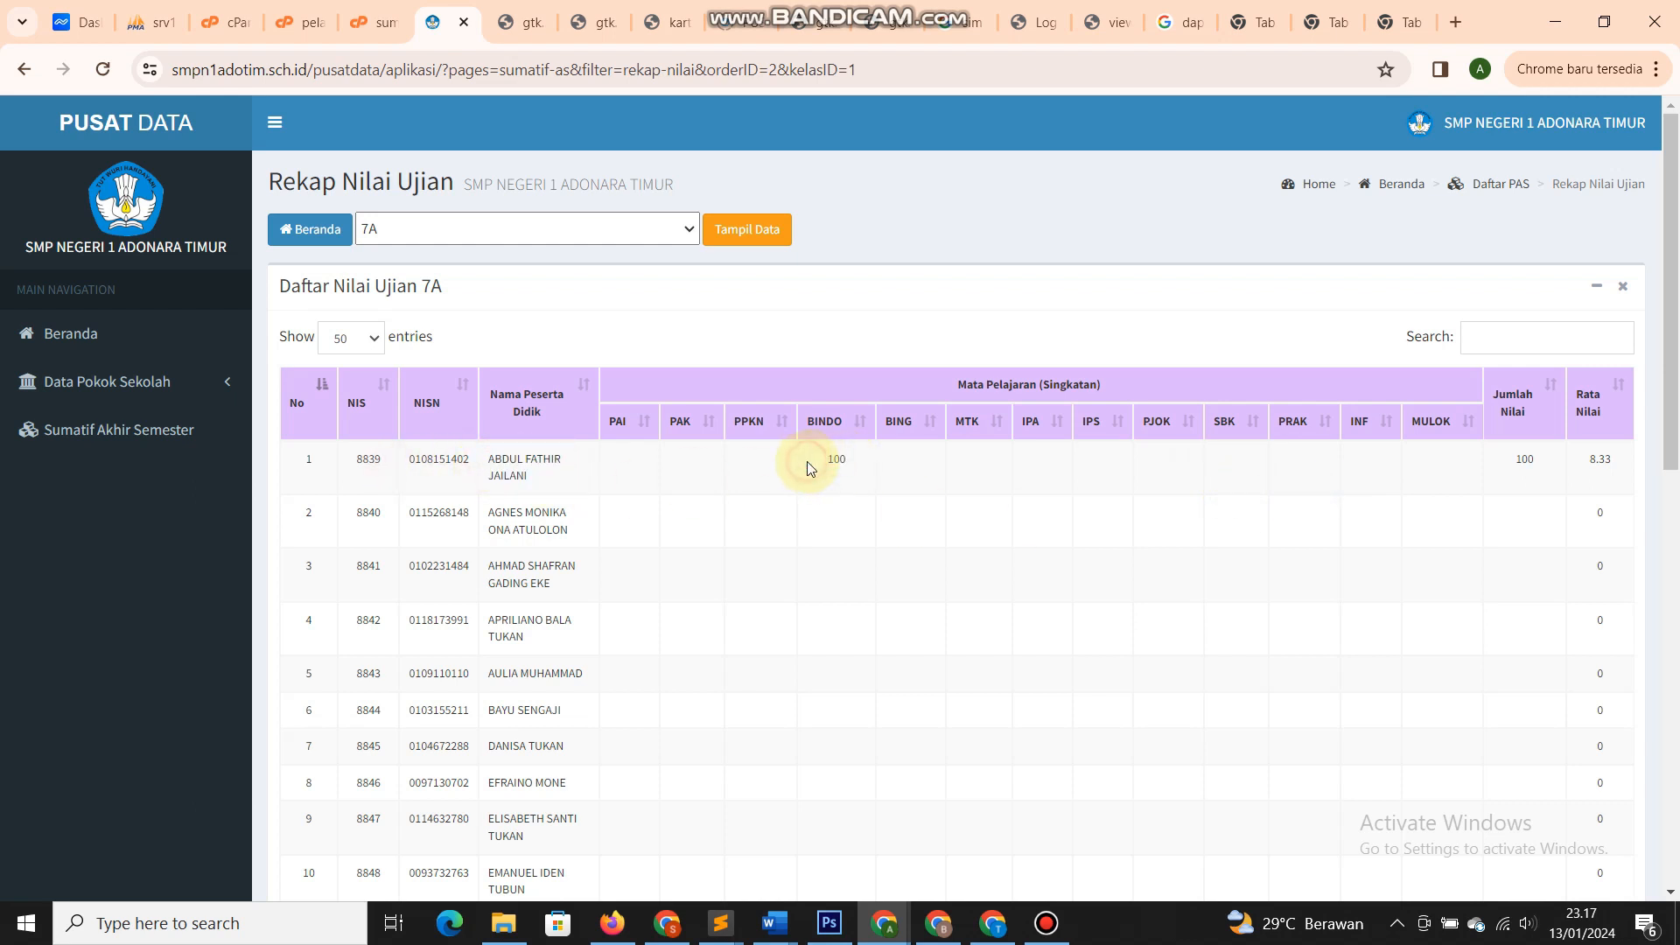
{"action": "left_click_drag", "start_coordinate": [806, 461], "coordinate": [845, 462]}
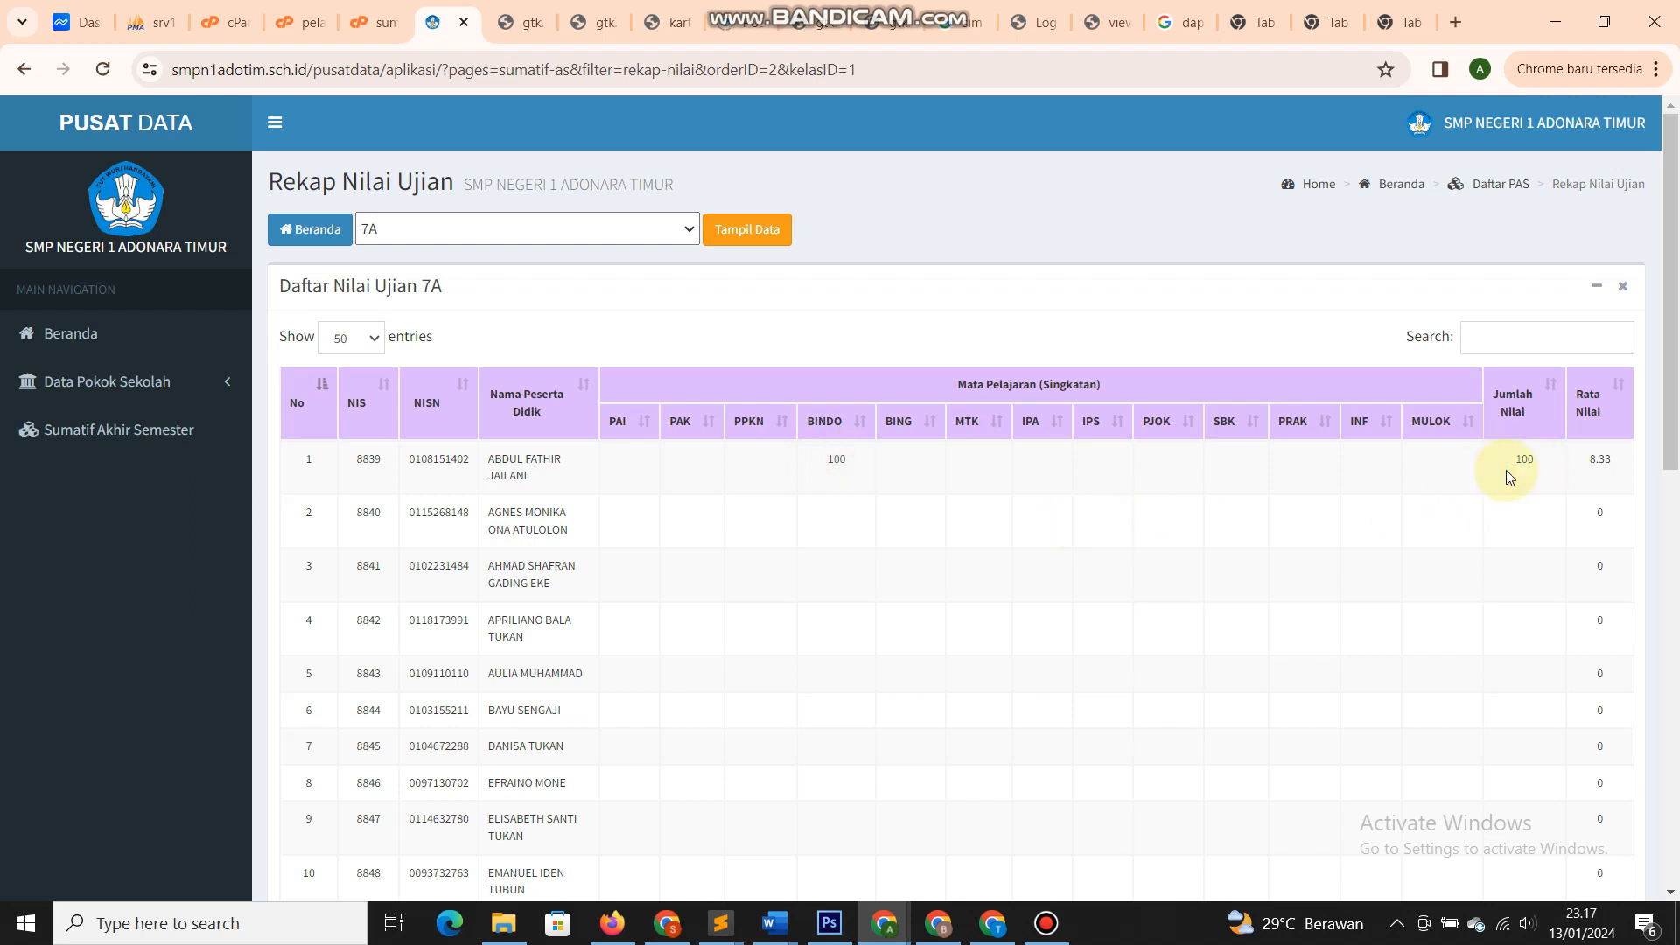
{"action": "left_click_drag", "start_coordinate": [1627, 463], "coordinate": [1572, 464]}
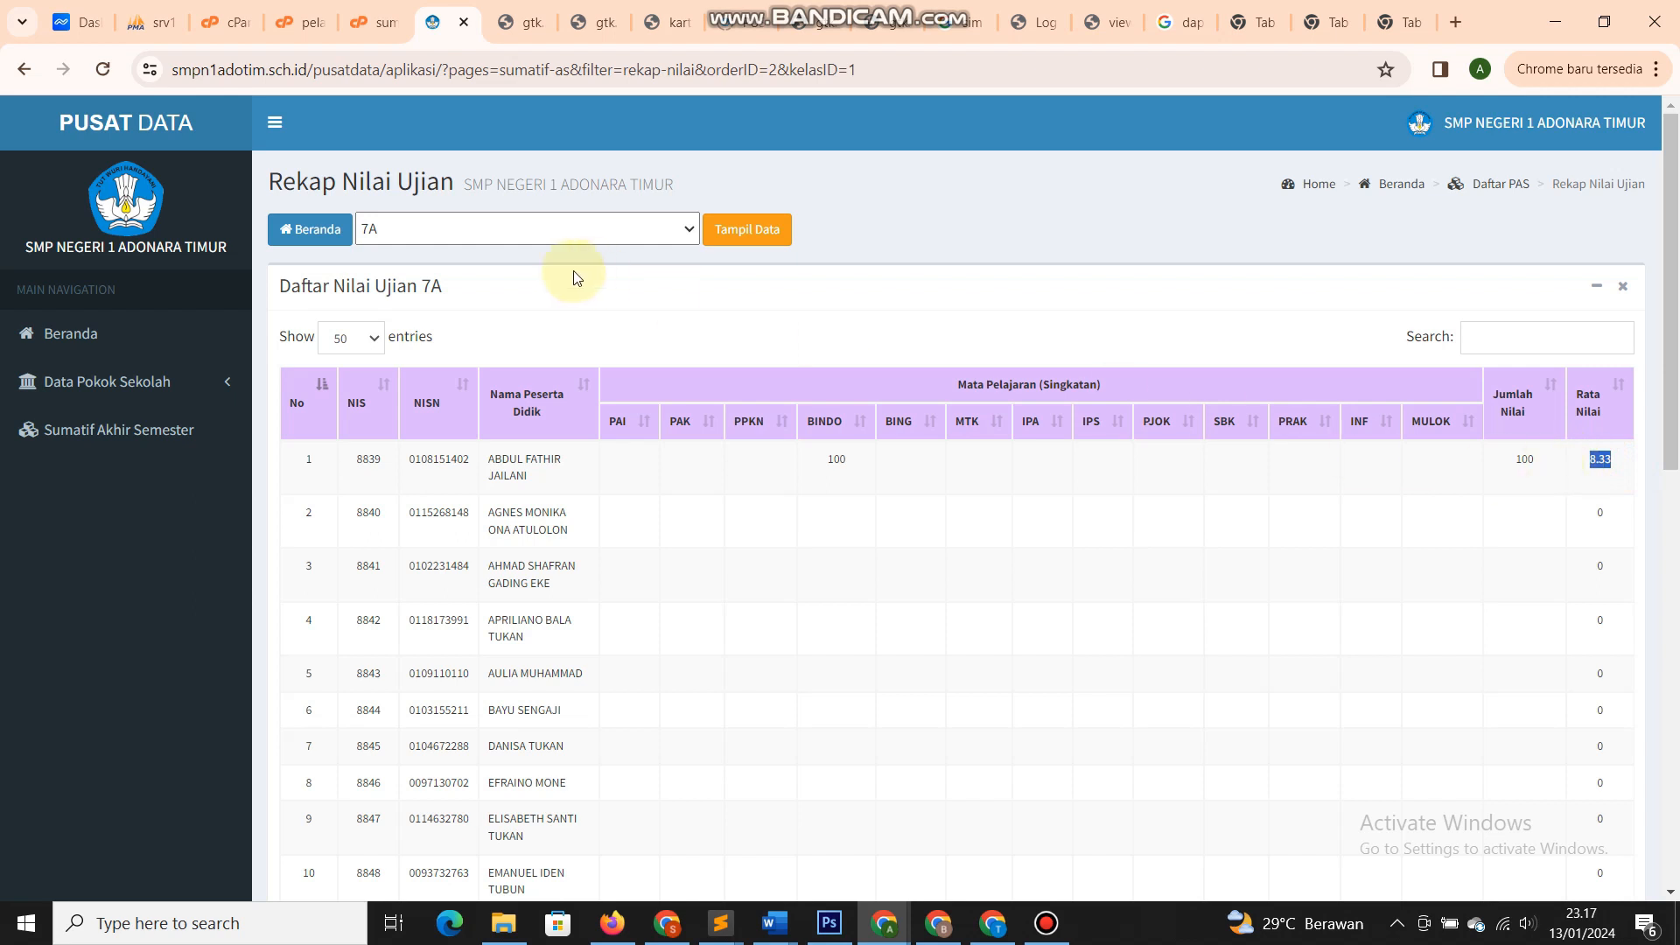
{"action": "double_click", "coordinate": [423, 285]}
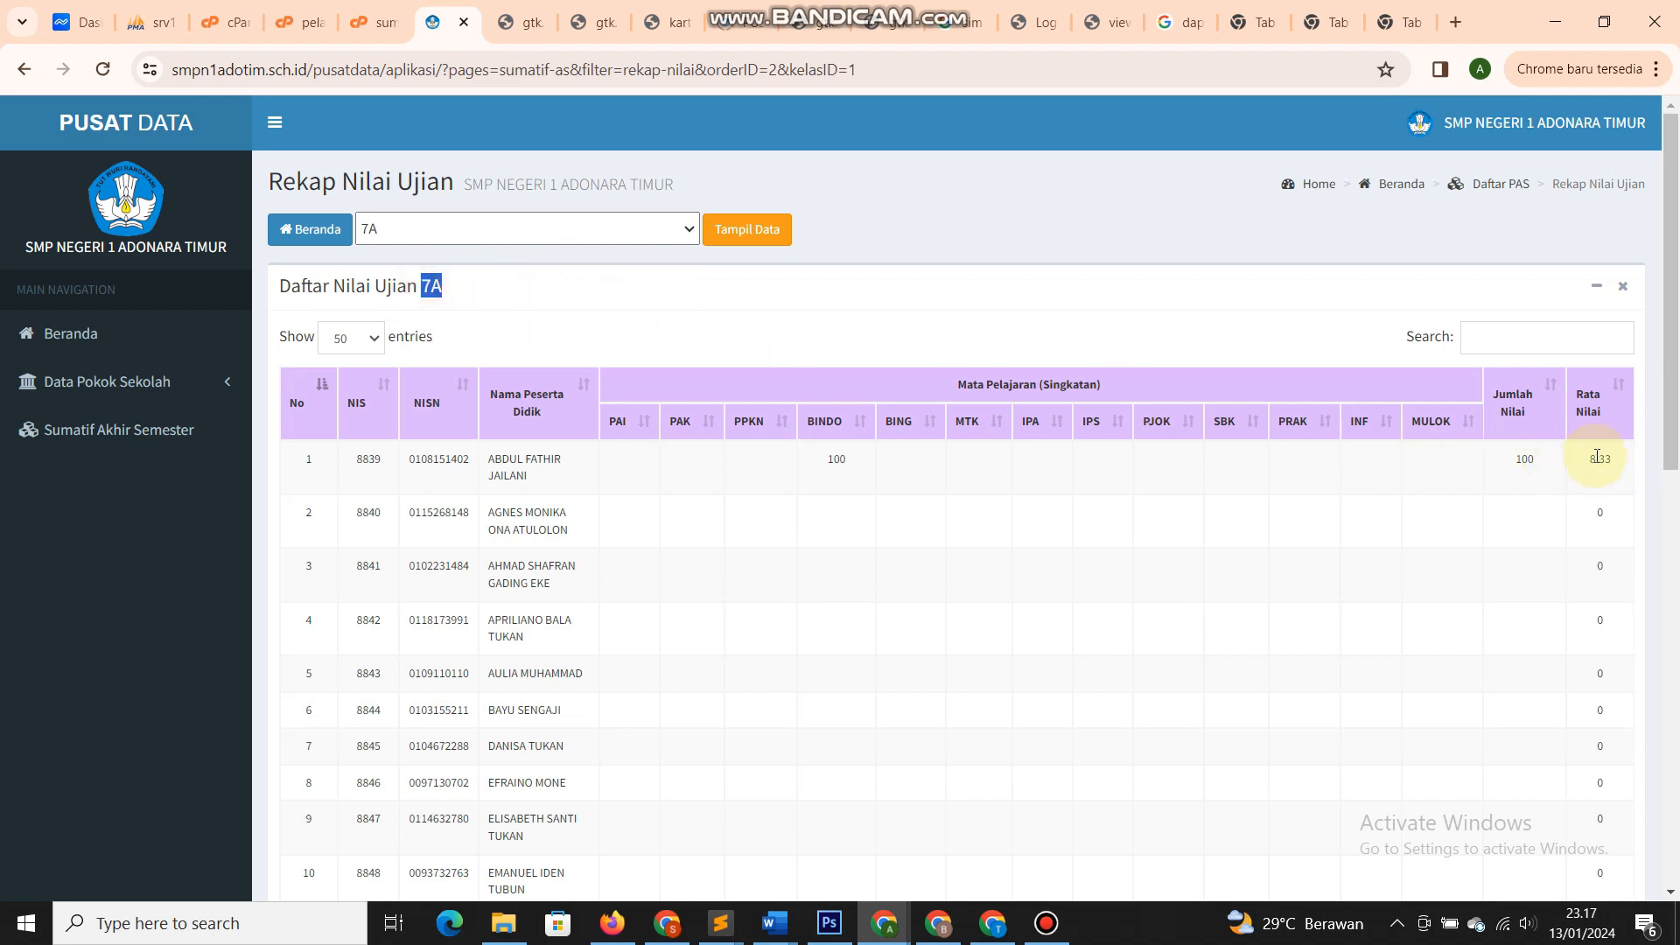
{"action": "left_click_drag", "start_coordinate": [1615, 455], "coordinate": [1578, 479]}
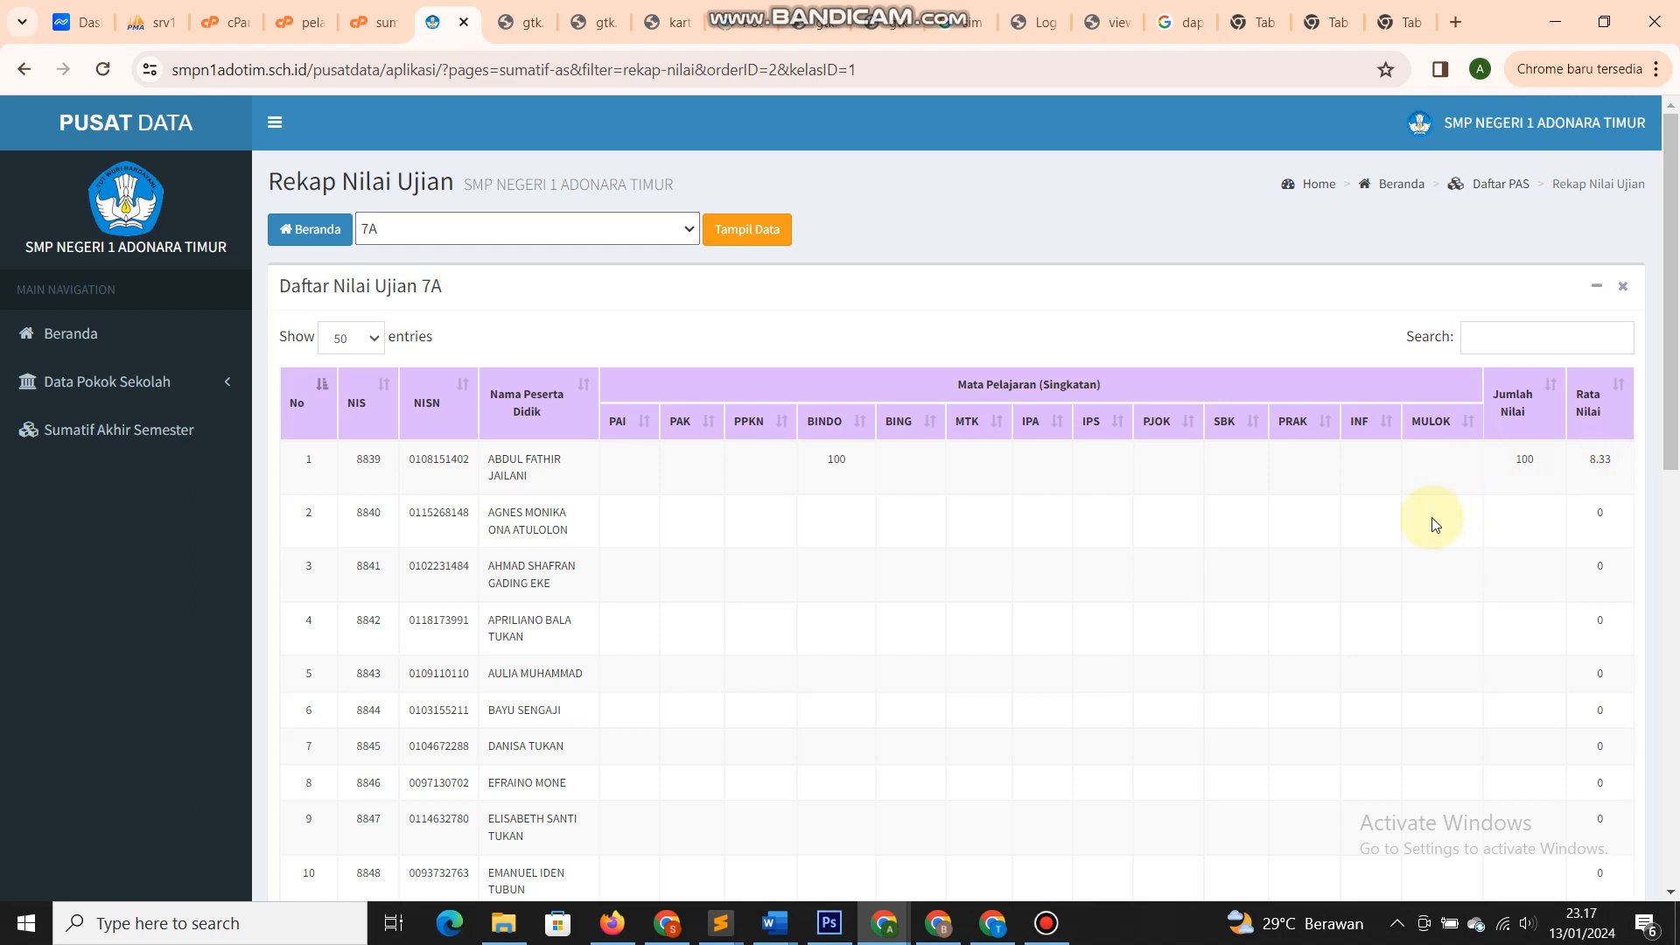
{"action": "left_click", "coordinate": [80, 329]}
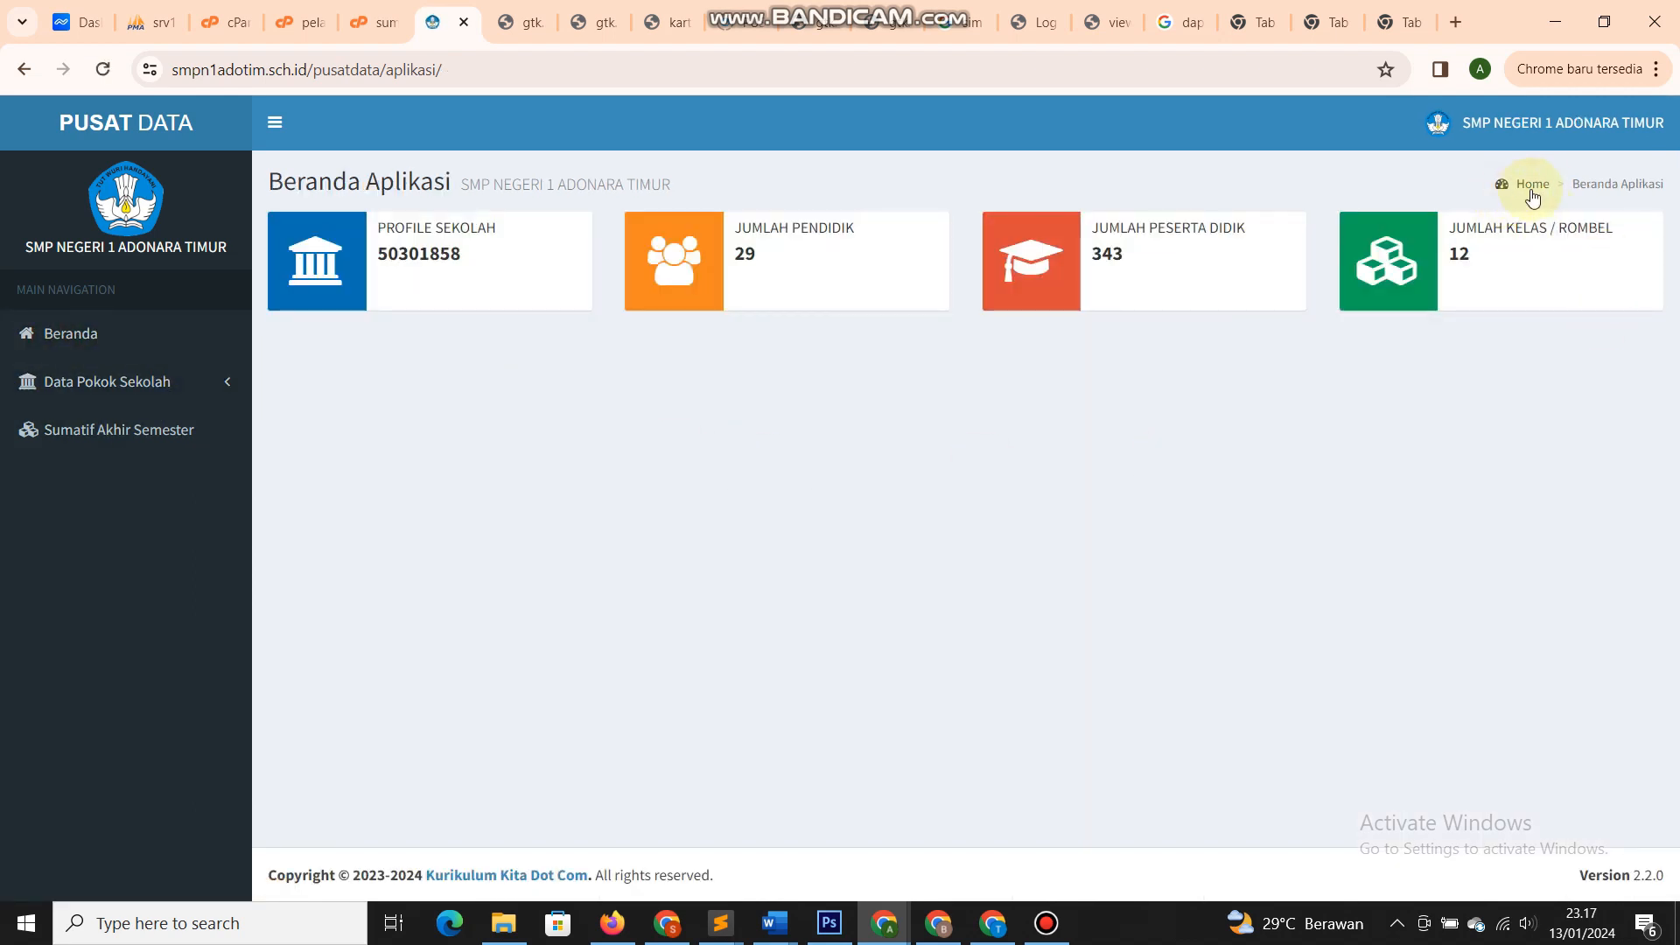
{"action": "left_click", "coordinate": [1583, 181]}
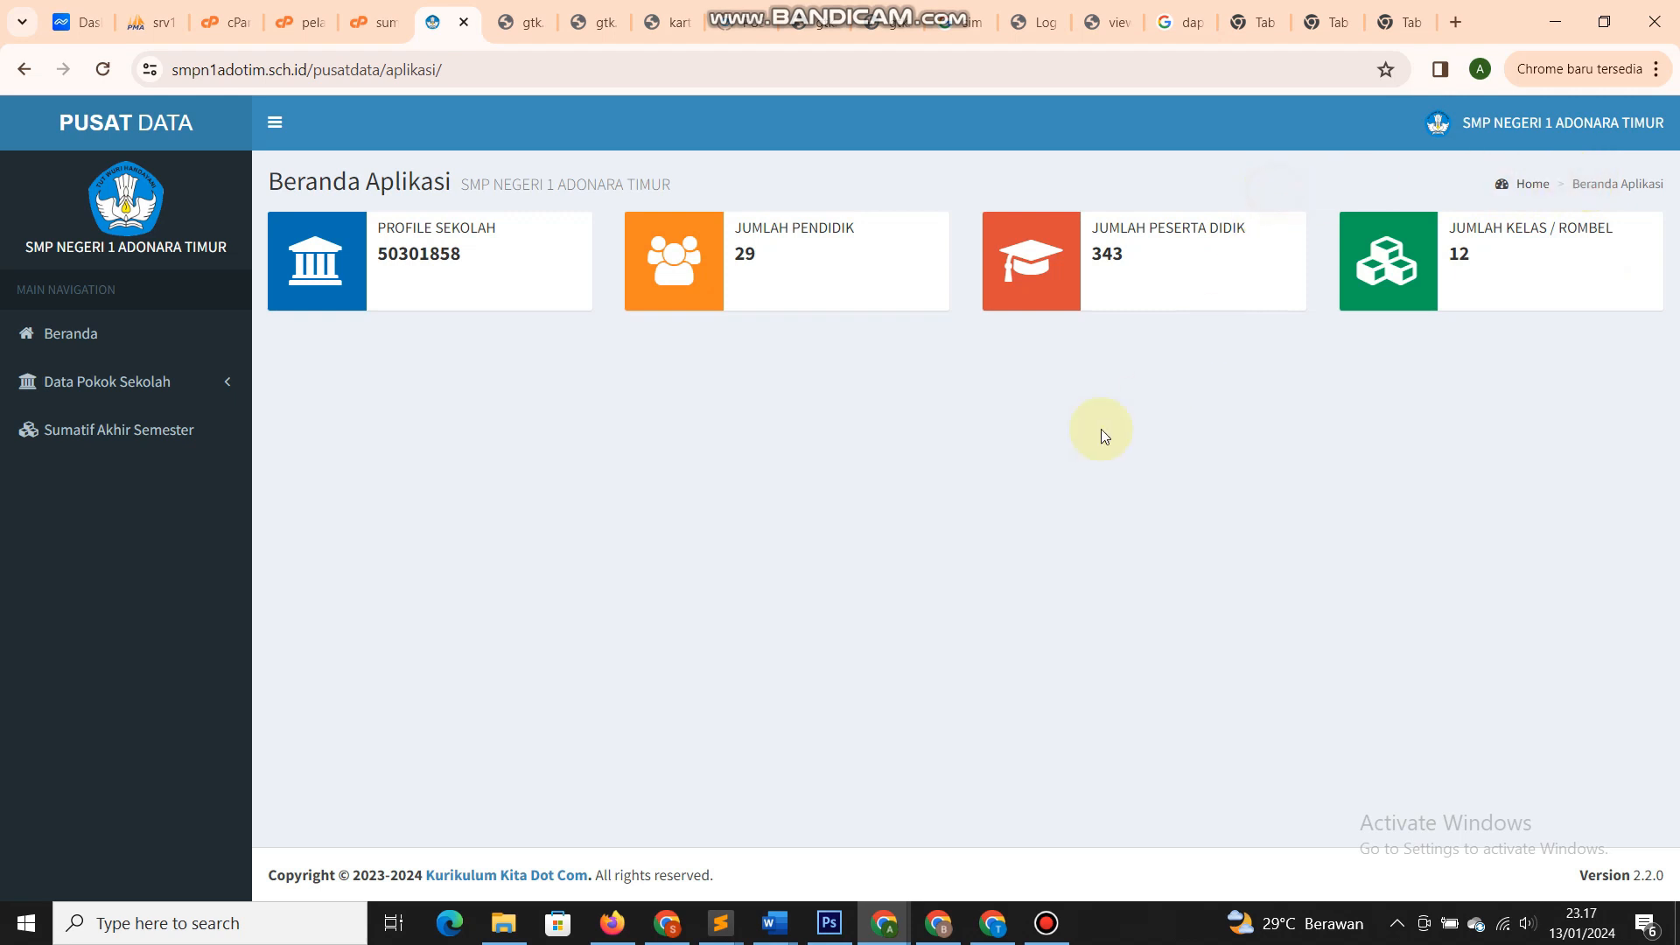